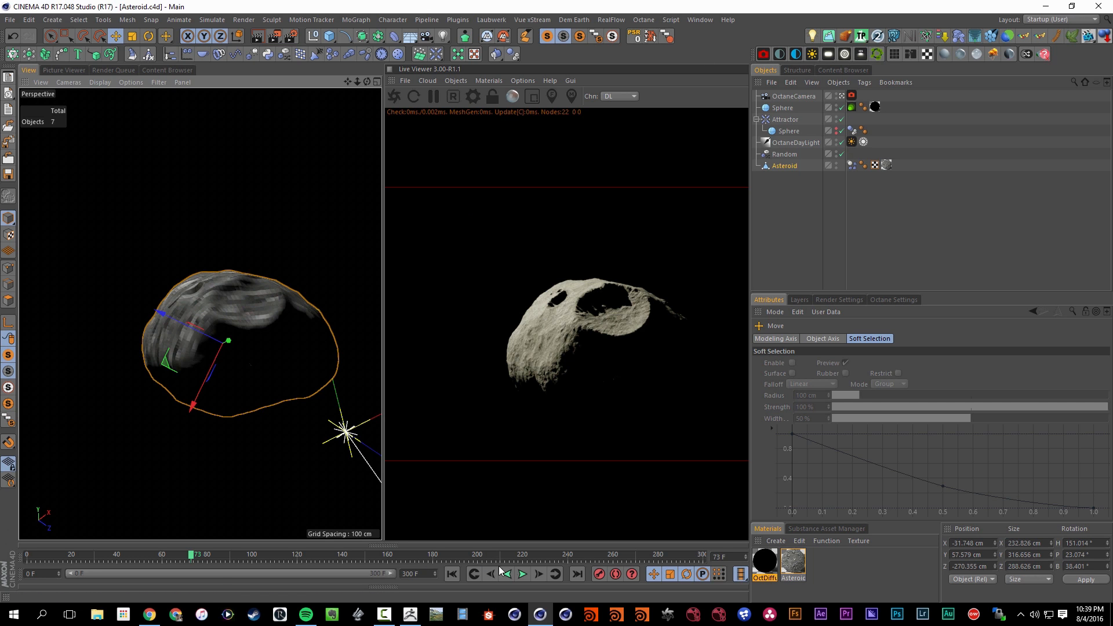
# Play the asteroid animation from the first frame with the asteroid framed in the perspective view
pyautogui.click(452, 574)
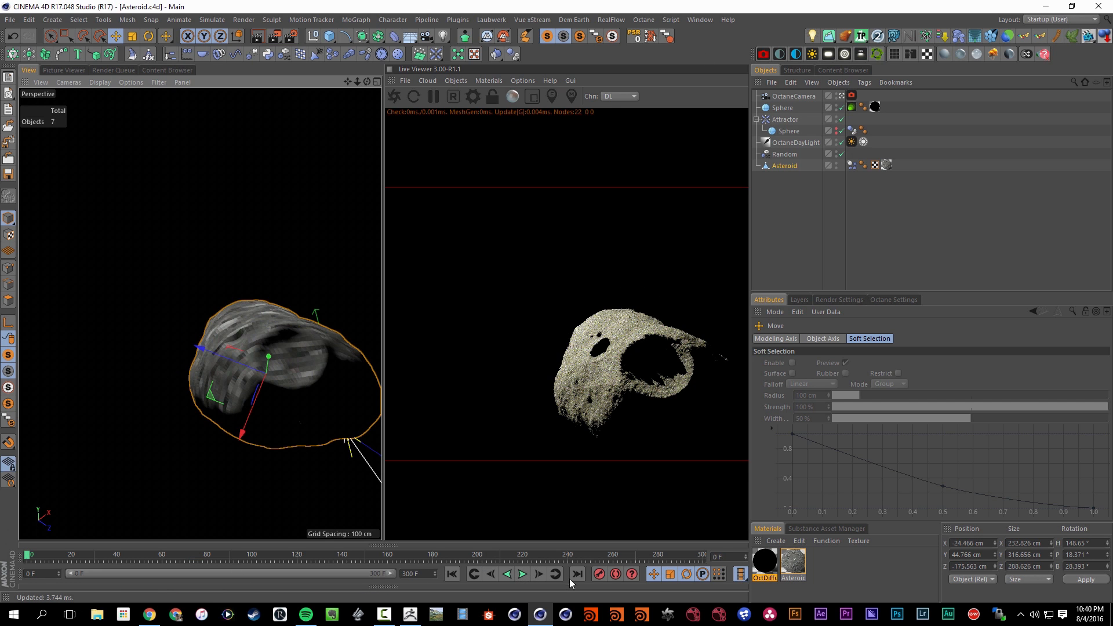
pyautogui.moveTo(220, 356); pyautogui.dragTo(226, 378)
pyautogui.press('r')
pyautogui.press('e')
pyautogui.press('r')
pyautogui.click(522, 574)
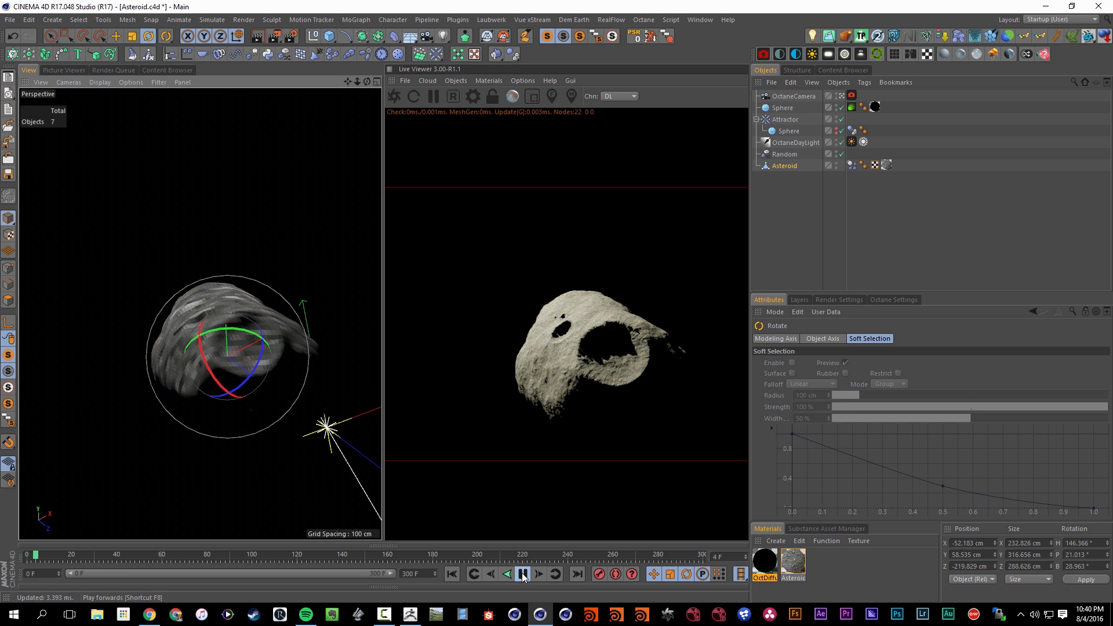
# Set the project's dynamics time scale to 15% and return to the first frame
pyautogui.hotkey('ctrl', 'd')
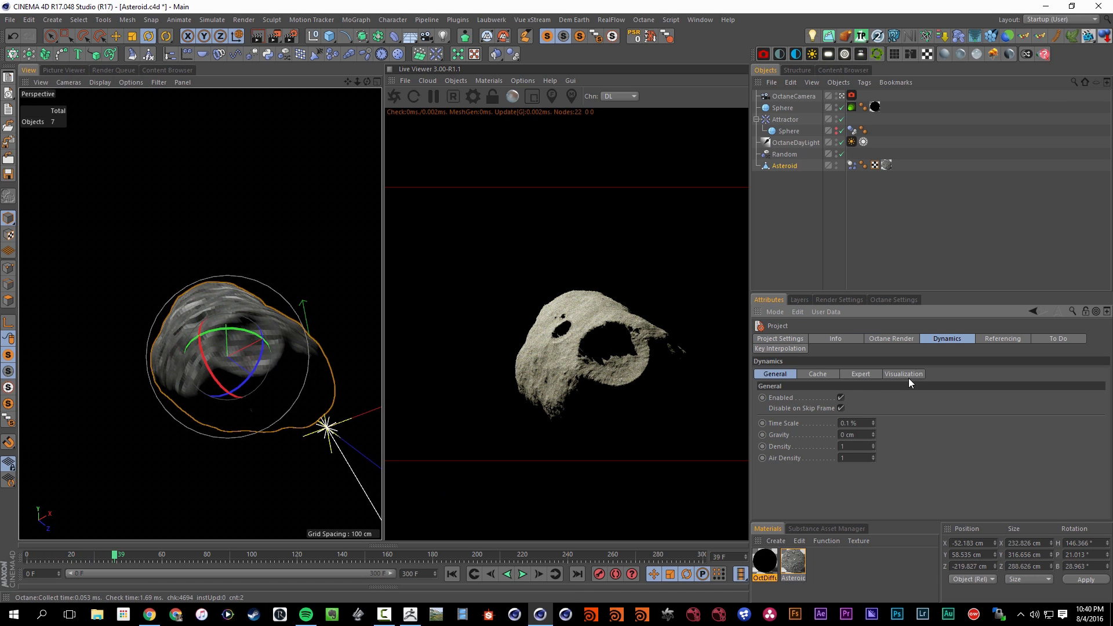
pyautogui.write('1')
pyautogui.hotkey('shift', 'f')
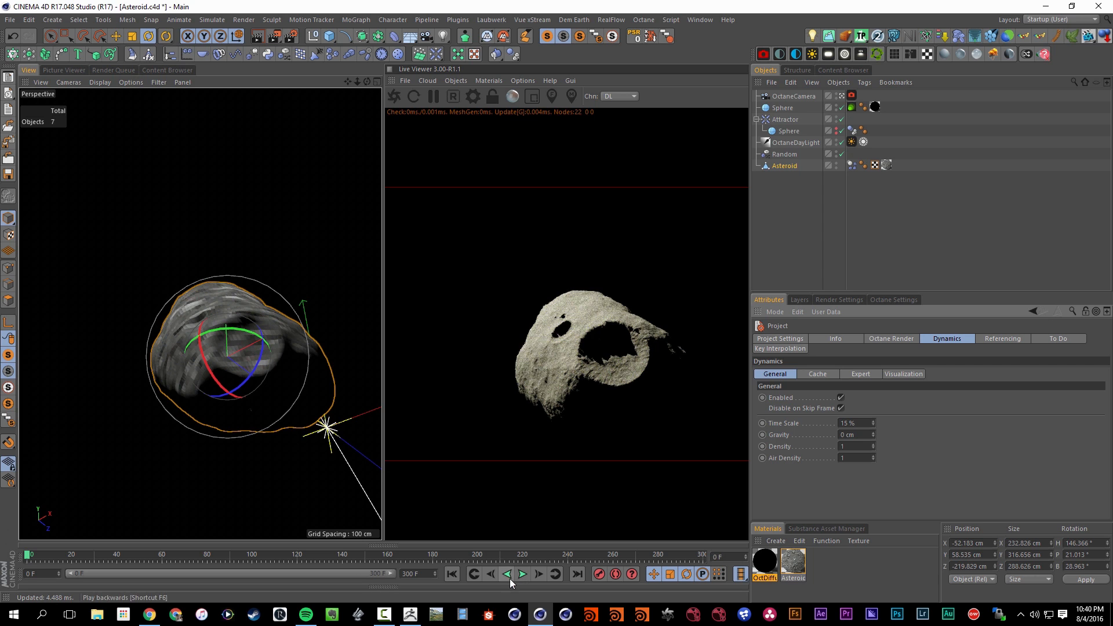
# Play the animation to check the asteroid's rotation speed at the new time scale
pyautogui.click(520, 578)
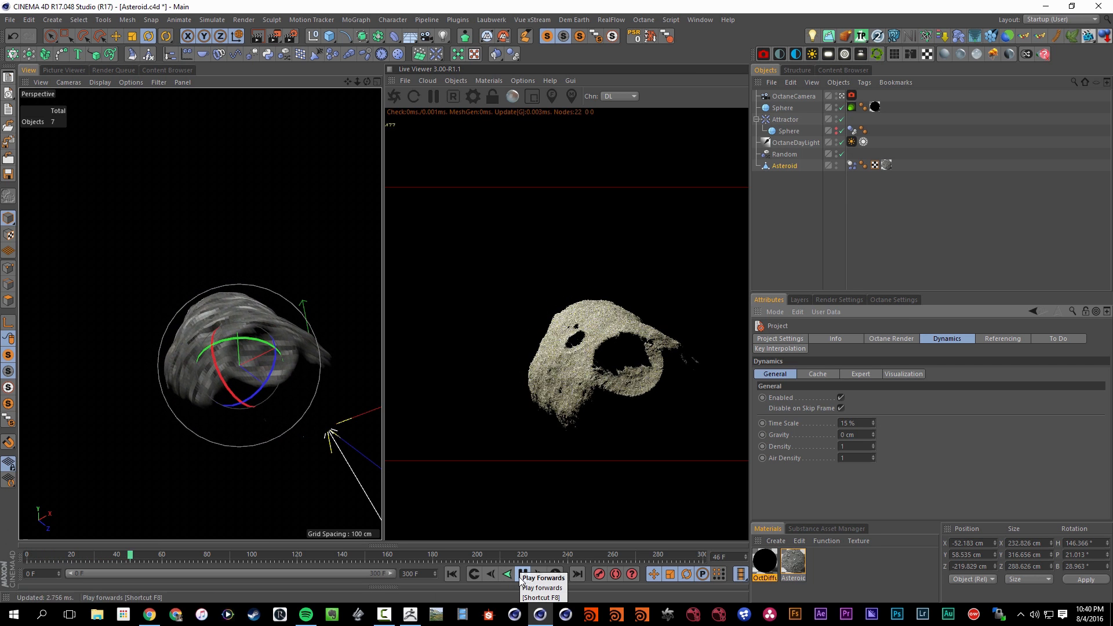
pyautogui.click(522, 575)
pyautogui.click(763, 186)
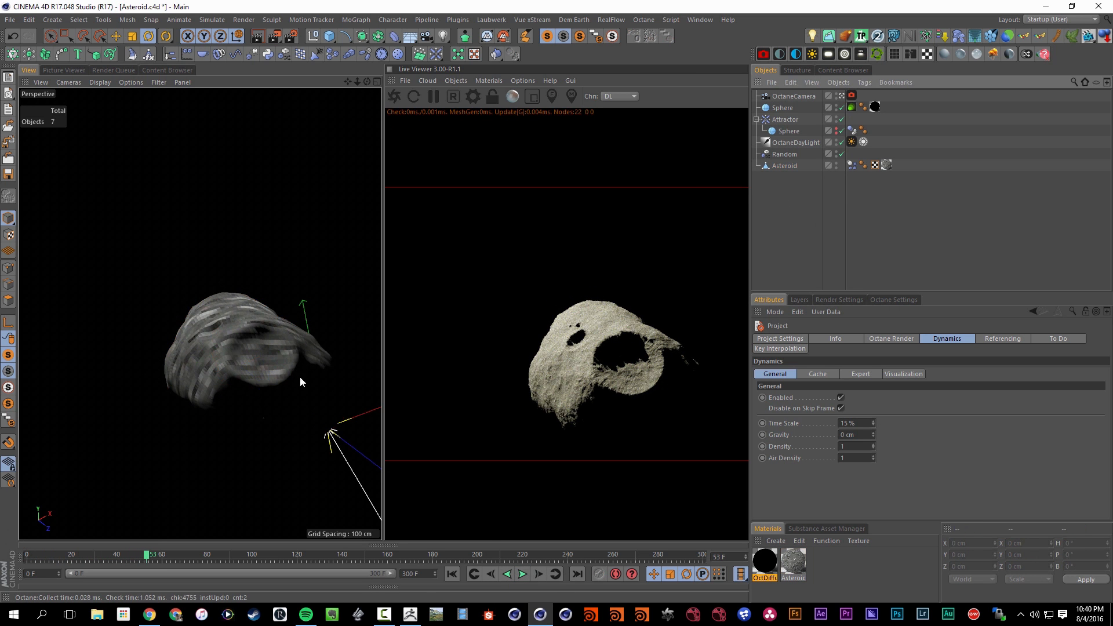
pyautogui.click(523, 575)
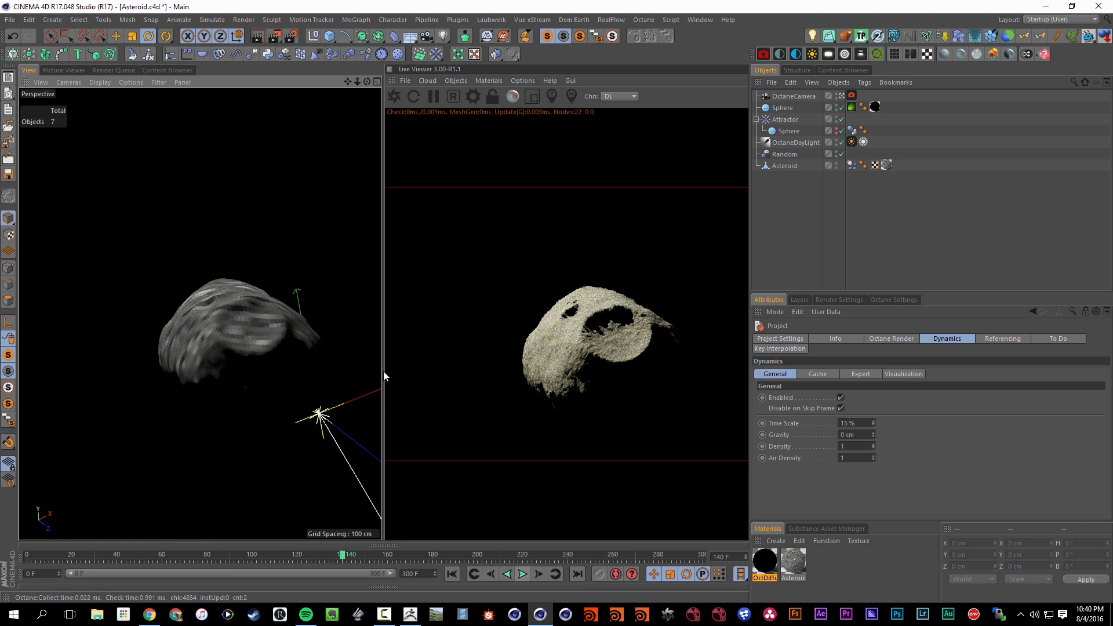
pyautogui.click(524, 575)
pyautogui.click(523, 575)
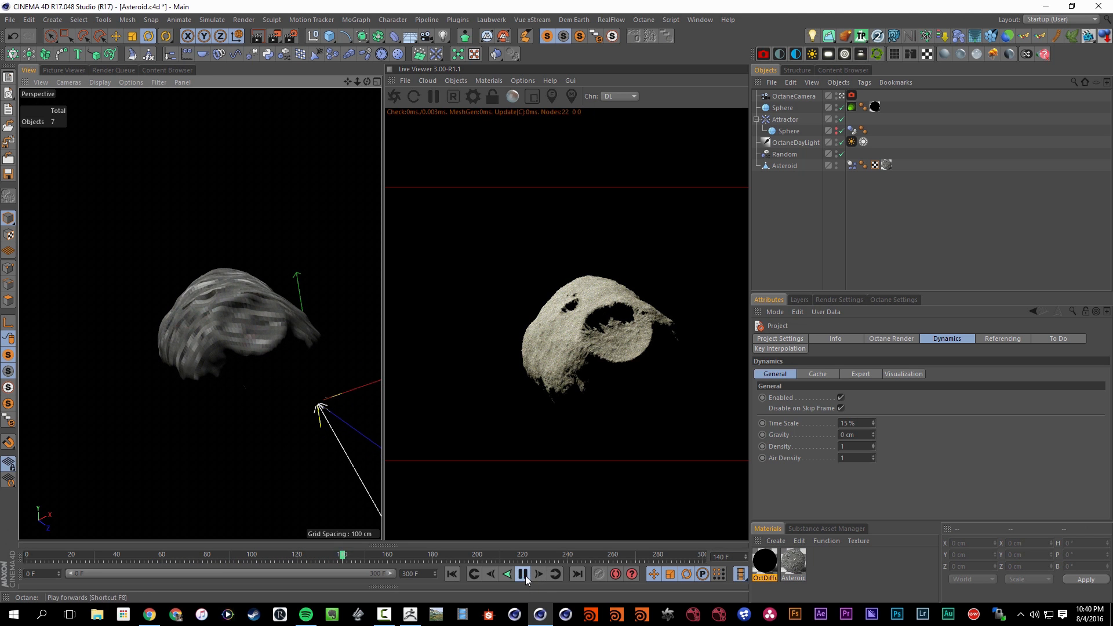
pyautogui.click(792, 164)
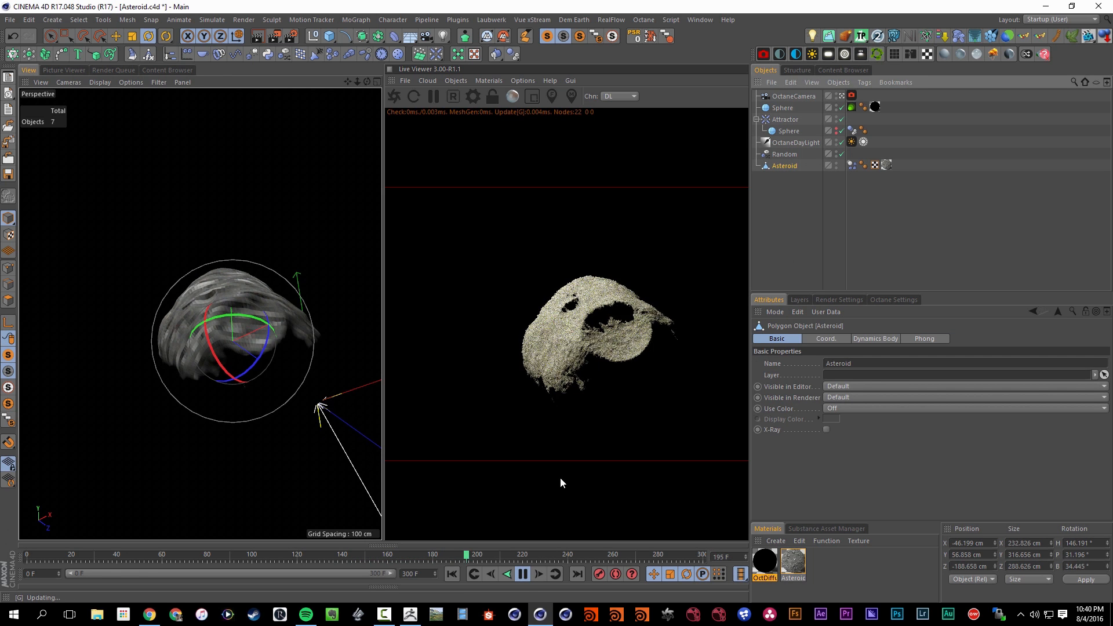
pyautogui.click(523, 575)
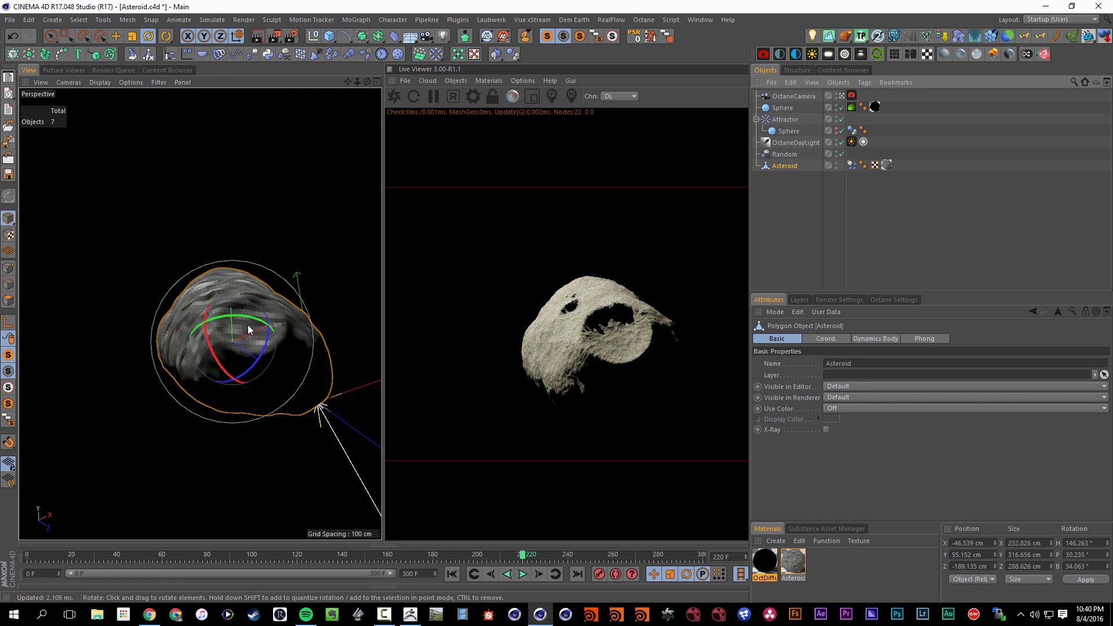
# Examine the asteroid's surface detail up close in the viewport and live render, and return to a full view of it
pyautogui.scroll(6, 210, 309)
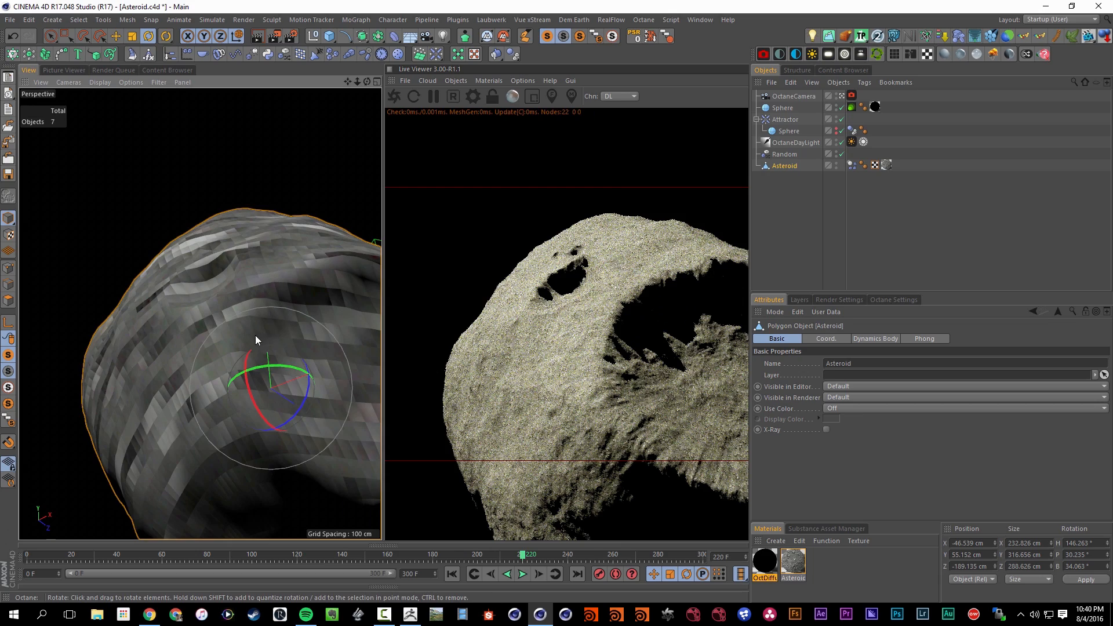
pyautogui.scroll(4, 255, 336)
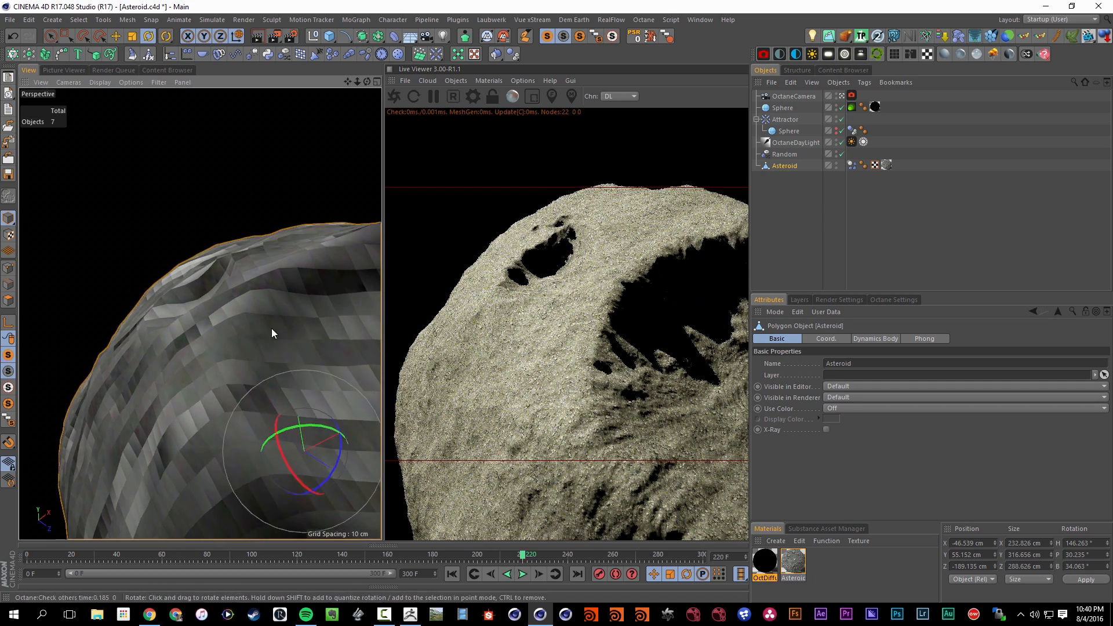
pyautogui.scroll(3, 272, 333)
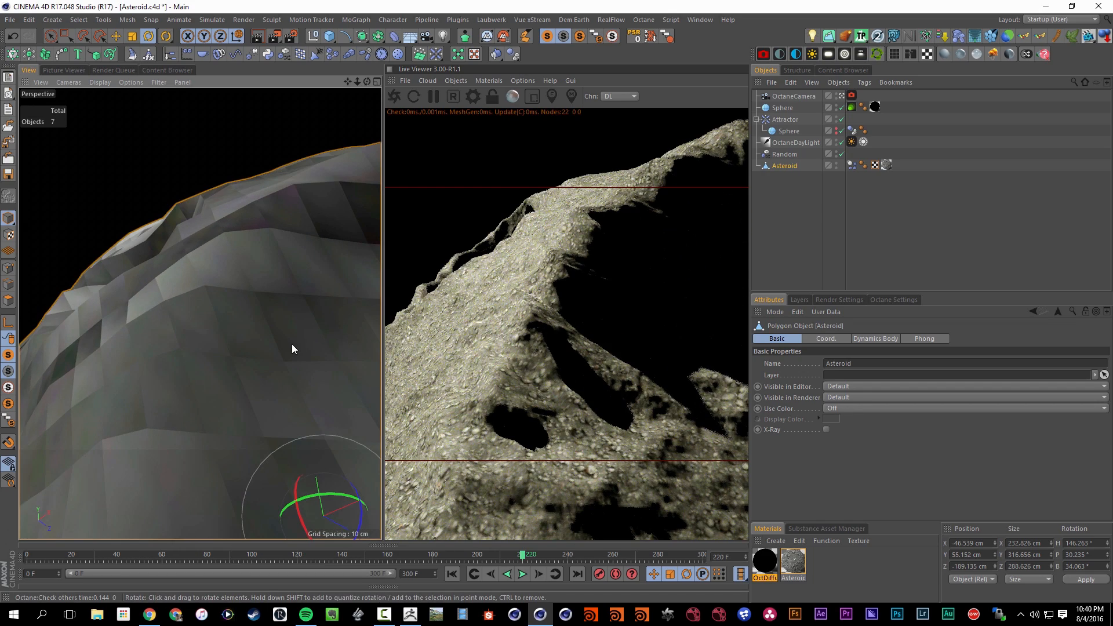
pyautogui.scroll(-8, 291, 344)
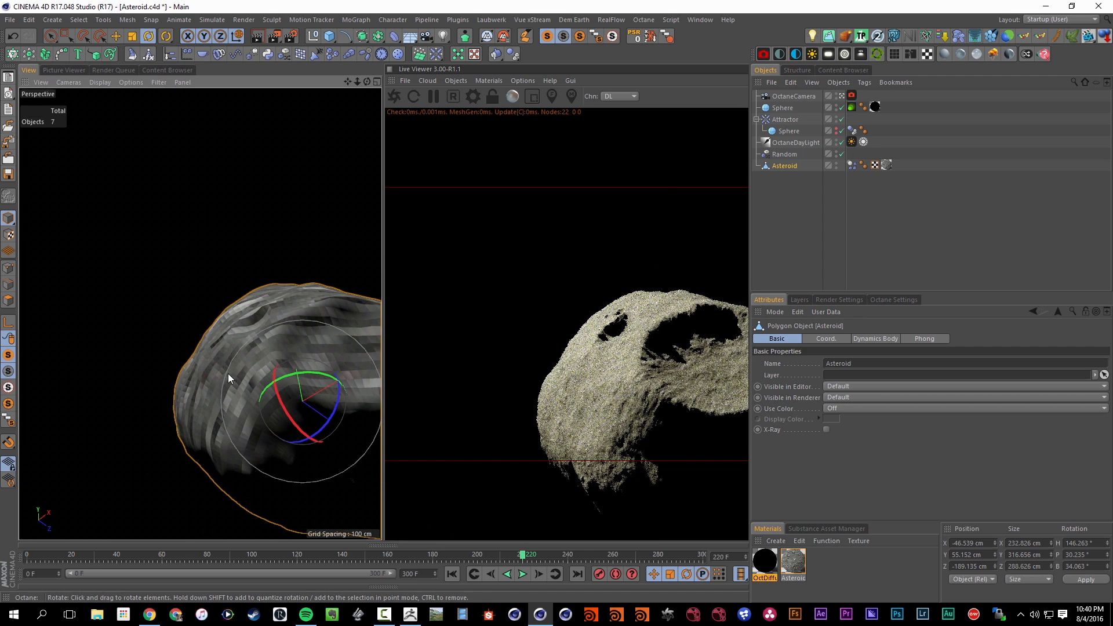
pyautogui.keyDown('alt'); pyautogui.moveTo(229, 373); pyautogui.dragTo(245, 394); pyautogui.keyUp('alt')
pyautogui.keyDown('alt'); pyautogui.moveTo(246, 395); pyautogui.dragTo(177, 406, button='right'); pyautogui.keyUp('alt')
pyautogui.keyDown('alt'); pyautogui.moveTo(276, 380); pyautogui.dragTo(223, 338, button='middle'); pyautogui.keyUp('alt')
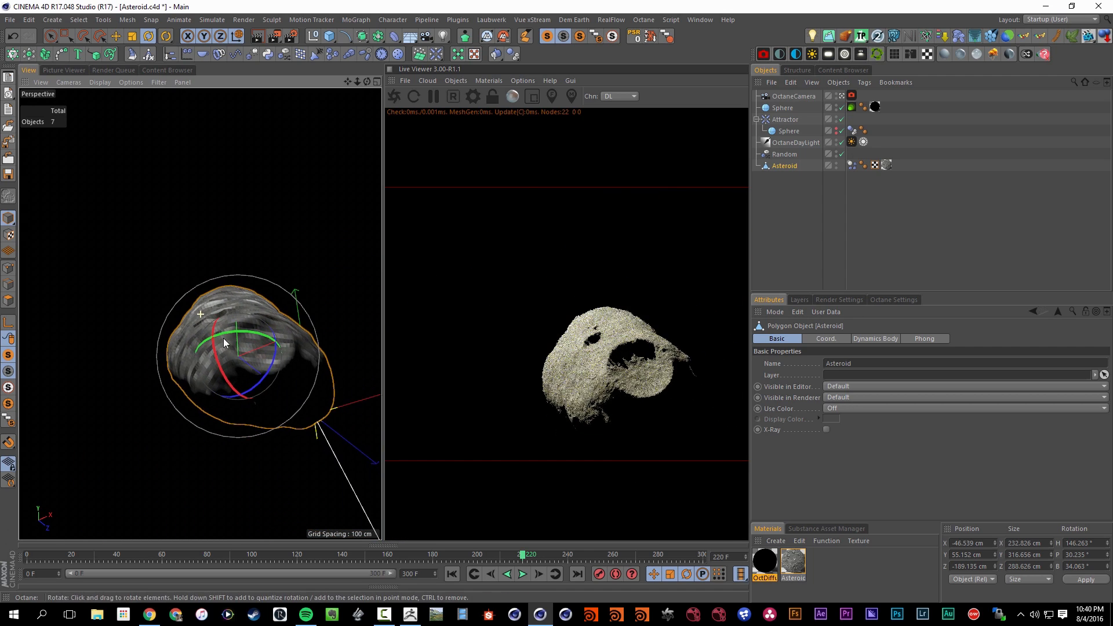
pyautogui.keyDown('alt'); pyautogui.moveTo(225, 343); pyautogui.dragTo(235, 375); pyautogui.keyUp('alt')
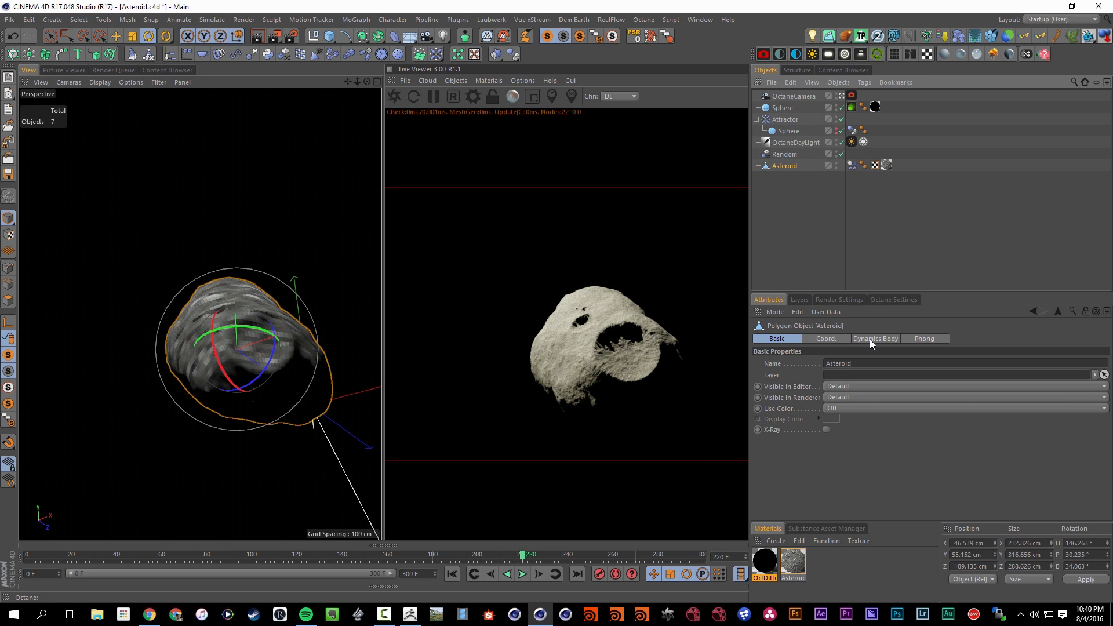
# Check the asteroid's polygon count through the viewport HUD statistics in polygon mode, and return to model mode
pyautogui.hotkey('shift', 'v')
pyautogui.click(898, 340)
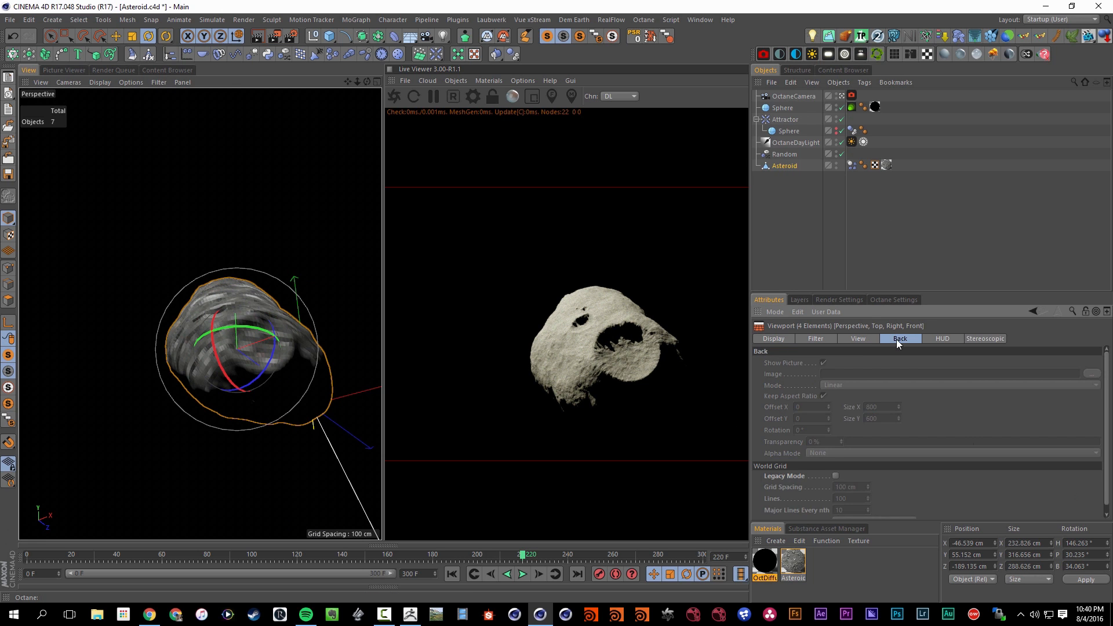
pyautogui.click(865, 339)
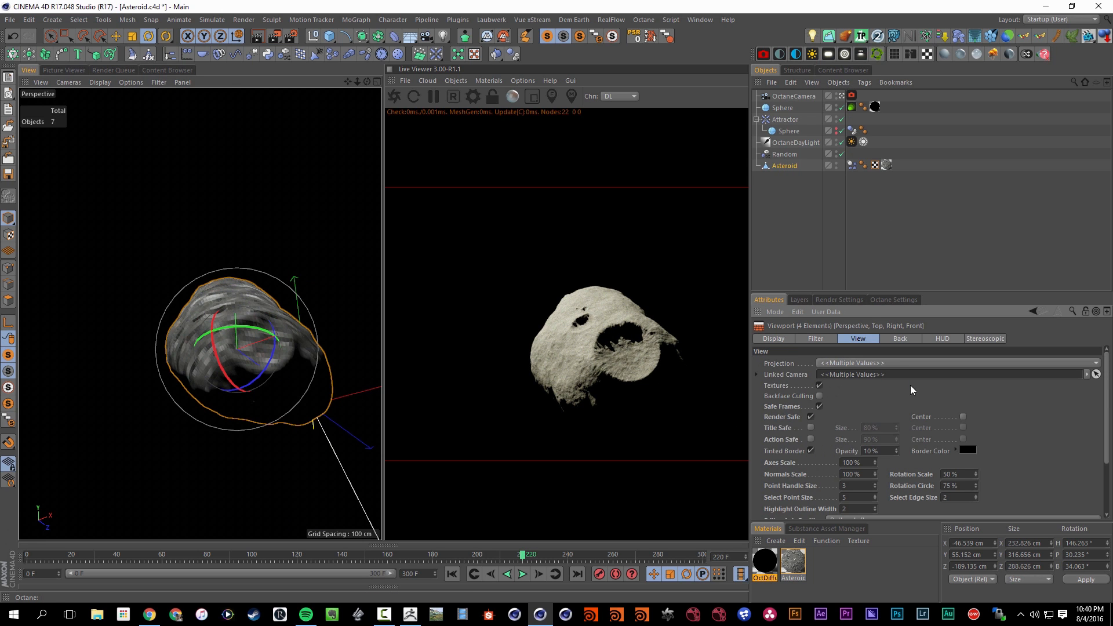
pyautogui.click(944, 339)
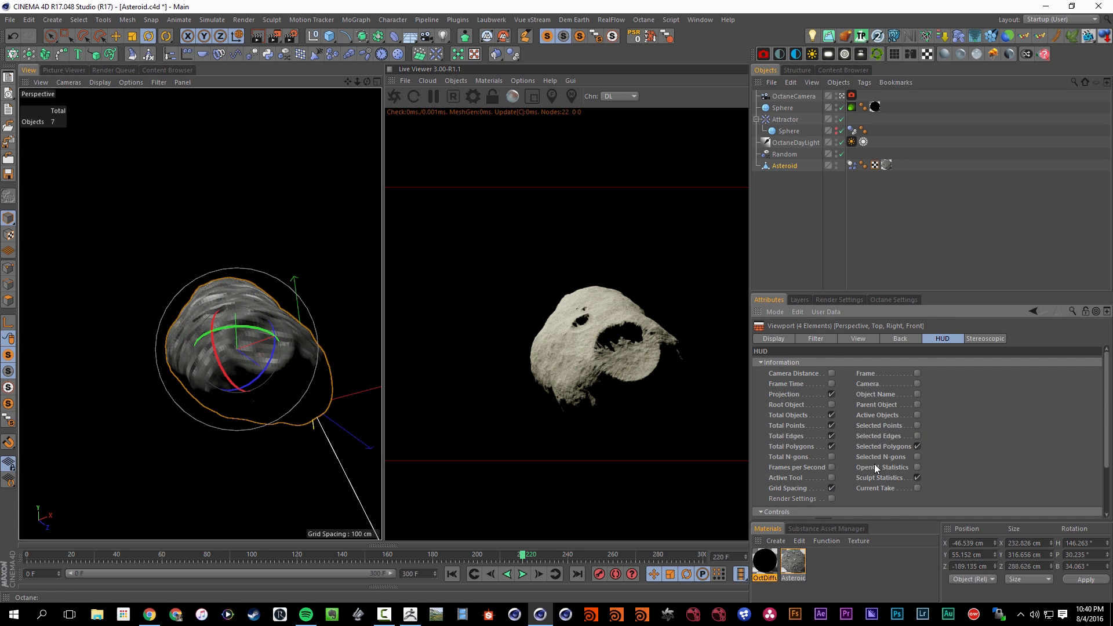
pyautogui.click(8, 300)
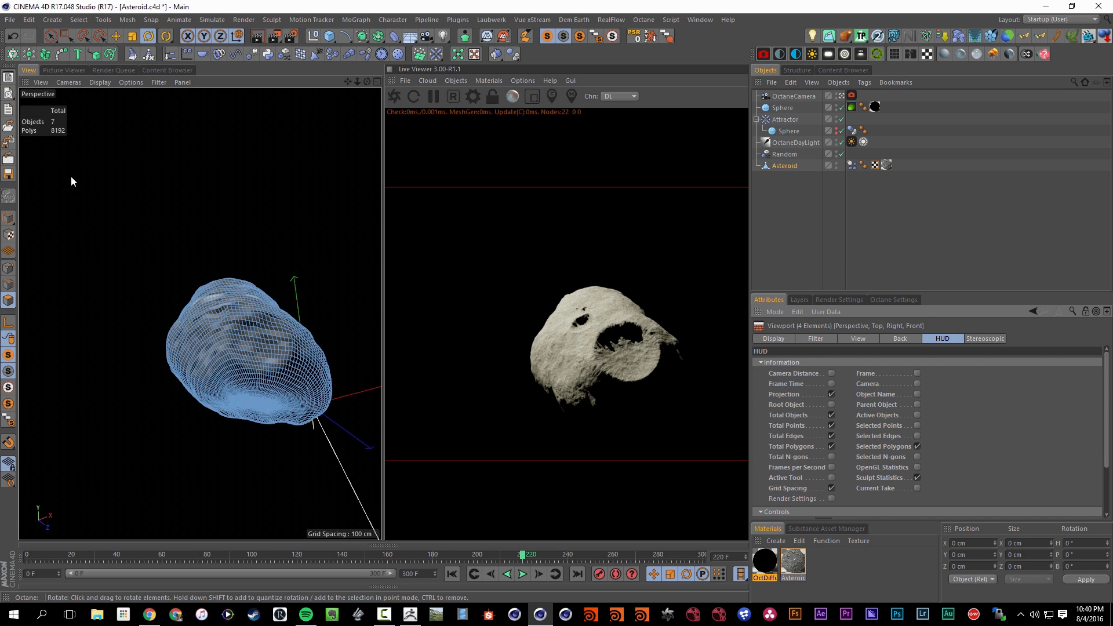
pyautogui.click(8, 219)
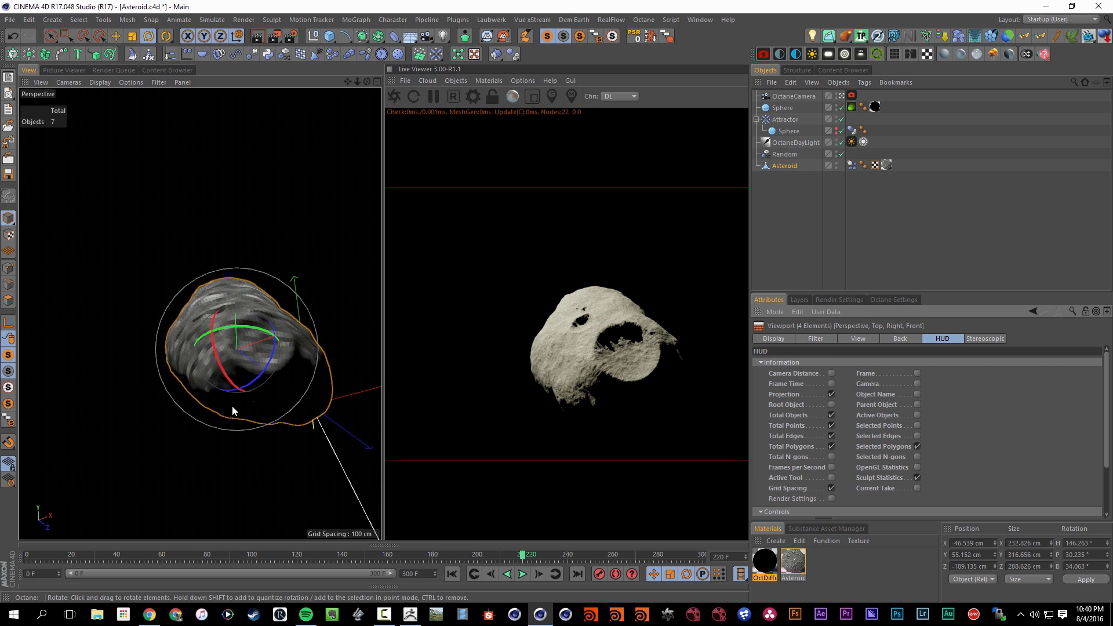
# Deselect the asteroid, replay the animation from the first frame, and reframe the asteroid in the perspective view
pyautogui.click(523, 574)
pyautogui.click(524, 574)
pyautogui.click(801, 223)
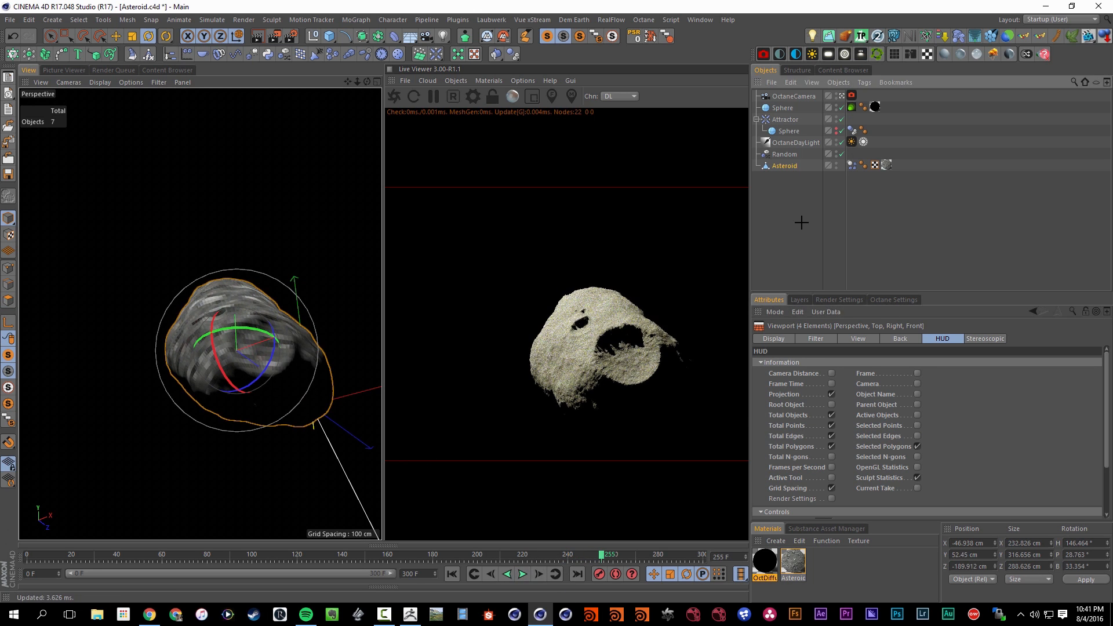
pyautogui.hotkey('shift', 'f')
pyautogui.click(523, 574)
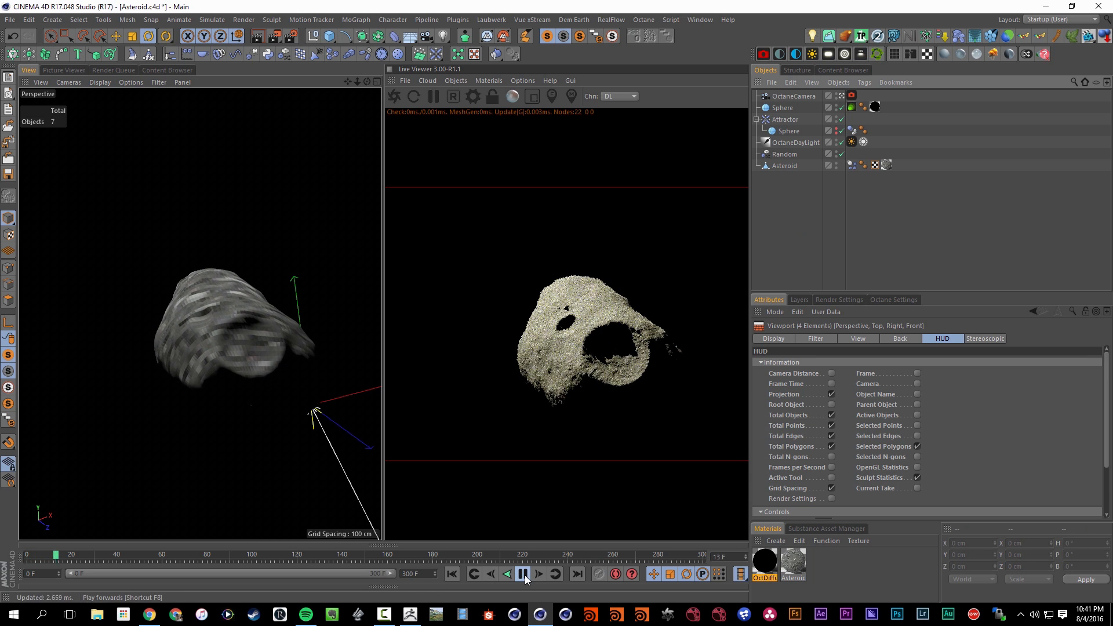
pyautogui.scroll(-3, 266, 367)
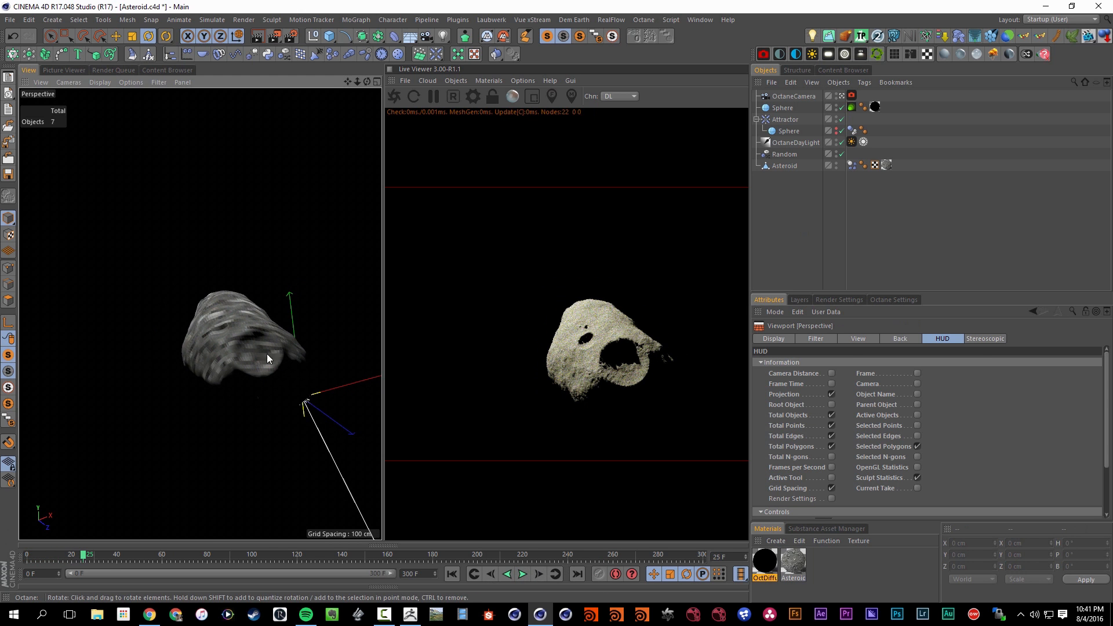
pyautogui.keyDown('alt'); pyautogui.moveTo(224, 386); pyautogui.dragTo(214, 374, button='middle'); pyautogui.keyUp('alt')
pyautogui.keyDown('alt'); pyautogui.moveTo(215, 359); pyautogui.dragTo(248, 361, button='right'); pyautogui.keyUp('alt')
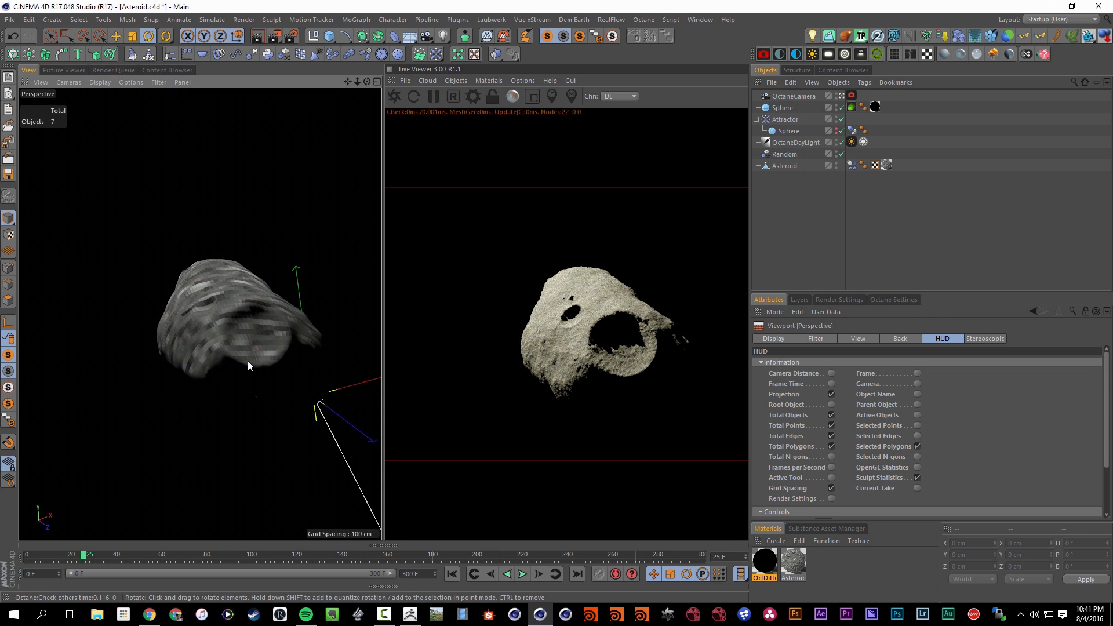
# Examine the Asteroid material's displacement amount, texture and level of detail
pyautogui.click(795, 572)
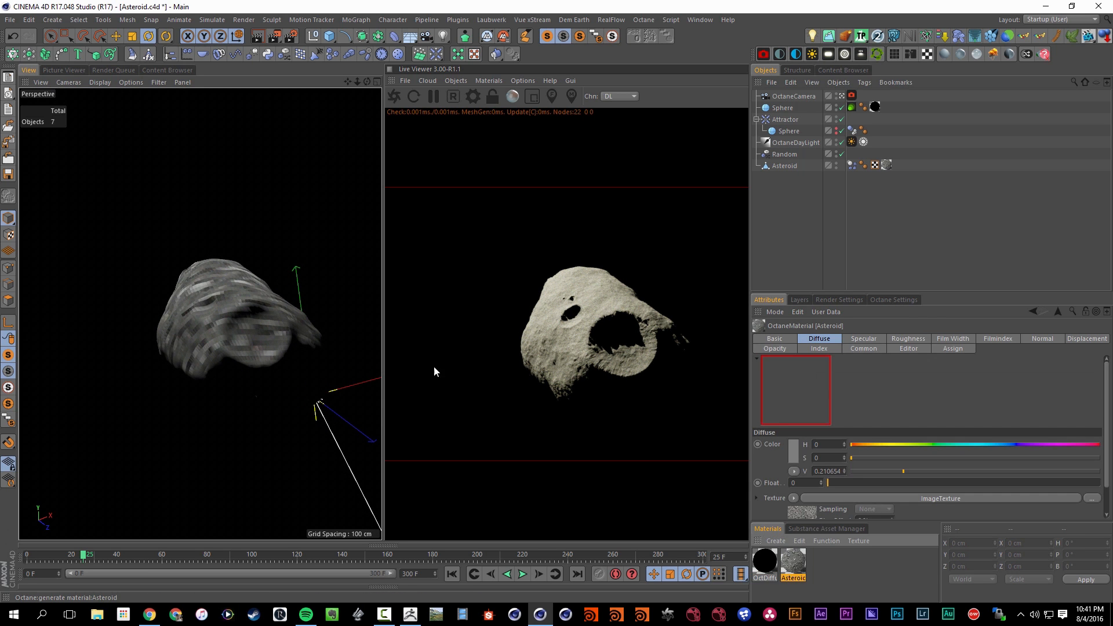
pyautogui.doubleClick(795, 568)
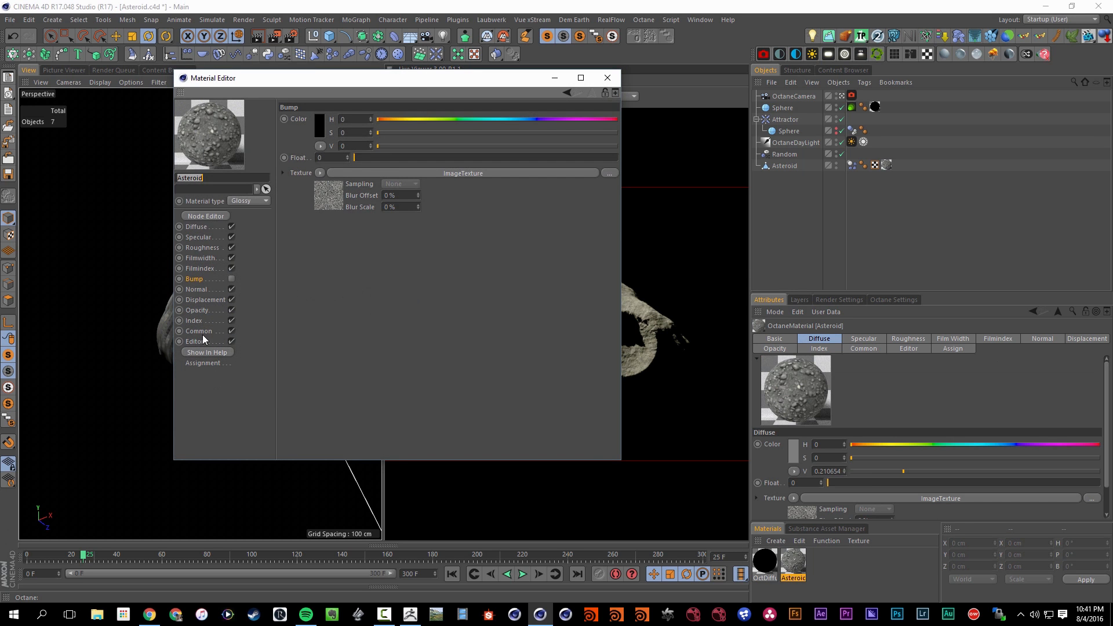
pyautogui.click(197, 311)
pyautogui.click(205, 300)
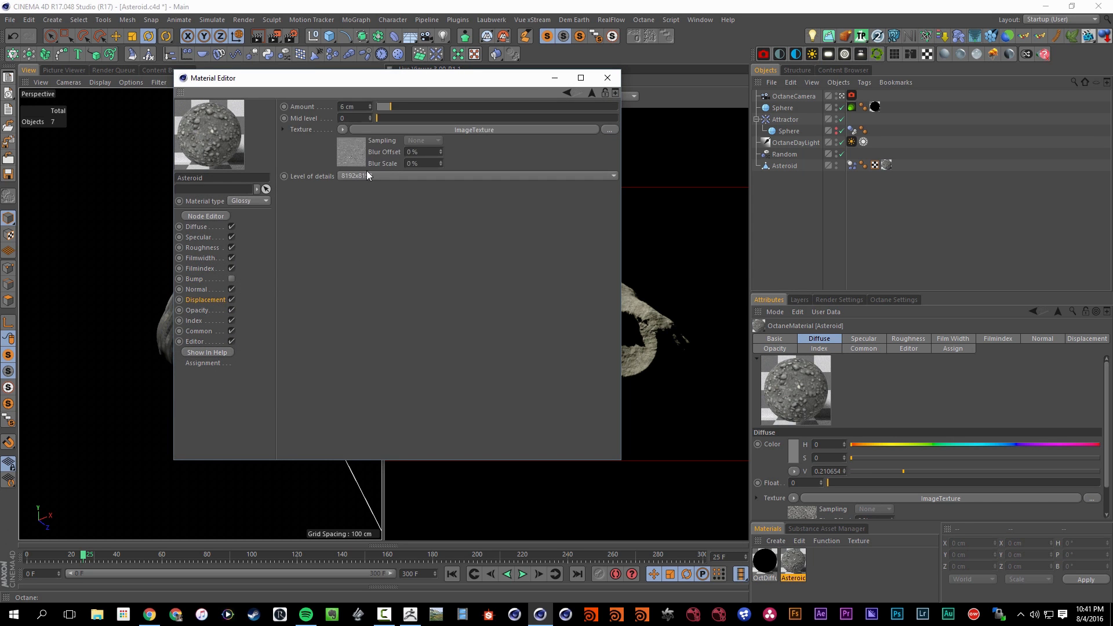
pyautogui.click(607, 77)
# Inspect the Asteroid material's node graph and the image file used by its gravel ImageTexture
pyautogui.click(911, 54)
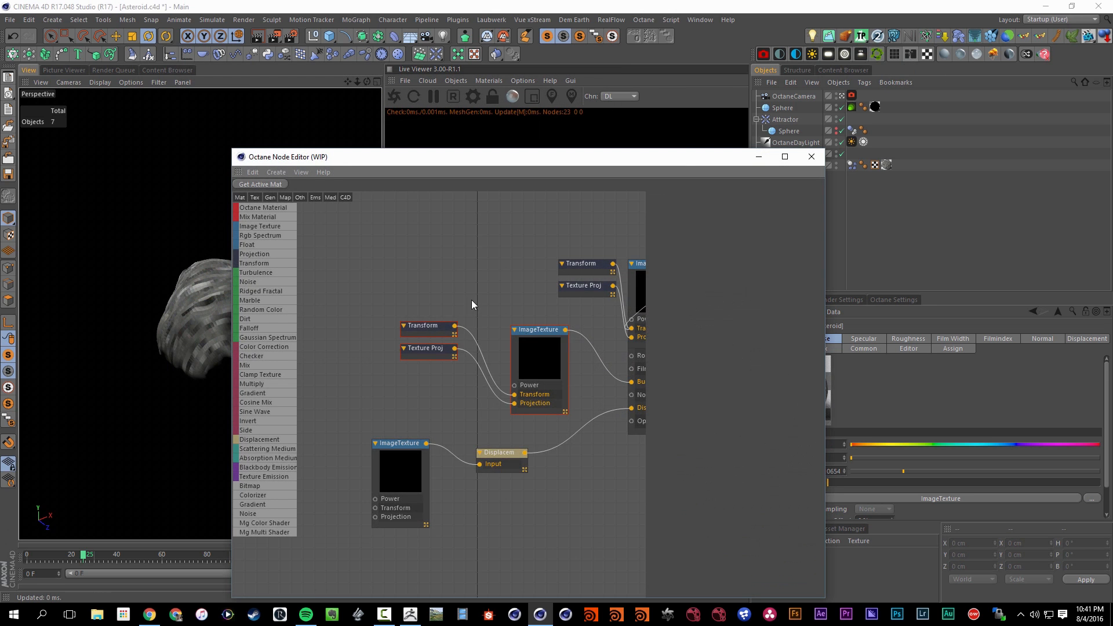
pyautogui.click(444, 325)
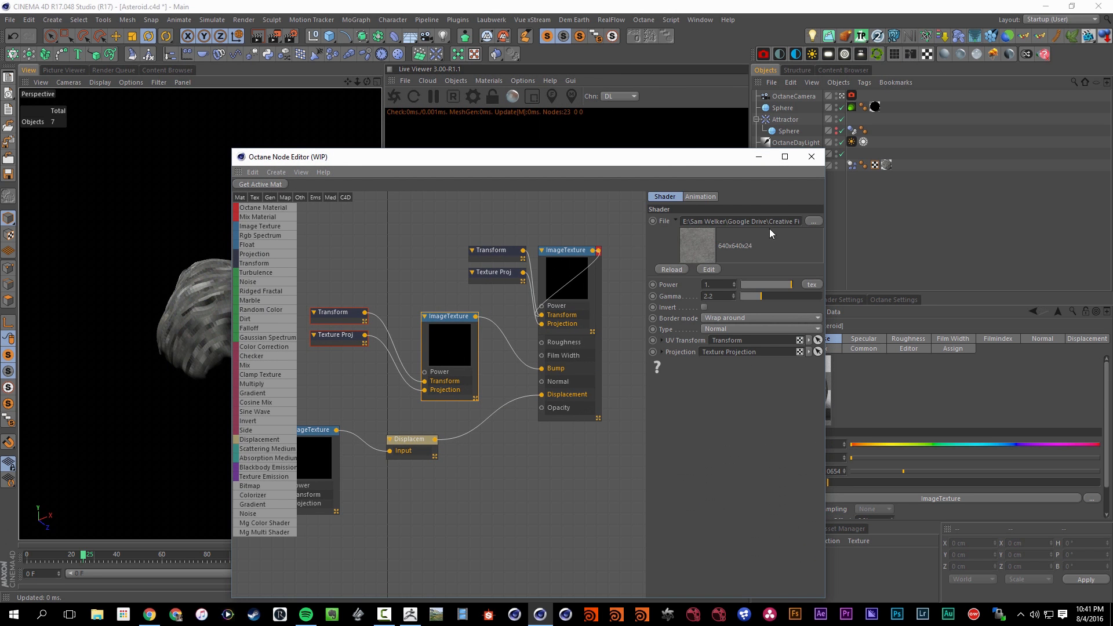
pyautogui.click(811, 156)
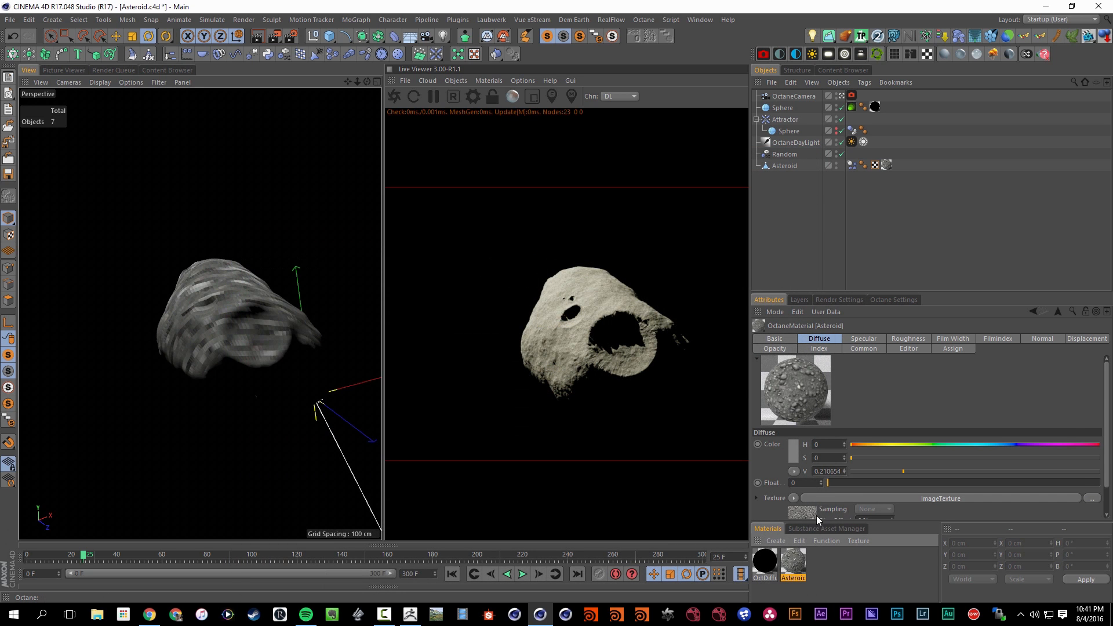
pyautogui.click(817, 516)
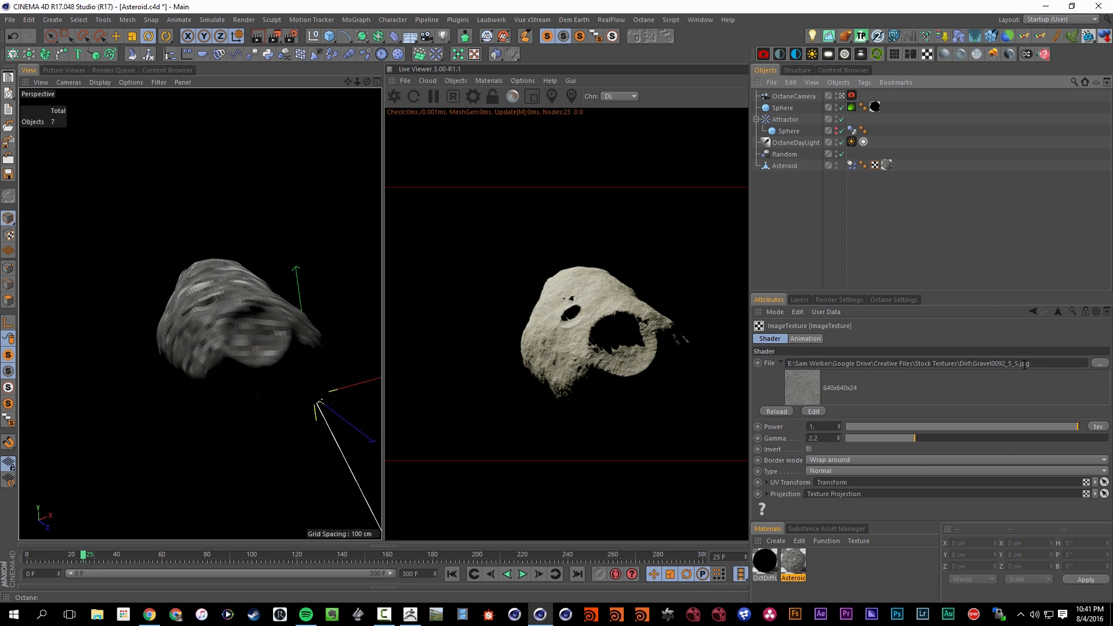
# Delete the Random effector from the scene and save the project
pyautogui.click(786, 166)
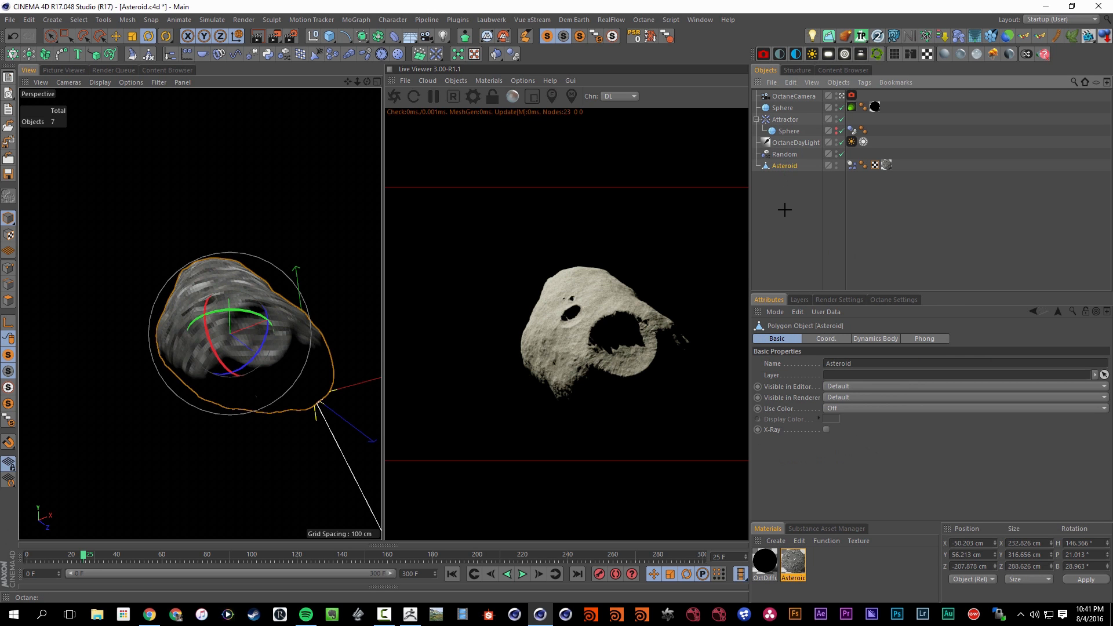
pyautogui.click(794, 153)
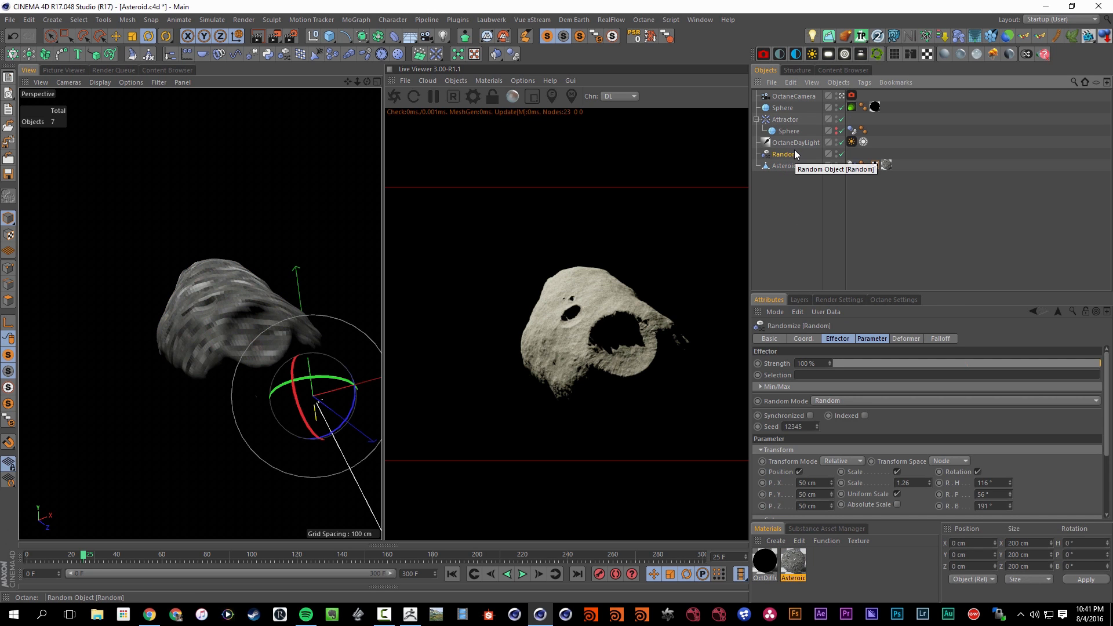
pyautogui.press('Delete')
pyautogui.hotkey('ctrl', 's')
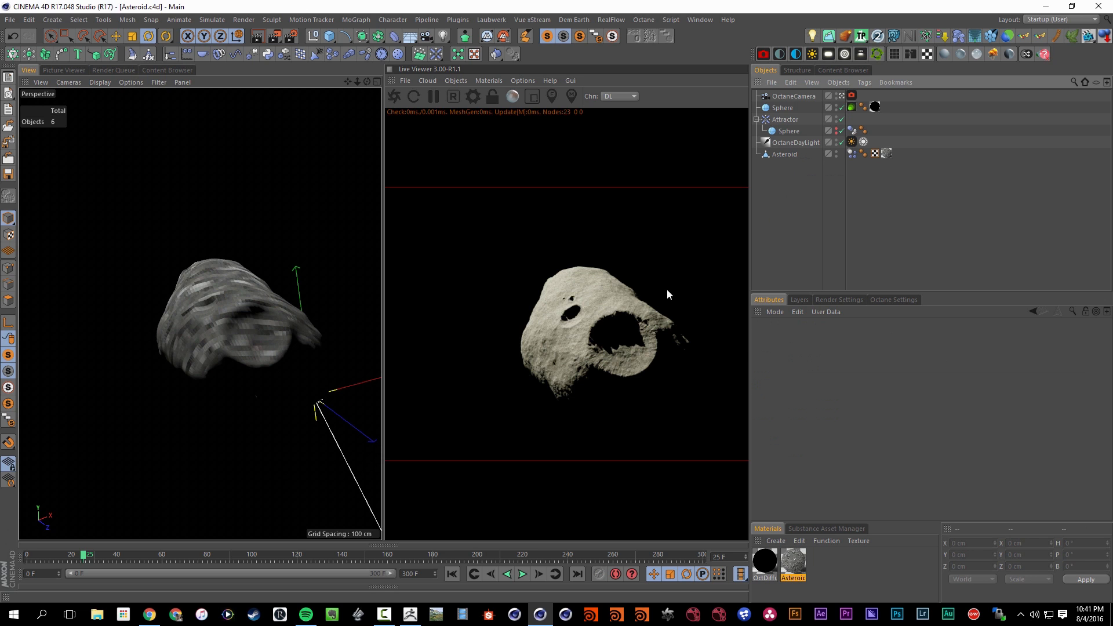
# Switch to ZBrush and fully initialize it, clearing the finished asteroid tool and the document
pyautogui.click(523, 574)
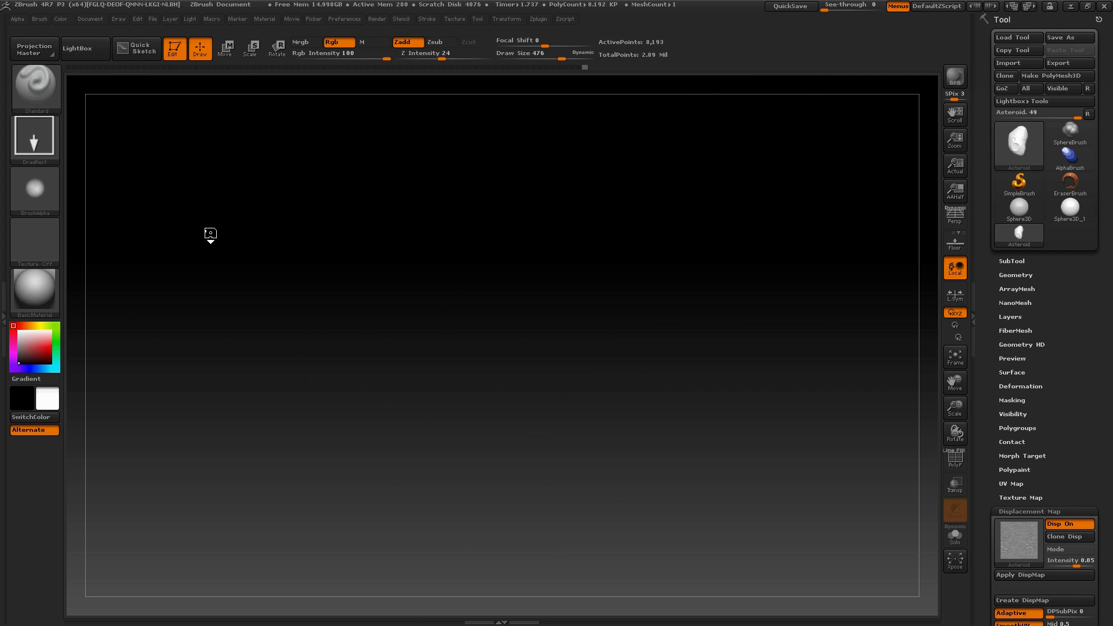
pyautogui.moveTo(210, 233); pyautogui.dragTo(210, 190)
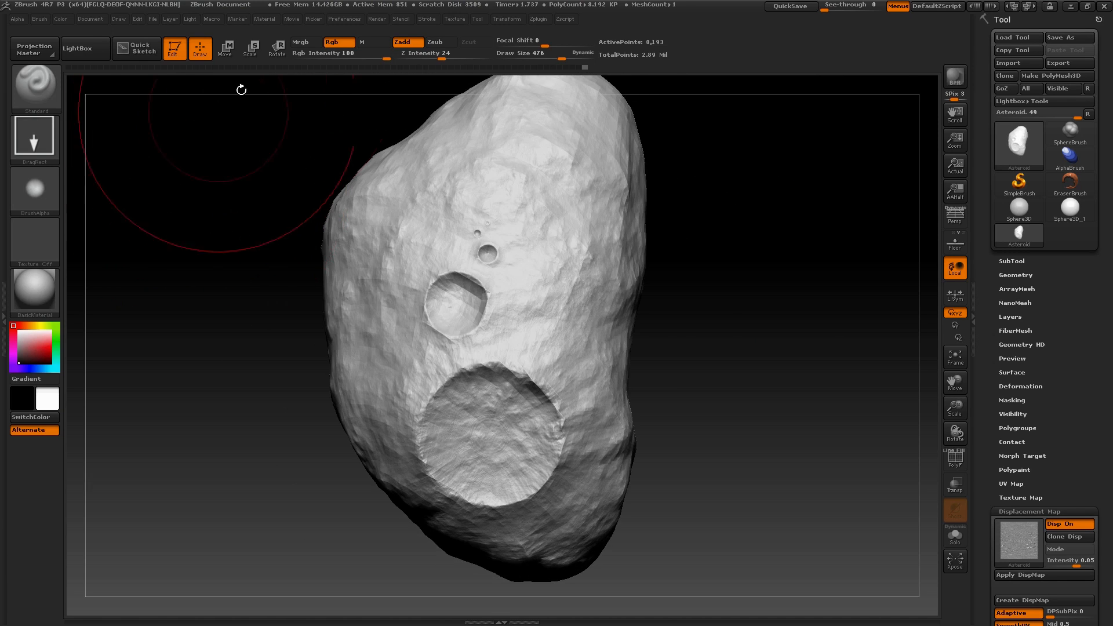
pyautogui.click(346, 19)
pyautogui.click(365, 41)
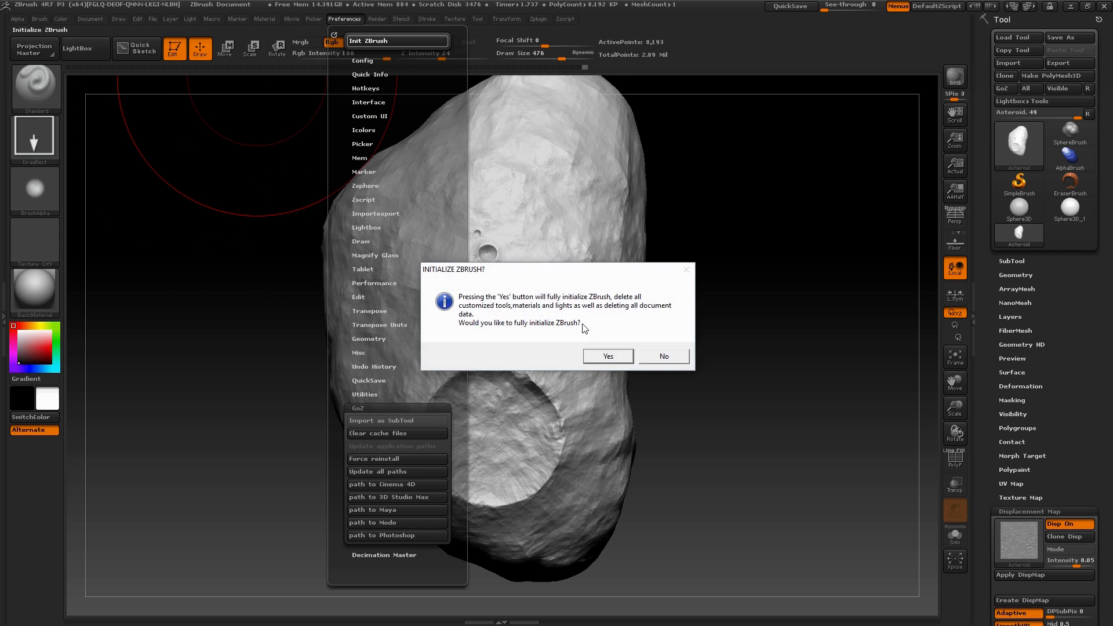
pyautogui.click(605, 356)
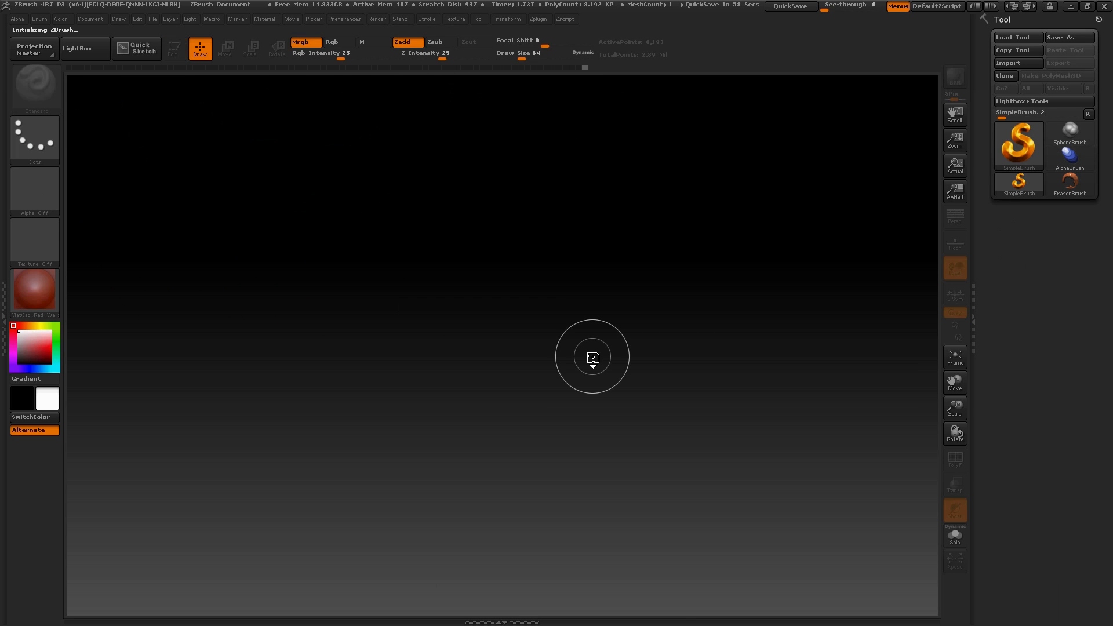
# Place a Sphere3D on the canvas and enter Edit mode
pyautogui.click(1026, 137)
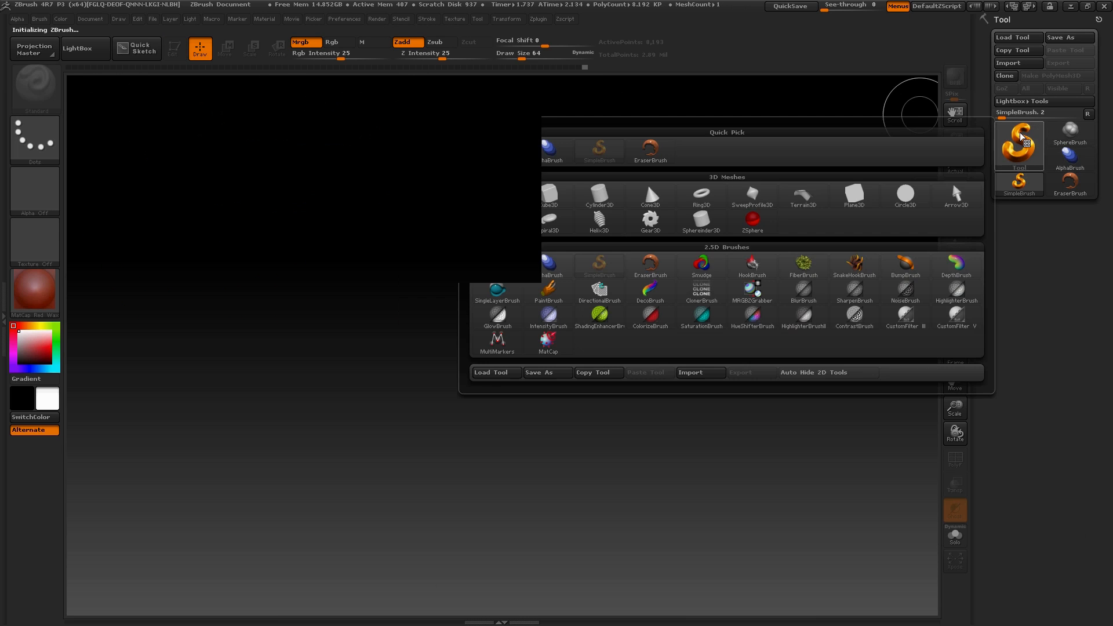
pyautogui.click(498, 194)
pyautogui.moveTo(431, 316); pyautogui.dragTo(265, 169)
pyautogui.click(173, 48)
pyautogui.moveTo(722, 229)
pyautogui.keyDown('alt'); pyautogui.mouseDown()
pyautogui.moveTo(795, 318)
pyautogui.moveTo(781, 313)
pyautogui.moveTo(698, 361)
pyautogui.moveTo(701, 306)
pyautogui.mouseUp(); pyautogui.keyUp('alt')
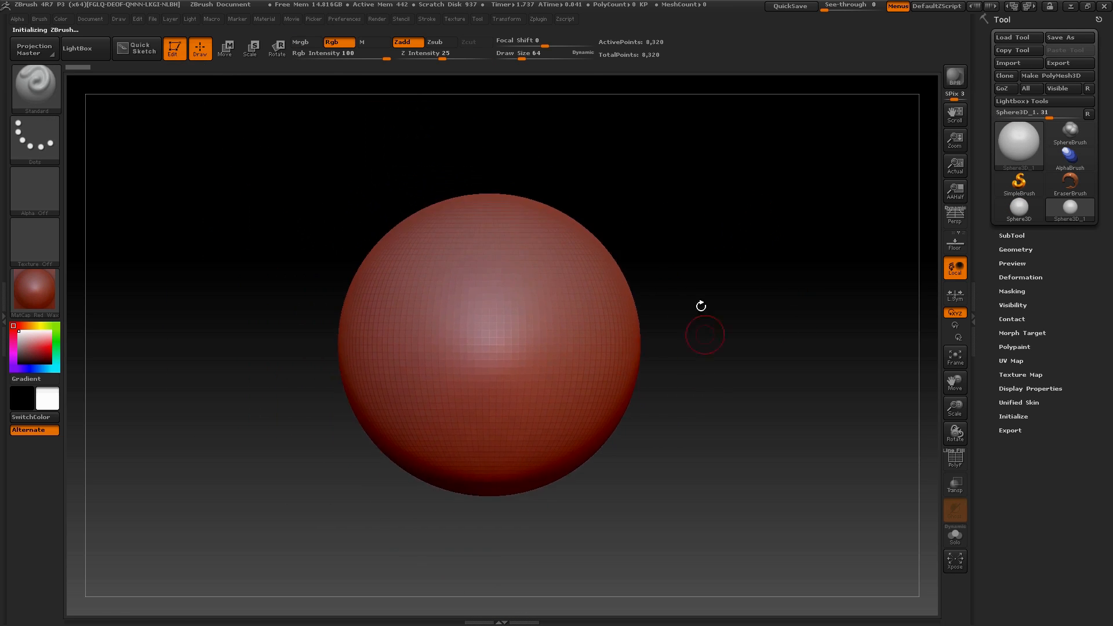
# Try the DragRect stroke for the Standard brush and browse the available alphas
pyautogui.click(36, 154)
pyautogui.click(152, 150)
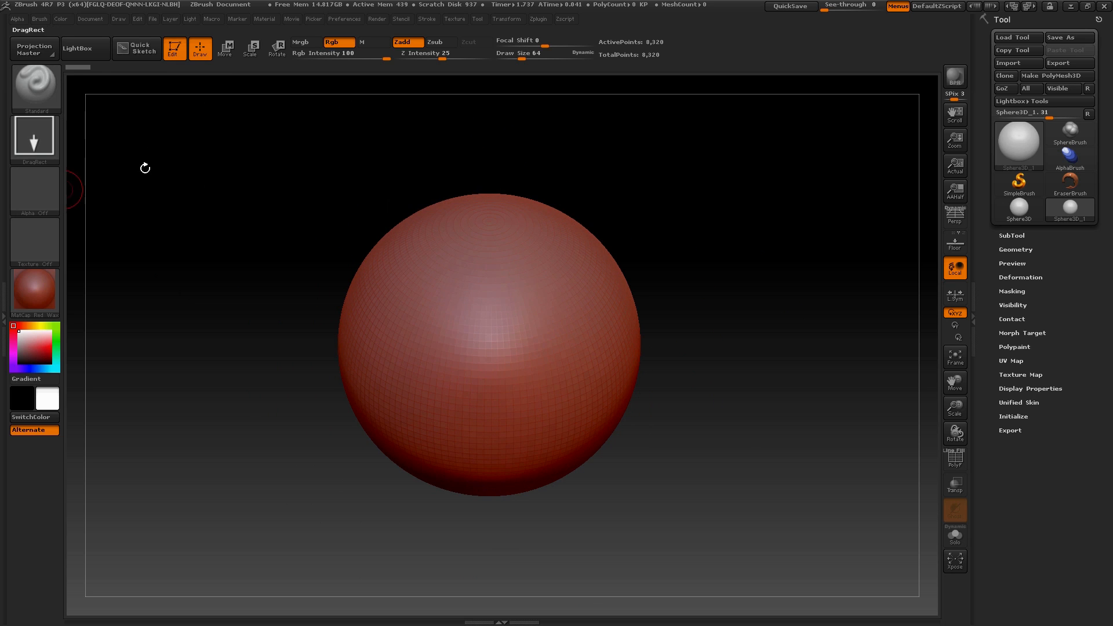
pyautogui.click(49, 202)
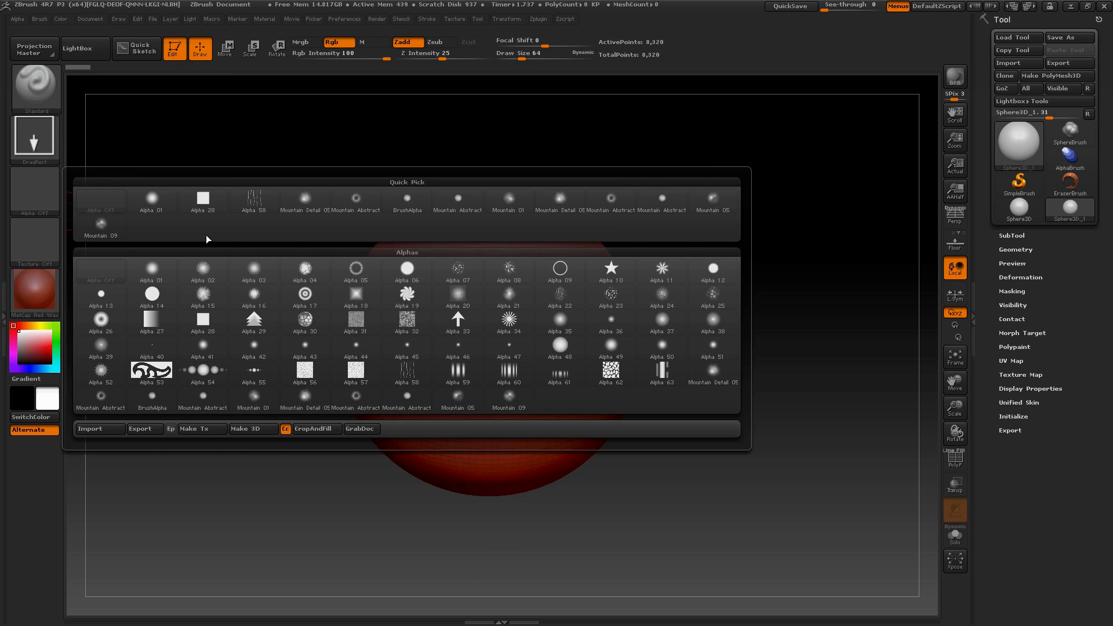
pyautogui.click(23, 174)
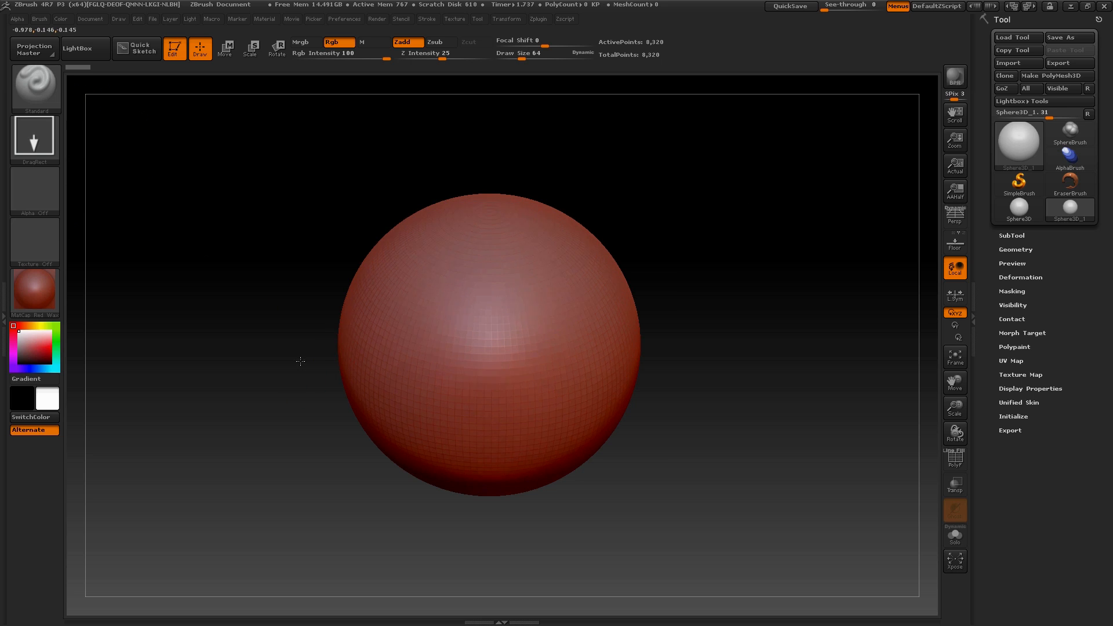
pyautogui.moveTo(306, 430); pyautogui.dragTo(279, 311)
# Convert the sphere into a PolyMesh3D in Edit mode and set the stroke to Dots
pyautogui.click(176, 55)
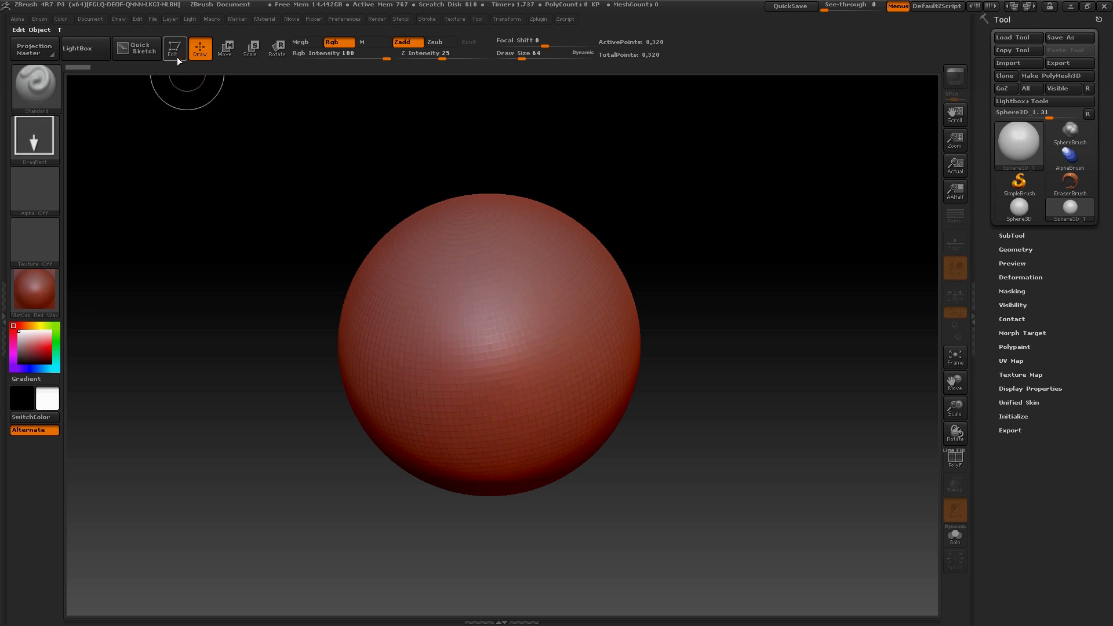
pyautogui.click(173, 54)
pyautogui.click(1051, 75)
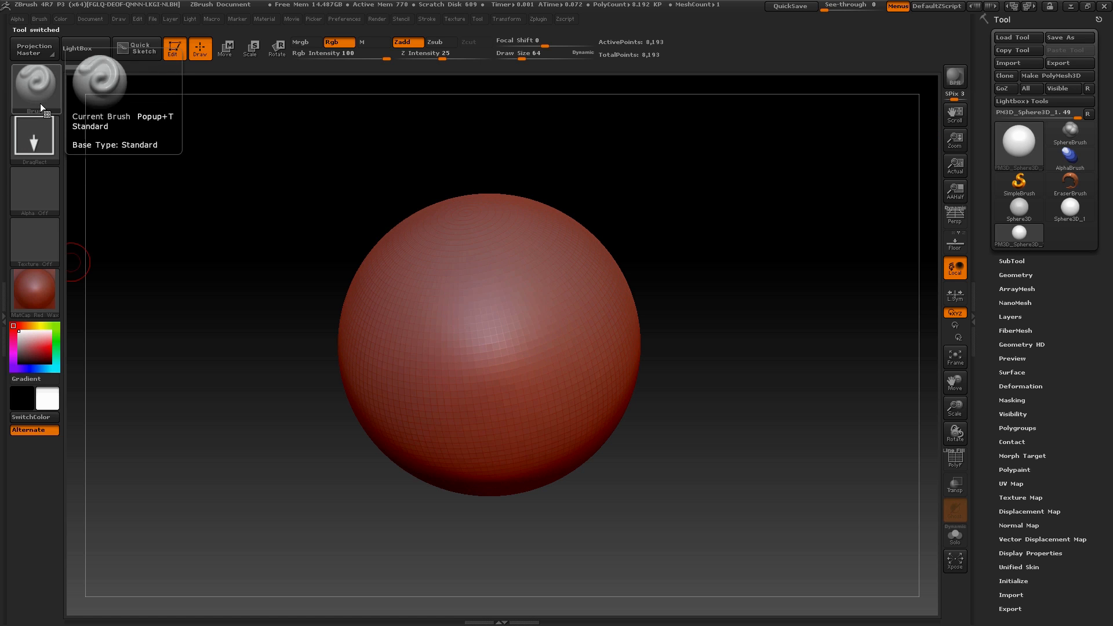
pyautogui.click(81, 154)
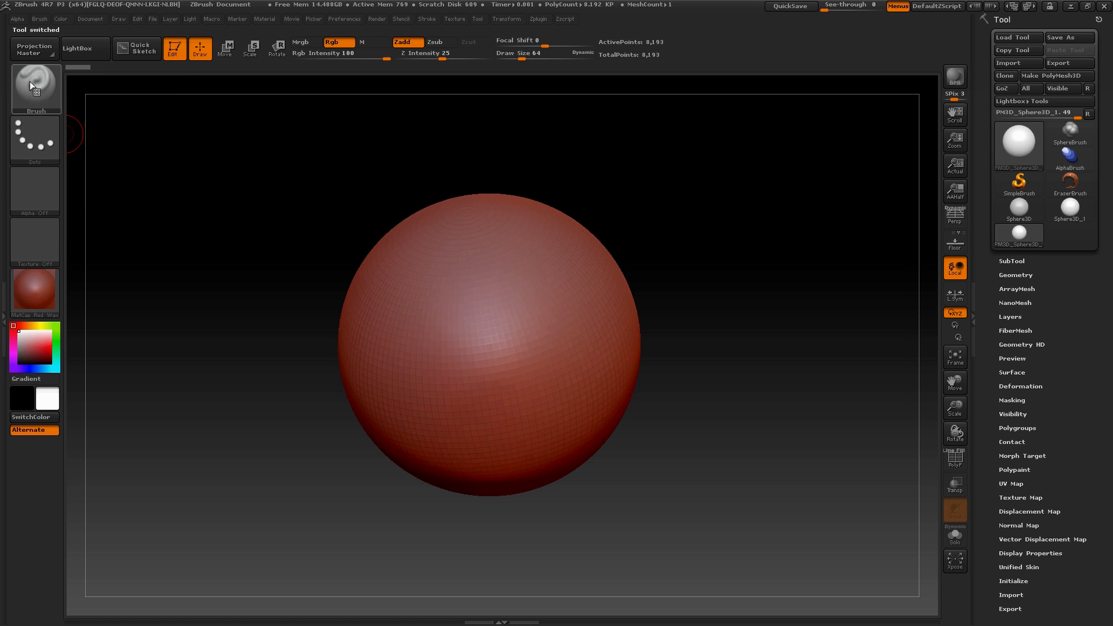
# Select the Move brush and set its draw size to 677
pyautogui.click(32, 83)
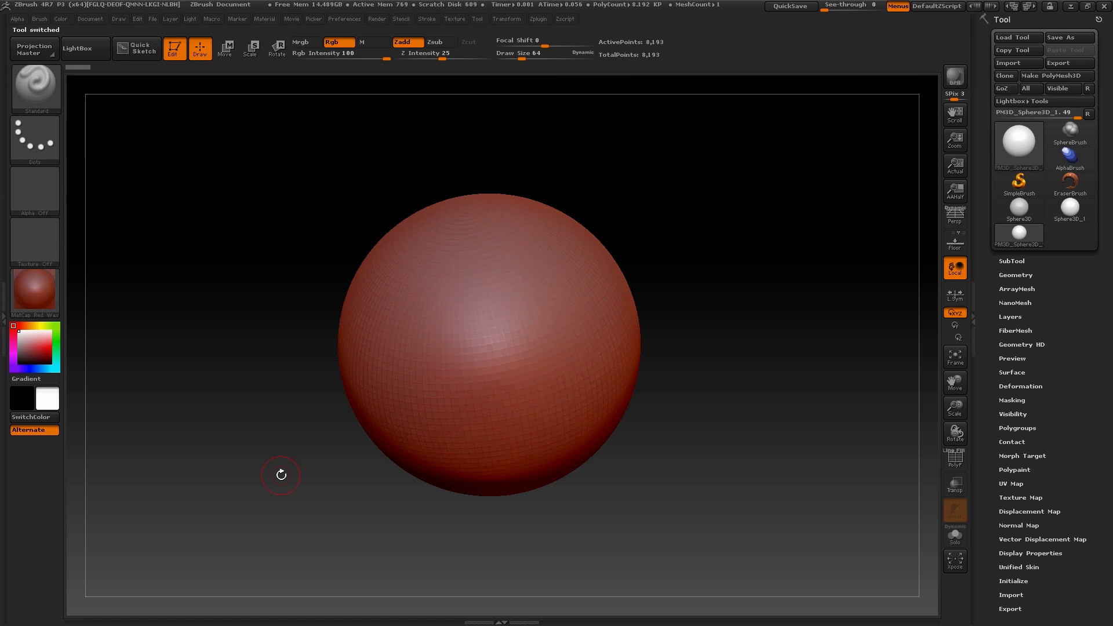
pyautogui.press('b')
pyautogui.press('m')
pyautogui.press('v')
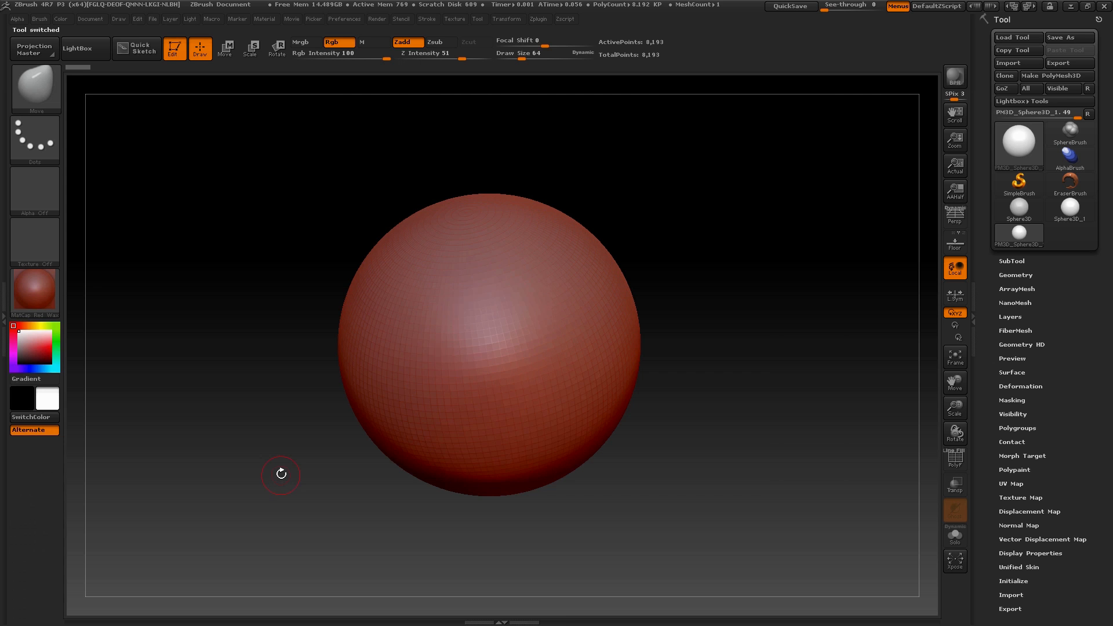
pyautogui.press('space')
pyautogui.moveTo(272, 359); pyautogui.dragTo(311, 367)
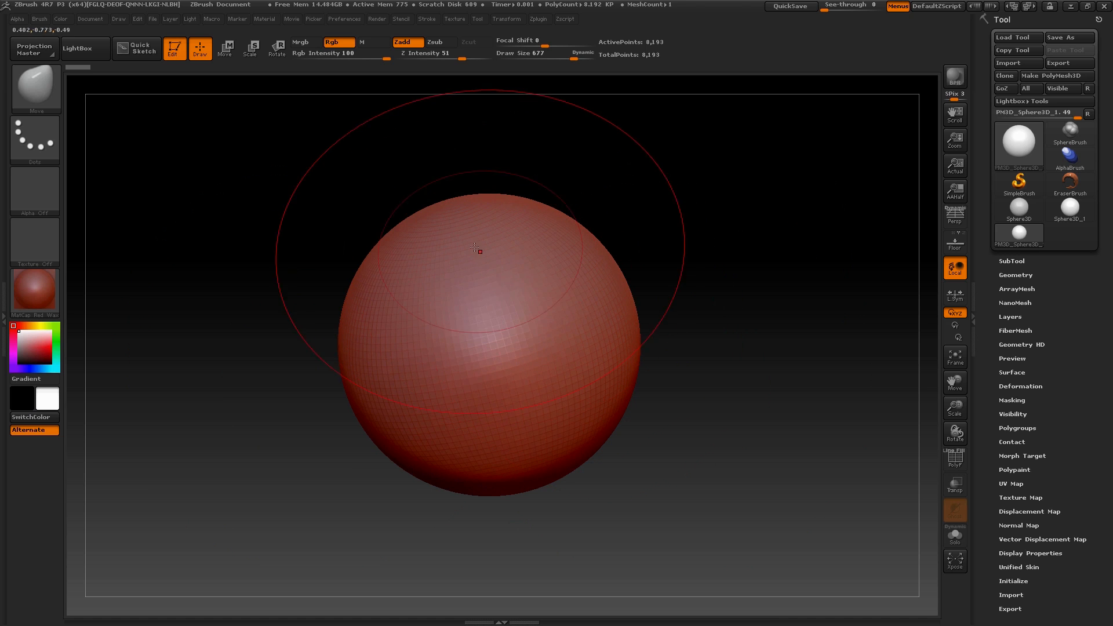
# Stretch the top of the sphere with the Move brush from several angles to form a tapered egg shape
pyautogui.moveTo(457, 224); pyautogui.dragTo(456, 205)
pyautogui.moveTo(611, 194)
pyautogui.keyDown('alt'); pyautogui.mouseDown()
pyautogui.moveTo(617, 211)
pyautogui.moveTo(609, 169)
pyautogui.mouseUp(); pyautogui.keyUp('alt')
pyautogui.moveTo(430, 218); pyautogui.dragTo(406, 195)
pyautogui.moveTo(445, 212)
pyautogui.mouseDown()
pyautogui.moveTo(449, 187)
pyautogui.moveTo(460, 191)
pyautogui.mouseUp()
pyautogui.moveTo(589, 196)
pyautogui.mouseDown()
pyautogui.moveTo(468, 226)
pyautogui.moveTo(455, 203)
pyautogui.moveTo(476, 218)
pyautogui.mouseUp()
pyautogui.moveTo(533, 239)
pyautogui.mouseDown()
pyautogui.moveTo(471, 238)
pyautogui.moveTo(411, 200)
pyautogui.mouseUp()
pyautogui.moveTo(416, 210); pyautogui.dragTo(418, 198)
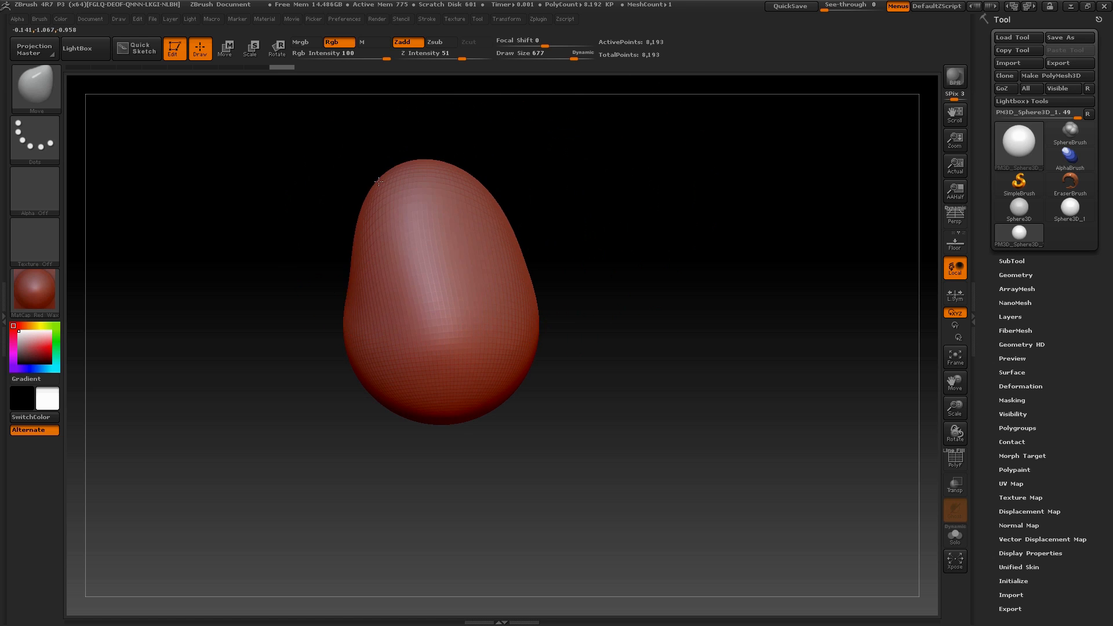
pyautogui.moveTo(547, 193)
pyautogui.mouseDown()
pyautogui.moveTo(498, 234)
pyautogui.moveTo(505, 224)
pyautogui.mouseUp()
pyautogui.moveTo(455, 279); pyautogui.dragTo(413, 289)
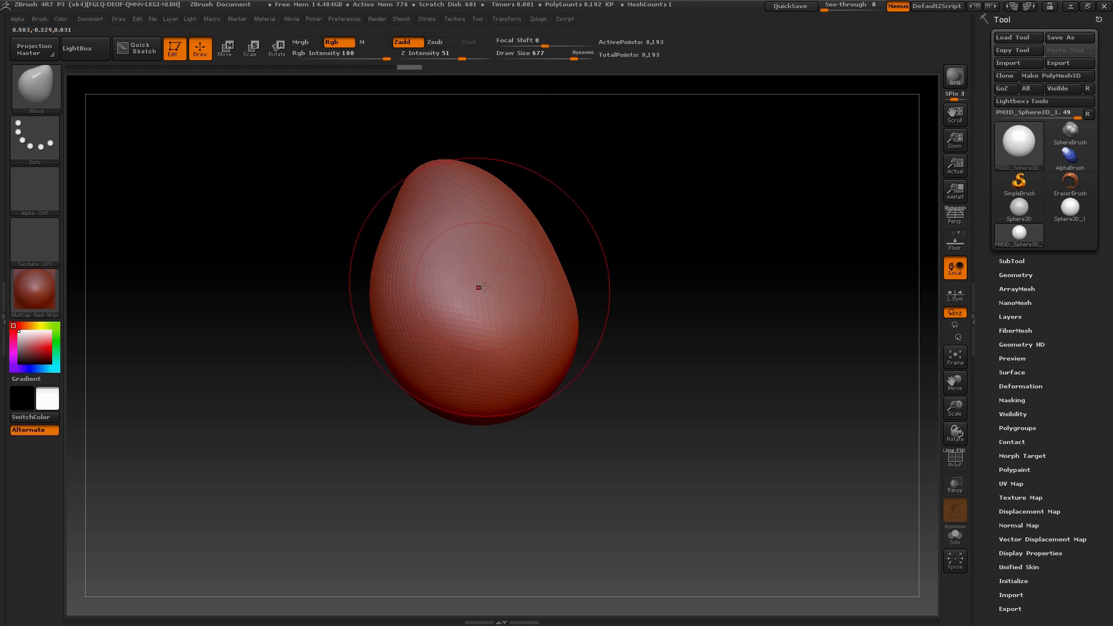
# Dent one side of the egg shape and pull out its lower end with the Move brush
pyautogui.moveTo(500, 273)
pyautogui.mouseDown()
pyautogui.moveTo(488, 277)
pyautogui.moveTo(527, 279)
pyautogui.mouseUp()
pyautogui.moveTo(558, 359); pyautogui.dragTo(569, 371)
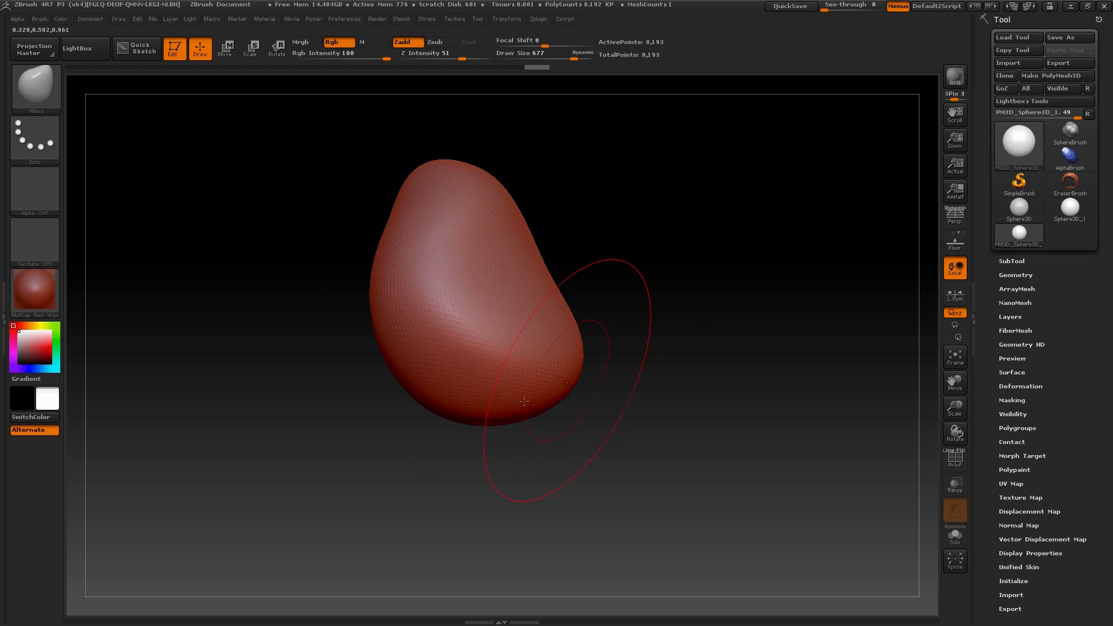
pyautogui.moveTo(476, 413); pyautogui.dragTo(441, 454)
pyautogui.moveTo(523, 423); pyautogui.dragTo(544, 453)
pyautogui.moveTo(656, 445)
pyautogui.mouseDown()
pyautogui.moveTo(580, 444)
pyautogui.moveTo(623, 448)
pyautogui.moveTo(634, 465)
pyautogui.mouseUp()
pyautogui.moveTo(678, 431)
pyautogui.mouseDown()
pyautogui.moveTo(725, 377)
pyautogui.moveTo(662, 449)
pyautogui.mouseUp()
pyautogui.moveTo(608, 495); pyautogui.dragTo(608, 516)
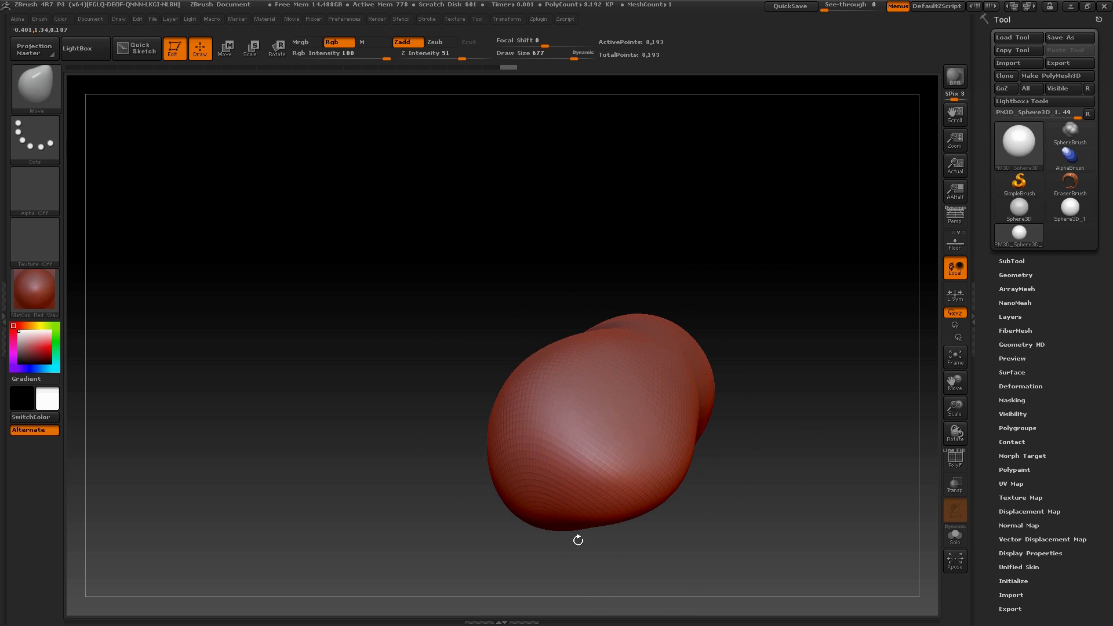
# Reshape the form from further angles with the Move brush into an irregular, elongated asteroid body
pyautogui.moveTo(743, 485)
pyautogui.mouseDown()
pyautogui.moveTo(673, 513)
pyautogui.moveTo(687, 464)
pyautogui.mouseUp()
pyautogui.moveTo(641, 492)
pyautogui.mouseDown()
pyautogui.moveTo(635, 475)
pyautogui.moveTo(676, 455)
pyautogui.mouseUp()
pyautogui.moveTo(759, 517)
pyautogui.mouseDown()
pyautogui.moveTo(788, 436)
pyautogui.moveTo(834, 424)
pyautogui.moveTo(803, 492)
pyautogui.mouseUp()
pyautogui.moveTo(598, 550); pyautogui.dragTo(606, 561)
pyautogui.moveTo(711, 501)
pyautogui.mouseDown()
pyautogui.moveTo(658, 563)
pyautogui.moveTo(667, 536)
pyautogui.mouseUp()
pyautogui.moveTo(746, 458); pyautogui.dragTo(732, 471)
pyautogui.moveTo(774, 511)
pyautogui.mouseDown()
pyautogui.moveTo(780, 537)
pyautogui.moveTo(760, 514)
pyautogui.mouseUp()
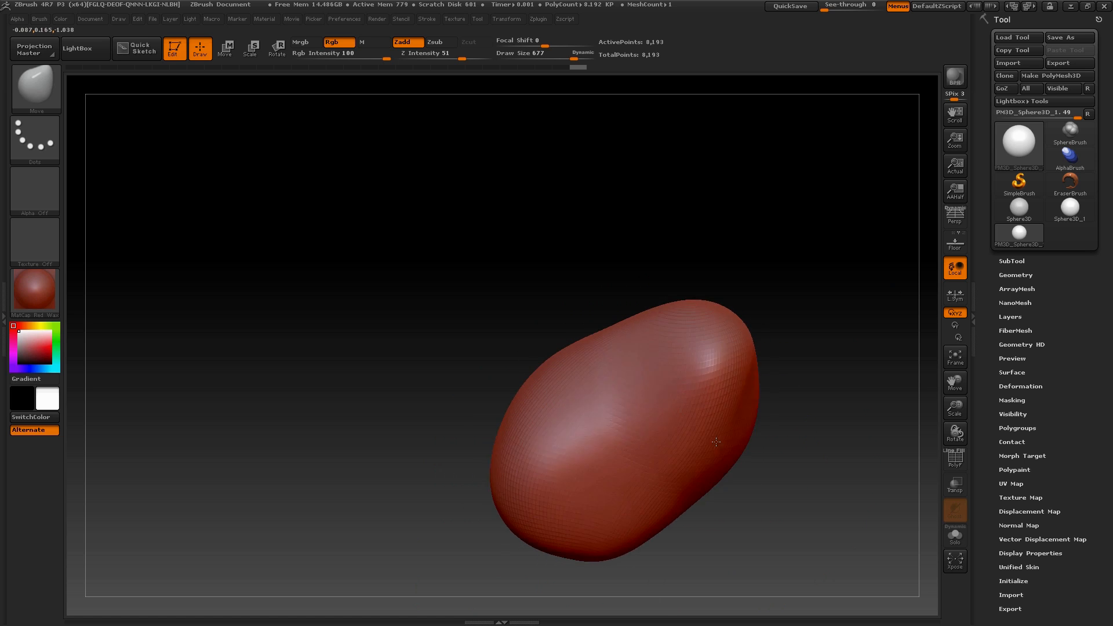
pyautogui.moveTo(718, 442)
pyautogui.mouseDown()
pyautogui.moveTo(731, 429)
pyautogui.moveTo(783, 426)
pyautogui.mouseUp()
pyautogui.moveTo(792, 464); pyautogui.dragTo(780, 443)
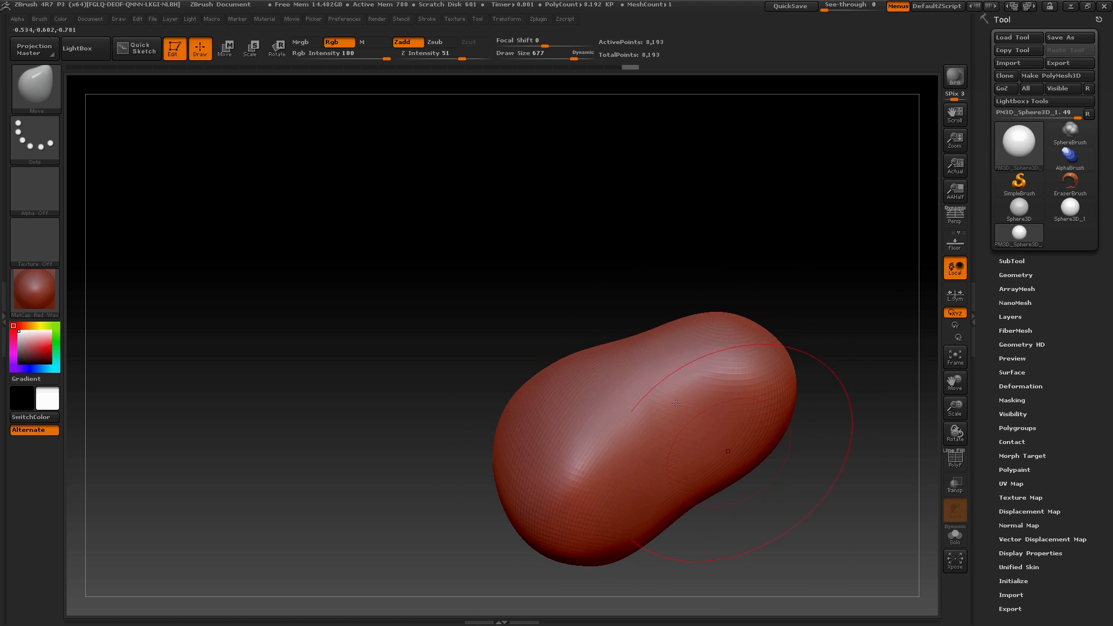
# Refine the asteroid body's surface with a few Move strokes and undo the last two changes
pyautogui.moveTo(689, 372); pyautogui.dragTo(697, 394)
pyautogui.moveTo(628, 398); pyautogui.dragTo(636, 407)
pyautogui.moveTo(658, 553)
pyautogui.mouseDown()
pyautogui.moveTo(773, 508)
pyautogui.moveTo(723, 405)
pyautogui.moveTo(698, 410)
pyautogui.moveTo(637, 367)
pyautogui.moveTo(676, 270)
pyautogui.moveTo(758, 332)
pyautogui.moveTo(651, 349)
pyautogui.mouseUp()
pyautogui.moveTo(734, 390)
pyautogui.mouseDown()
pyautogui.moveTo(757, 362)
pyautogui.moveTo(733, 368)
pyautogui.moveTo(768, 399)
pyautogui.moveTo(761, 411)
pyautogui.mouseUp()
pyautogui.hotkey('ctrl', 'z')
pyautogui.hotkey('ctrl', 'z')
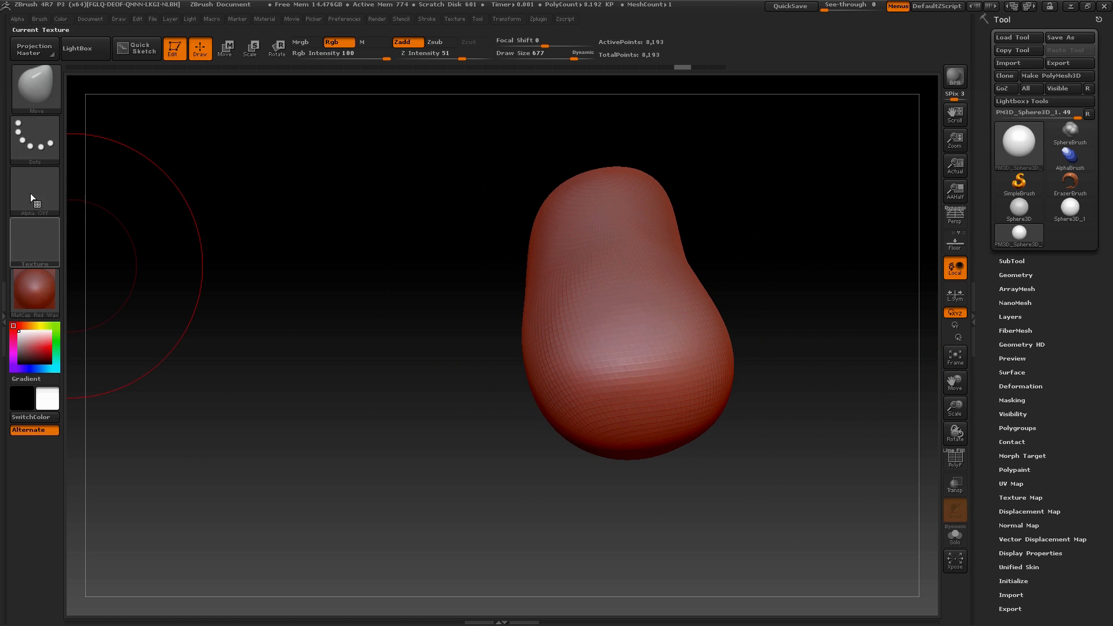
# Subdivide the asteroid mesh repeatedly up to subdivision level 6
pyautogui.click(1012, 276)
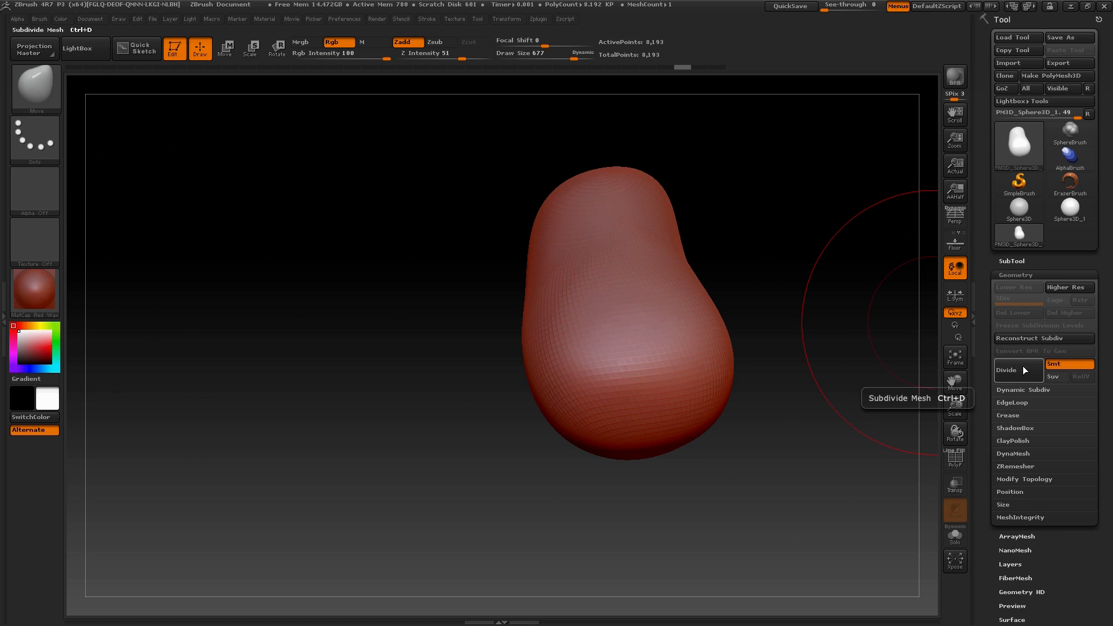
pyautogui.click(1009, 380)
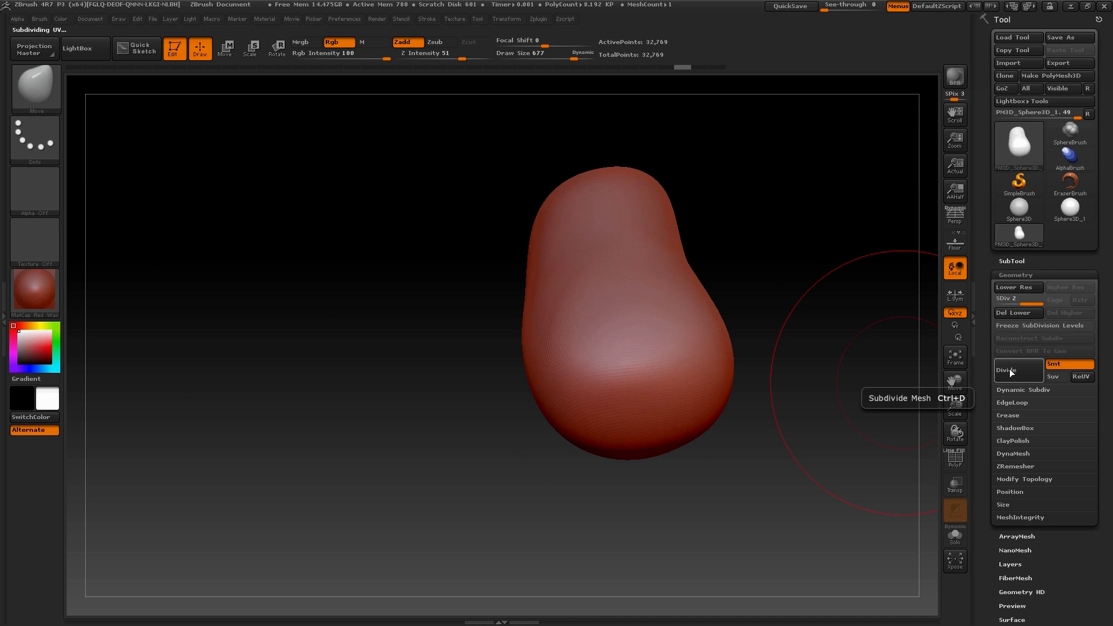
pyautogui.click(1010, 374)
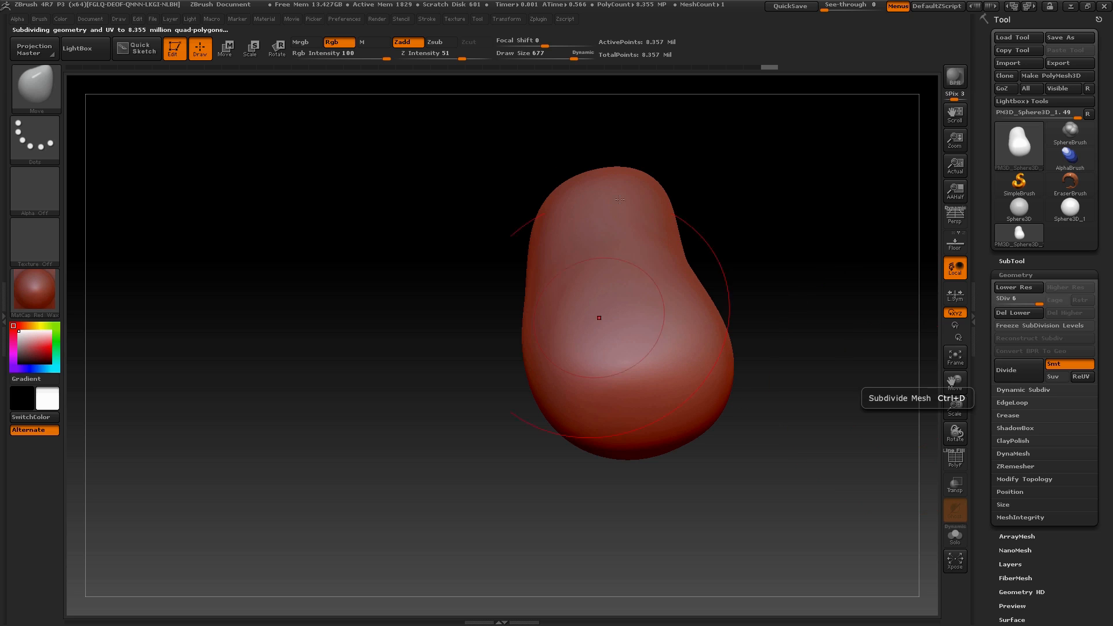
pyautogui.moveTo(808, 449)
pyautogui.mouseDown()
pyautogui.moveTo(801, 428)
pyautogui.moveTo(659, 406)
pyautogui.moveTo(609, 452)
pyautogui.moveTo(732, 472)
pyautogui.moveTo(720, 509)
pyautogui.moveTo(715, 477)
pyautogui.mouseUp()
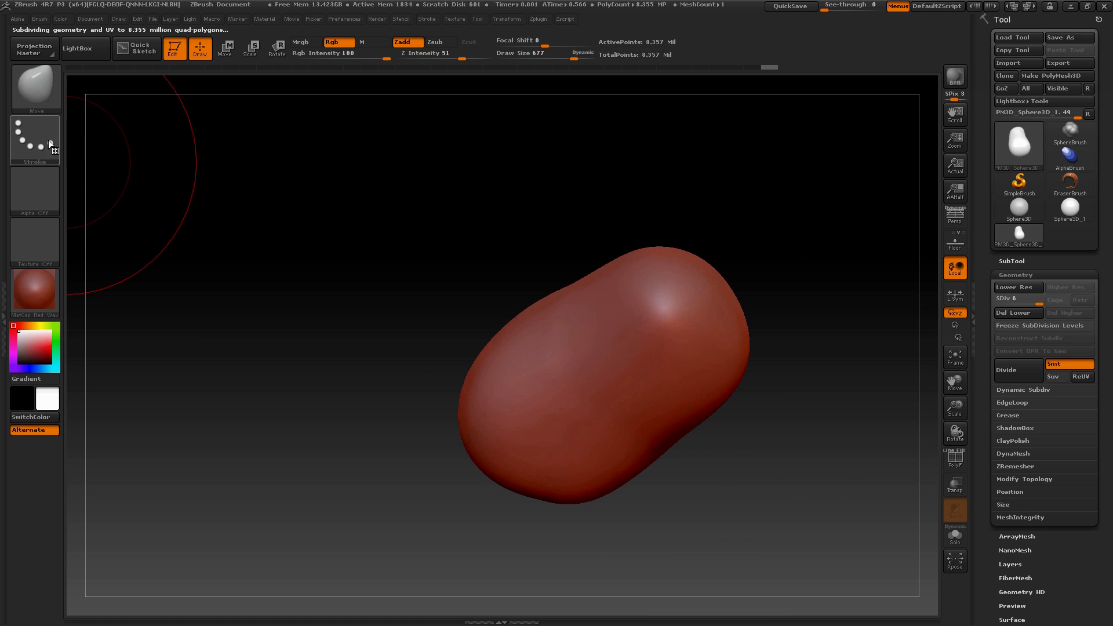
# Switch to the Standard brush and set its stroke type to DragRect
pyautogui.click(29, 99)
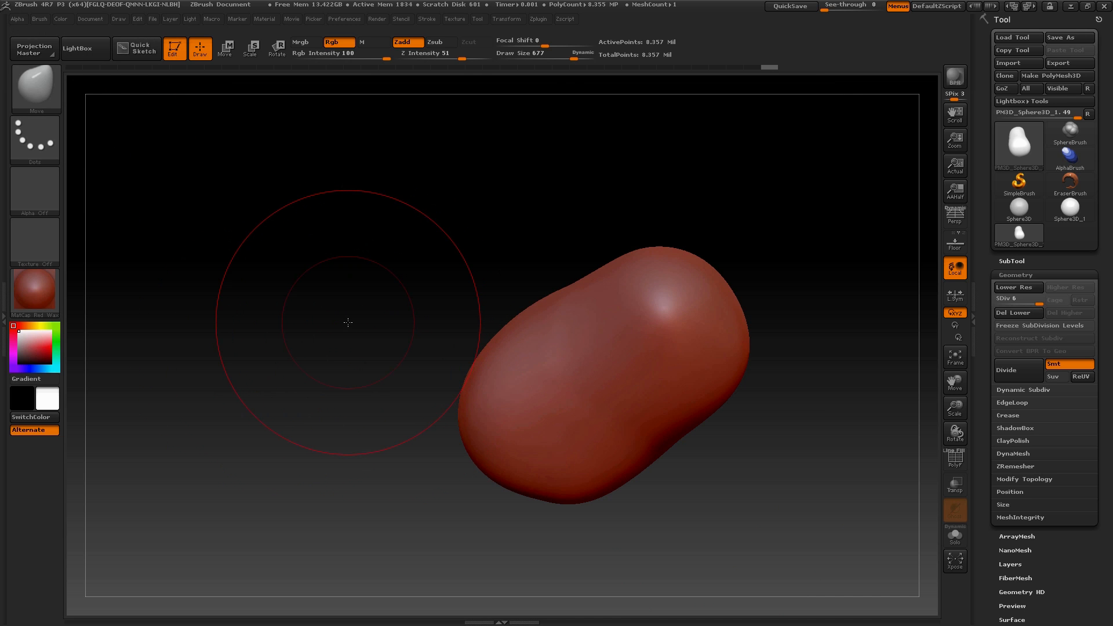
pyautogui.press('b')
pyautogui.press('s')
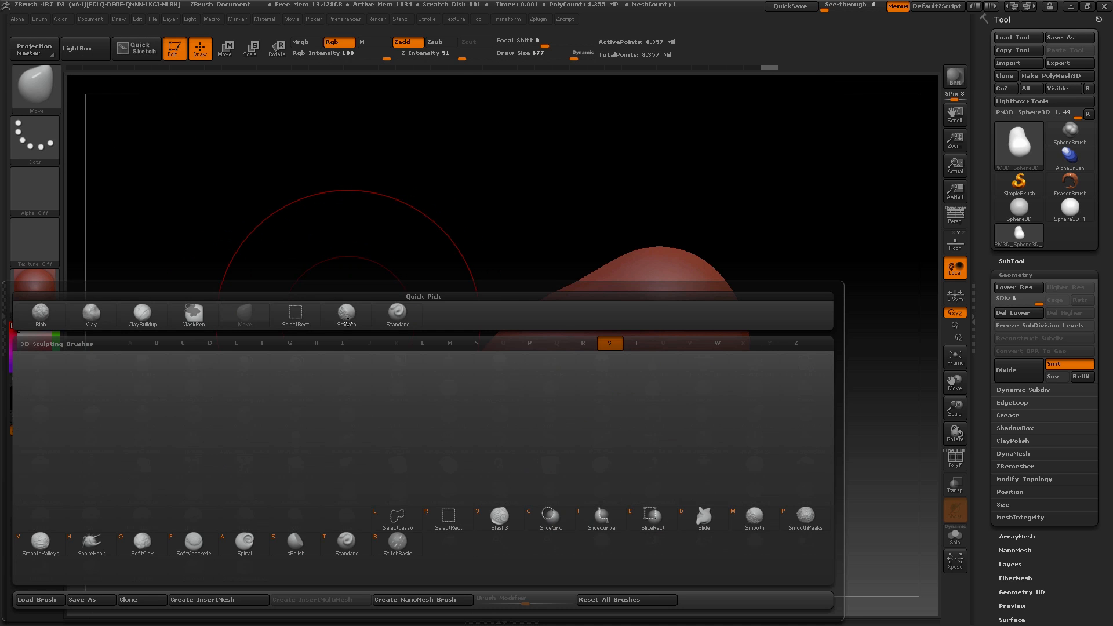
pyautogui.press('t')
pyautogui.click(36, 142)
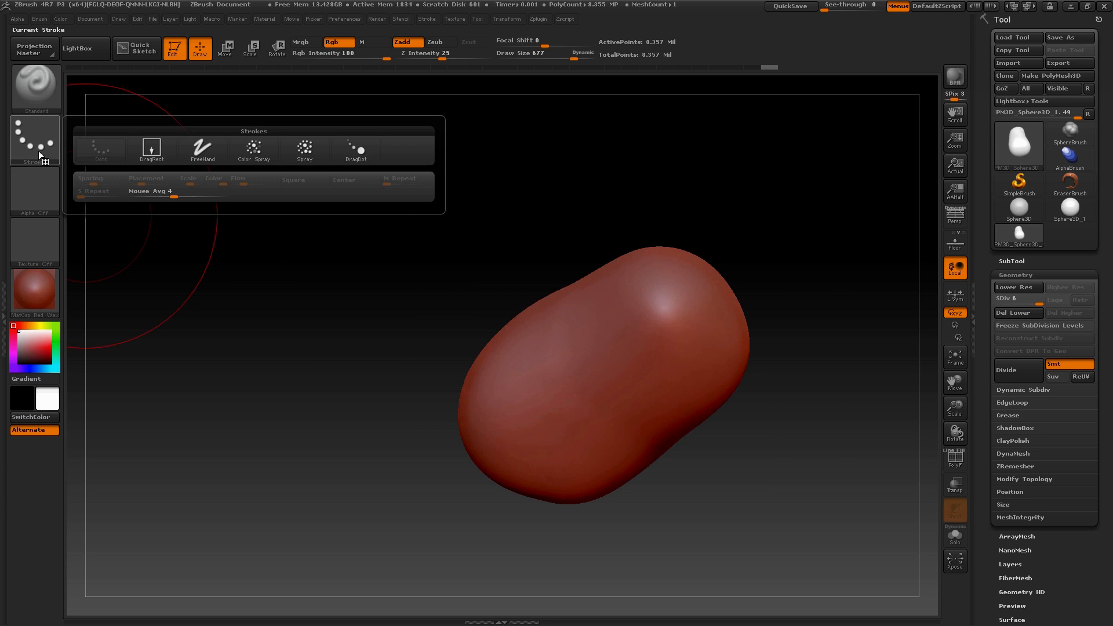
pyautogui.click(26, 136)
pyautogui.click(25, 137)
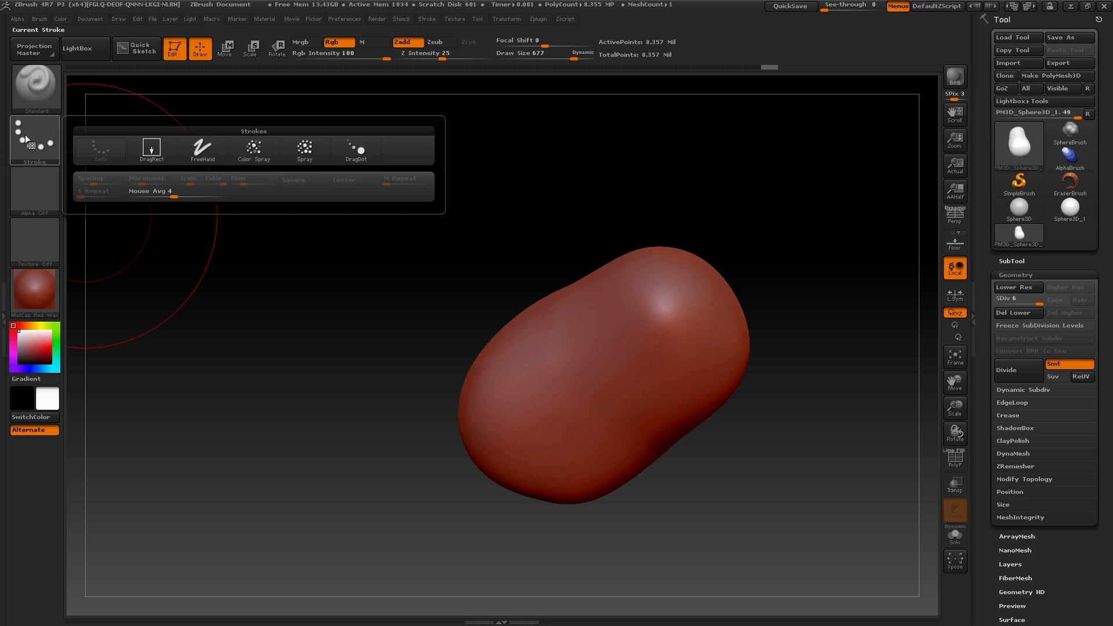
pyautogui.click(151, 150)
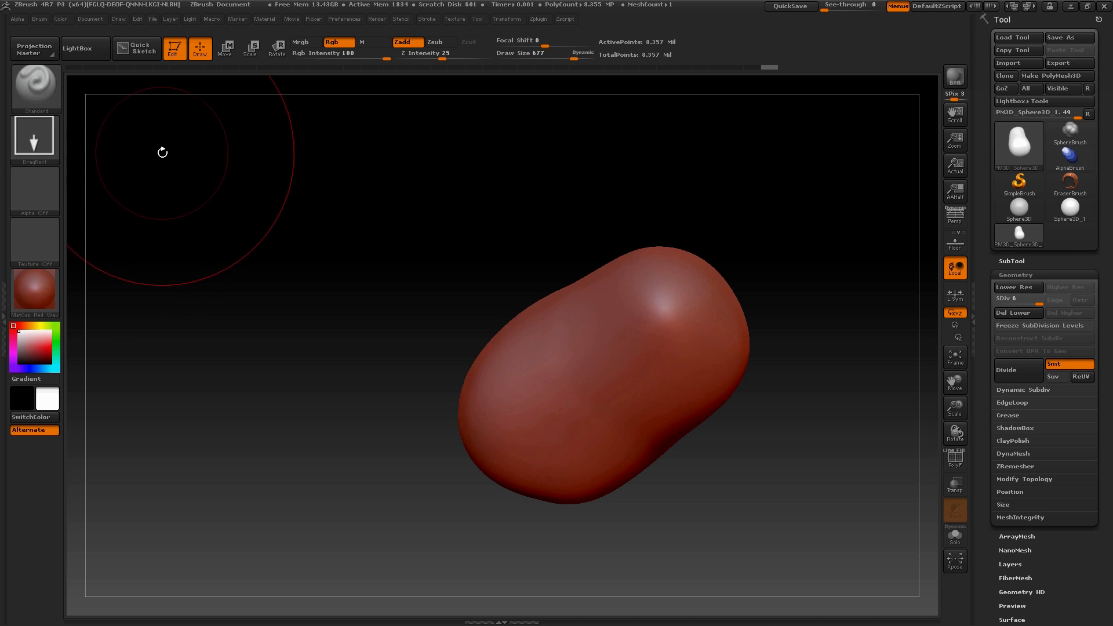
pyautogui.click(30, 152)
pyautogui.click(153, 152)
pyautogui.click(35, 144)
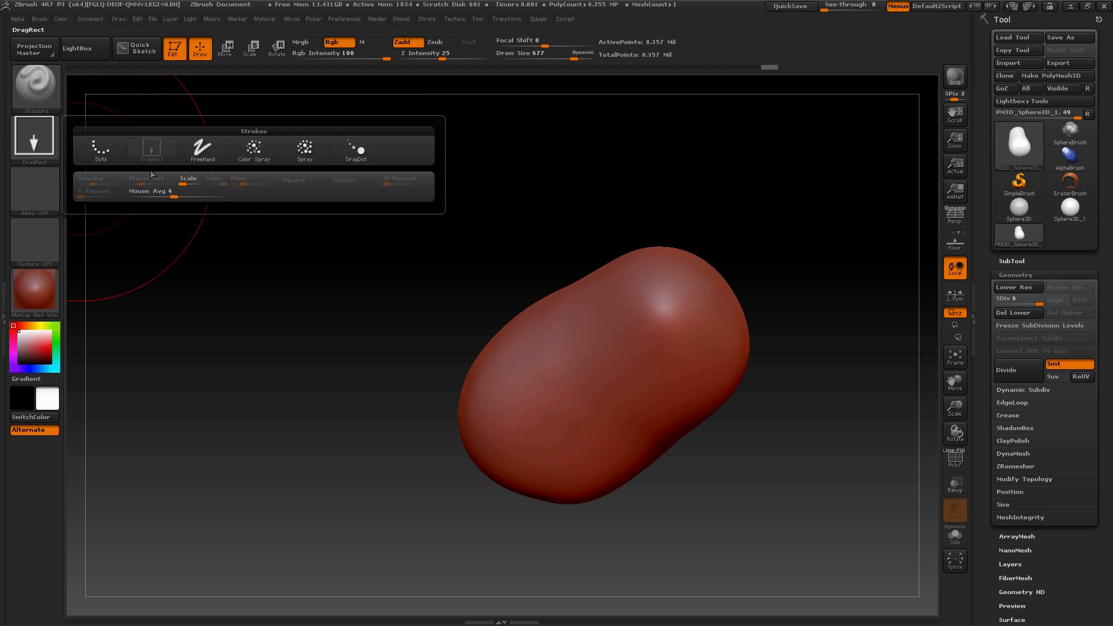
pyautogui.click(152, 152)
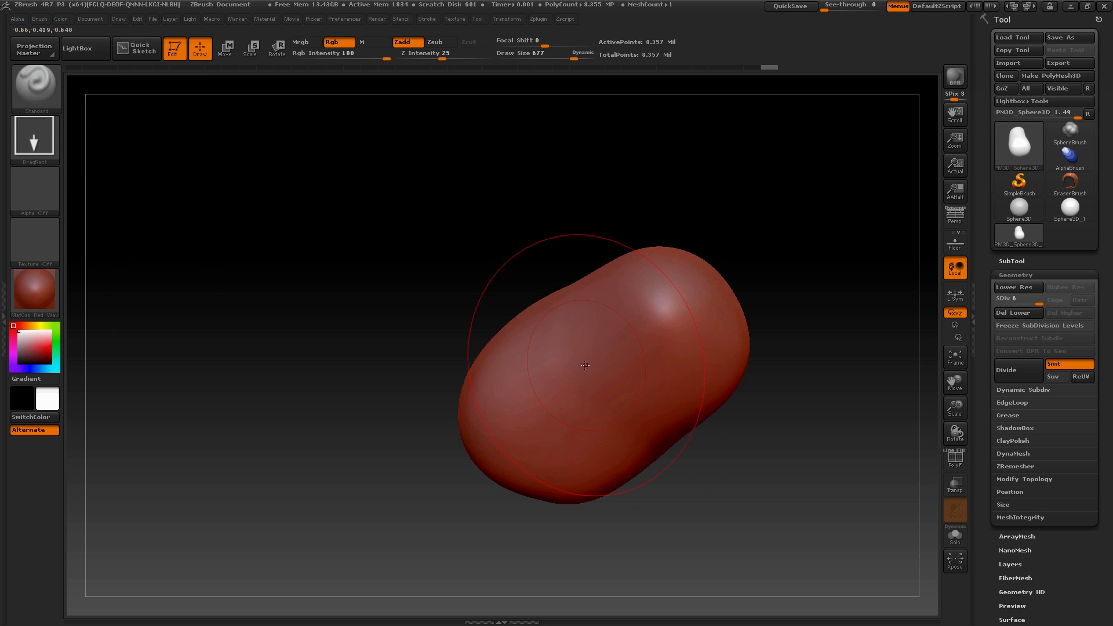
# Try DragRect strokes with the Standard brush on the asteroid's surface and undo them
pyautogui.moveTo(620, 437); pyautogui.dragTo(638, 436)
pyautogui.hotkey('ctrl', 'z')
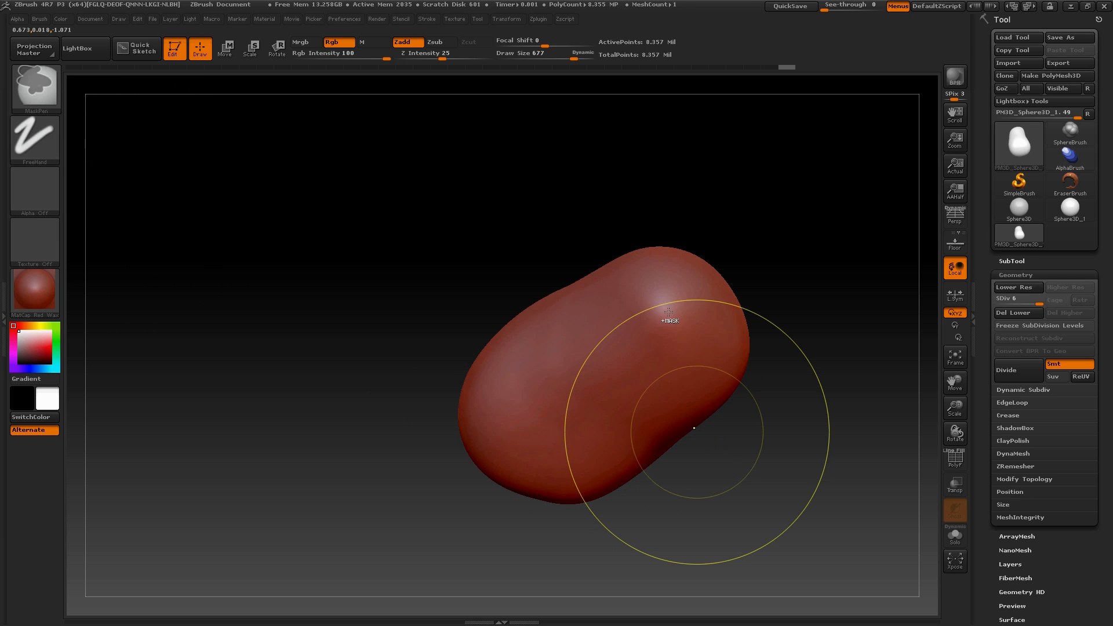
pyautogui.moveTo(669, 306); pyautogui.dragTo(701, 397)
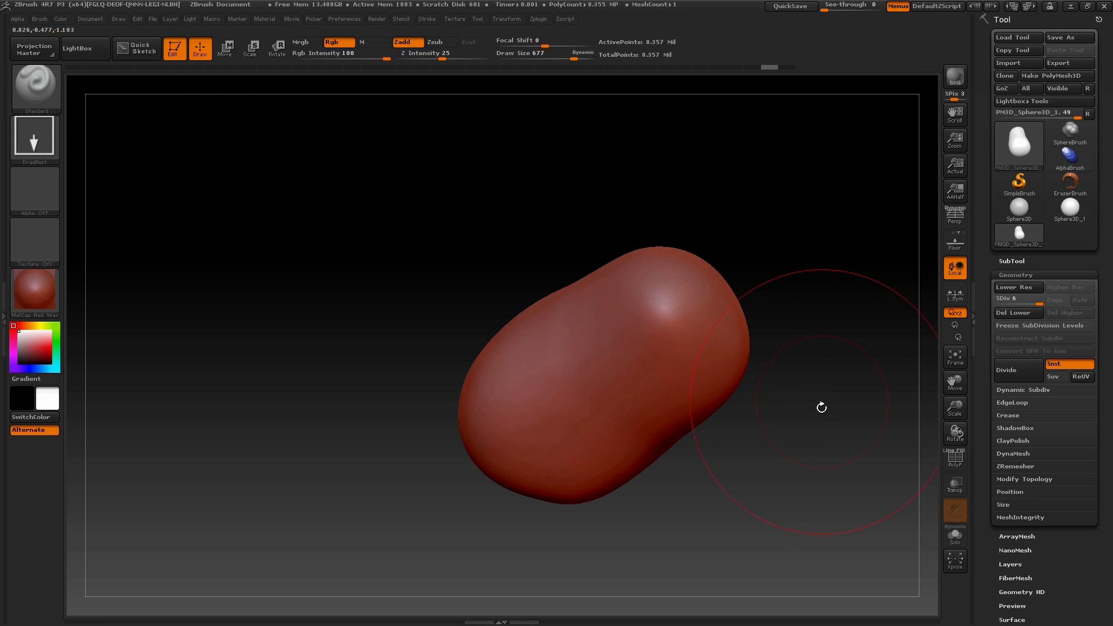
# Set the Standard brush's Z Intensity to 48
pyautogui.moveTo(820, 405); pyautogui.dragTo(486, 129)
pyautogui.moveTo(442, 59); pyautogui.dragTo(460, 59)
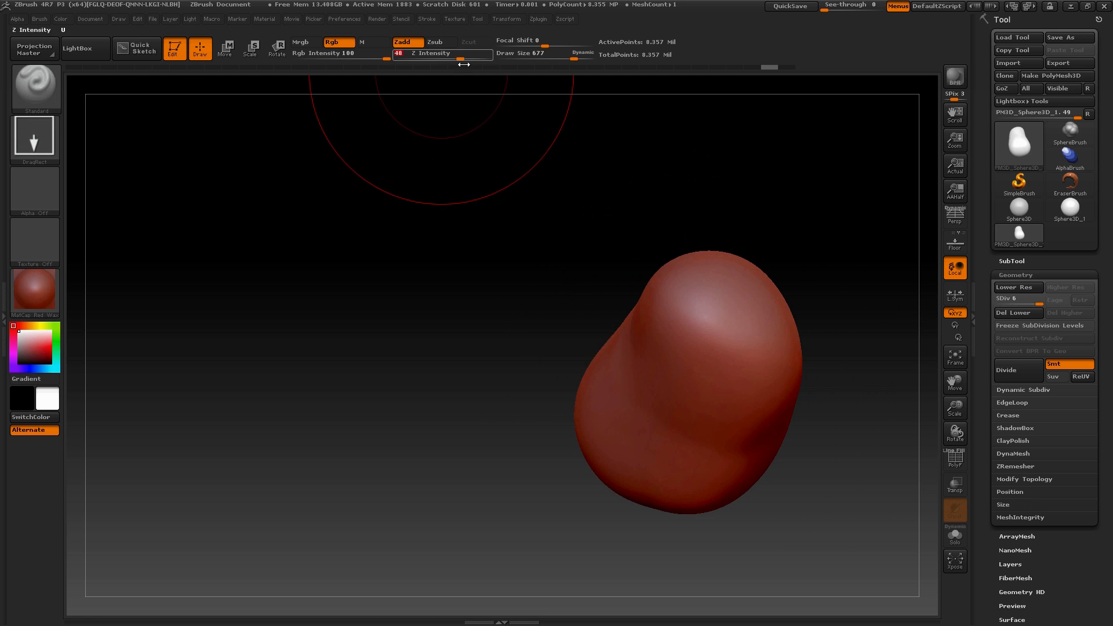
pyautogui.moveTo(817, 289)
pyautogui.mouseDown()
pyautogui.moveTo(817, 232)
pyautogui.moveTo(860, 394)
pyautogui.moveTo(820, 355)
pyautogui.mouseUp()
pyautogui.press('ctrl')
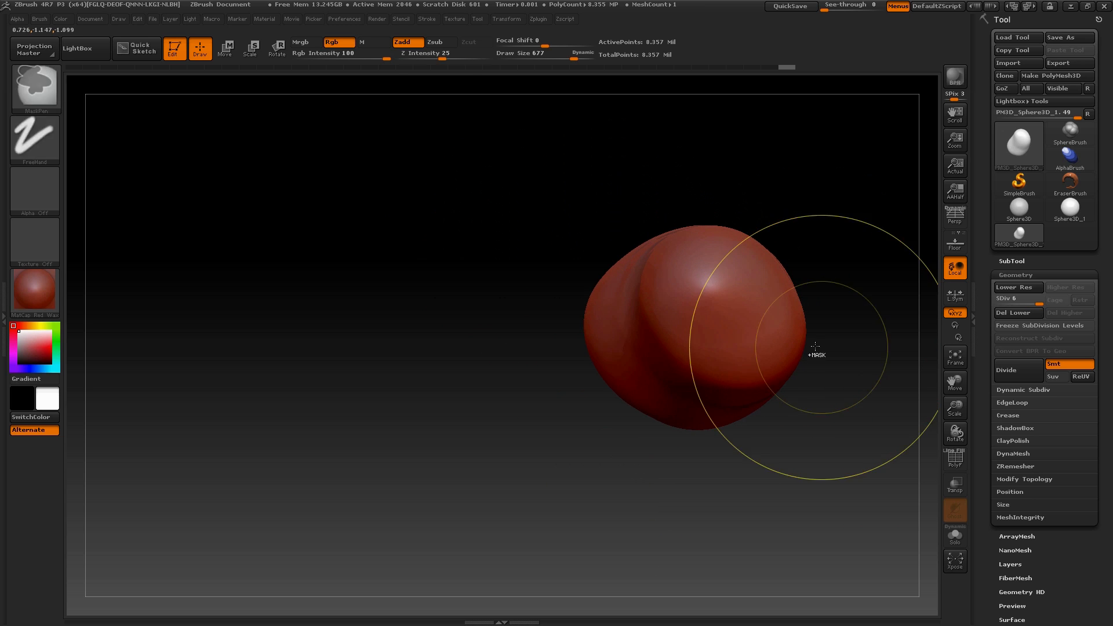
pyautogui.moveTo(486, 369); pyautogui.dragTo(522, 394)
# Start importing an alpha image and open the Final Product folder through its desktop shortcut
pyautogui.click(33, 185)
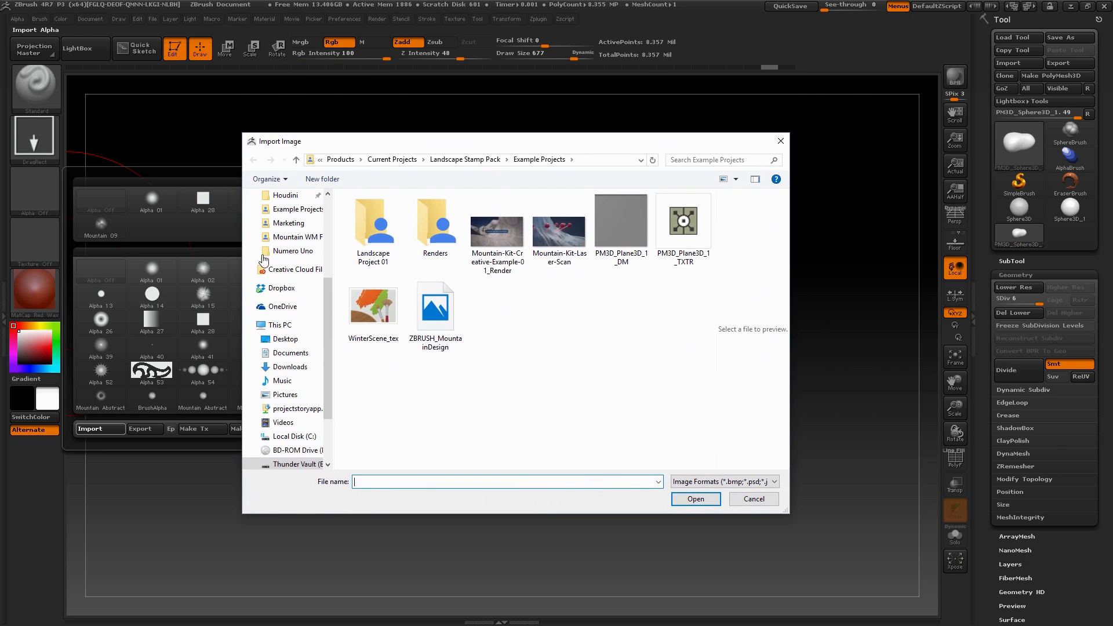
pyautogui.click(293, 343)
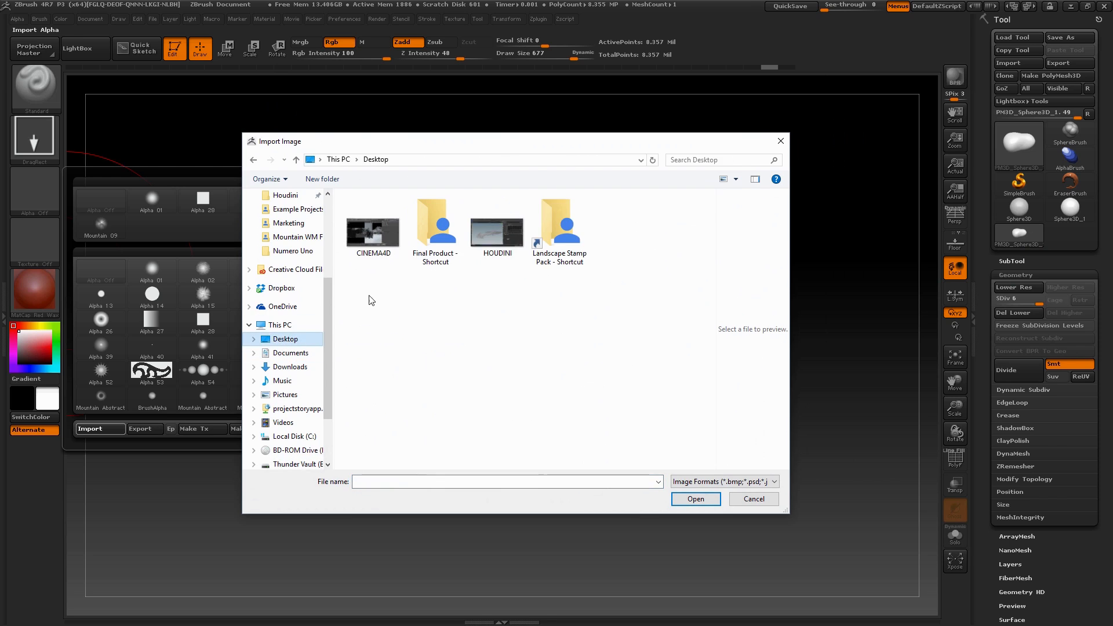
pyautogui.doubleClick(444, 235)
# Look over the Mountain Kit folders and the Mountain Stamps Original Output folder
pyautogui.click(412, 213)
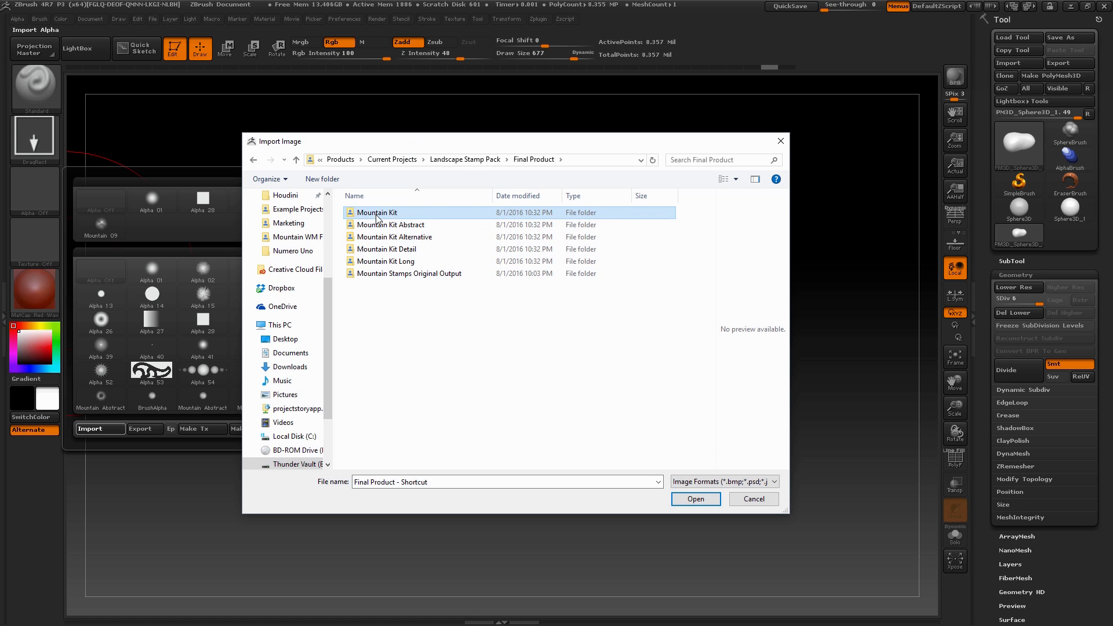
pyautogui.click(421, 275)
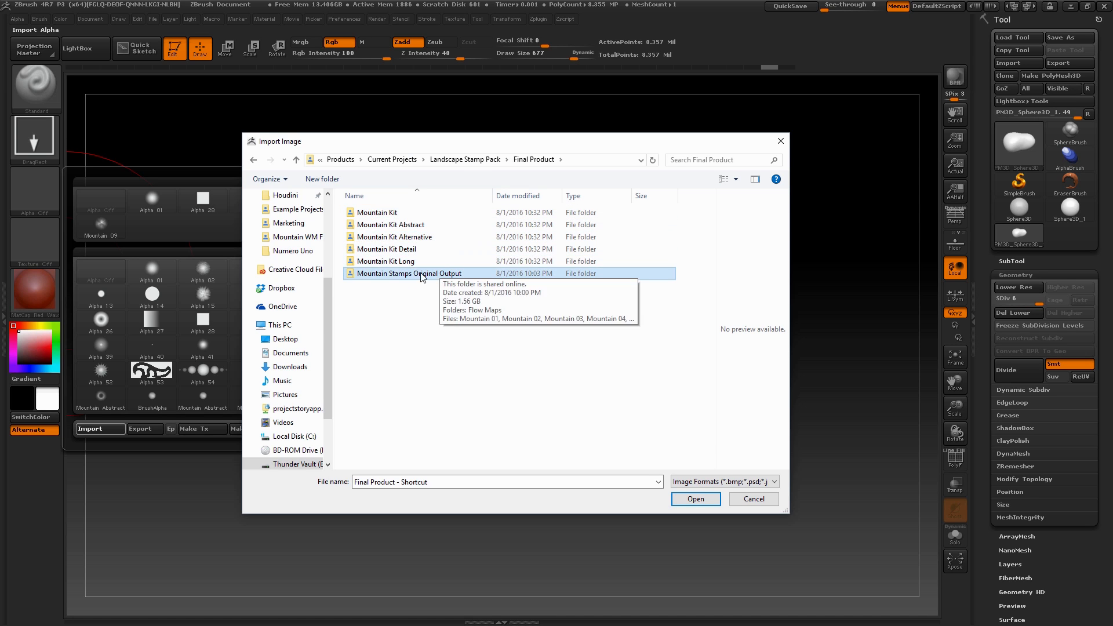
pyautogui.click(383, 213)
pyautogui.keyDown('shift'); pyautogui.click(395, 262); pyautogui.keyUp('shift')
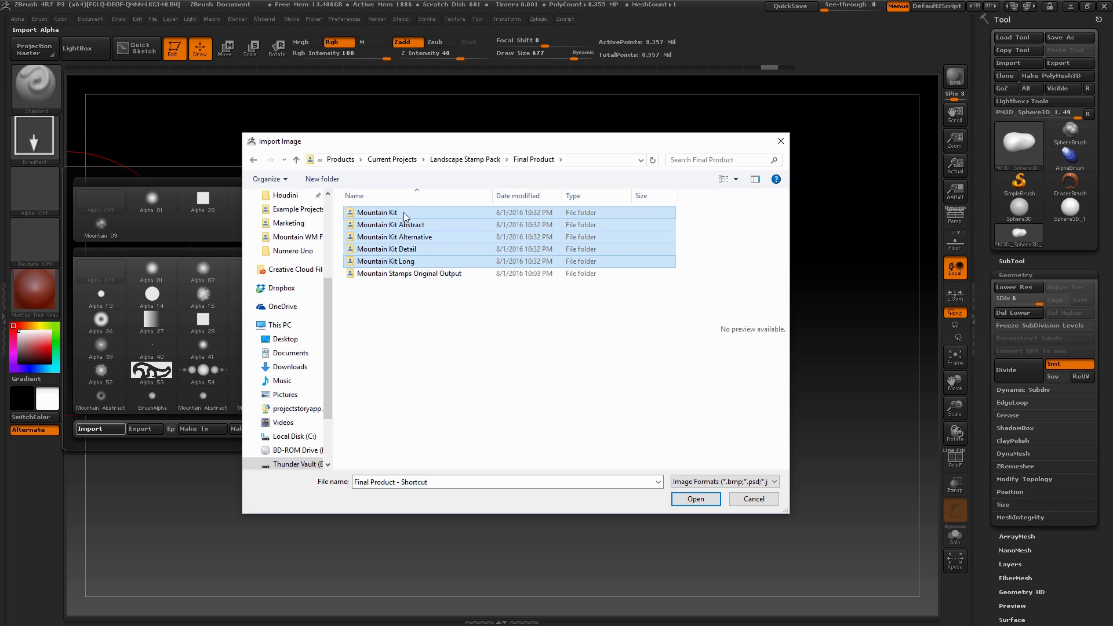
pyautogui.click(492, 365)
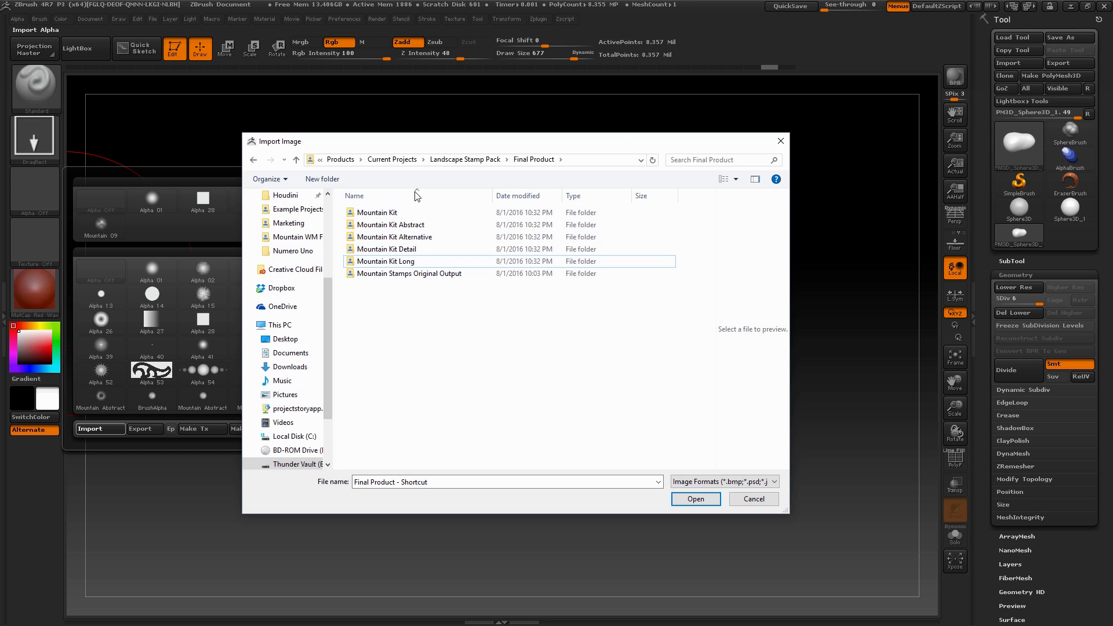
pyautogui.moveTo(459, 141); pyautogui.dragTo(457, 146)
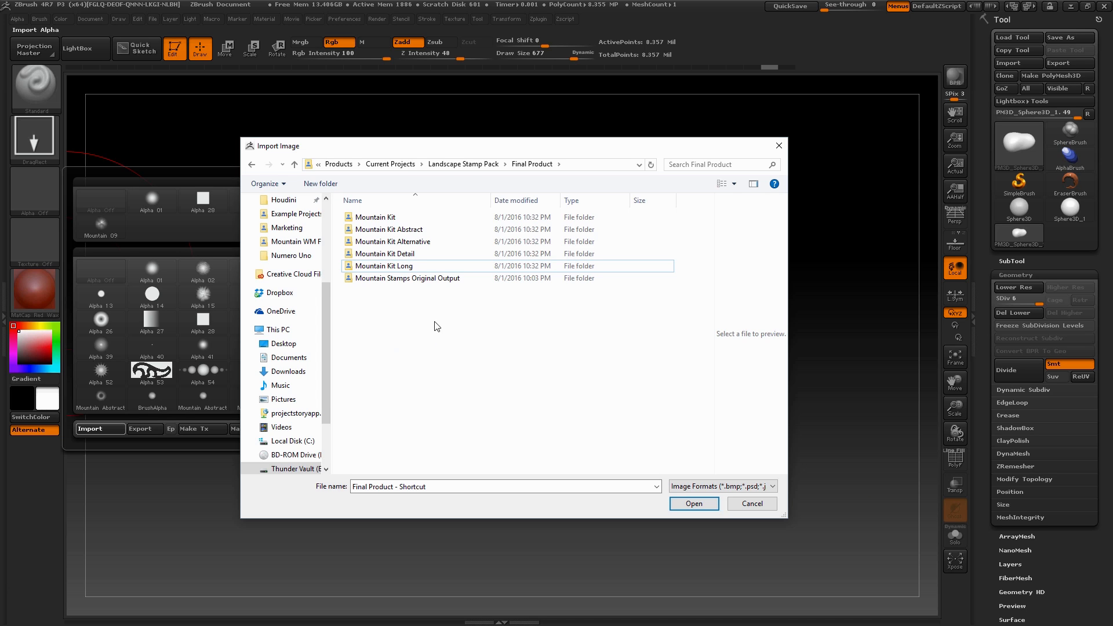
# Open the Mountain Kit folder and compare the Mountain 01 stamp with its FlowMap image
pyautogui.doubleClick(403, 221)
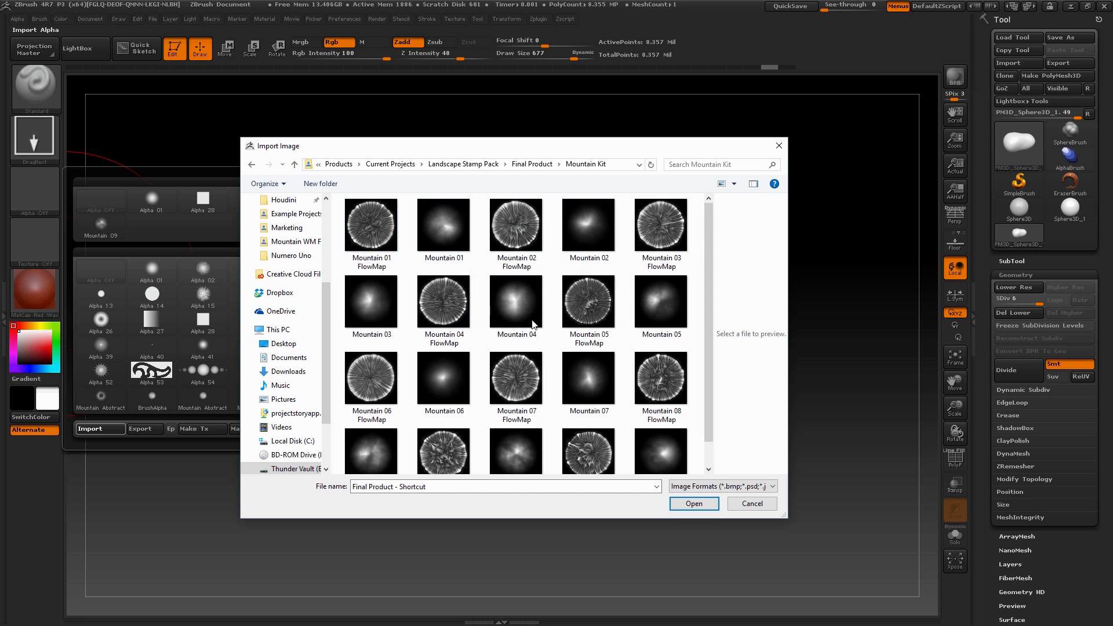
pyautogui.click(434, 241)
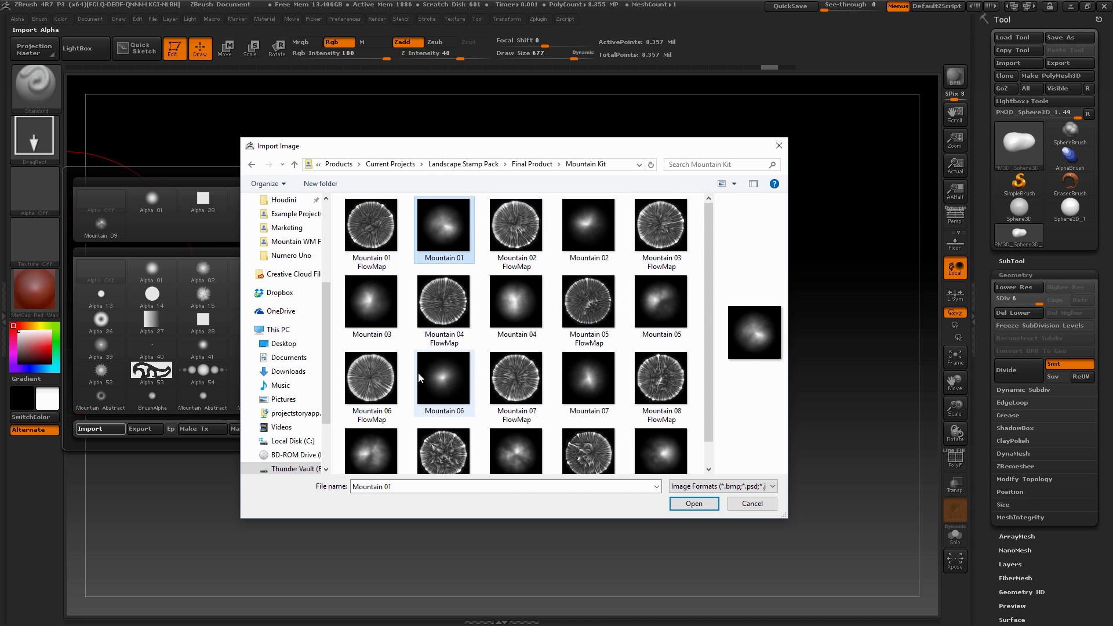
pyautogui.click(379, 243)
pyautogui.click(506, 249)
pyautogui.click(388, 232)
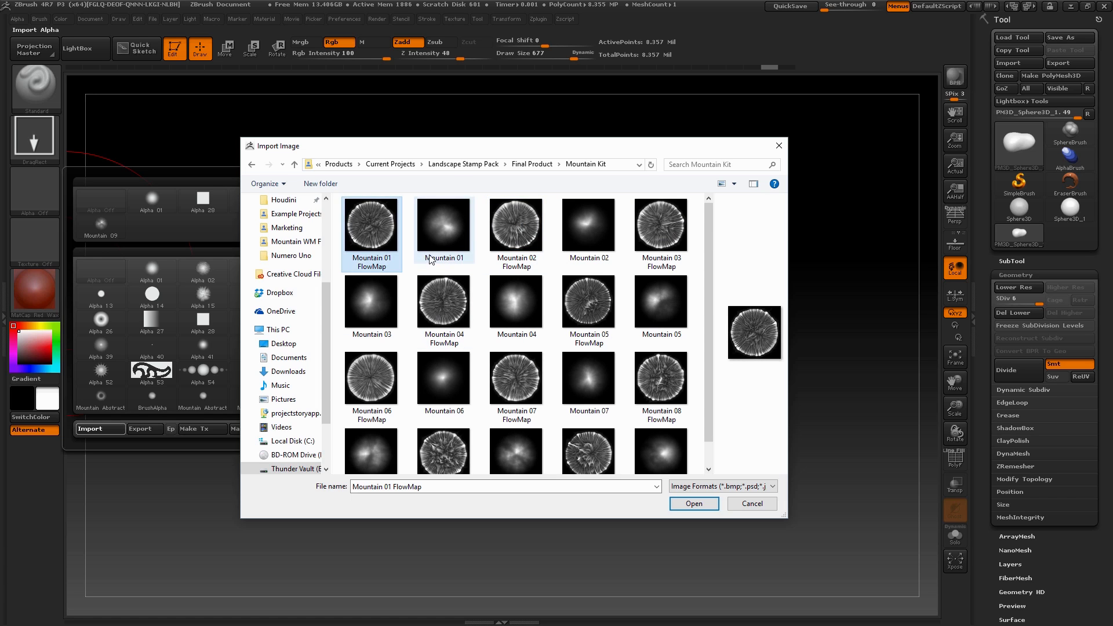
pyautogui.click(437, 247)
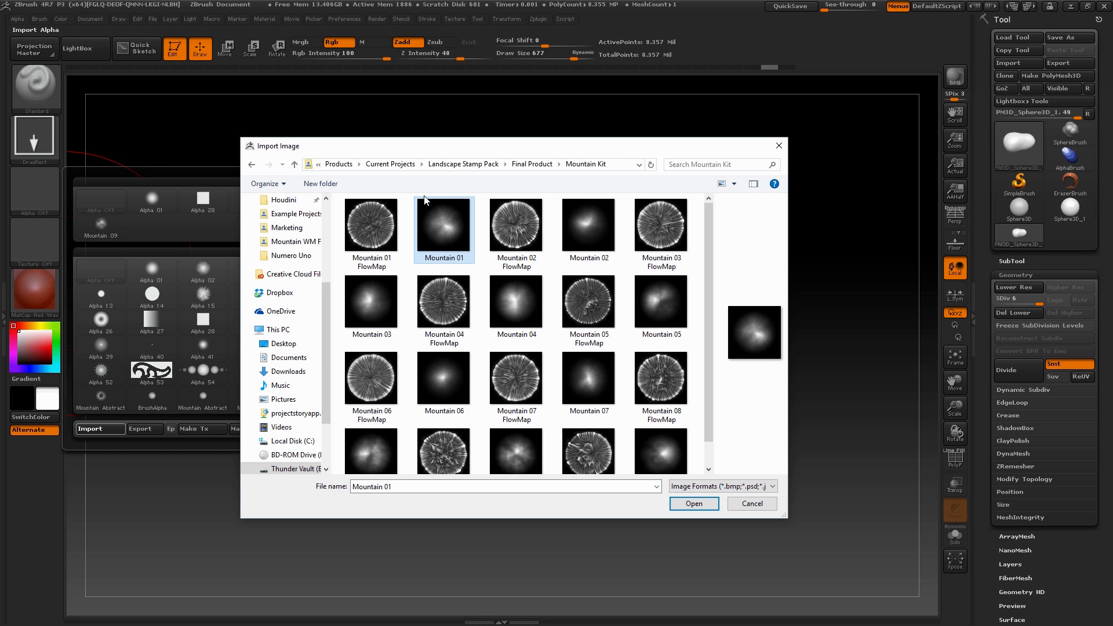
# Import Mountain Detail 05 from the Mountain Kit Detail folder as an alpha
pyautogui.click(532, 164)
pyautogui.click(408, 255)
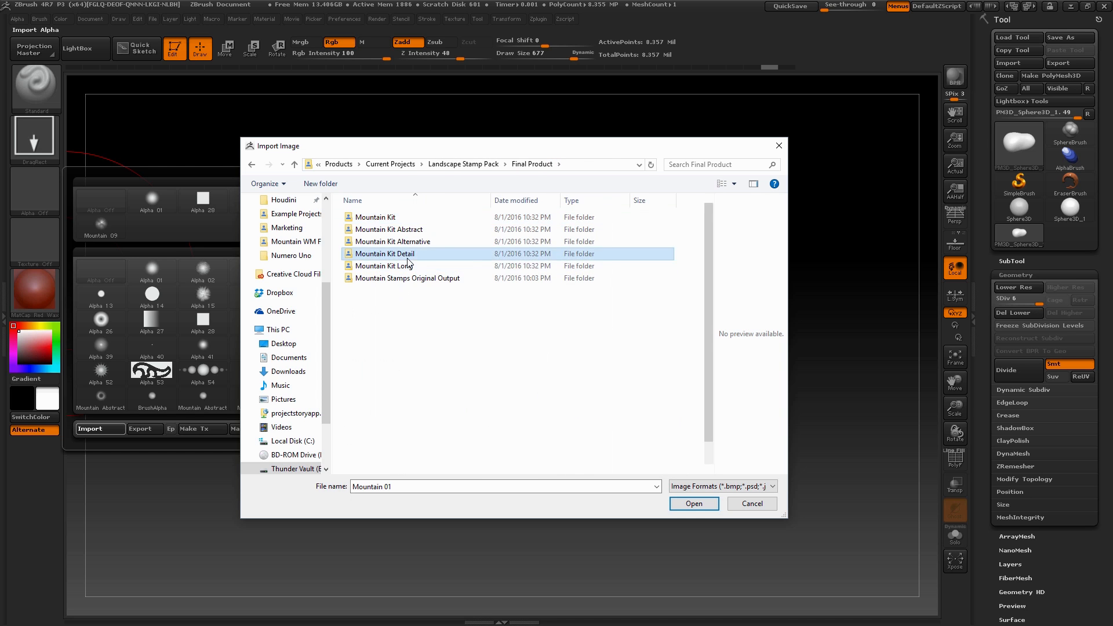
pyautogui.doubleClick(408, 260)
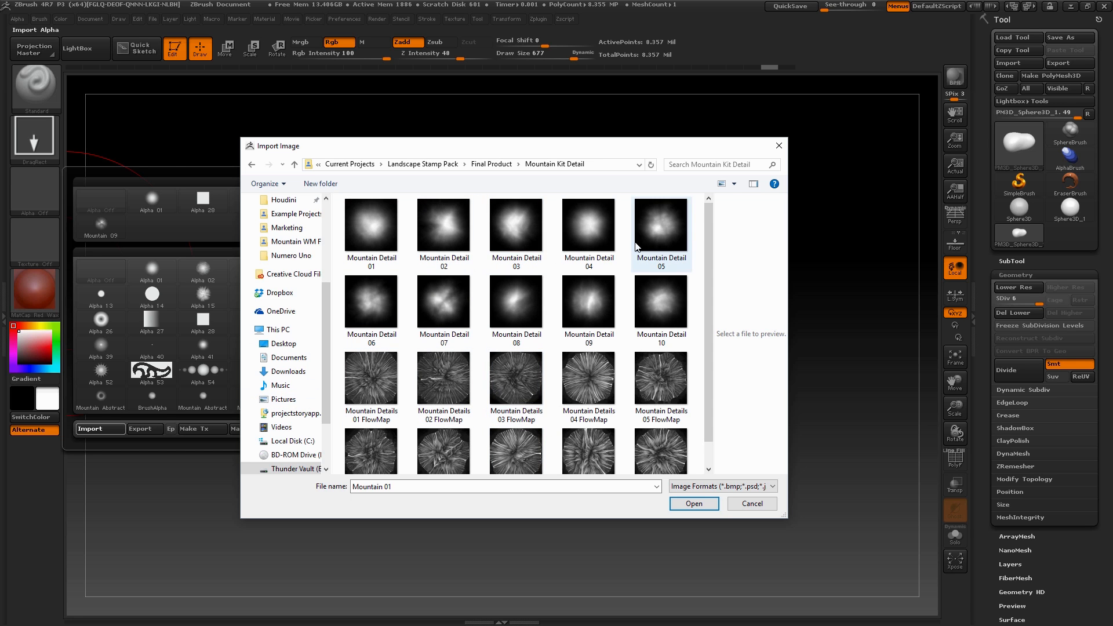
pyautogui.doubleClick(661, 228)
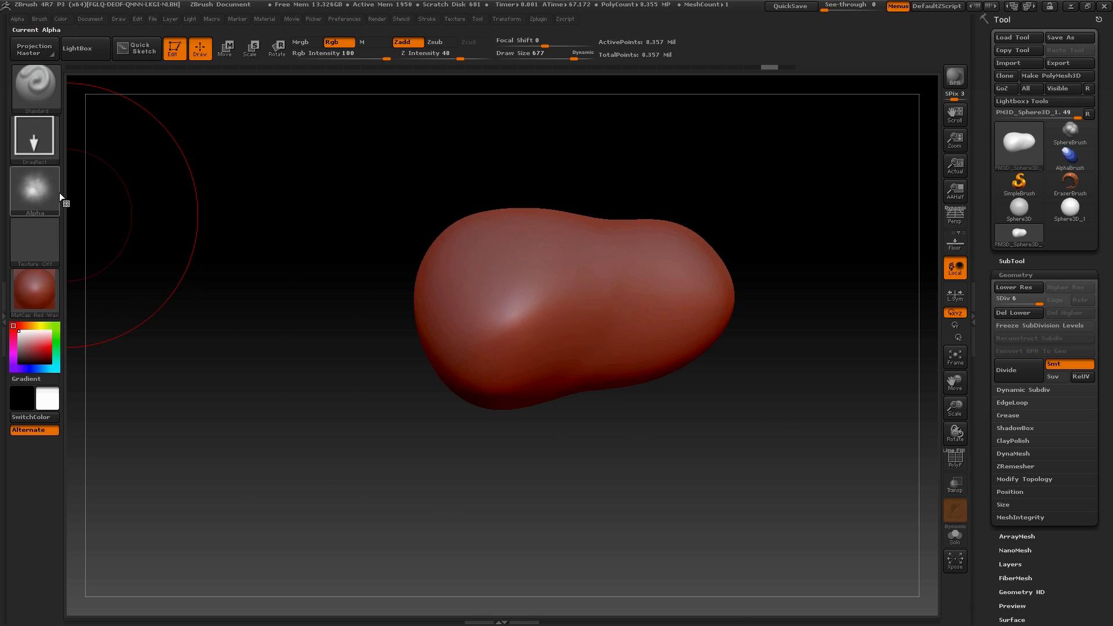
# Import Mountain Detail 06 from the Mountain Kit Detail folder as the brush's alpha
pyautogui.click(36, 196)
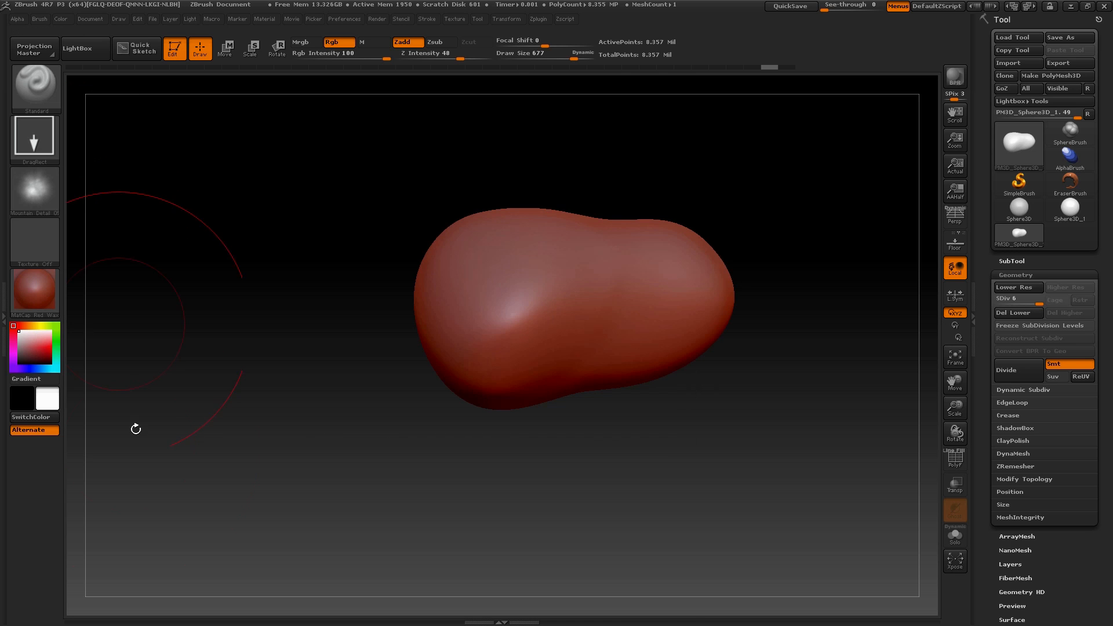
pyautogui.click(41, 197)
pyautogui.click(35, 191)
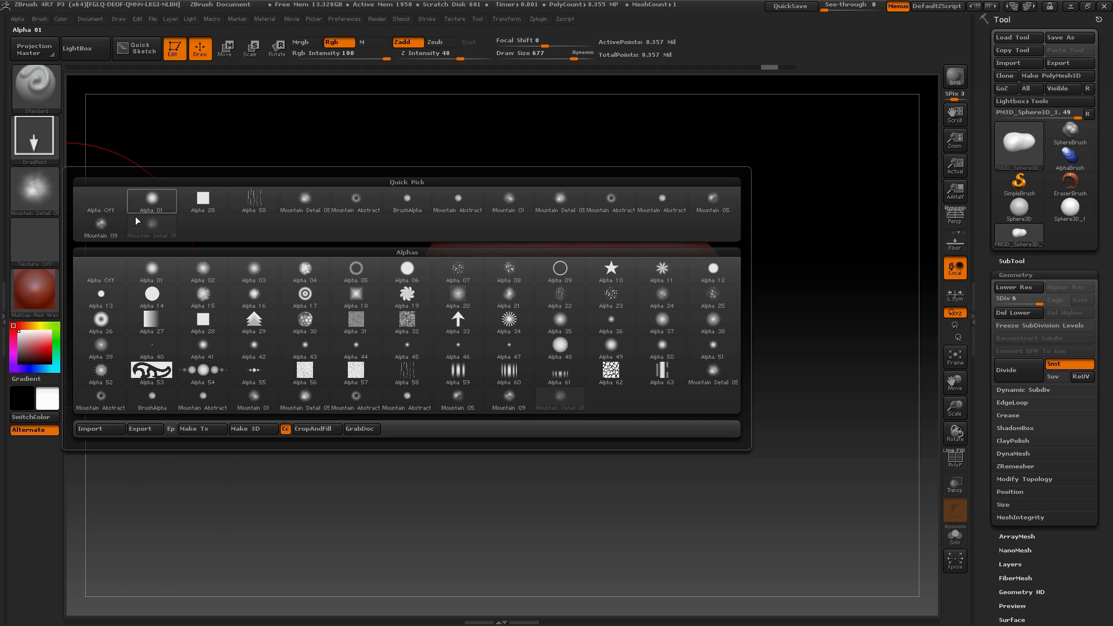
pyautogui.click(103, 430)
pyautogui.click(661, 227)
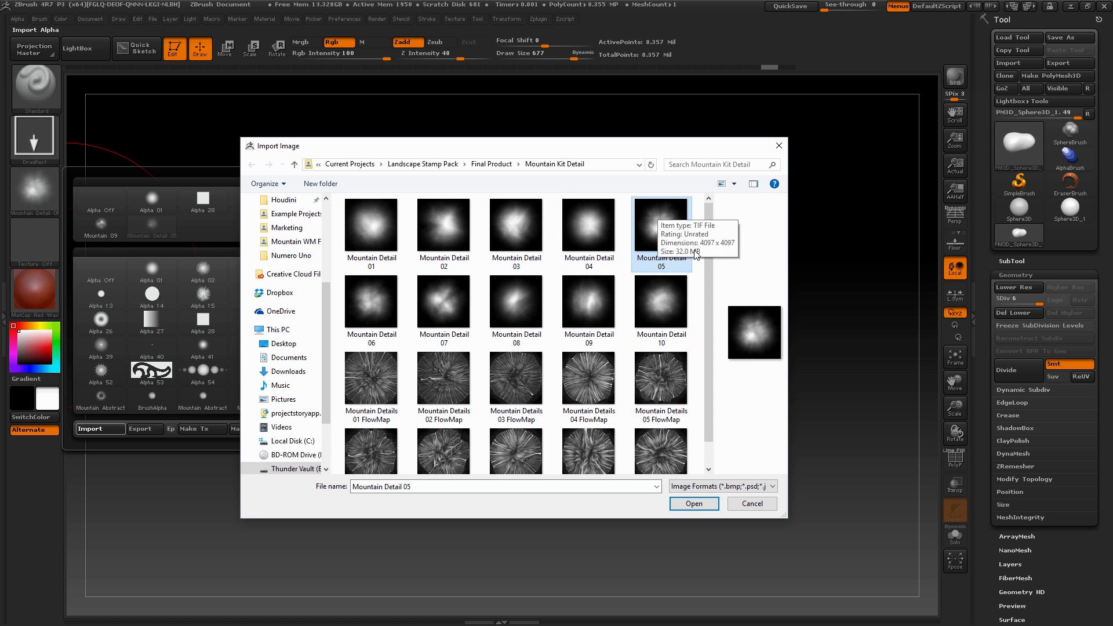
pyautogui.click(374, 300)
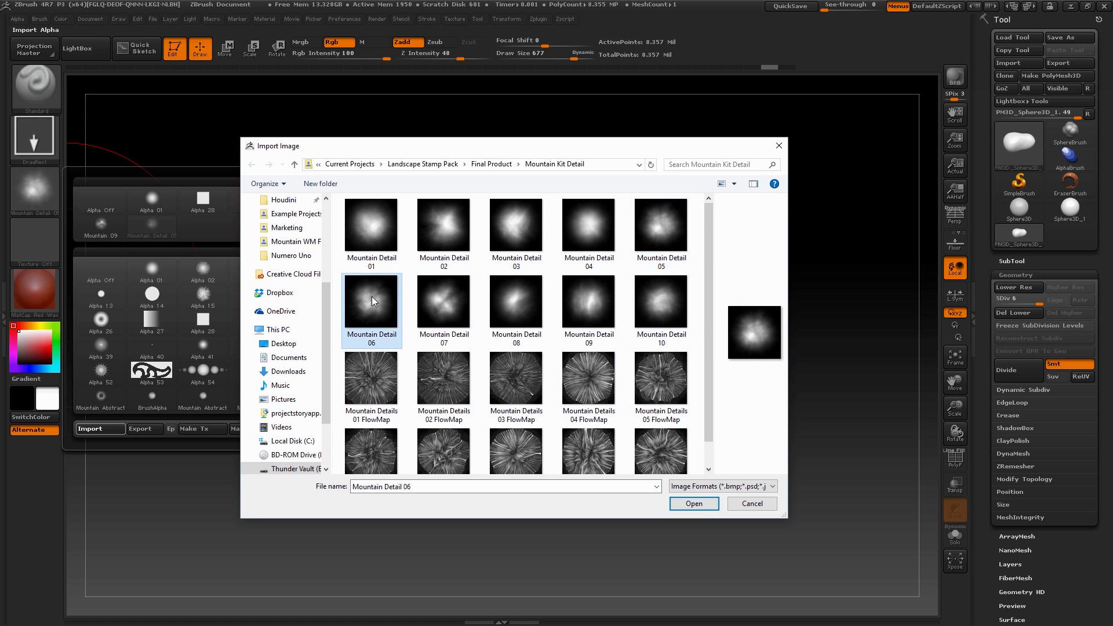
pyautogui.click(693, 504)
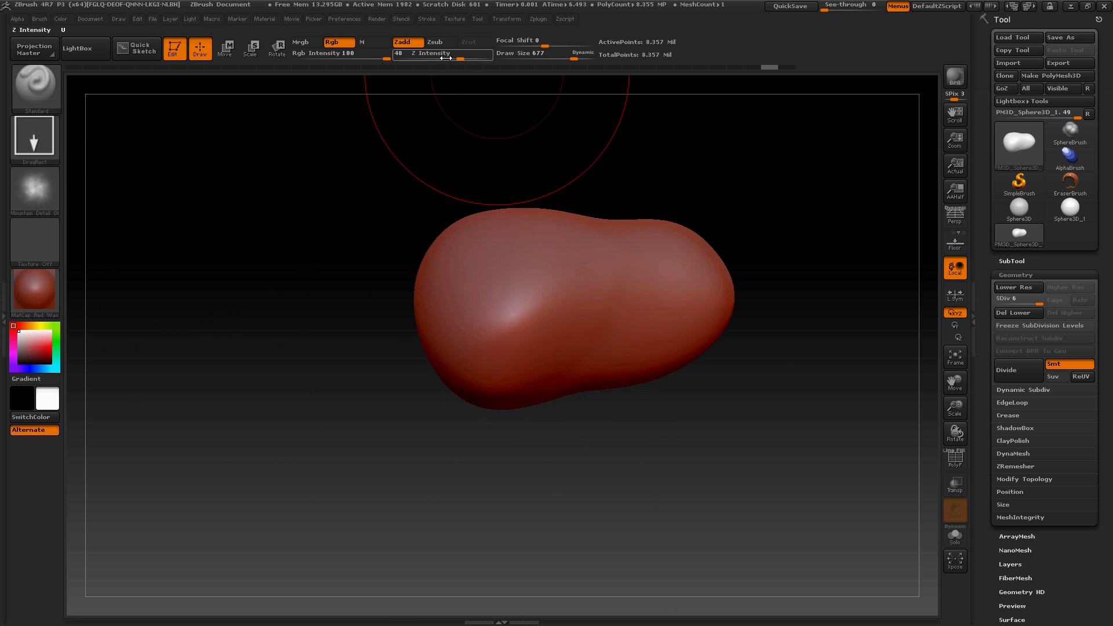
# Set the brush's Z Intensity to 26 and stamp the alpha's rocky detail onto the asteroid's wider end
pyautogui.moveTo(460, 59); pyautogui.dragTo(444, 59)
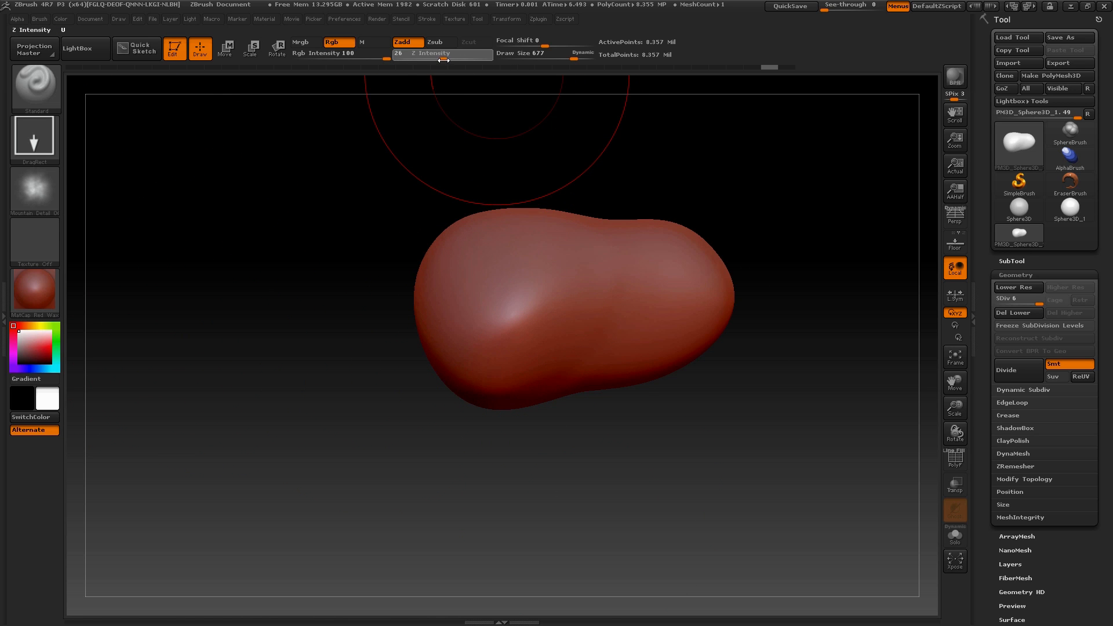
pyautogui.moveTo(411, 456); pyautogui.dragTo(732, 399)
pyautogui.moveTo(703, 461); pyautogui.dragTo(691, 404)
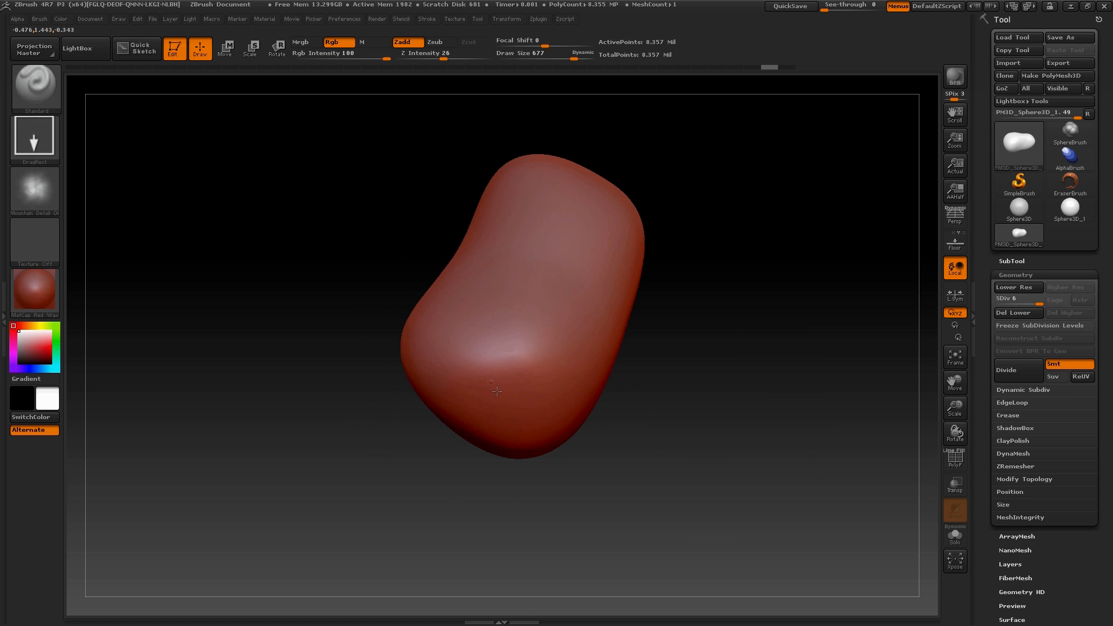
pyautogui.moveTo(580, 488); pyautogui.dragTo(561, 406)
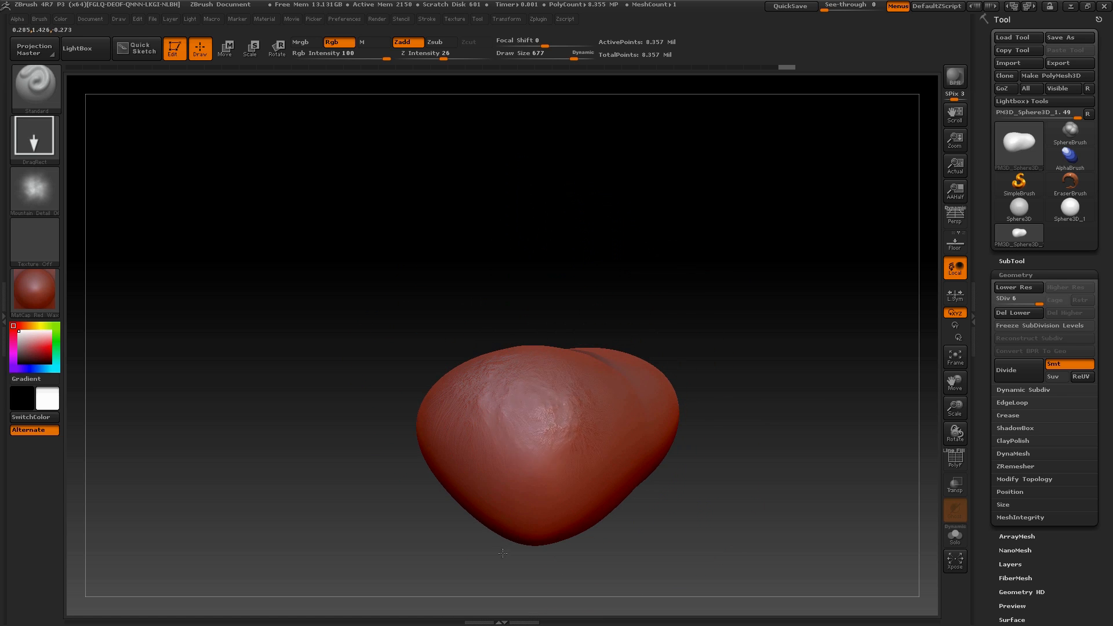
pyautogui.moveTo(649, 526); pyautogui.dragTo(470, 330)
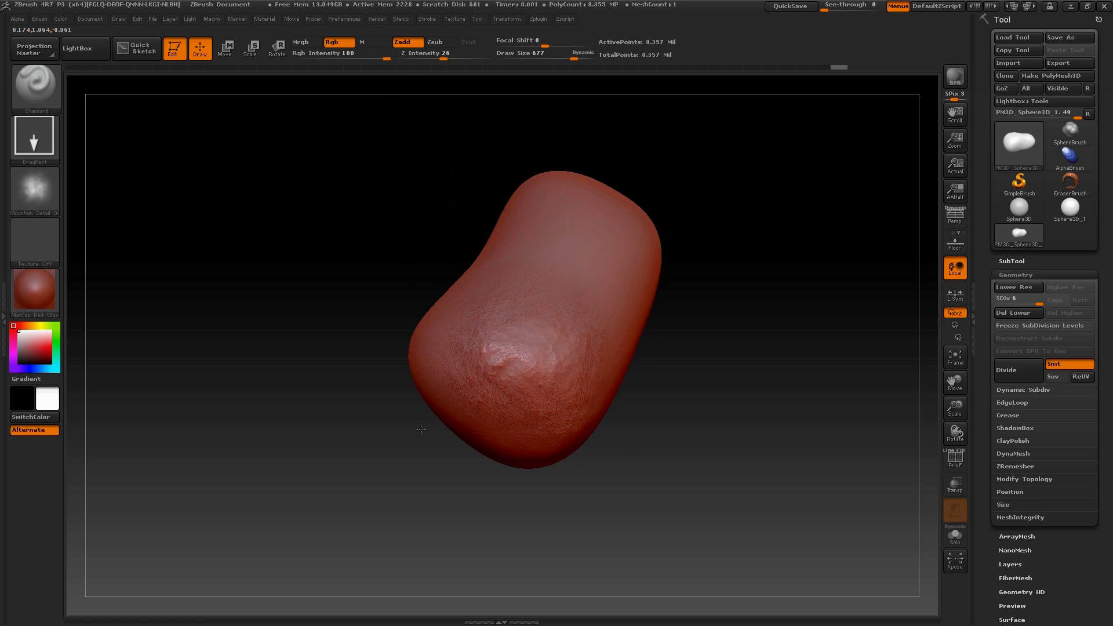
pyautogui.moveTo(529, 406); pyautogui.dragTo(576, 417)
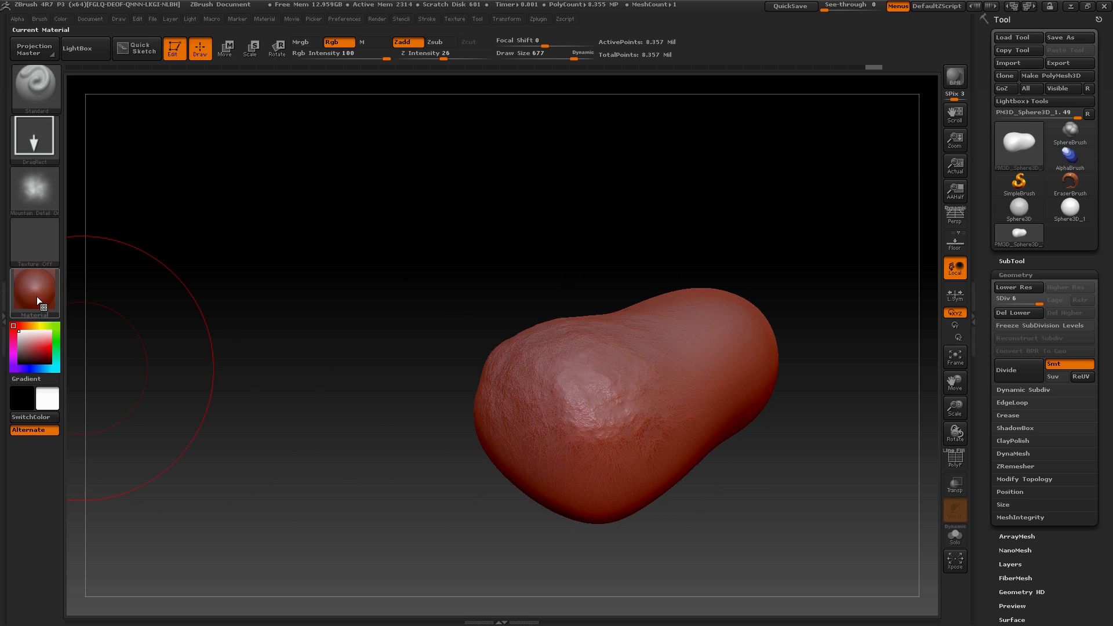
# Switch the material to BasicMaterial and stamp more rocky detail around the asteroid's wider end
pyautogui.click(37, 297)
pyautogui.click(158, 481)
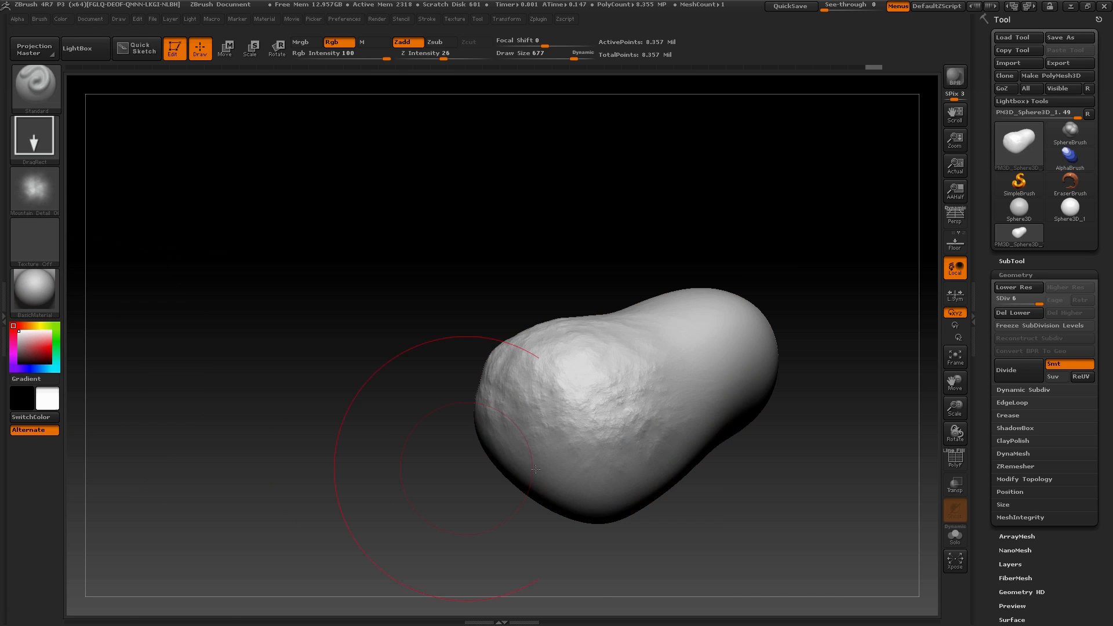
pyautogui.moveTo(358, 484); pyautogui.dragTo(496, 436)
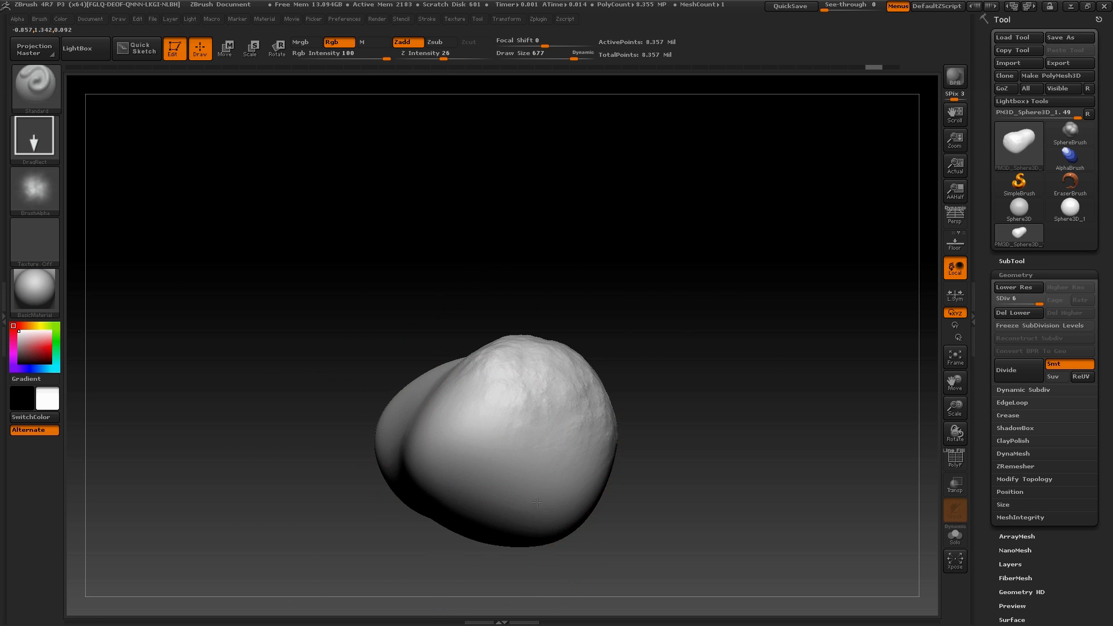
pyautogui.moveTo(726, 443)
pyautogui.mouseDown()
pyautogui.moveTo(698, 559)
pyautogui.moveTo(731, 548)
pyautogui.moveTo(725, 484)
pyautogui.moveTo(588, 467)
pyautogui.mouseUp()
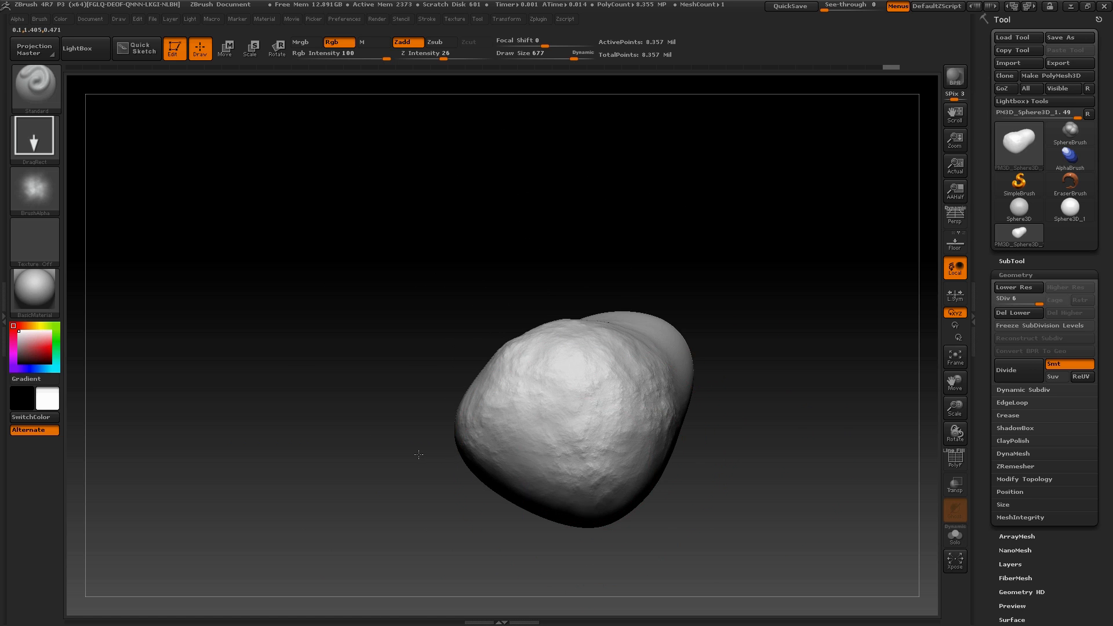
pyautogui.moveTo(418, 455); pyautogui.dragTo(542, 493)
pyautogui.moveTo(339, 516); pyautogui.dragTo(783, 388)
pyautogui.moveTo(770, 475); pyautogui.dragTo(656, 360)
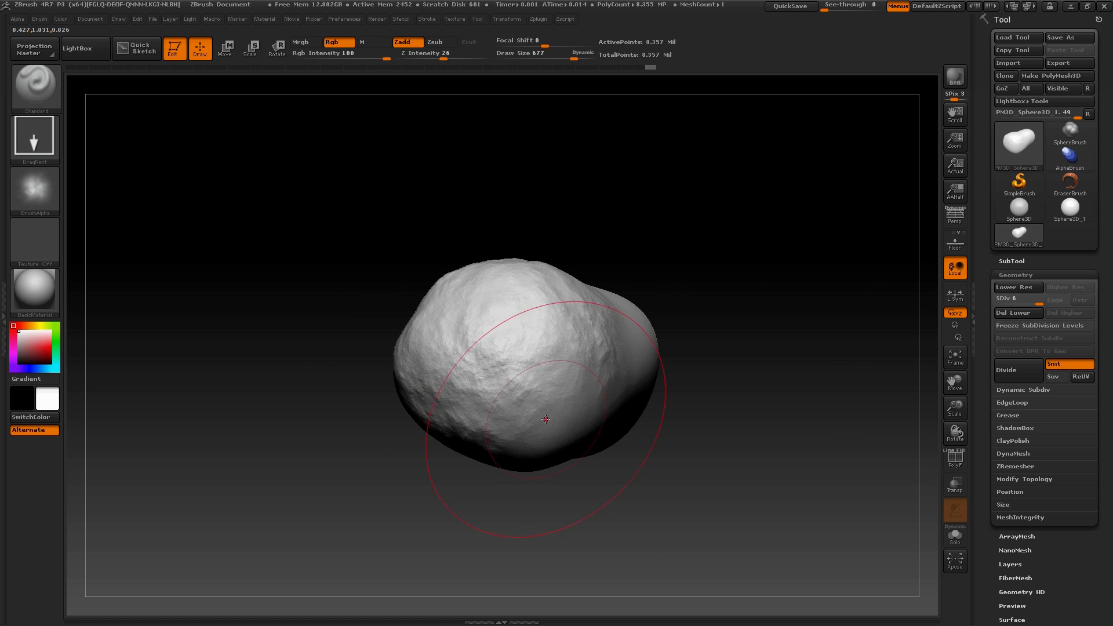
# Stamp rocky detail along the asteroid's underside and from the wider end into its middle section
pyautogui.moveTo(682, 493); pyautogui.dragTo(574, 513)
pyautogui.moveTo(585, 409); pyautogui.dragTo(615, 464)
pyautogui.moveTo(586, 536); pyautogui.dragTo(601, 455)
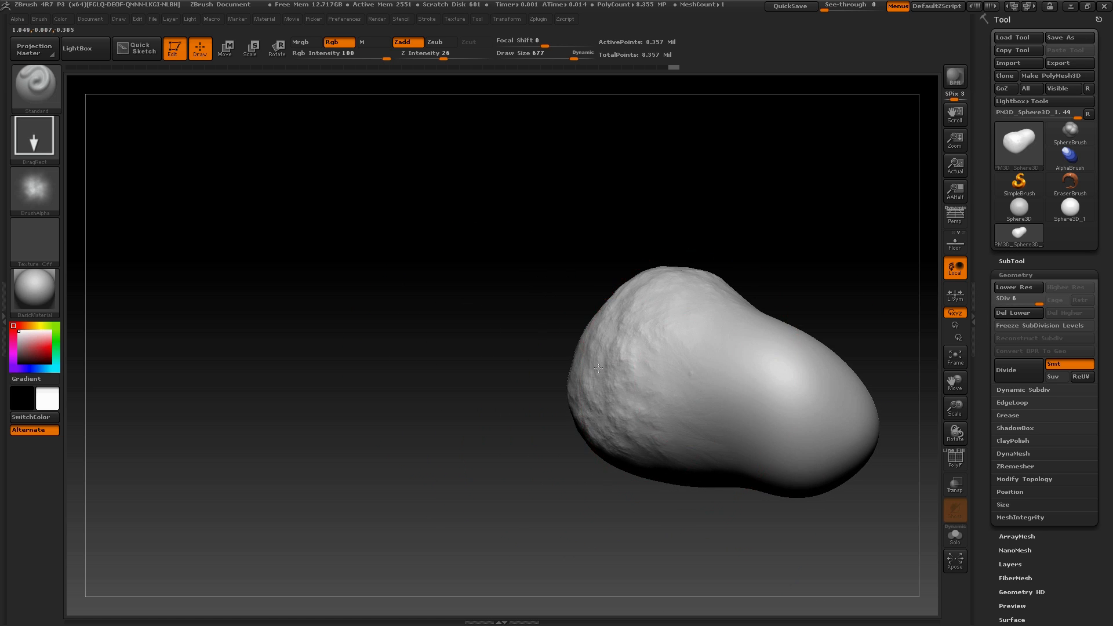
pyautogui.moveTo(598, 369); pyautogui.dragTo(465, 332)
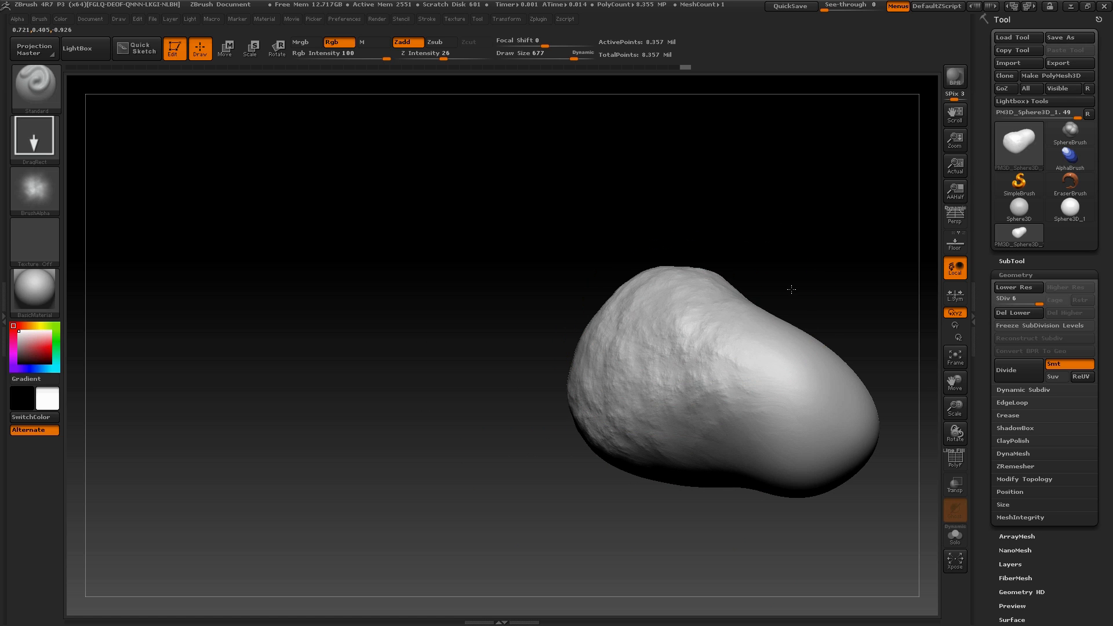
pyautogui.moveTo(788, 279)
pyautogui.keyDown('alt'); pyautogui.mouseDown()
pyautogui.moveTo(510, 360)
pyautogui.moveTo(544, 405)
pyautogui.mouseUp(); pyautogui.keyUp('alt')
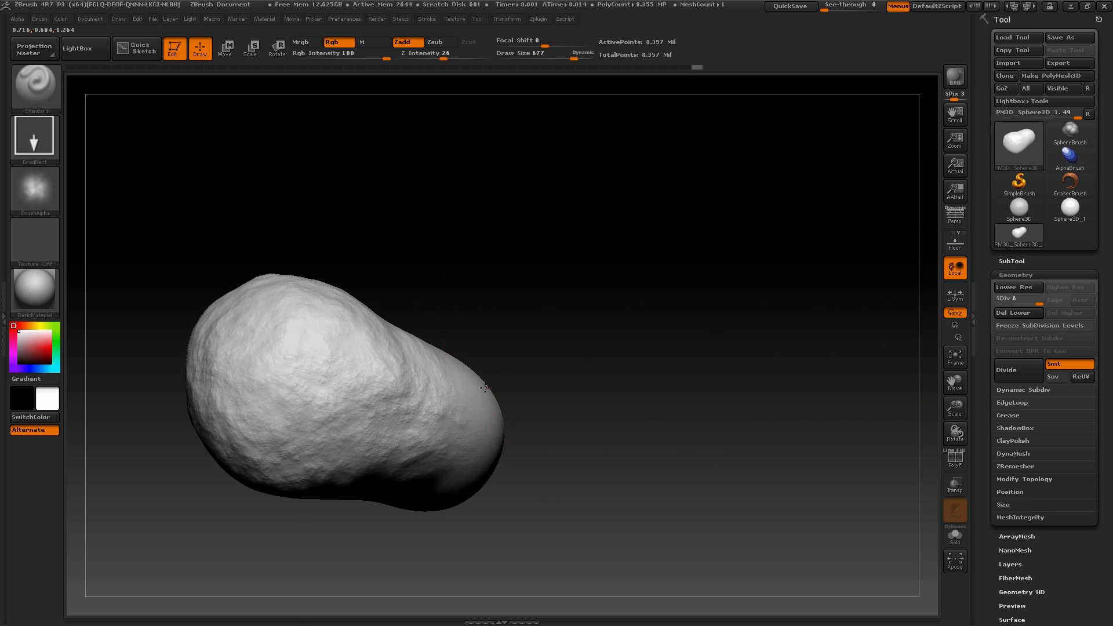
# Extend the rocky stamps from the asteroid's middle toward its smooth narrow end
pyautogui.moveTo(601, 450)
pyautogui.mouseDown()
pyautogui.moveTo(696, 390)
pyautogui.moveTo(435, 473)
pyautogui.mouseUp()
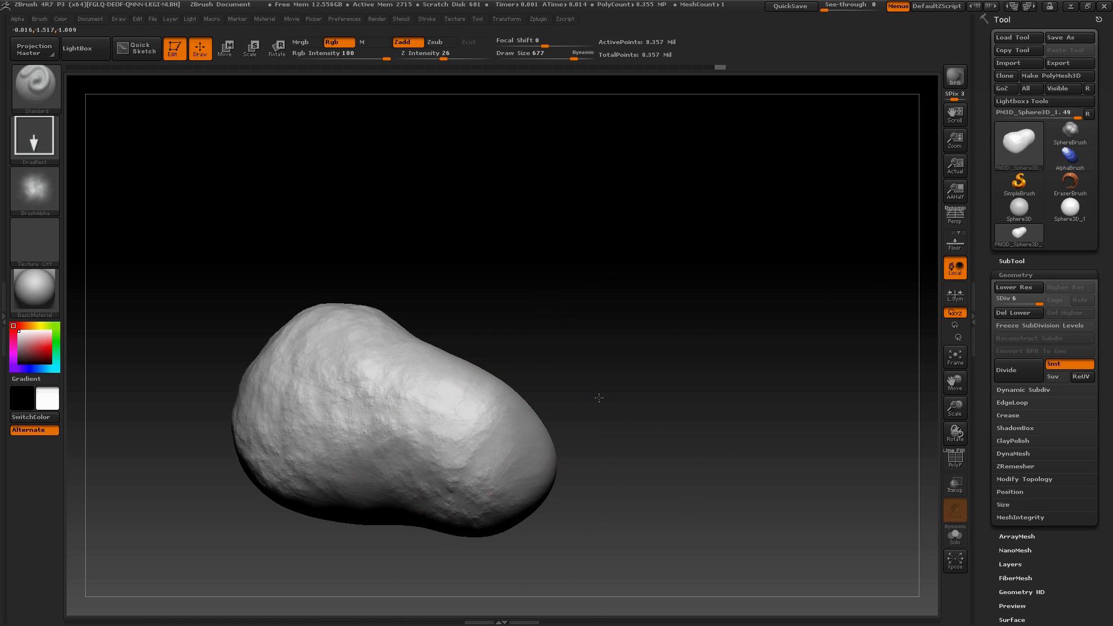
pyautogui.moveTo(599, 398); pyautogui.dragTo(541, 422)
pyautogui.moveTo(292, 506); pyautogui.dragTo(333, 561)
pyautogui.moveTo(608, 428)
pyautogui.keyDown('alt'); pyautogui.mouseDown()
pyautogui.moveTo(687, 322)
pyautogui.moveTo(671, 331)
pyautogui.mouseUp(); pyautogui.keyUp('alt')
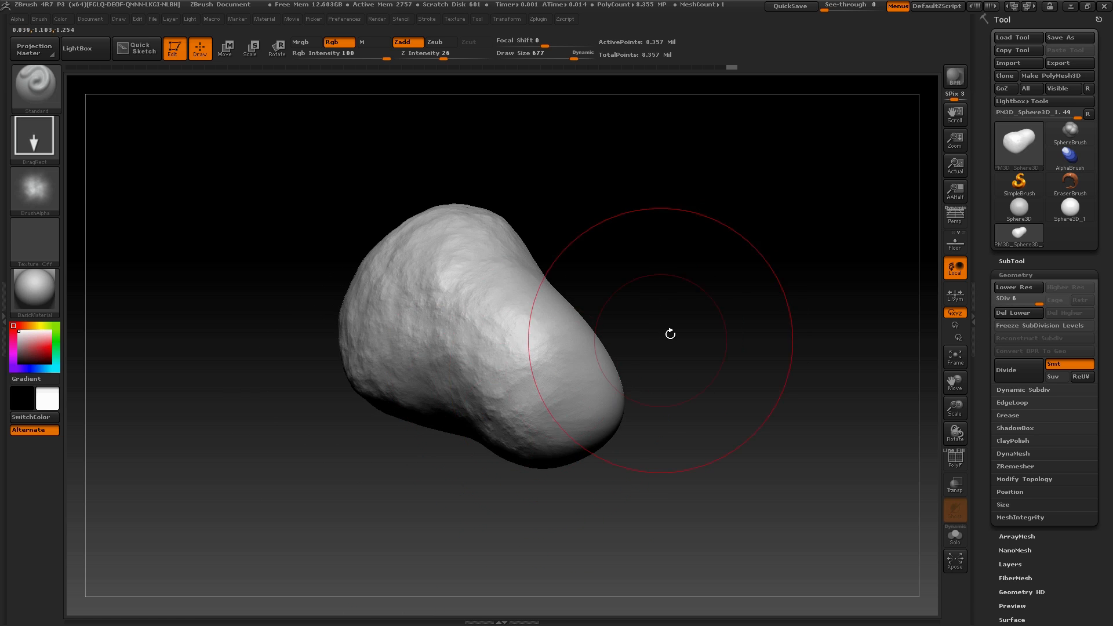
# Finish the current rocky stamps near the asteroid's narrow end and import the Mountain Detail 05 alpha from the Mountain Kit Detail folder
pyautogui.moveTo(514, 487); pyautogui.dragTo(518, 498)
pyautogui.moveTo(712, 342)
pyautogui.mouseDown()
pyautogui.moveTo(688, 353)
pyautogui.moveTo(688, 397)
pyautogui.mouseUp()
pyautogui.click(34, 189)
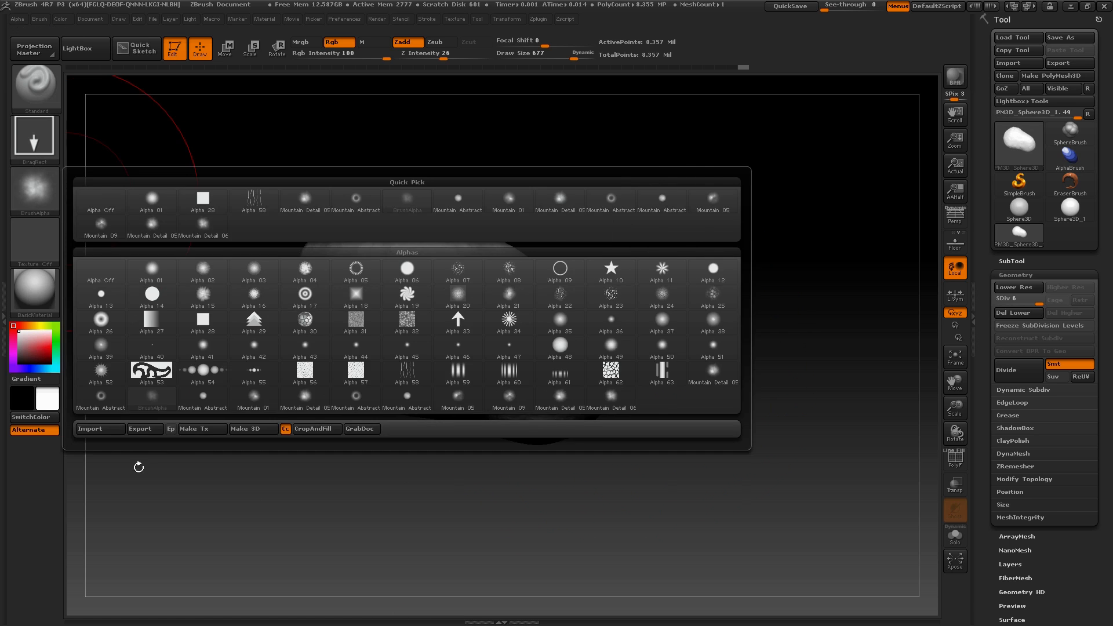
pyautogui.click(36, 191)
pyautogui.click(104, 430)
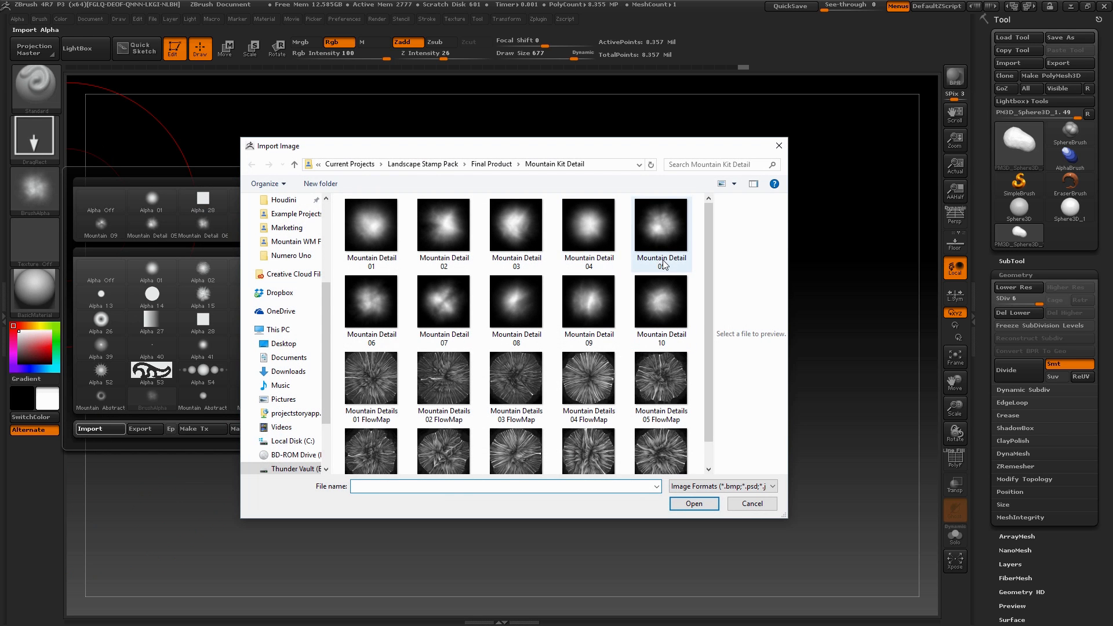
pyautogui.click(654, 235)
pyautogui.click(694, 504)
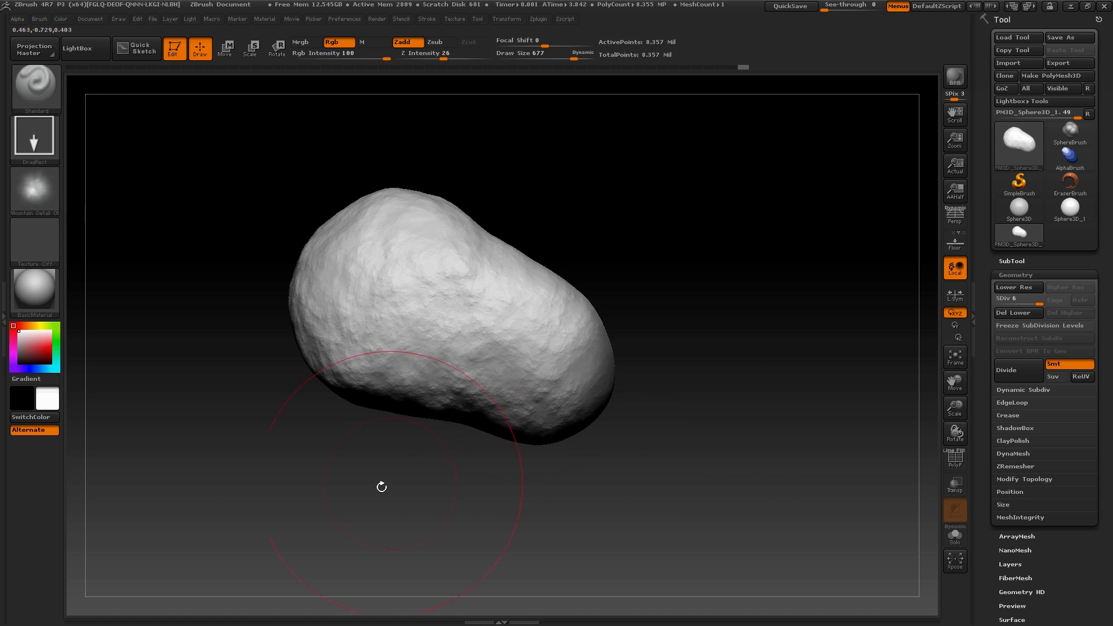
# Stamp Mountain Detail 05 over the asteroid's smooth narrow end and along its adjoining side
pyautogui.moveTo(498, 502); pyautogui.dragTo(568, 352)
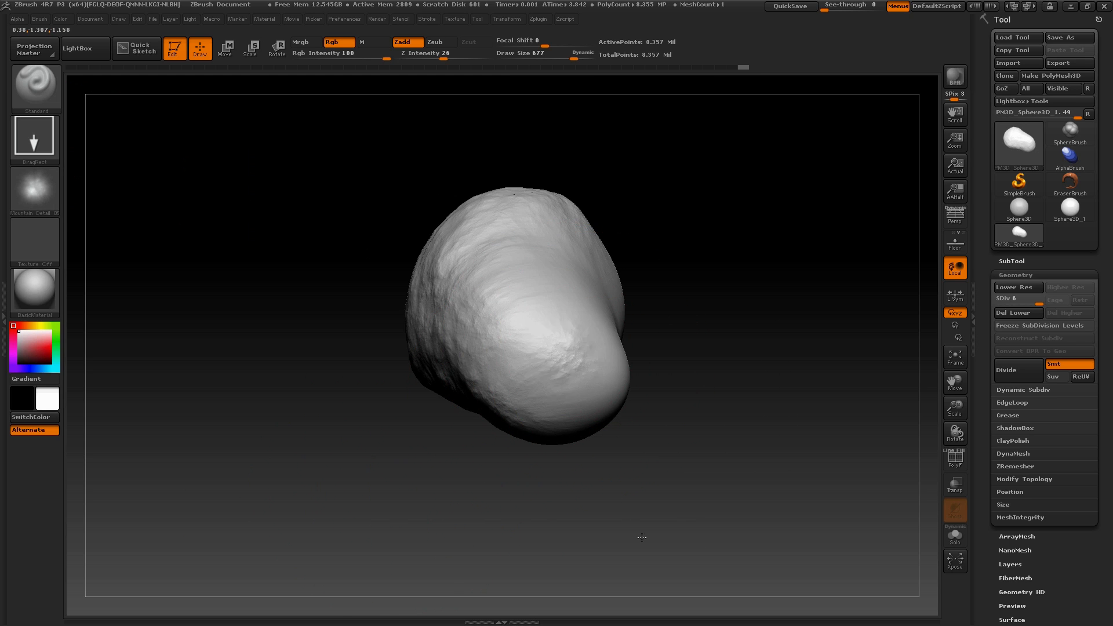
pyautogui.moveTo(690, 549)
pyautogui.mouseDown()
pyautogui.moveTo(684, 410)
pyautogui.moveTo(567, 406)
pyautogui.mouseUp()
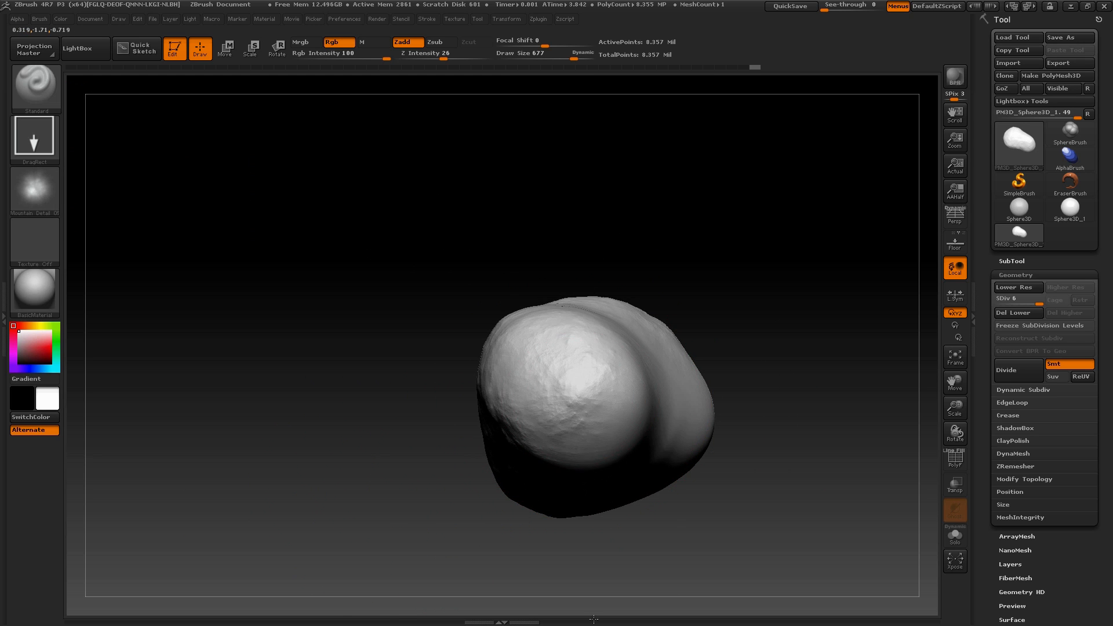
pyautogui.moveTo(611, 558); pyautogui.dragTo(588, 473)
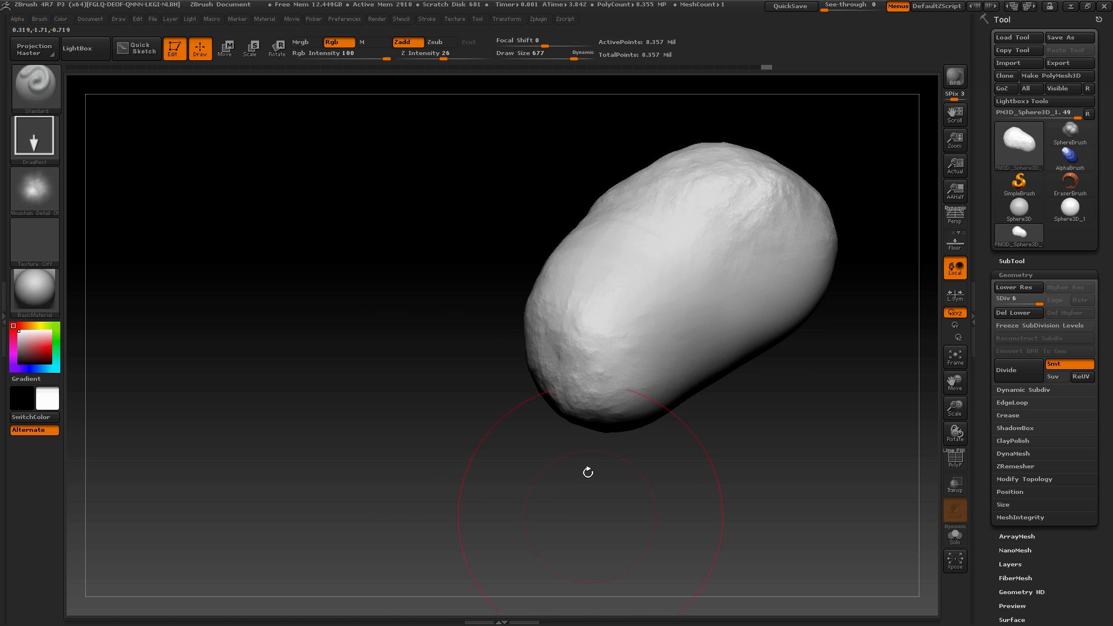
pyautogui.moveTo(709, 455)
pyautogui.mouseDown()
pyautogui.moveTo(783, 423)
pyautogui.moveTo(765, 406)
pyautogui.mouseUp()
pyautogui.moveTo(596, 302); pyautogui.dragTo(536, 402)
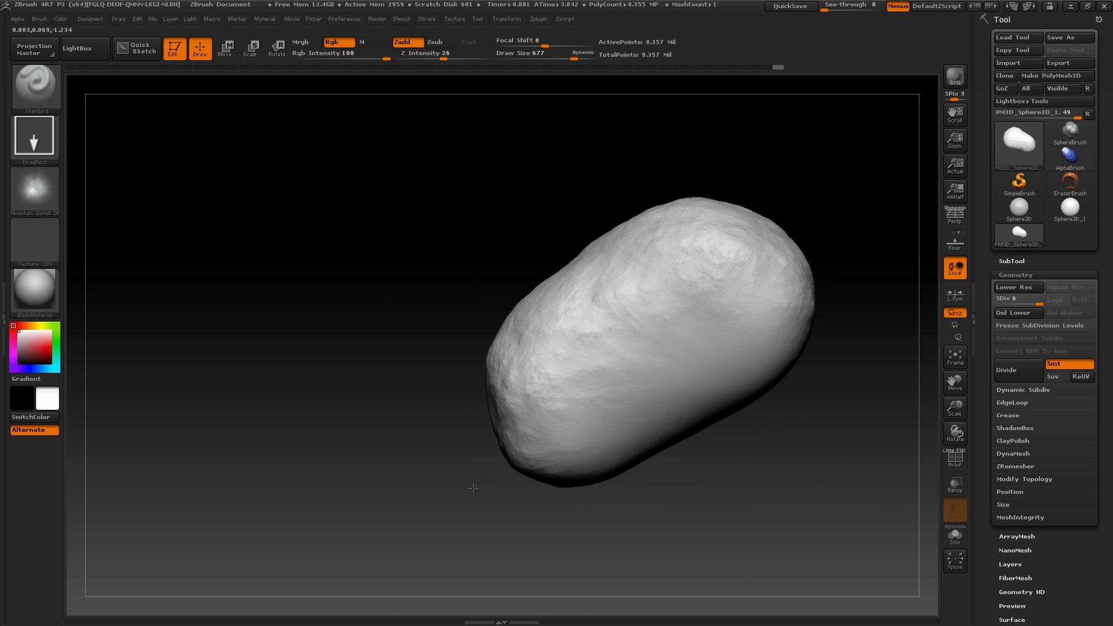
# Cover the remaining smooth patches around the asteroid's middle with Mountain Detail 05 stamps
pyautogui.moveTo(457, 562); pyautogui.dragTo(549, 373)
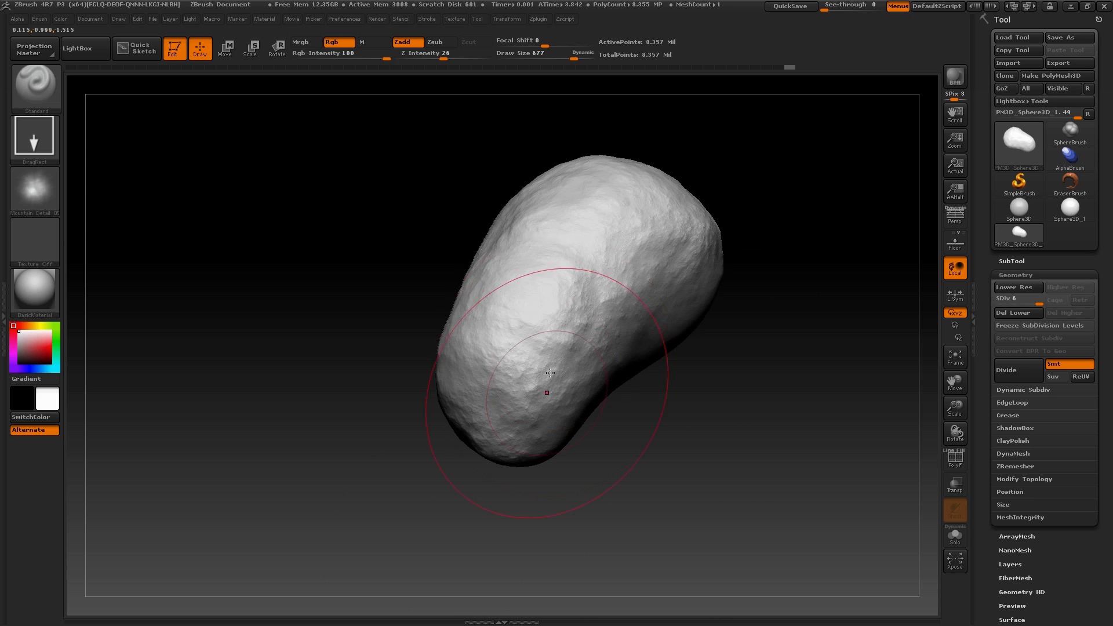
pyautogui.moveTo(627, 499); pyautogui.dragTo(574, 256)
pyautogui.moveTo(696, 362); pyautogui.dragTo(630, 290)
pyautogui.moveTo(607, 431); pyautogui.dragTo(531, 539)
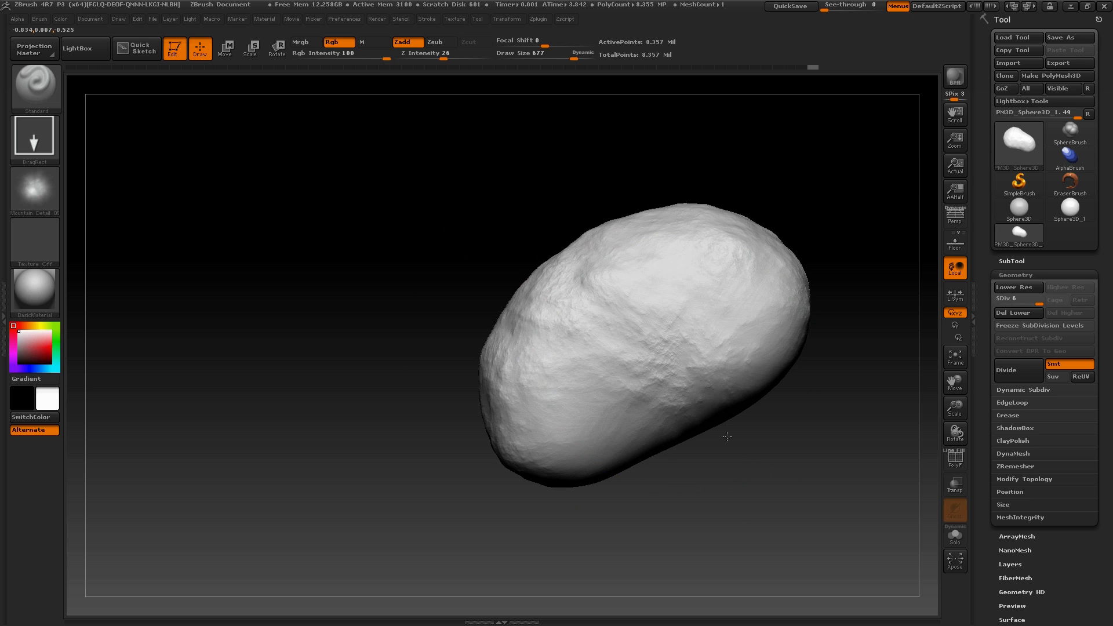
pyautogui.moveTo(727, 436); pyautogui.dragTo(471, 445)
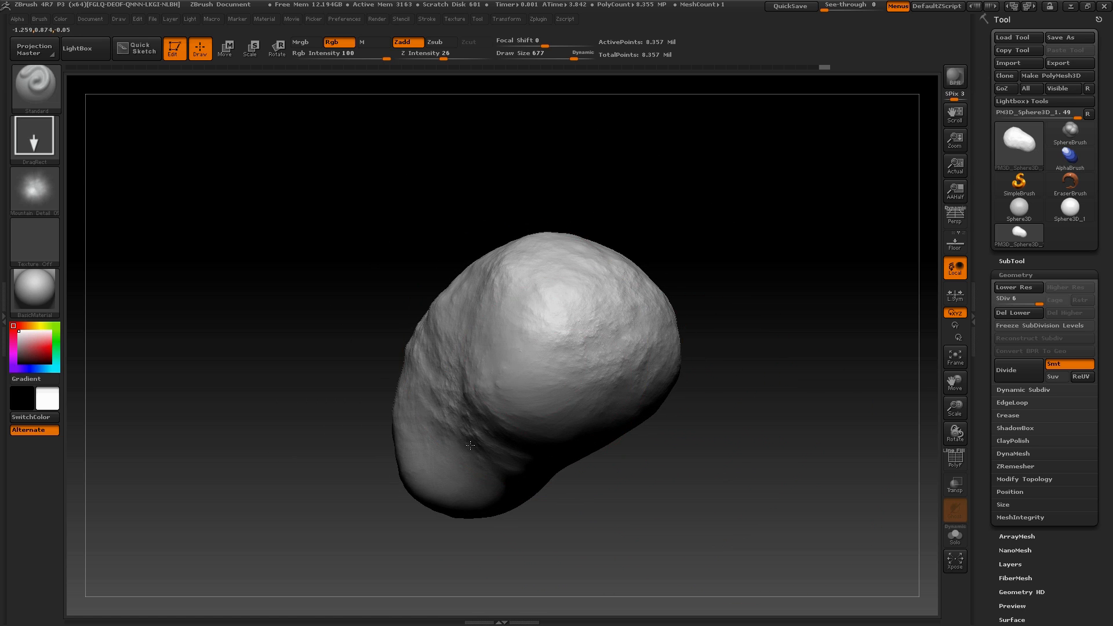
# Stamp Mountain Detail 05 over the asteroid's wider end and down across the concave side toward the narrow end
pyautogui.moveTo(617, 520); pyautogui.dragTo(577, 412)
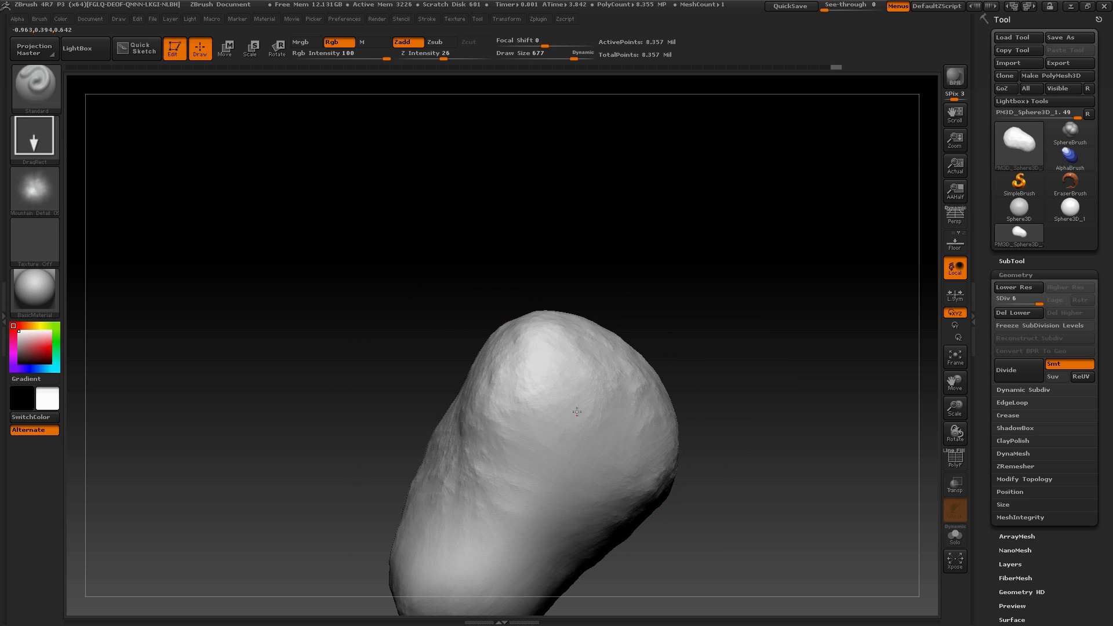
pyautogui.moveTo(634, 466)
pyautogui.mouseDown()
pyautogui.moveTo(644, 471)
pyautogui.moveTo(521, 444)
pyautogui.mouseUp()
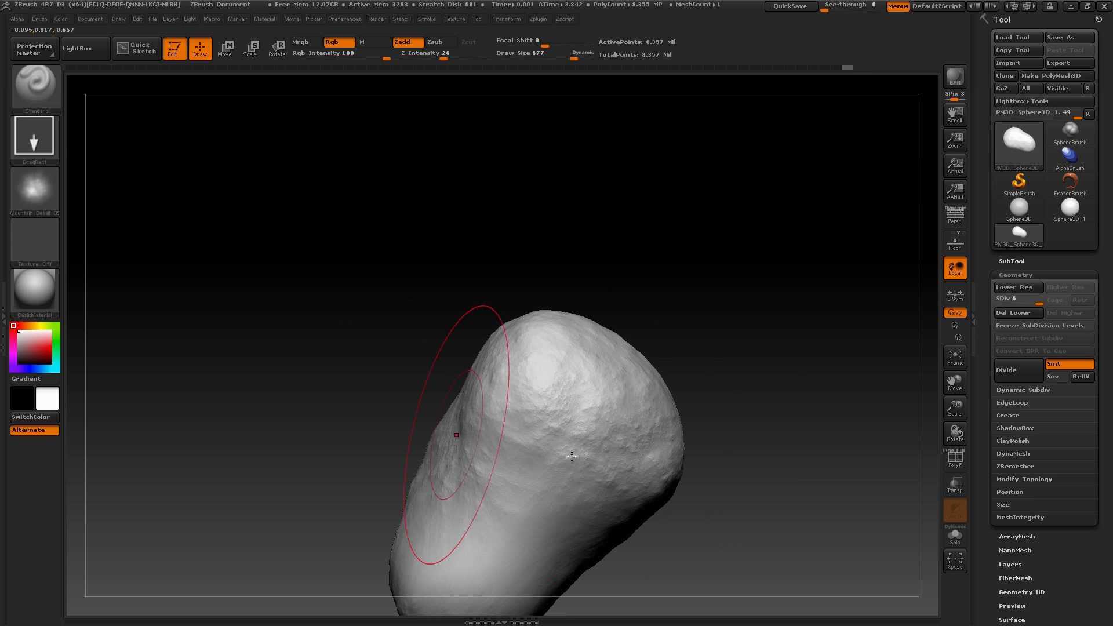
pyautogui.moveTo(718, 420)
pyautogui.mouseDown()
pyautogui.moveTo(773, 440)
pyautogui.moveTo(783, 488)
pyautogui.moveTo(748, 388)
pyautogui.mouseUp()
pyautogui.moveTo(510, 508); pyautogui.dragTo(377, 609)
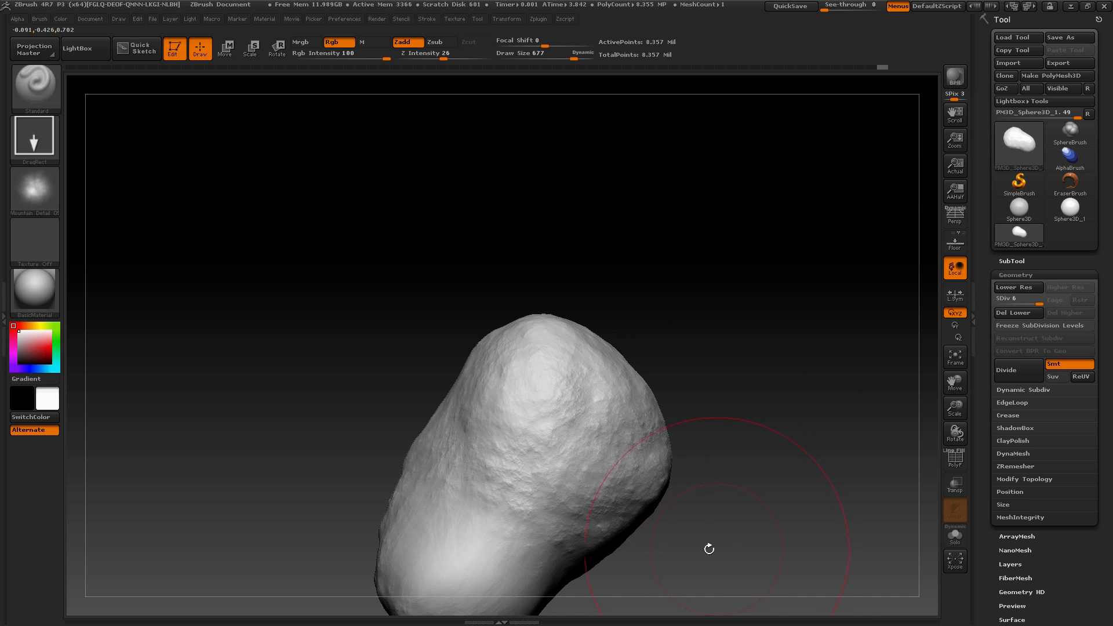
pyautogui.moveTo(711, 547); pyautogui.dragTo(506, 405)
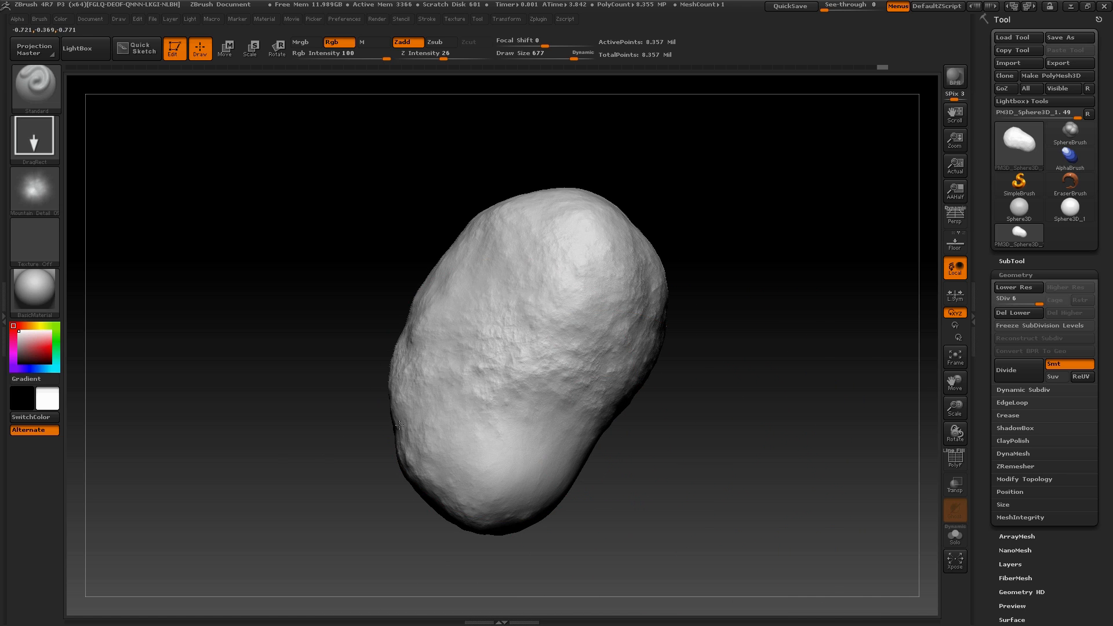
pyautogui.moveTo(655, 499); pyautogui.dragTo(425, 423)
# Import the Mountain 05 alpha from the Mountain Kit folder in Final Product
pyautogui.click(34, 188)
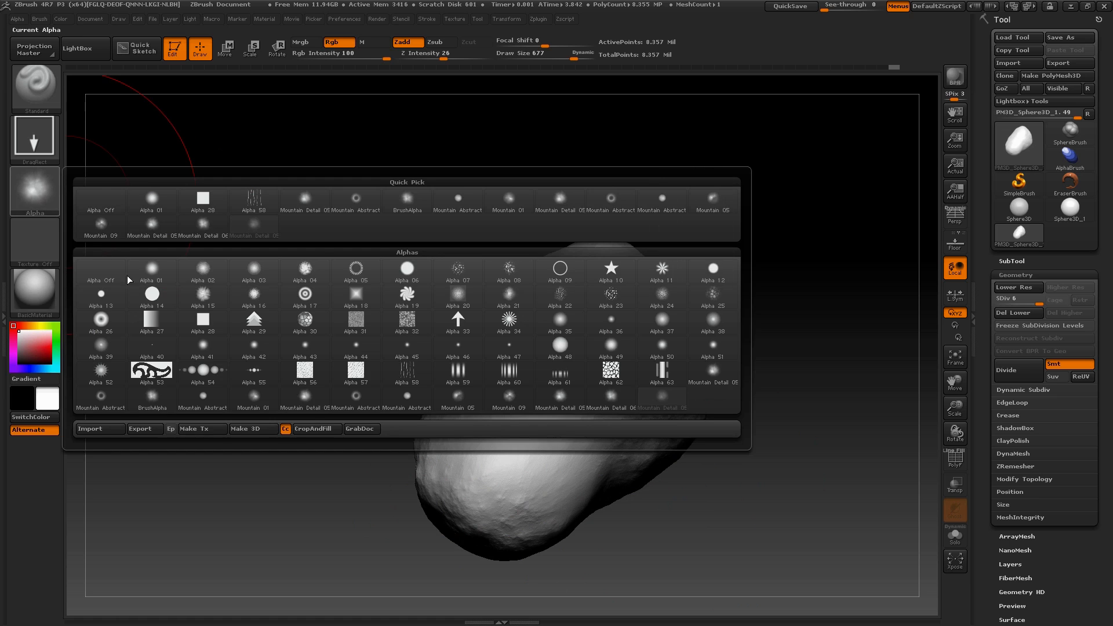
pyautogui.click(112, 429)
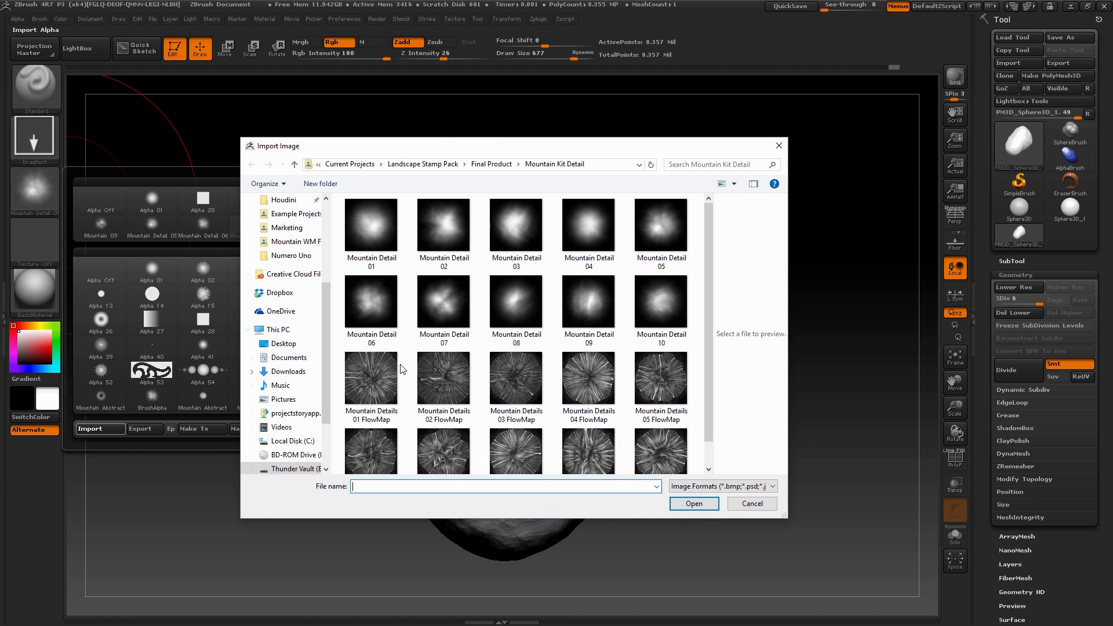
pyautogui.click(494, 165)
pyautogui.doubleClick(435, 216)
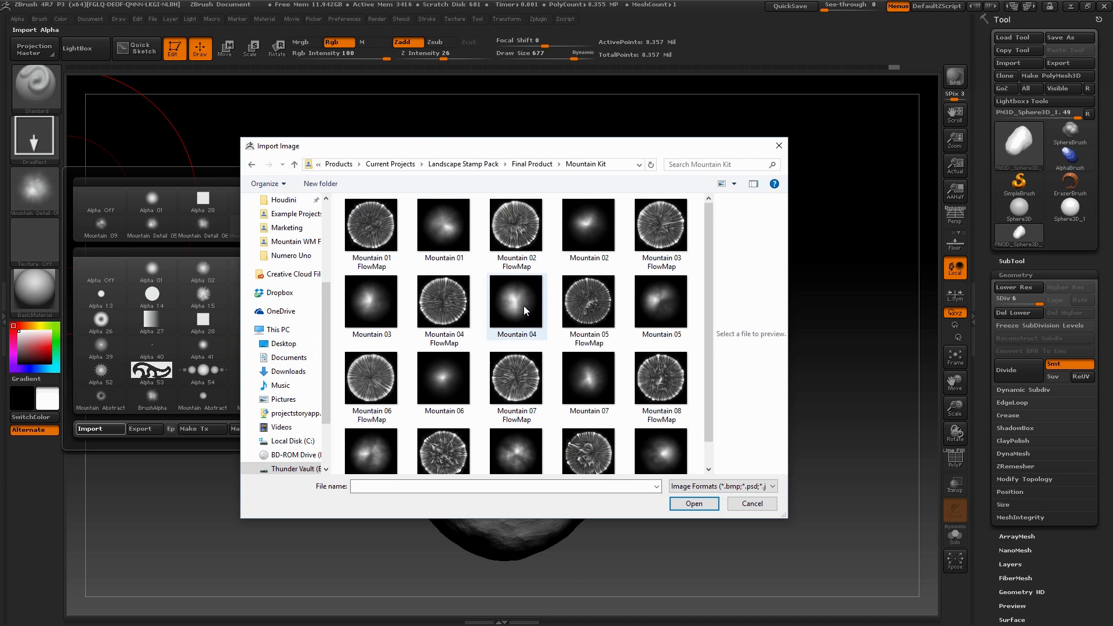
pyautogui.doubleClick(660, 305)
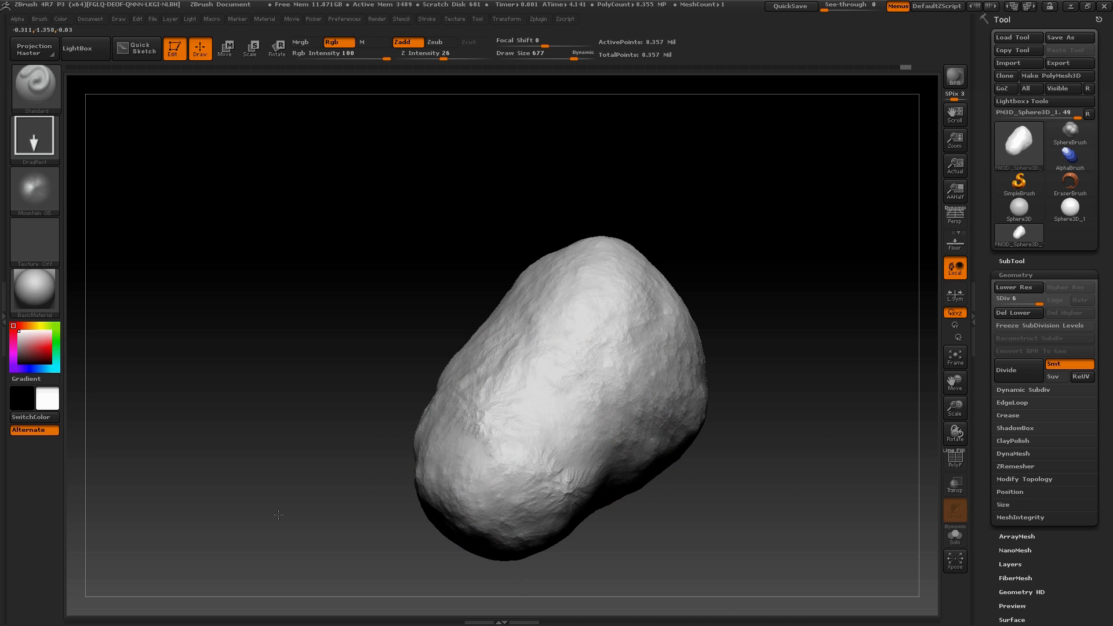
# Stamp large Mountain 05 ridges onto the asteroid's narrow end
pyautogui.moveTo(645, 519); pyautogui.dragTo(571, 451)
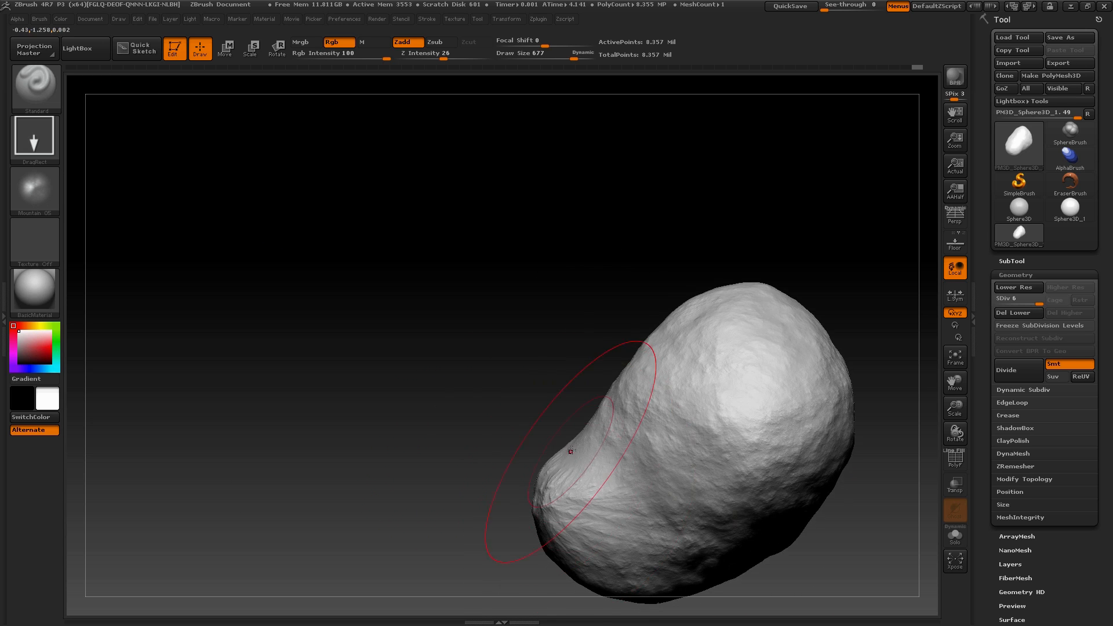
pyautogui.moveTo(839, 565)
pyautogui.mouseDown()
pyautogui.moveTo(906, 594)
pyautogui.moveTo(745, 577)
pyautogui.moveTo(782, 506)
pyautogui.moveTo(776, 572)
pyautogui.moveTo(742, 493)
pyautogui.moveTo(743, 428)
pyautogui.moveTo(752, 524)
pyautogui.moveTo(708, 485)
pyautogui.moveTo(708, 450)
pyautogui.moveTo(736, 591)
pyautogui.moveTo(733, 548)
pyautogui.mouseUp()
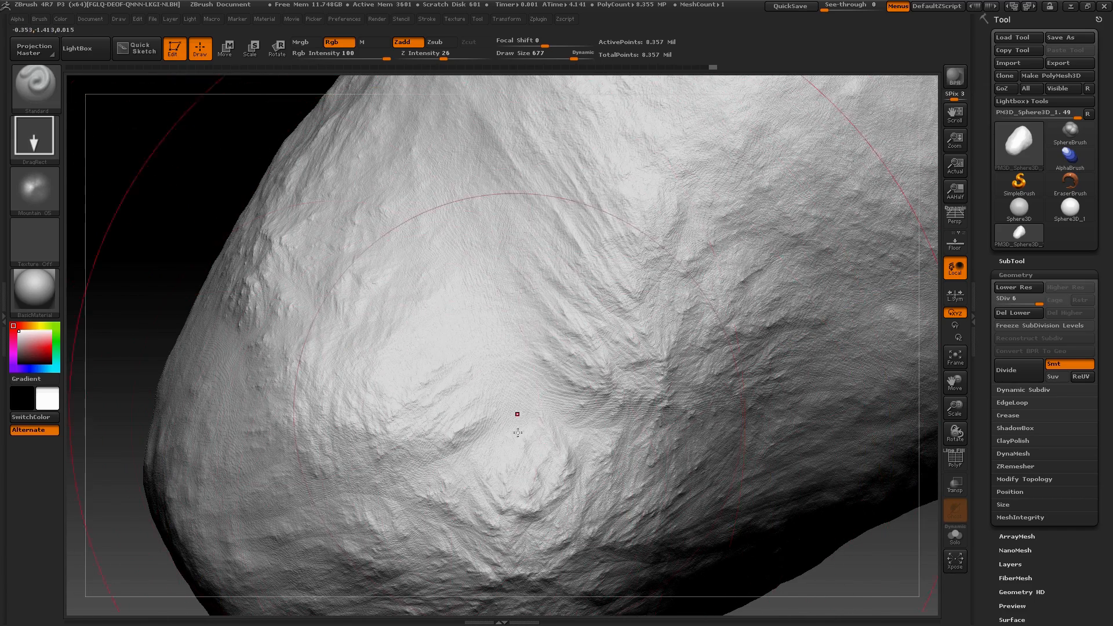
pyautogui.moveTo(159, 261)
pyautogui.keyDown('alt'); pyautogui.mouseDown()
pyautogui.moveTo(104, 99)
pyautogui.moveTo(110, 113)
pyautogui.mouseUp(); pyautogui.keyUp('alt')
pyautogui.moveTo(218, 323)
pyautogui.mouseDown()
pyautogui.moveTo(228, 273)
pyautogui.moveTo(235, 325)
pyautogui.mouseUp()
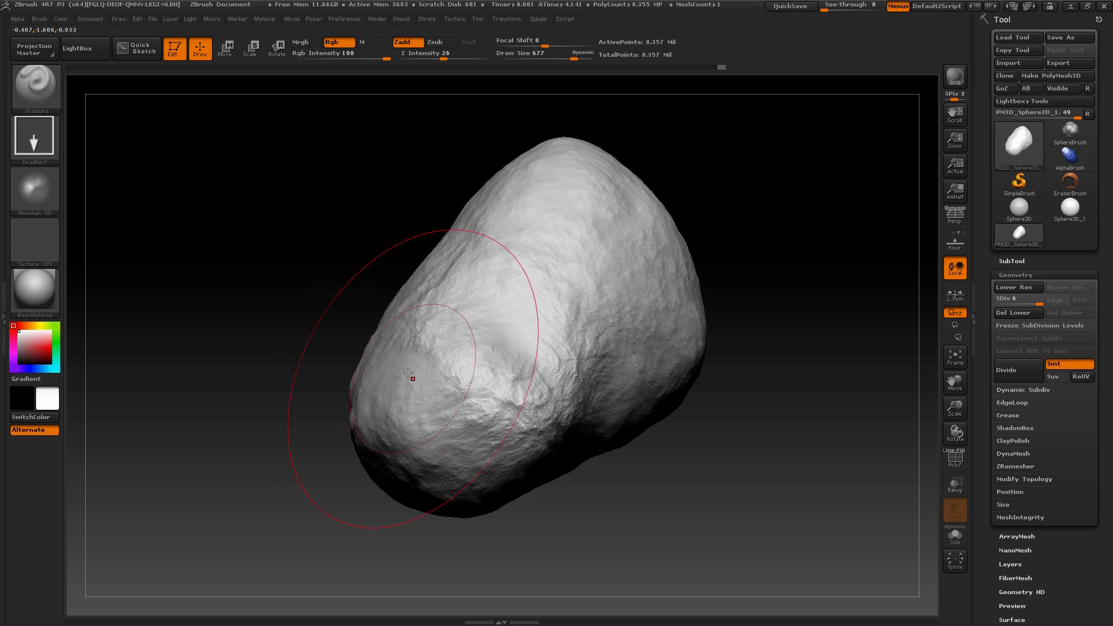
# Import the Mountain 10 alpha from the Mountain Kit folder
pyautogui.click(35, 185)
pyautogui.click(92, 429)
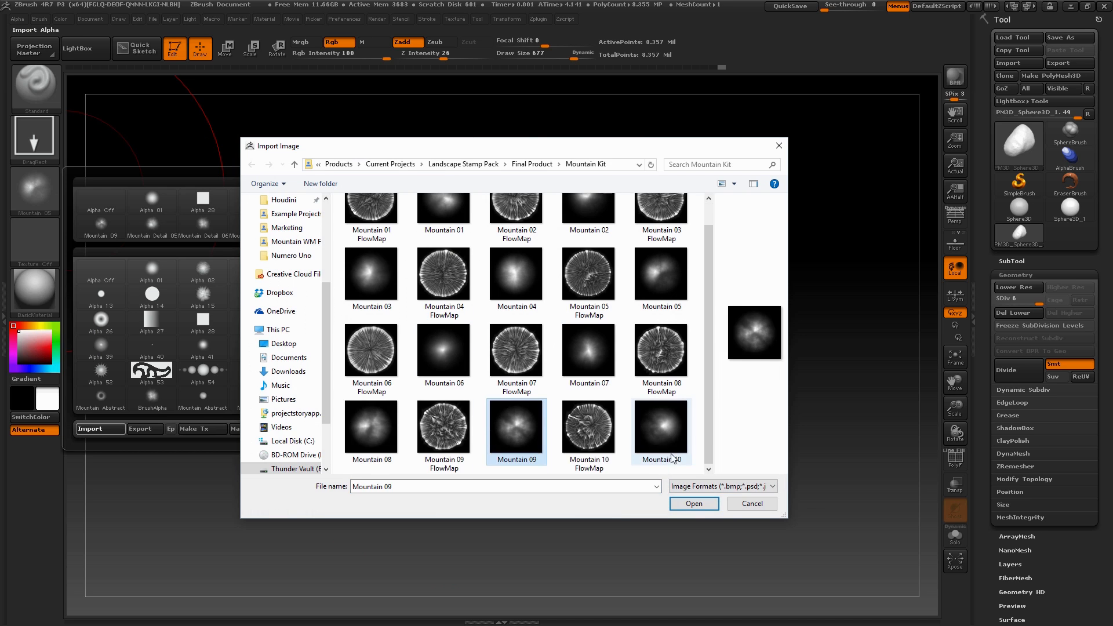
pyautogui.click(693, 503)
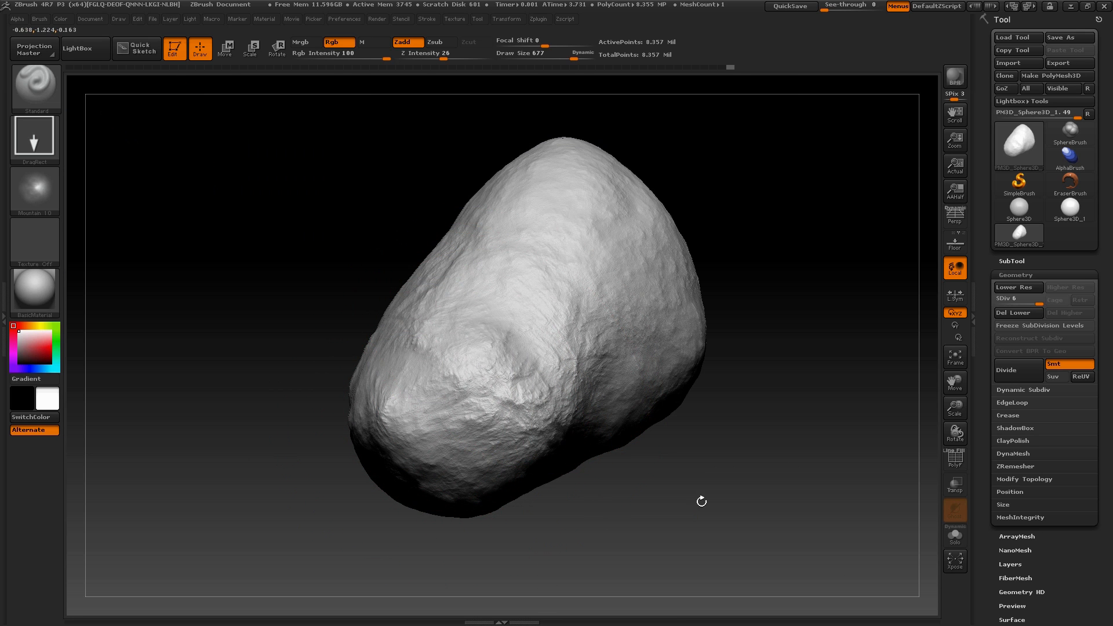
# Stamp raised Mountain 10 forms around the asteroid's narrow end and adjoining flanks
pyautogui.moveTo(702, 501); pyautogui.dragTo(675, 394)
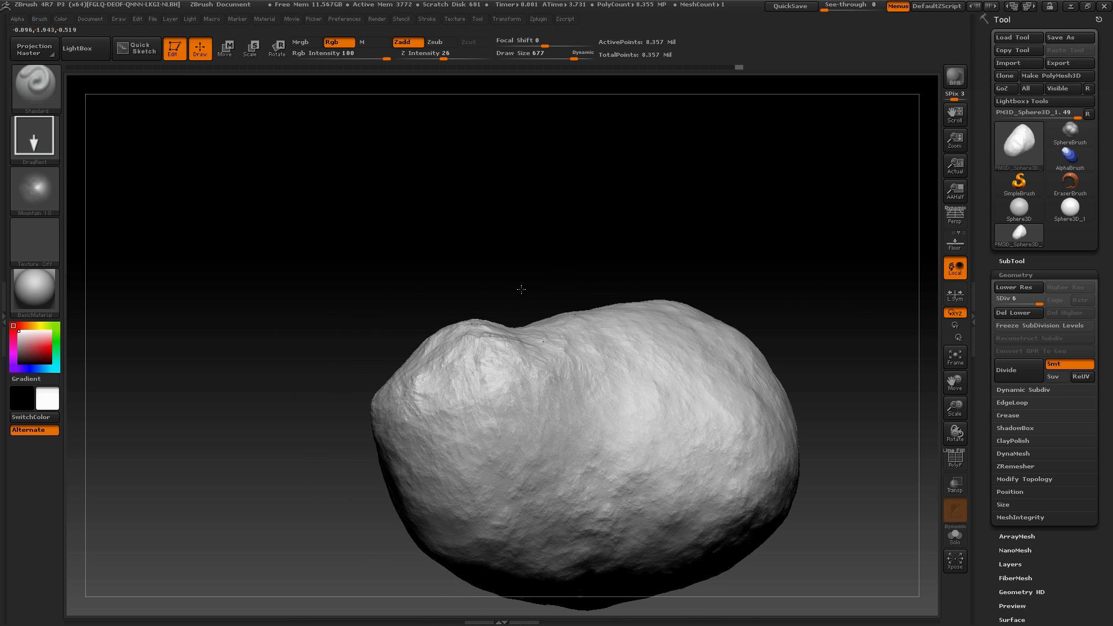
pyautogui.moveTo(522, 289); pyautogui.dragTo(388, 351)
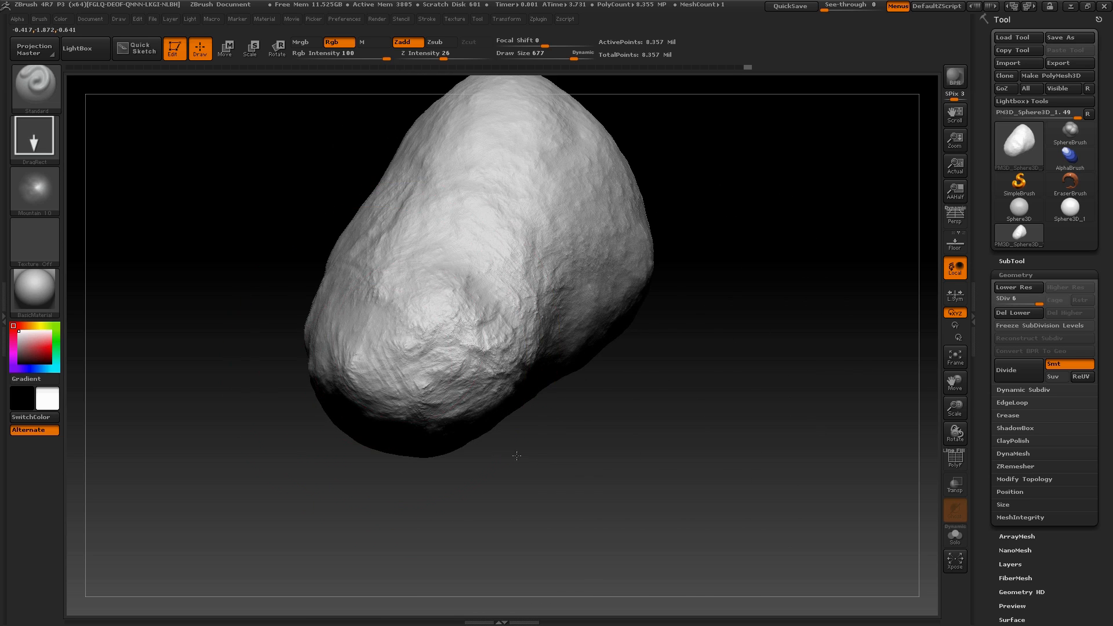
pyautogui.moveTo(608, 443)
pyautogui.mouseDown()
pyautogui.moveTo(591, 331)
pyautogui.moveTo(486, 363)
pyautogui.mouseUp()
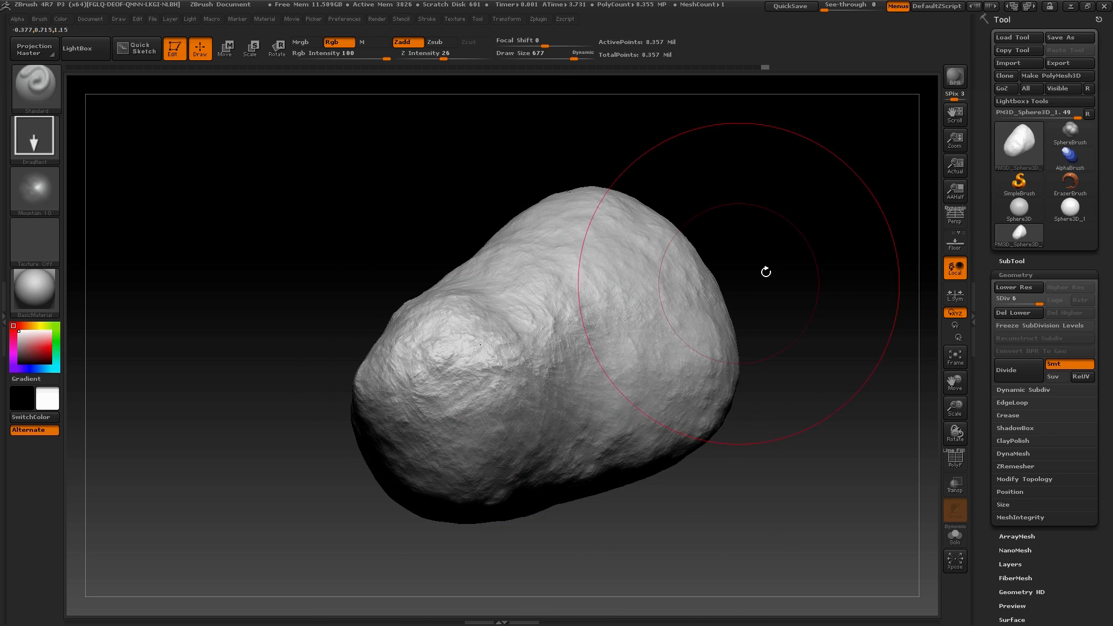
pyautogui.moveTo(766, 272)
pyautogui.mouseDown()
pyautogui.moveTo(741, 199)
pyautogui.moveTo(800, 218)
pyautogui.moveTo(813, 325)
pyautogui.moveTo(770, 368)
pyautogui.moveTo(769, 235)
pyautogui.moveTo(779, 233)
pyautogui.moveTo(792, 236)
pyautogui.moveTo(781, 293)
pyautogui.mouseUp()
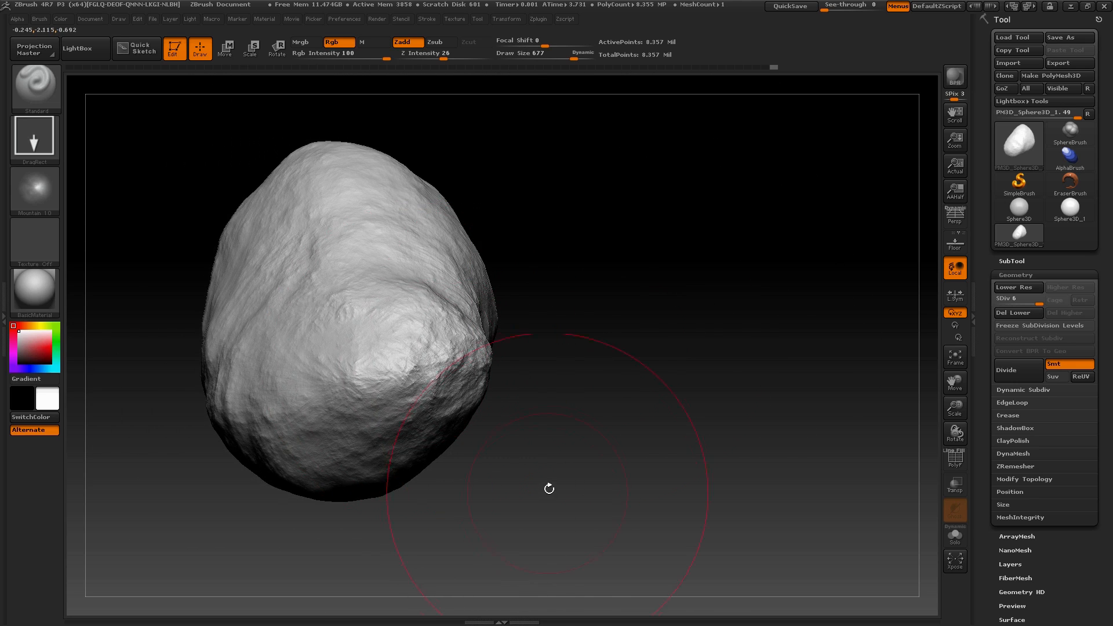
pyautogui.moveTo(549, 489)
pyautogui.mouseDown()
pyautogui.moveTo(551, 267)
pyautogui.moveTo(701, 328)
pyautogui.moveTo(674, 256)
pyautogui.moveTo(666, 311)
pyautogui.moveTo(449, 406)
pyautogui.mouseUp()
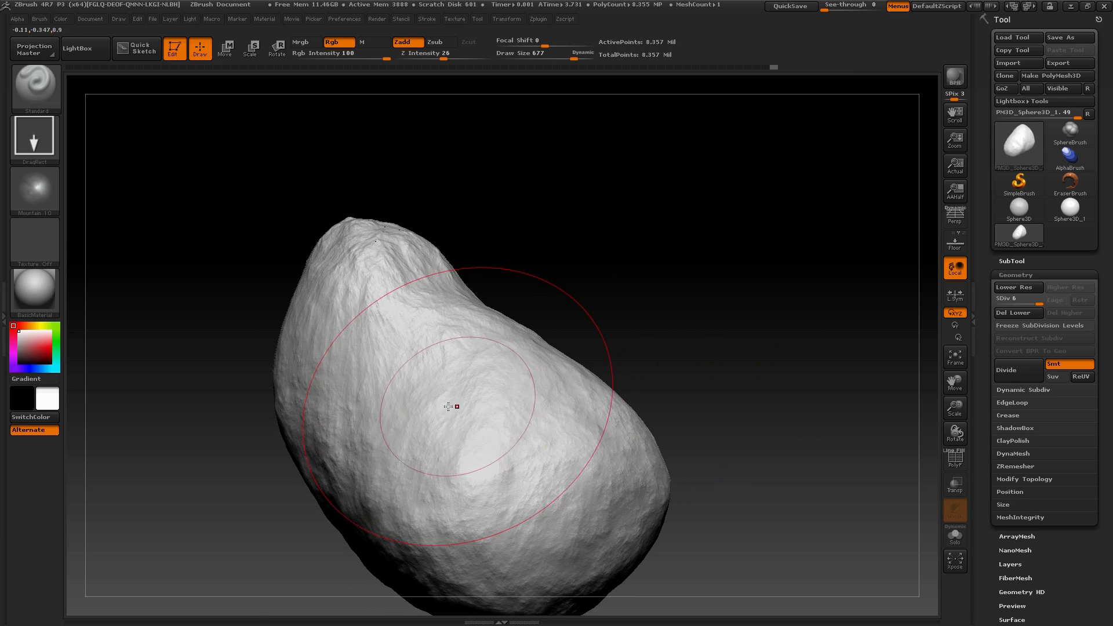
pyautogui.moveTo(646, 342)
pyautogui.mouseDown()
pyautogui.moveTo(621, 290)
pyautogui.moveTo(680, 363)
pyautogui.moveTo(698, 276)
pyautogui.moveTo(617, 403)
pyautogui.moveTo(706, 286)
pyautogui.moveTo(778, 334)
pyautogui.moveTo(562, 393)
pyautogui.mouseUp()
# Switch back to an already imported Mountain Detail alpha and stamp rocky detail around the asteroid's wider end
pyautogui.click(26, 190)
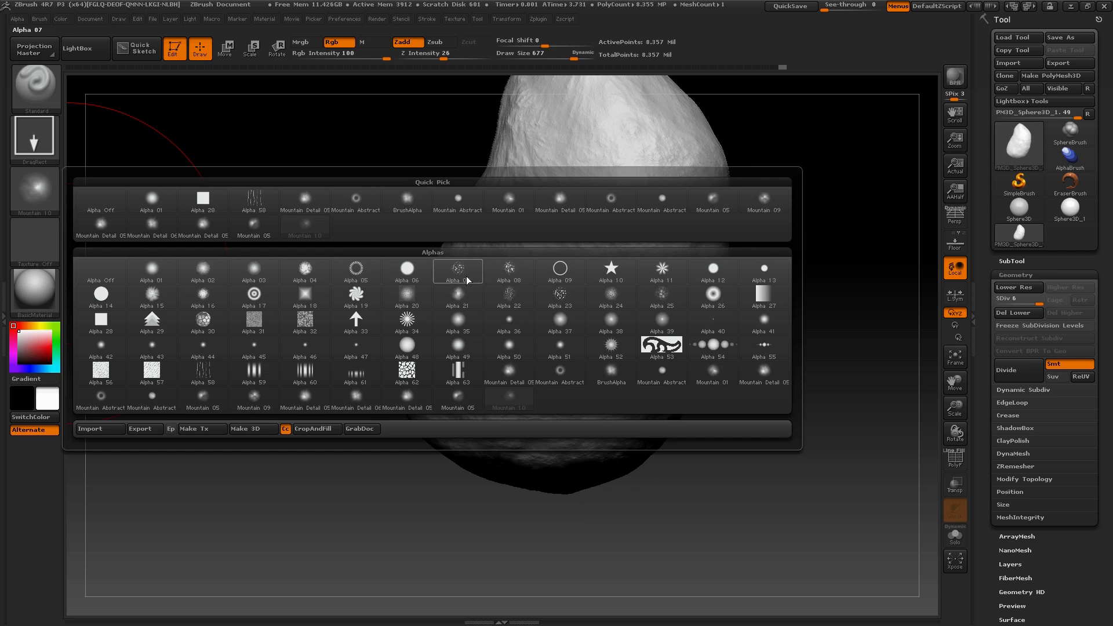
pyautogui.click(559, 200)
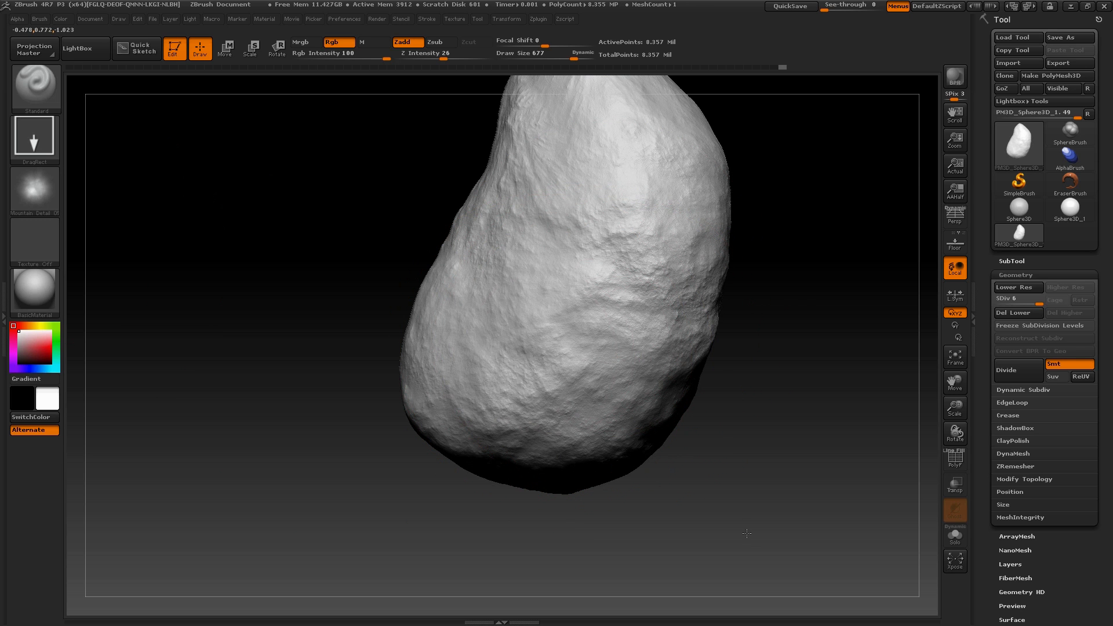
pyautogui.moveTo(803, 402)
pyautogui.mouseDown()
pyautogui.moveTo(725, 356)
pyautogui.moveTo(808, 541)
pyautogui.moveTo(780, 533)
pyautogui.mouseUp()
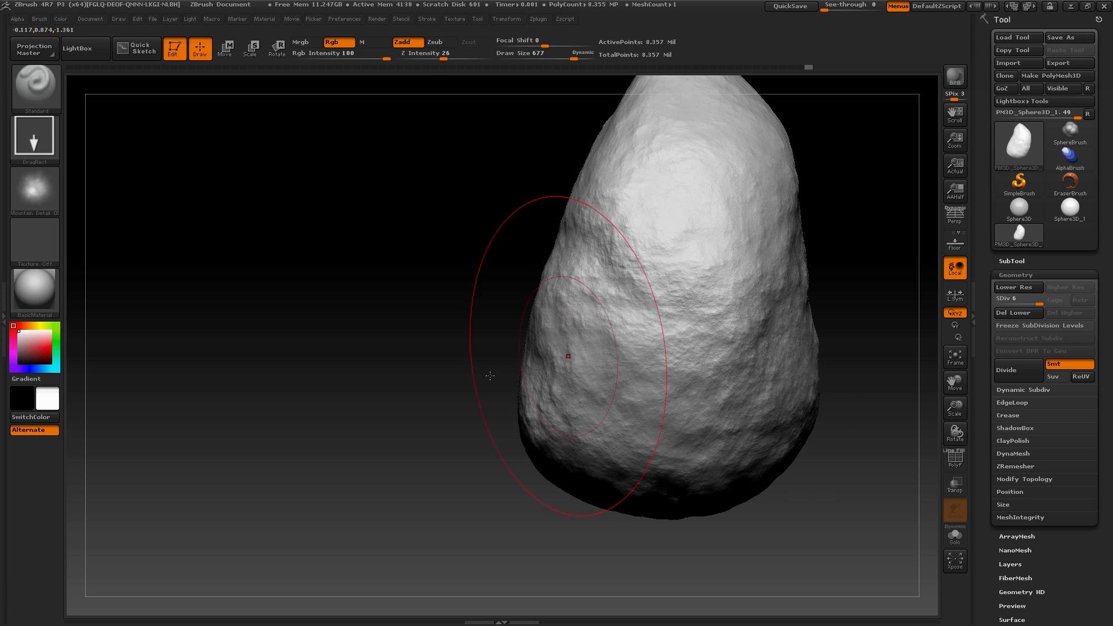
pyautogui.moveTo(465, 374)
pyautogui.mouseDown()
pyautogui.moveTo(472, 304)
pyautogui.moveTo(552, 323)
pyautogui.mouseUp()
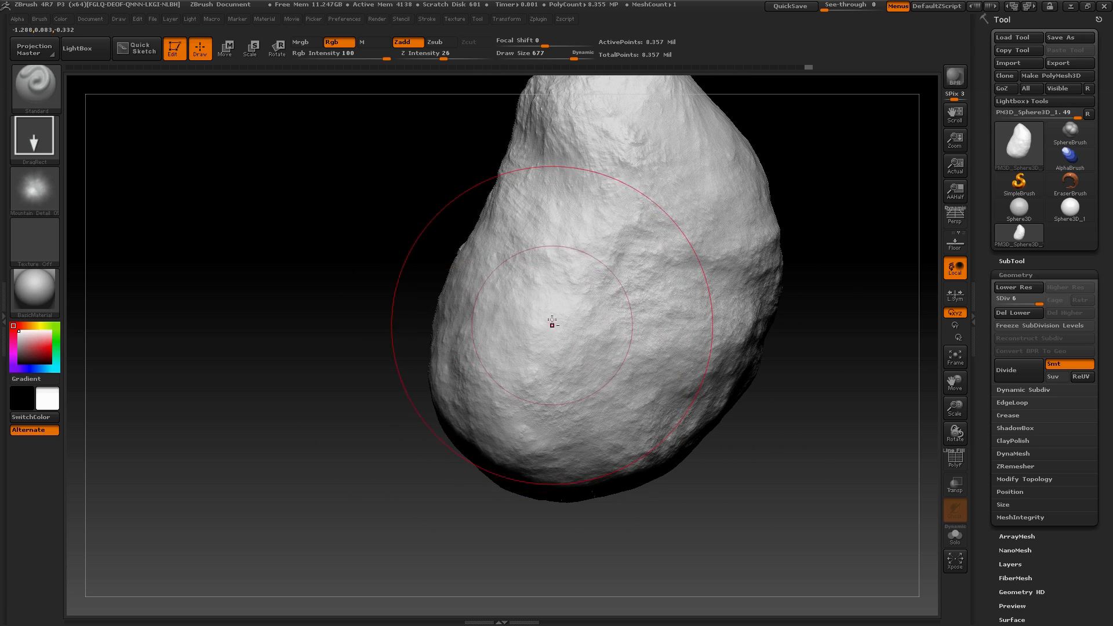
pyautogui.keyDown('alt'); pyautogui.moveTo(360, 358); pyautogui.dragTo(418, 327); pyautogui.keyUp('alt')
pyautogui.moveTo(509, 305); pyautogui.dragTo(572, 414)
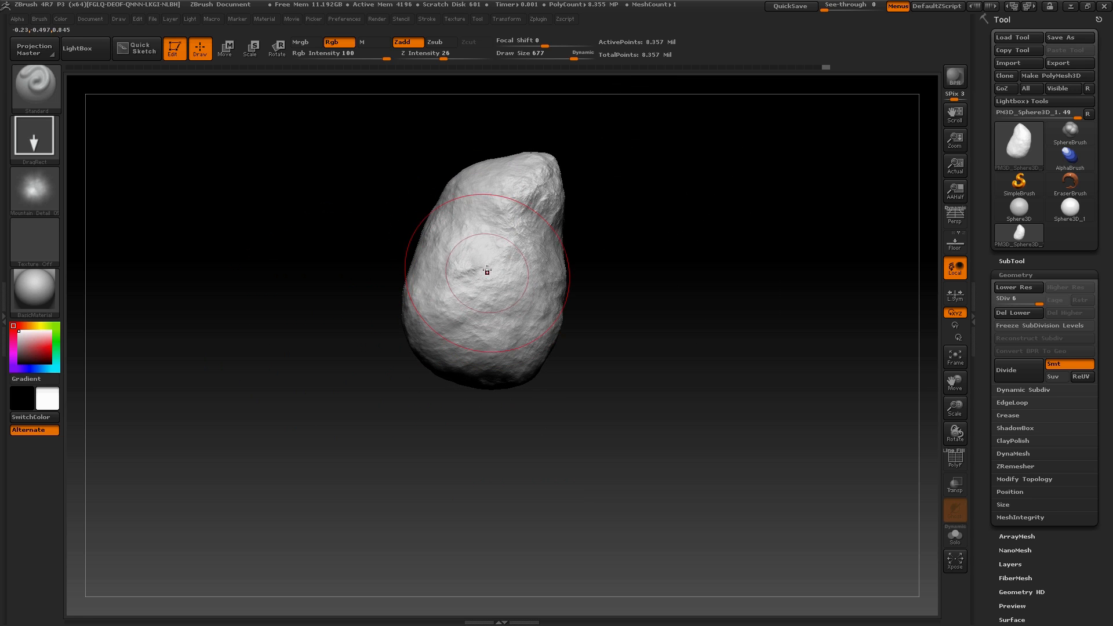
# Set the brush's Z Intensity to 7 and stamp subtler rocky detail over the whole asteroid's sides
pyautogui.moveTo(487, 272)
pyautogui.mouseDown()
pyautogui.moveTo(572, 450)
pyautogui.moveTo(655, 345)
pyautogui.moveTo(629, 288)
pyautogui.moveTo(653, 368)
pyautogui.moveTo(691, 326)
pyautogui.moveTo(742, 371)
pyautogui.moveTo(733, 412)
pyautogui.moveTo(772, 414)
pyautogui.moveTo(678, 410)
pyautogui.moveTo(665, 348)
pyautogui.mouseUp()
pyautogui.keyDown('alt'); pyautogui.moveTo(654, 267); pyautogui.dragTo(599, 375); pyautogui.keyUp('alt')
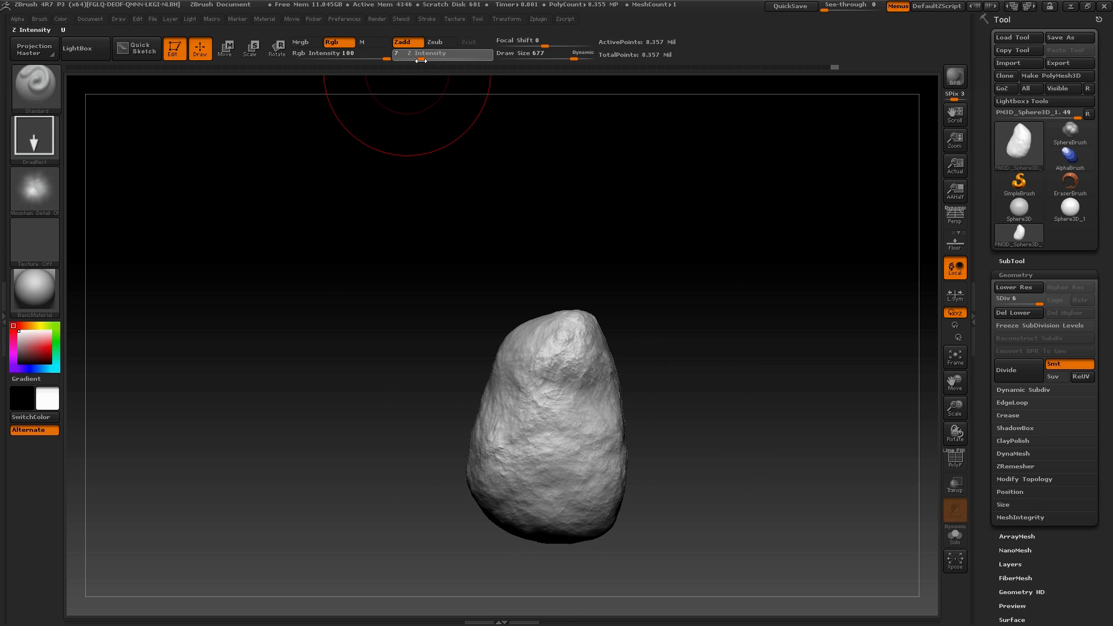
pyautogui.moveTo(697, 619); pyautogui.dragTo(669, 461)
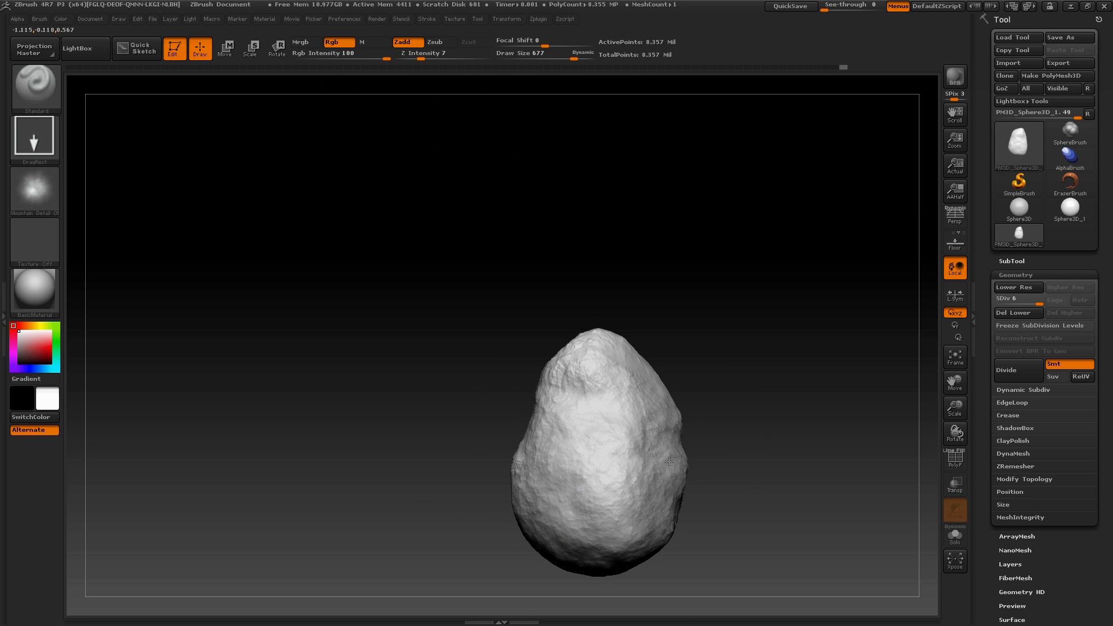
# Stamp rocky detail onto the asteroid at Z Intensity 10, and raise the brush's Z Intensity to 26
pyautogui.moveTo(420, 57); pyautogui.dragTo(425, 57)
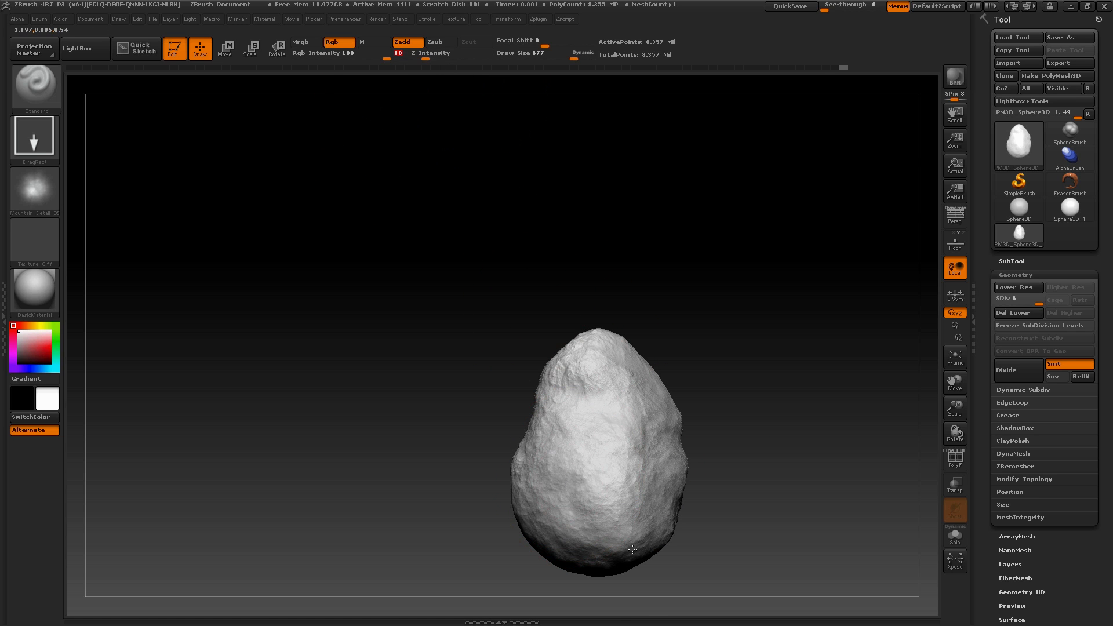
pyautogui.moveTo(700, 546); pyautogui.dragTo(626, 504)
pyautogui.moveTo(643, 624); pyautogui.dragTo(713, 464)
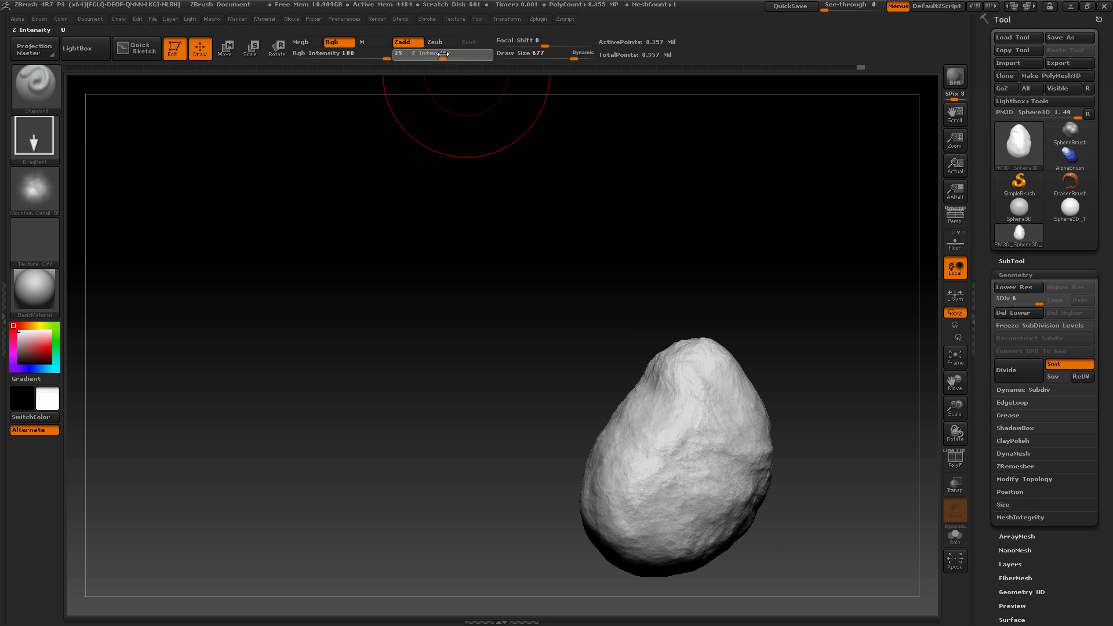
pyautogui.moveTo(443, 54); pyautogui.dragTo(444, 53)
pyautogui.moveTo(497, 298)
pyautogui.mouseDown()
pyautogui.moveTo(526, 393)
pyautogui.moveTo(462, 314)
pyautogui.moveTo(467, 499)
pyautogui.moveTo(302, 422)
pyautogui.mouseUp()
# Switch to the Move brush, set its Draw Size to 866, and reshape the asteroid's overall outline
pyautogui.click(21, 81)
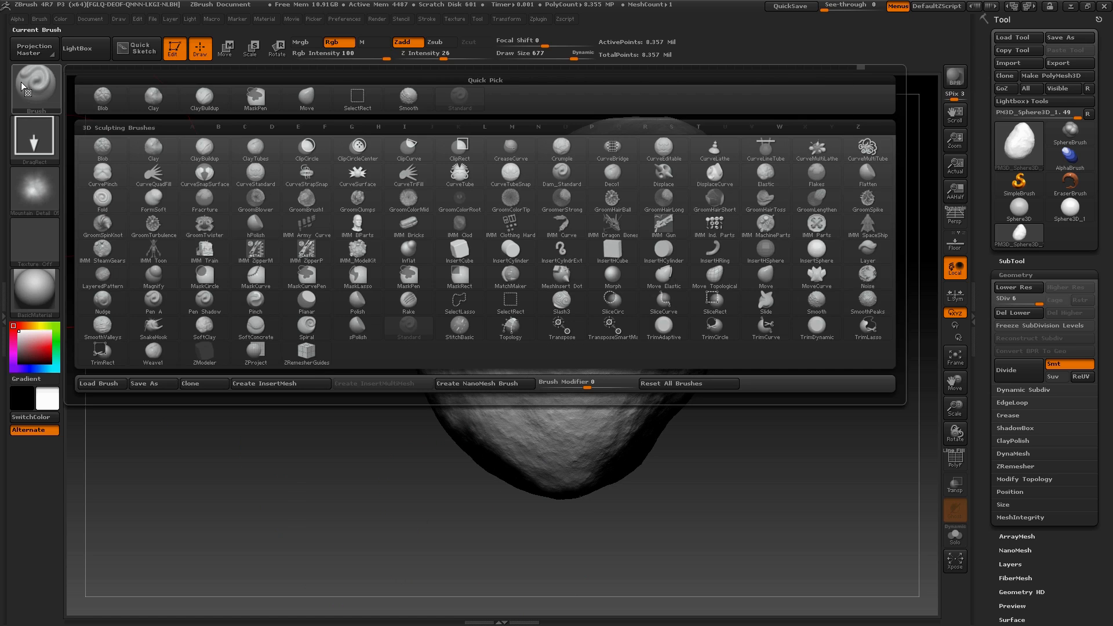
pyautogui.press('m')
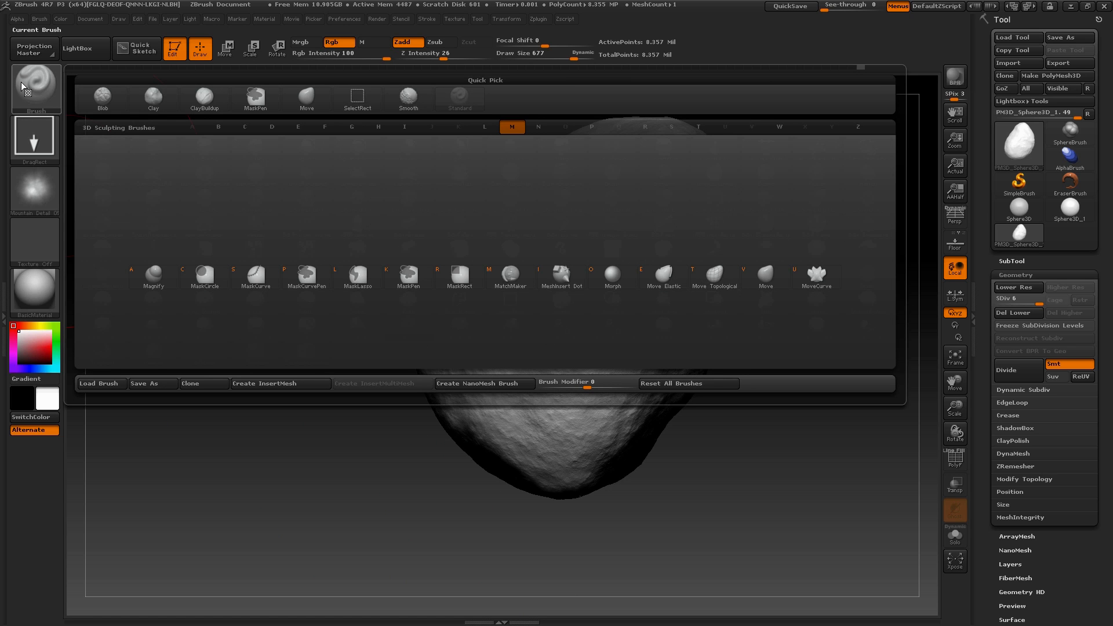
pyautogui.press('v')
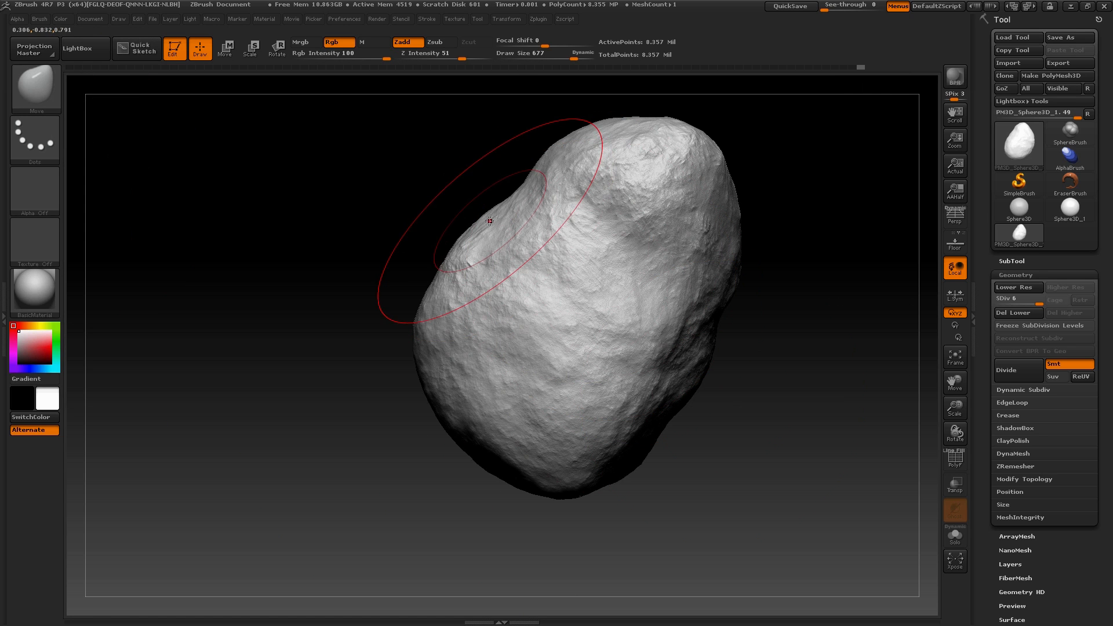
pyautogui.press('space')
pyautogui.click(444, 216)
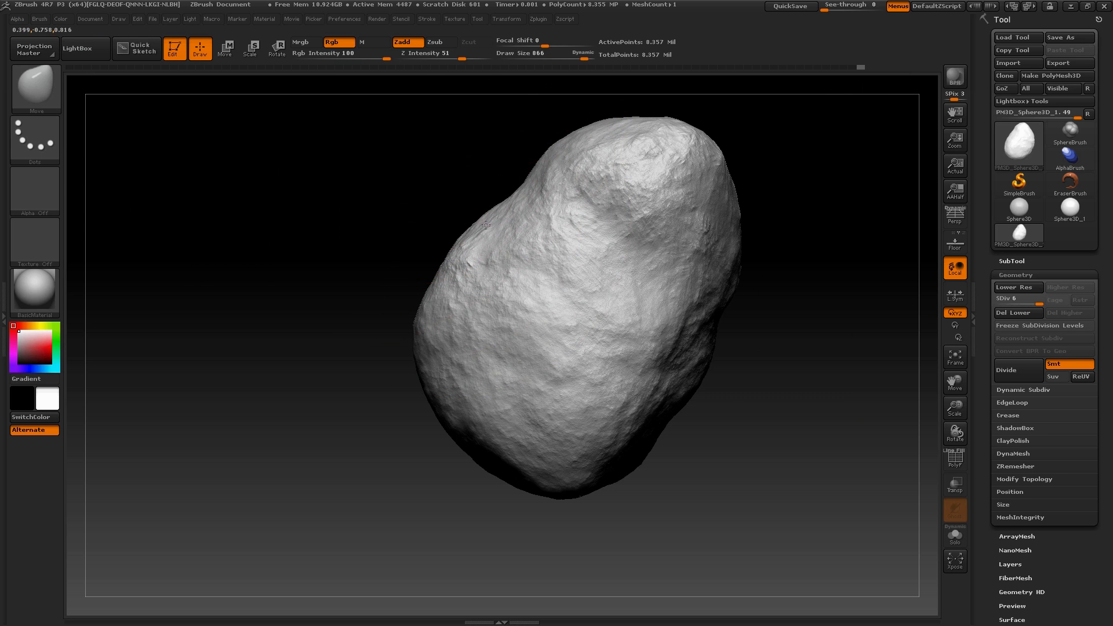
pyautogui.moveTo(328, 207); pyautogui.dragTo(457, 234)
pyautogui.moveTo(745, 311)
pyautogui.mouseDown()
pyautogui.moveTo(678, 296)
pyautogui.moveTo(758, 319)
pyautogui.moveTo(740, 280)
pyautogui.moveTo(728, 304)
pyautogui.mouseUp()
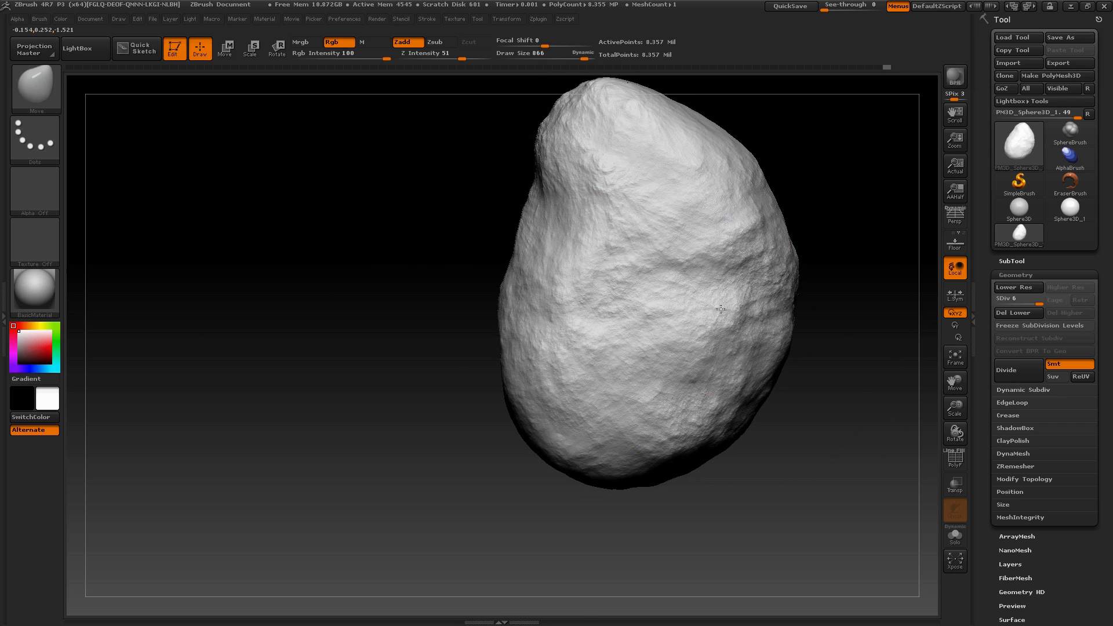
pyautogui.moveTo(791, 468); pyautogui.dragTo(783, 458)
# Return to the Standard brush and stamp stronger rocky detail around all sides of the asteroid
pyautogui.press('b')
pyautogui.press('s')
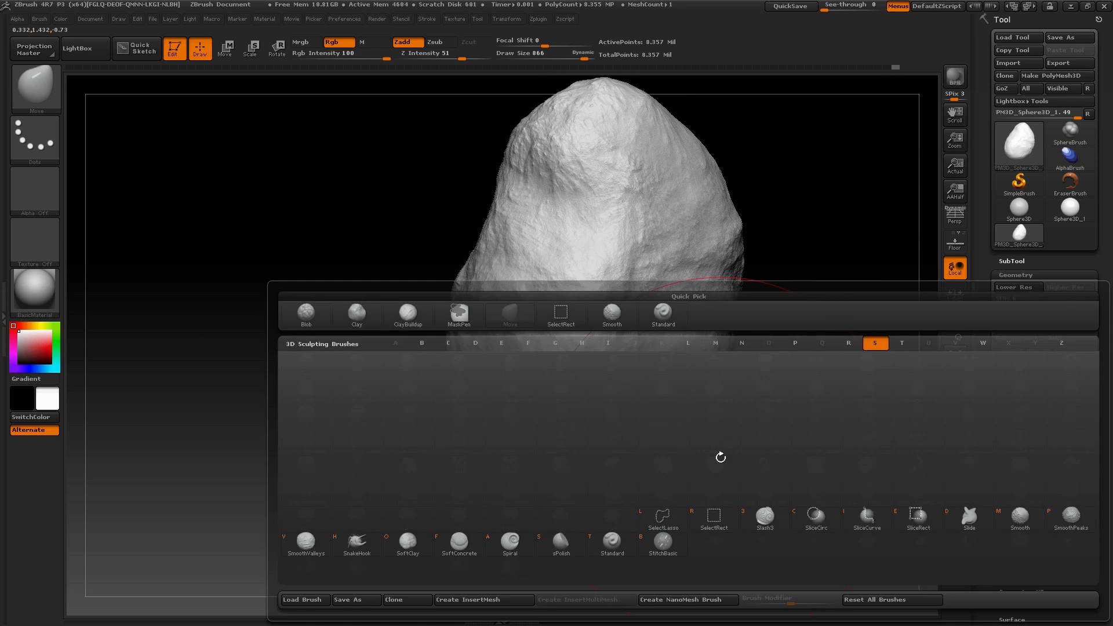
pyautogui.press('t')
pyautogui.moveTo(222, 303)
pyautogui.mouseDown()
pyautogui.moveTo(218, 313)
pyautogui.moveTo(241, 322)
pyautogui.mouseUp()
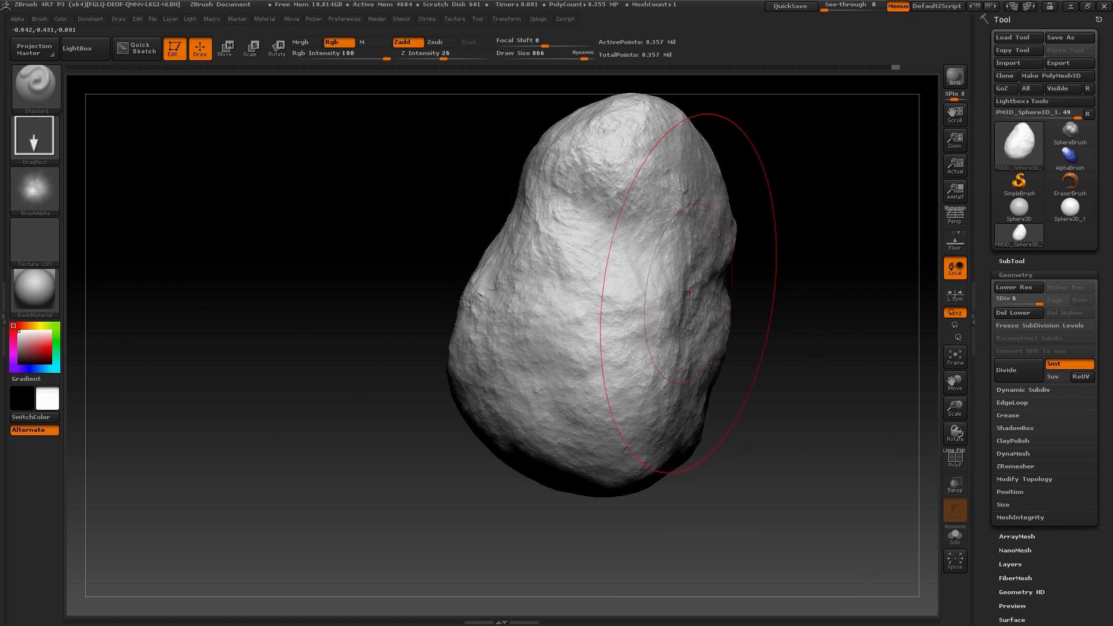
pyautogui.moveTo(852, 381); pyautogui.dragTo(699, 479)
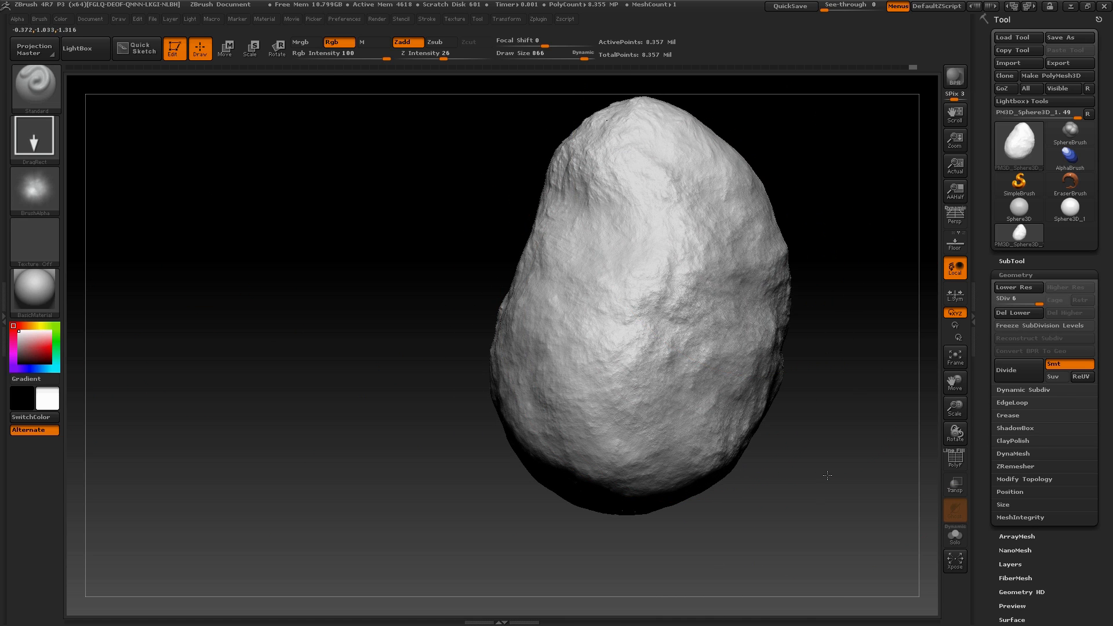
pyautogui.moveTo(828, 475); pyautogui.dragTo(650, 301)
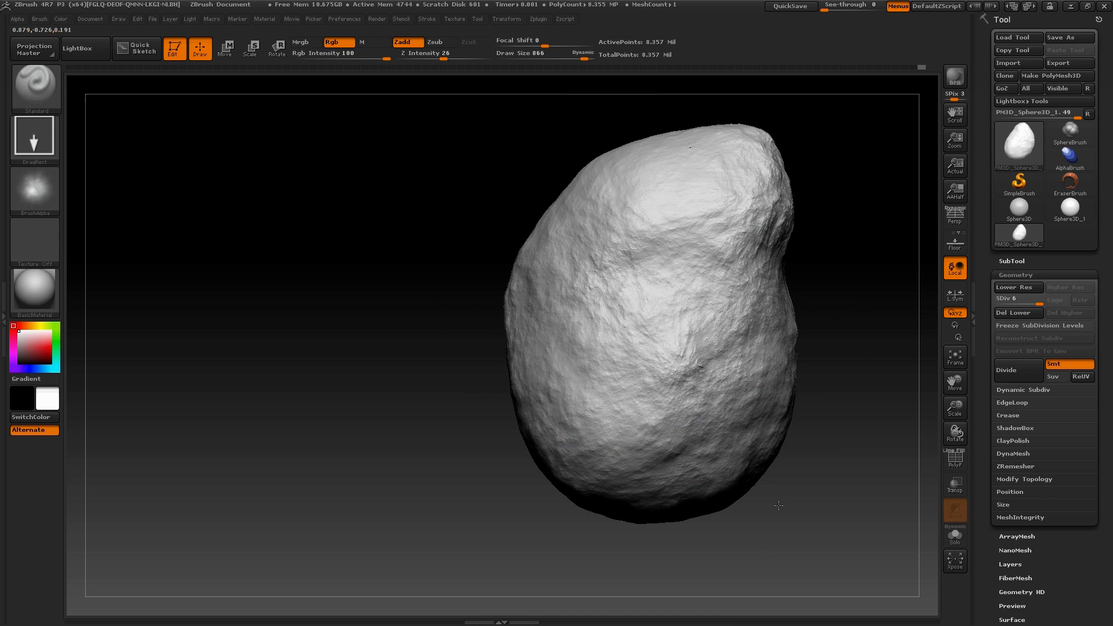
pyautogui.moveTo(779, 506); pyautogui.dragTo(636, 182)
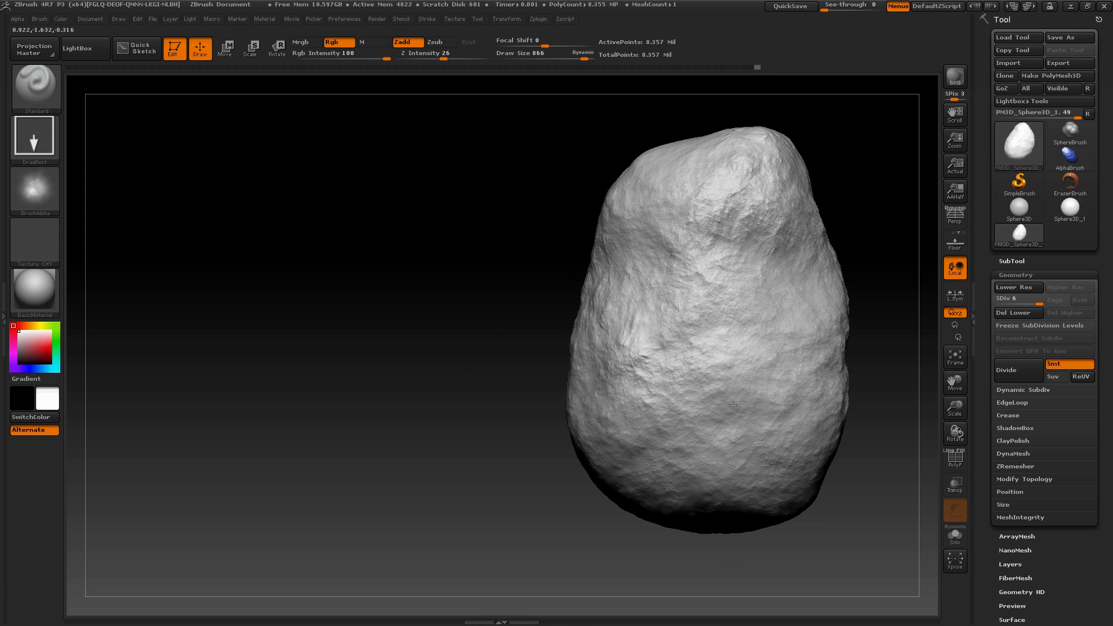
pyautogui.moveTo(529, 288)
pyautogui.mouseDown()
pyautogui.moveTo(472, 244)
pyautogui.moveTo(416, 296)
pyautogui.moveTo(363, 315)
pyautogui.moveTo(374, 380)
pyautogui.moveTo(582, 248)
pyautogui.mouseUp()
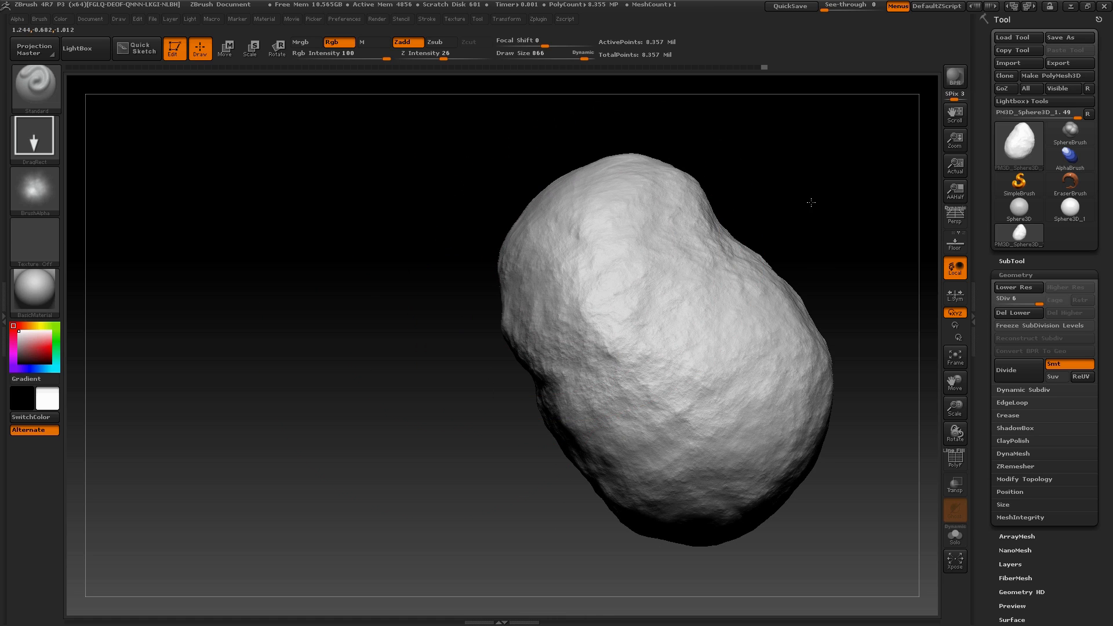
pyautogui.moveTo(812, 203); pyautogui.dragTo(819, 119)
pyautogui.moveTo(705, 425)
pyautogui.mouseDown()
pyautogui.moveTo(450, 290)
pyautogui.moveTo(293, 331)
pyautogui.moveTo(371, 273)
pyautogui.mouseUp()
pyautogui.moveTo(475, 500); pyautogui.dragTo(478, 497)
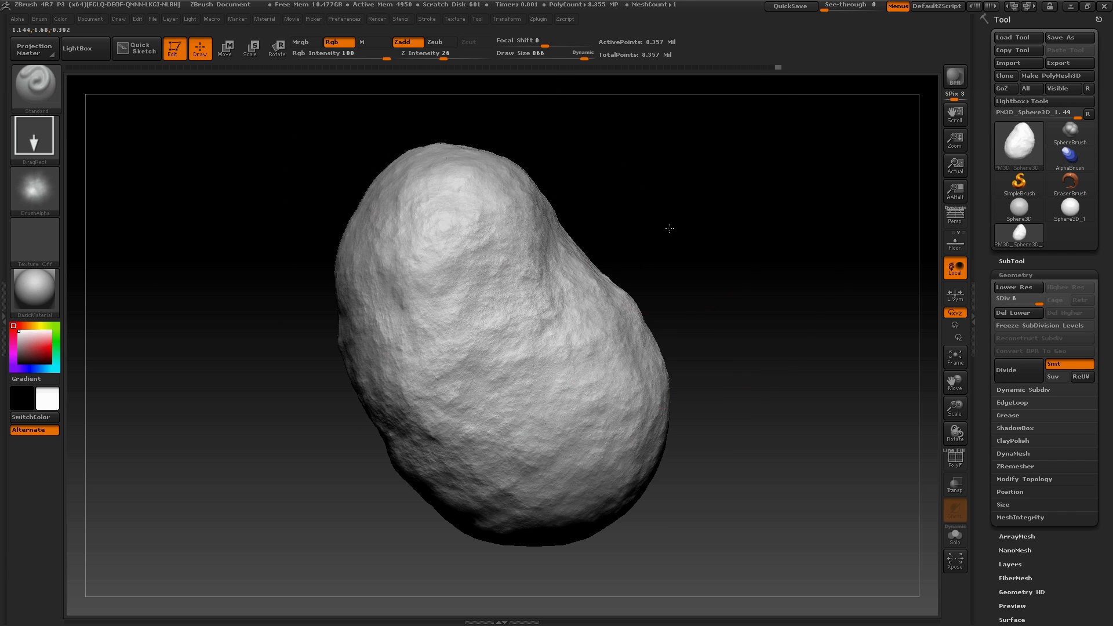
pyautogui.moveTo(668, 229); pyautogui.dragTo(748, 180)
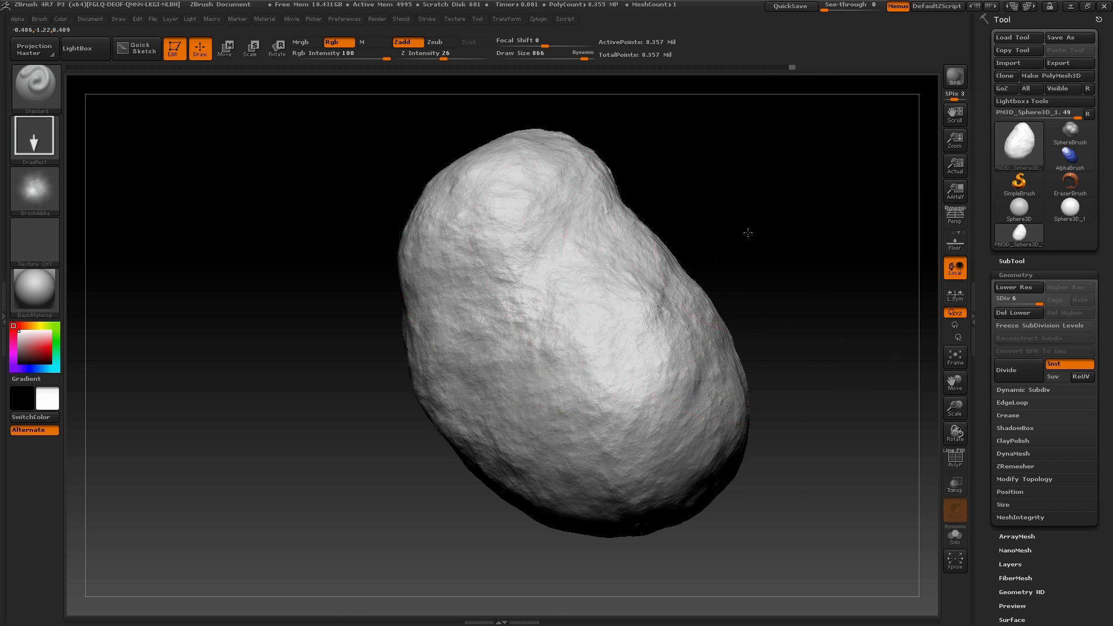
pyautogui.moveTo(748, 233)
pyautogui.mouseDown()
pyautogui.moveTo(736, 169)
pyautogui.moveTo(785, 182)
pyautogui.moveTo(777, 261)
pyautogui.moveTo(729, 387)
pyautogui.moveTo(718, 368)
pyautogui.moveTo(736, 363)
pyautogui.moveTo(688, 281)
pyautogui.moveTo(732, 437)
pyautogui.moveTo(738, 231)
pyautogui.moveTo(719, 220)
pyautogui.mouseUp()
# Import the Mountain Abstract 01 alpha from the Mountain Kit Abstract folder
pyautogui.click(49, 193)
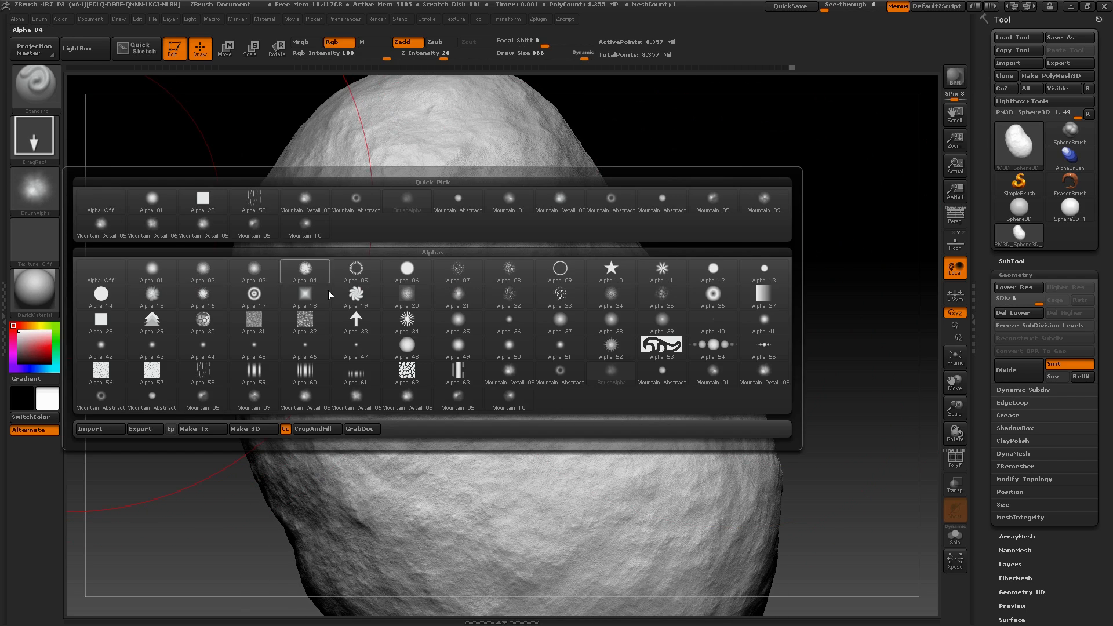
pyautogui.click(100, 429)
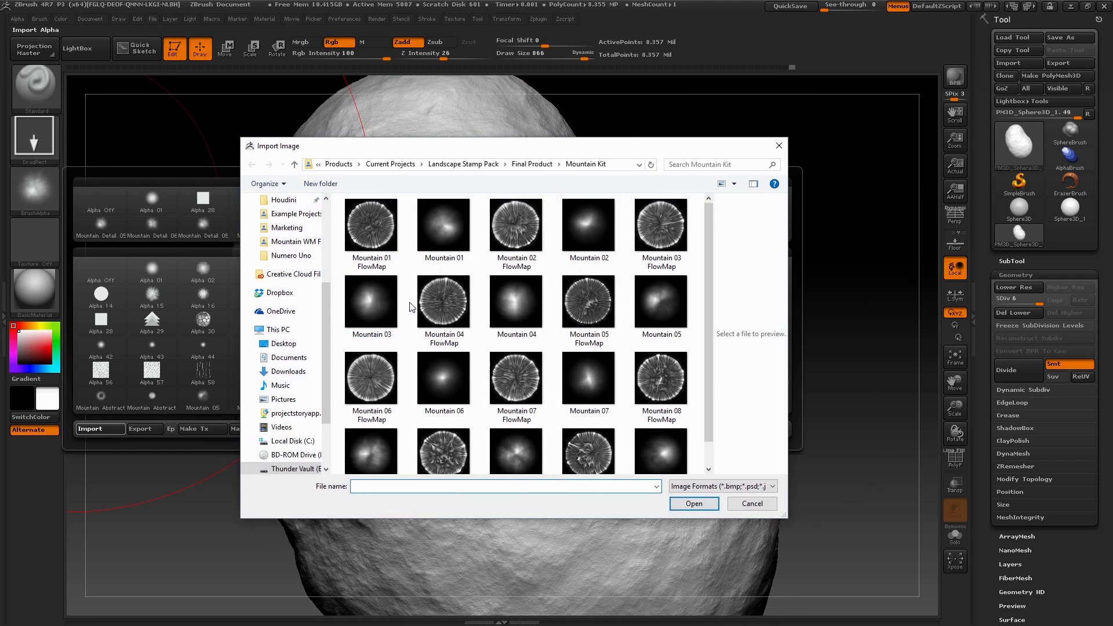
pyautogui.click(529, 164)
pyautogui.doubleClick(429, 229)
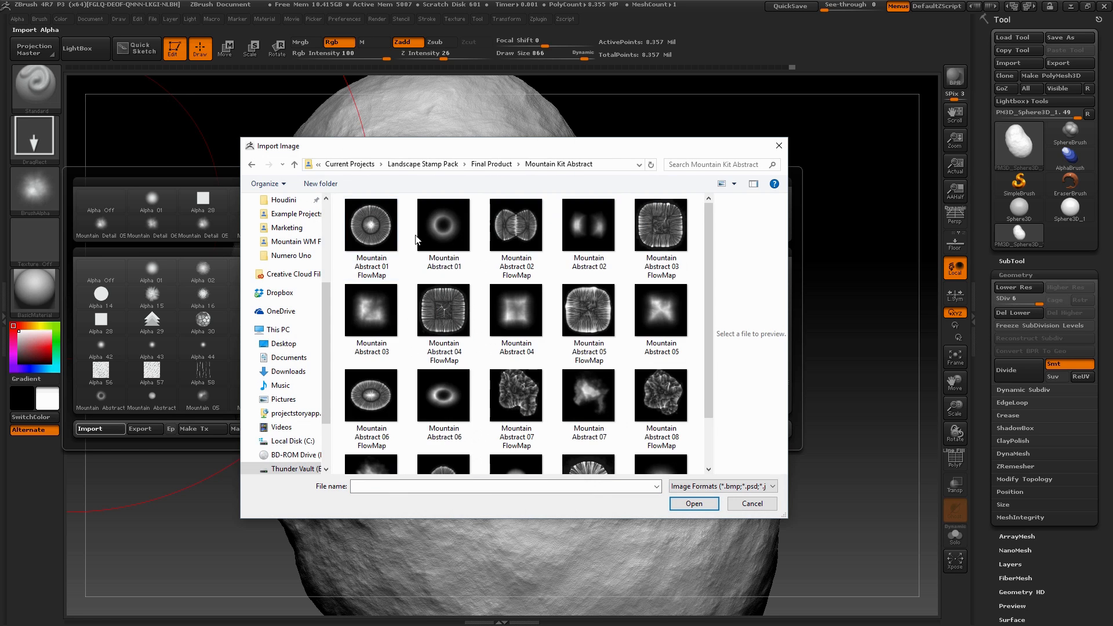
pyautogui.doubleClick(444, 226)
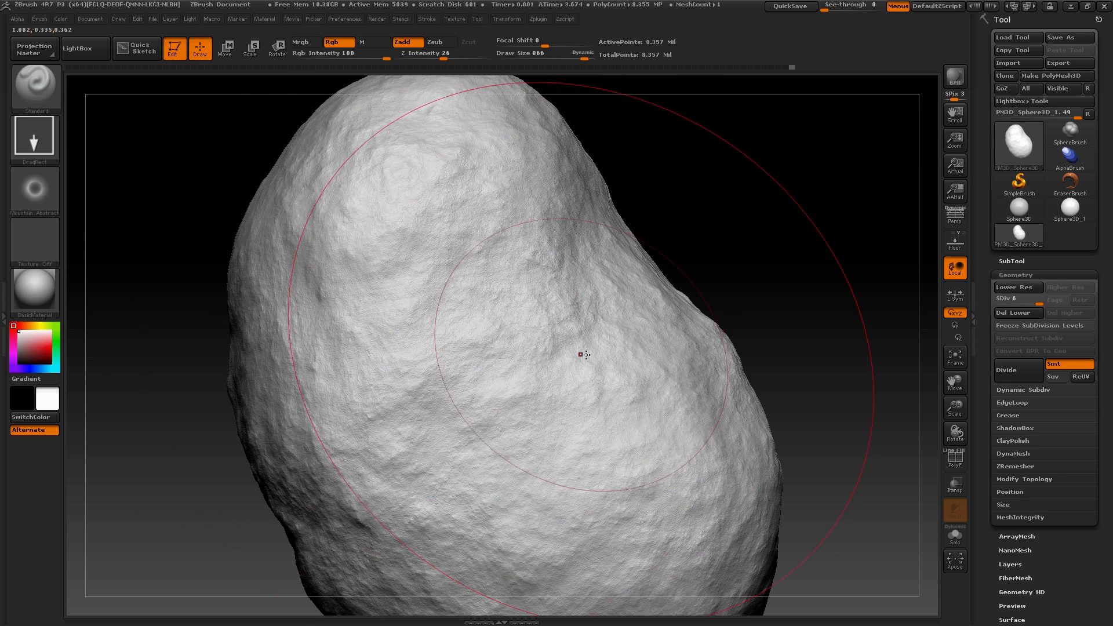
# Undo the trial stamp and set the brush's Z Intensity to 48 and Draw Size to 370
pyautogui.hotkey('ctrl', 'z')
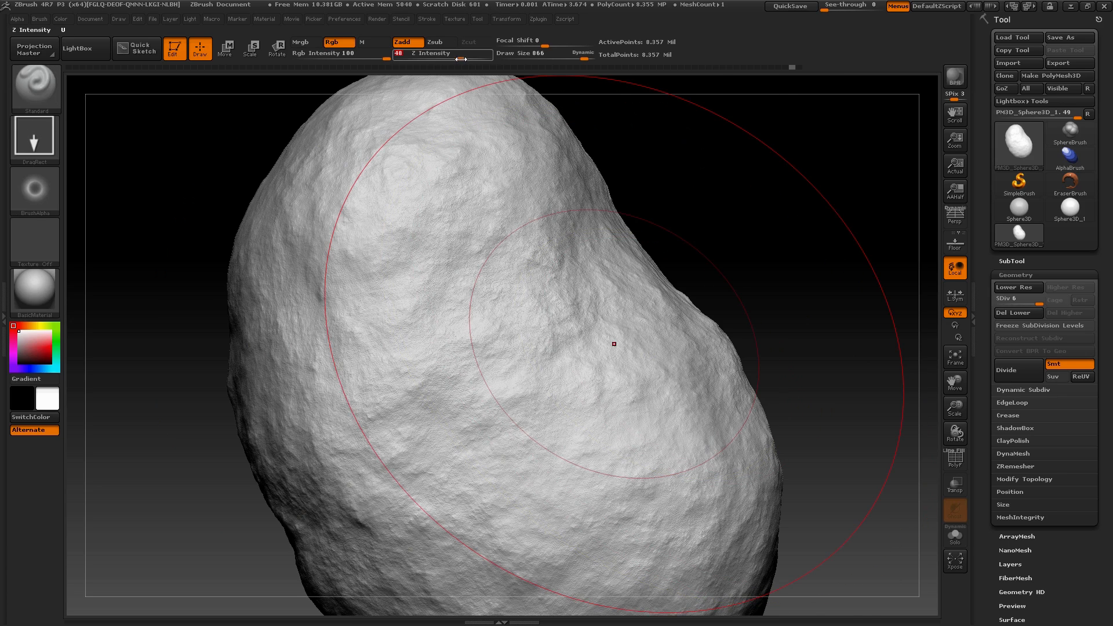
pyautogui.moveTo(684, 145)
pyautogui.mouseDown()
pyautogui.moveTo(713, 206)
pyautogui.moveTo(712, 278)
pyautogui.moveTo(662, 287)
pyautogui.mouseUp()
pyautogui.press('space')
# Look through the Mountain Kit Abstract alphas and import Mountain Abstract 01 again
pyautogui.click(46, 193)
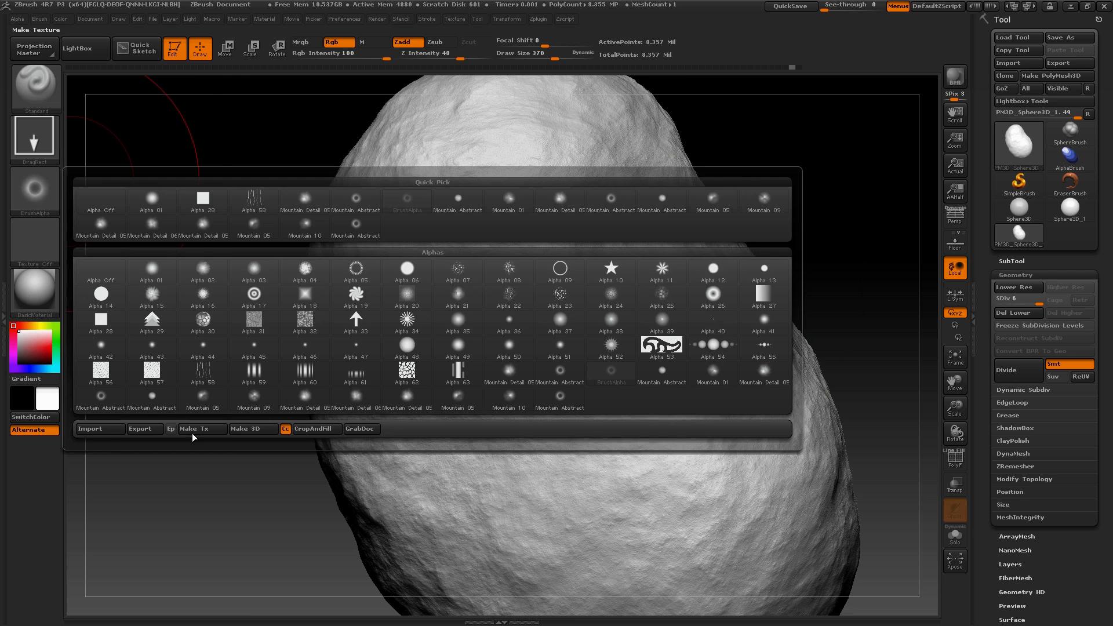
pyautogui.click(109, 429)
pyautogui.click(444, 226)
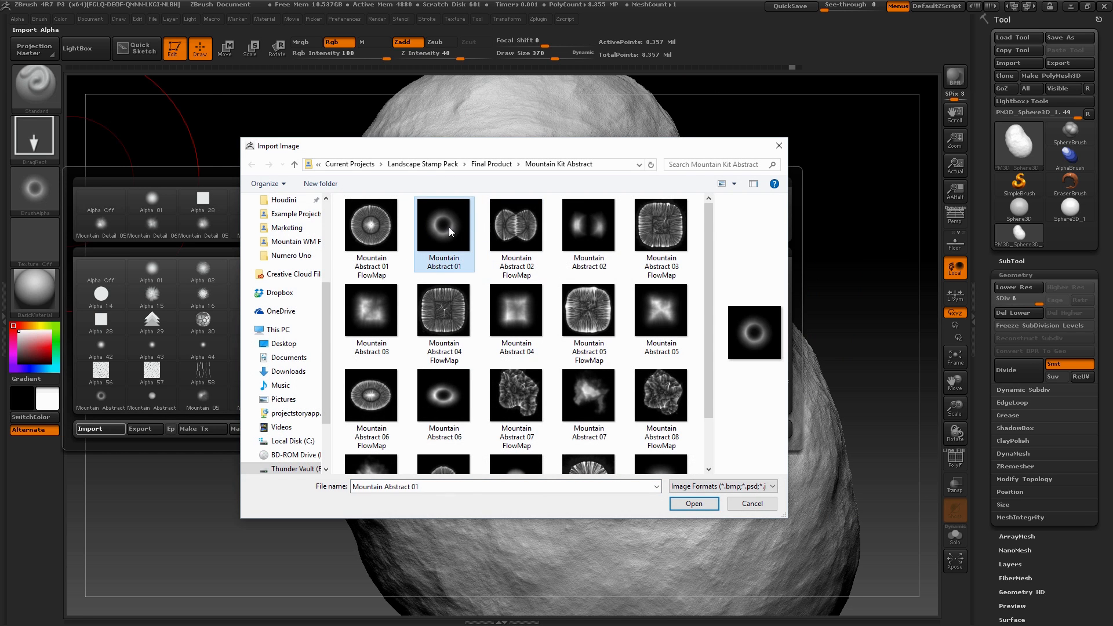
pyautogui.click(589, 226)
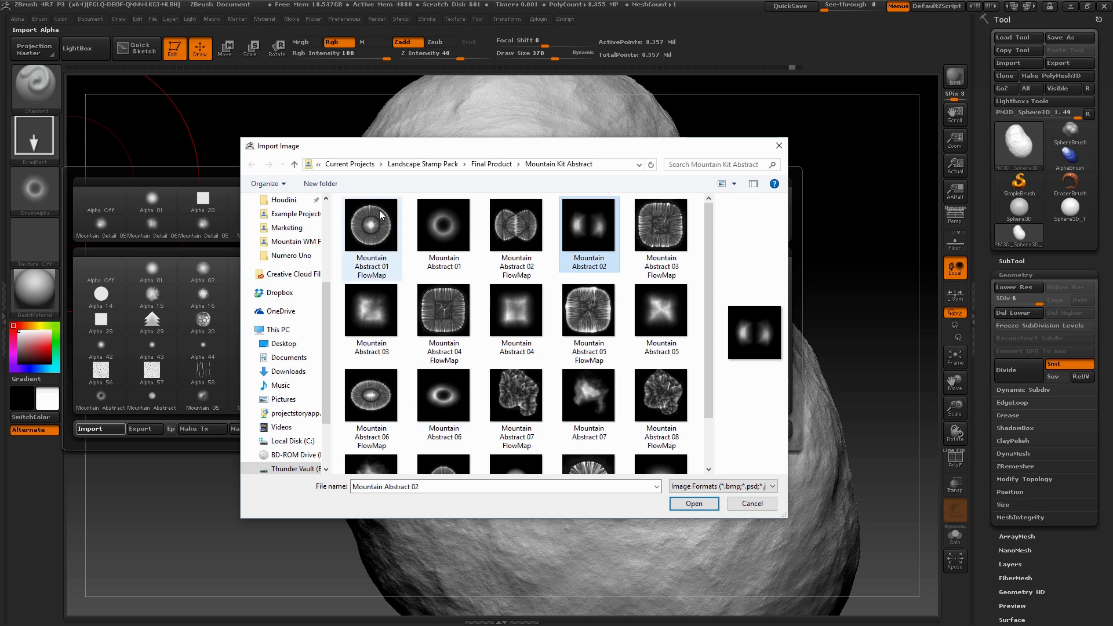
pyautogui.scroll(-1, 439, 373)
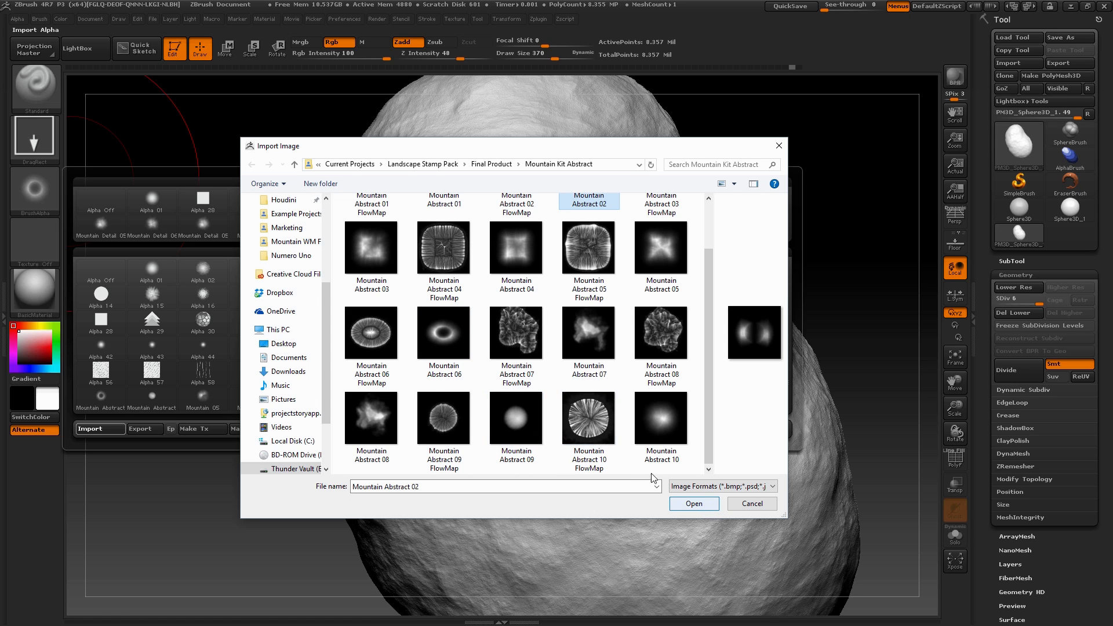
pyautogui.scroll(1, 652, 472)
pyautogui.press('Left')
pyautogui.press('Left')
pyautogui.click(704, 506)
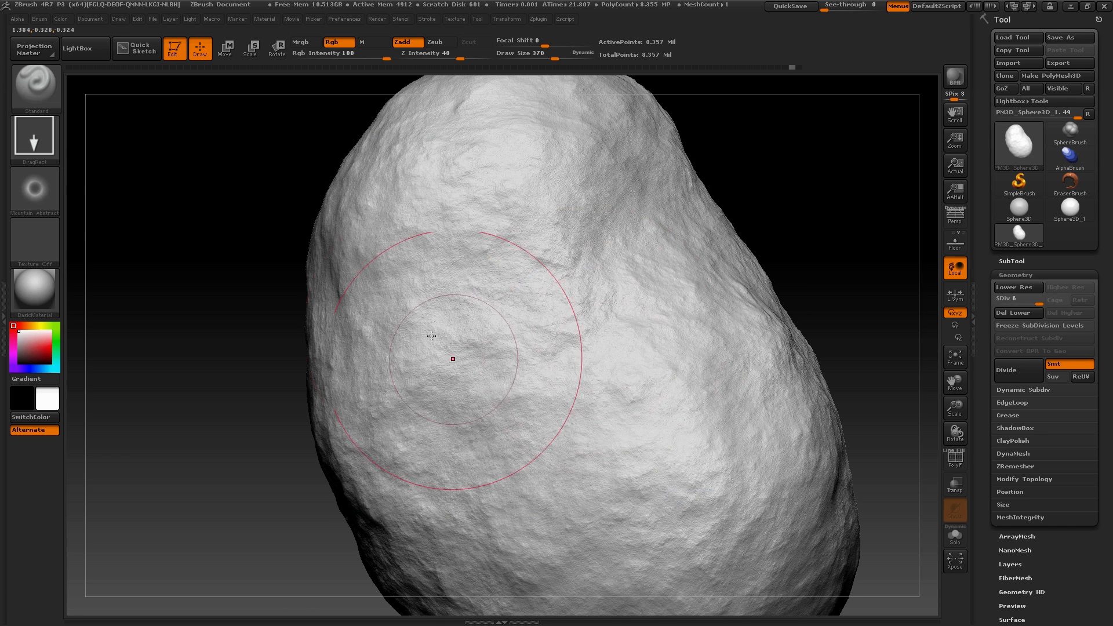
# Stamp a large, a medium and a small crater close together on the asteroid's surface
pyautogui.moveTo(541, 414); pyautogui.dragTo(588, 517)
pyautogui.moveTo(818, 215)
pyautogui.mouseDown()
pyautogui.moveTo(823, 182)
pyautogui.moveTo(808, 306)
pyautogui.moveTo(667, 291)
pyautogui.mouseUp()
pyautogui.moveTo(603, 353); pyautogui.dragTo(680, 417)
pyautogui.moveTo(800, 192); pyautogui.dragTo(406, 174)
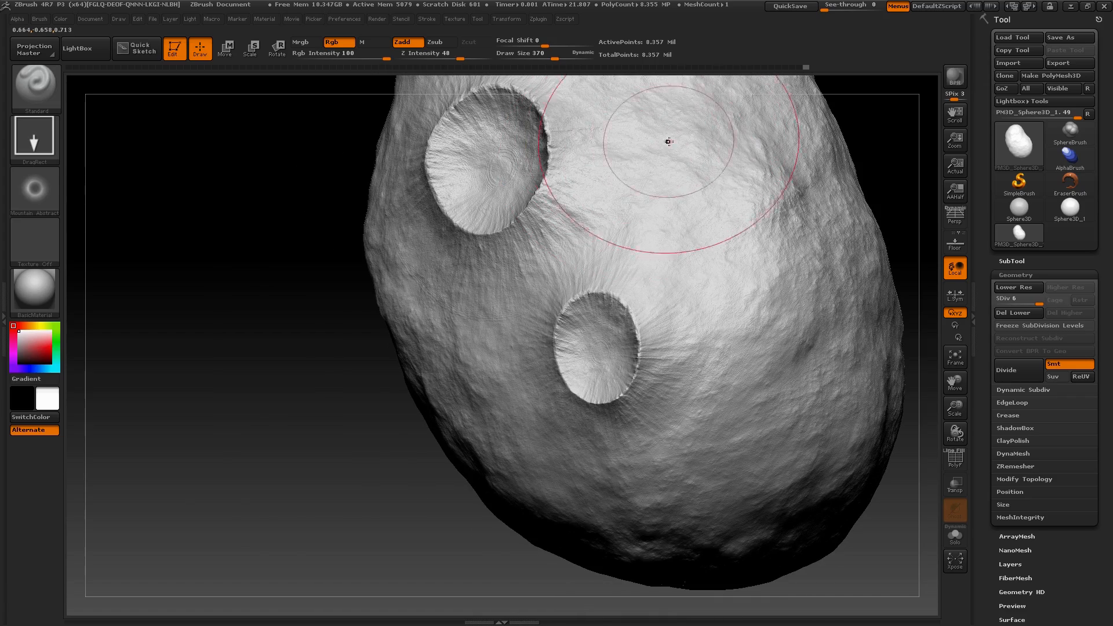
pyautogui.moveTo(667, 140); pyautogui.dragTo(674, 172)
# Try to stamp a fourth crater on the flank below the large crater, and undo it
pyautogui.moveTo(239, 350)
pyautogui.mouseDown()
pyautogui.moveTo(257, 331)
pyautogui.moveTo(255, 358)
pyautogui.mouseUp()
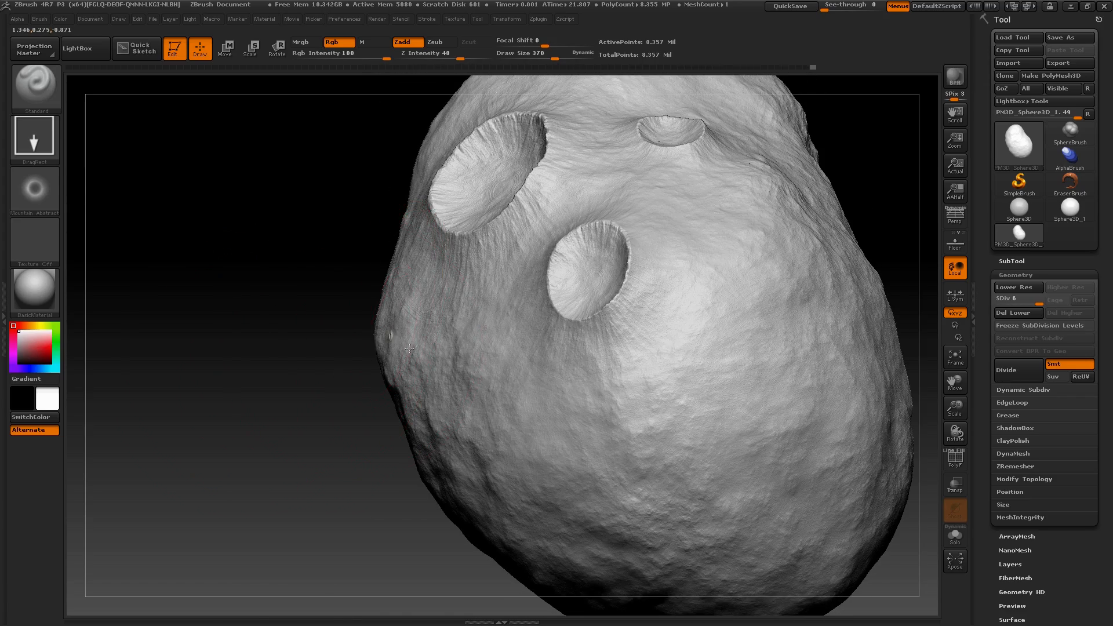
pyautogui.moveTo(306, 429); pyautogui.dragTo(350, 418)
pyautogui.moveTo(316, 380); pyautogui.dragTo(405, 345)
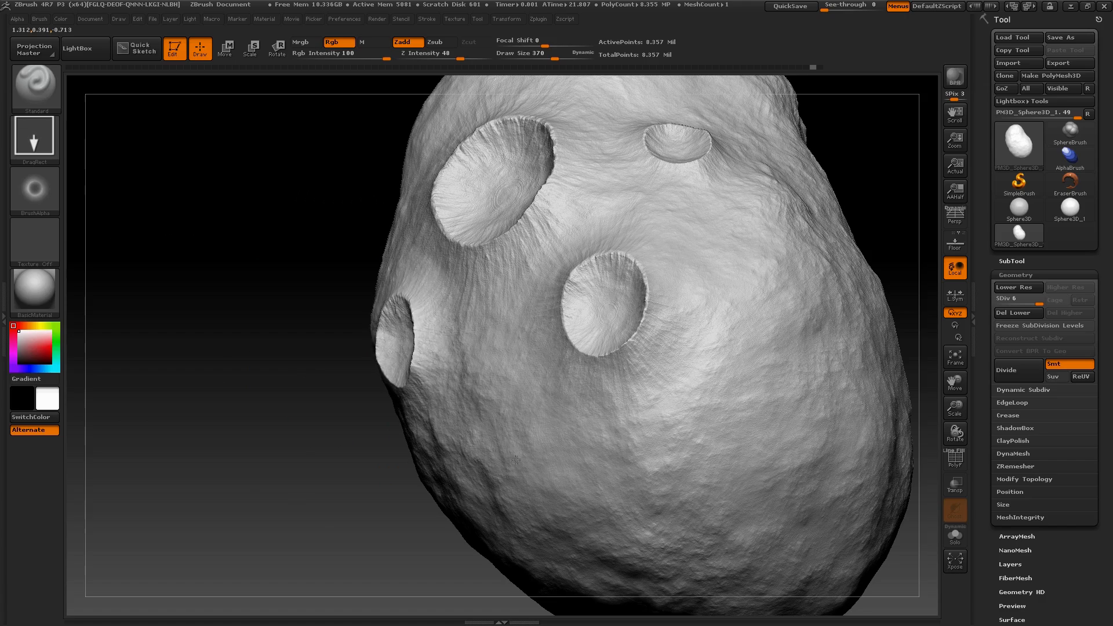
pyautogui.moveTo(304, 443); pyautogui.dragTo(419, 424)
pyautogui.moveTo(249, 479); pyautogui.dragTo(199, 498)
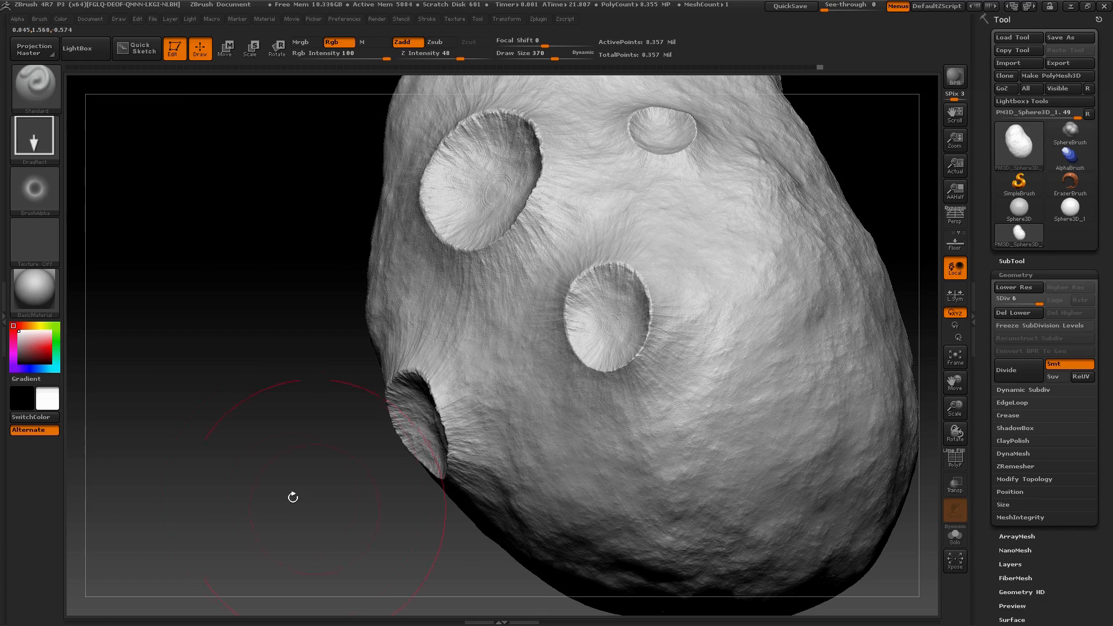
pyautogui.moveTo(293, 497); pyautogui.dragTo(347, 464)
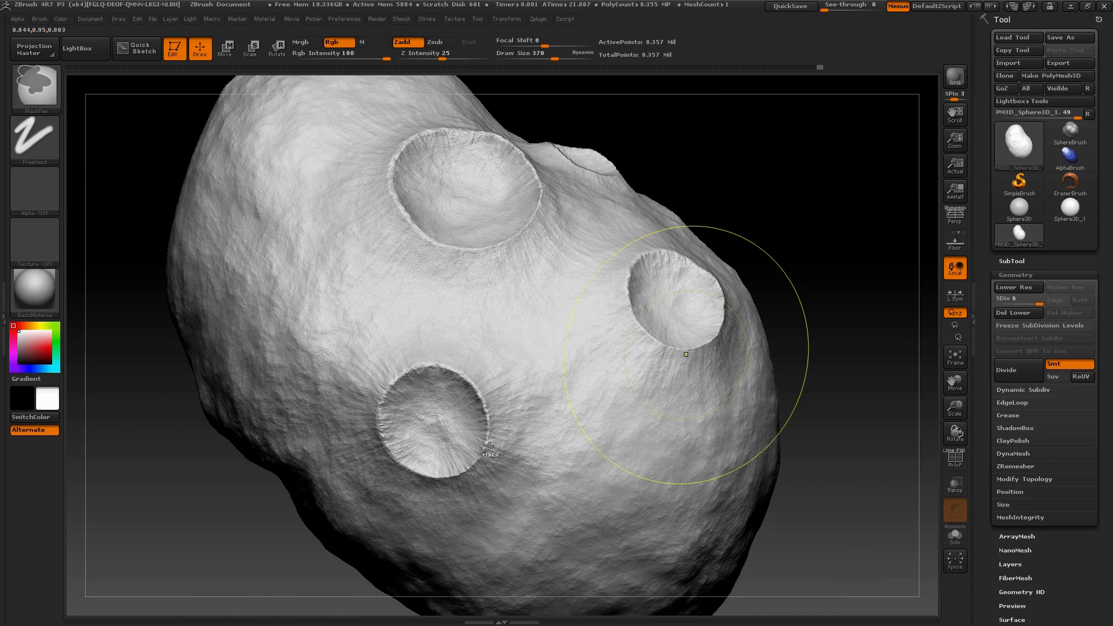
pyautogui.hotkey('ctrl', 'z')
# Try to stamp a smaller fourth crater beside the medium one, and undo it
pyautogui.moveTo(848, 417); pyautogui.dragTo(445, 420)
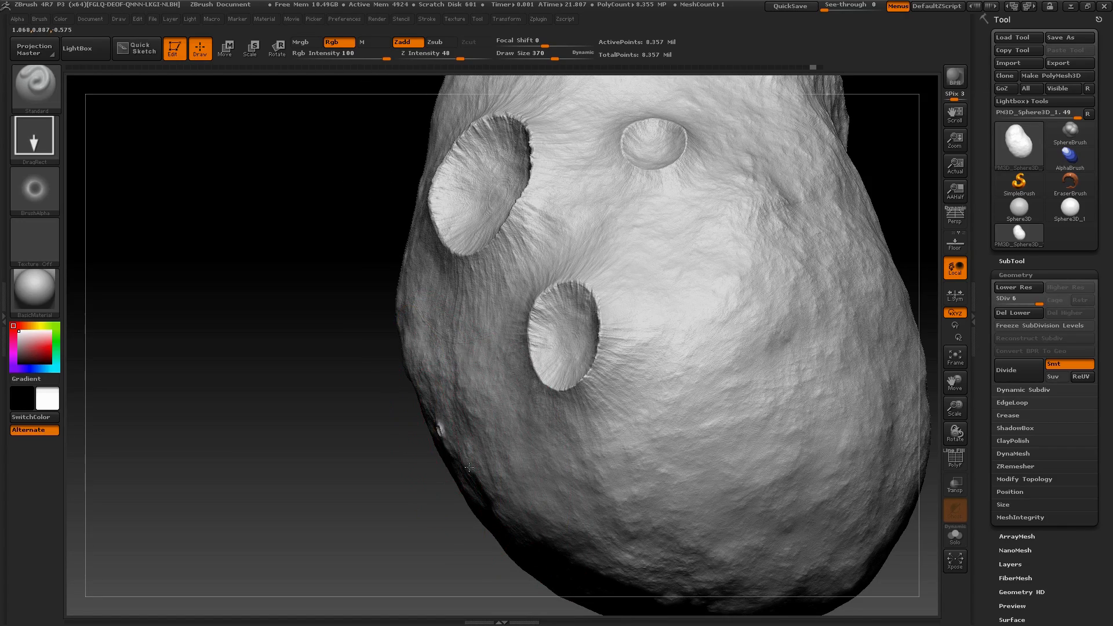
pyautogui.moveTo(506, 576)
pyautogui.mouseDown()
pyautogui.moveTo(572, 551)
pyautogui.moveTo(609, 475)
pyautogui.moveTo(571, 507)
pyautogui.mouseUp()
pyautogui.moveTo(872, 348); pyautogui.dragTo(509, 396)
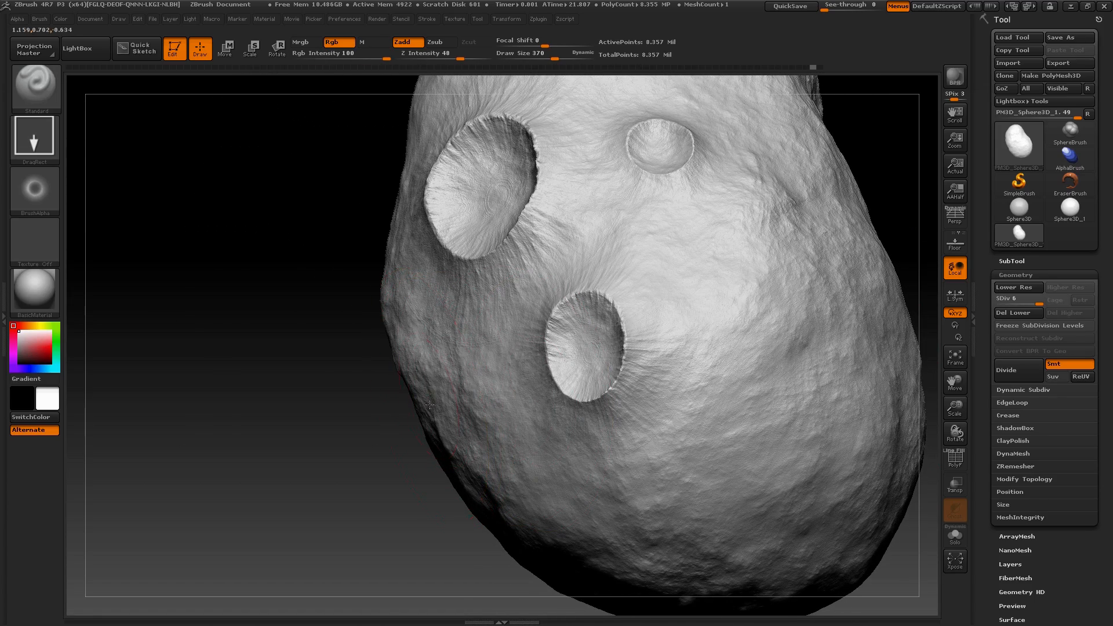
pyautogui.moveTo(312, 519)
pyautogui.mouseDown()
pyautogui.moveTo(383, 510)
pyautogui.moveTo(435, 406)
pyautogui.moveTo(499, 458)
pyautogui.mouseUp()
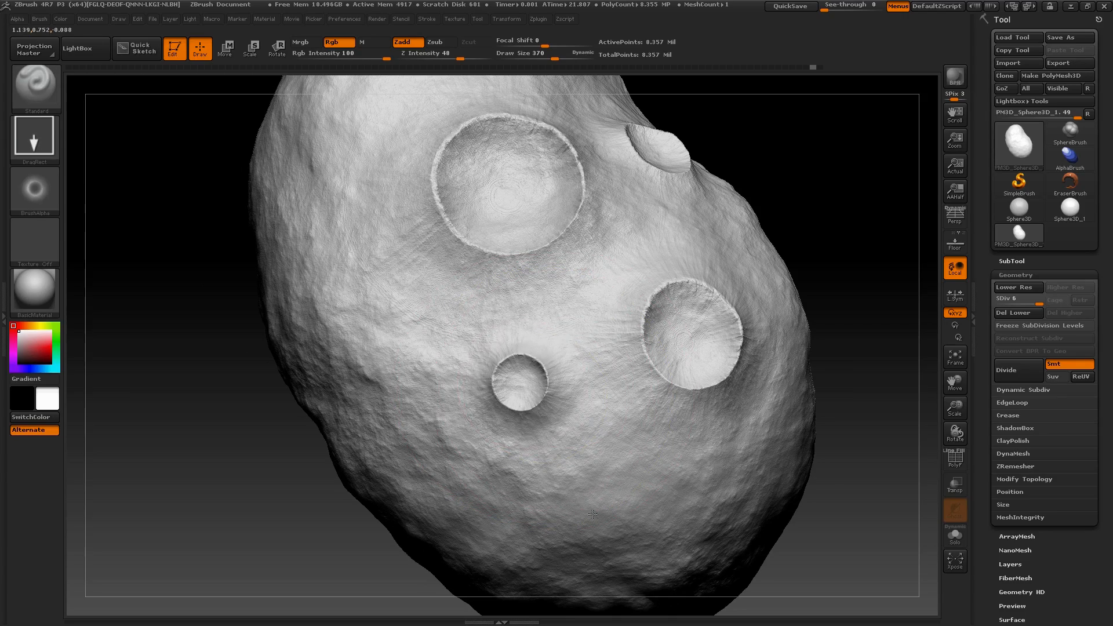
pyautogui.moveTo(593, 515); pyautogui.dragTo(579, 507)
pyautogui.hotkey('ctrl', 'z')
# Try stamping a small crater on the flank below the large one, check it from several sides, and undo it
pyautogui.moveTo(882, 441)
pyautogui.mouseDown()
pyautogui.moveTo(808, 459)
pyautogui.moveTo(506, 452)
pyautogui.mouseUp()
pyautogui.moveTo(542, 588); pyautogui.dragTo(454, 506)
pyautogui.moveTo(767, 231); pyautogui.dragTo(667, 323)
pyautogui.moveTo(872, 256); pyautogui.dragTo(795, 359)
pyautogui.moveTo(400, 480)
pyautogui.mouseDown()
pyautogui.moveTo(358, 474)
pyautogui.moveTo(373, 423)
pyautogui.mouseUp()
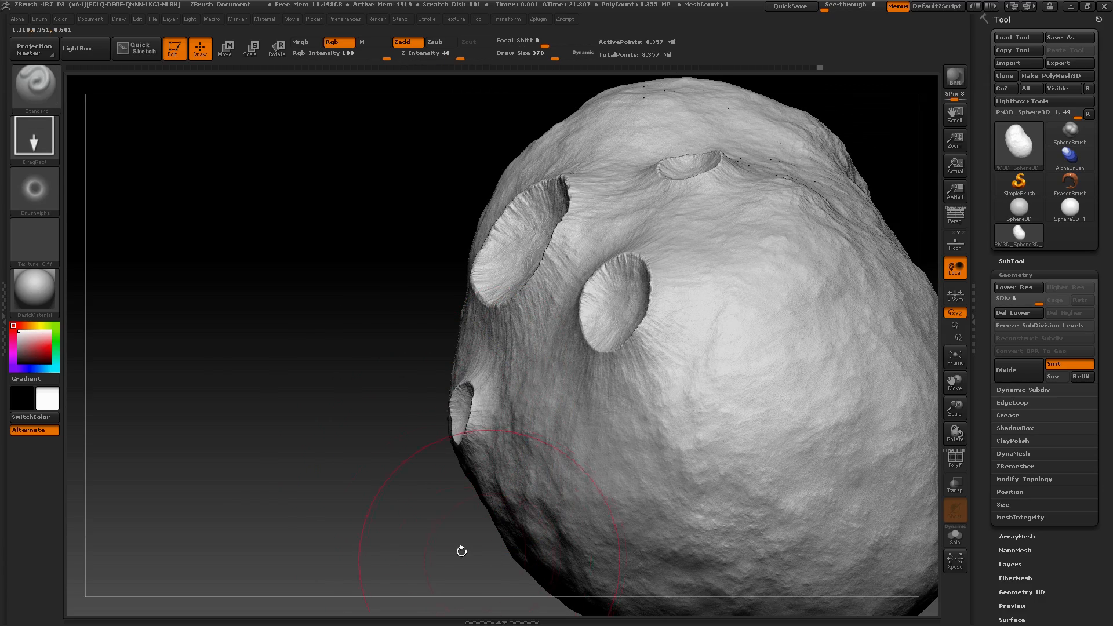
pyautogui.moveTo(462, 551)
pyautogui.mouseDown()
pyautogui.moveTo(383, 483)
pyautogui.moveTo(415, 464)
pyautogui.moveTo(439, 425)
pyautogui.mouseUp()
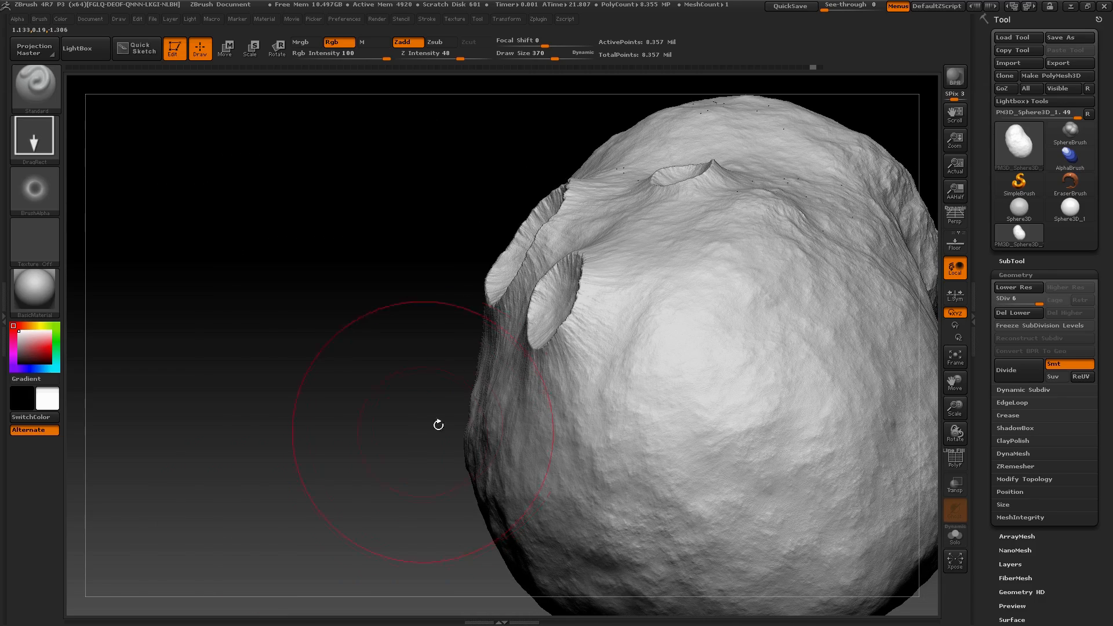
pyautogui.moveTo(351, 494); pyautogui.dragTo(376, 488)
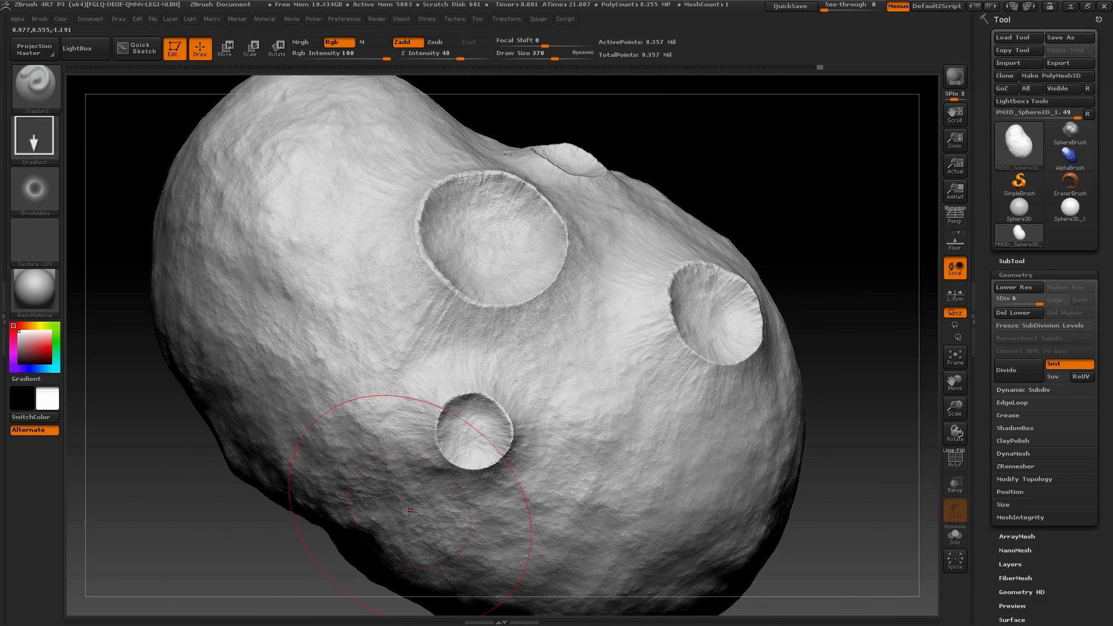
pyautogui.moveTo(796, 237)
pyautogui.mouseDown()
pyautogui.moveTo(745, 264)
pyautogui.moveTo(676, 238)
pyautogui.mouseUp()
# Try to stamp a crater above the large one, next to the small crater, and undo it
pyautogui.moveTo(544, 106); pyautogui.dragTo(562, 319)
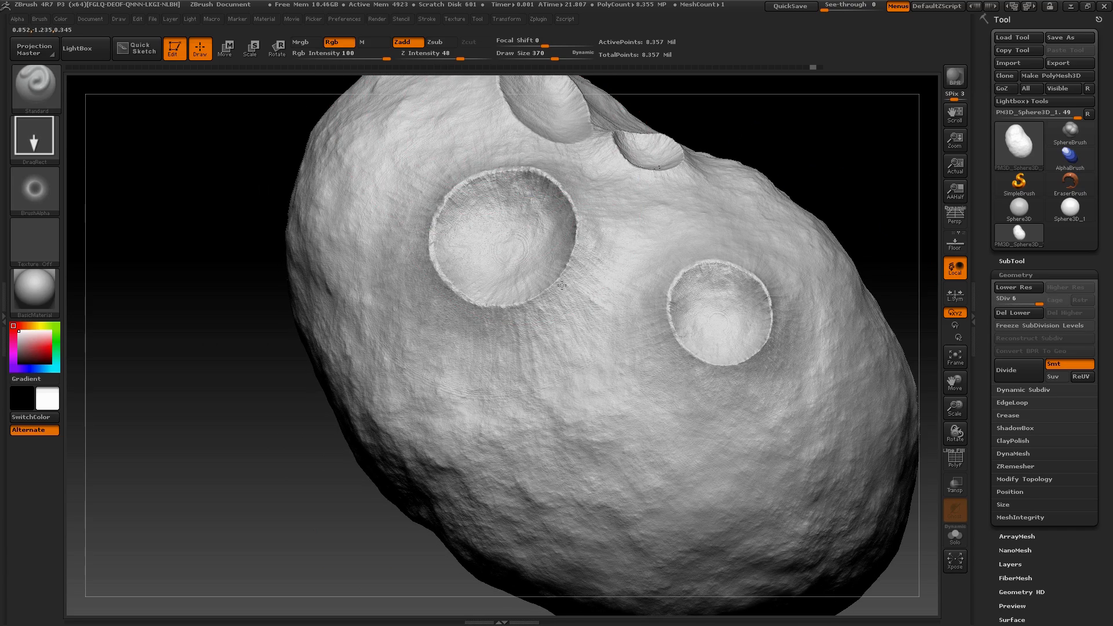
pyautogui.moveTo(793, 115); pyautogui.dragTo(754, 470)
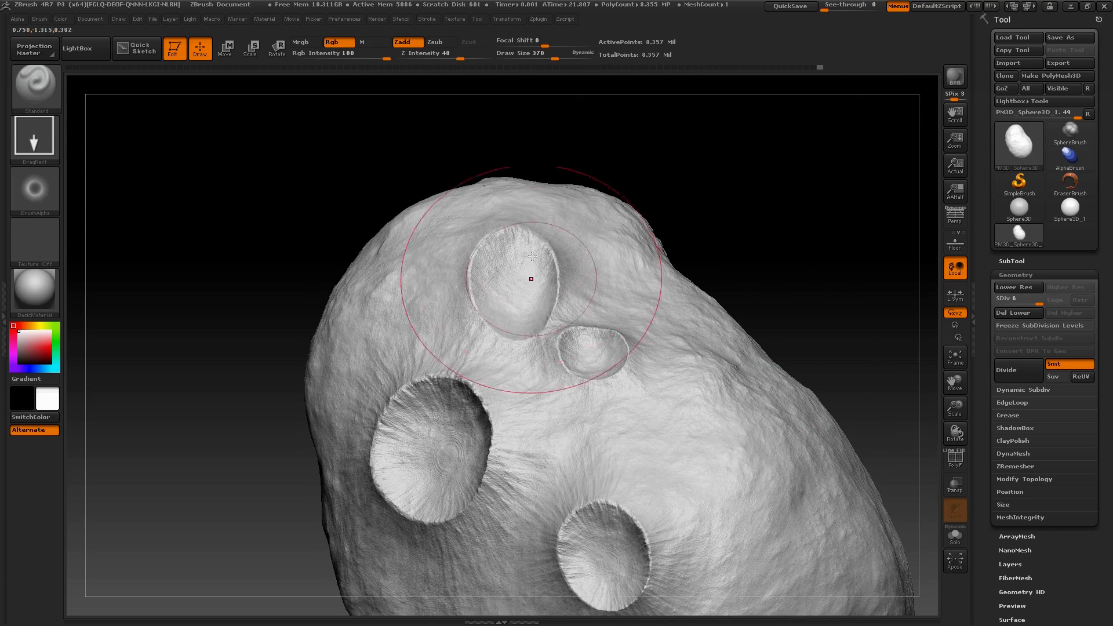
pyautogui.hotkey('ctrl', 'z')
pyautogui.keyDown('alt'); pyautogui.moveTo(771, 233); pyautogui.dragTo(748, 130); pyautogui.keyUp('alt')
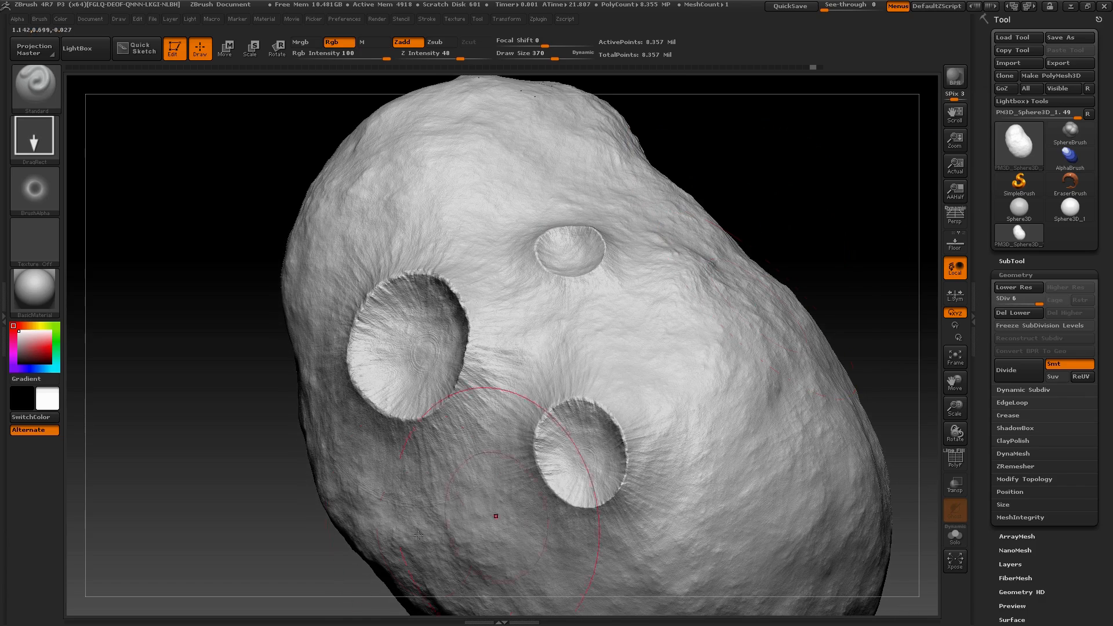
# Try stamping a small crater and a wider, shallower one at lower Z Intensity below the large crater, and undo both
pyautogui.moveTo(245, 550)
pyautogui.mouseDown()
pyautogui.moveTo(318, 469)
pyautogui.moveTo(313, 498)
pyautogui.mouseUp()
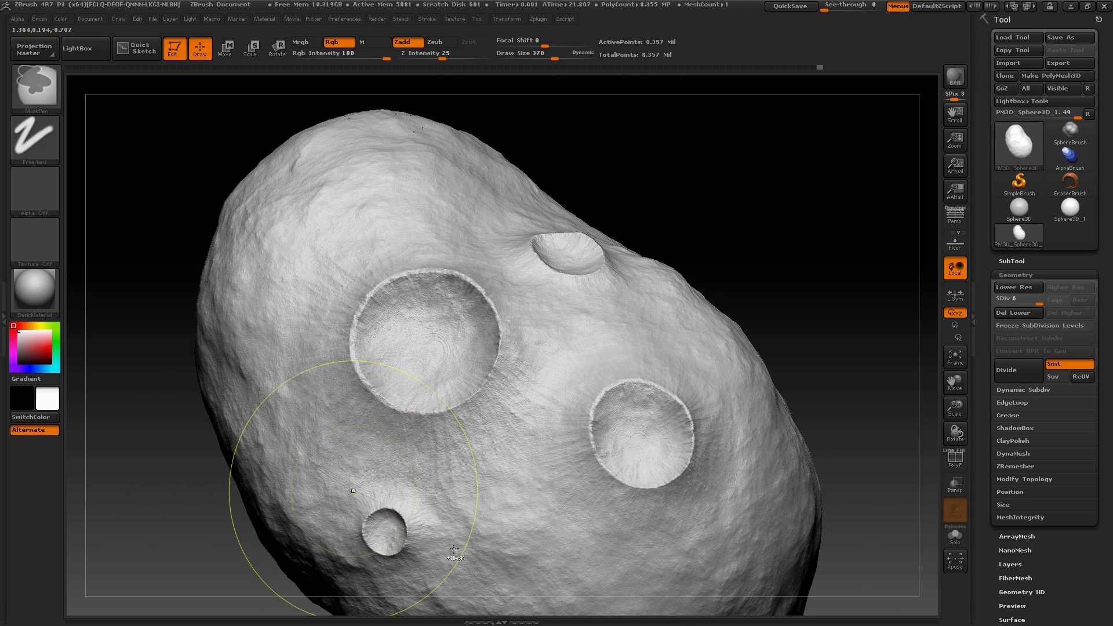
pyautogui.hotkey('ctrl', 'z')
pyautogui.moveTo(460, 58); pyautogui.dragTo(443, 58)
pyautogui.keyDown('alt'); pyautogui.moveTo(589, 127); pyautogui.dragTo(560, 41); pyautogui.keyUp('alt')
pyautogui.moveTo(436, 497); pyautogui.dragTo(482, 542)
pyautogui.moveTo(585, 624)
pyautogui.mouseDown()
pyautogui.moveTo(556, 272)
pyautogui.moveTo(458, 215)
pyautogui.mouseUp()
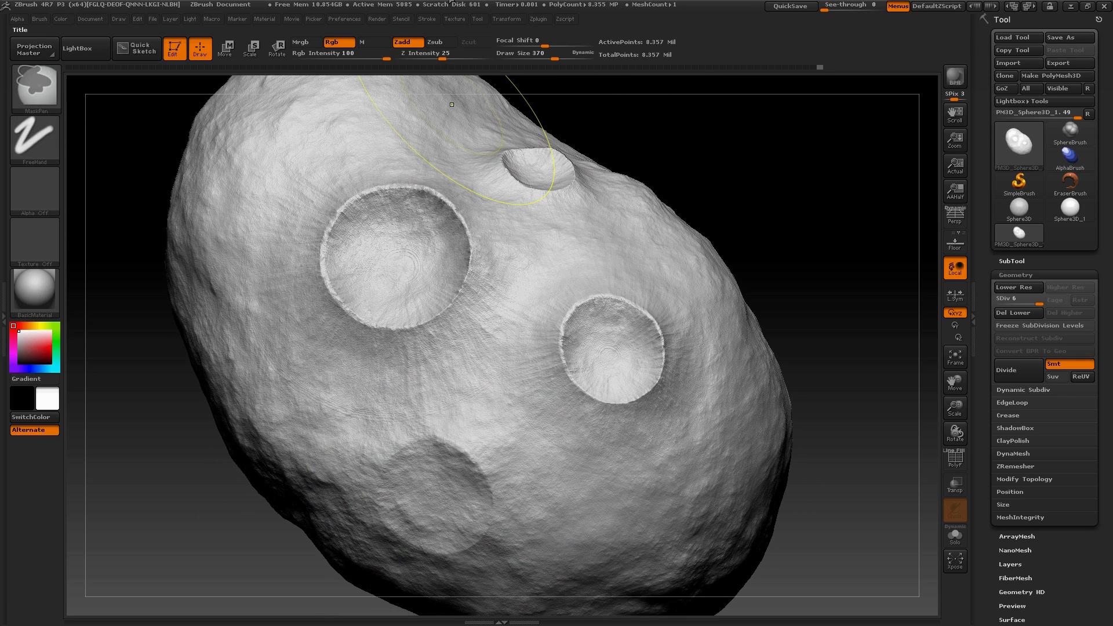
pyautogui.hotkey('ctrl', 'z')
# Set Z Intensity to 32 and stamp a wide, shallow crater on the flank below the large crater
pyautogui.moveTo(450, 59); pyautogui.dragTo(449, 59)
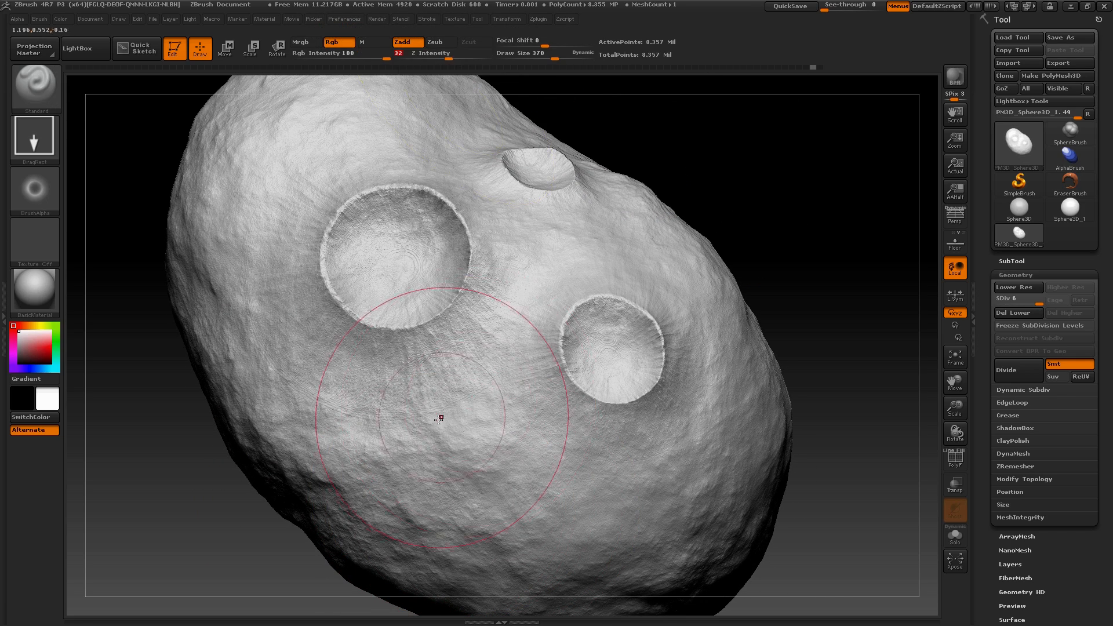
pyautogui.moveTo(452, 475); pyautogui.dragTo(866, 625)
pyautogui.moveTo(864, 385)
pyautogui.mouseDown()
pyautogui.moveTo(774, 374)
pyautogui.moveTo(867, 379)
pyautogui.mouseUp()
pyautogui.moveTo(792, 276)
pyautogui.keyDown('alt'); pyautogui.mouseDown()
pyautogui.moveTo(702, 270)
pyautogui.moveTo(584, 298)
pyautogui.mouseUp(); pyautogui.keyUp('alt')
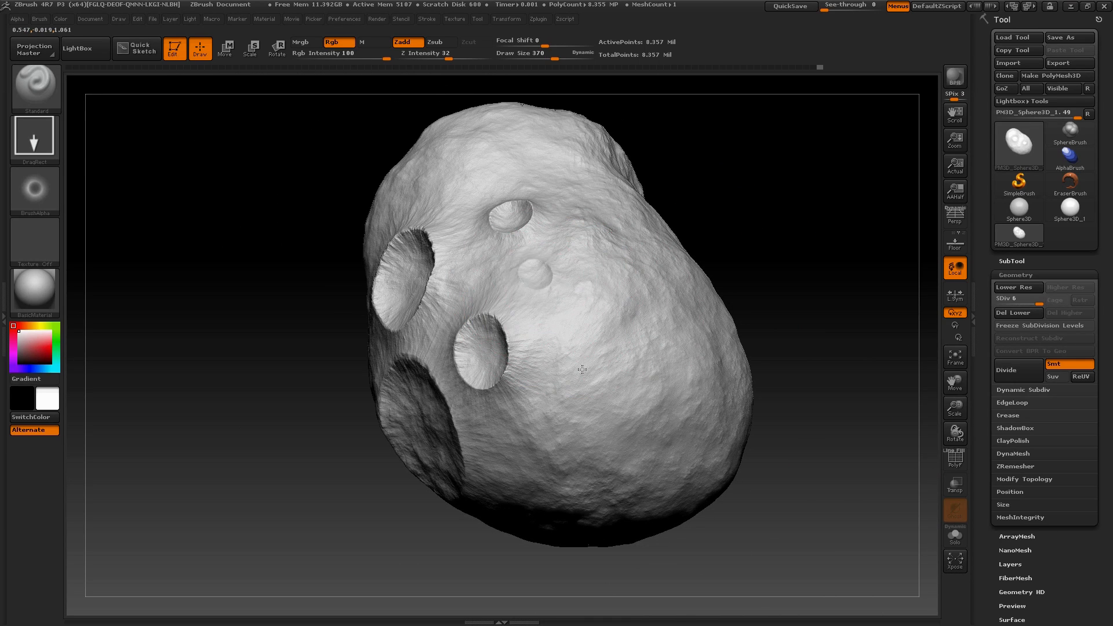
# Try to stamp two shallow craters on the smooth area beside the medium crater, and undo them
pyautogui.moveTo(593, 396); pyautogui.dragTo(628, 410)
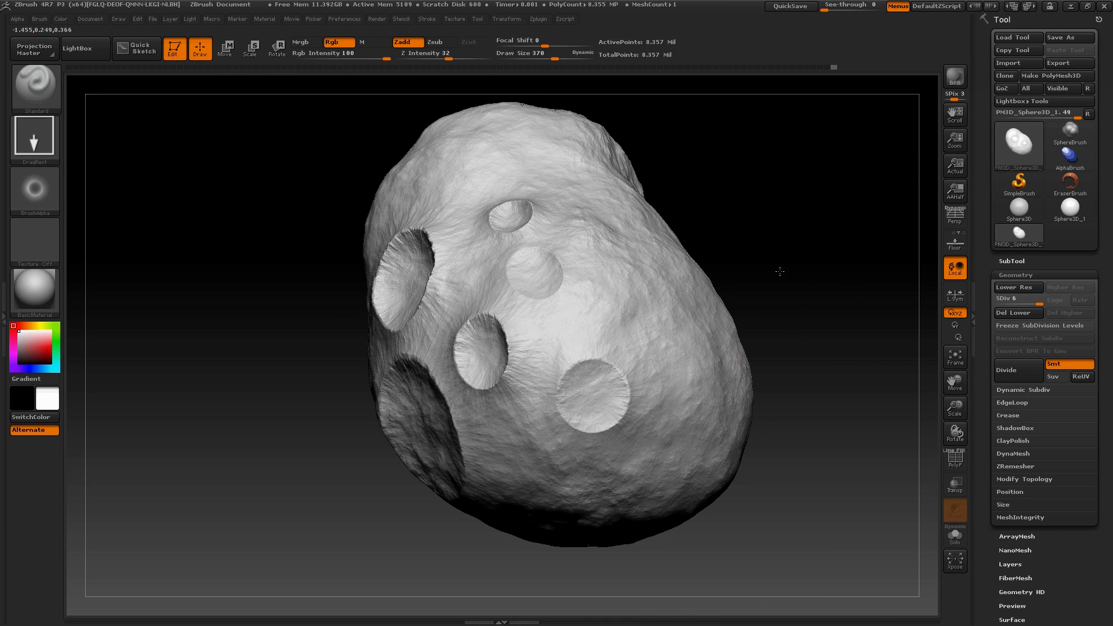
pyautogui.moveTo(780, 272); pyautogui.dragTo(791, 257)
pyautogui.press('ctrl')
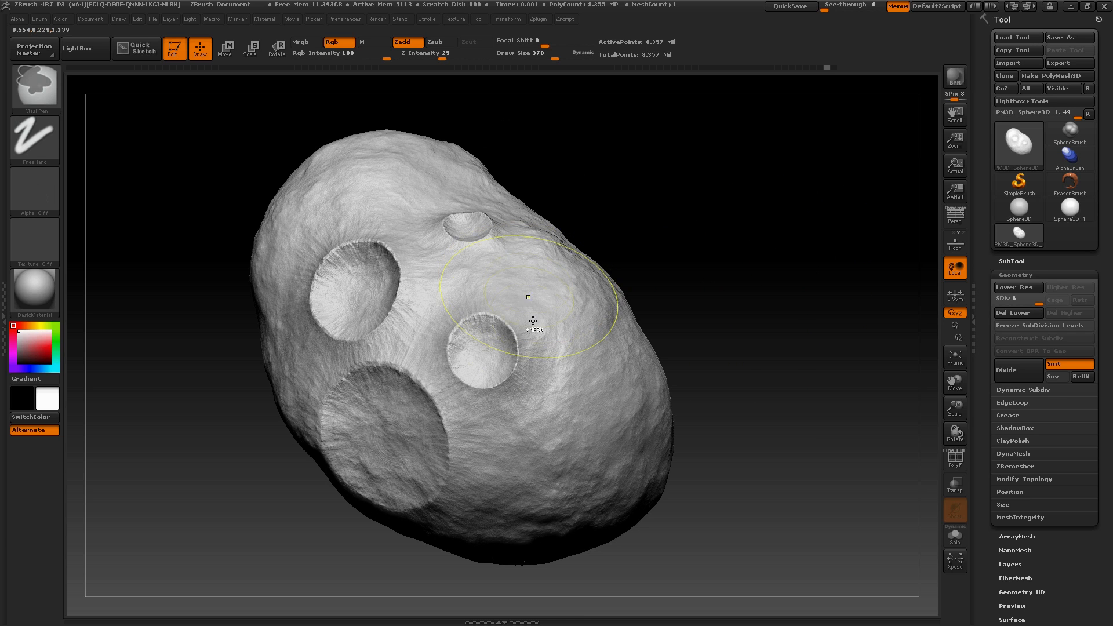
# Import Mountain Abstract 09 from the Mountain Kit Abstract folder as the brush alpha
pyautogui.moveTo(734, 320); pyautogui.dragTo(75, 174)
pyautogui.click(23, 190)
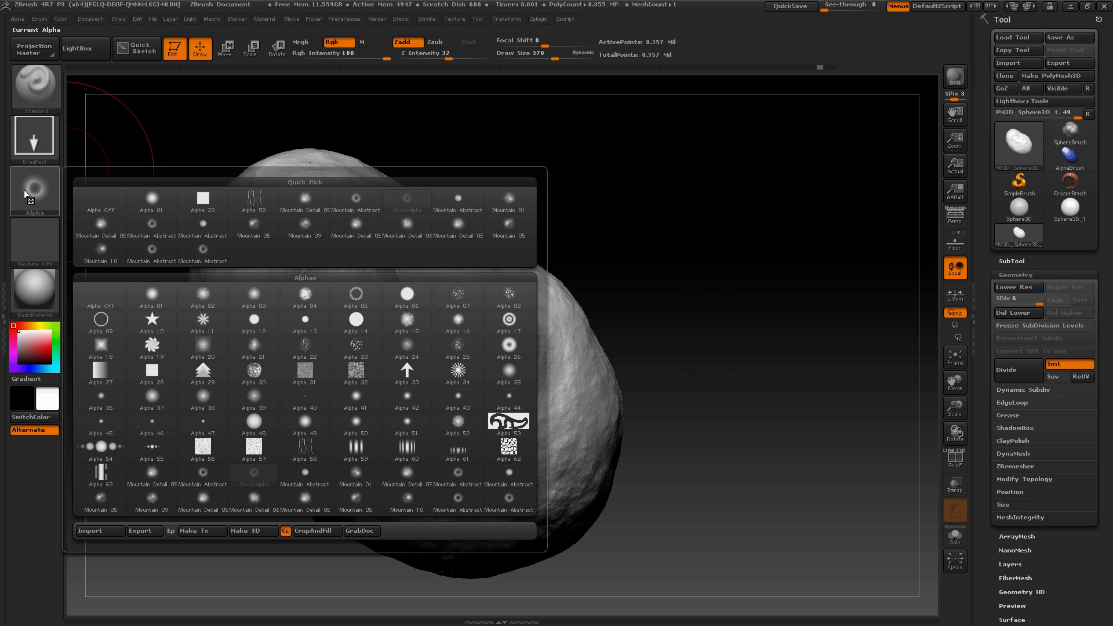
pyautogui.click(98, 530)
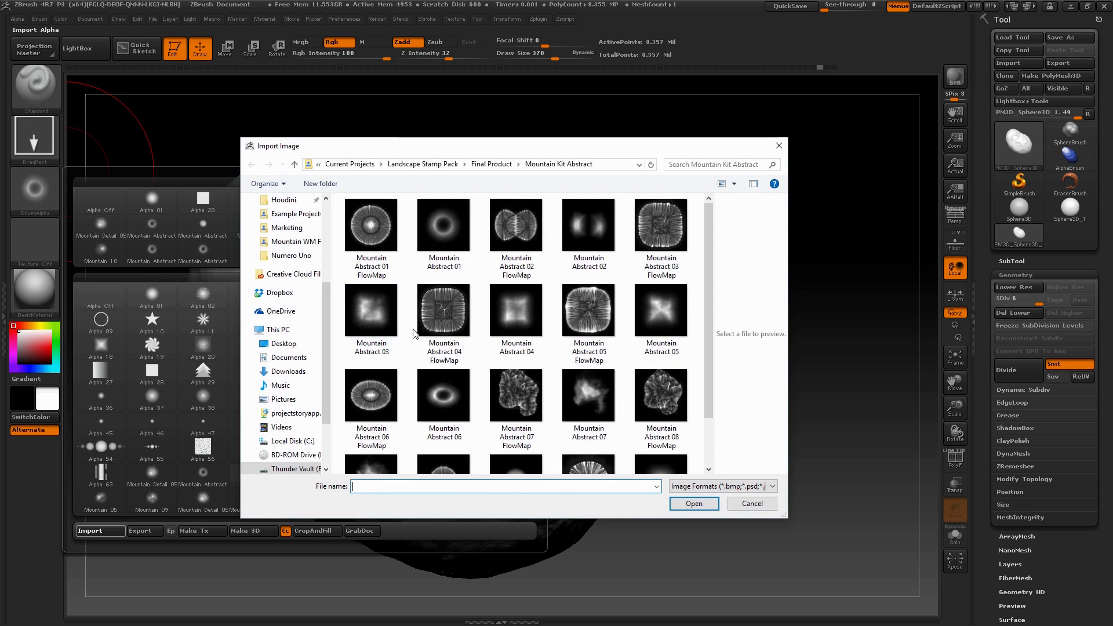
pyautogui.click(516, 417)
pyautogui.click(673, 502)
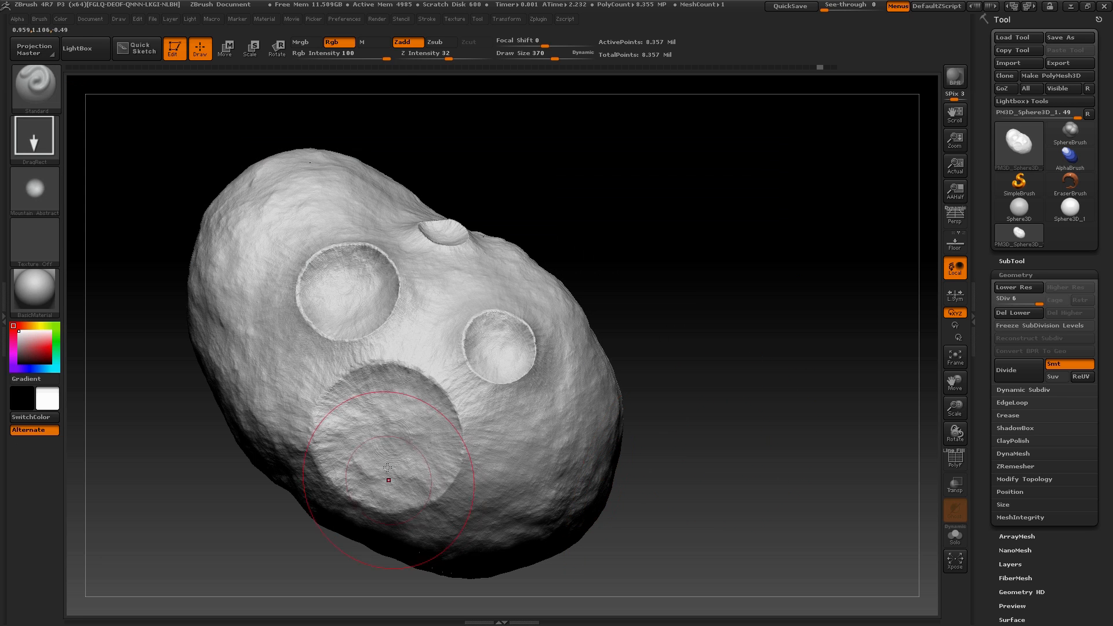
# Set Z Intensity to 37 and hollow out the wide, shallow crater and the large crater above it with the imported alpha
pyautogui.moveTo(449, 55); pyautogui.dragTo(453, 55)
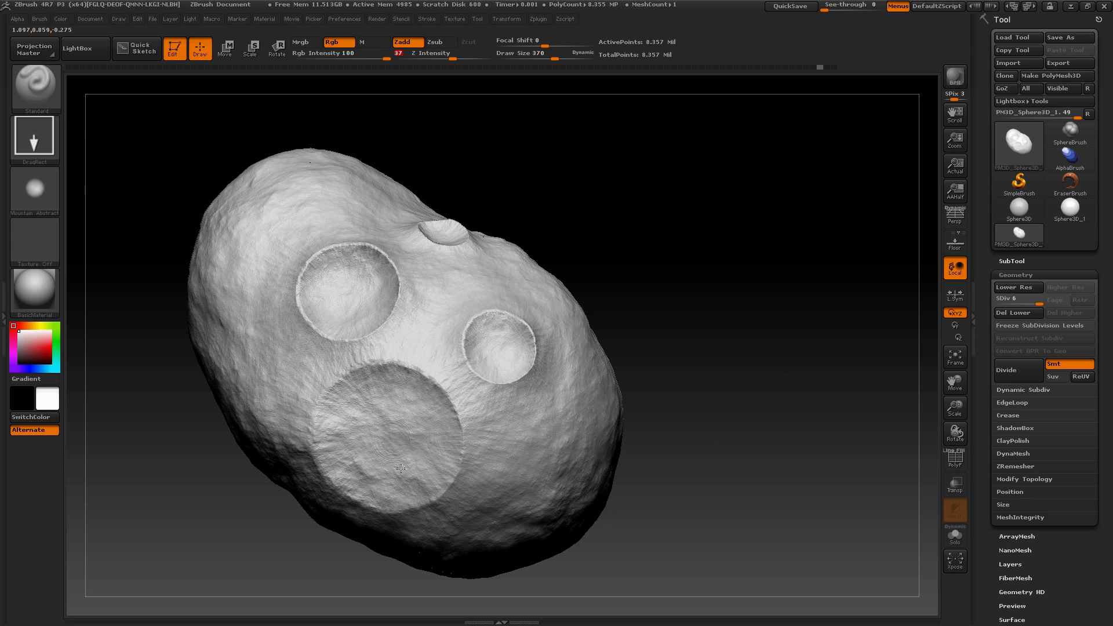
pyautogui.moveTo(401, 468); pyautogui.dragTo(336, 503)
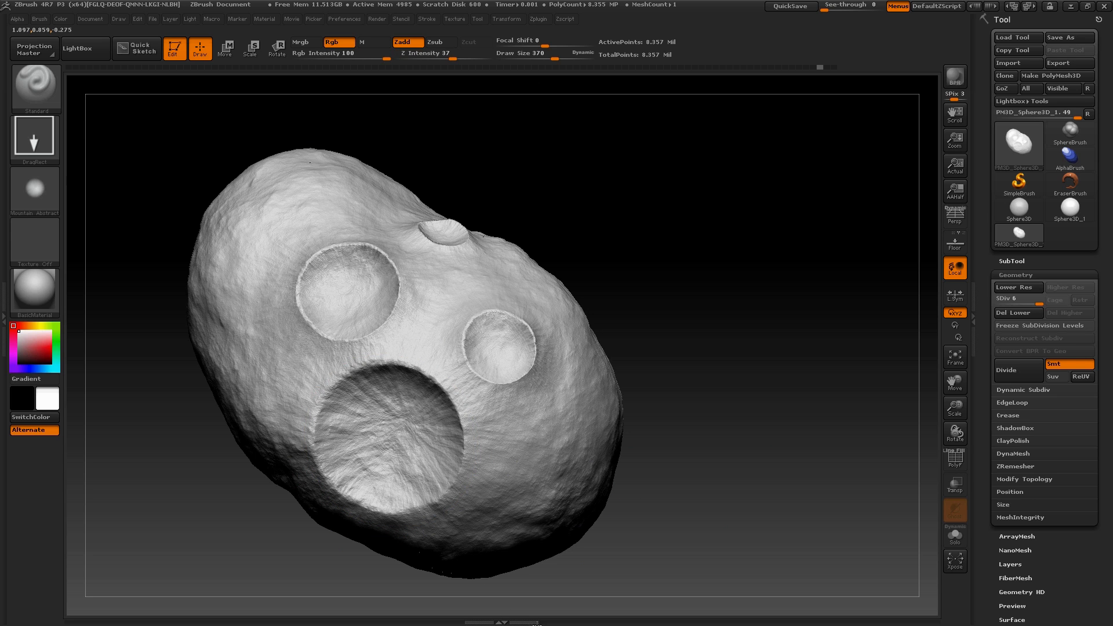
pyautogui.moveTo(354, 302); pyautogui.dragTo(400, 339)
pyautogui.hotkey('ctrl', 'z')
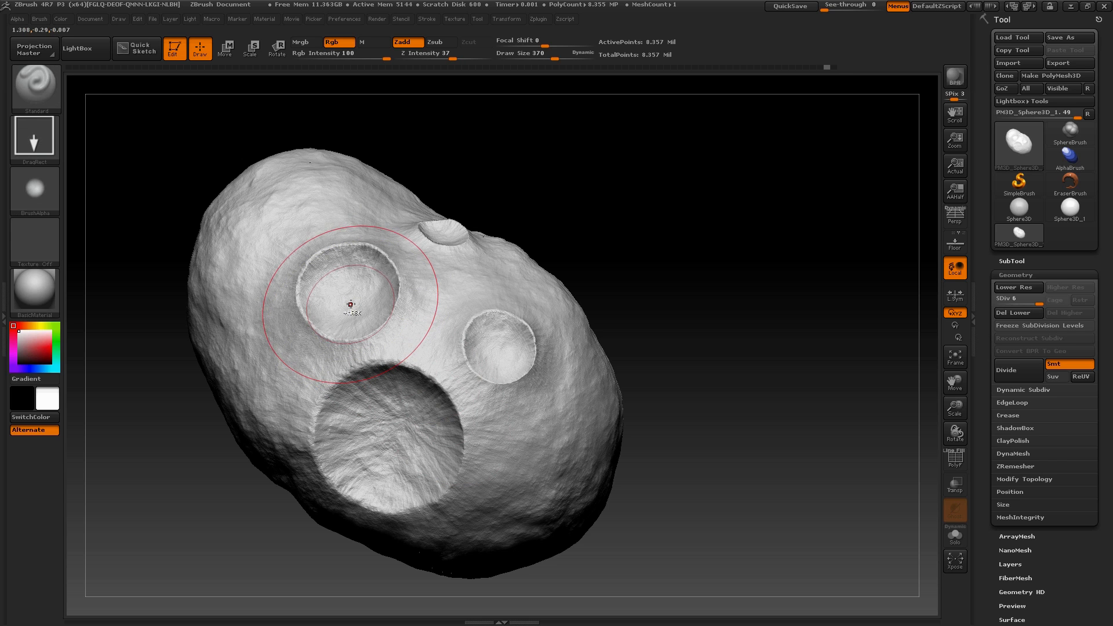
pyautogui.hotkey('ctrl', 'shift', 'z')
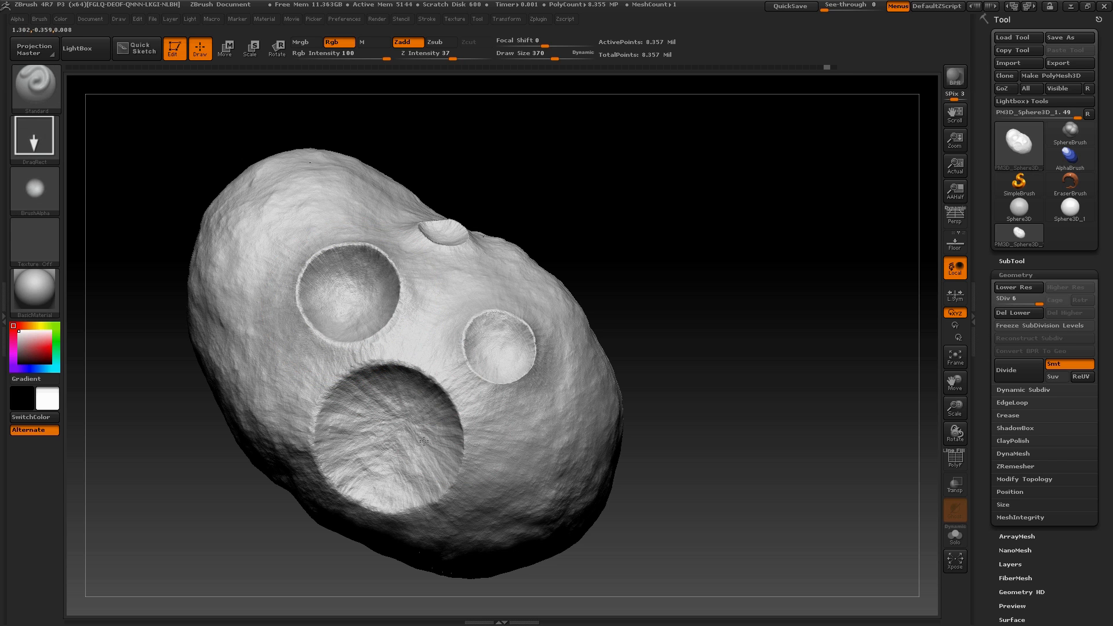
pyautogui.press('ctrl')
pyautogui.moveTo(582, 191)
pyautogui.mouseDown()
pyautogui.moveTo(581, 236)
pyautogui.moveTo(557, 238)
pyautogui.mouseUp()
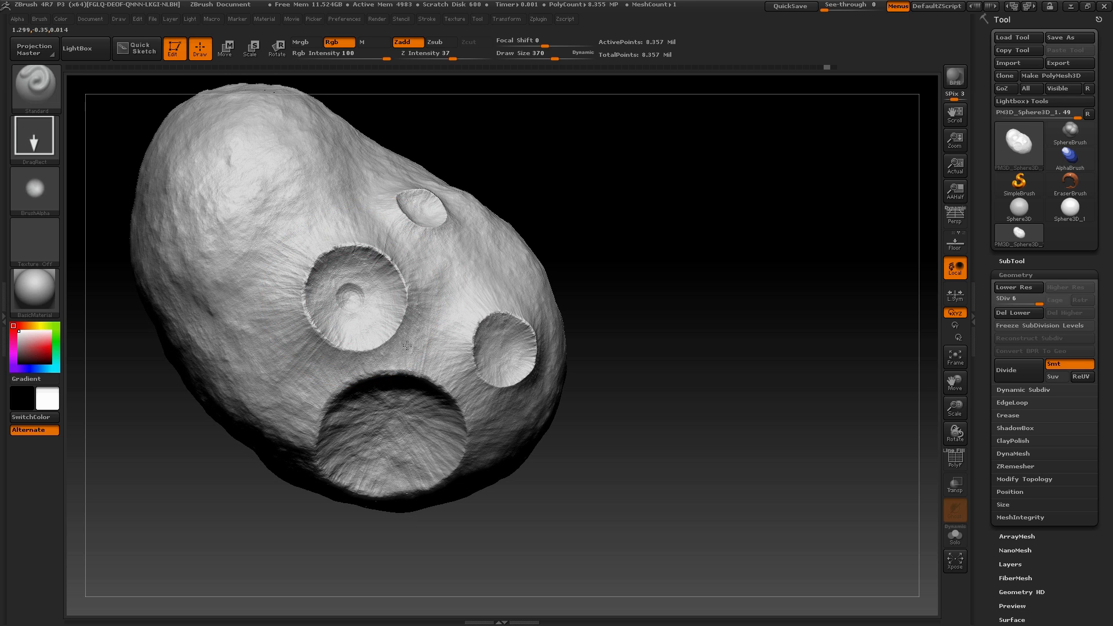
pyautogui.moveTo(407, 347); pyautogui.dragTo(485, 385)
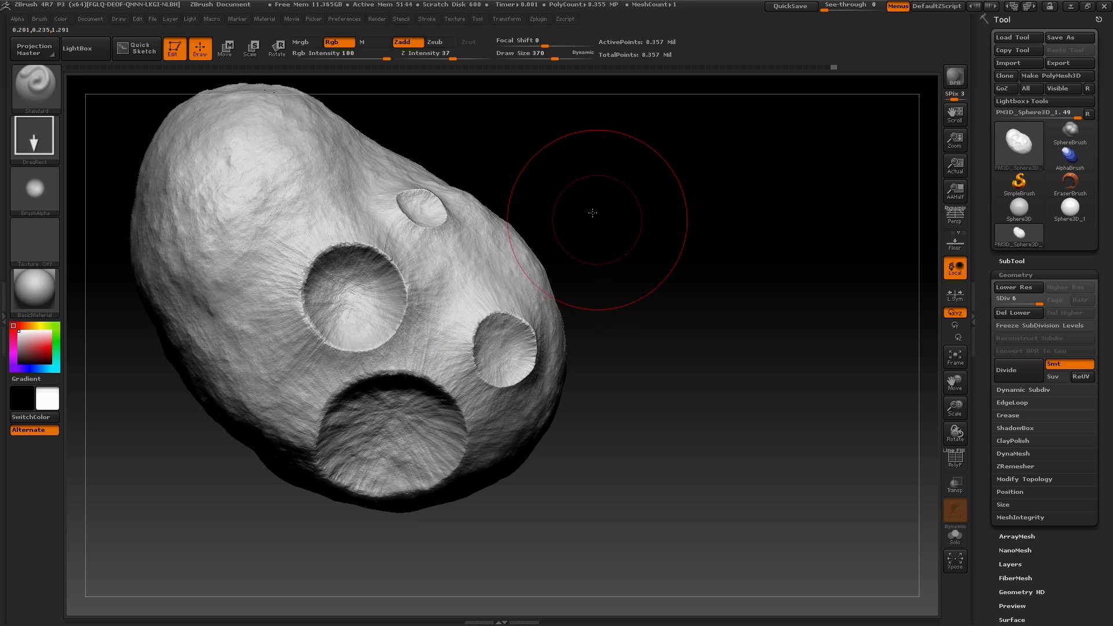
# Try to deepen the medium crater with the same alpha and intensity, and undo it
pyautogui.moveTo(593, 212); pyautogui.dragTo(574, 207)
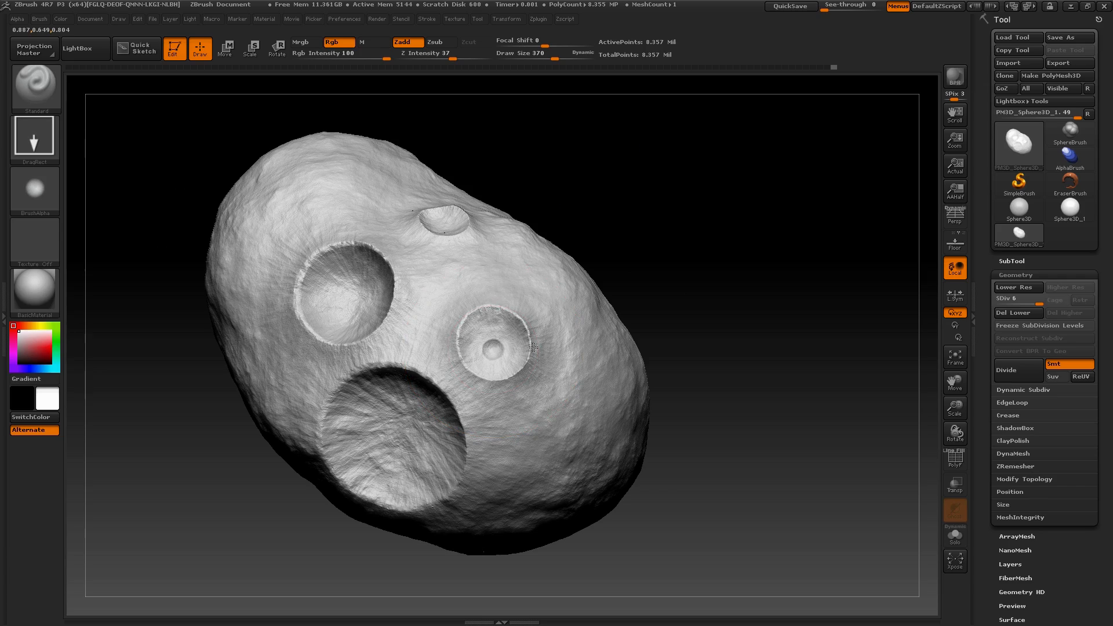
pyautogui.moveTo(587, 335); pyautogui.dragTo(676, 419)
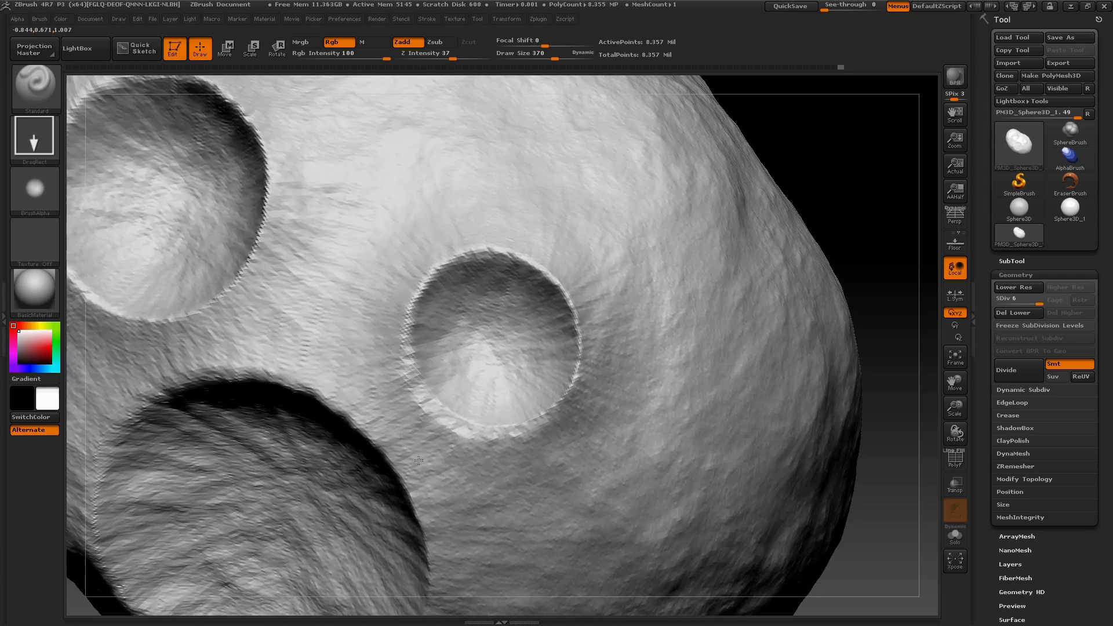
pyautogui.moveTo(801, 139); pyautogui.dragTo(722, 149)
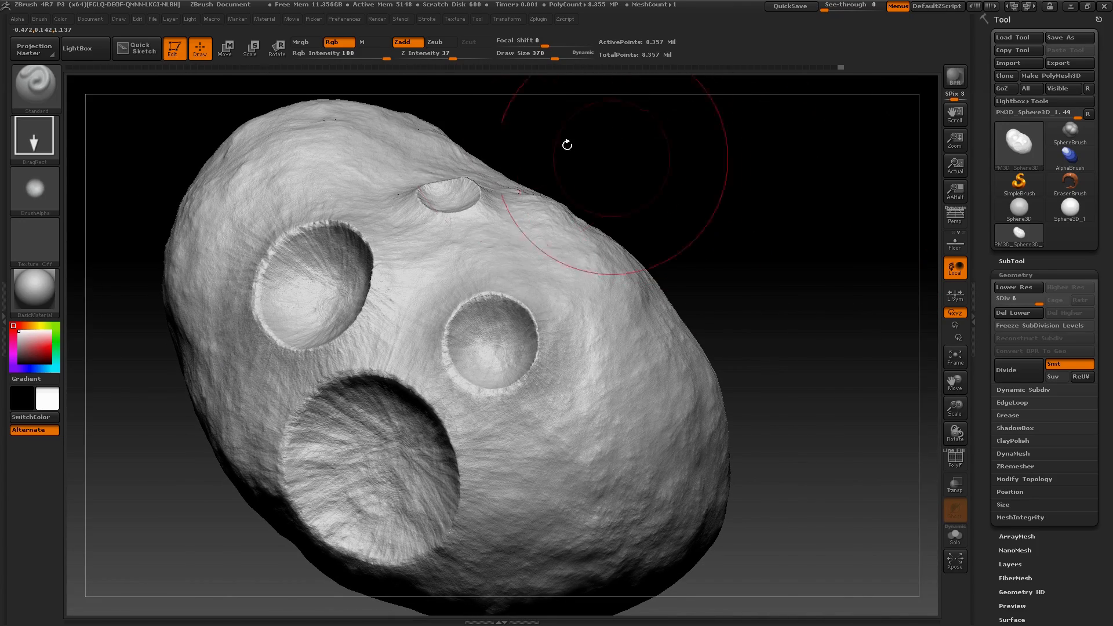
pyautogui.hotkey('ctrl', 'z')
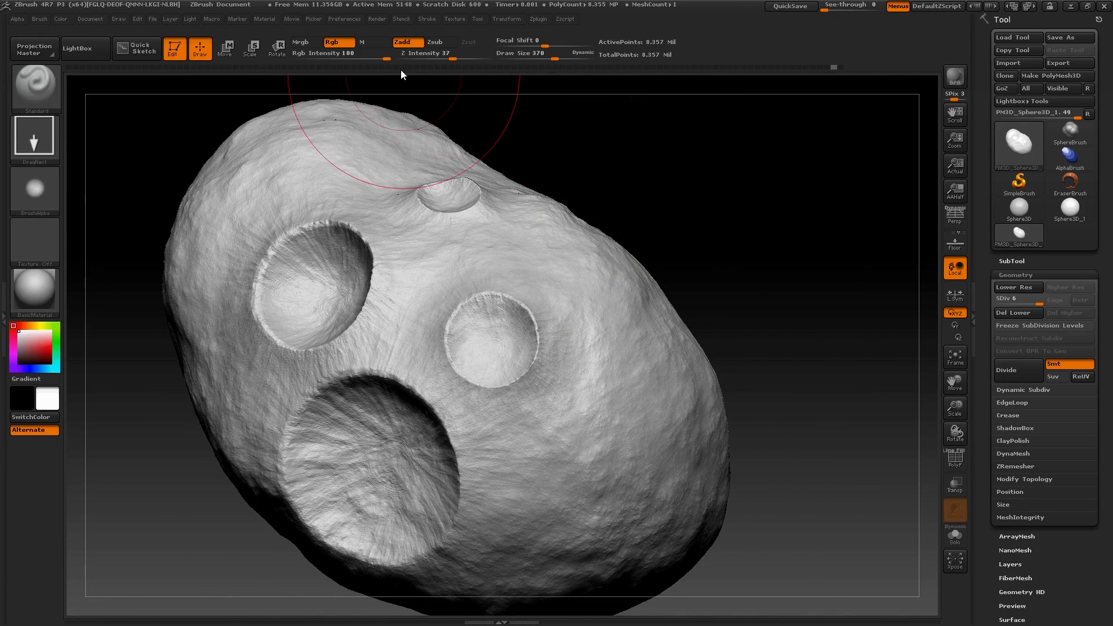
# Set Z Intensity to 21 and stamp inside the medium and small craters to deepen them
pyautogui.click(441, 56)
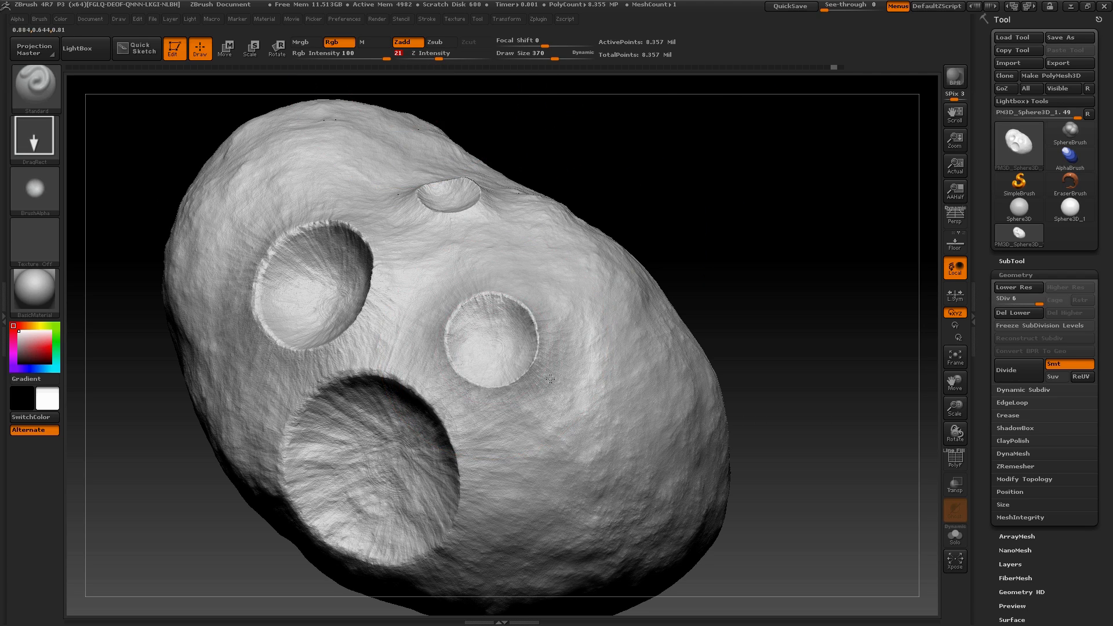
pyautogui.moveTo(738, 152)
pyautogui.mouseDown()
pyautogui.moveTo(721, 199)
pyautogui.moveTo(733, 274)
pyautogui.mouseUp()
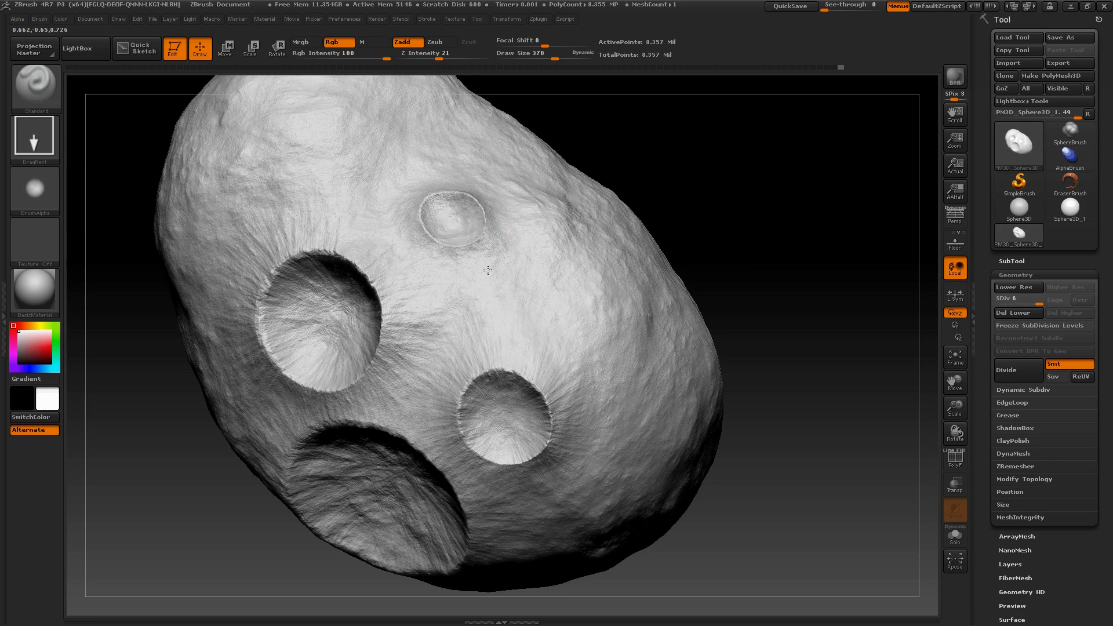
pyautogui.moveTo(731, 178); pyautogui.dragTo(747, 142)
# Set Z Intensity to 42 and stamp a large crater on the empty flank beside the existing group
pyautogui.moveTo(574, 151); pyautogui.dragTo(535, 243)
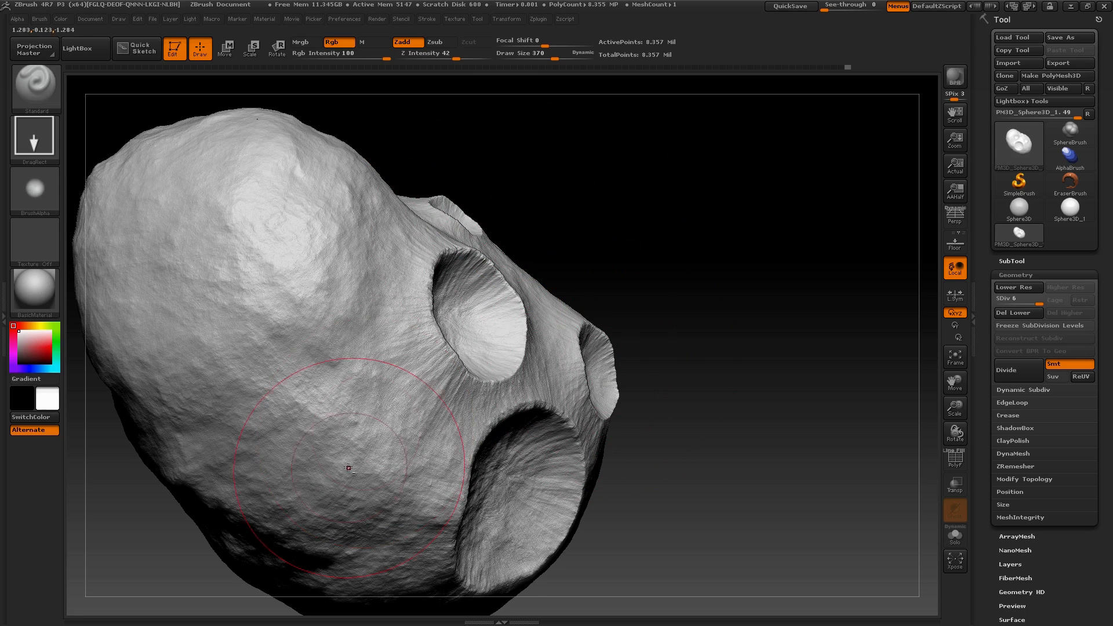
pyautogui.keyDown('alt'); pyautogui.moveTo(425, 427); pyautogui.dragTo(533, 438); pyautogui.keyUp('alt')
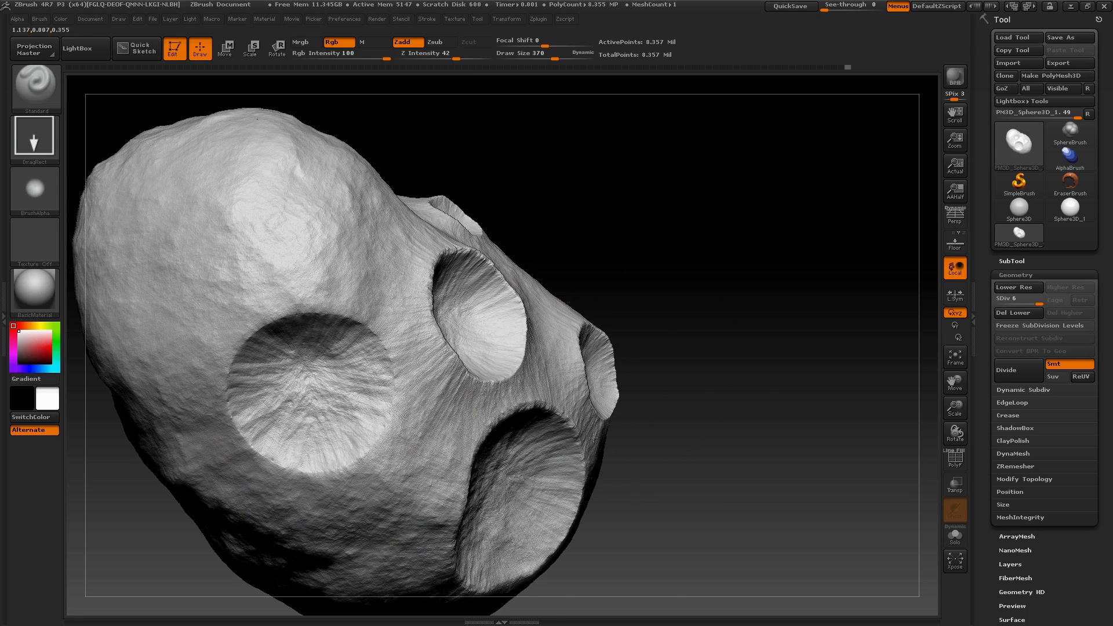
pyautogui.moveTo(667, 348); pyautogui.dragTo(586, 325)
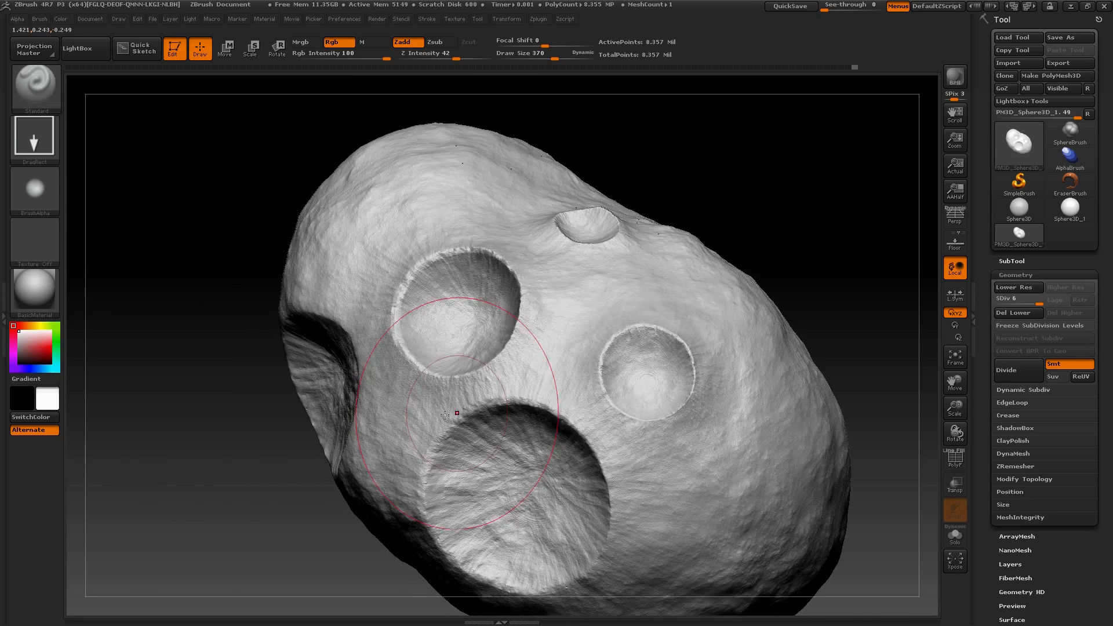
pyautogui.moveTo(215, 494); pyautogui.dragTo(224, 416)
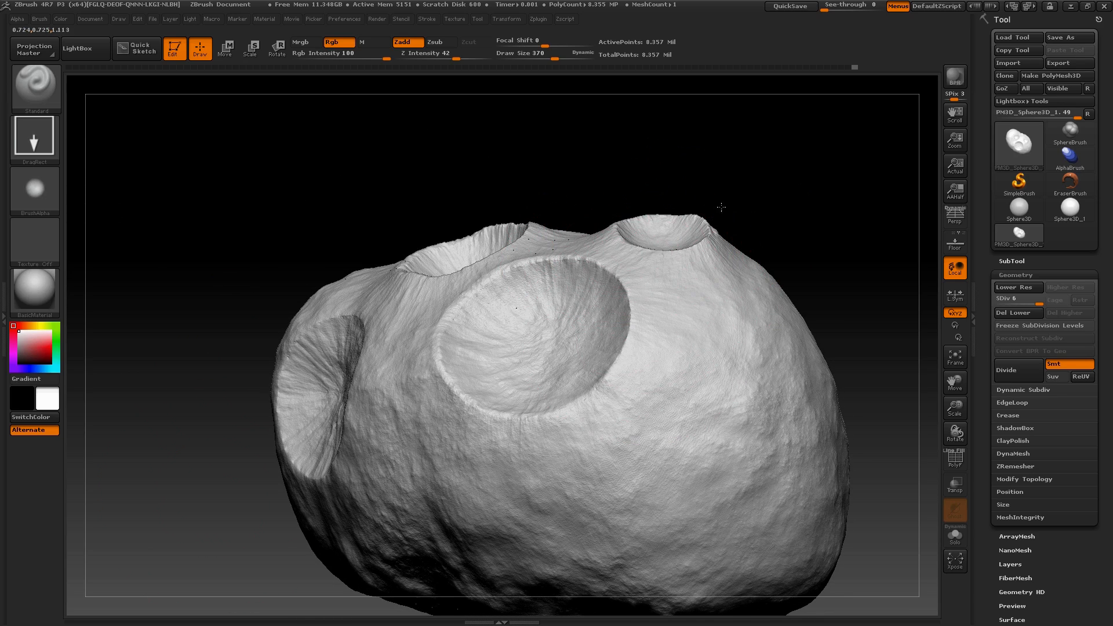
# Browse the Mountain Kit Abstract alphas for another stamp and leave without importing one
pyautogui.press('ctrl')
pyautogui.moveTo(777, 228)
pyautogui.mouseDown()
pyautogui.moveTo(750, 219)
pyautogui.moveTo(778, 186)
pyautogui.moveTo(783, 363)
pyautogui.mouseUp()
pyautogui.click(36, 192)
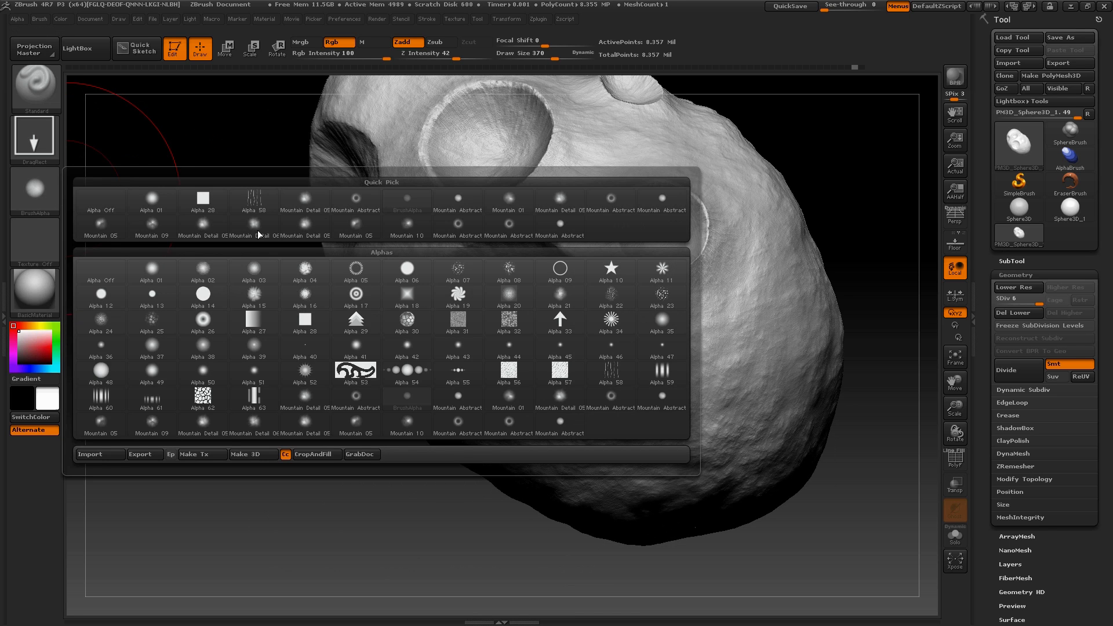
pyautogui.click(94, 455)
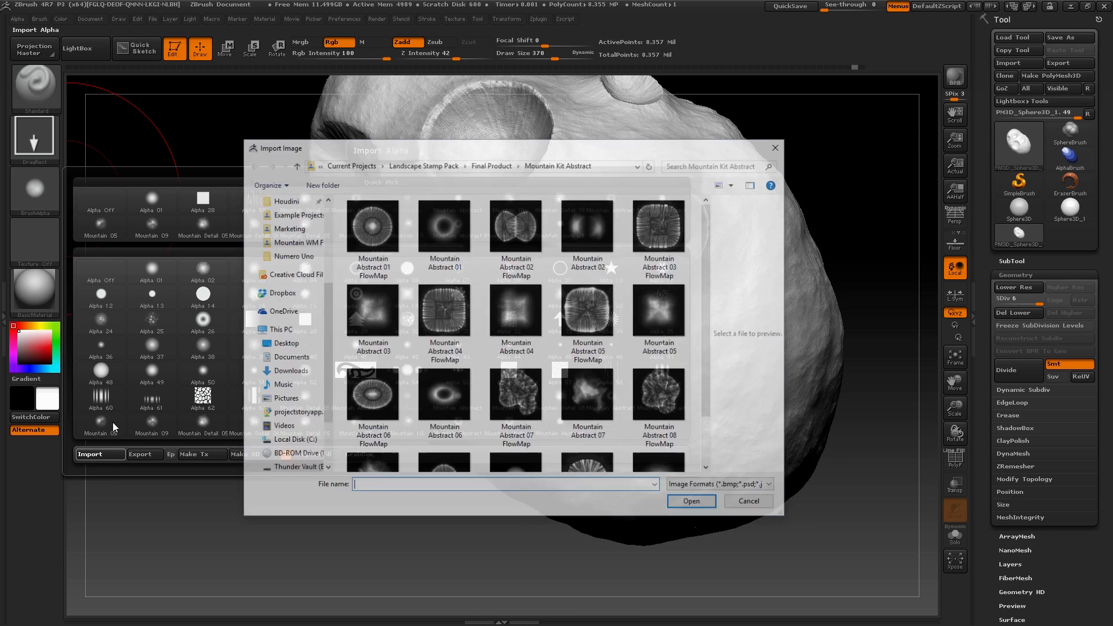
pyautogui.scroll(-1, 526, 444)
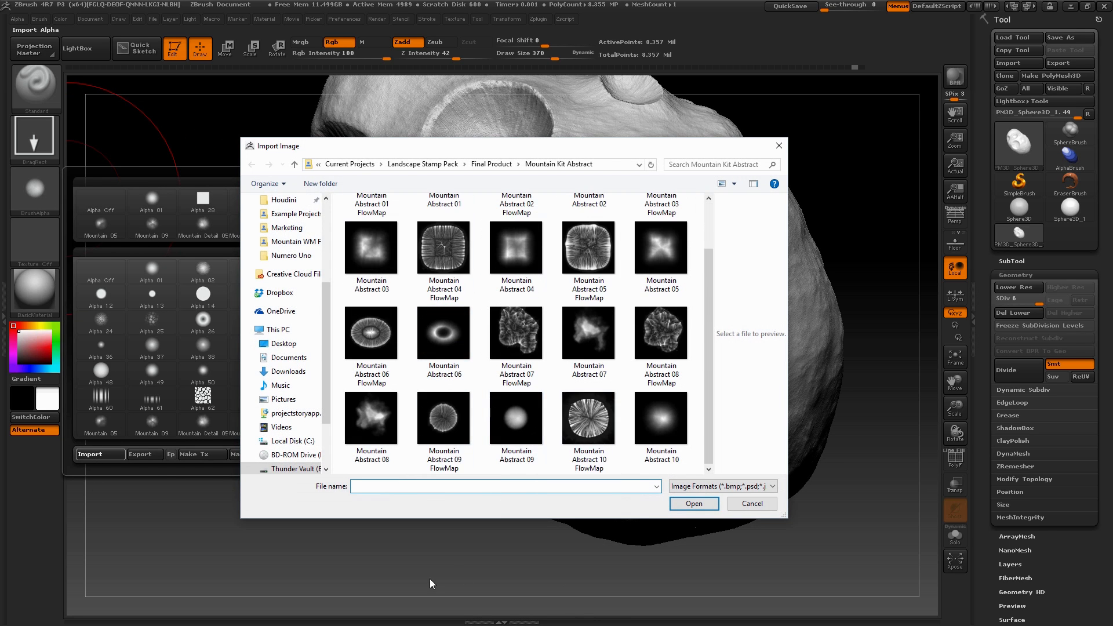
pyautogui.click(752, 503)
# Stamp another large crater on the underside, below and between the two widest craters
pyautogui.moveTo(333, 438); pyautogui.dragTo(418, 365)
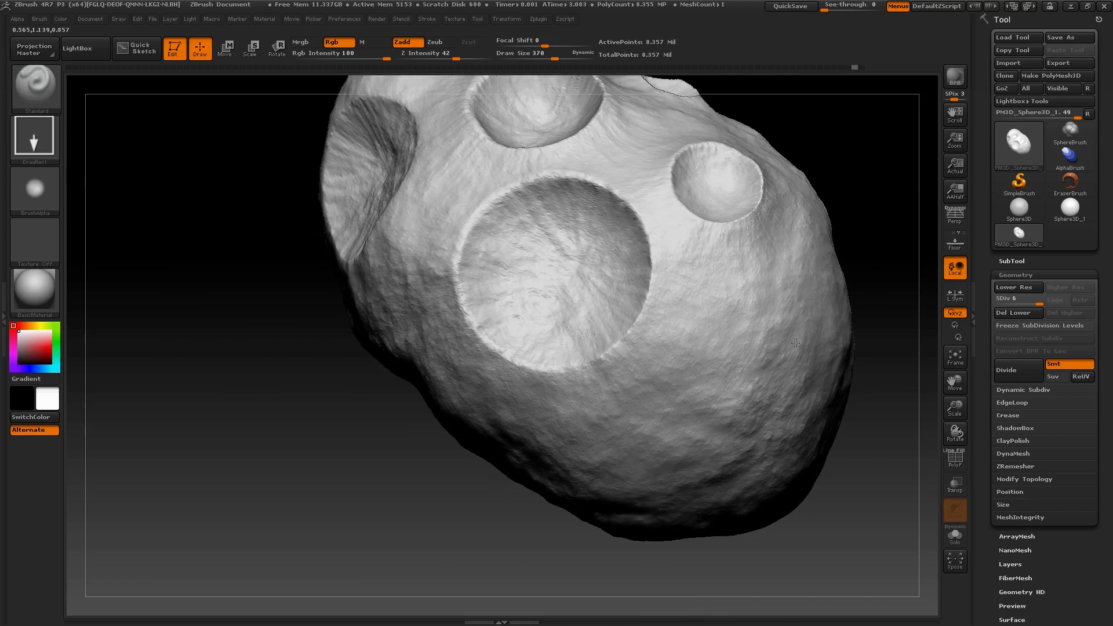
# Try to stamp an additional crater overlapping the one on the underside, between the two widest craters
pyautogui.moveTo(368, 395); pyautogui.dragTo(403, 376)
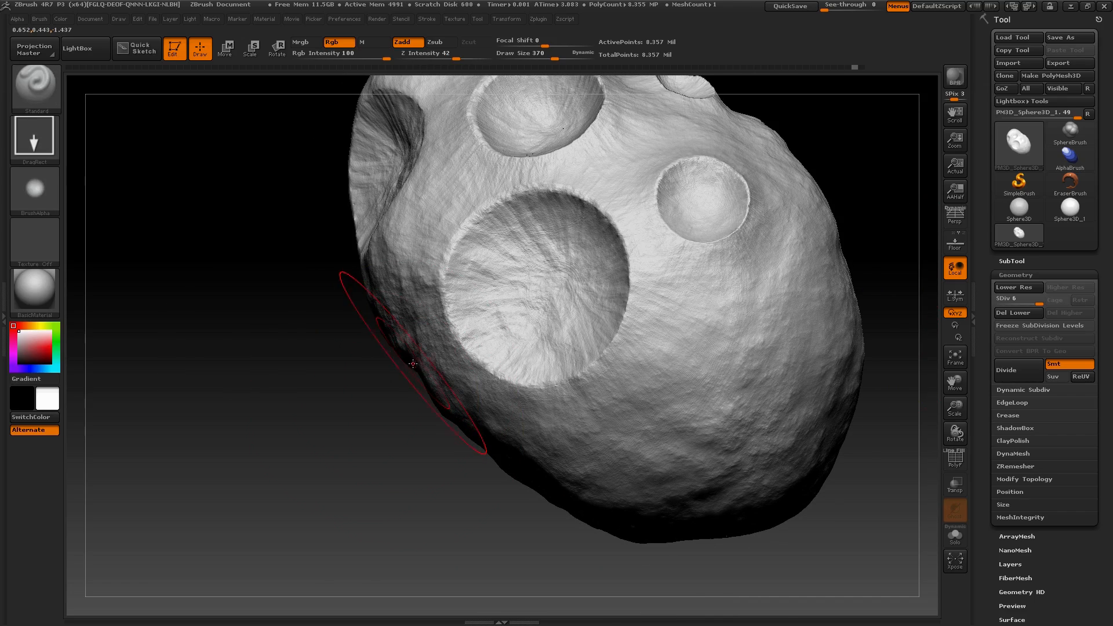
pyautogui.moveTo(416, 526); pyautogui.dragTo(430, 410)
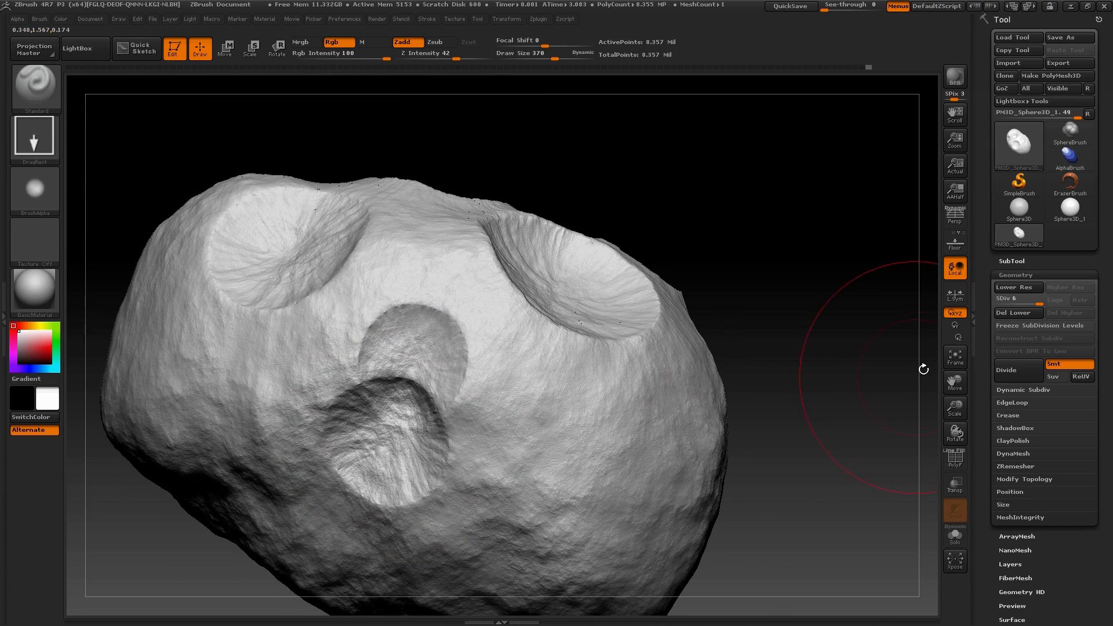
pyautogui.moveTo(924, 370); pyautogui.dragTo(893, 301)
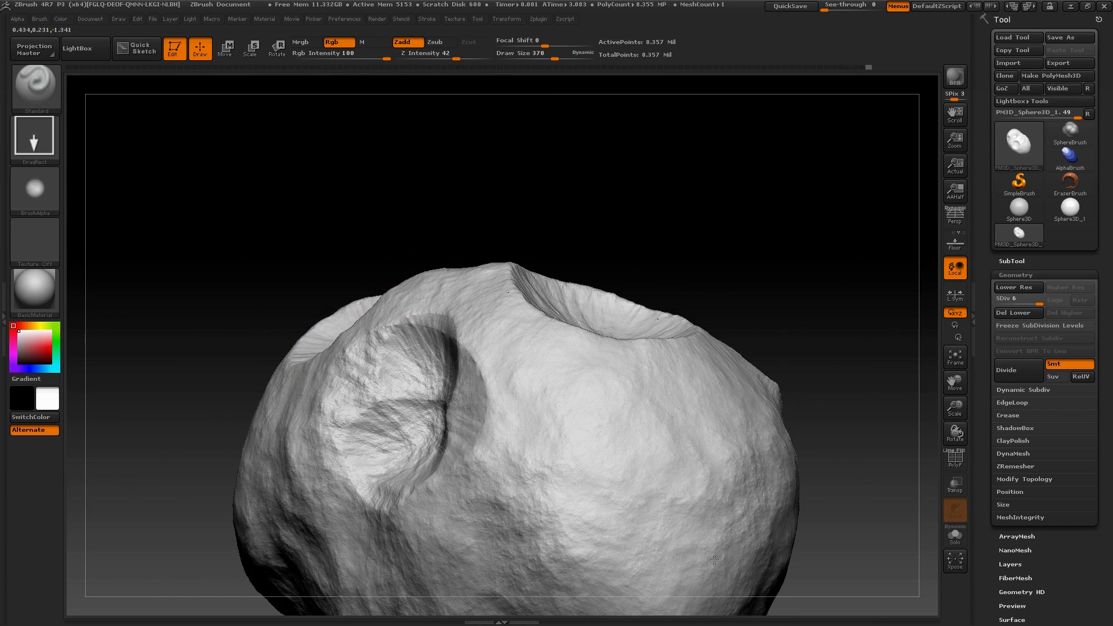
pyautogui.moveTo(568, 185)
pyautogui.mouseDown()
pyautogui.moveTo(643, 263)
pyautogui.moveTo(635, 250)
pyautogui.mouseUp()
# Undo the latest crater stamps on the underside
pyautogui.hotkey('ctrl', 'z')
pyautogui.hotkey('ctrl', 'z')
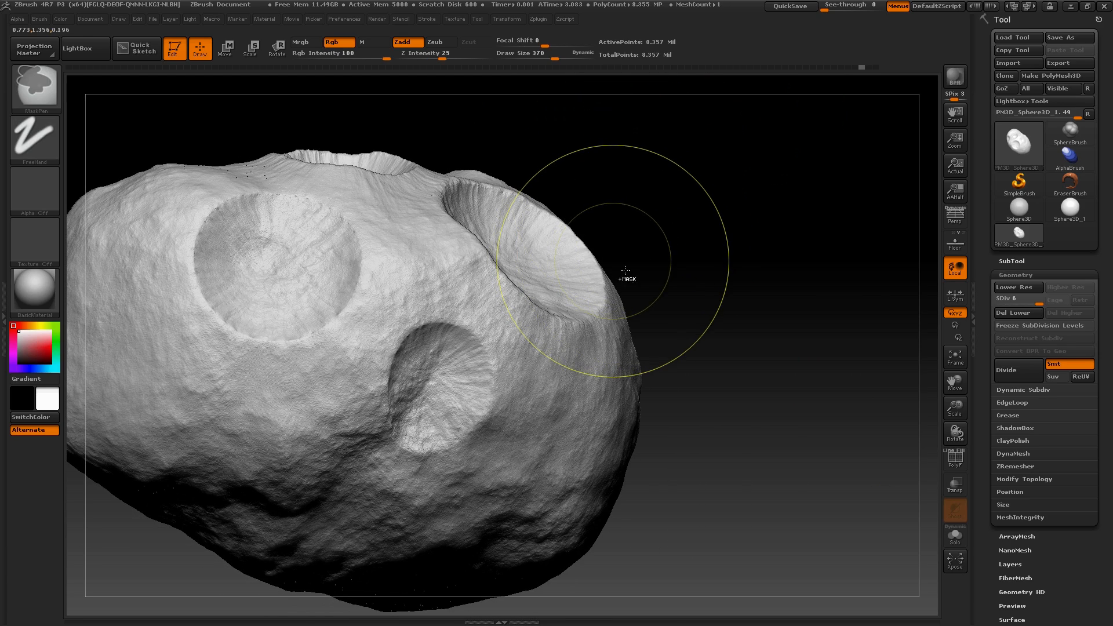
pyautogui.hotkey('ctrl', 'z')
pyautogui.moveTo(688, 442)
pyautogui.keyDown('alt'); pyautogui.mouseDown()
pyautogui.moveTo(594, 470)
pyautogui.moveTo(602, 502)
pyautogui.moveTo(597, 472)
pyautogui.mouseUp(); pyautogui.keyUp('alt')
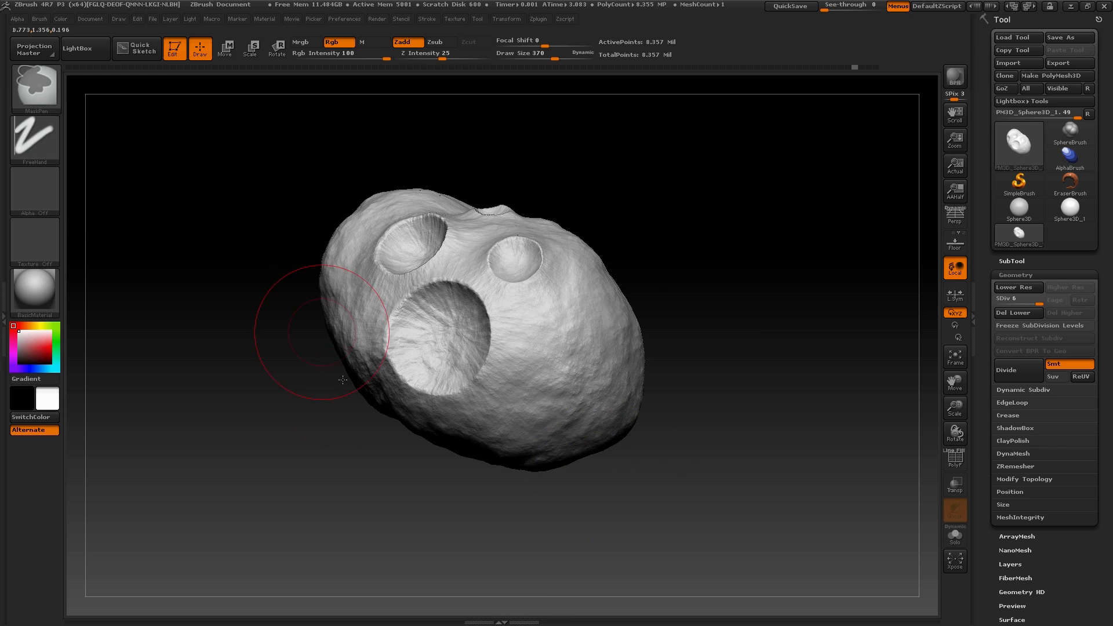
pyautogui.hotkey('ctrl', 'z')
pyautogui.moveTo(323, 435)
pyautogui.mouseDown()
pyautogui.moveTo(293, 473)
pyautogui.moveTo(268, 428)
pyautogui.moveTo(312, 427)
pyautogui.moveTo(290, 488)
pyautogui.moveTo(254, 473)
pyautogui.moveTo(268, 381)
pyautogui.moveTo(302, 458)
pyautogui.moveTo(278, 464)
pyautogui.moveTo(273, 453)
pyautogui.mouseUp()
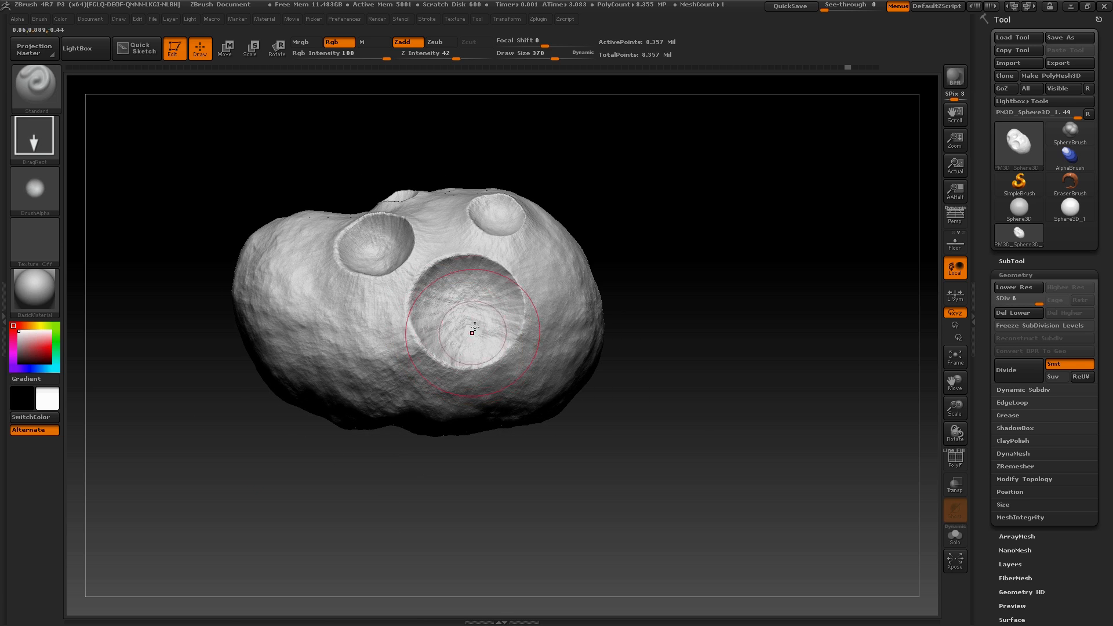
# Choose the Mountain Abstract 01 alpha and stamp inside the largest crater, lowering Z Intensity to 20
pyautogui.click(33, 190)
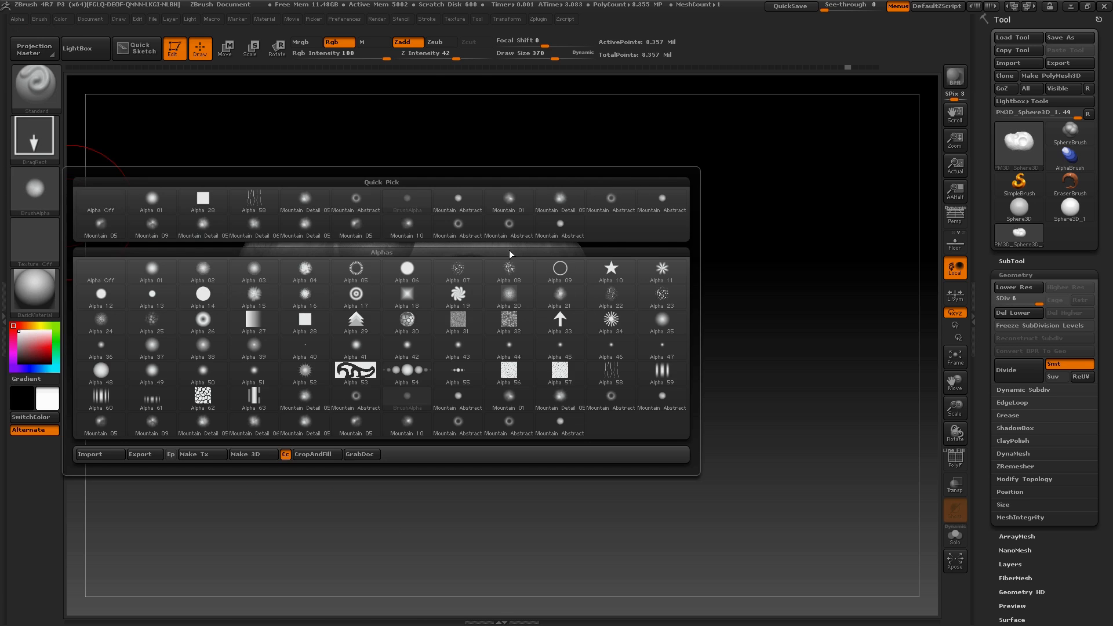
pyautogui.click(454, 224)
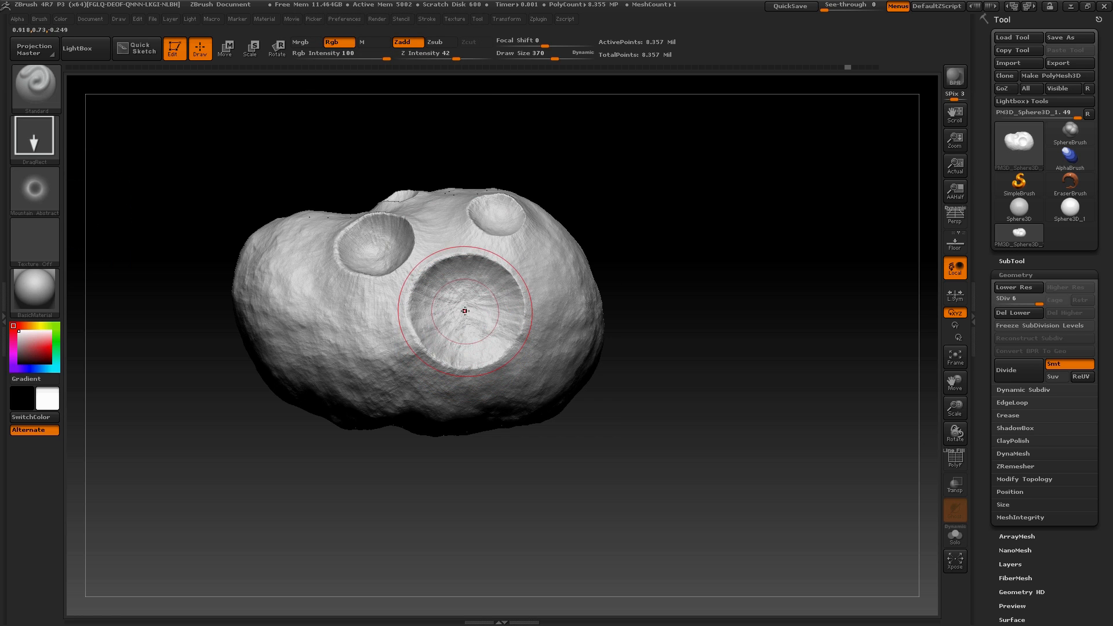
pyautogui.moveTo(573, 326); pyautogui.dragTo(649, 348)
pyautogui.moveTo(445, 59); pyautogui.dragTo(434, 59)
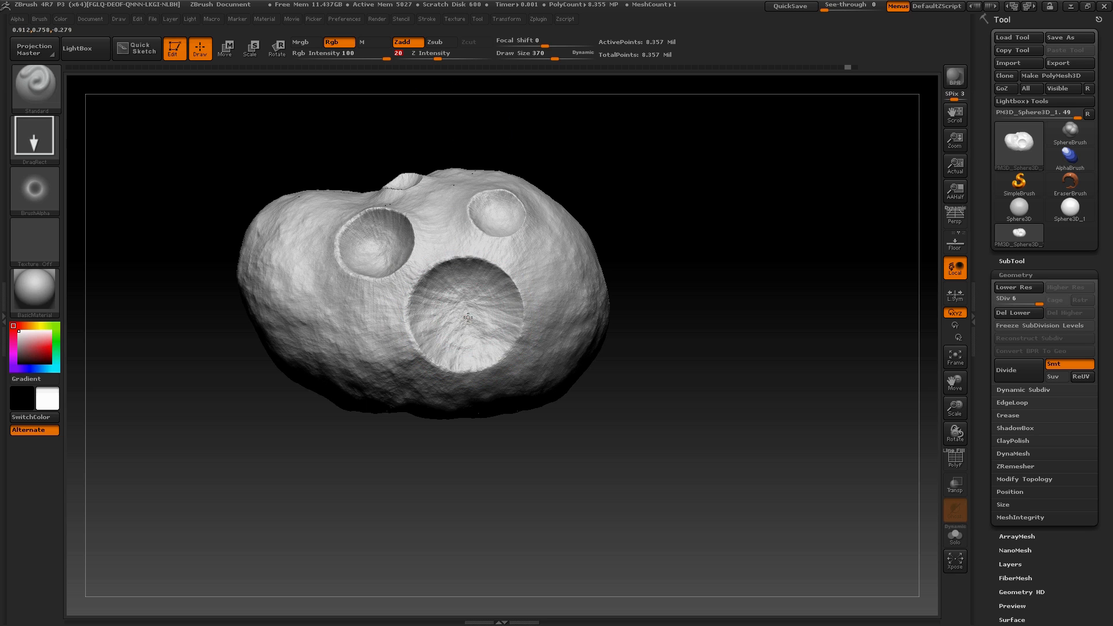
pyautogui.moveTo(587, 336)
pyautogui.mouseDown()
pyautogui.moveTo(735, 330)
pyautogui.moveTo(748, 269)
pyautogui.moveTo(723, 333)
pyautogui.moveTo(731, 434)
pyautogui.moveTo(750, 467)
pyautogui.moveTo(721, 416)
pyautogui.moveTo(708, 453)
pyautogui.moveTo(706, 353)
pyautogui.moveTo(690, 545)
pyautogui.moveTo(662, 530)
pyautogui.moveTo(677, 454)
pyautogui.mouseUp()
# Choose a Mountain Detail alpha and stamp rough rock detail onto the floor of the largest crater
pyautogui.click(58, 199)
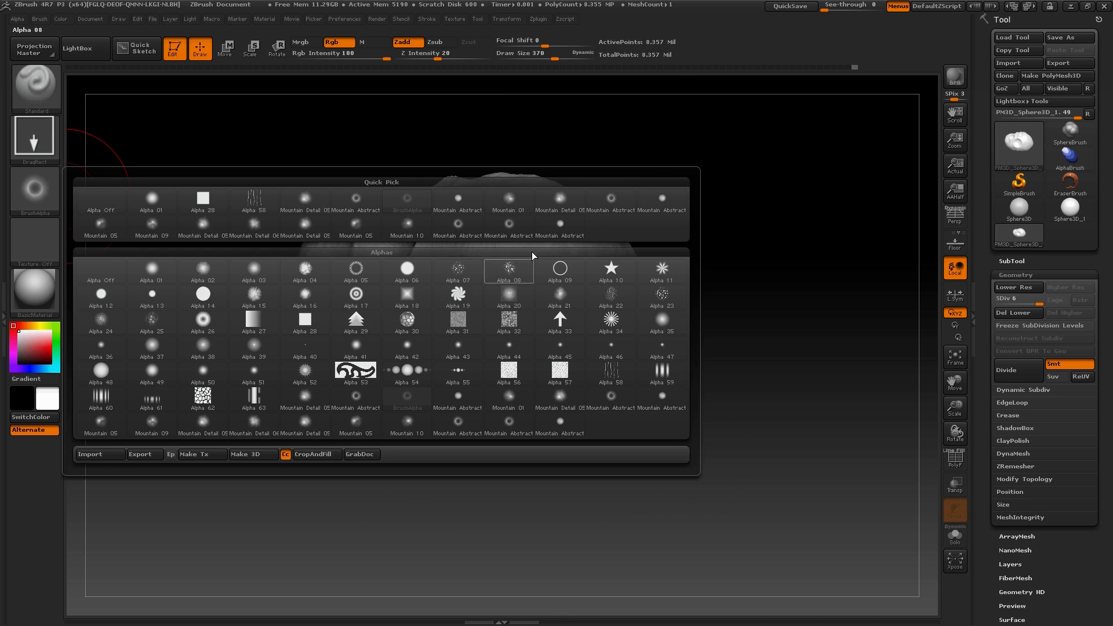
pyautogui.click(560, 204)
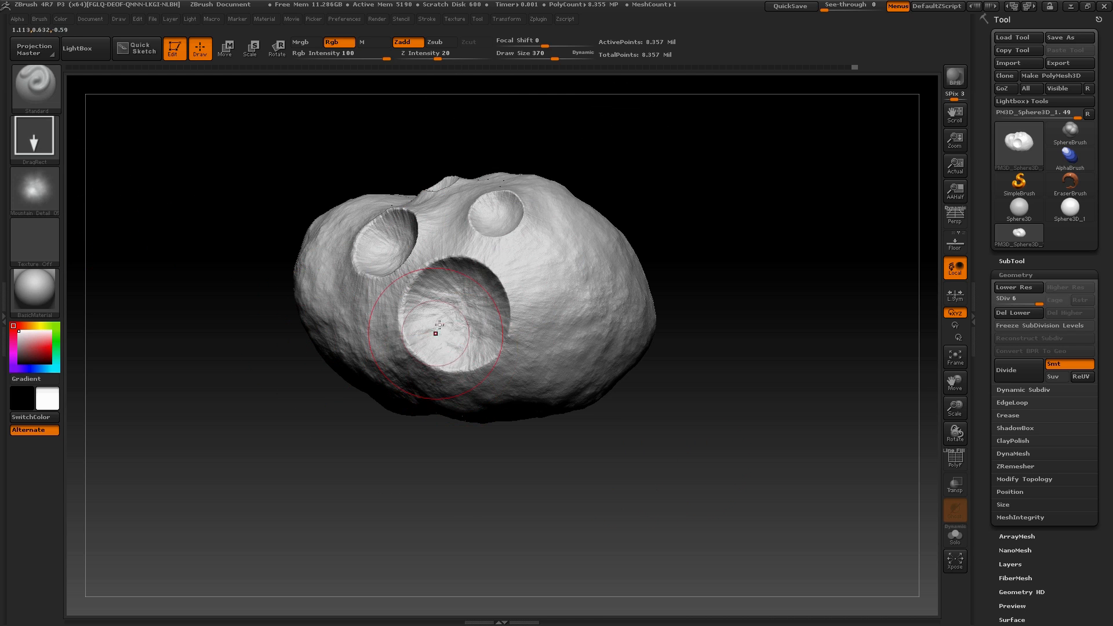
pyautogui.moveTo(566, 413); pyautogui.dragTo(577, 405)
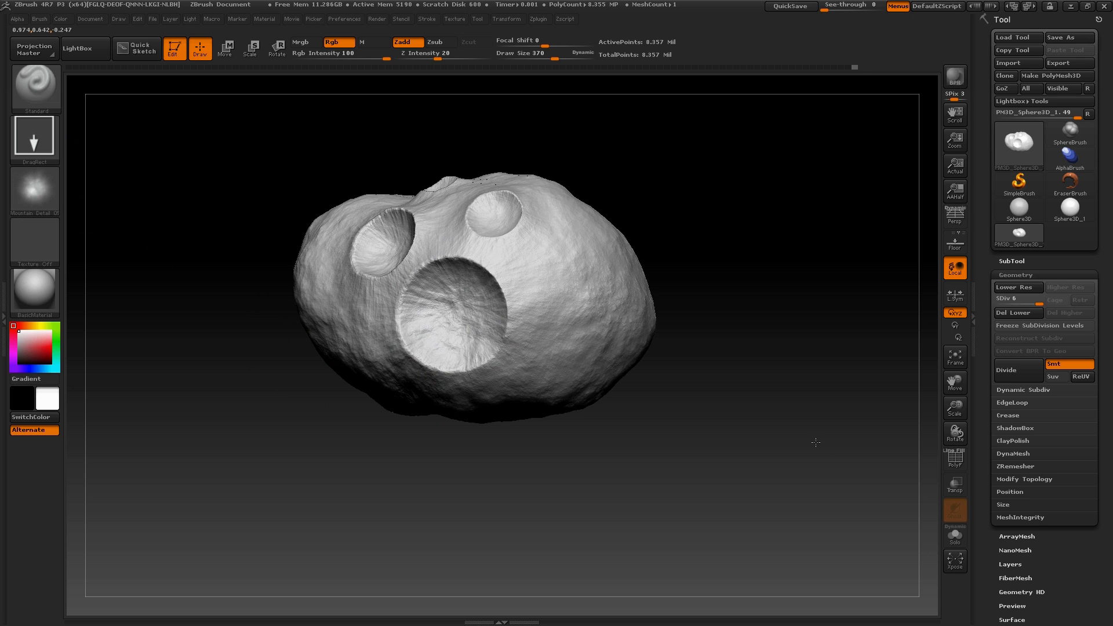
pyautogui.moveTo(815, 442); pyautogui.dragTo(803, 487)
pyautogui.moveTo(428, 248); pyautogui.dragTo(525, 354)
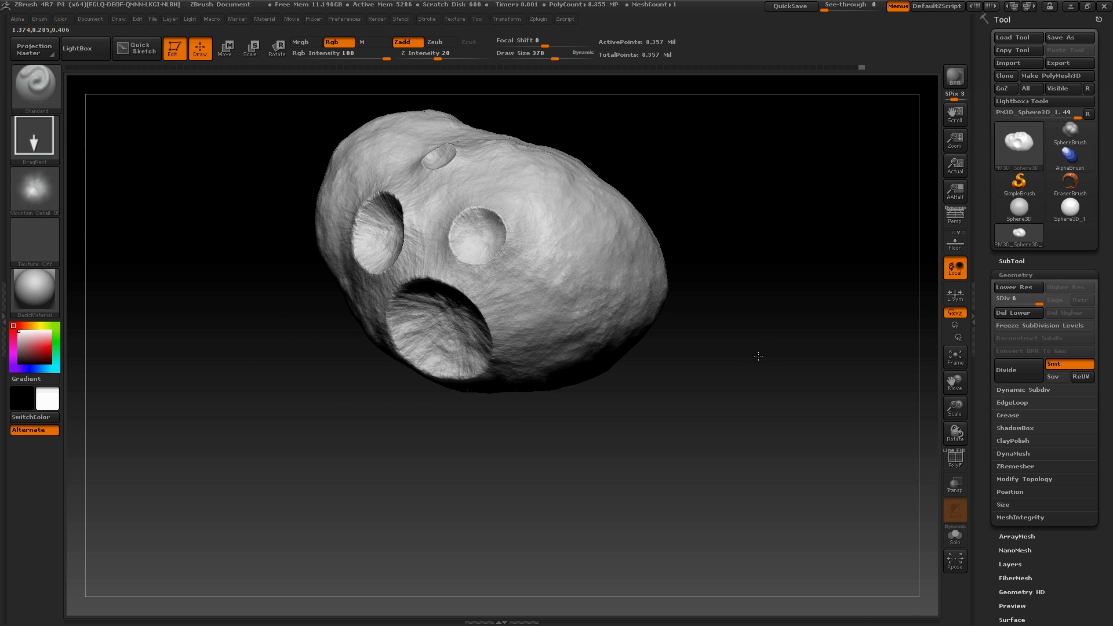
# Continue stamping the rough rock detail on other areas around the asteroid
pyautogui.moveTo(758, 356); pyautogui.dragTo(667, 357)
pyautogui.moveTo(597, 273); pyautogui.dragTo(623, 299)
pyautogui.moveTo(829, 468)
pyautogui.mouseDown()
pyautogui.moveTo(775, 423)
pyautogui.moveTo(757, 380)
pyautogui.mouseUp()
pyautogui.moveTo(748, 140); pyautogui.dragTo(743, 194)
pyautogui.keyDown('alt'); pyautogui.moveTo(666, 440); pyautogui.dragTo(567, 443); pyautogui.keyUp('alt')
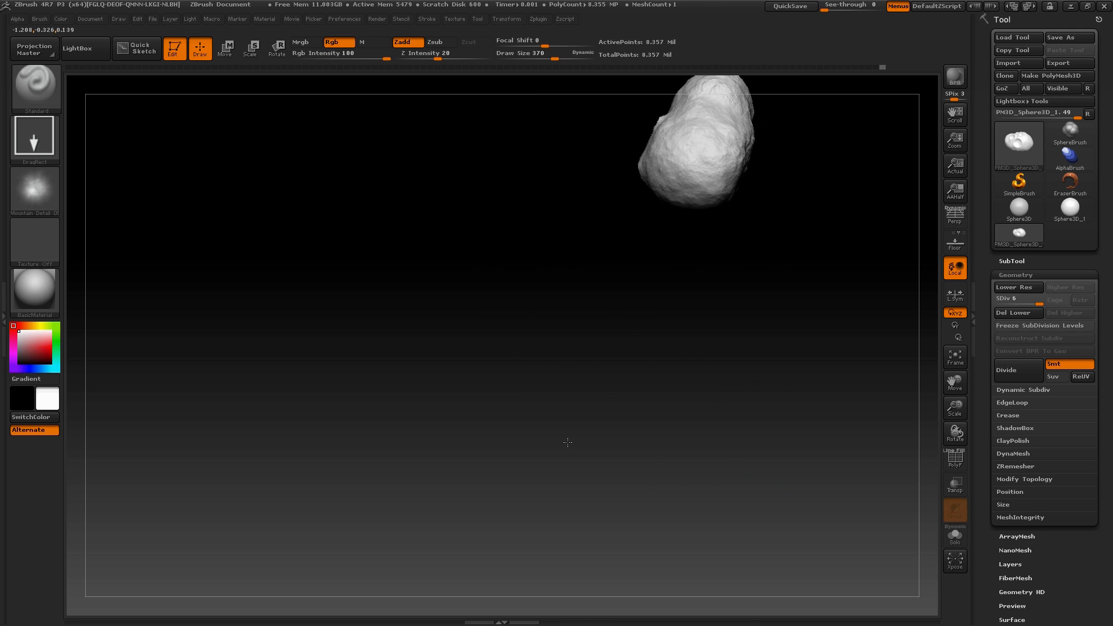
pyautogui.keyDown('alt'); pyautogui.moveTo(600, 373); pyautogui.dragTo(487, 549); pyautogui.keyUp('alt')
pyautogui.moveTo(502, 459)
pyautogui.mouseDown()
pyautogui.moveTo(795, 373)
pyautogui.moveTo(783, 385)
pyautogui.mouseUp()
pyautogui.moveTo(685, 319); pyautogui.dragTo(682, 378)
pyautogui.press('f')
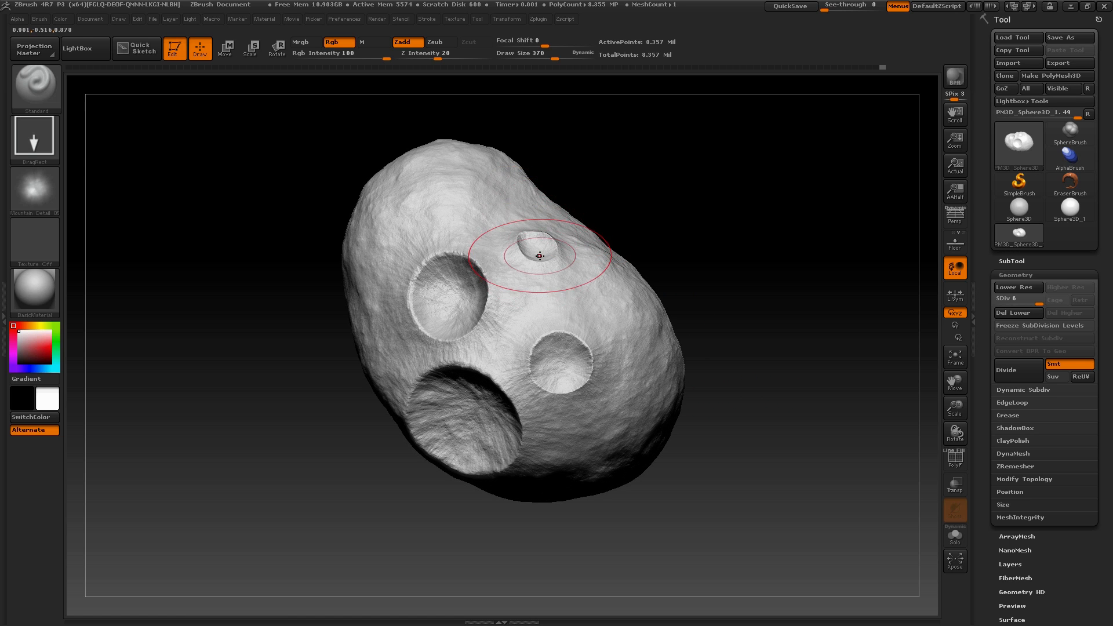
# Reduce Draw Size to 304 and soften the smallest crater, between the other craters and the narrow end
pyautogui.press('shift')
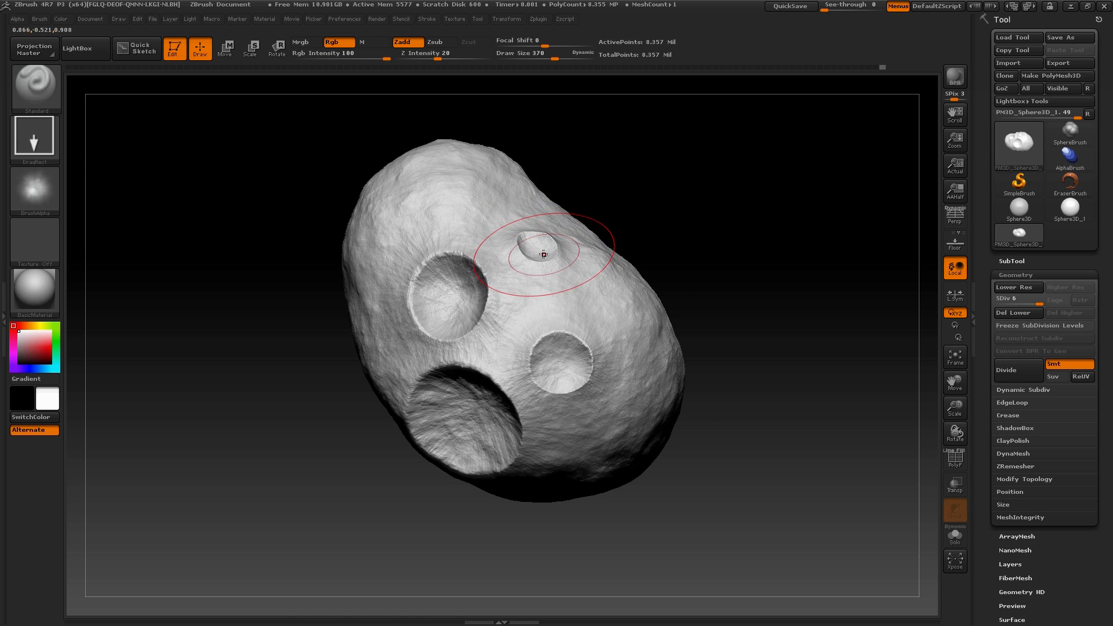
pyautogui.press('space')
pyautogui.moveTo(544, 254); pyautogui.dragTo(538, 255)
pyautogui.moveTo(636, 228); pyautogui.dragTo(631, 255)
pyautogui.press('shift')
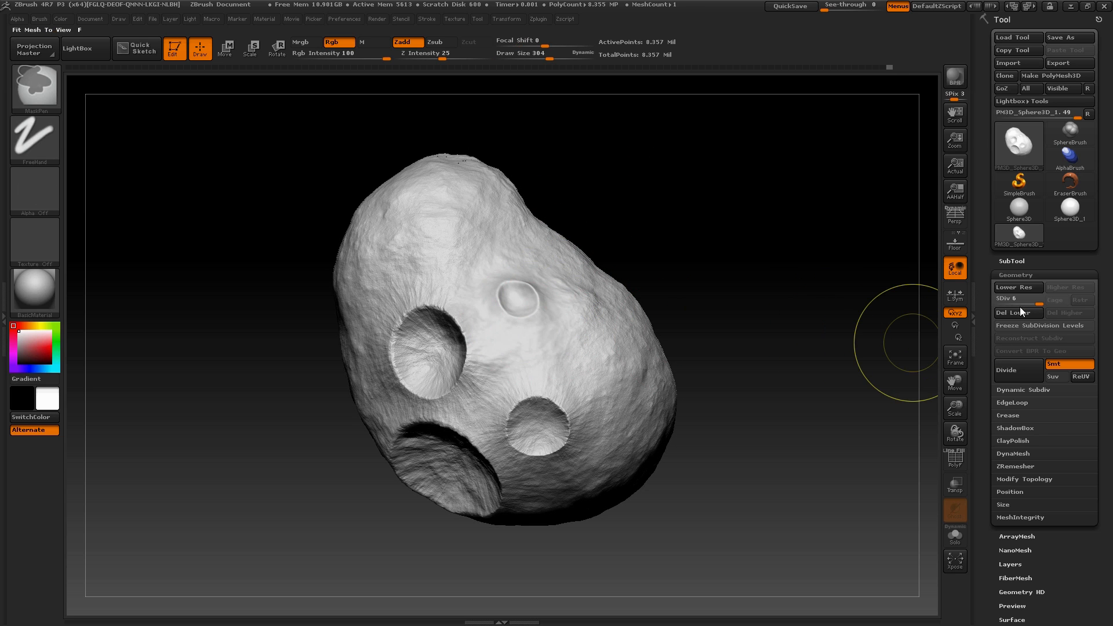
# Smooth the smallest crater at subdivision level 1, then again at level 6
pyautogui.hotkey('shift', 'd')
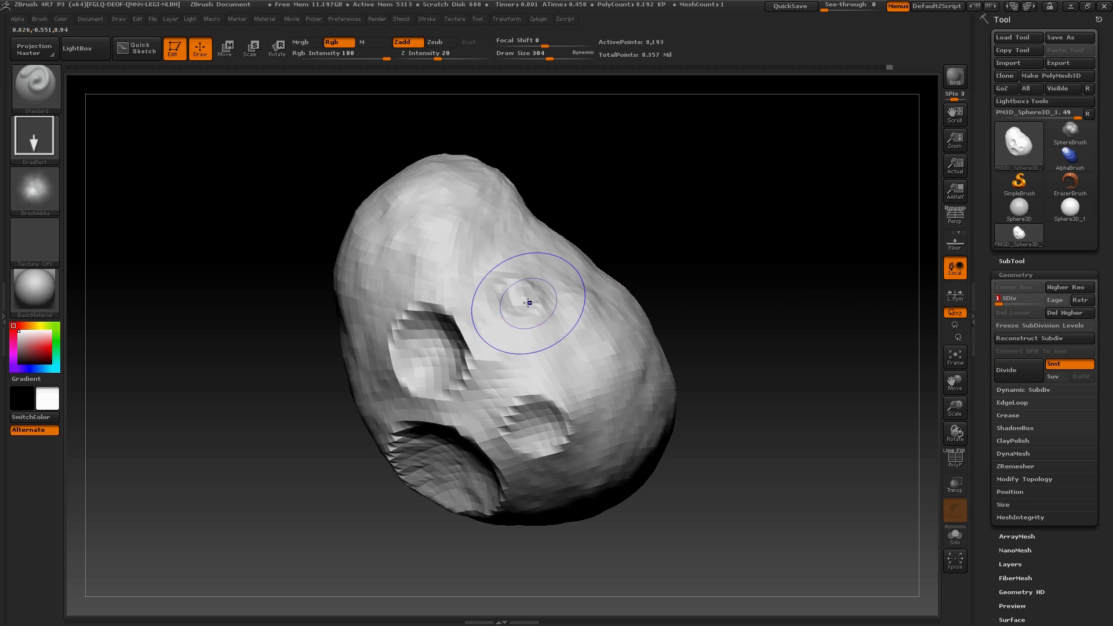
pyautogui.press('d')
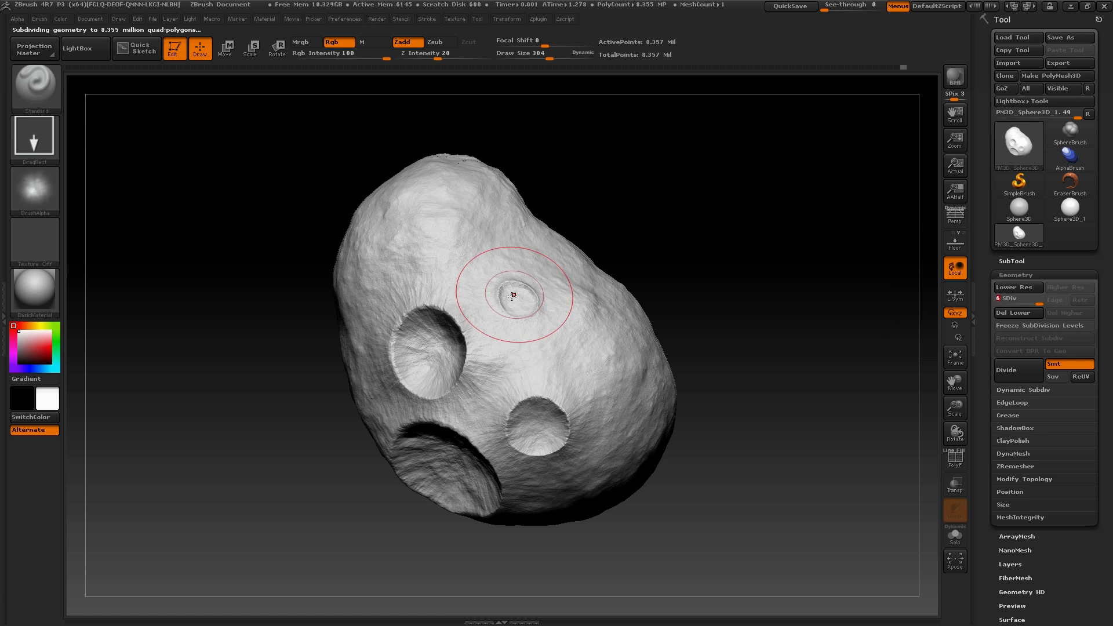
pyautogui.press('shift')
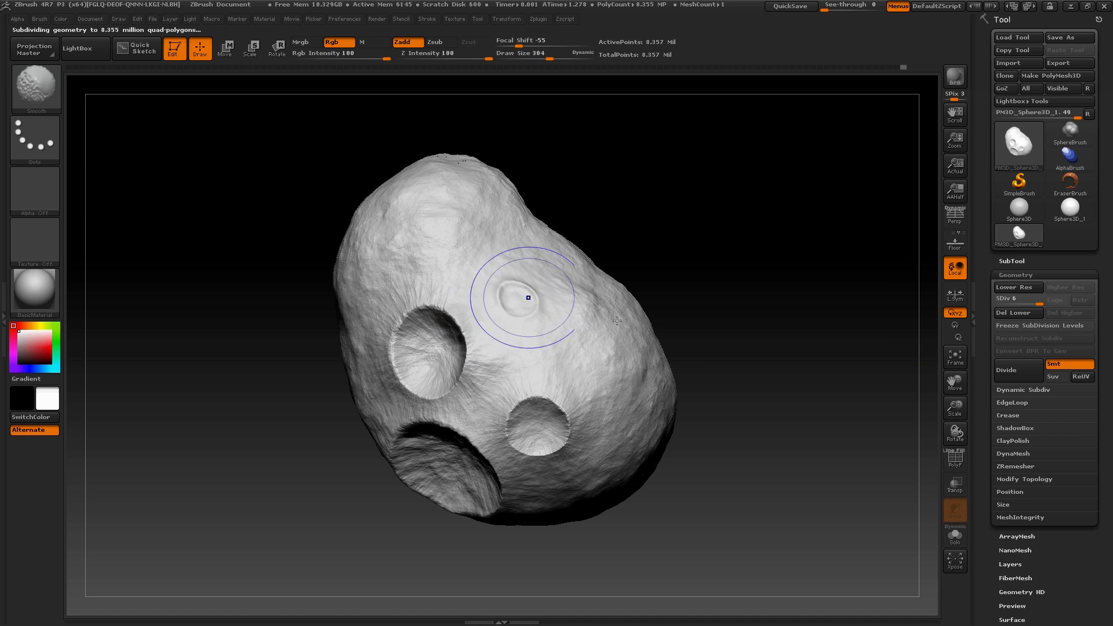
# Smooth away the remains of the smallest crater at subdivision level 4, returning to level 6 to finish the area
pyautogui.click(1024, 302)
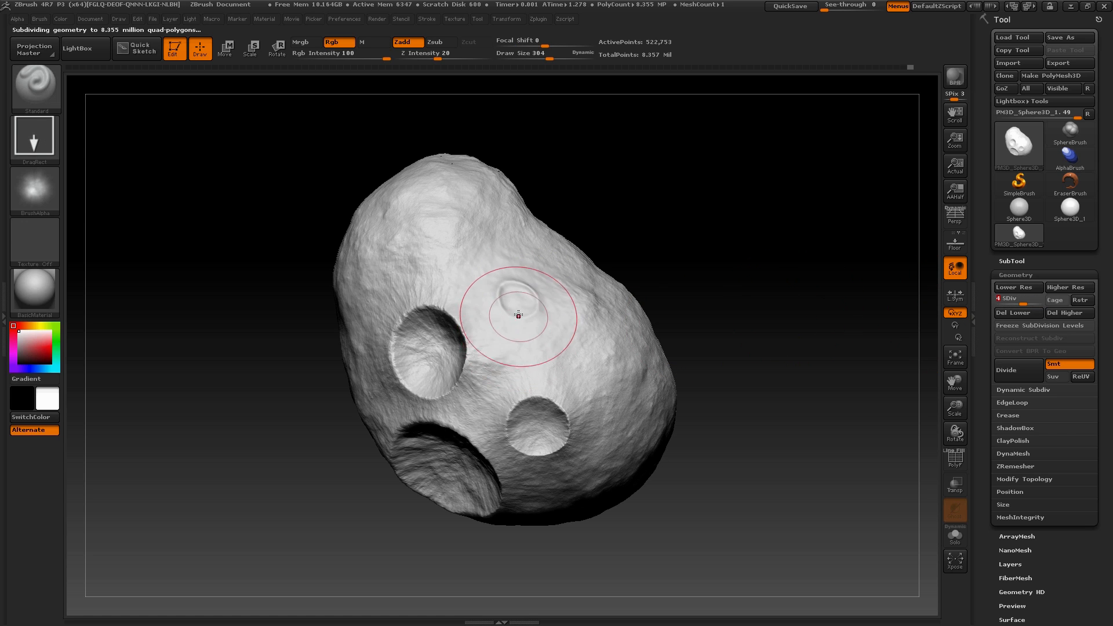
pyautogui.press('shift')
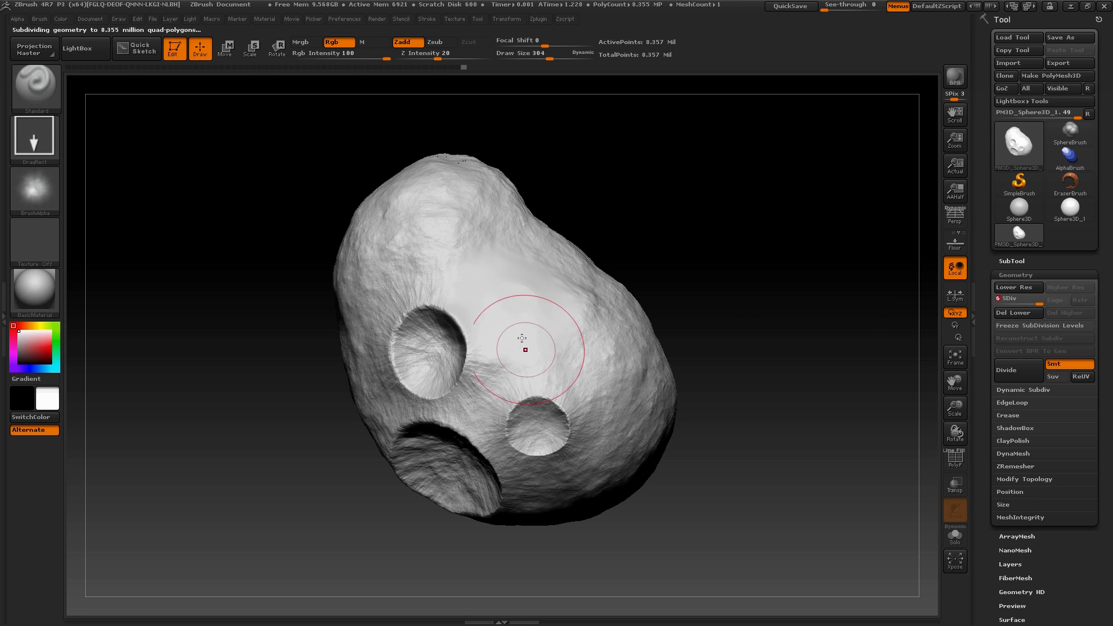
pyautogui.press('shift')
pyautogui.keyDown('shift'); pyautogui.moveTo(507, 311); pyautogui.dragTo(476, 291); pyautogui.keyUp('shift')
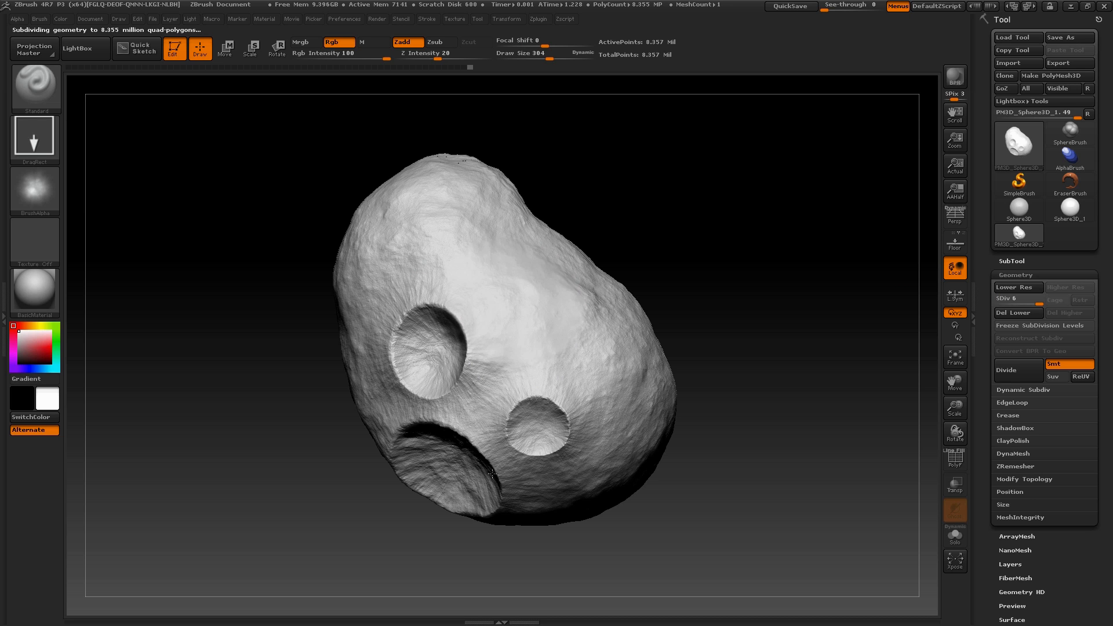
# Stamp the Mountain Detail alpha over the smoothed area and the surrounding flank to restore rocky surface detail
pyautogui.moveTo(694, 250); pyautogui.dragTo(508, 319)
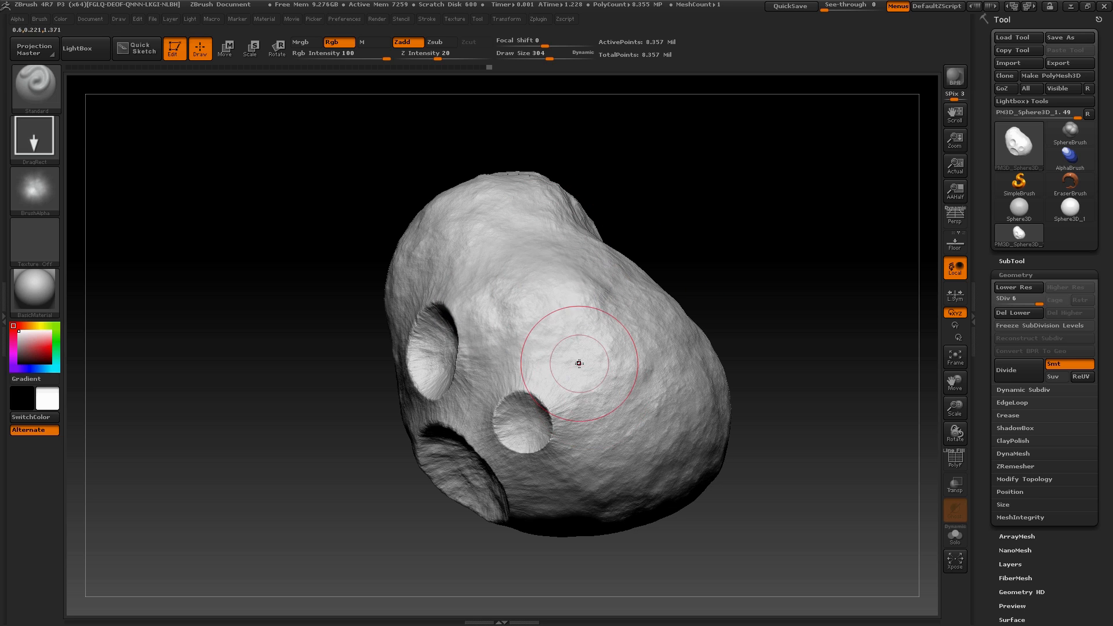
pyautogui.moveTo(709, 285); pyautogui.dragTo(574, 273)
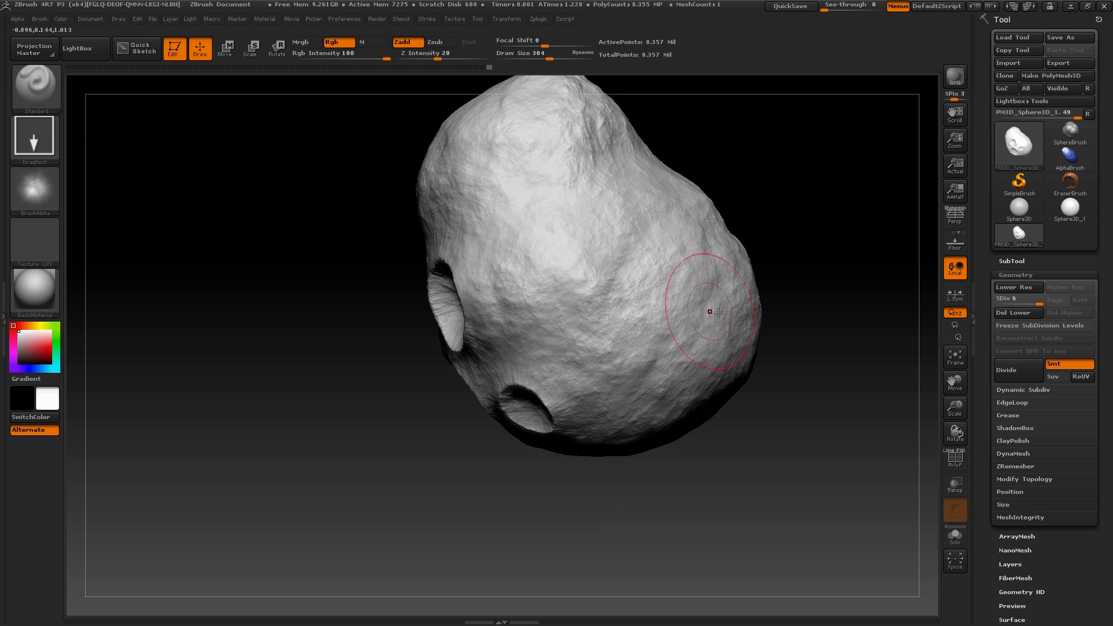
pyautogui.keyDown('alt'); pyautogui.moveTo(781, 241); pyautogui.dragTo(774, 139); pyautogui.keyUp('alt')
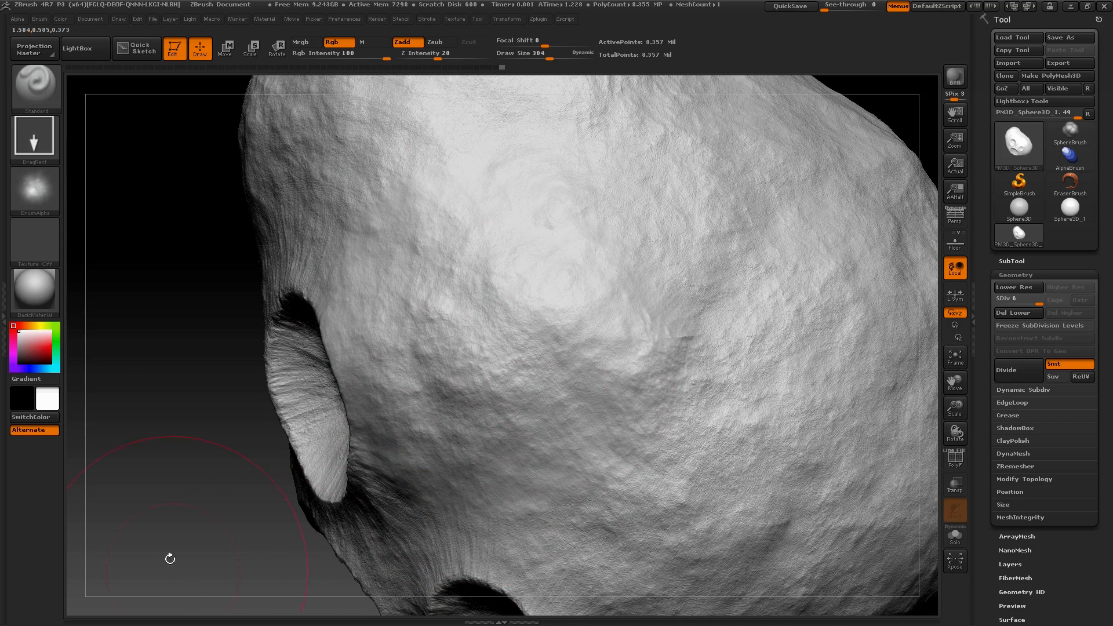
pyautogui.moveTo(164, 545); pyautogui.dragTo(606, 306)
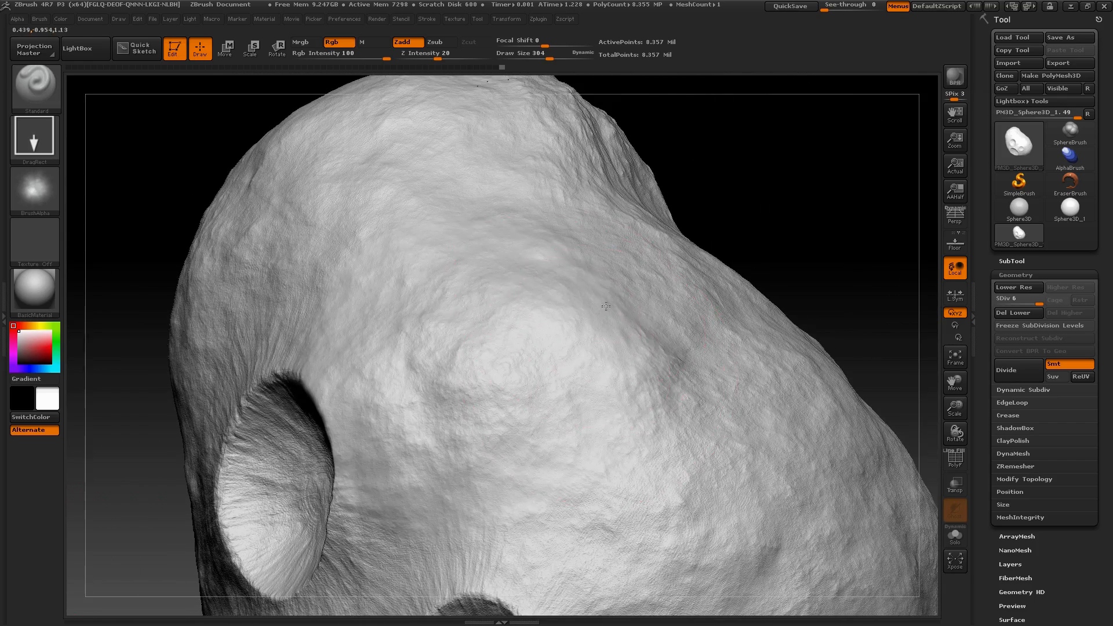
pyautogui.moveTo(795, 255)
pyautogui.keyDown('alt'); pyautogui.mouseDown()
pyautogui.moveTo(783, 247)
pyautogui.moveTo(733, 261)
pyautogui.moveTo(768, 226)
pyautogui.moveTo(516, 319)
pyautogui.mouseUp(); pyautogui.keyUp('alt')
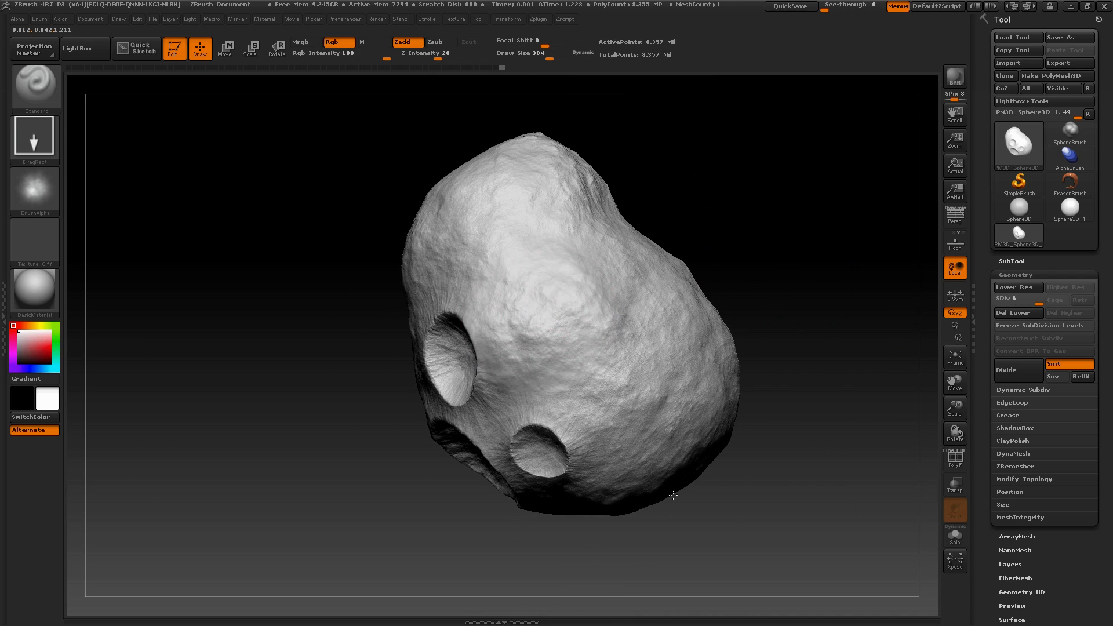
pyautogui.moveTo(737, 222)
pyautogui.mouseDown()
pyautogui.moveTo(736, 203)
pyautogui.moveTo(623, 302)
pyautogui.mouseUp()
pyautogui.moveTo(755, 185)
pyautogui.mouseDown()
pyautogui.moveTo(737, 261)
pyautogui.moveTo(684, 180)
pyautogui.mouseUp()
pyautogui.moveTo(725, 433)
pyautogui.mouseDown()
pyautogui.moveTo(790, 194)
pyautogui.moveTo(785, 214)
pyautogui.moveTo(613, 314)
pyautogui.mouseUp()
pyautogui.moveTo(702, 262); pyautogui.dragTo(588, 320)
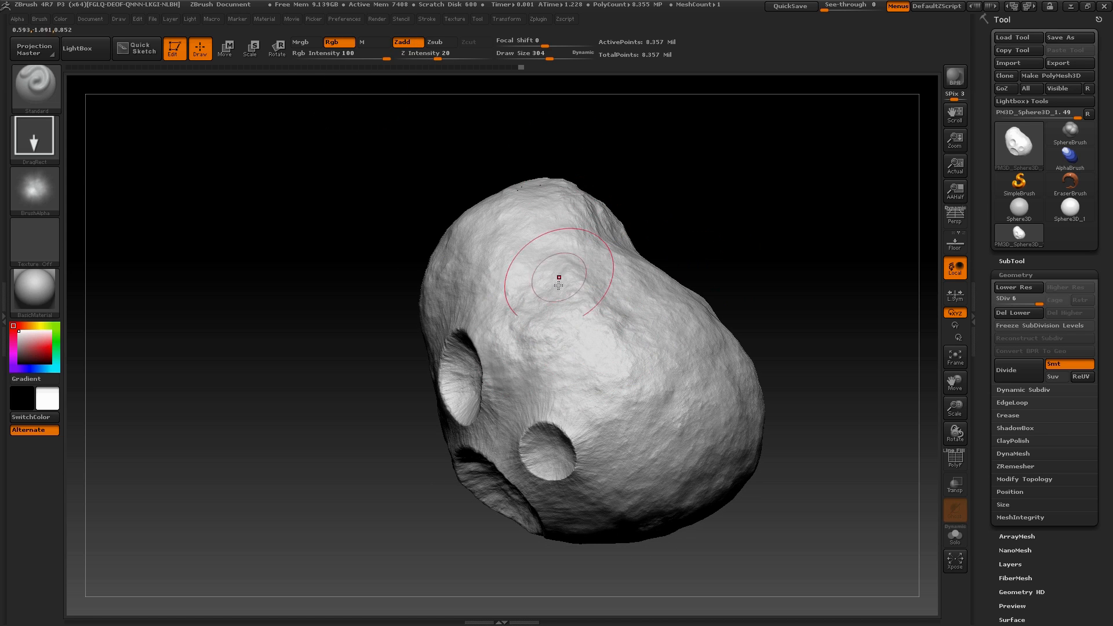
# Try Zsub, return to Zadd and add further rock detail to the broad flank above the craters
pyautogui.click(438, 45)
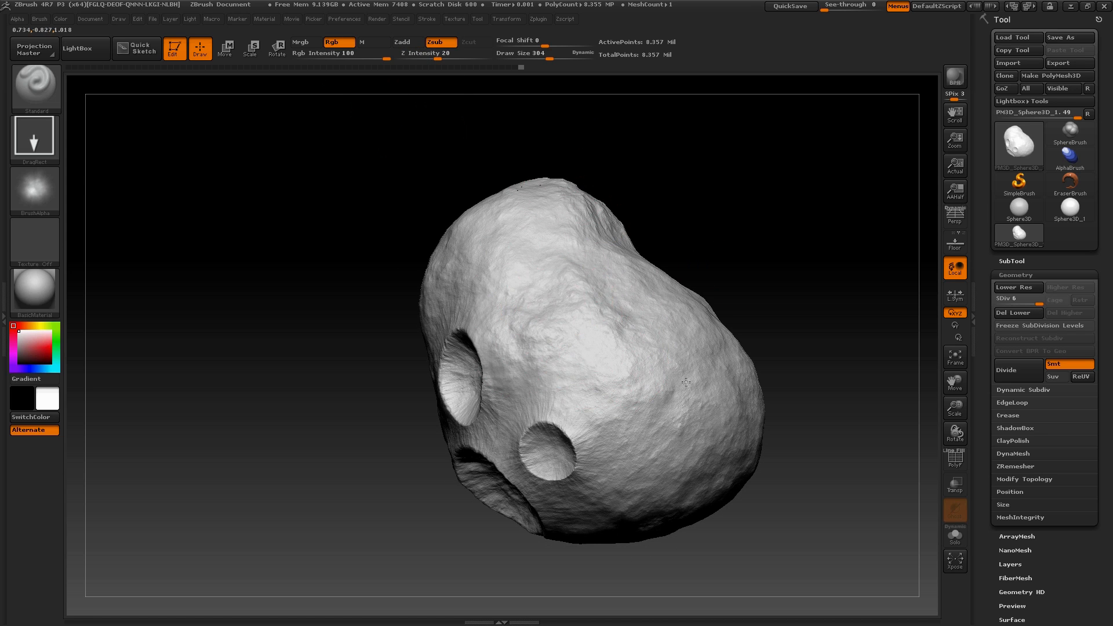
pyautogui.click(419, 43)
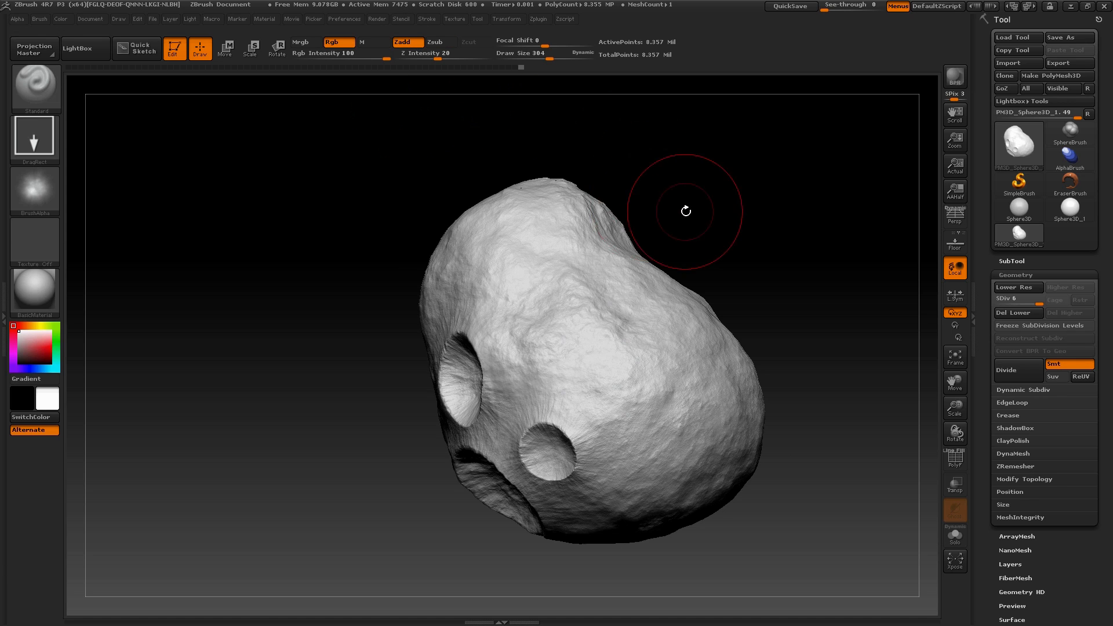
pyautogui.moveTo(686, 209)
pyautogui.mouseDown()
pyautogui.moveTo(708, 191)
pyautogui.moveTo(489, 377)
pyautogui.mouseUp()
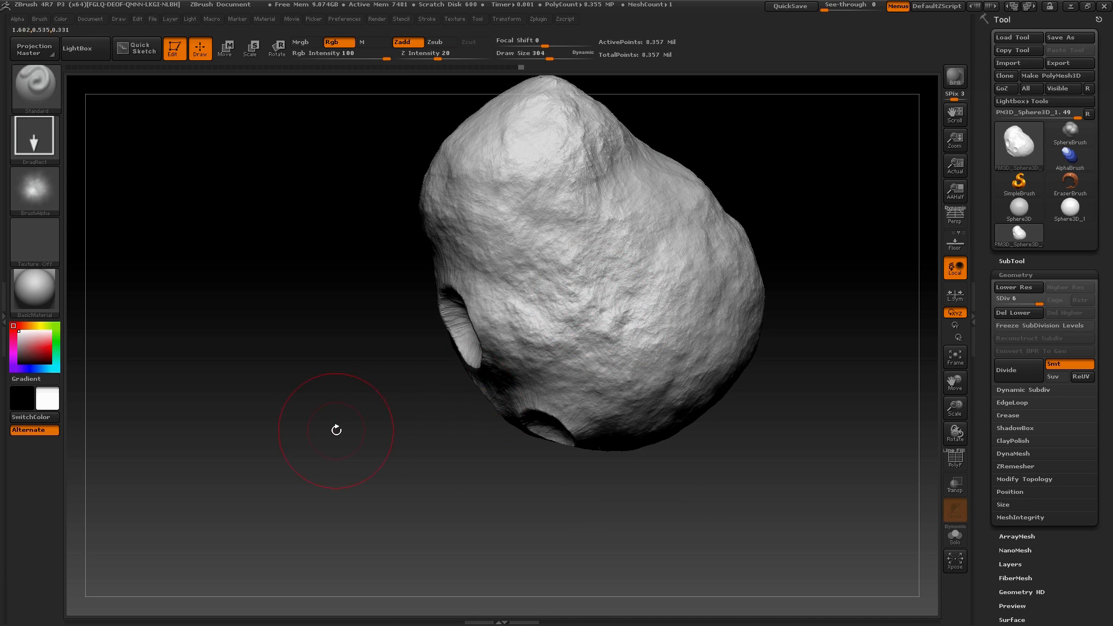
pyautogui.moveTo(337, 431)
pyautogui.mouseDown()
pyautogui.moveTo(358, 296)
pyautogui.moveTo(328, 400)
pyautogui.mouseUp()
pyautogui.moveTo(725, 290)
pyautogui.keyDown('alt'); pyautogui.mouseDown()
pyautogui.moveTo(727, 250)
pyautogui.moveTo(733, 434)
pyautogui.mouseUp(); pyautogui.keyUp('alt')
pyautogui.moveTo(864, 154); pyautogui.dragTo(713, 194)
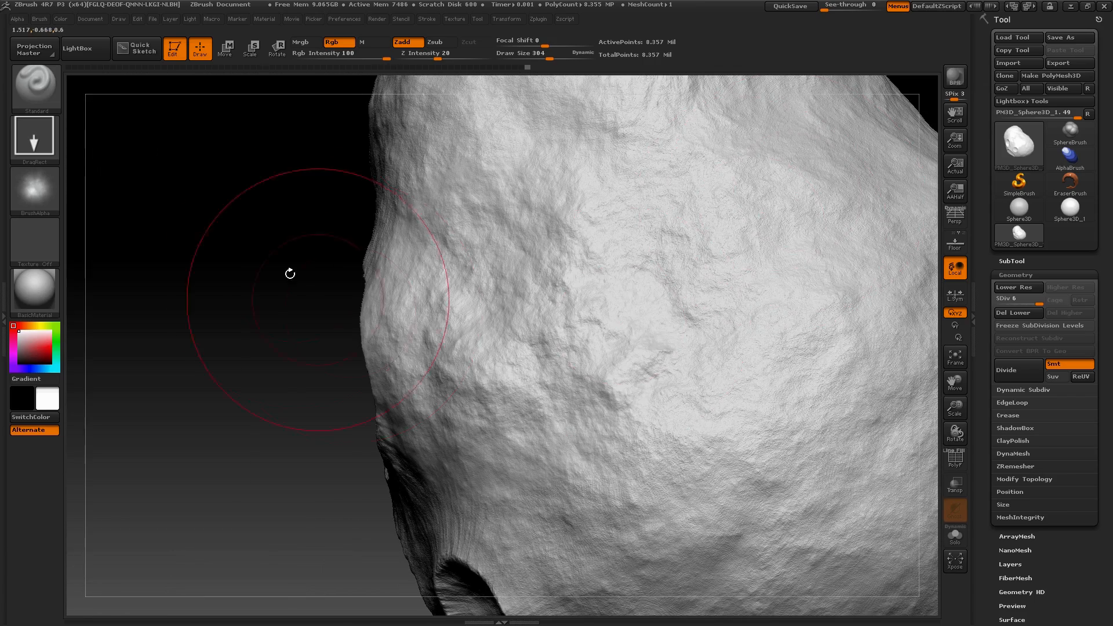
pyautogui.moveTo(290, 274)
pyautogui.keyDown('alt'); pyautogui.mouseDown()
pyautogui.moveTo(290, 311)
pyautogui.moveTo(256, 323)
pyautogui.mouseUp(); pyautogui.keyUp('alt')
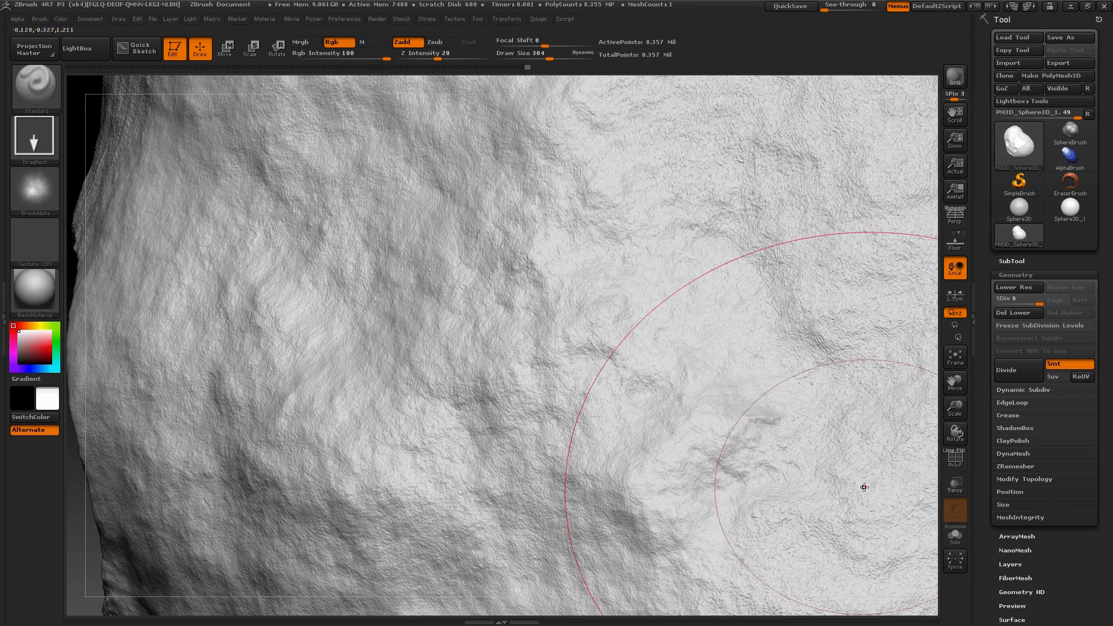
pyautogui.click(955, 363)
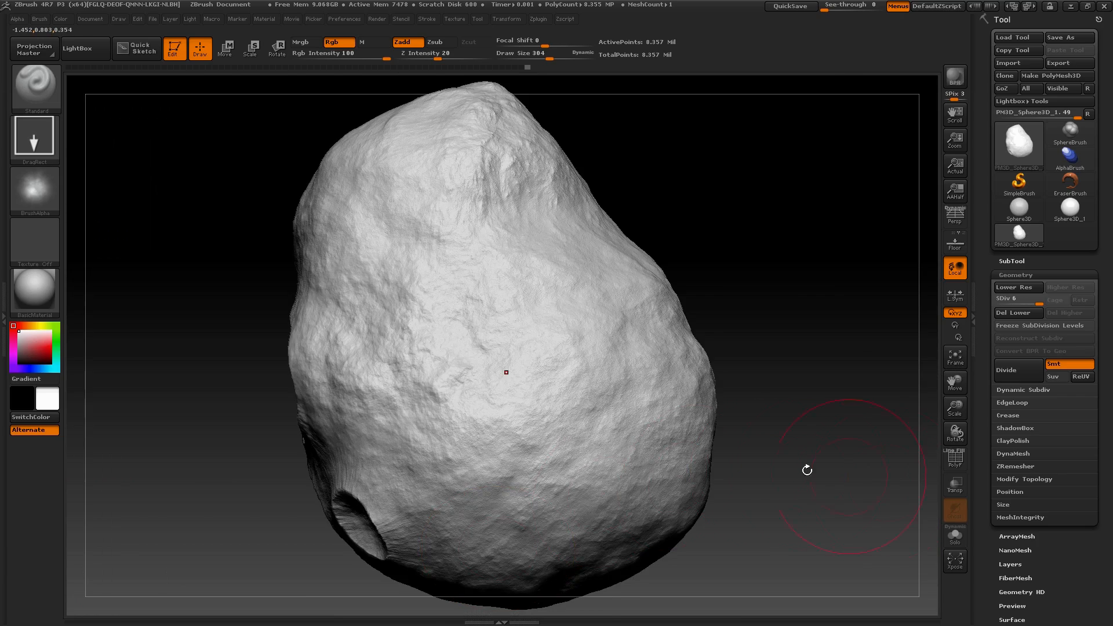
# Stamp three progressively smaller craters in a row beyond the medium crater, using the ring-shaped Mountain Abstract alpha
pyautogui.moveTo(807, 470); pyautogui.dragTo(771, 474)
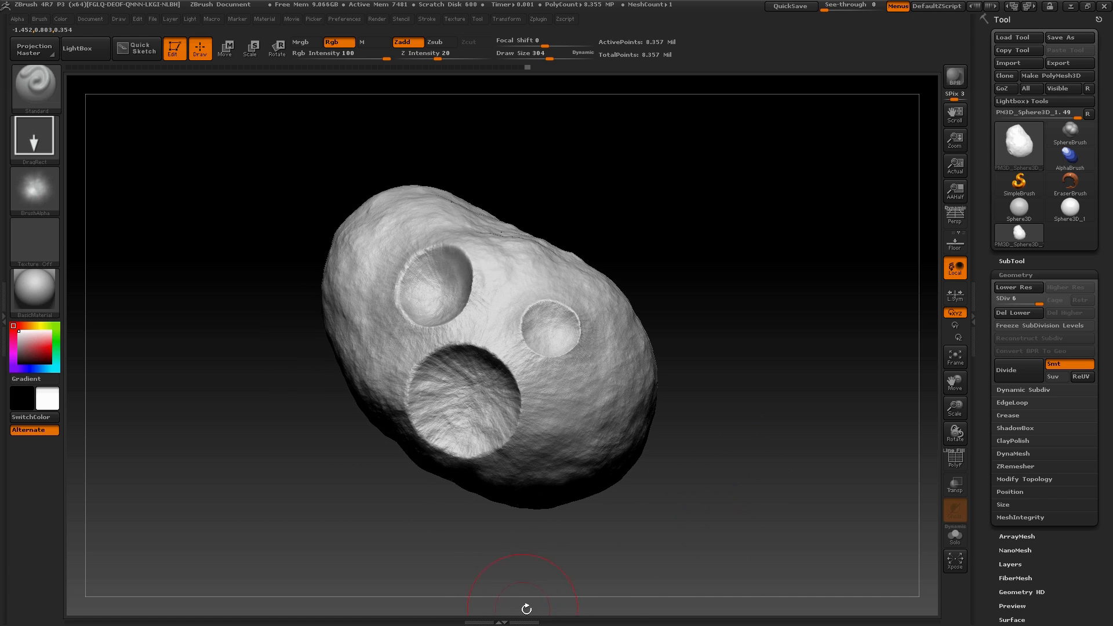
pyautogui.moveTo(527, 610)
pyautogui.mouseDown()
pyautogui.moveTo(542, 611)
pyautogui.moveTo(529, 609)
pyautogui.mouseUp()
pyautogui.moveTo(216, 289); pyautogui.dragTo(255, 270)
pyautogui.moveTo(788, 426); pyautogui.dragTo(698, 273)
pyautogui.keyDown('alt'); pyautogui.moveTo(603, 152); pyautogui.dragTo(742, 172); pyautogui.keyUp('alt')
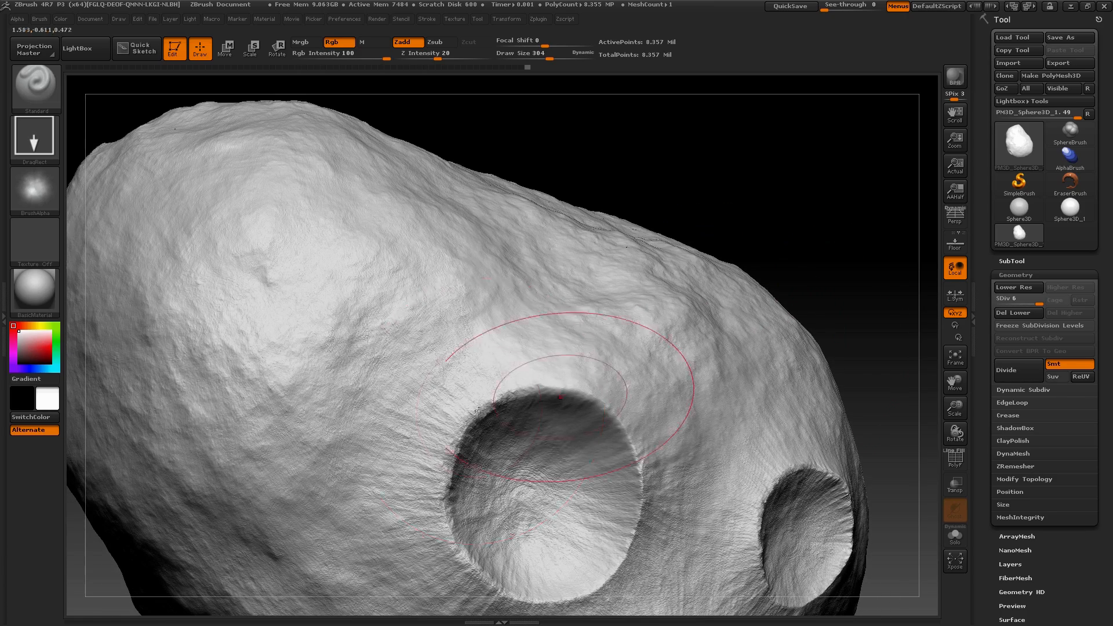
pyautogui.click(35, 190)
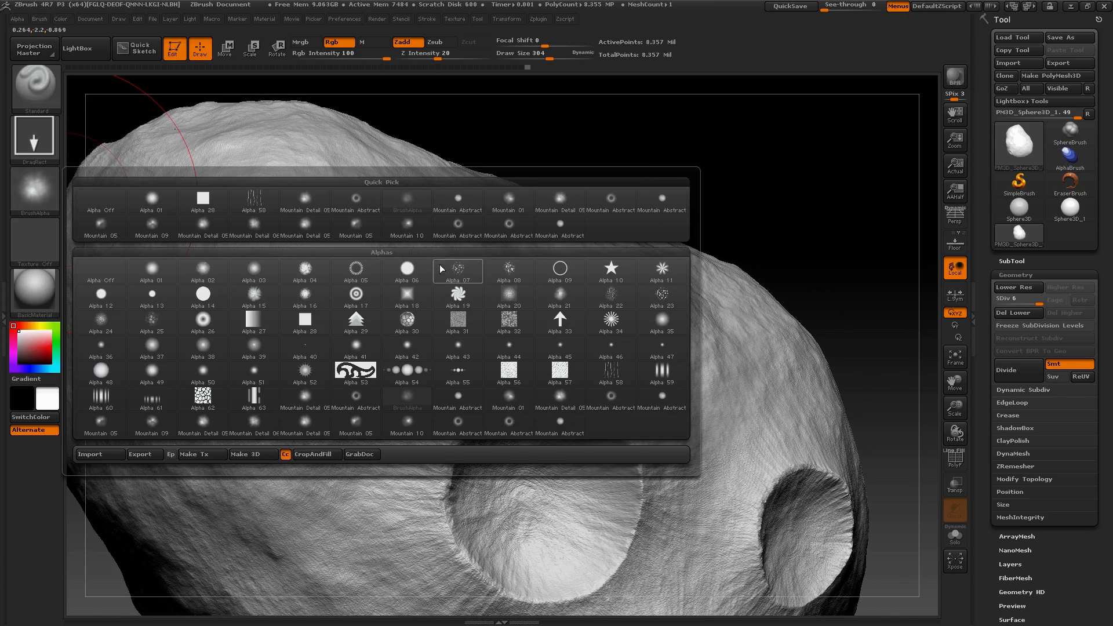
pyautogui.click(470, 229)
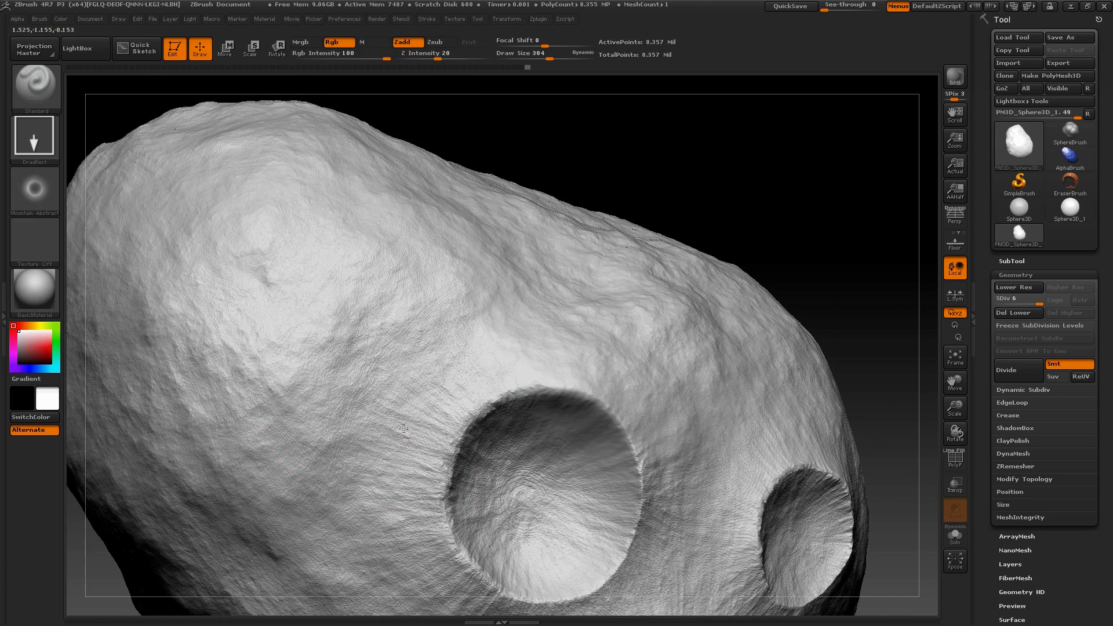
pyautogui.press('ctrl')
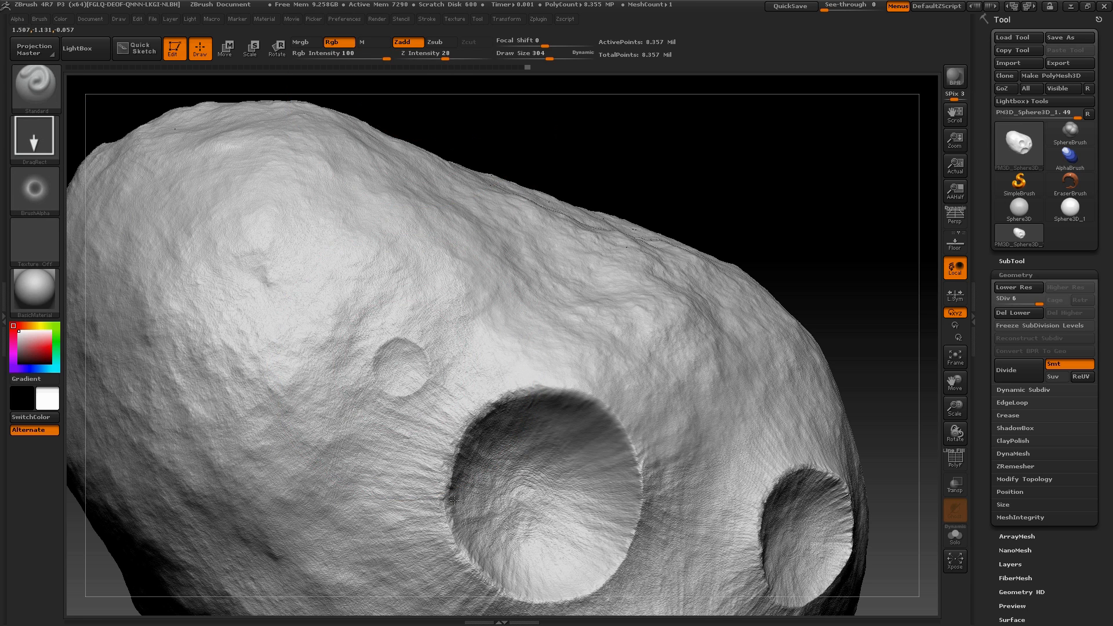
pyautogui.moveTo(455, 500); pyautogui.dragTo(439, 533)
pyautogui.moveTo(305, 328); pyautogui.dragTo(350, 452)
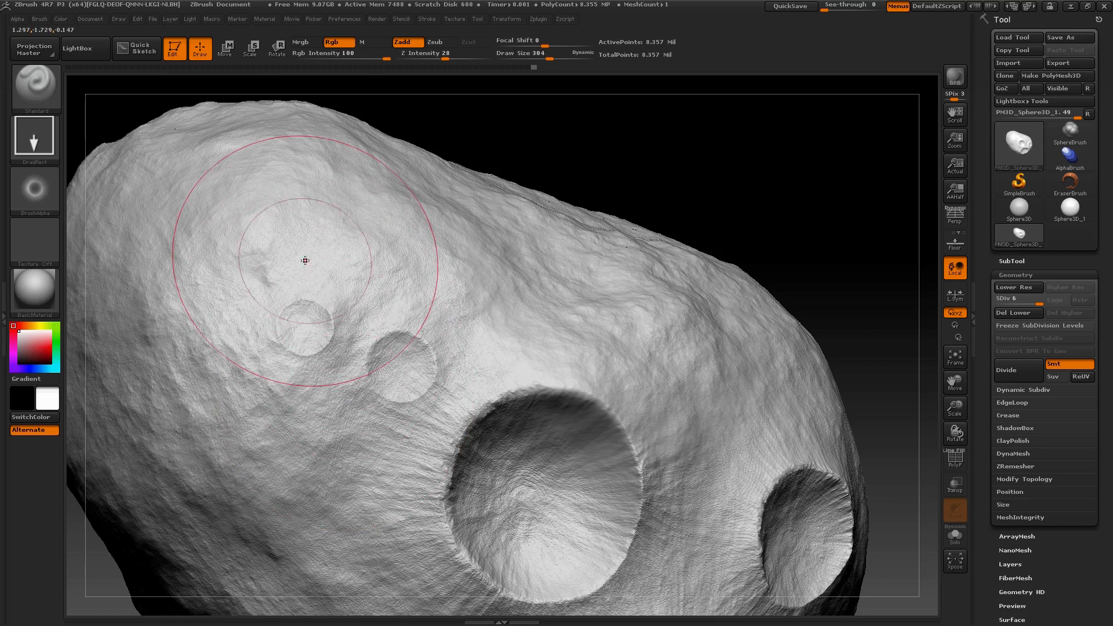
pyautogui.moveTo(557, 162)
pyautogui.mouseDown()
pyautogui.moveTo(660, 137)
pyautogui.moveTo(393, 268)
pyautogui.mouseUp()
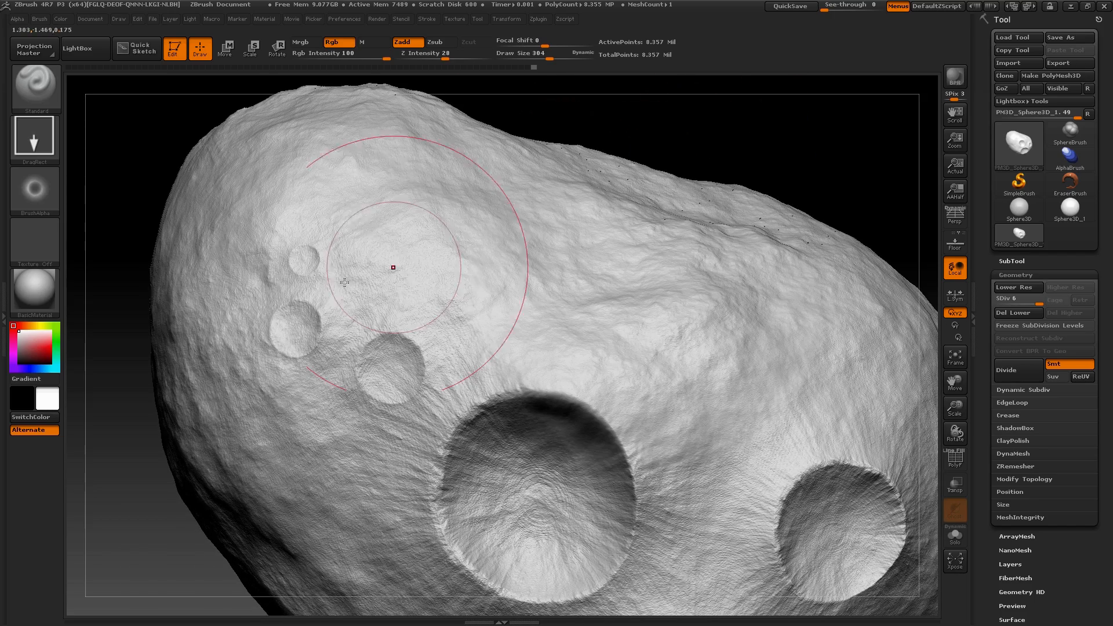
# Deepen the three new small craters by stamping the solid round Mountain Abstract alpha over each one
pyautogui.click(36, 191)
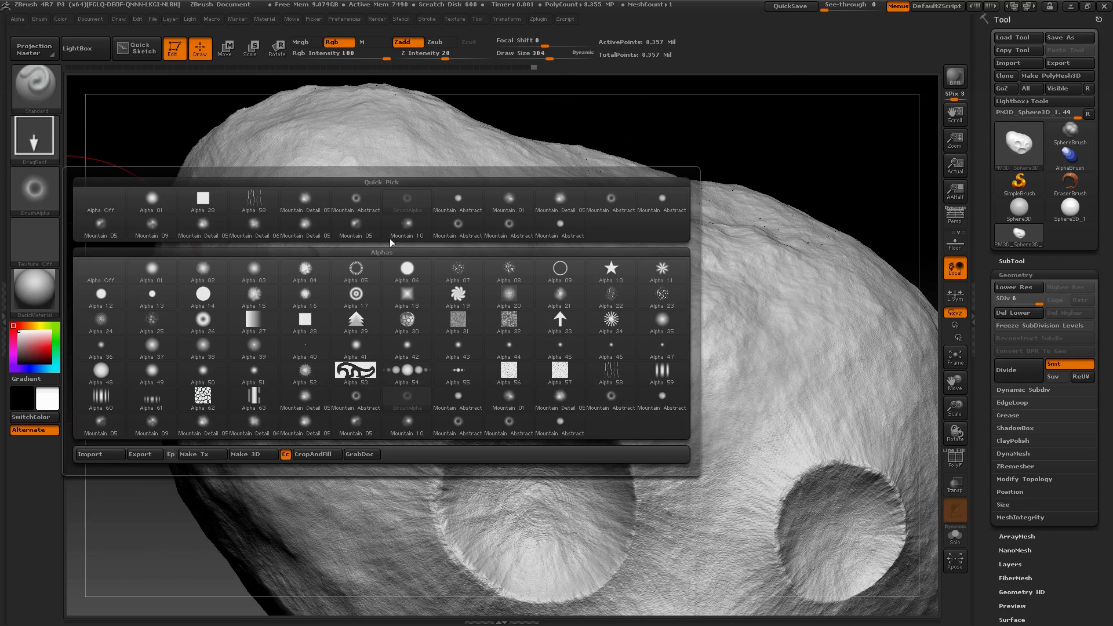
pyautogui.click(665, 204)
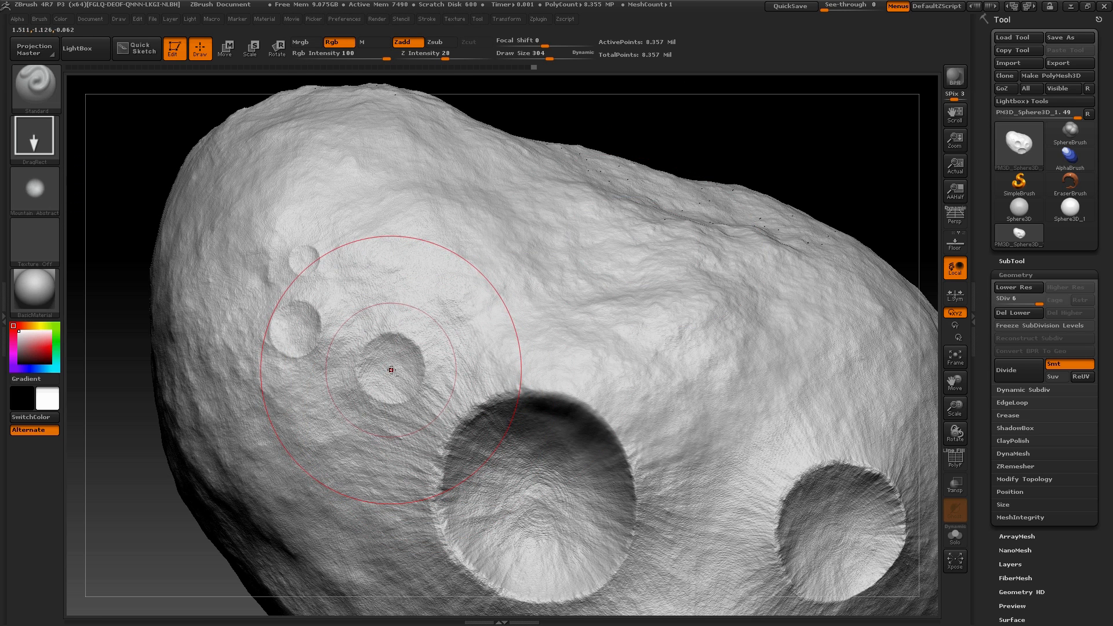
pyautogui.moveTo(391, 370); pyautogui.dragTo(411, 428)
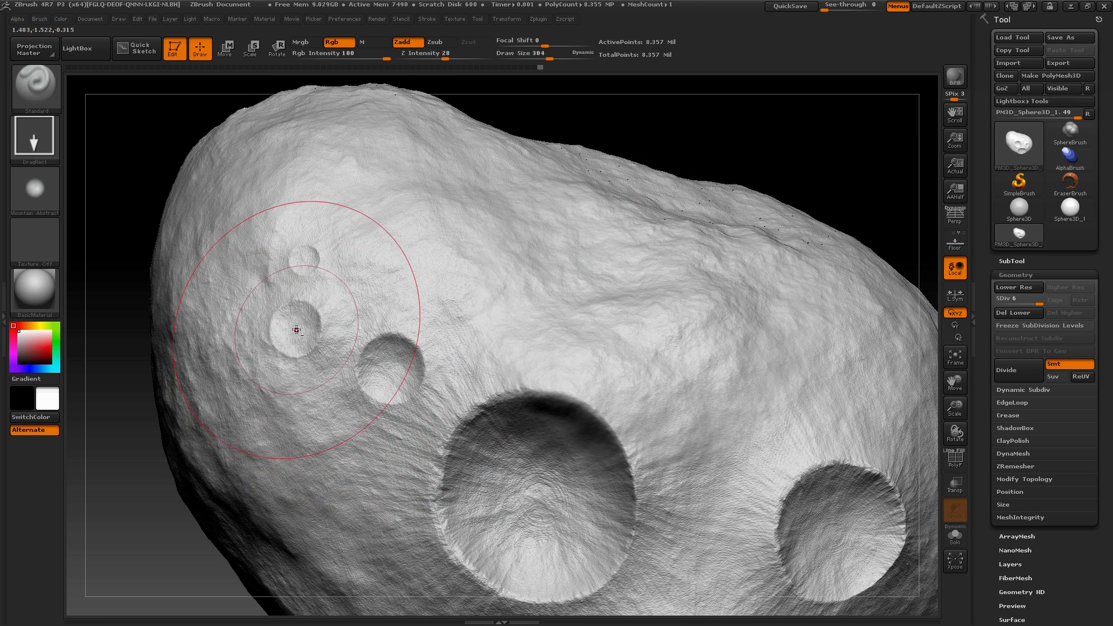
pyautogui.moveTo(297, 328); pyautogui.dragTo(309, 352)
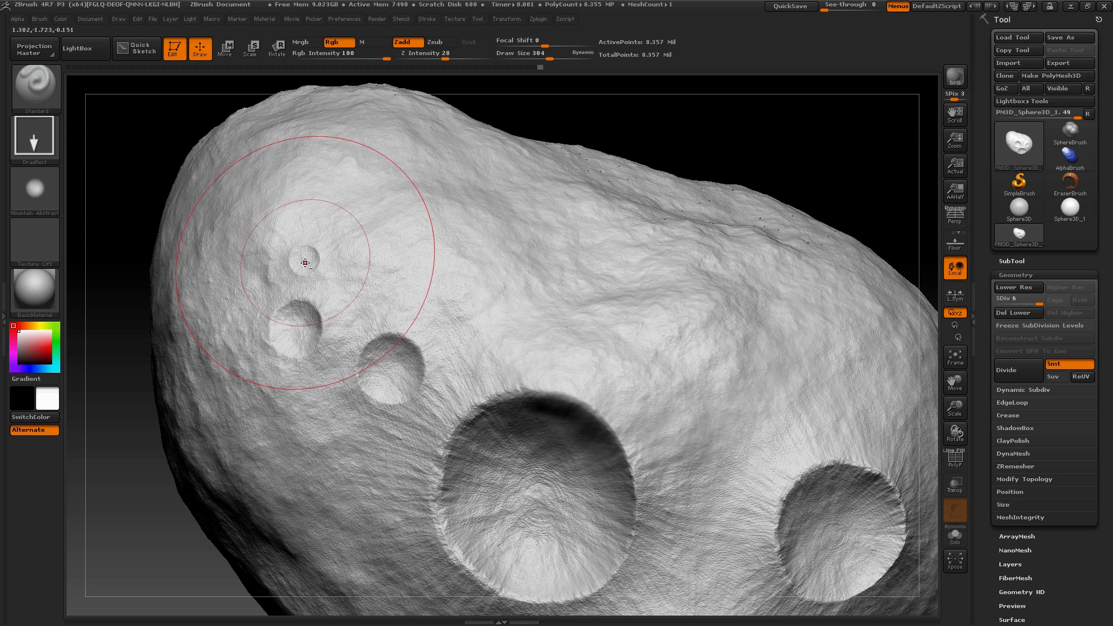
pyautogui.moveTo(299, 257)
pyautogui.mouseDown()
pyautogui.moveTo(327, 298)
pyautogui.moveTo(306, 262)
pyautogui.mouseUp()
pyautogui.press('ctrl')
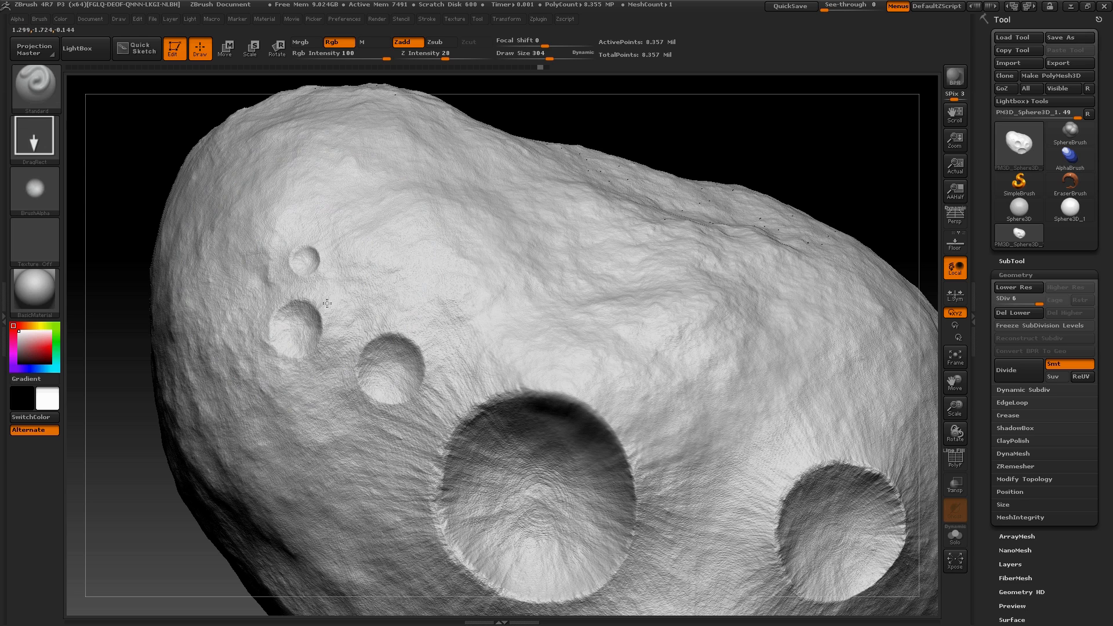
# Make a second deepening pass over the three small craters with the same round alpha
pyautogui.keyDown('alt'); pyautogui.moveTo(327, 303); pyautogui.dragTo(328, 302); pyautogui.keyUp('alt')
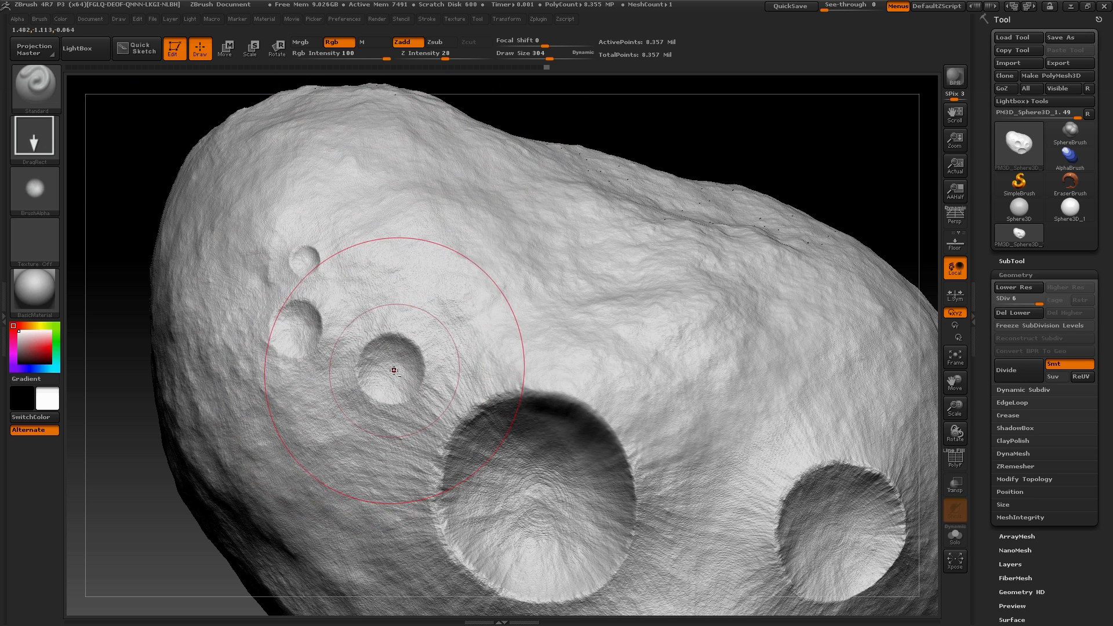
pyautogui.keyDown('alt'); pyautogui.moveTo(394, 370); pyautogui.dragTo(438, 488); pyautogui.keyUp('alt')
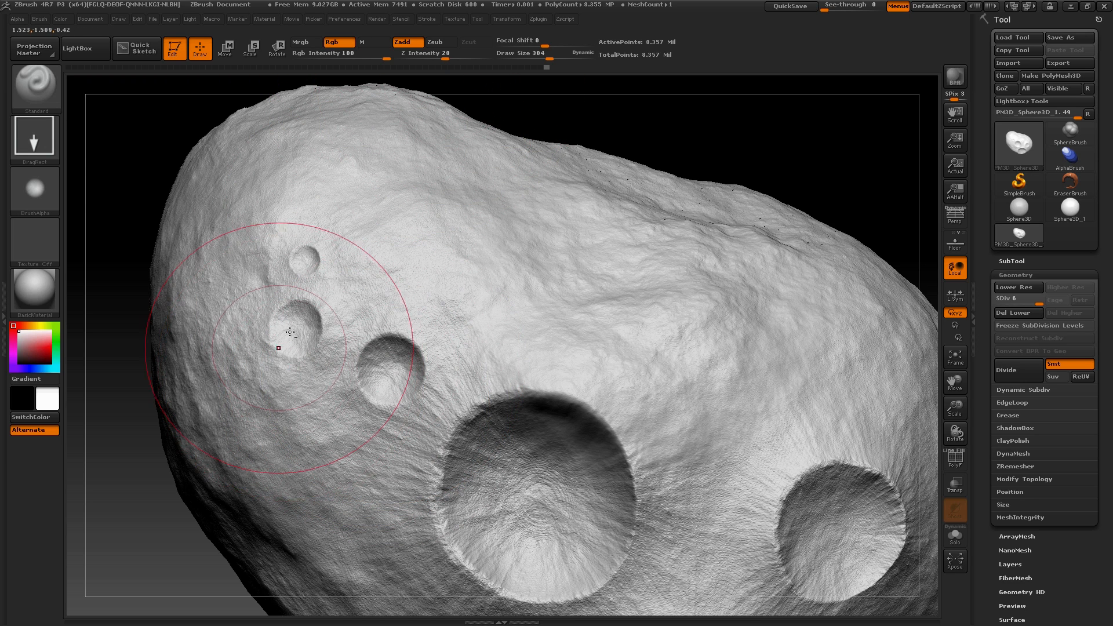
pyautogui.keyDown('alt'); pyautogui.moveTo(299, 331); pyautogui.dragTo(300, 333); pyautogui.keyUp('alt')
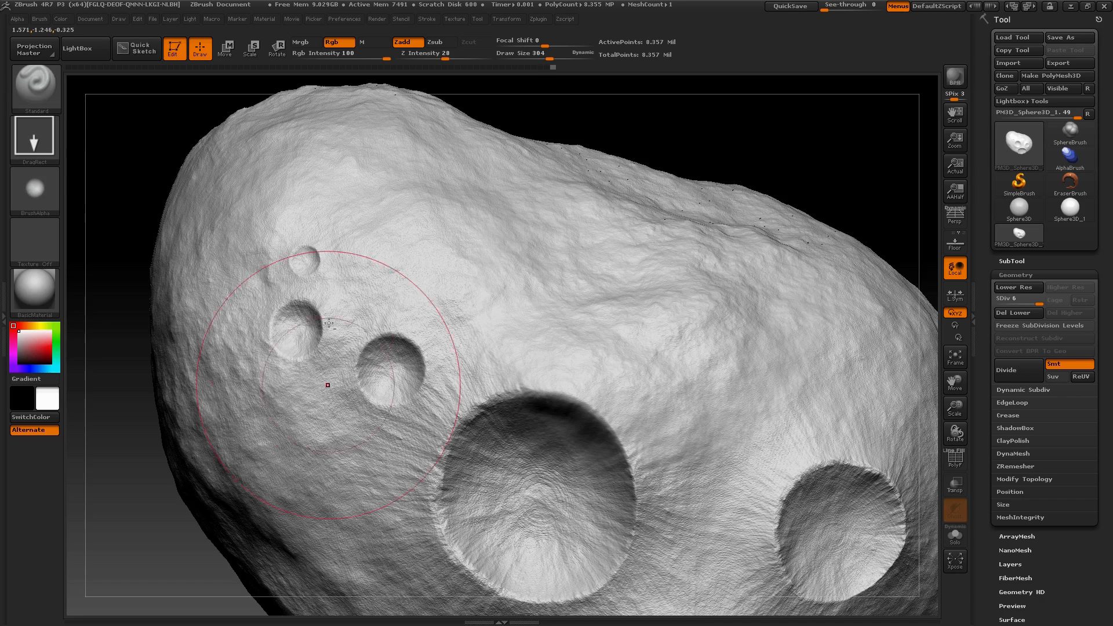
pyautogui.keyDown('alt'); pyautogui.moveTo(305, 271); pyautogui.dragTo(306, 272); pyautogui.keyUp('alt')
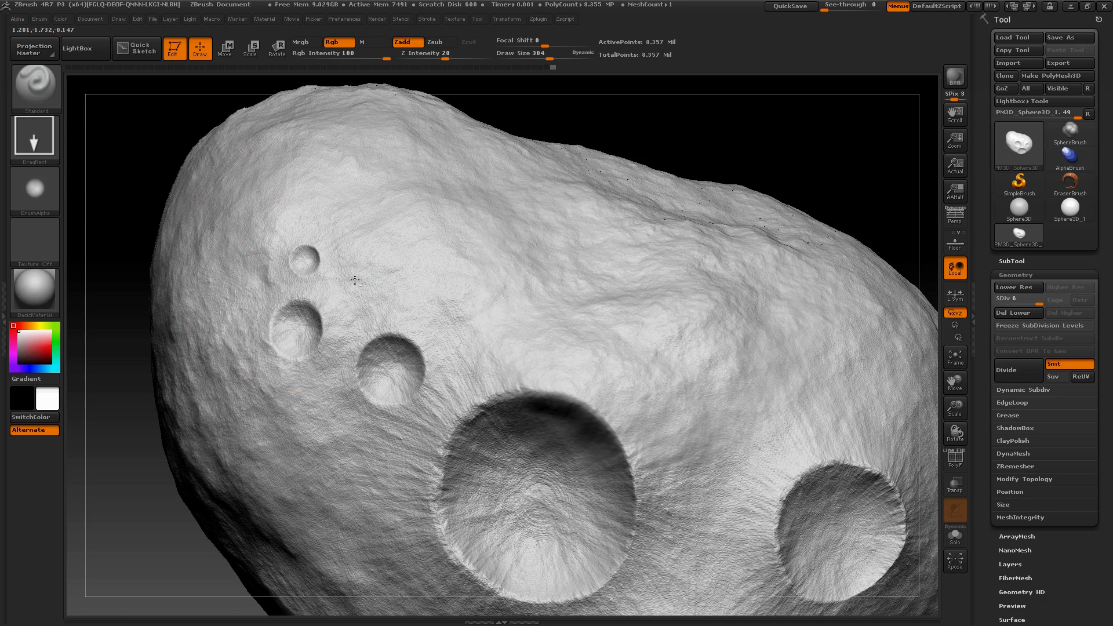
# Stamp a raised rim around the largest of the three small craters with the ring-shaped Mountain Abstract alpha at Z Intensity 30
pyautogui.moveTo(659, 129); pyautogui.dragTo(679, 107)
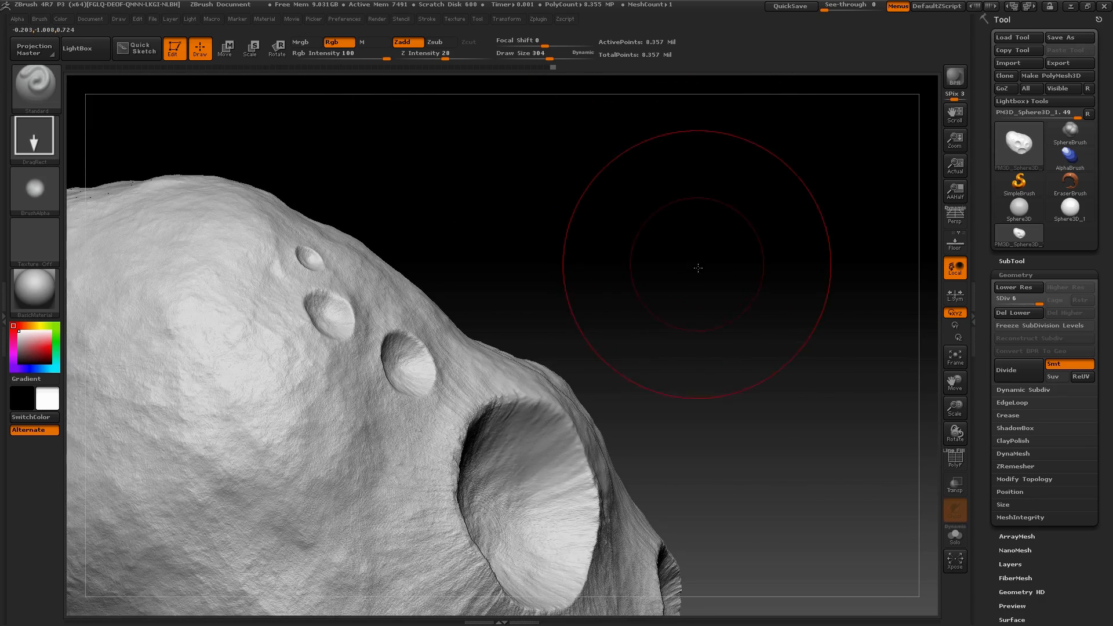
pyautogui.moveTo(698, 268); pyautogui.dragTo(95, 190)
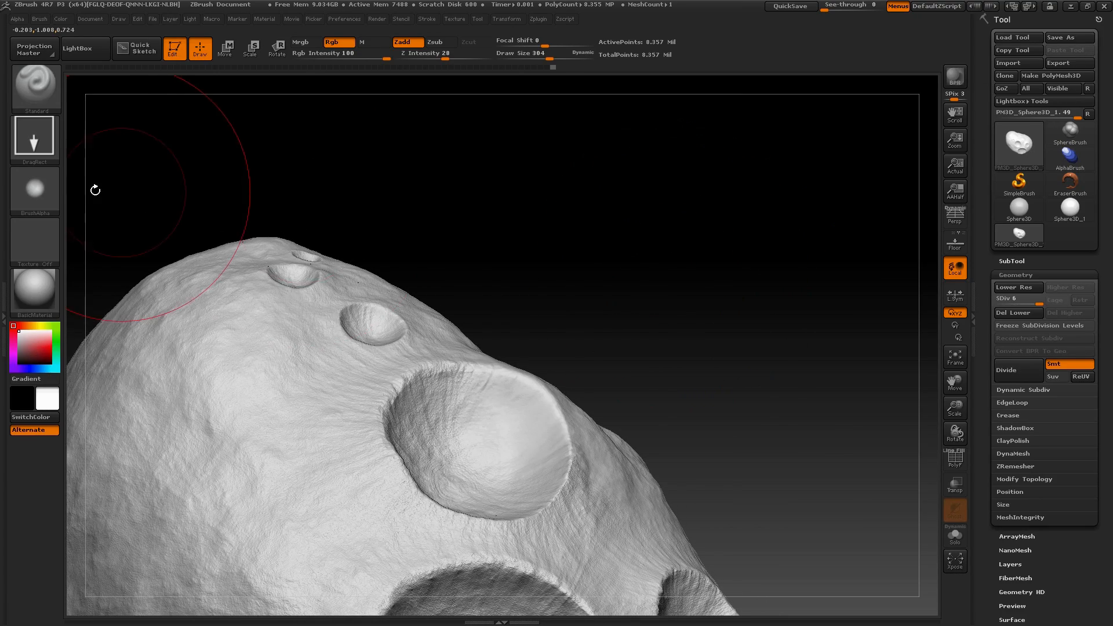
pyautogui.click(35, 189)
pyautogui.click(464, 223)
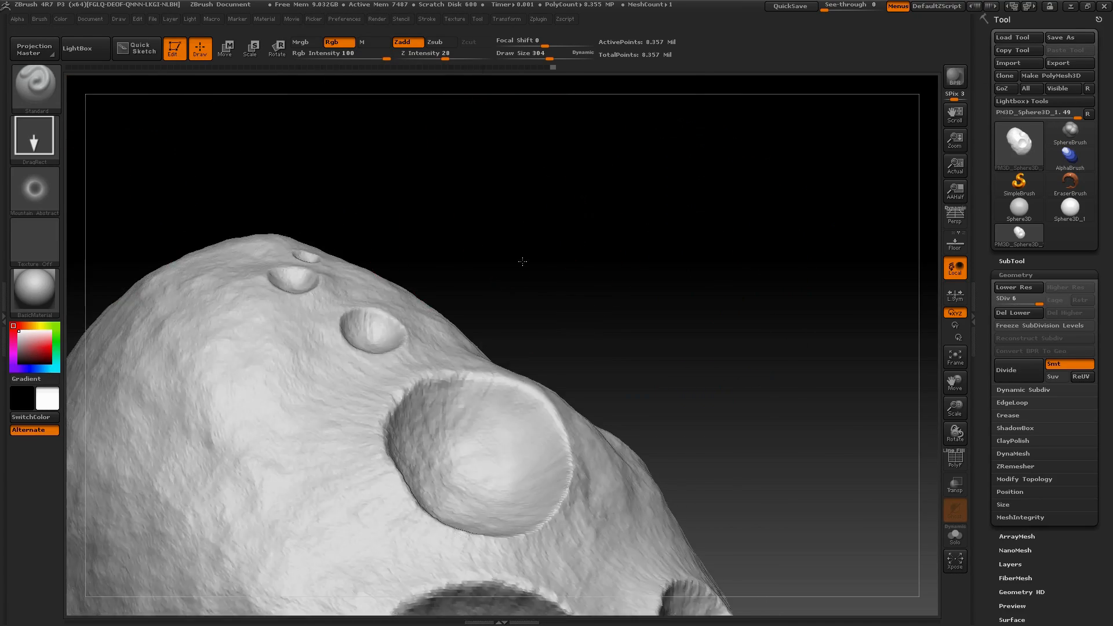
pyautogui.moveTo(523, 261); pyautogui.dragTo(516, 330)
pyautogui.click(444, 55)
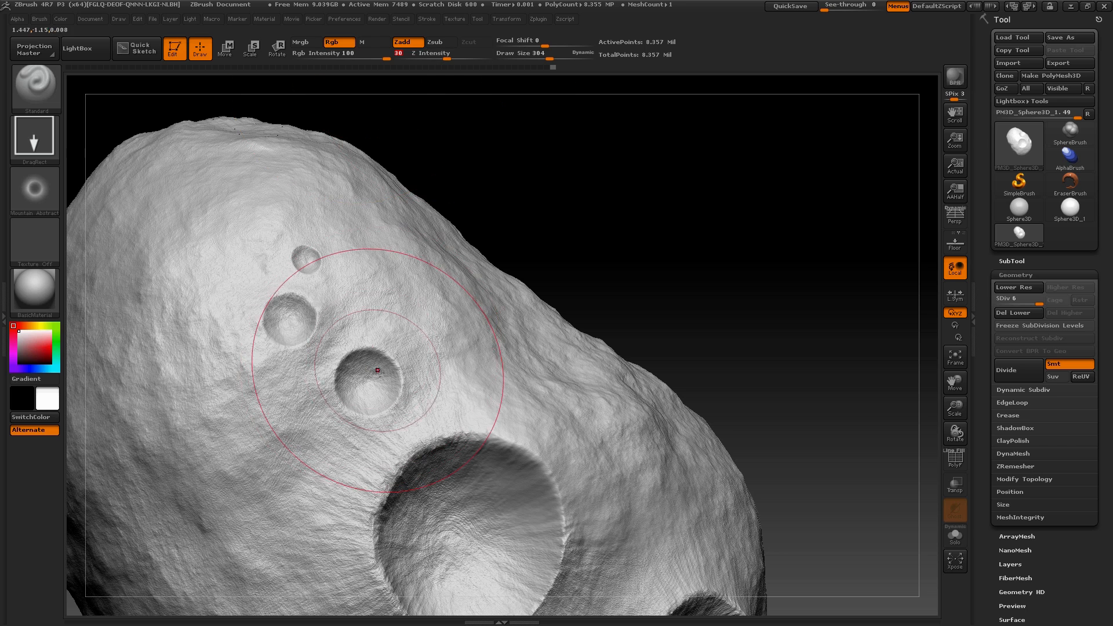
pyautogui.moveTo(368, 382); pyautogui.dragTo(443, 485)
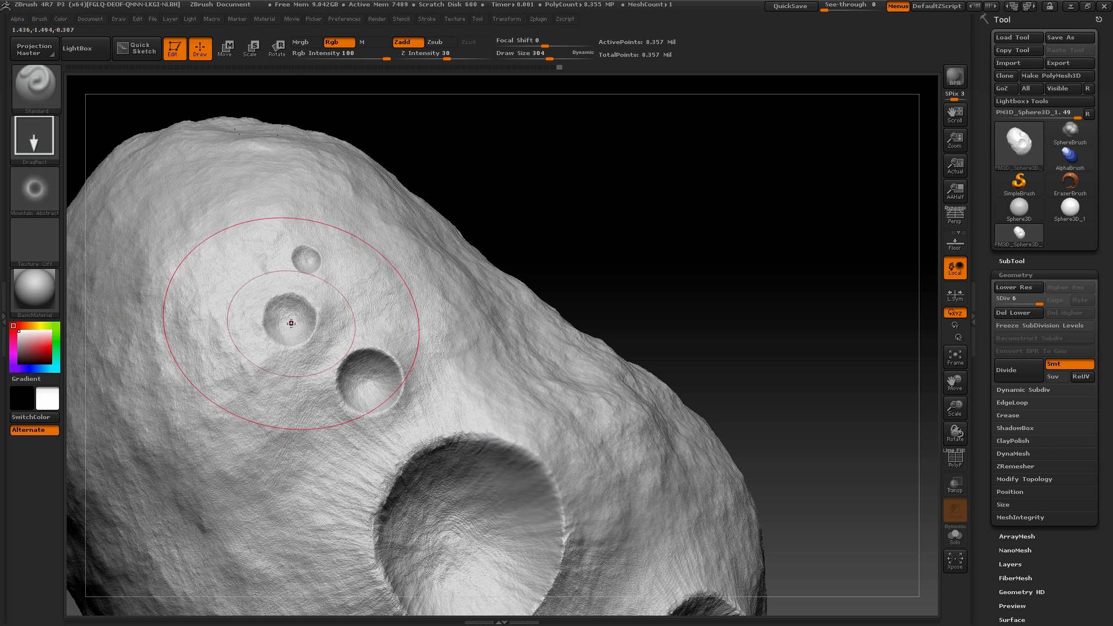
# Stamp matching rims around the middle and smallest of the three craters, undoing and restamping where needed
pyautogui.press('ctrl')
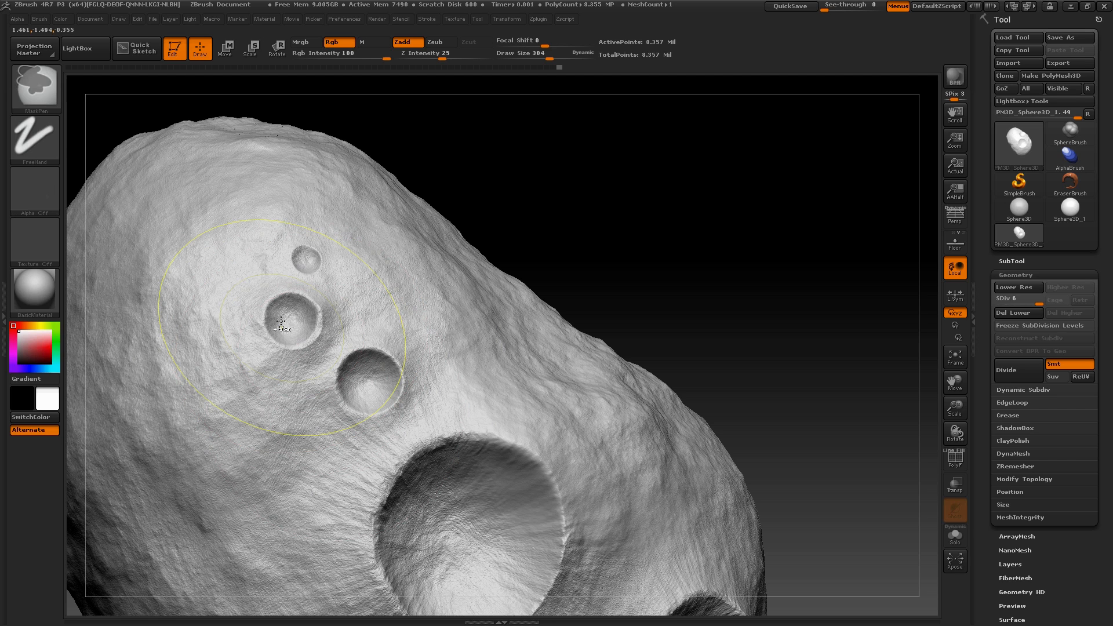
pyautogui.hotkey('ctrl', 'z')
pyautogui.moveTo(288, 320); pyautogui.dragTo(341, 410)
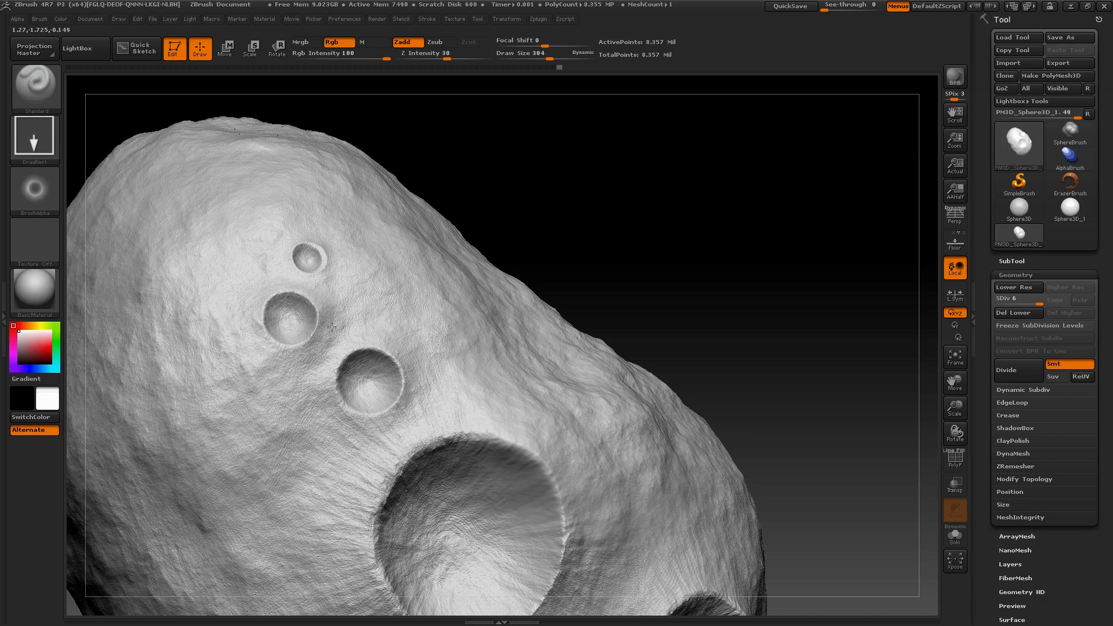
pyautogui.moveTo(520, 194)
pyautogui.mouseDown()
pyautogui.moveTo(497, 164)
pyautogui.moveTo(505, 196)
pyautogui.moveTo(551, 239)
pyautogui.moveTo(534, 191)
pyautogui.moveTo(538, 284)
pyautogui.mouseUp()
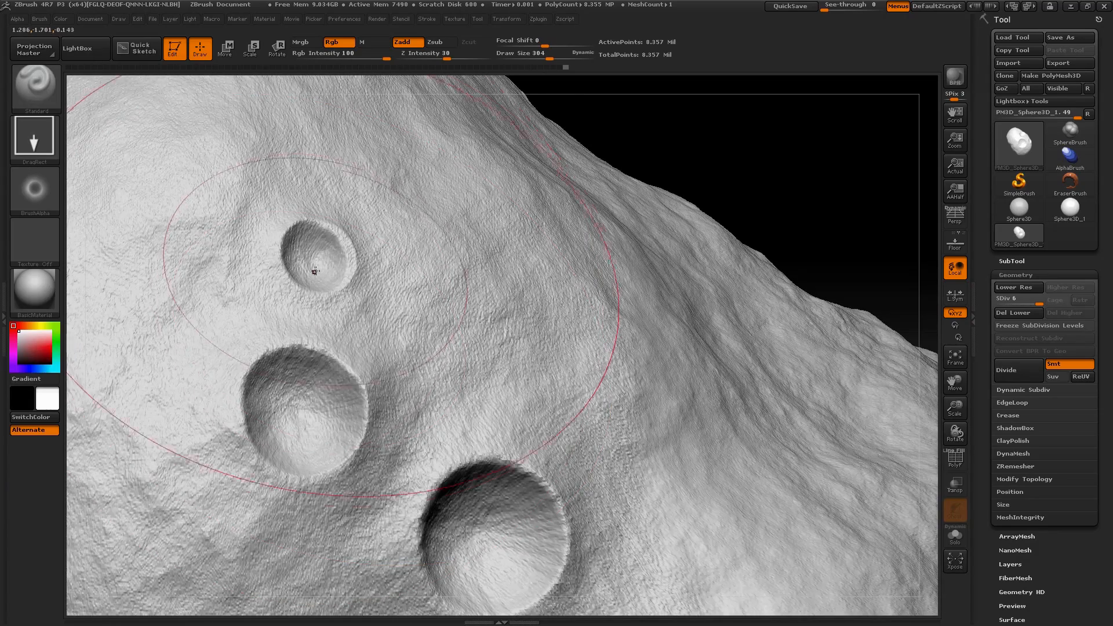
pyautogui.hotkey('ctrl', 'z')
pyautogui.moveTo(304, 264); pyautogui.dragTo(367, 398)
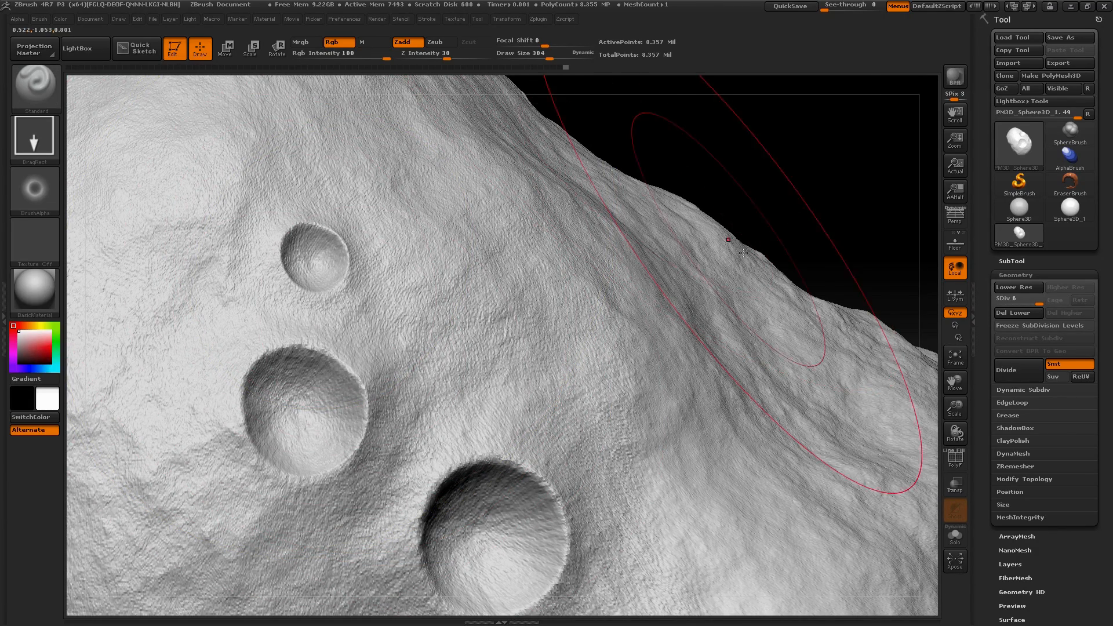
# Choose a Mountain Detail alpha for stamping rock detail around the largest crater
pyautogui.keyDown('alt'); pyautogui.moveTo(709, 203); pyautogui.dragTo(703, 162); pyautogui.keyUp('alt')
pyautogui.moveTo(700, 400); pyautogui.dragTo(704, 341)
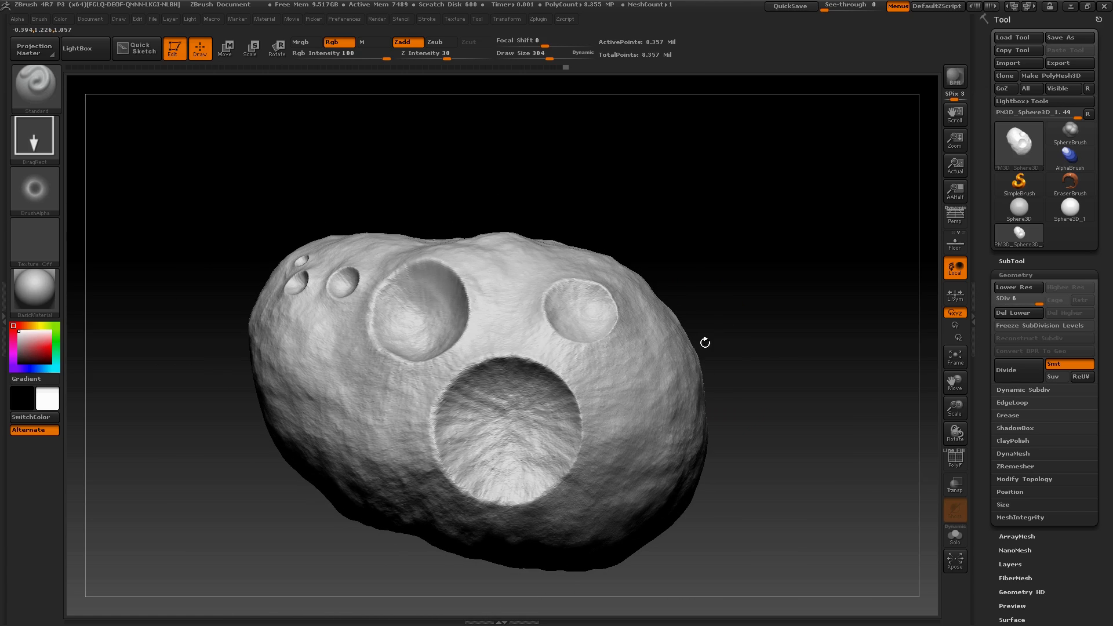
pyautogui.click(38, 192)
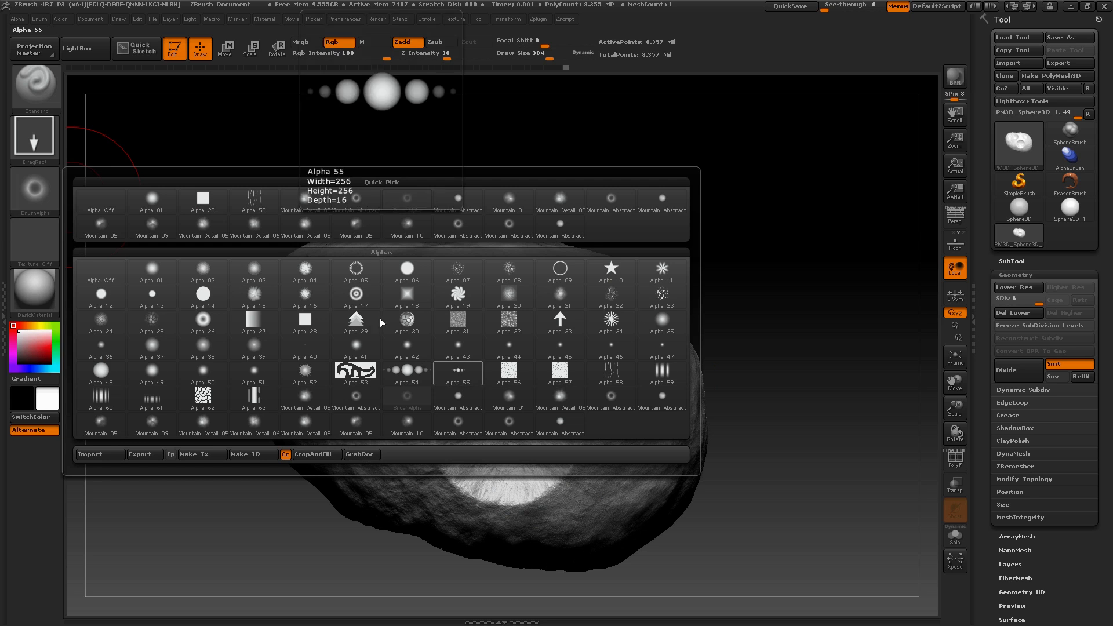
pyautogui.click(249, 227)
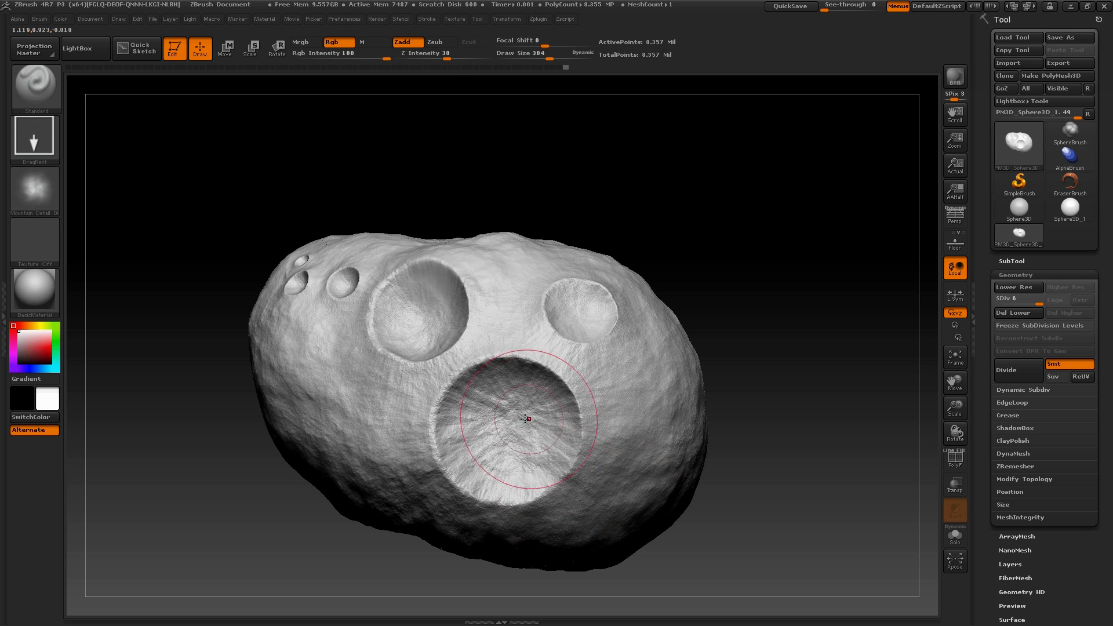
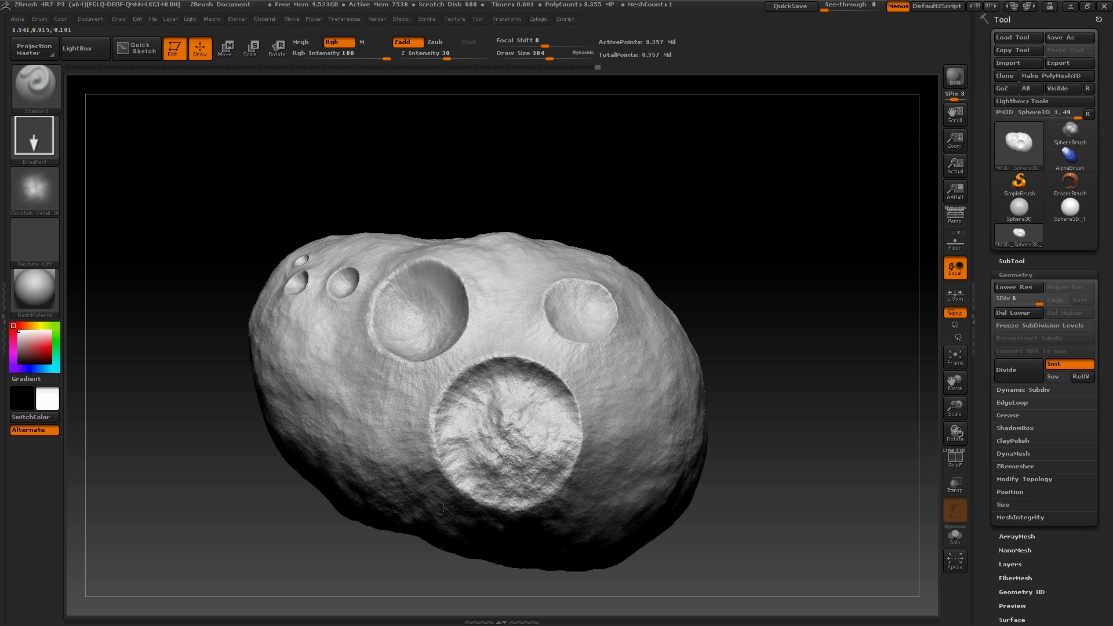
# Stamp Mountain Detail rock relief across the floor and around the lower rim of the large rocky crater
pyautogui.moveTo(708, 464); pyautogui.dragTo(758, 406)
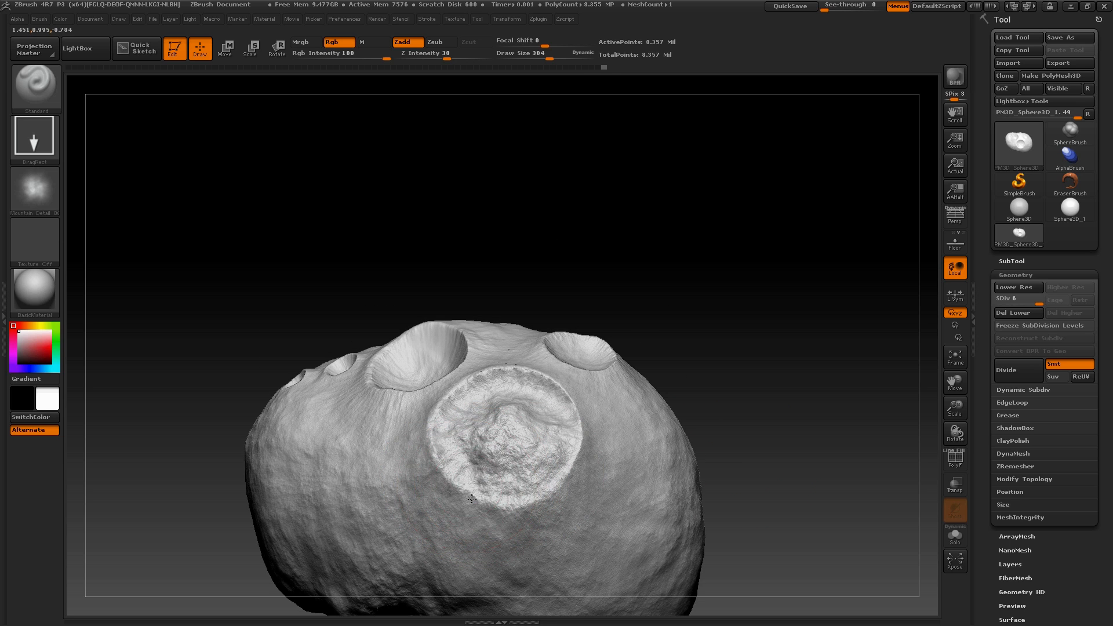
pyautogui.moveTo(472, 499); pyautogui.dragTo(460, 483)
pyautogui.moveTo(566, 500); pyautogui.dragTo(647, 592)
pyautogui.moveTo(452, 452)
pyautogui.mouseDown()
pyautogui.moveTo(401, 544)
pyautogui.moveTo(568, 476)
pyautogui.mouseUp()
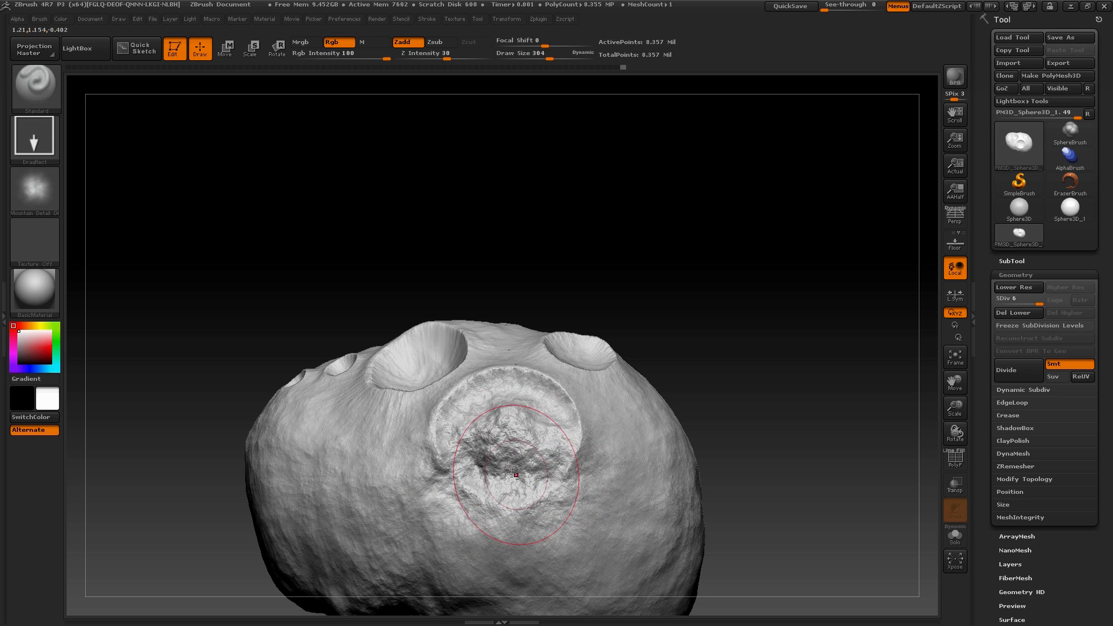
pyautogui.moveTo(430, 426); pyautogui.dragTo(390, 484)
pyautogui.moveTo(453, 461); pyautogui.dragTo(493, 411)
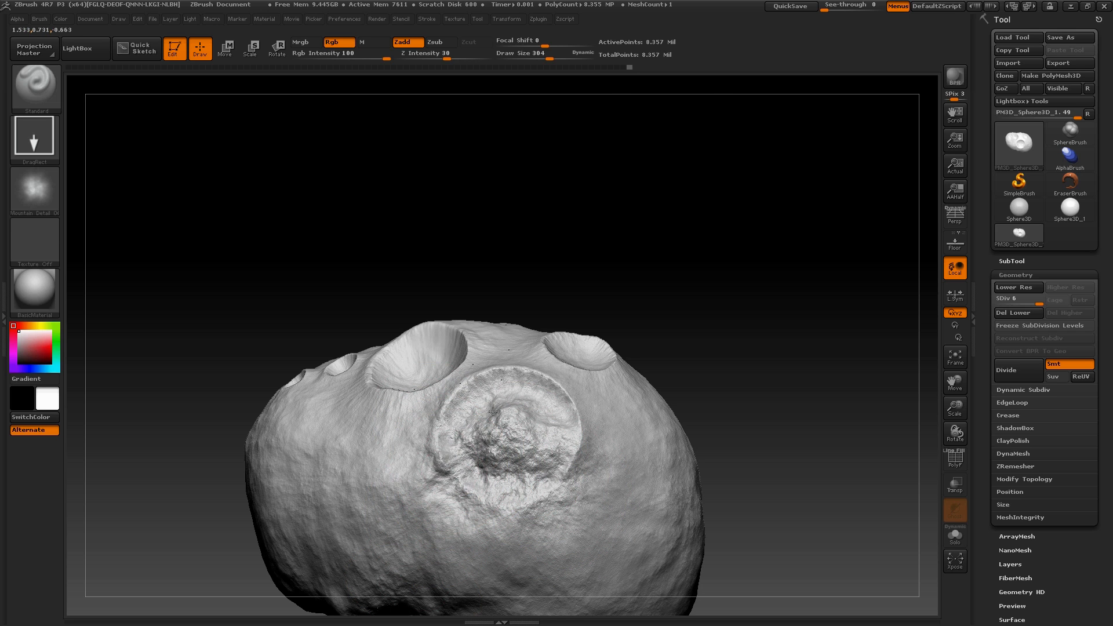
pyautogui.moveTo(448, 457); pyautogui.dragTo(406, 510)
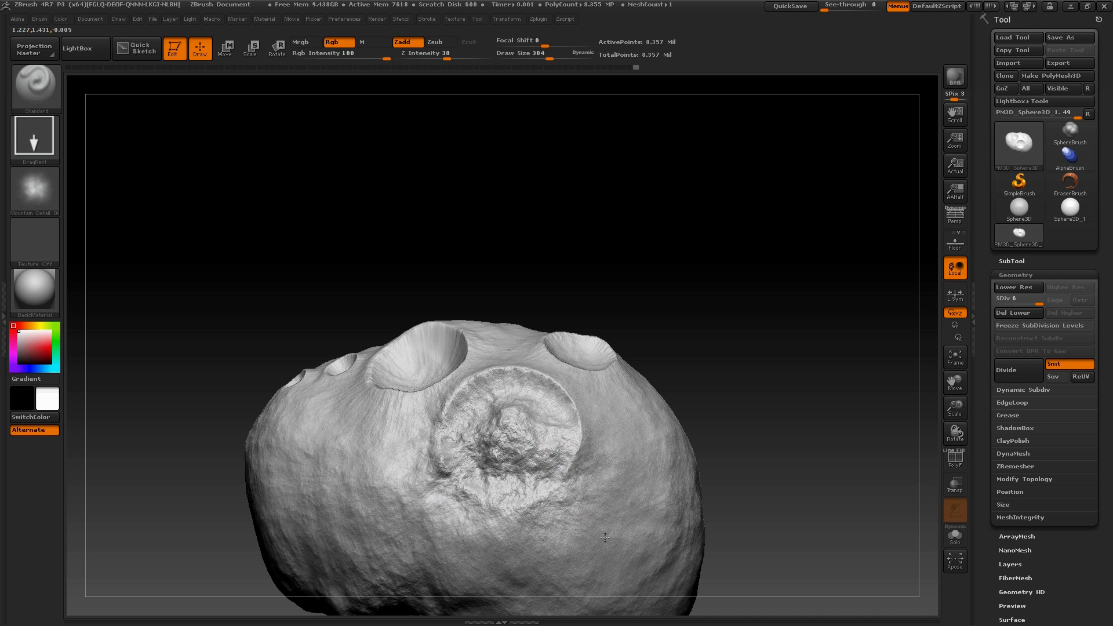
pyautogui.moveTo(543, 456); pyautogui.dragTo(561, 405)
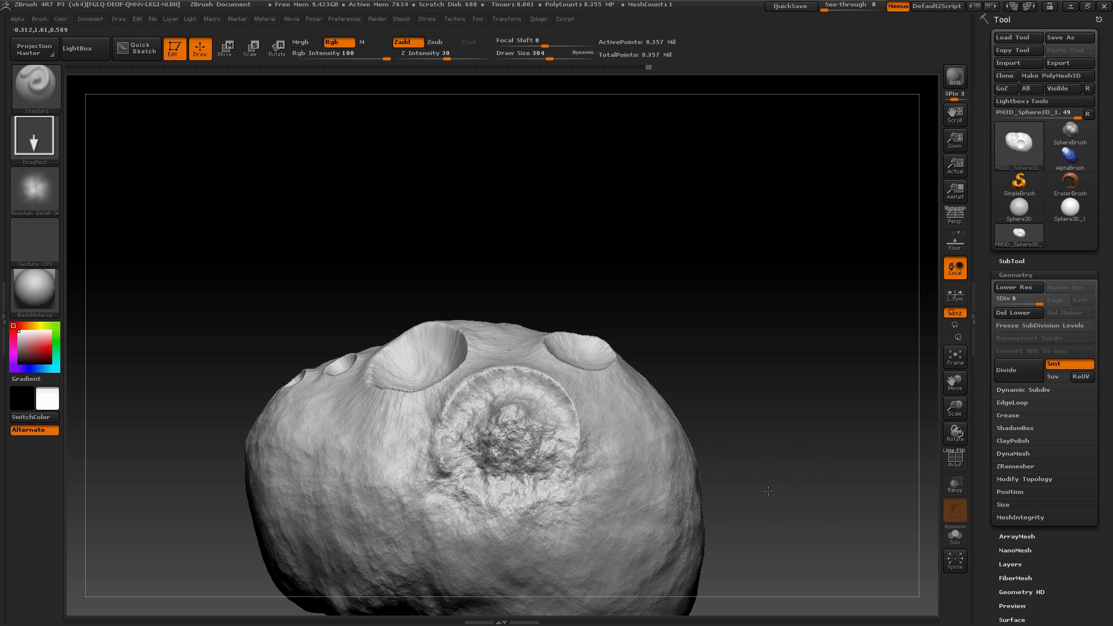
pyautogui.moveTo(756, 435)
pyautogui.mouseDown()
pyautogui.moveTo(754, 406)
pyautogui.moveTo(767, 508)
pyautogui.moveTo(752, 524)
pyautogui.mouseUp()
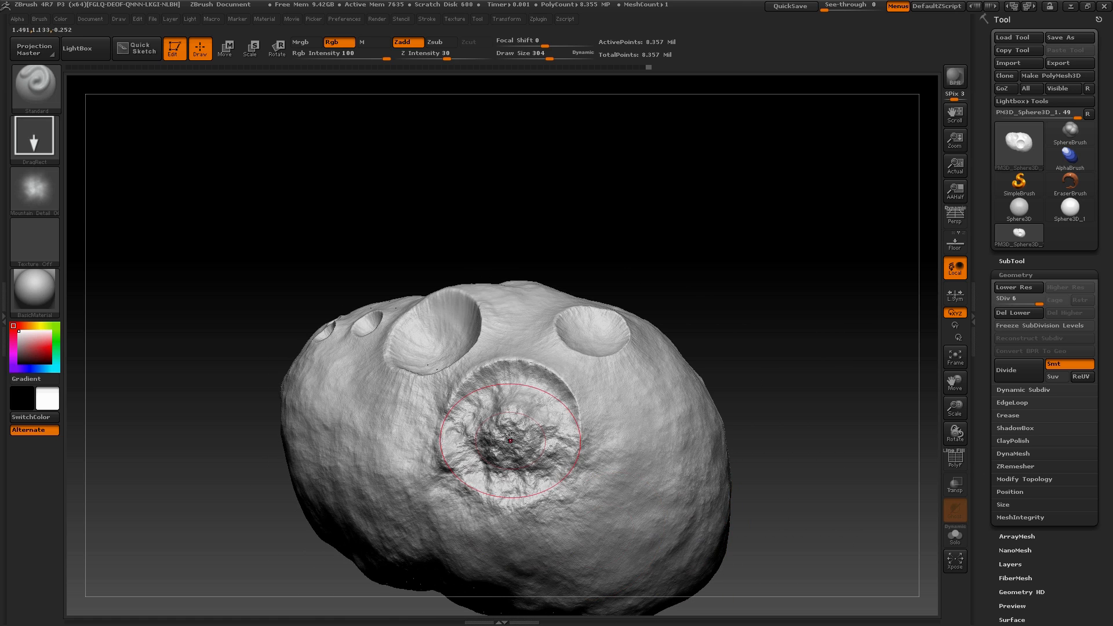
# Smooth away the large rocky crater, working at subdivision levels 2 and 4 before finishing at level 6
pyautogui.moveTo(1009, 317); pyautogui.dragTo(1008, 317)
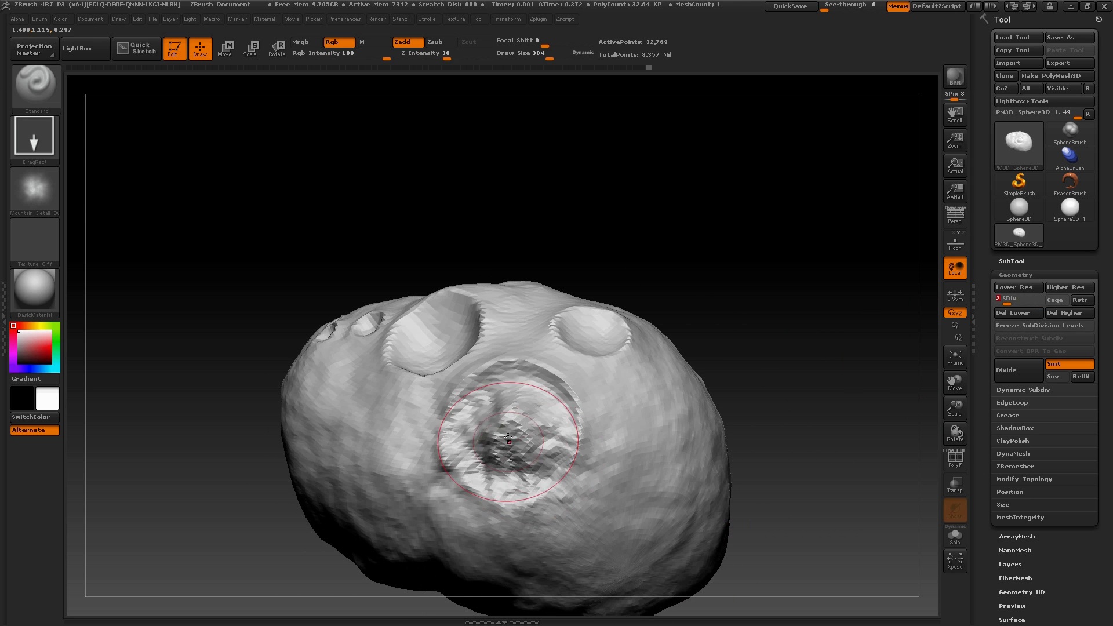
pyautogui.moveTo(509, 432)
pyautogui.keyDown('shift'); pyautogui.mouseDown()
pyautogui.moveTo(503, 456)
pyautogui.moveTo(536, 442)
pyautogui.moveTo(502, 423)
pyautogui.moveTo(542, 411)
pyautogui.moveTo(519, 435)
pyautogui.mouseUp(); pyautogui.keyUp('shift')
pyautogui.click(1022, 307)
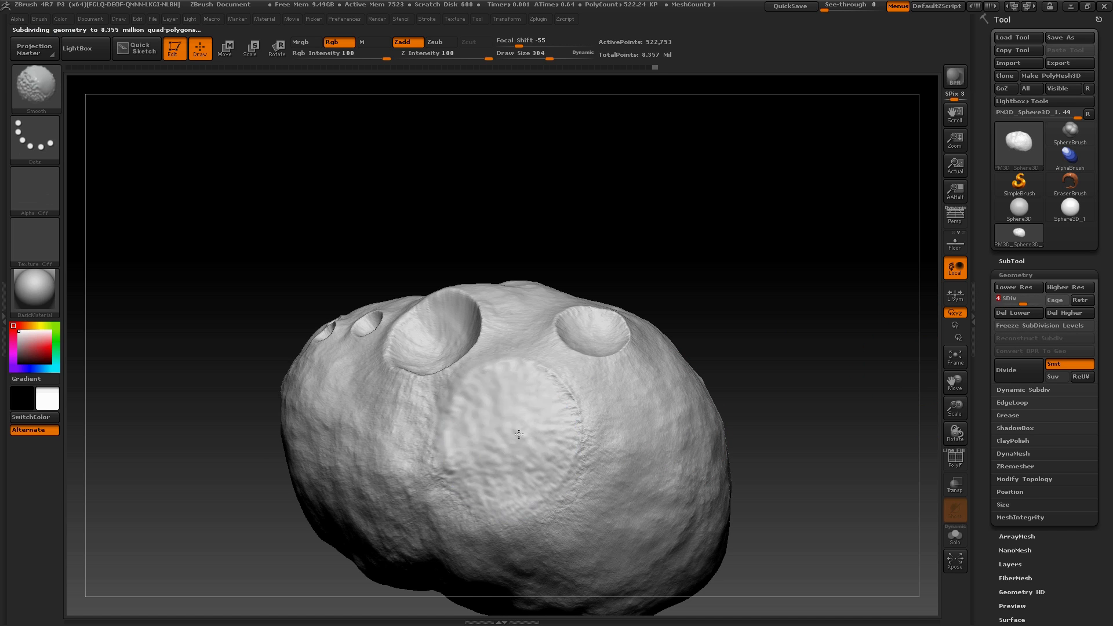
pyautogui.click(1023, 300)
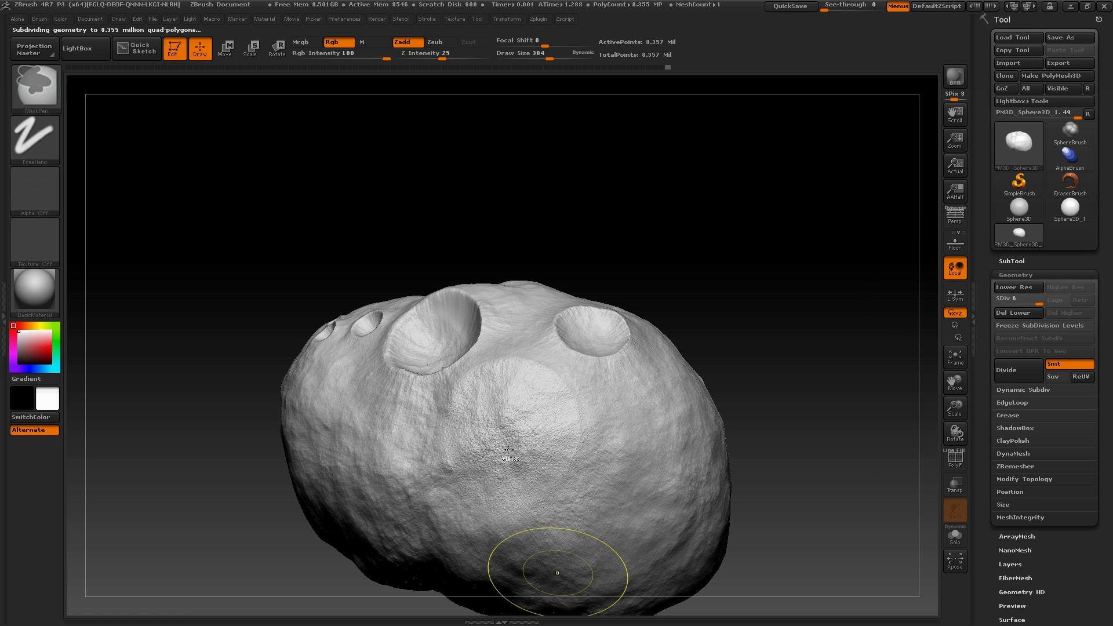
pyautogui.keyDown('shift'); pyautogui.moveTo(506, 427); pyautogui.dragTo(503, 414); pyautogui.keyUp('shift')
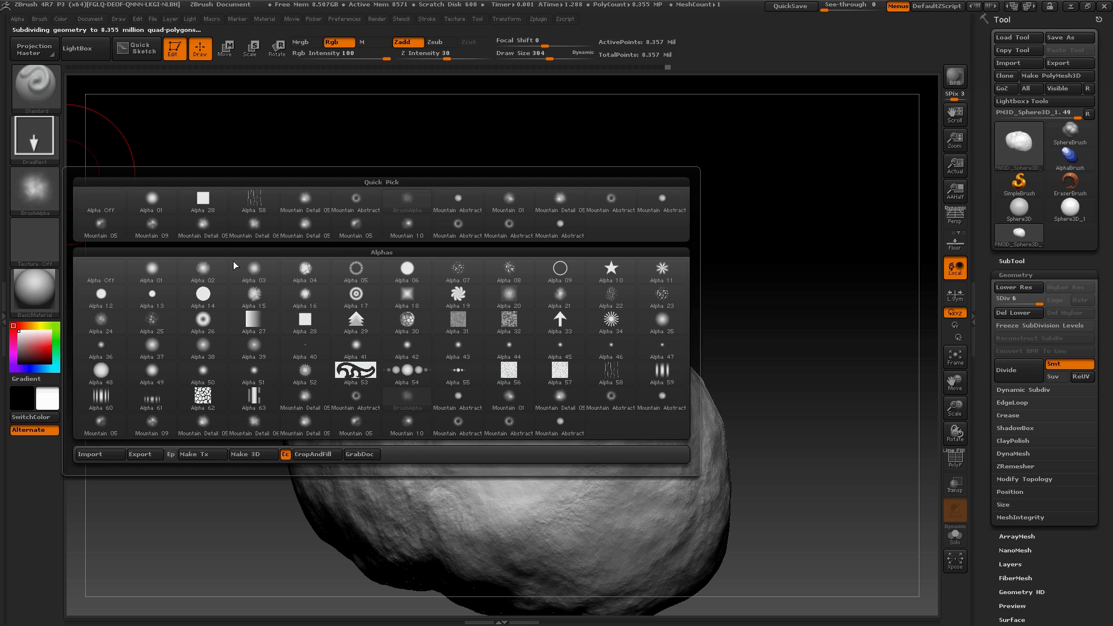
# Stamp a Mountain alpha over the smoothed patch to rebuild rocky relief where the crater was
pyautogui.click(34, 189)
pyautogui.click(368, 238)
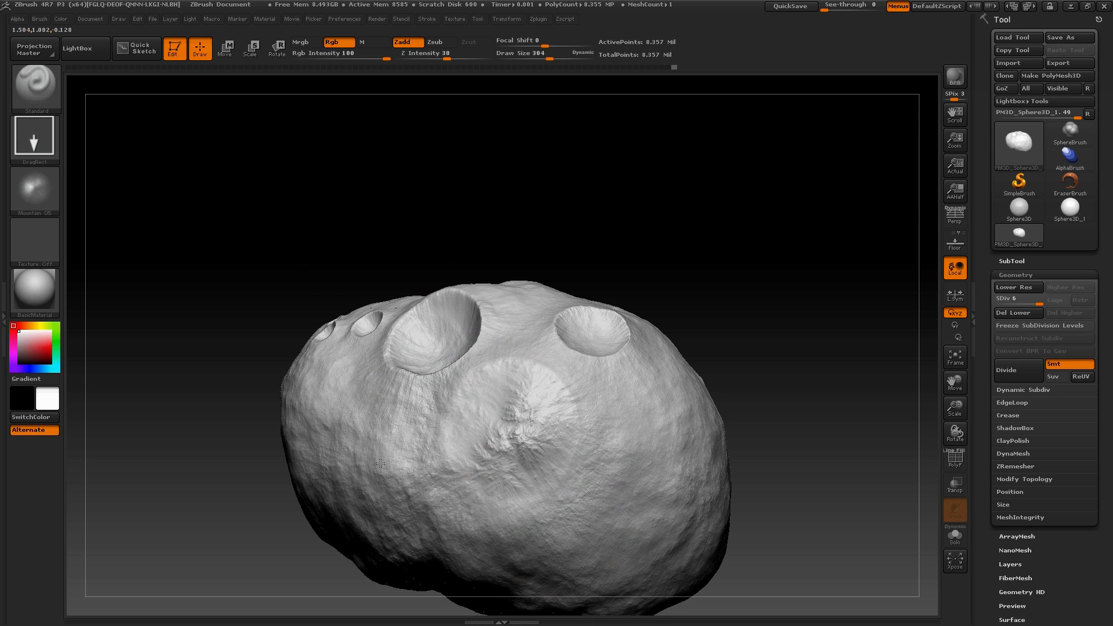
pyautogui.moveTo(237, 419)
pyautogui.mouseDown()
pyautogui.moveTo(214, 331)
pyautogui.moveTo(311, 373)
pyautogui.mouseUp()
pyautogui.moveTo(857, 348)
pyautogui.mouseDown()
pyautogui.moveTo(820, 291)
pyautogui.moveTo(867, 338)
pyautogui.moveTo(841, 348)
pyautogui.mouseUp()
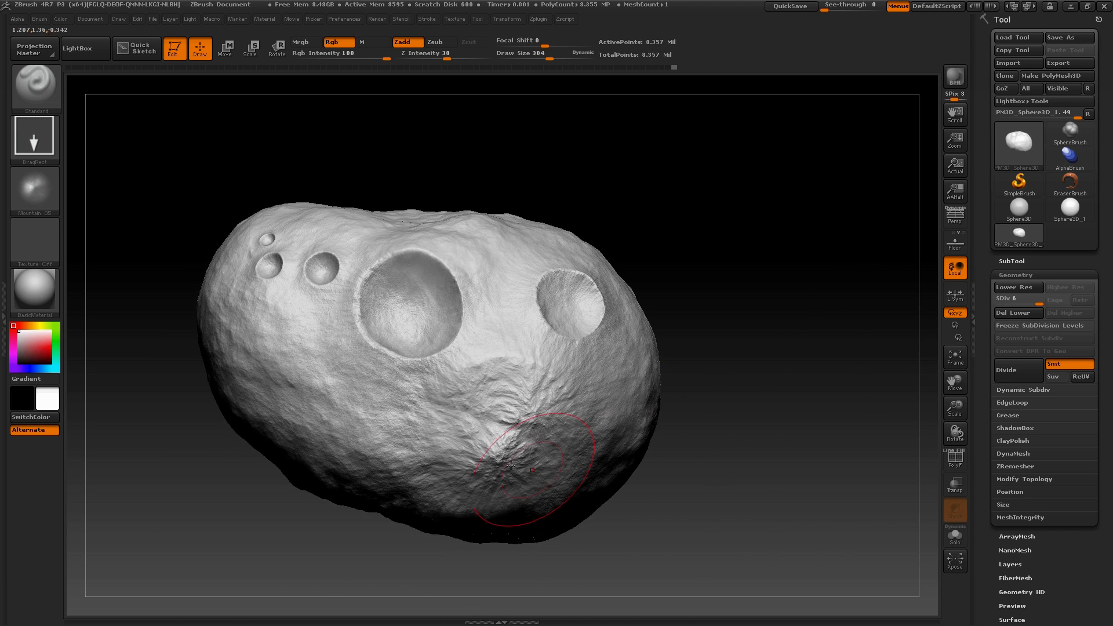
# Switch to a Mountain Detail alpha and stamp rough rock over the patch below the two larger remaining craters
pyautogui.click(35, 190)
pyautogui.click(305, 232)
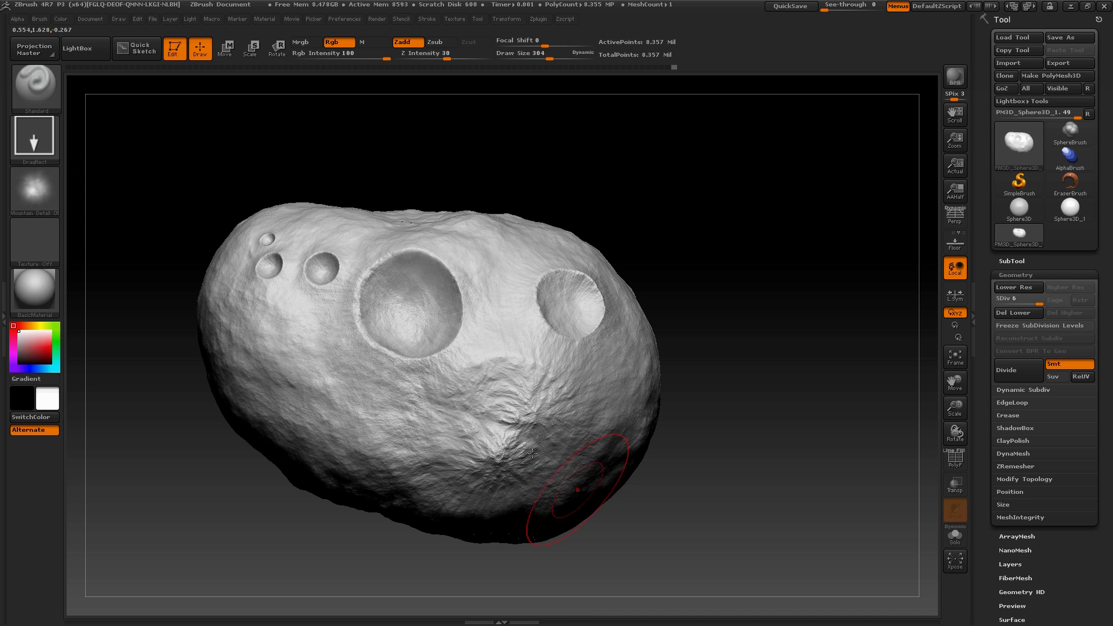
pyautogui.moveTo(742, 419); pyautogui.dragTo(522, 381)
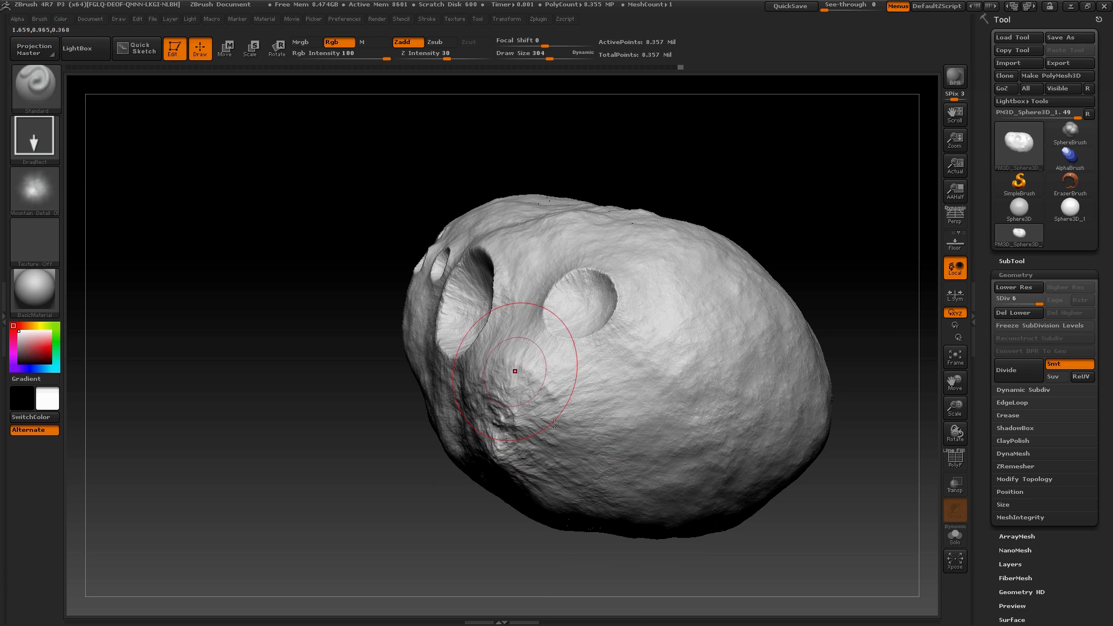
pyautogui.moveTo(521, 549)
pyautogui.mouseDown()
pyautogui.moveTo(582, 440)
pyautogui.moveTo(536, 395)
pyautogui.moveTo(504, 383)
pyautogui.mouseUp()
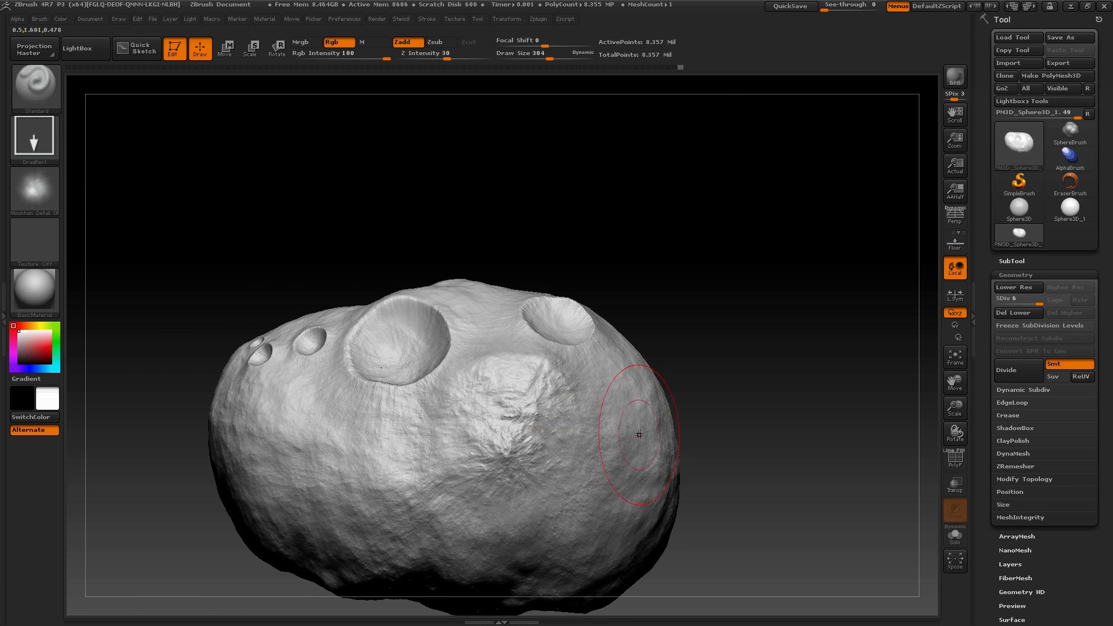
pyautogui.moveTo(623, 510); pyautogui.dragTo(497, 360)
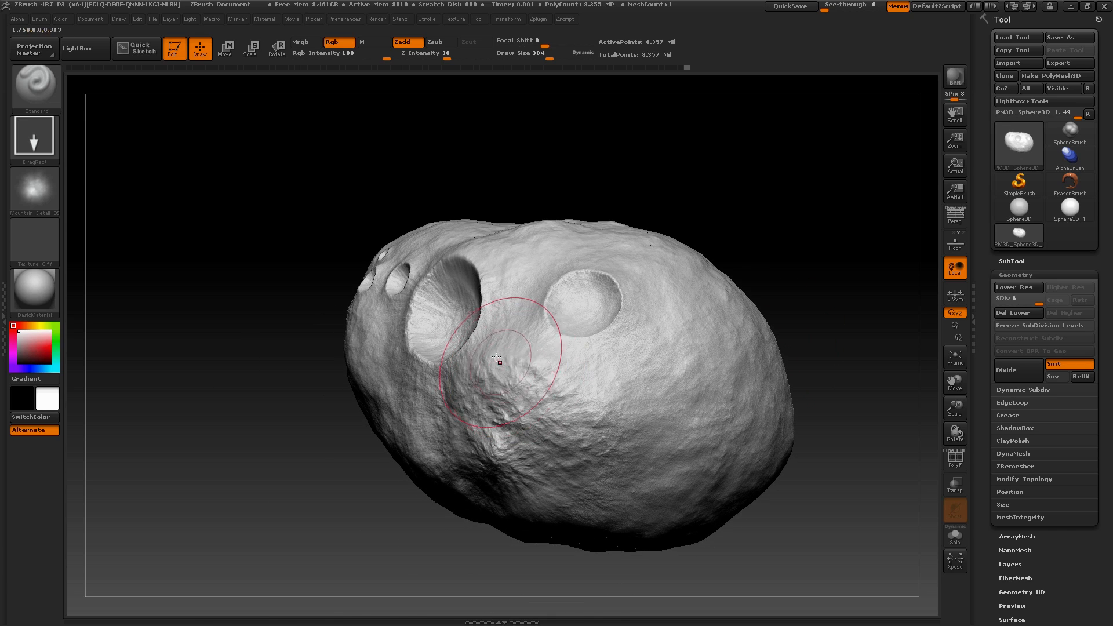
pyautogui.moveTo(751, 199)
pyautogui.mouseDown()
pyautogui.moveTo(663, 293)
pyautogui.moveTo(508, 355)
pyautogui.mouseUp()
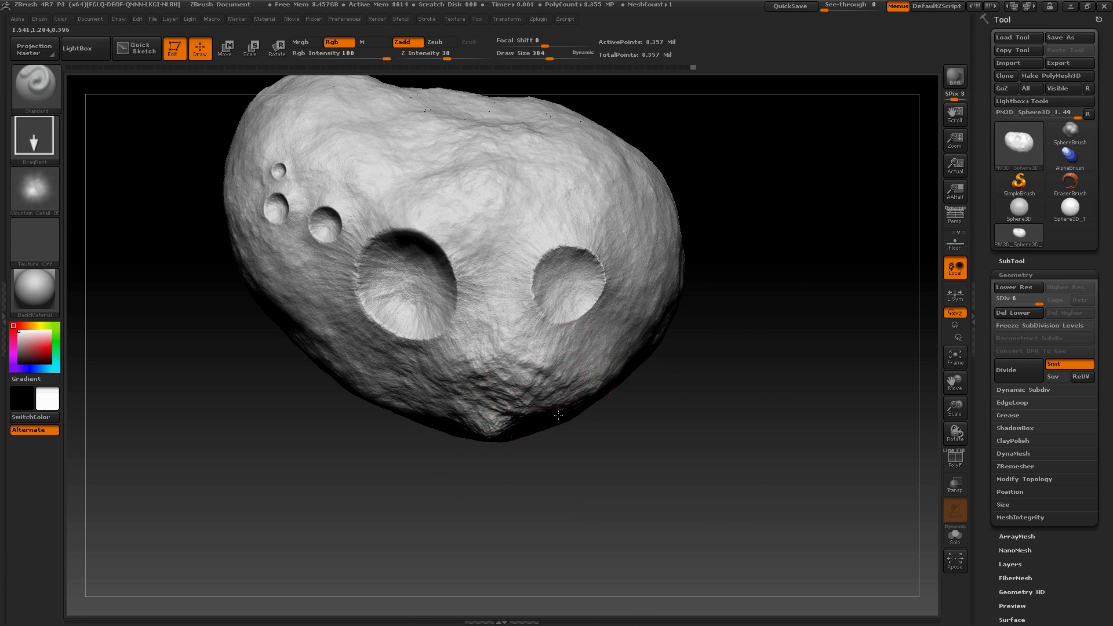
pyautogui.moveTo(745, 362)
pyautogui.mouseDown()
pyautogui.moveTo(746, 298)
pyautogui.moveTo(524, 391)
pyautogui.mouseUp()
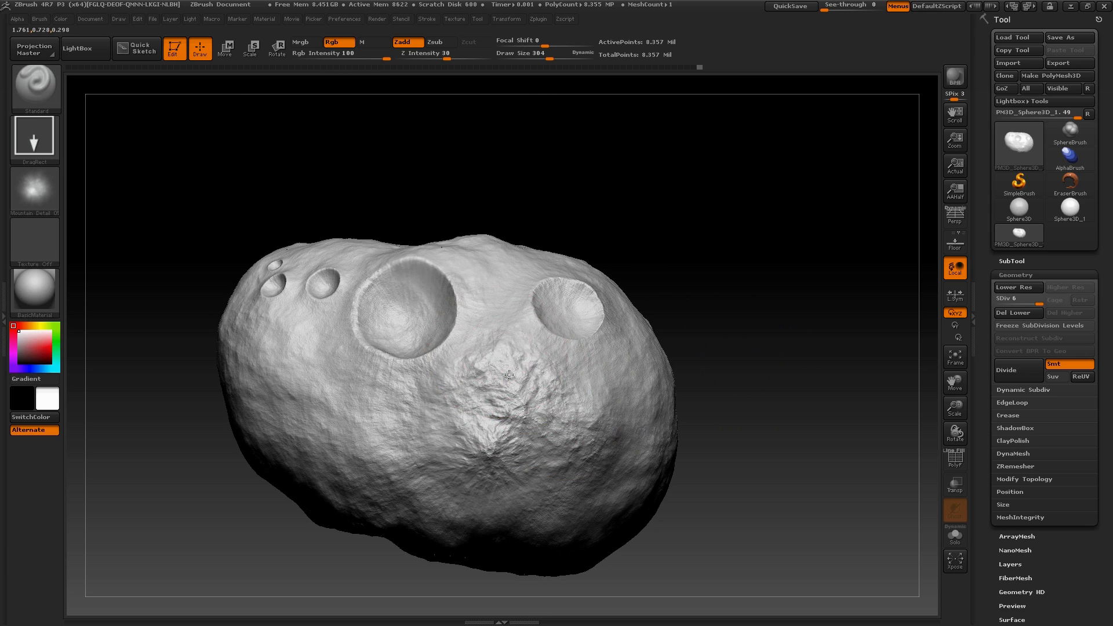
# Extend the rough rock stamping outward to blend the patch's edges into the surrounding surface, and inspect the asteroid from several sides
pyautogui.moveTo(778, 409)
pyautogui.mouseDown()
pyautogui.moveTo(696, 440)
pyautogui.moveTo(494, 436)
pyautogui.mouseUp()
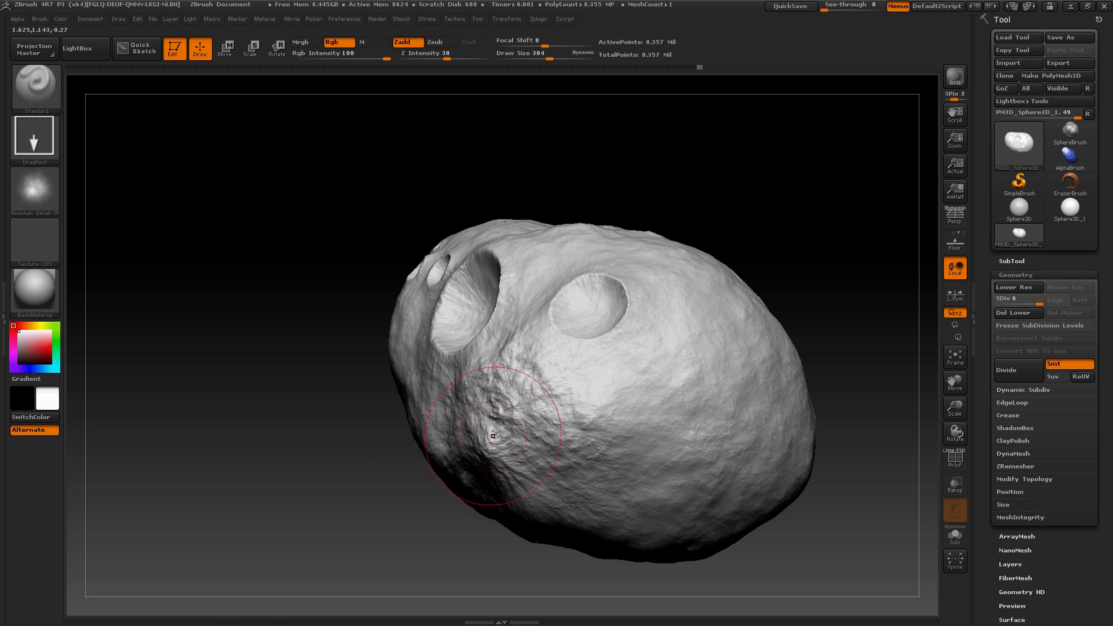
pyautogui.moveTo(405, 520); pyautogui.dragTo(506, 460)
pyautogui.moveTo(788, 455); pyautogui.dragTo(722, 554)
pyautogui.moveTo(885, 325)
pyautogui.mouseDown()
pyautogui.moveTo(882, 376)
pyautogui.moveTo(521, 455)
pyautogui.mouseUp()
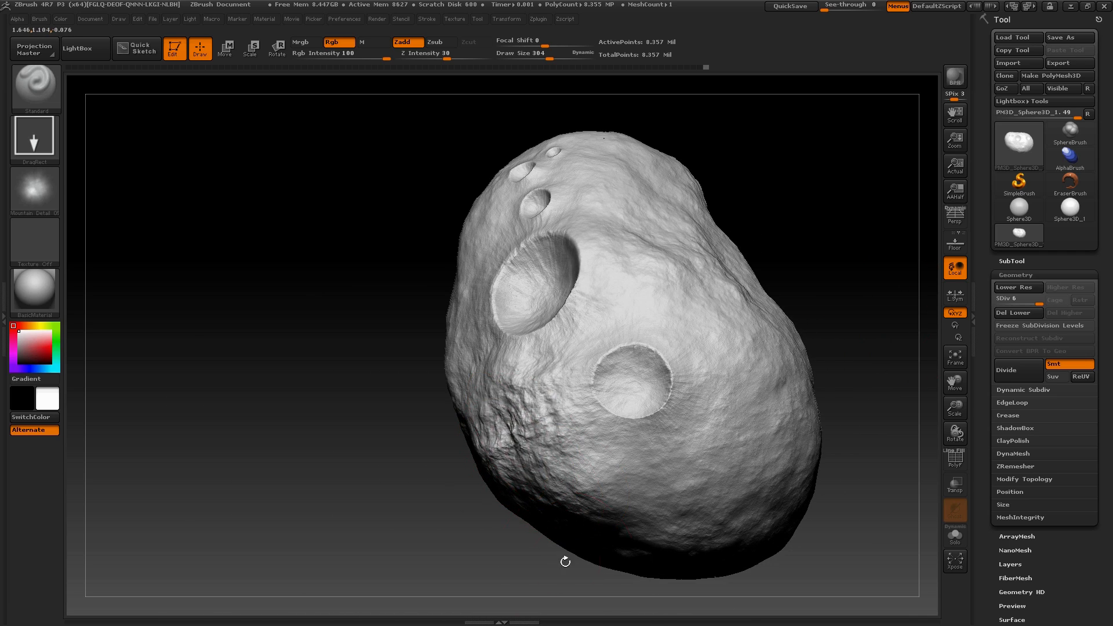
pyautogui.moveTo(348, 493); pyautogui.dragTo(473, 442)
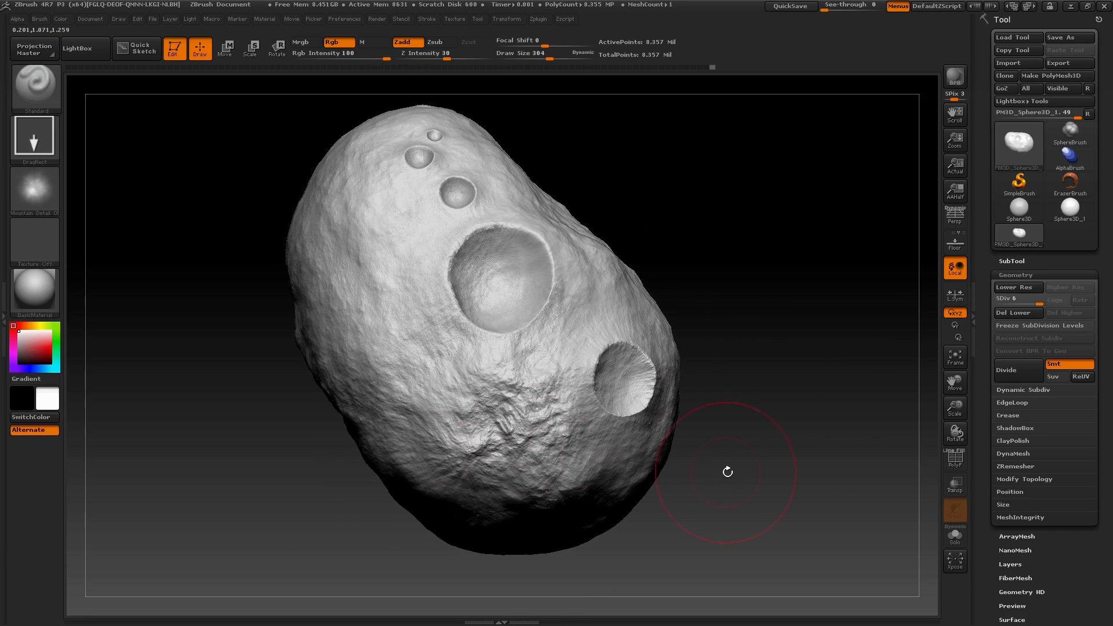
pyautogui.moveTo(727, 472)
pyautogui.keyDown('alt'); pyautogui.mouseDown()
pyautogui.moveTo(732, 445)
pyautogui.moveTo(780, 522)
pyautogui.moveTo(809, 542)
pyautogui.moveTo(852, 500)
pyautogui.moveTo(881, 575)
pyautogui.moveTo(493, 516)
pyautogui.mouseUp(); pyautogui.keyUp('alt')
pyautogui.keyDown('alt'); pyautogui.moveTo(912, 209); pyautogui.dragTo(666, 211); pyautogui.keyUp('alt')
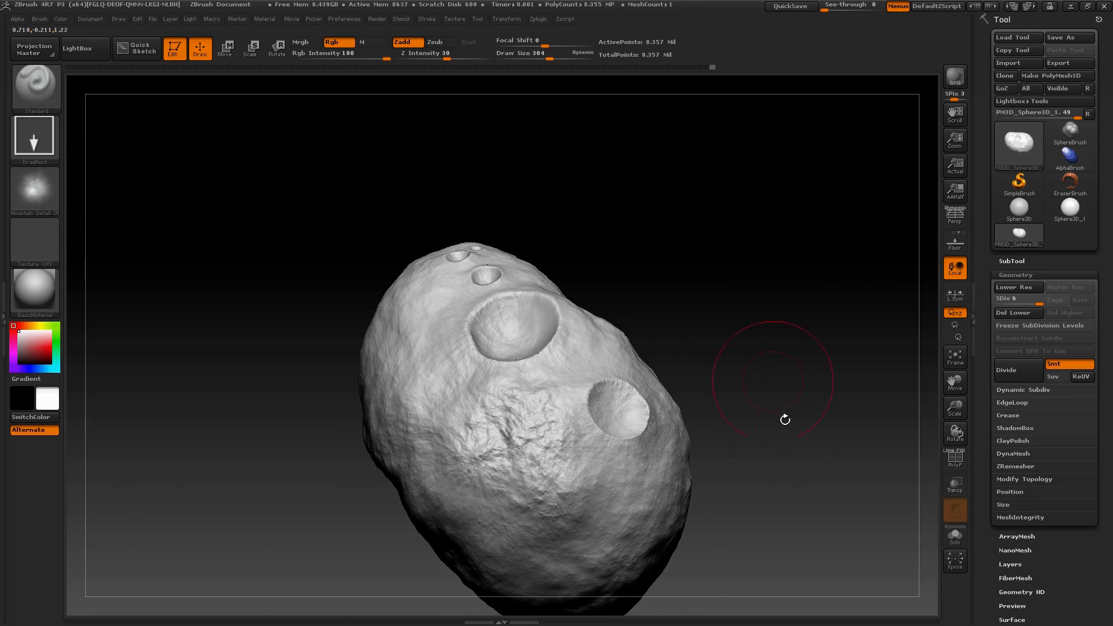
pyautogui.moveTo(785, 419); pyautogui.dragTo(653, 453)
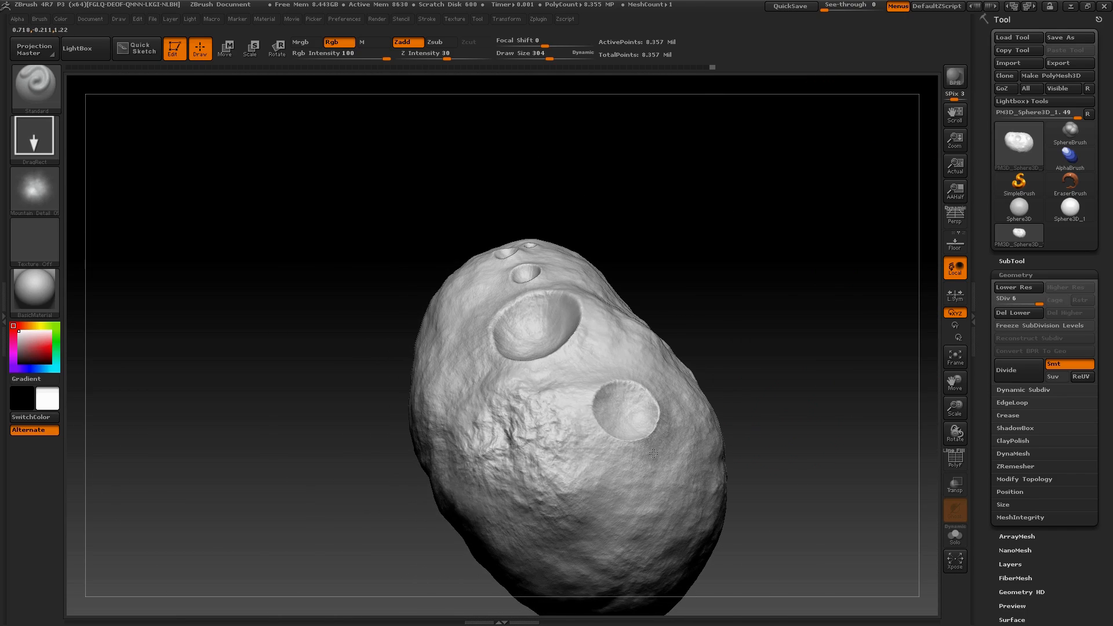
pyautogui.moveTo(822, 417); pyautogui.dragTo(801, 441)
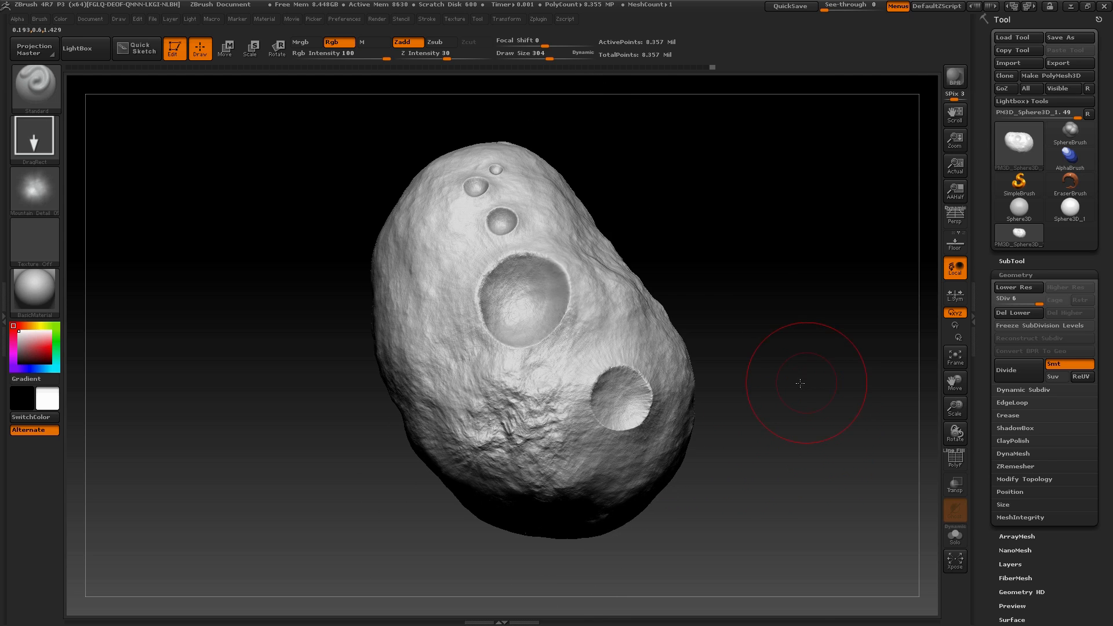
pyautogui.moveTo(801, 383); pyautogui.dragTo(762, 410)
pyautogui.moveTo(861, 458); pyautogui.dragTo(907, 505)
# Try to create adaptive UV tiles (AUVTiles) for the asteroid at its highest subdivision level
pyautogui.click(1019, 275)
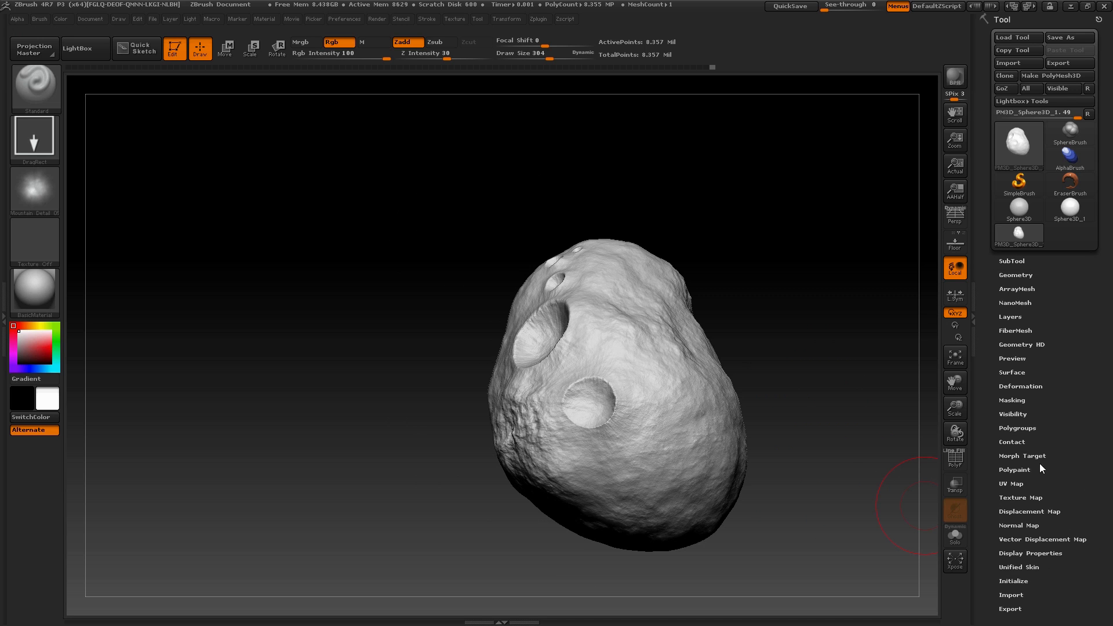
pyautogui.click(1017, 483)
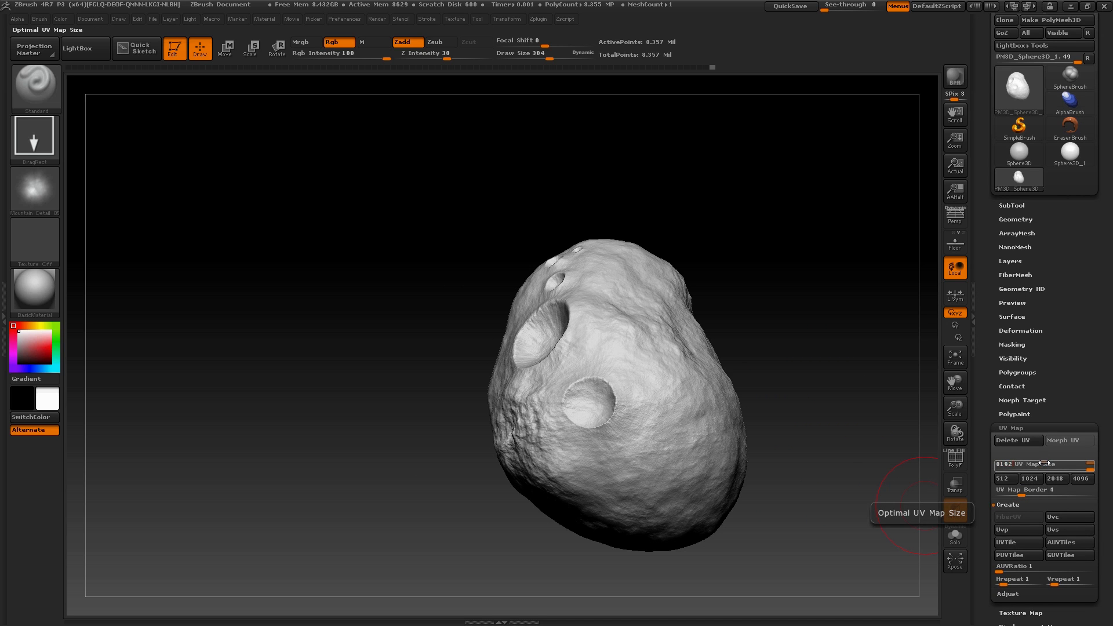
pyautogui.click(1067, 544)
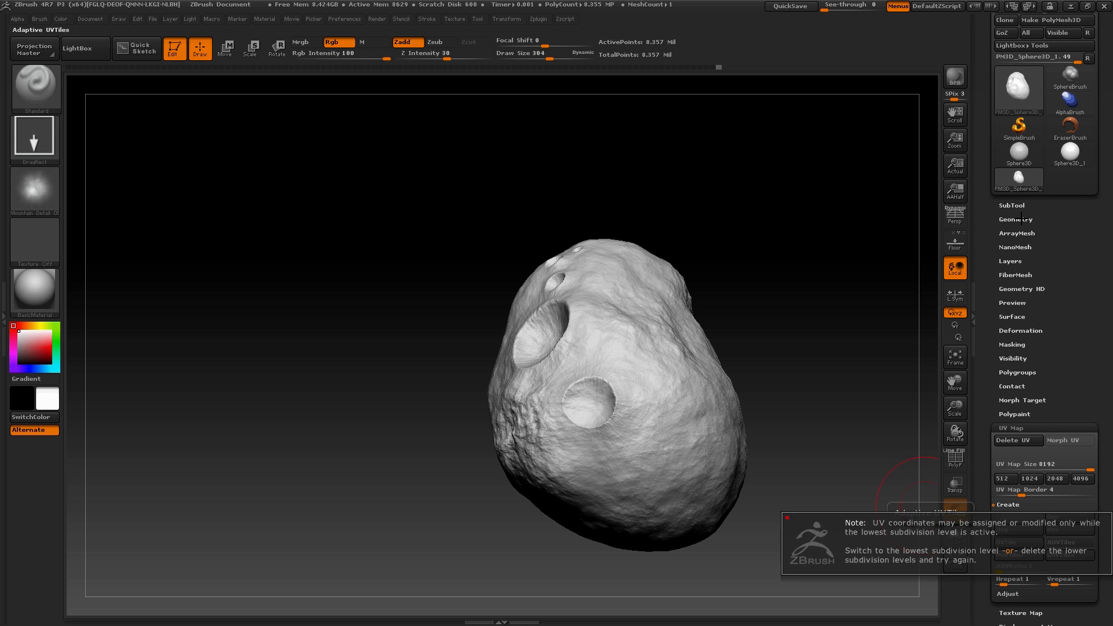
# Lower the asteroid to subdivision level 3 and delete the levels beneath it
pyautogui.click(1027, 220)
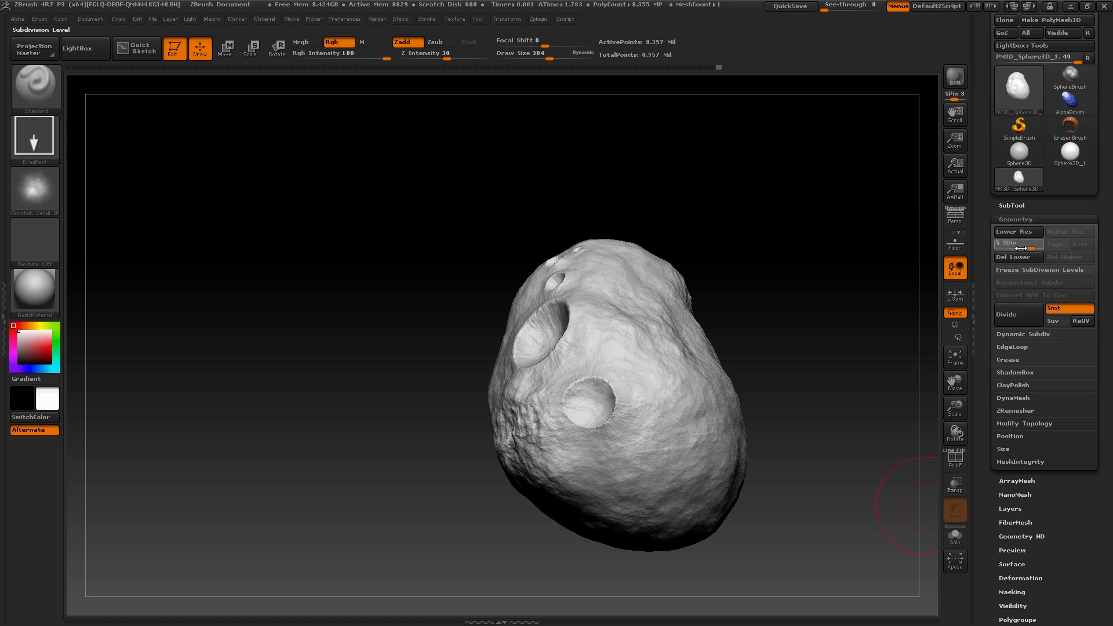
pyautogui.click(1010, 247)
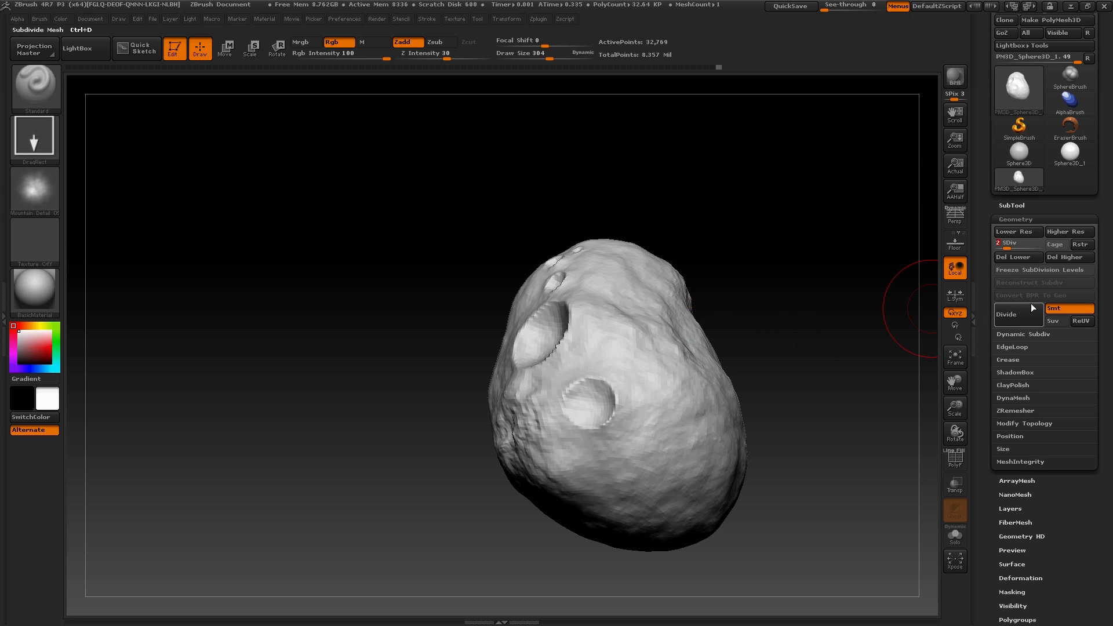
pyautogui.click(1022, 250)
pyautogui.moveTo(749, 387); pyautogui.dragTo(925, 265)
pyautogui.click(1014, 247)
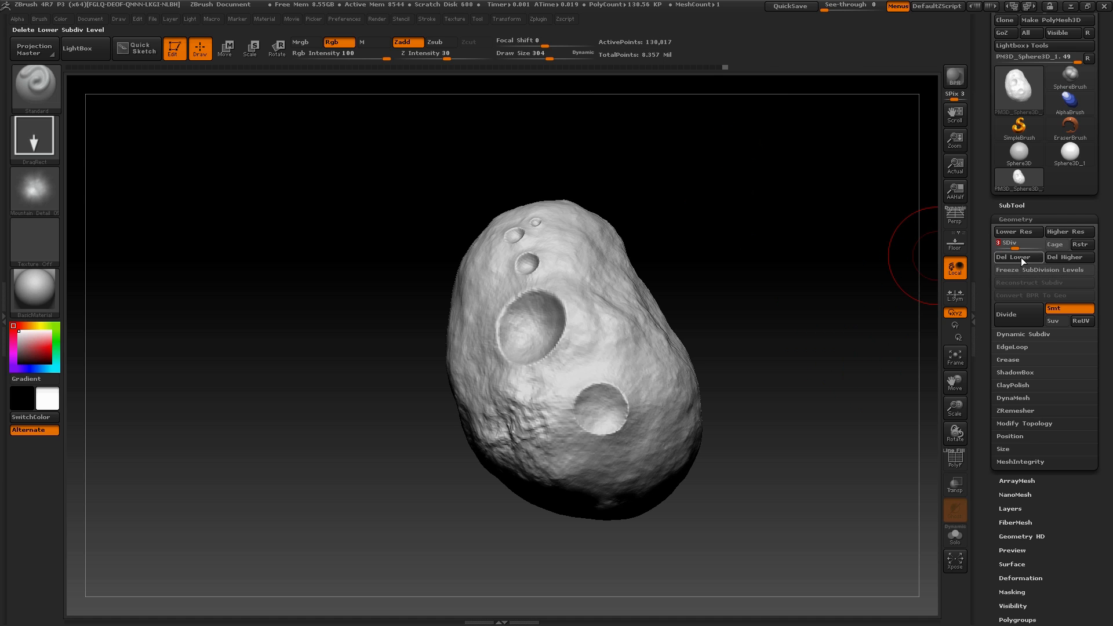
# Create adaptive UV tiles (AUVTiles) for the asteroid at its new lowest subdivision level
pyautogui.click(1016, 219)
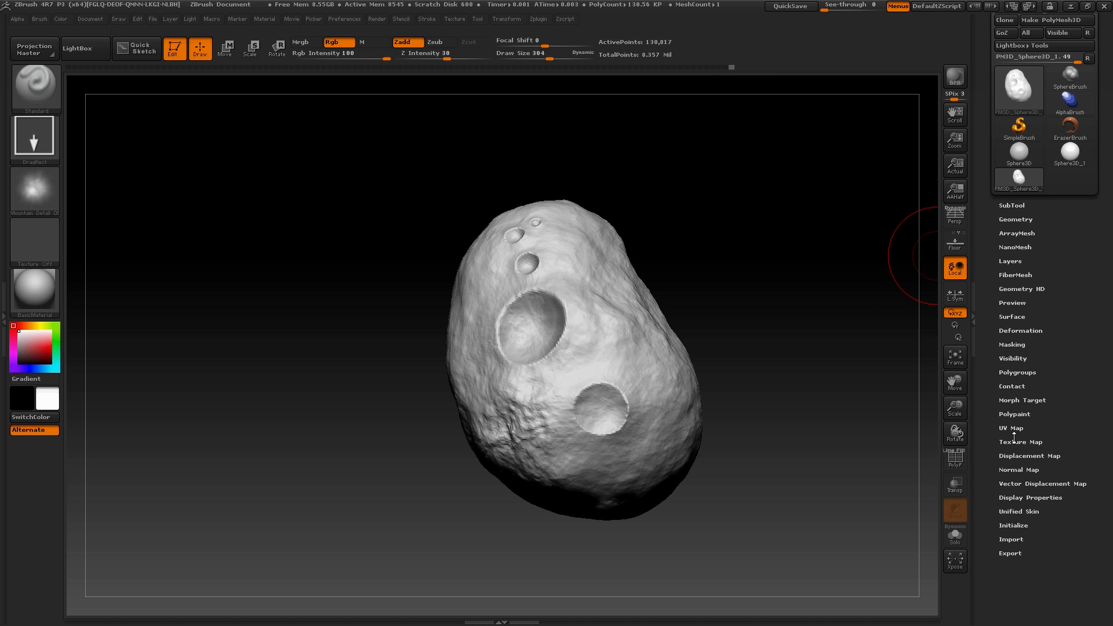
pyautogui.click(1014, 432)
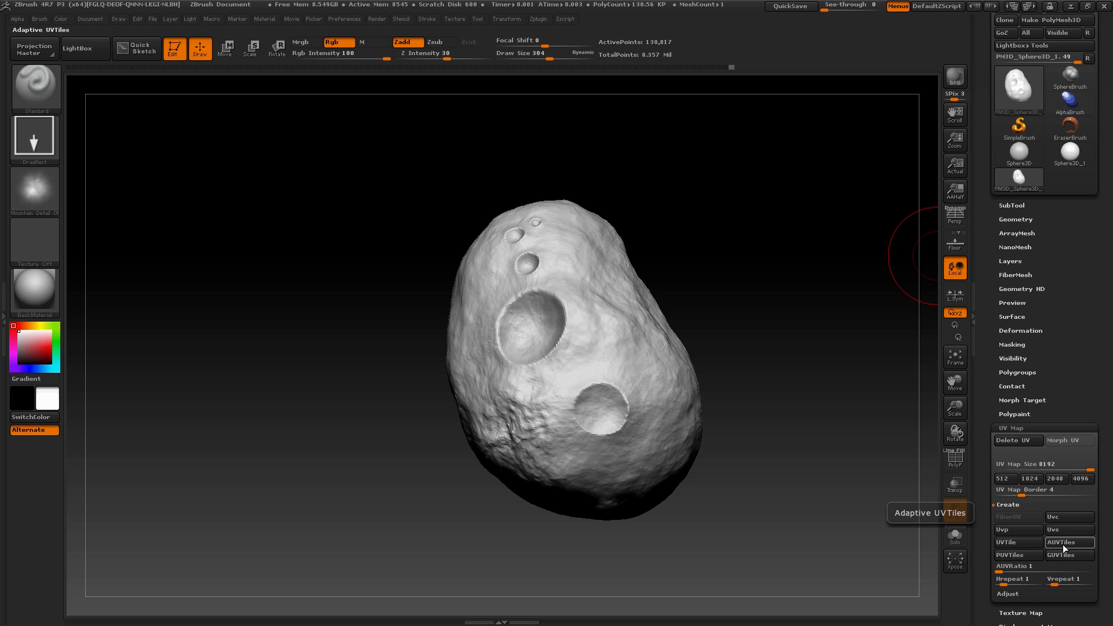
pyautogui.click(1014, 428)
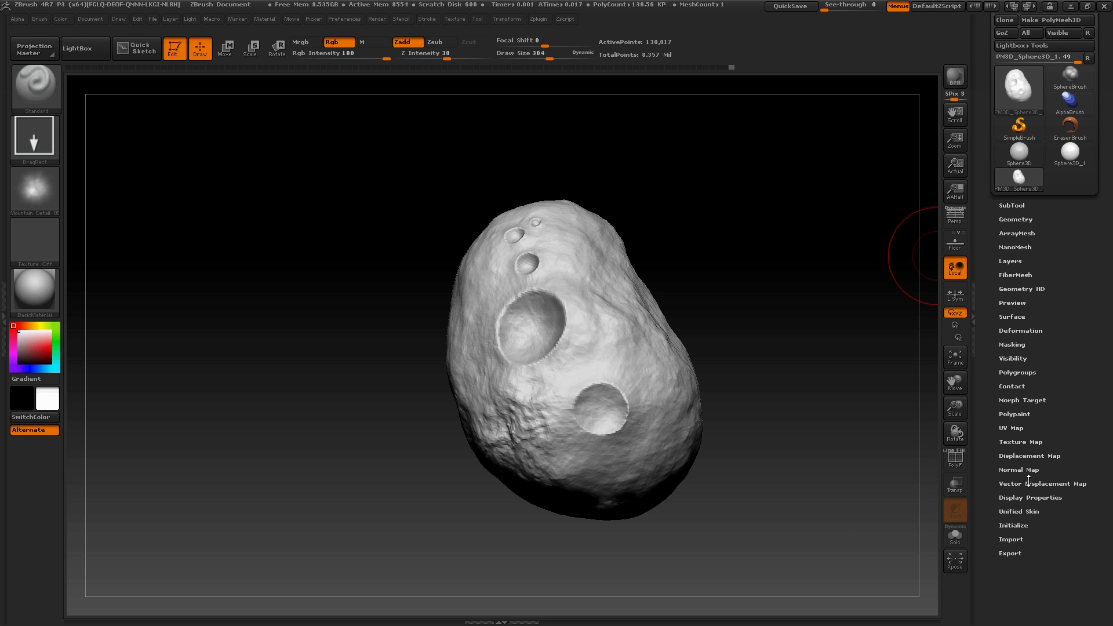
# Turn on SmoothUV and 32Bit output for the asteroid's displacement map
pyautogui.click(1027, 455)
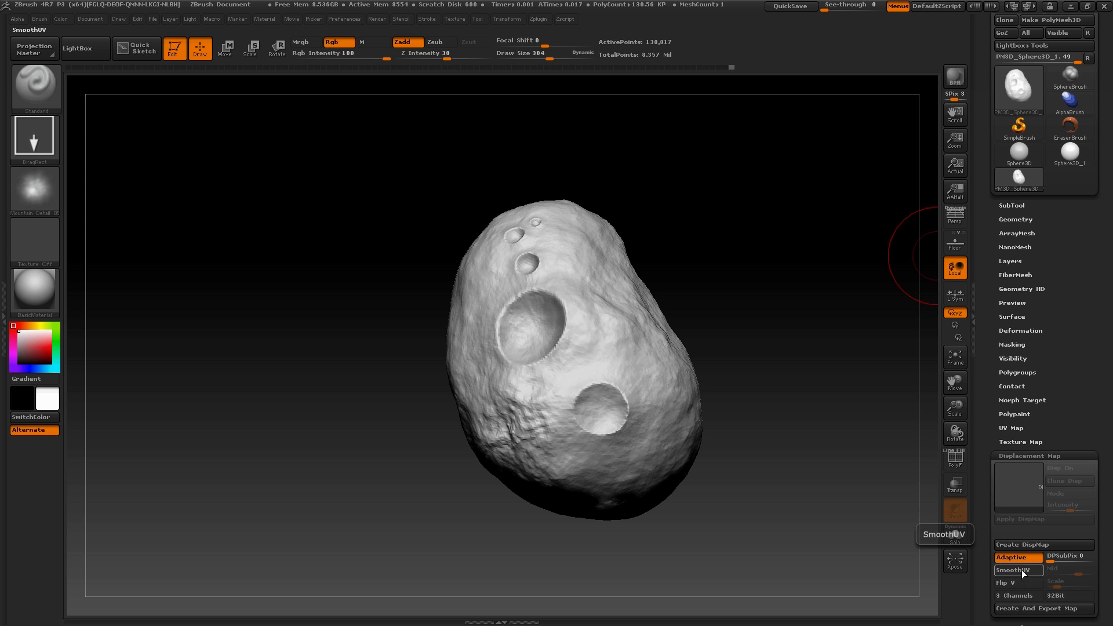
pyautogui.click(1022, 569)
pyautogui.click(1069, 595)
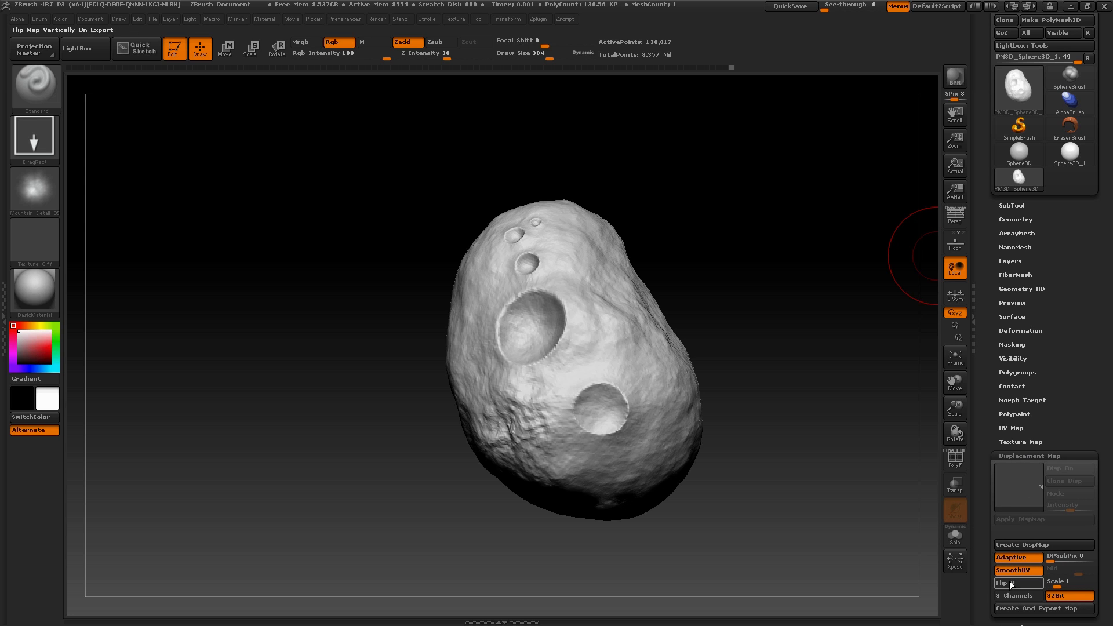
# Create the asteroid's displacement map and inspect the displaced surface up close
pyautogui.click(1038, 545)
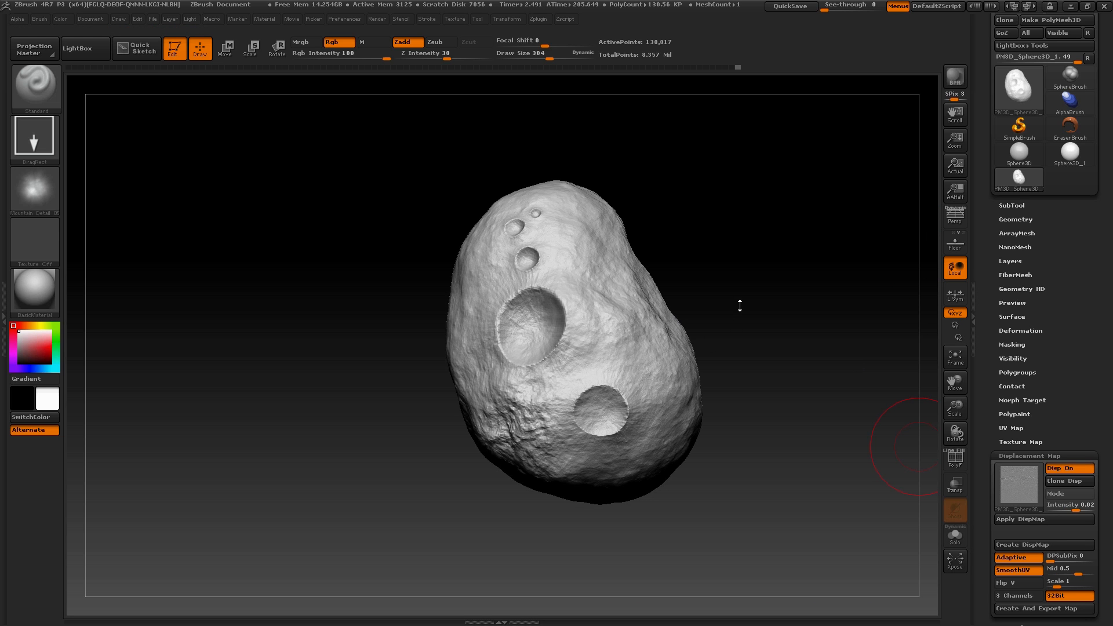
pyautogui.moveTo(740, 298)
pyautogui.mouseDown()
pyautogui.moveTo(687, 318)
pyautogui.moveTo(746, 315)
pyautogui.moveTo(771, 288)
pyautogui.moveTo(739, 350)
pyautogui.moveTo(748, 550)
pyautogui.mouseUp()
pyautogui.moveTo(167, 482); pyautogui.dragTo(120, 513)
pyautogui.moveTo(780, 302); pyautogui.dragTo(820, 329)
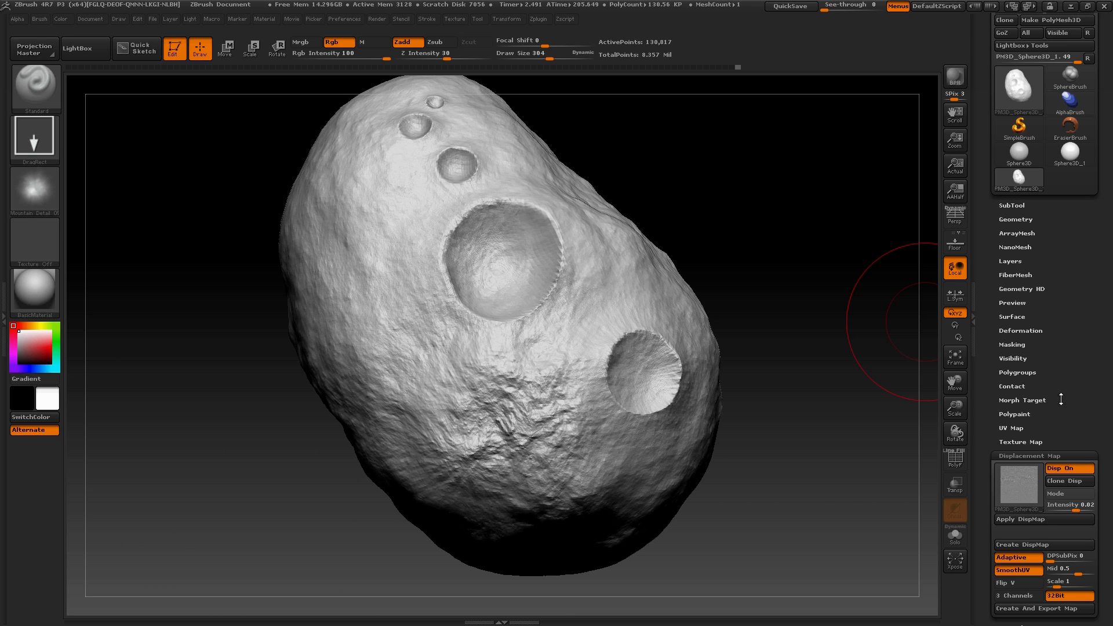
# Raise the asteroid to subdivision level 4
pyautogui.click(1016, 220)
pyautogui.moveTo(1016, 244); pyautogui.dragTo(1043, 245)
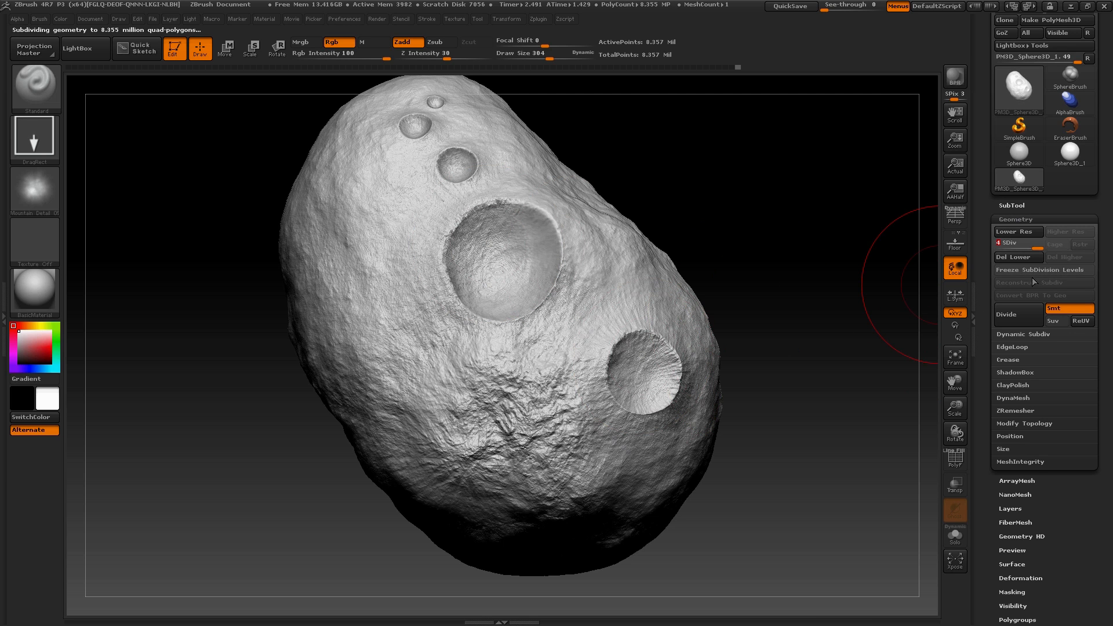
pyautogui.click(1016, 220)
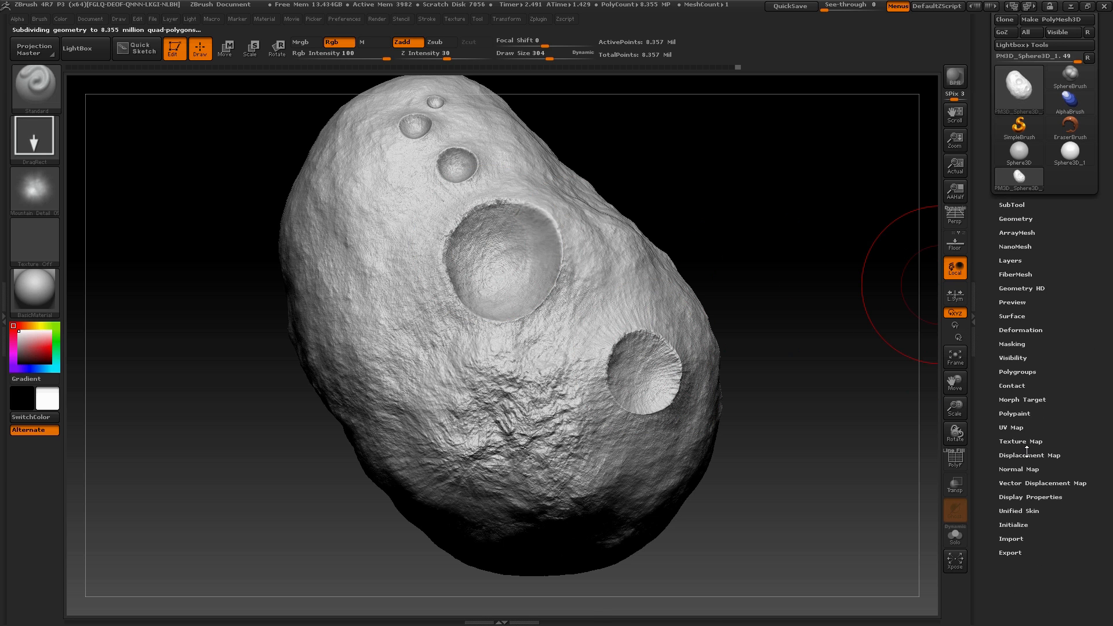
# Compare the asteroid's surface with the displacement map preview switched on and off
pyautogui.click(1027, 455)
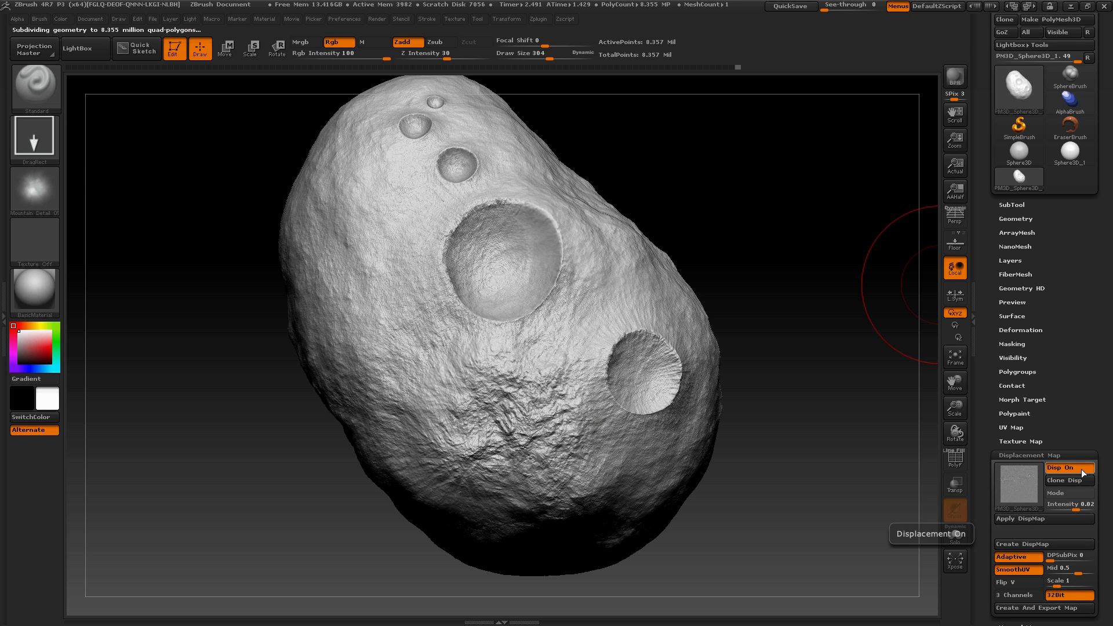
pyautogui.click(1082, 470)
pyautogui.click(1081, 469)
pyautogui.click(1081, 470)
pyautogui.click(1082, 469)
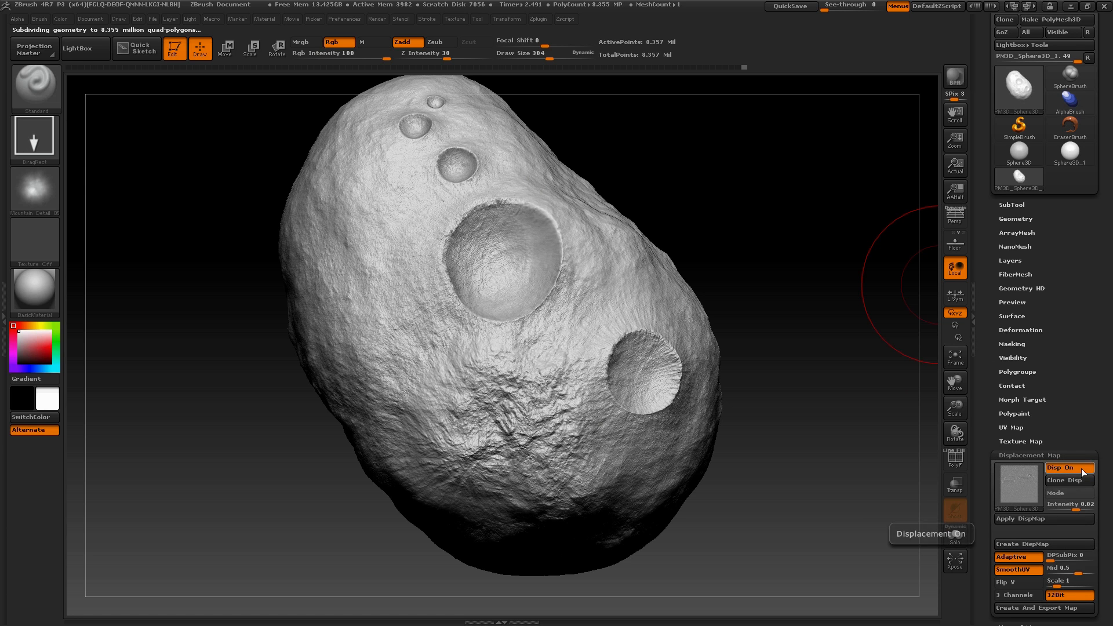
pyautogui.click(1081, 469)
pyautogui.click(1082, 468)
pyautogui.click(1081, 468)
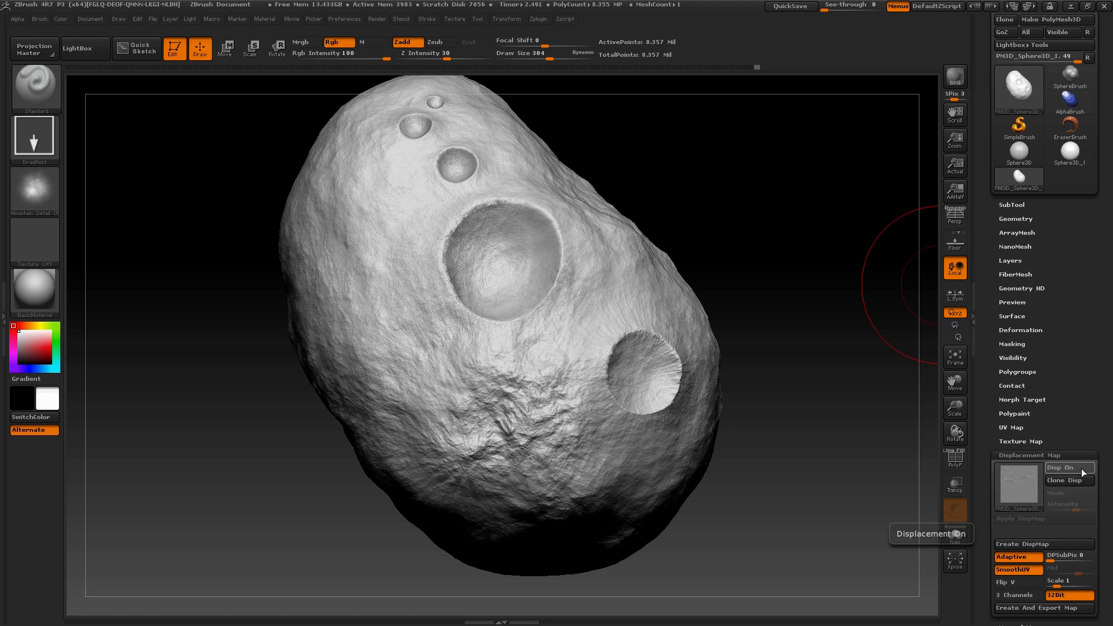
pyautogui.click(1081, 469)
pyautogui.click(1082, 468)
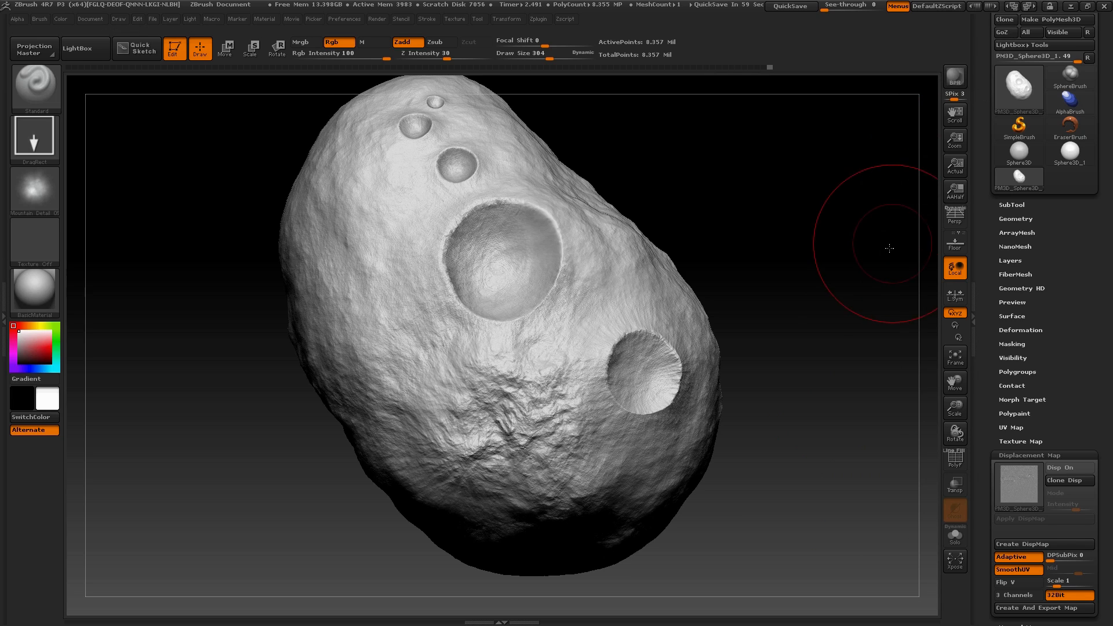
# Send the asteroid to Cinema 4D with GoZ
pyautogui.moveTo(887, 248); pyautogui.dragTo(929, 151)
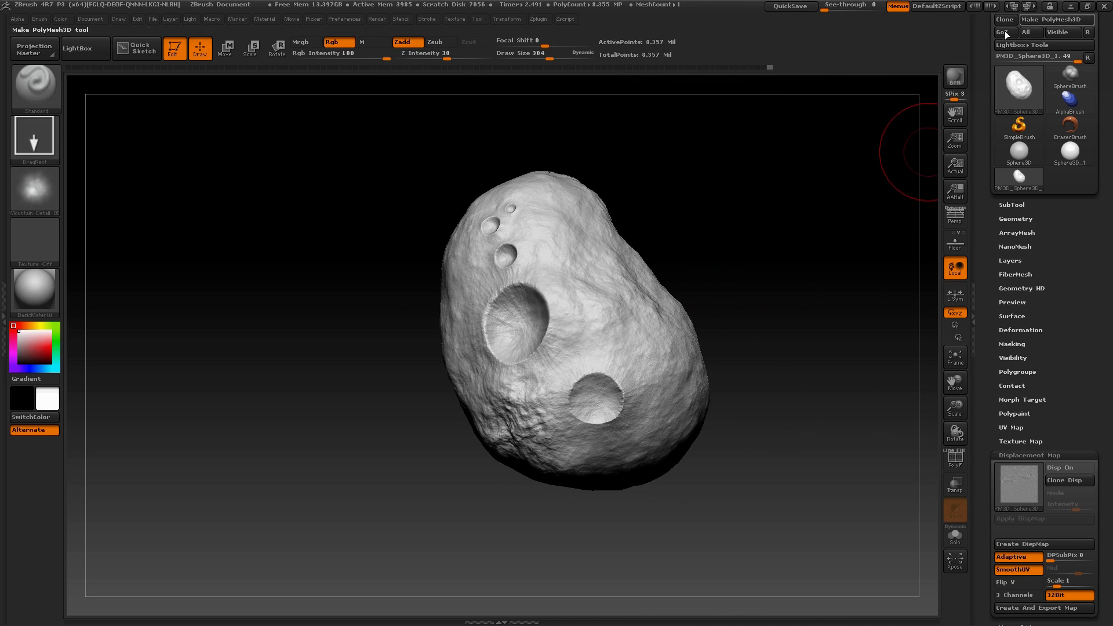
pyautogui.scroll(2, 1004, 98)
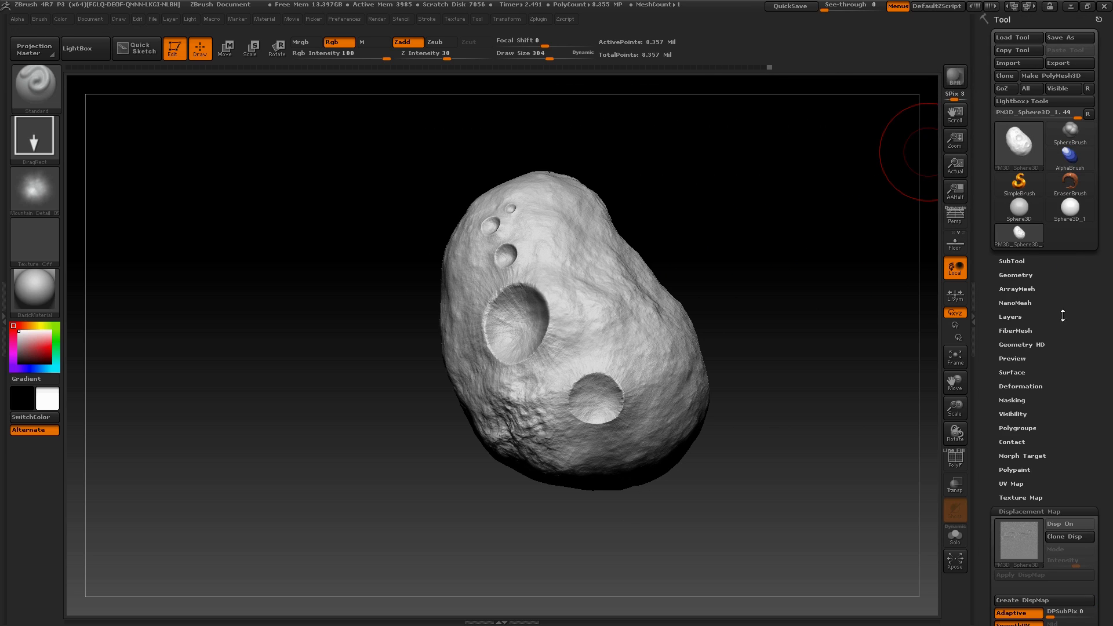
pyautogui.click(1007, 91)
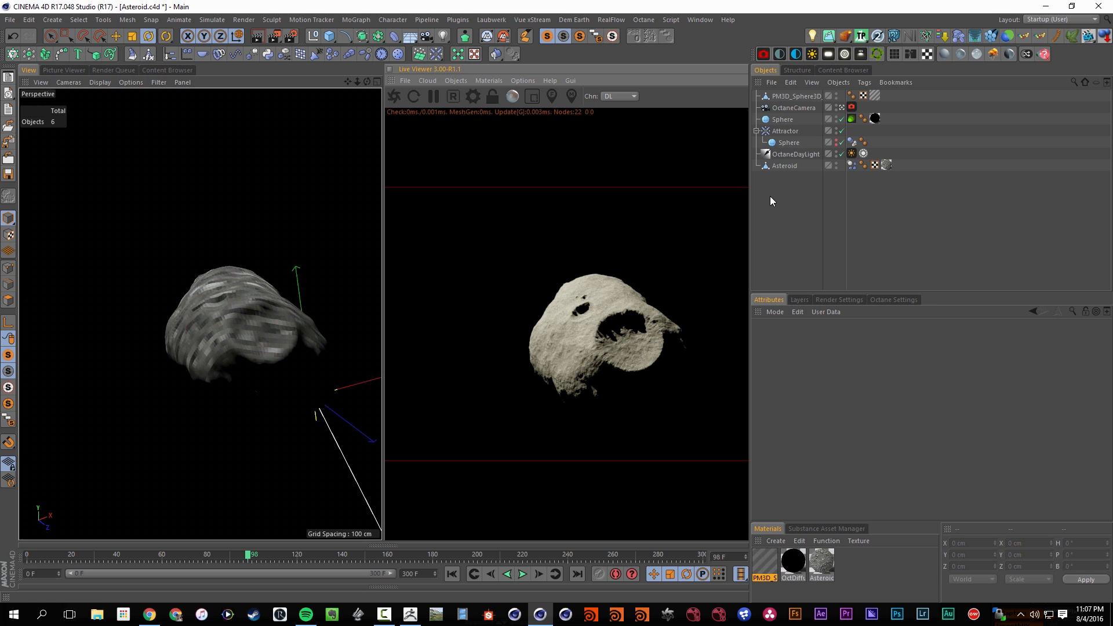
# Move the imported PM3D_Sphere3D_1 mesh out of the Asteroid.c4d scene into a new empty scene
pyautogui.click(803, 96)
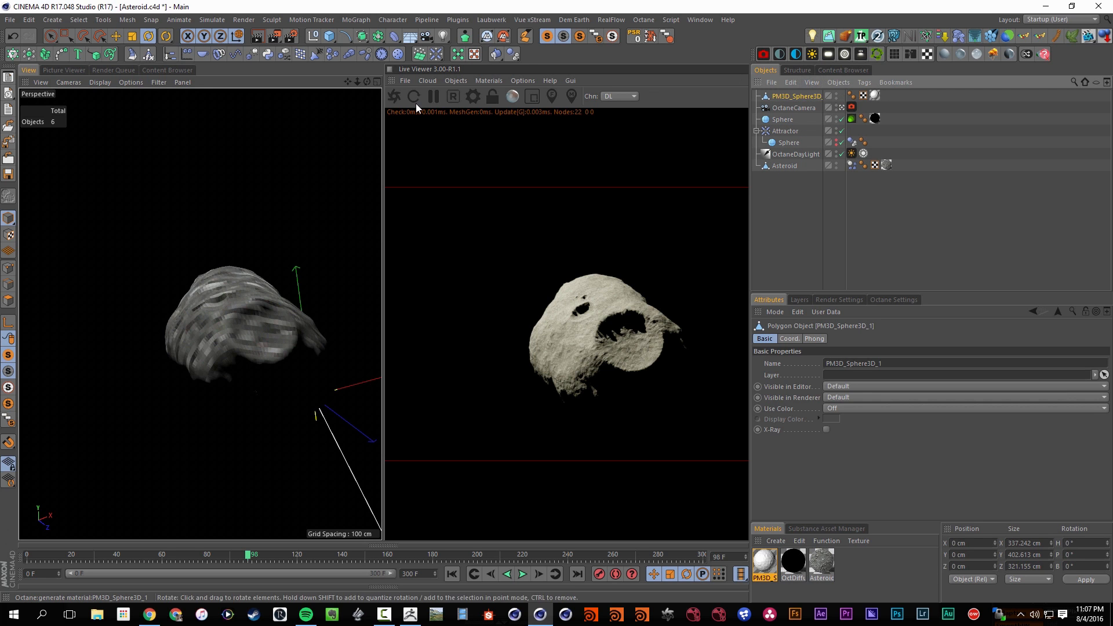
pyautogui.click(434, 96)
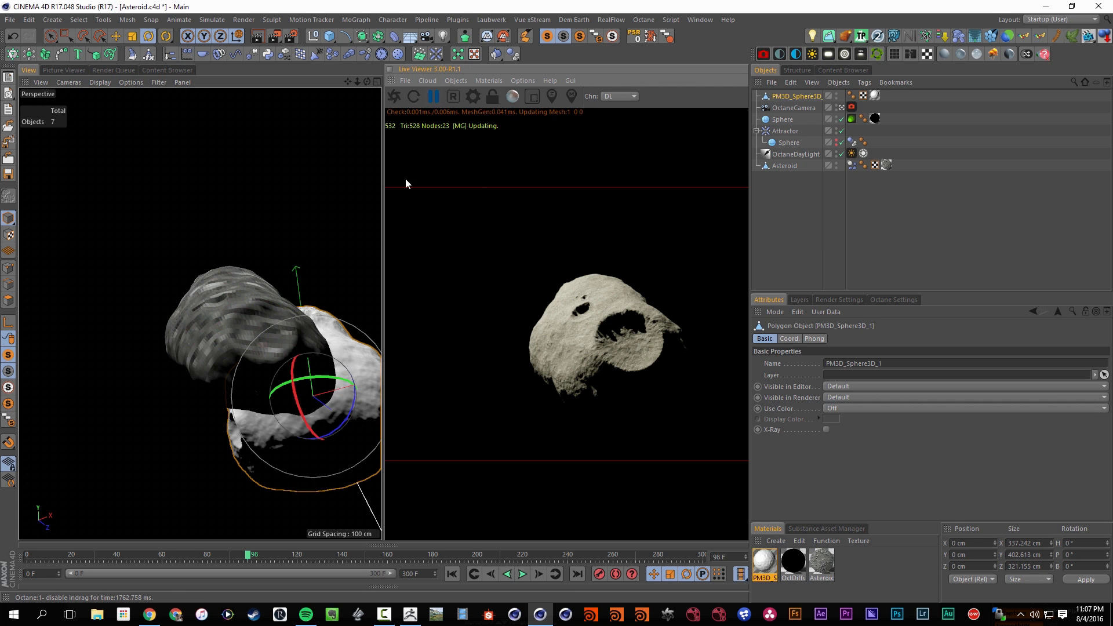
pyautogui.click(809, 97)
pyautogui.press('Delete')
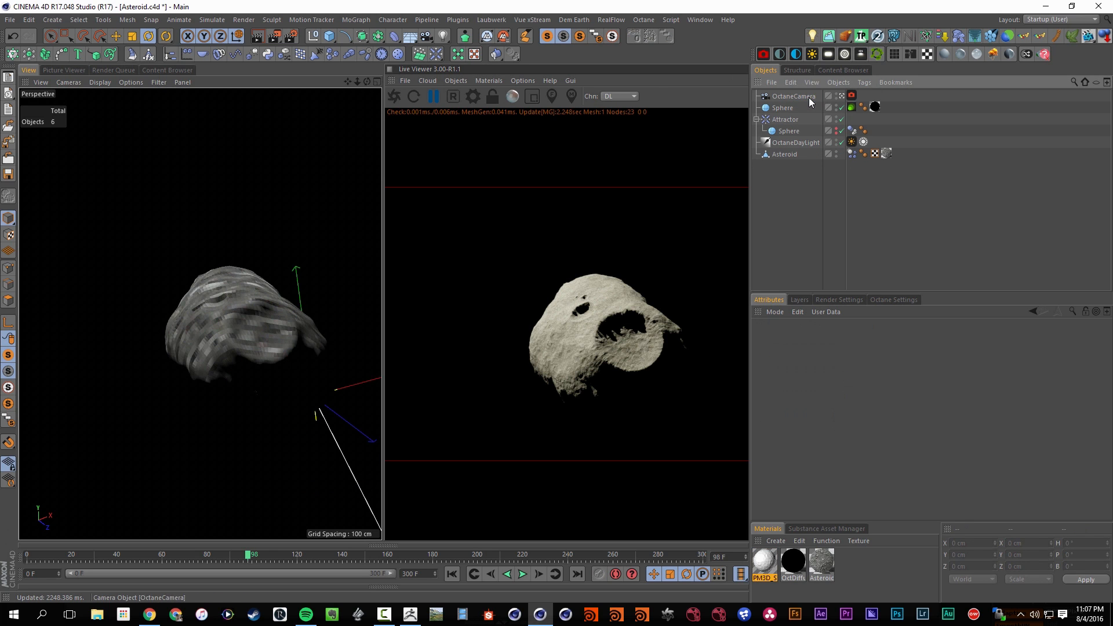
pyautogui.click(764, 565)
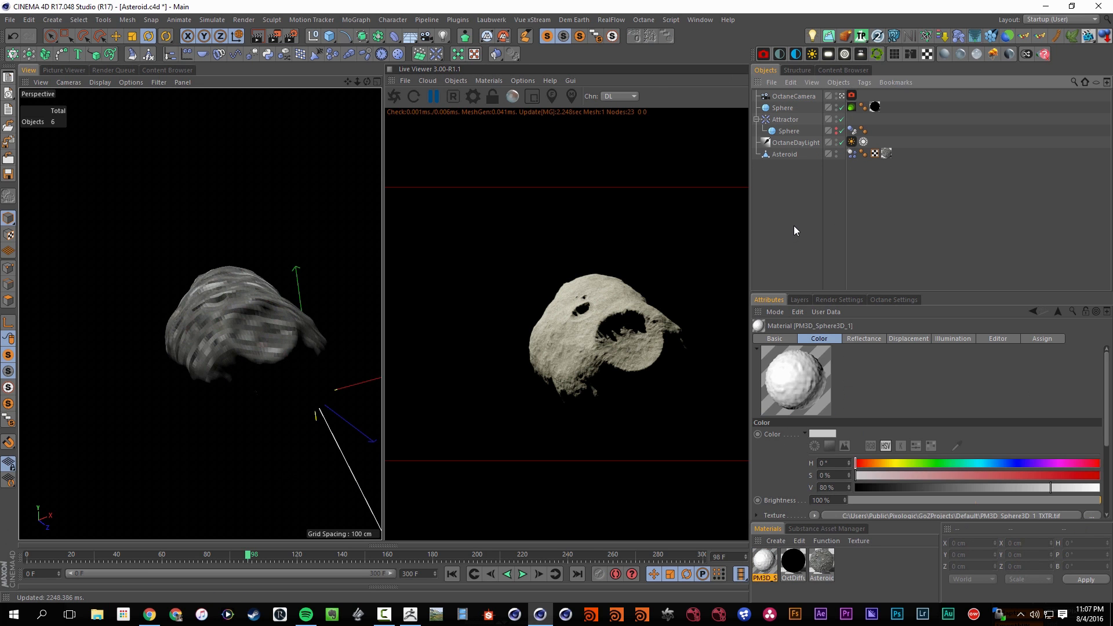
pyautogui.hotkey('ctrl', 'n')
pyautogui.hotkey('ctrl', 'v')
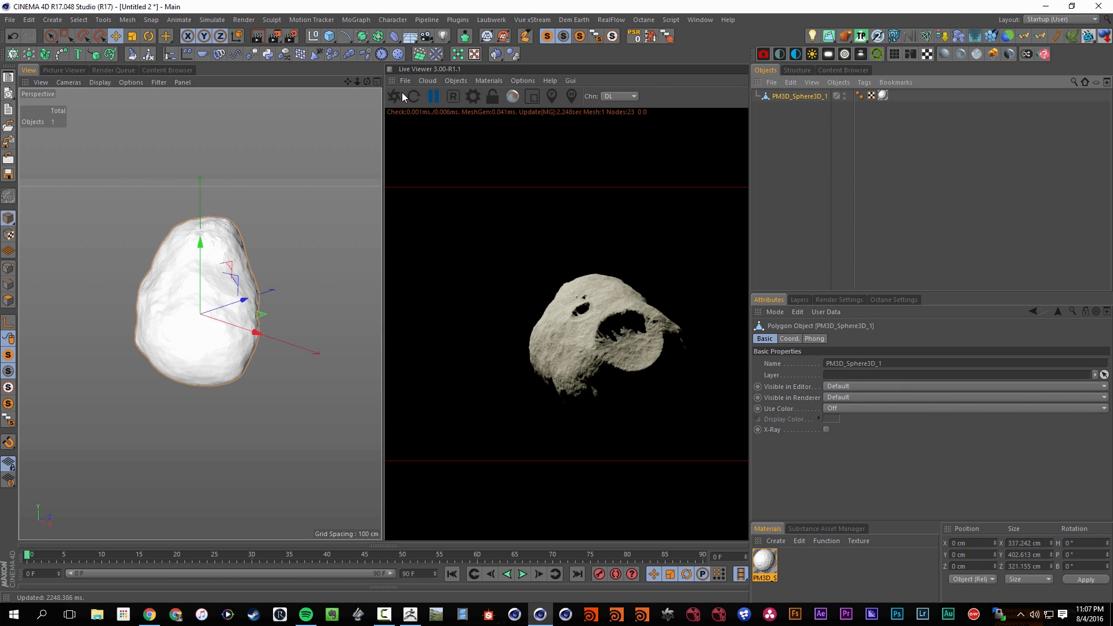
# Close the Octane Live Viewer and select the PM3D_Sphere3D_1 mesh
pyautogui.keyDown('ctrl'); pyautogui.click(392, 81); pyautogui.keyUp('ctrl')
pyautogui.click(817, 110)
pyautogui.click(808, 96)
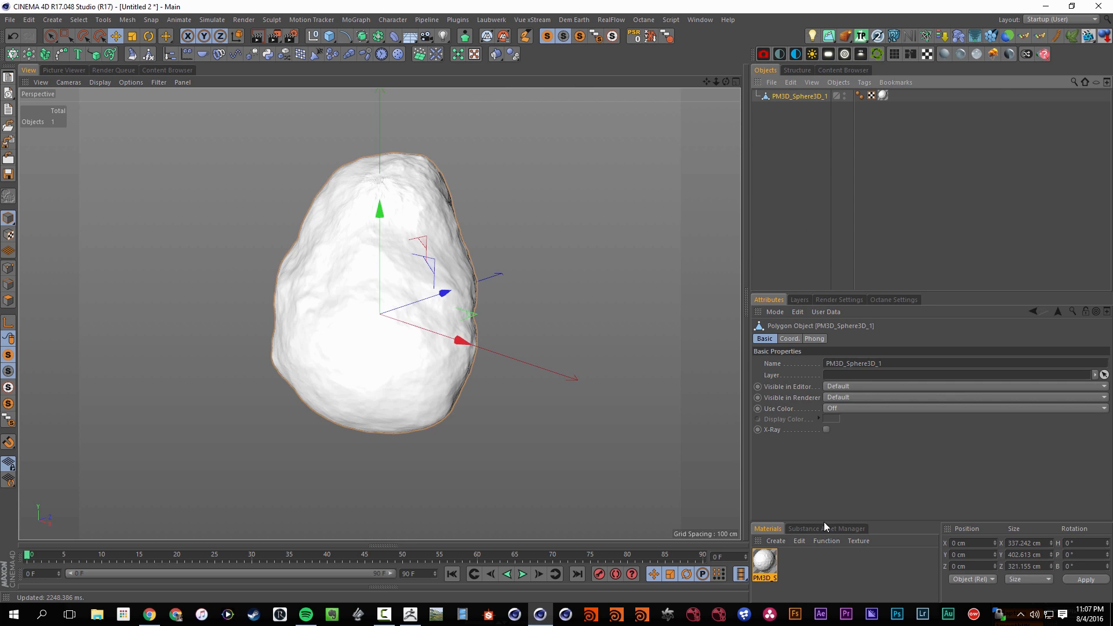
# Create an Octane glossy material and open it in the Octane Node Editor
pyautogui.click(765, 561)
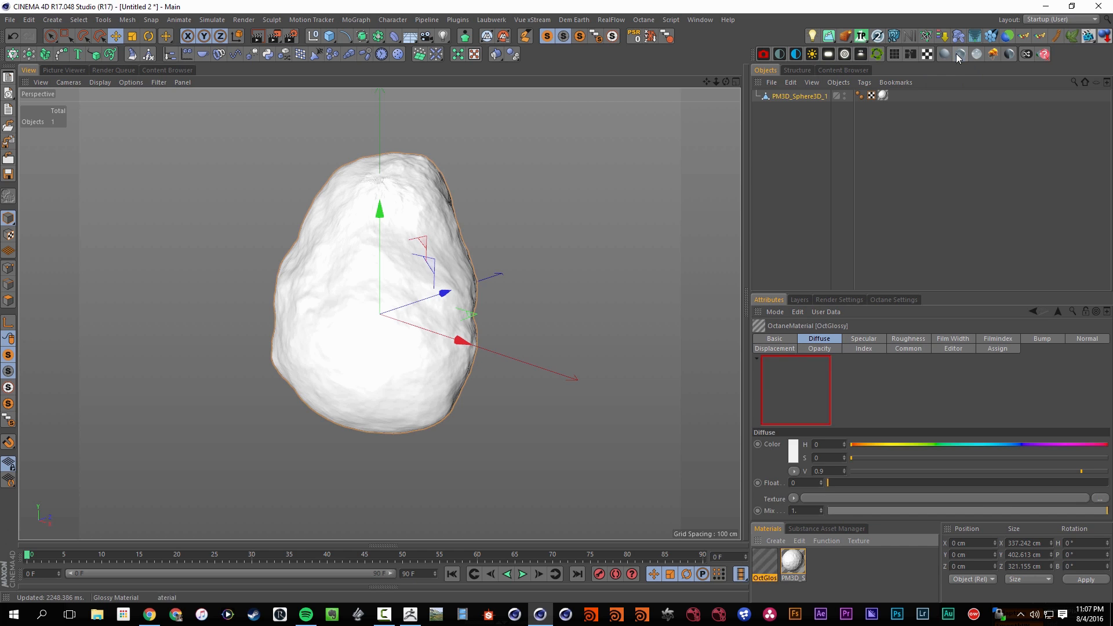
pyautogui.click(961, 54)
pyautogui.click(911, 54)
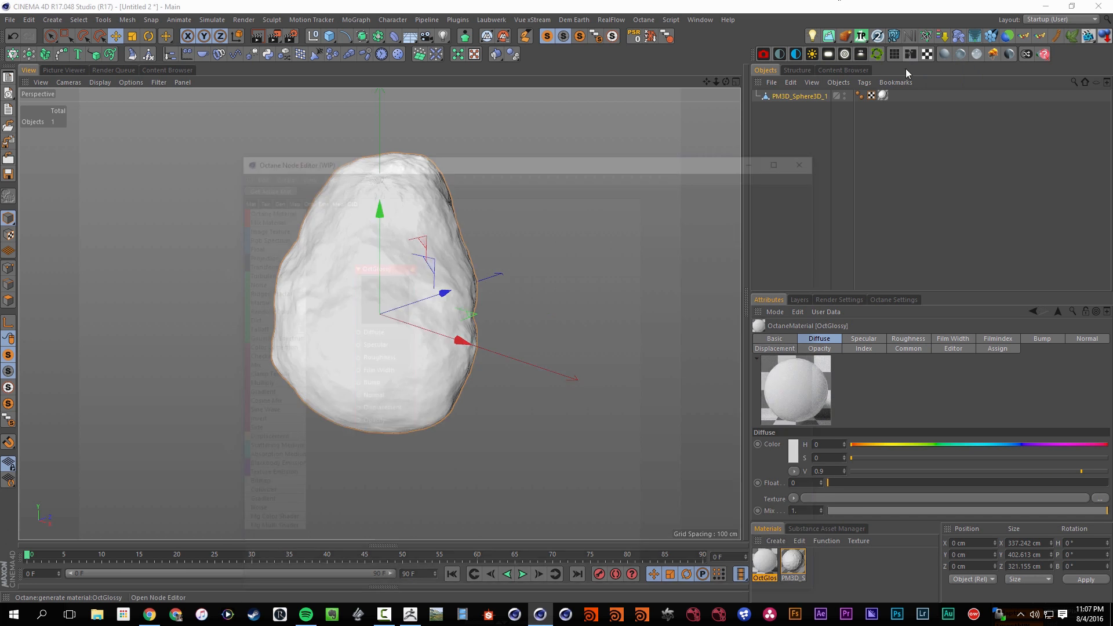
pyautogui.moveTo(610, 166); pyautogui.dragTo(488, 102)
pyautogui.moveTo(271, 215); pyautogui.dragTo(461, 260)
# Cut the displacement texture's file path from the imported PM3D_Sphere3D_1 material and delete that material
pyautogui.click(798, 572)
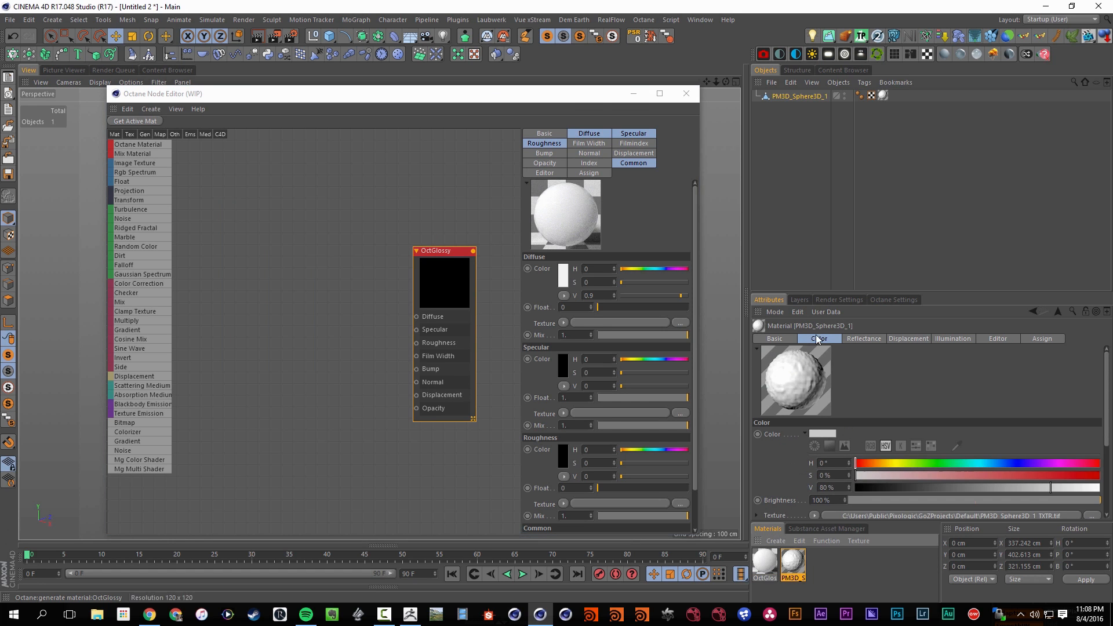
pyautogui.click(903, 343)
pyautogui.click(808, 495)
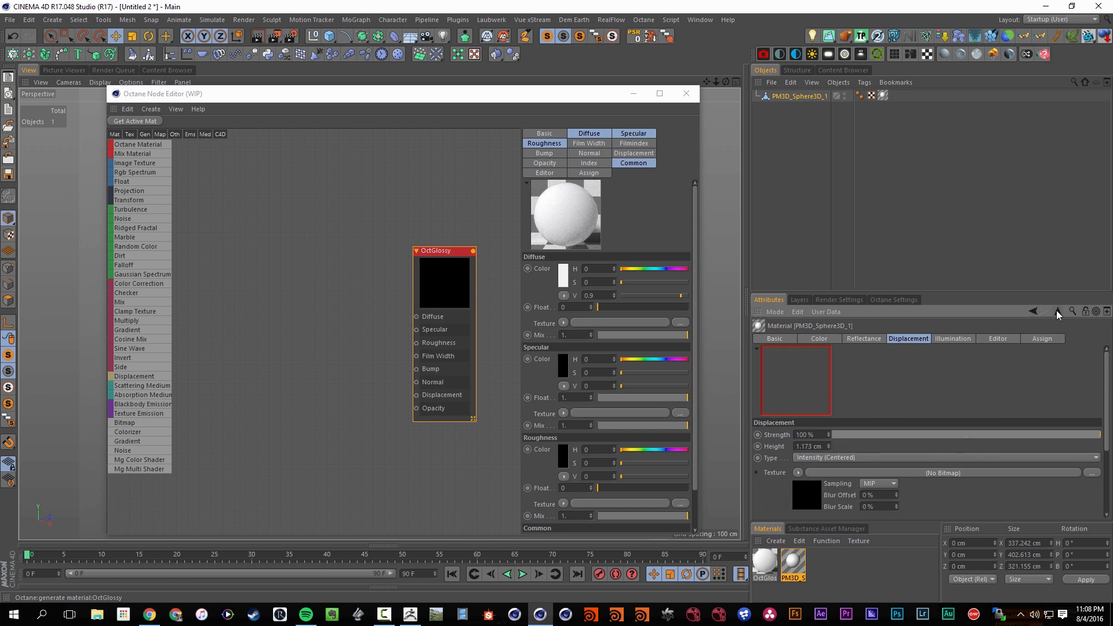
pyautogui.press('Delete')
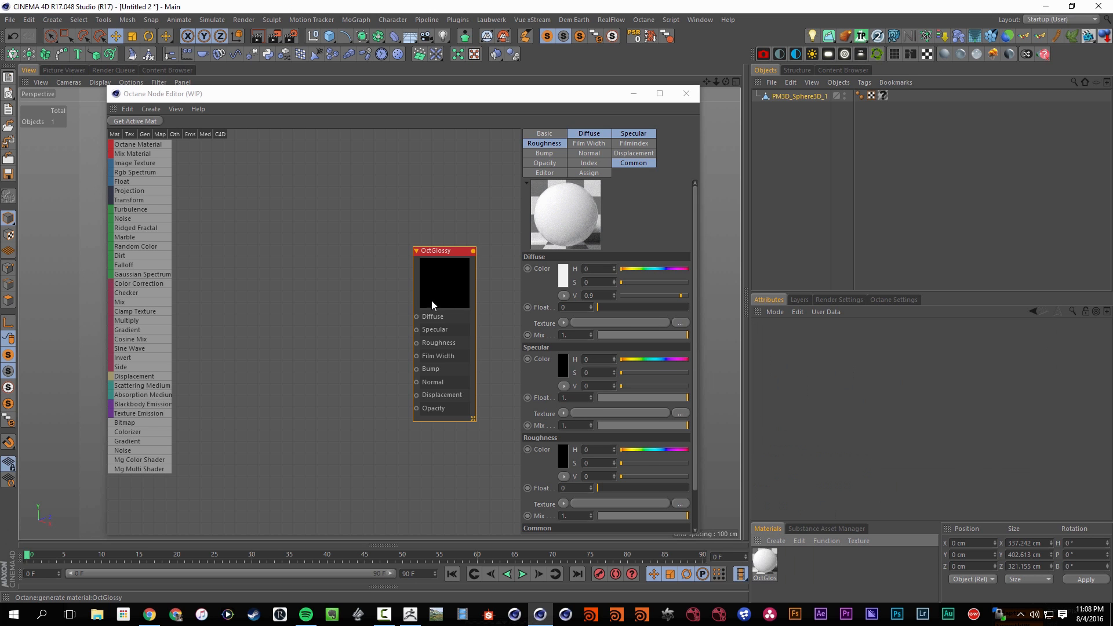
# Add a Displacement node and connect it to the glossy material's Displacement channel
pyautogui.moveTo(149, 376); pyautogui.dragTo(152, 381)
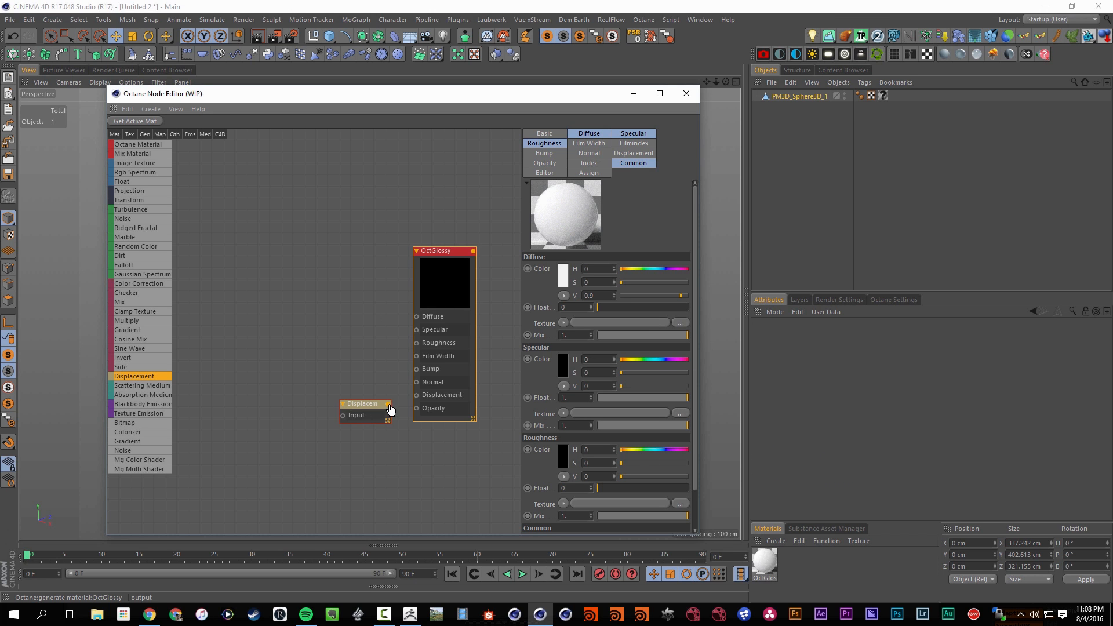
pyautogui.moveTo(388, 404); pyautogui.dragTo(416, 395)
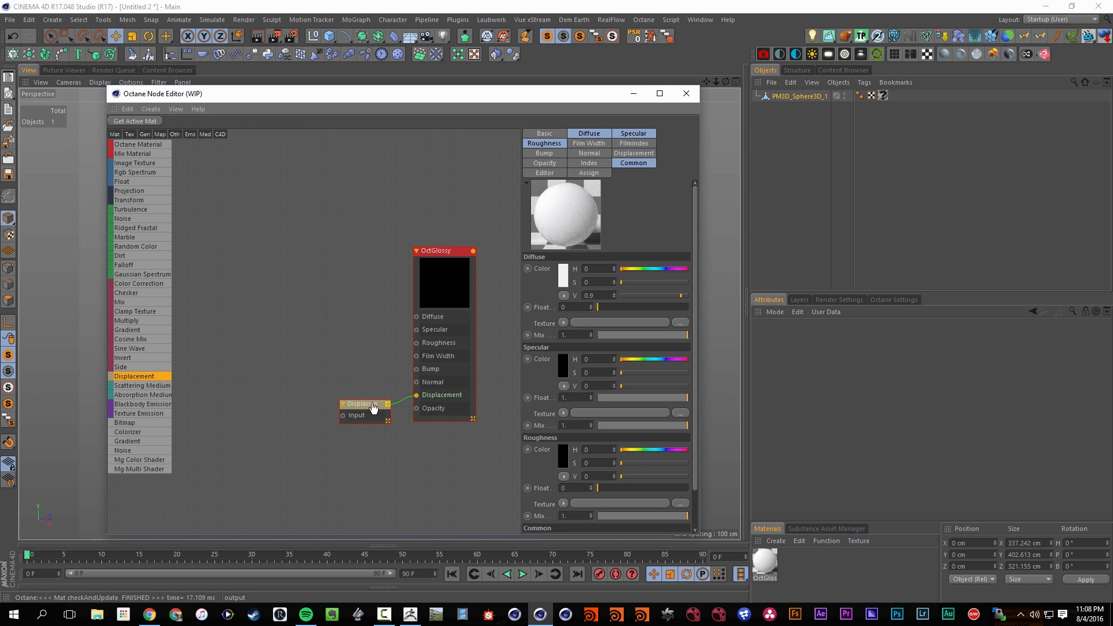
pyautogui.click(342, 407)
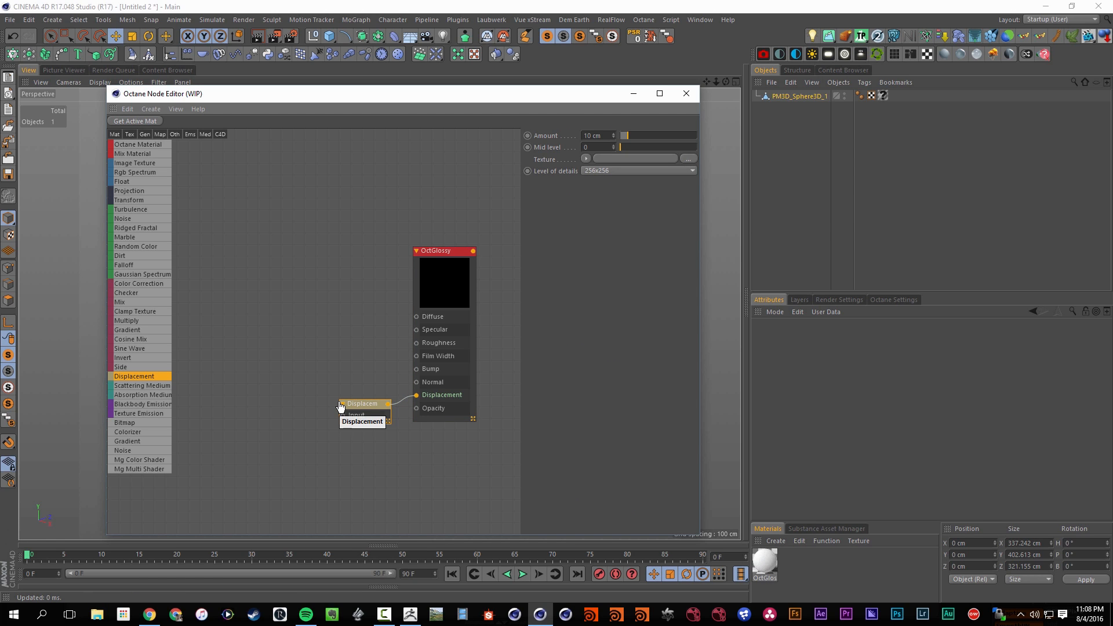
pyautogui.moveTo(361, 402); pyautogui.dragTo(301, 410)
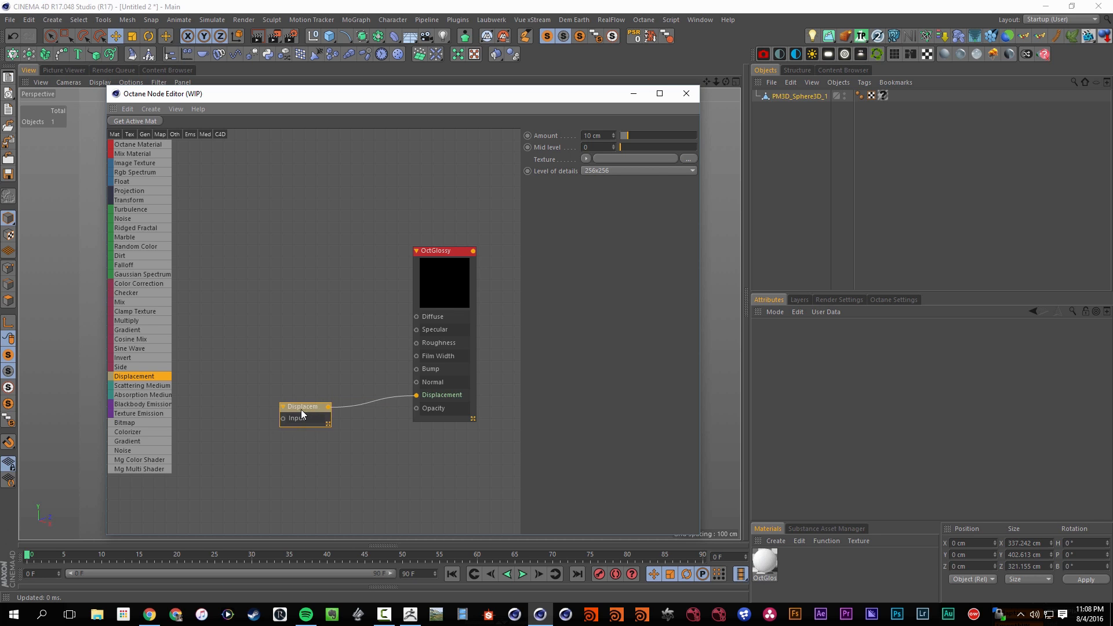
pyautogui.moveTo(302, 367); pyautogui.dragTo(318, 355, button='middle')
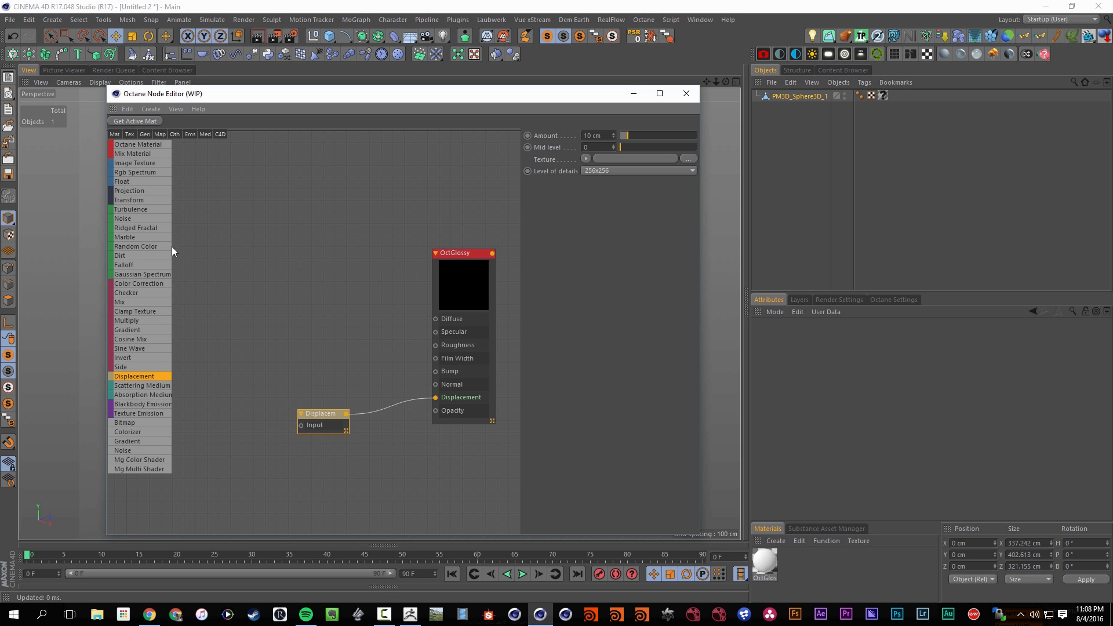
# Add an Image Texture node using PM3D_Sphere3D_1_DM.tif and connect it to the Displacement node's input
pyautogui.moveTo(127, 165); pyautogui.dragTo(221, 337)
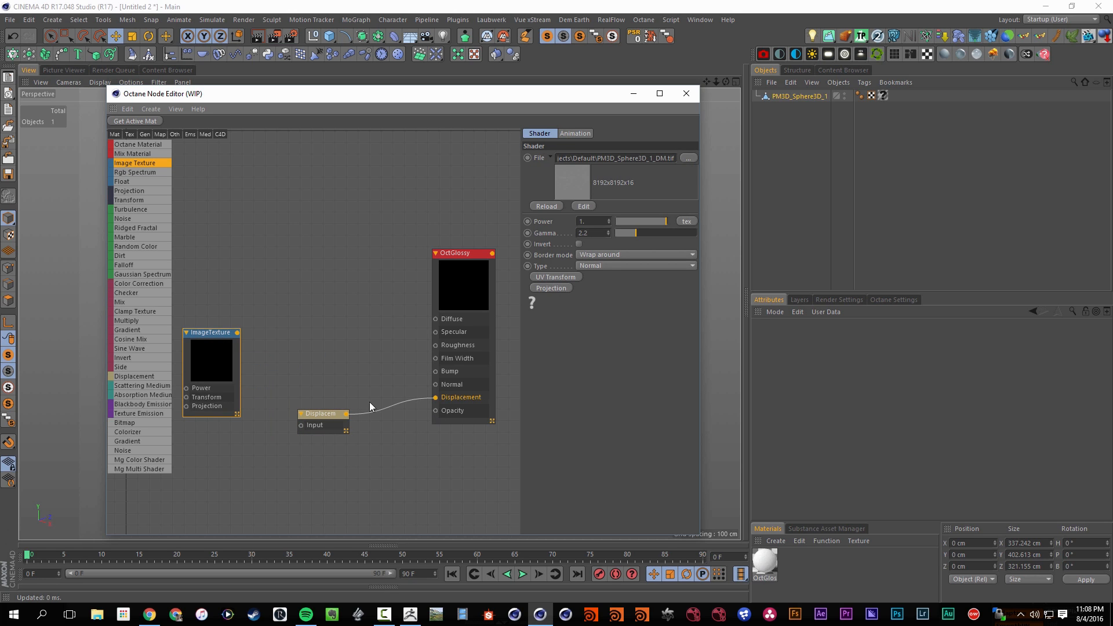
pyautogui.moveTo(238, 333); pyautogui.dragTo(324, 395)
pyautogui.moveTo(217, 335); pyautogui.dragTo(436, 372)
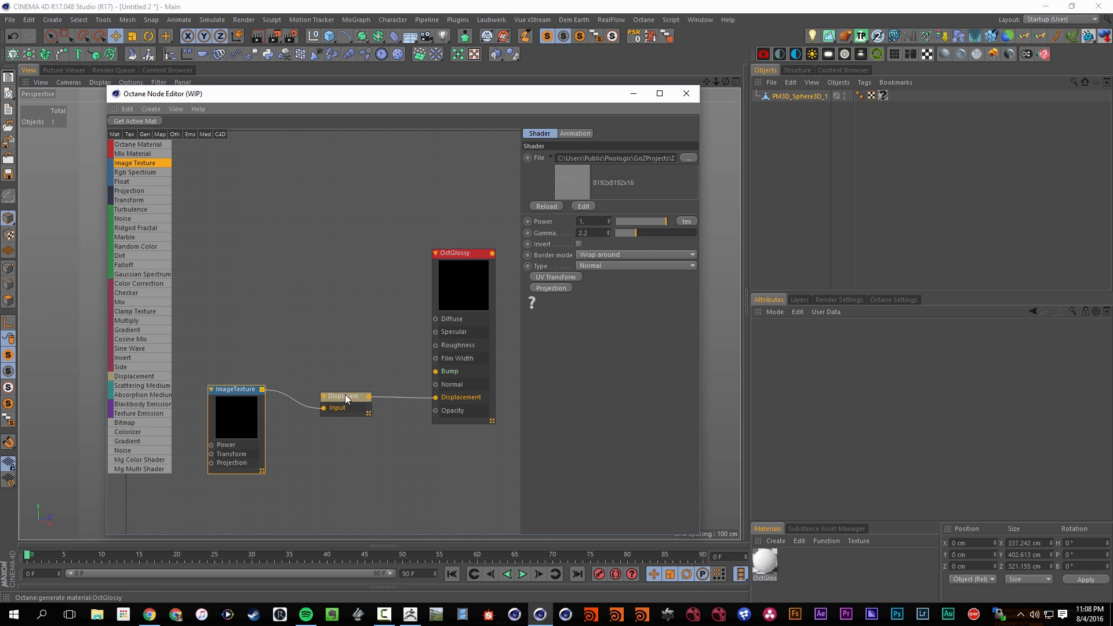
# Set the Displacement node's level of detail to 8192x8192 and its amount to 3 cm
pyautogui.moveTo(346, 396); pyautogui.dragTo(357, 419)
pyautogui.click(607, 209)
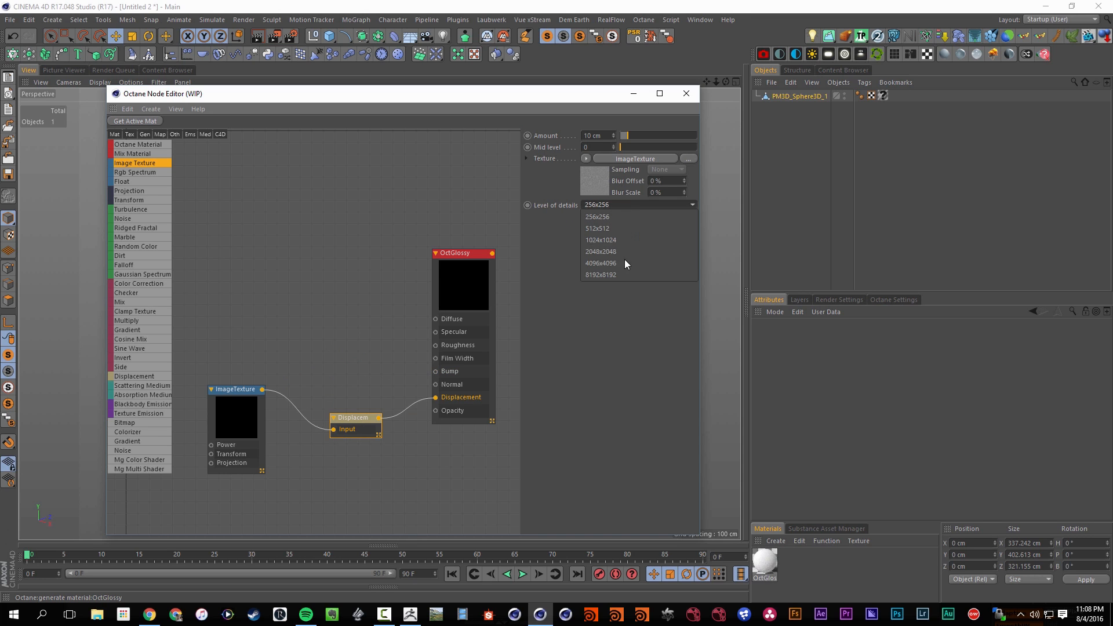
pyautogui.click(627, 269)
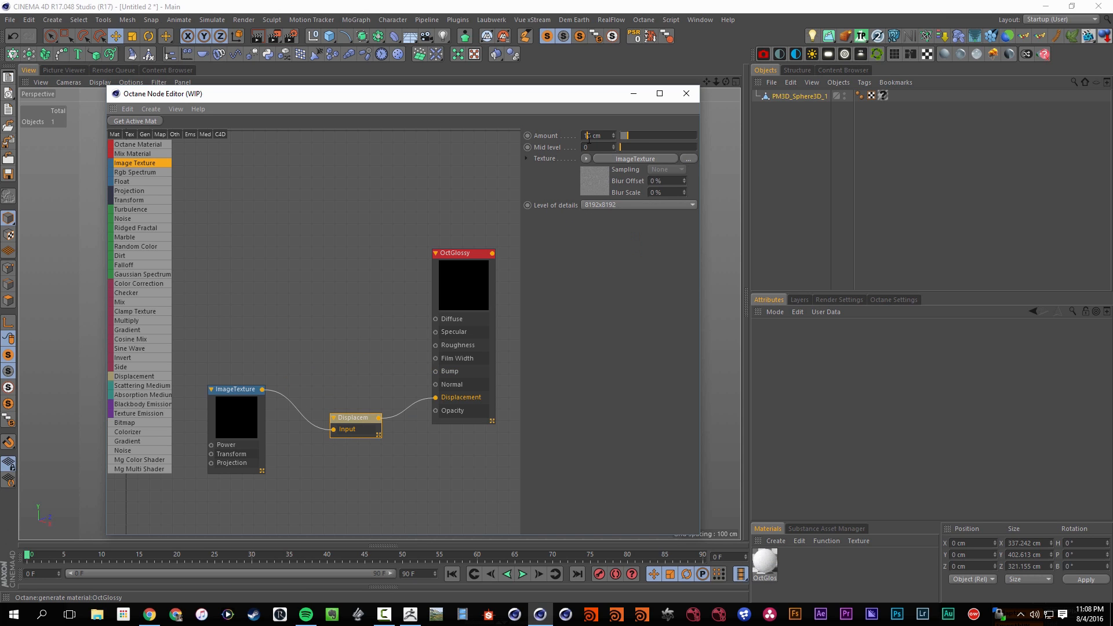
pyautogui.write('3')
pyautogui.press('Return')
# Assign the glossy material to the PM3D_Sphere3D_1 mesh and darken its diffuse color to a V of about 0.05
pyautogui.moveTo(772, 555); pyautogui.dragTo(883, 97)
pyautogui.click(482, 255)
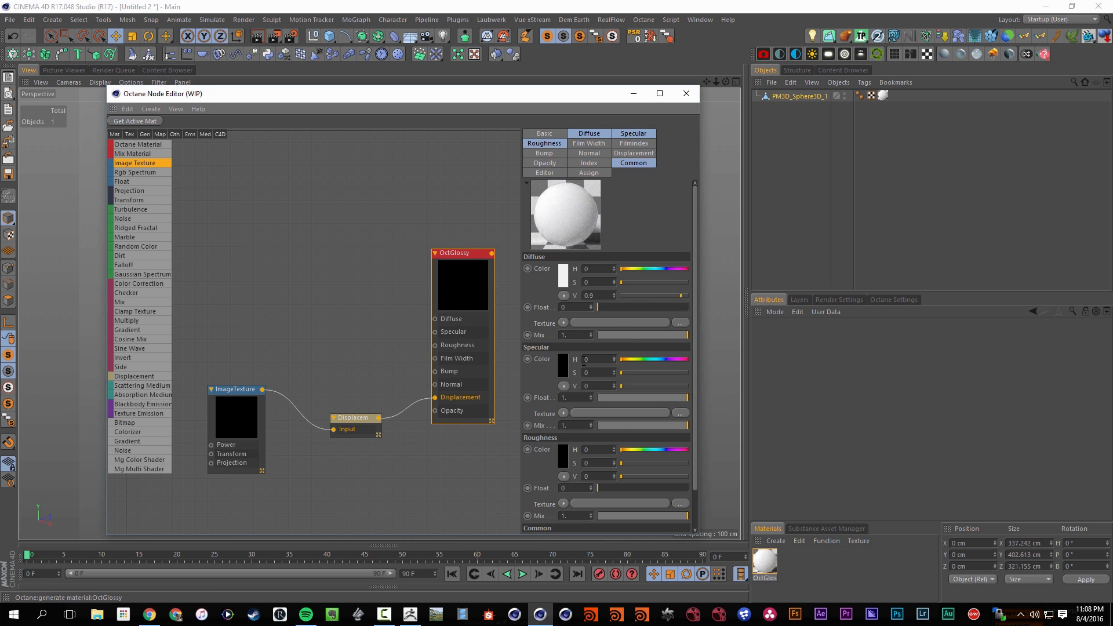
pyautogui.click(624, 296)
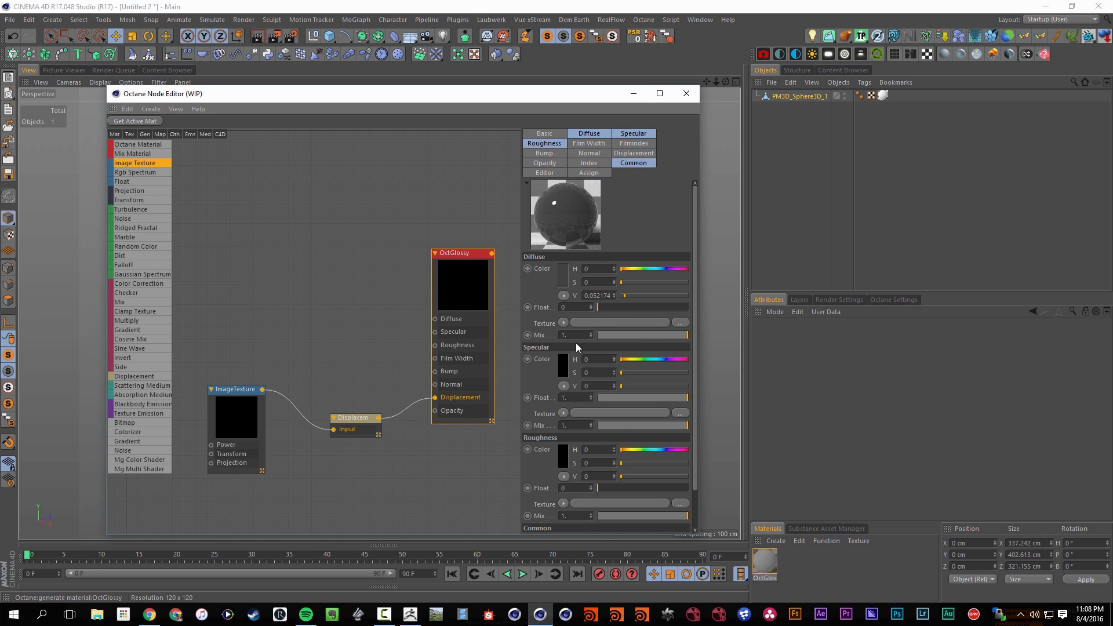
# Close the node editor and darken the glossy material's diffuse color to a V of about 0.027
pyautogui.click(588, 133)
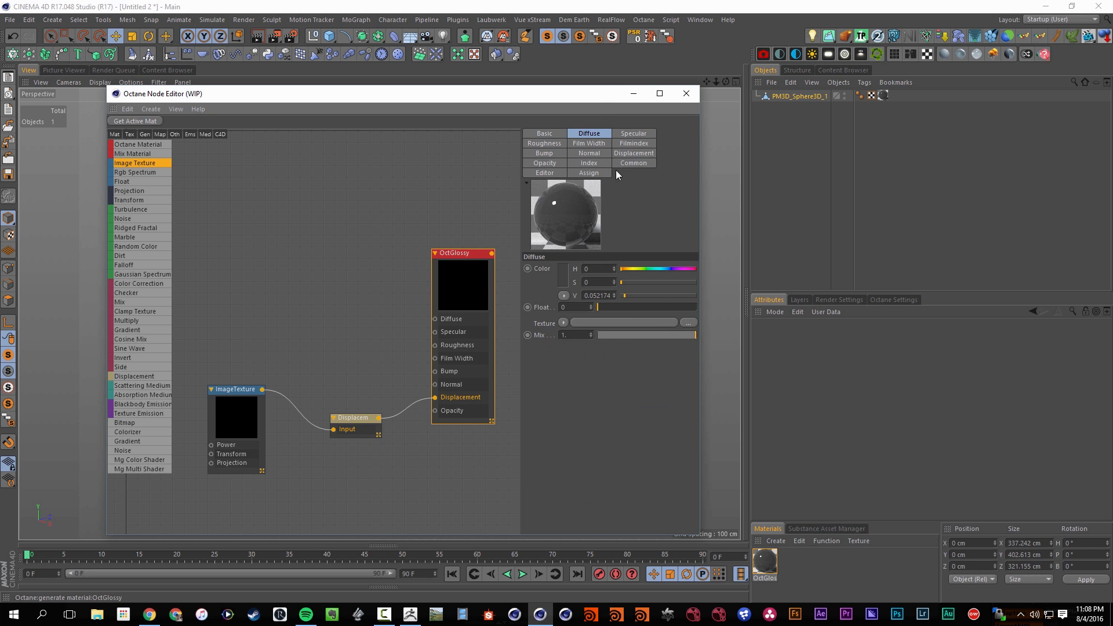
pyautogui.click(687, 95)
pyautogui.doubleClick(765, 563)
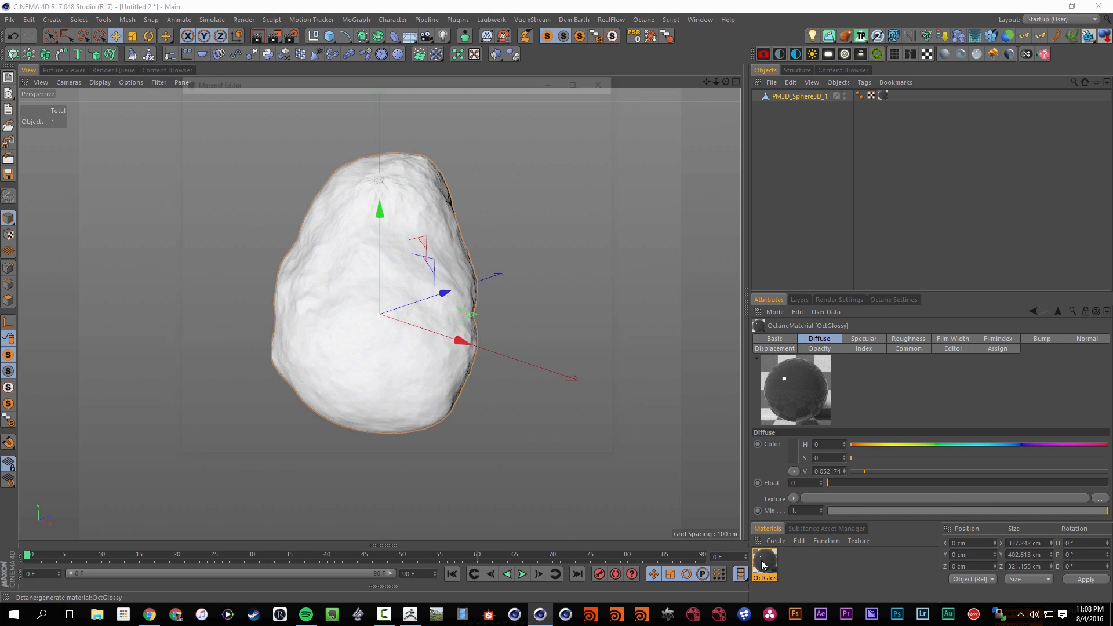
pyautogui.click(220, 230)
pyautogui.moveTo(397, 78); pyautogui.dragTo(427, 140)
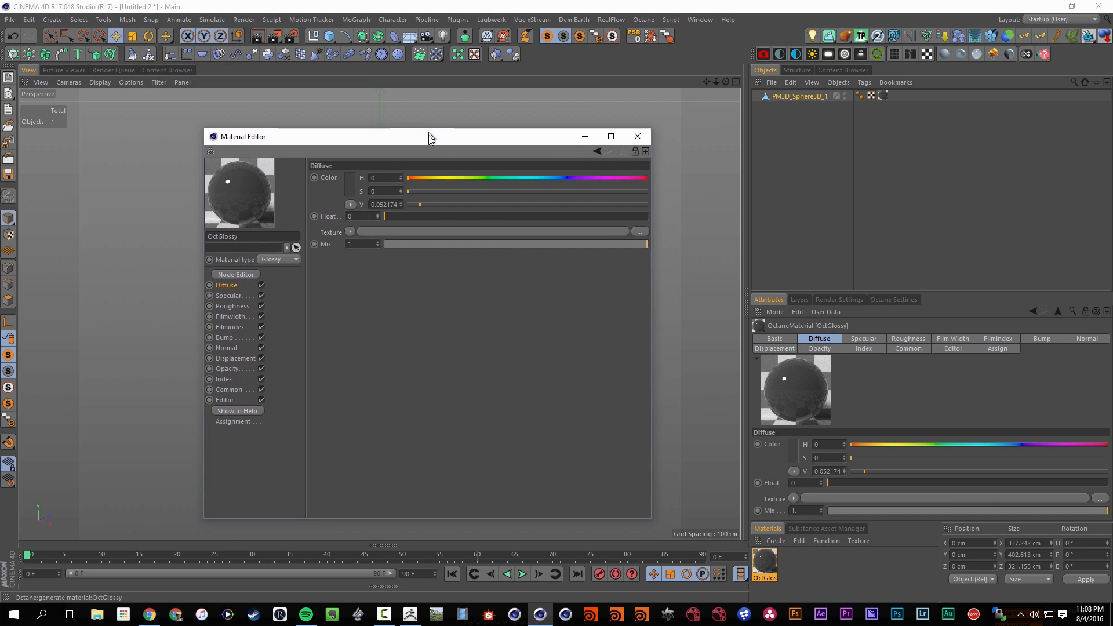
pyautogui.moveTo(420, 207); pyautogui.dragTo(415, 209)
# Set the glossy material's specular Float to 0 and color V to about 0.13, and its roughness Float to about 0.83
pyautogui.click(229, 298)
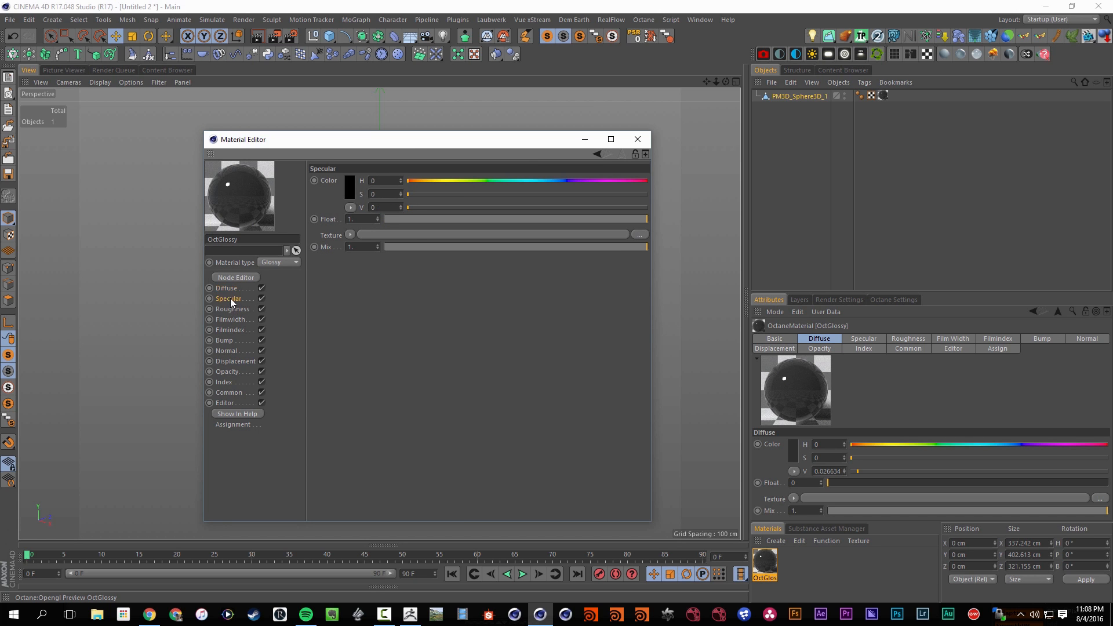
pyautogui.moveTo(409, 219); pyautogui.dragTo(356, 218)
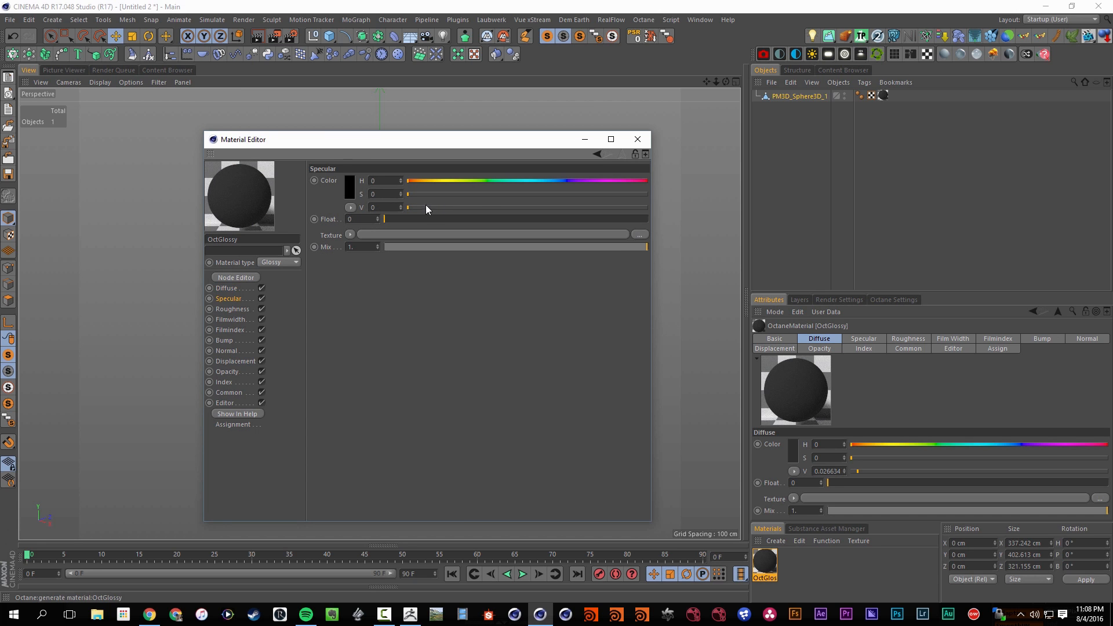
pyautogui.moveTo(426, 206); pyautogui.dragTo(587, 219)
pyautogui.click(232, 309)
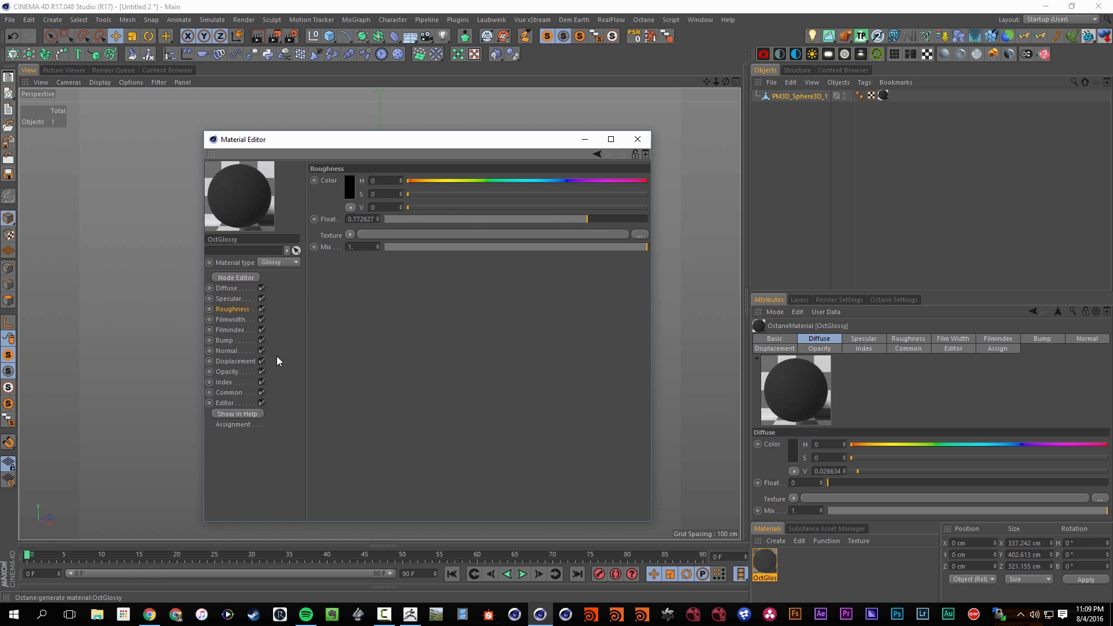
pyautogui.click(254, 298)
pyautogui.moveTo(421, 207); pyautogui.dragTo(440, 208)
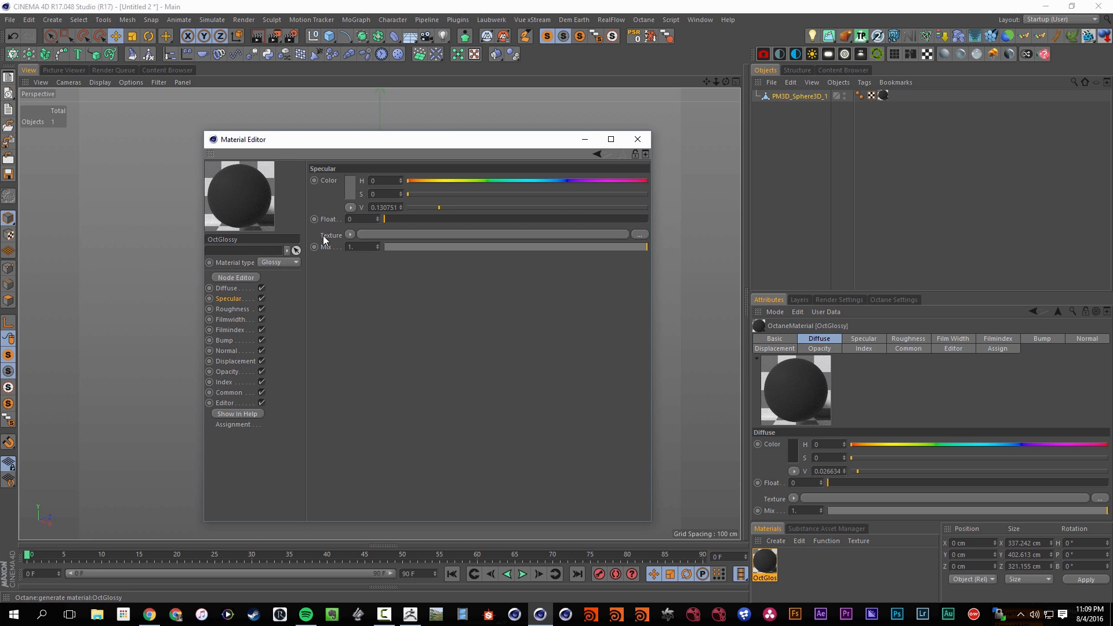
pyautogui.click(238, 309)
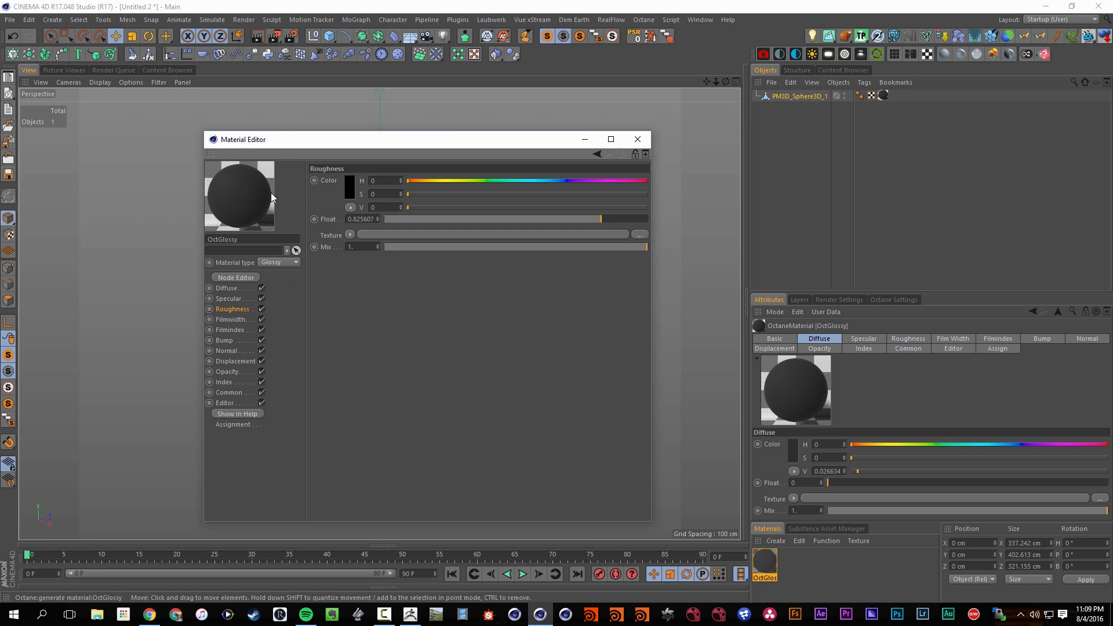
# Raise the glossy material's Index to about 2.91
pyautogui.click(227, 381)
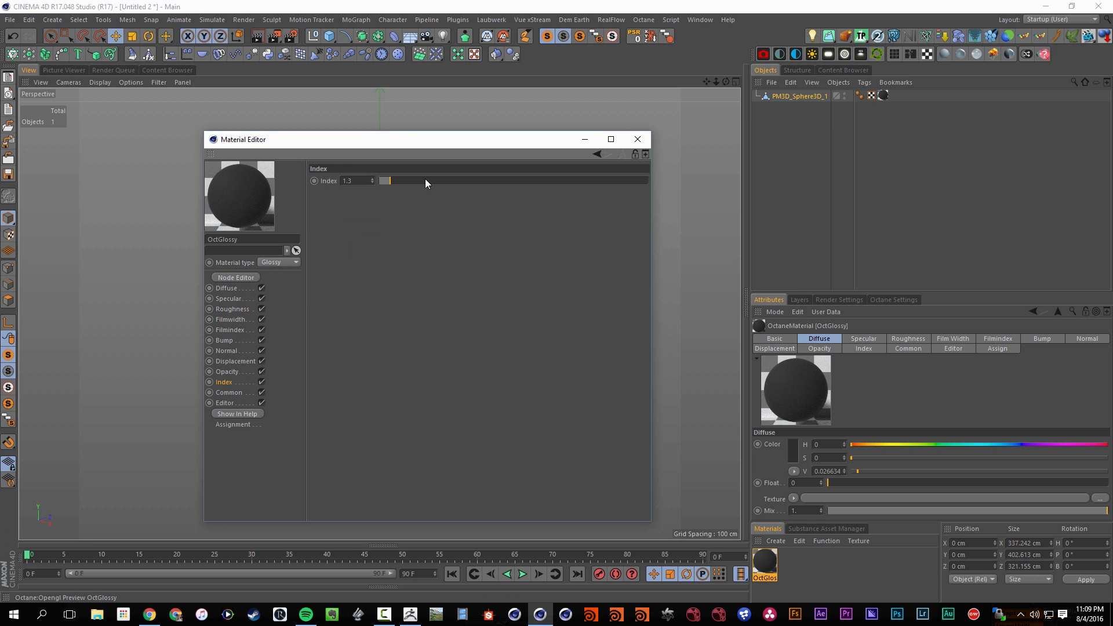
pyautogui.moveTo(426, 181)
pyautogui.mouseDown()
pyautogui.moveTo(487, 180)
pyautogui.moveTo(433, 182)
pyautogui.moveTo(461, 188)
pyautogui.moveTo(443, 186)
pyautogui.mouseUp()
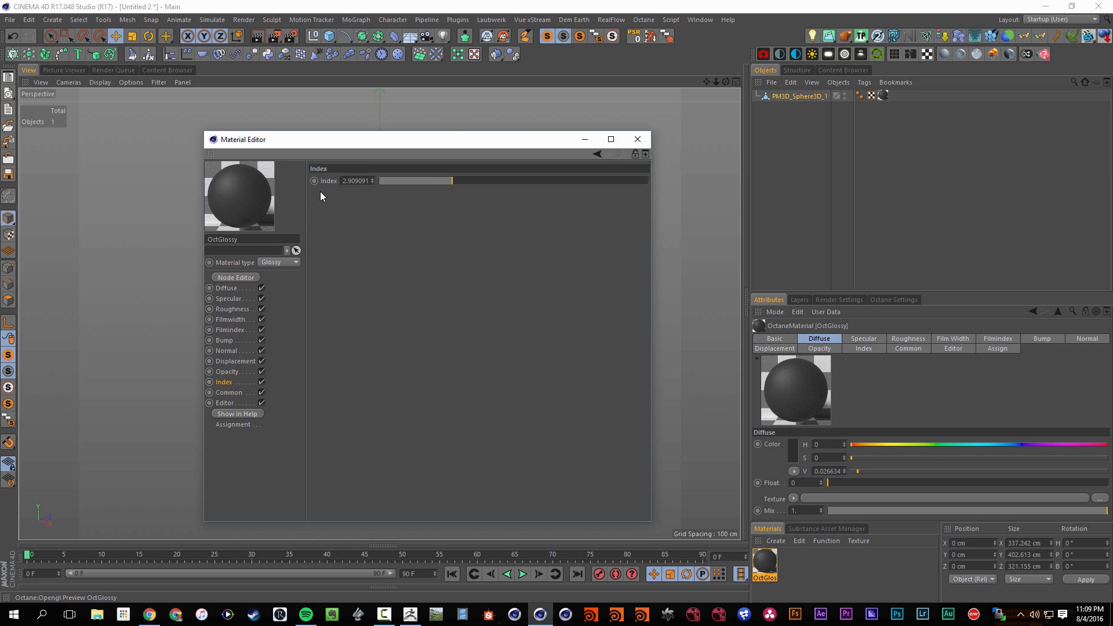
pyautogui.moveTo(330, 146); pyautogui.dragTo(361, 153)
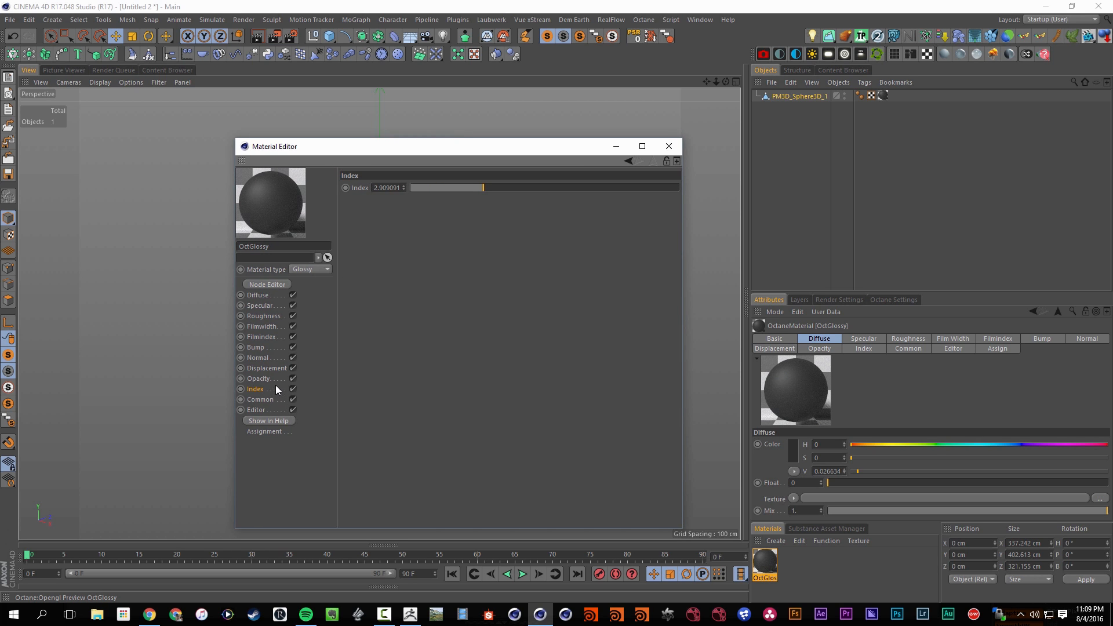
# Add a second Image Texture node to the glossy material's node graph, with its own UV Transform and Texture Projection
pyautogui.click(262, 369)
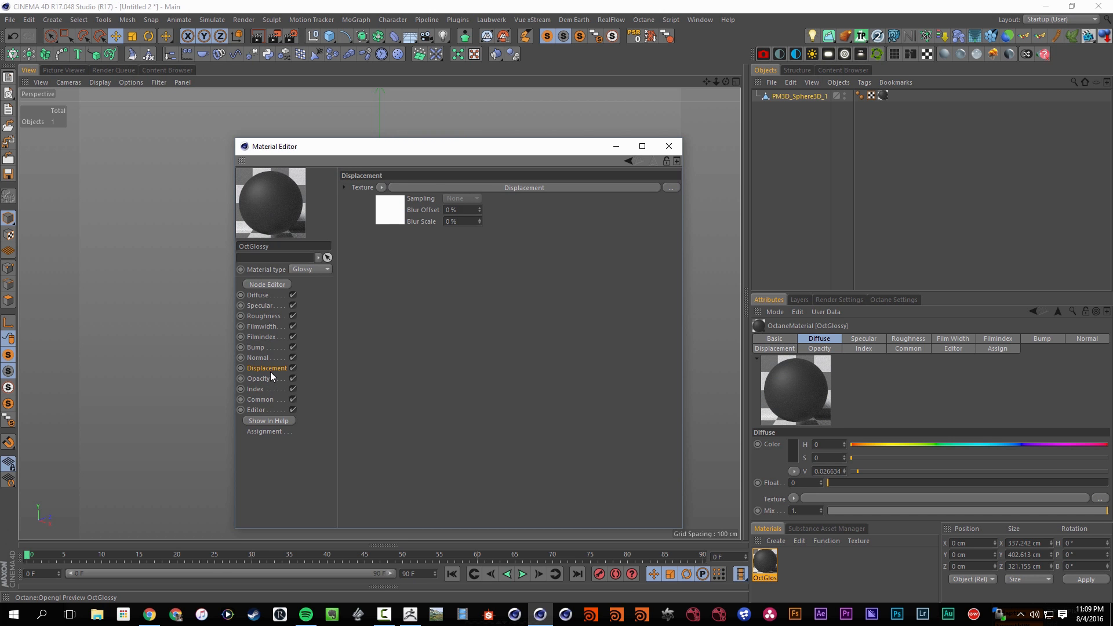
pyautogui.click(263, 286)
pyautogui.click(813, 158)
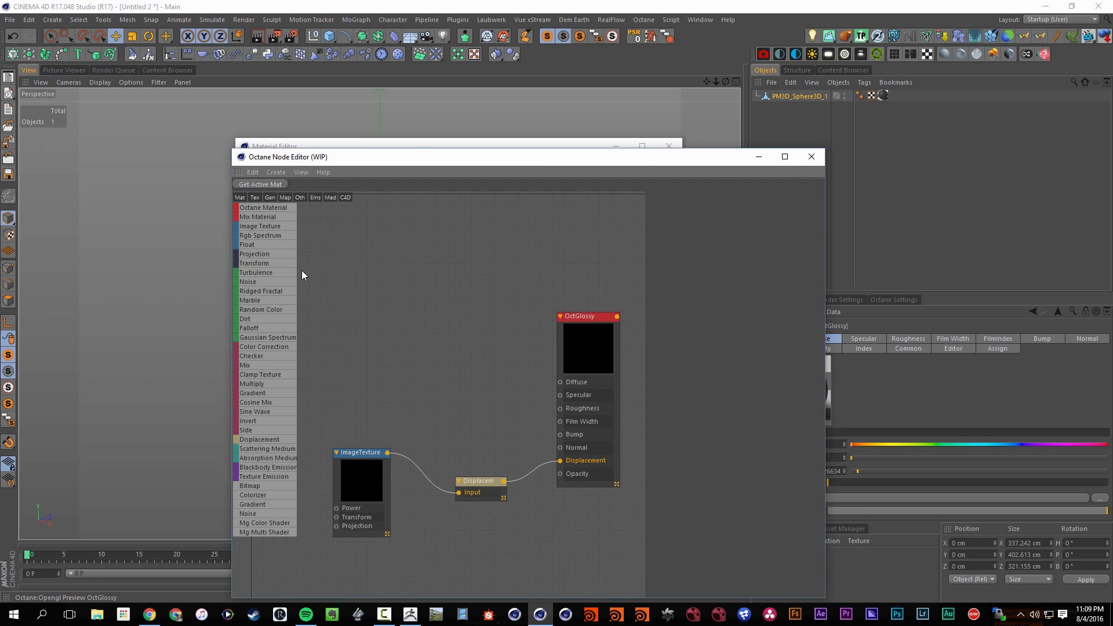
pyautogui.click(277, 286)
pyautogui.moveTo(367, 279); pyautogui.dragTo(381, 316)
pyautogui.click(697, 340)
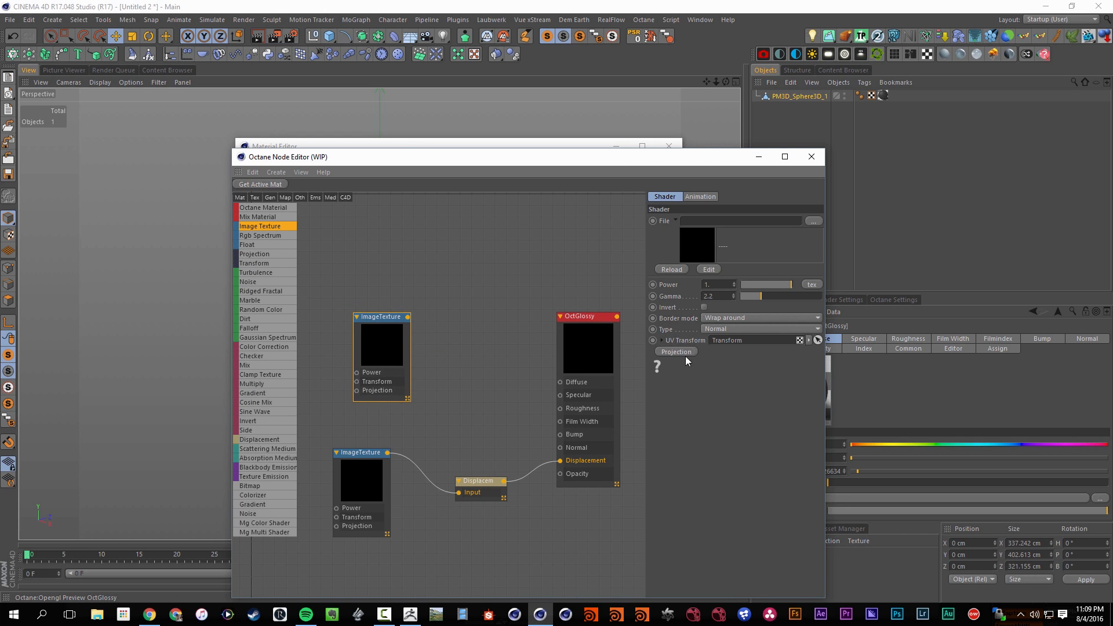
pyautogui.click(688, 356)
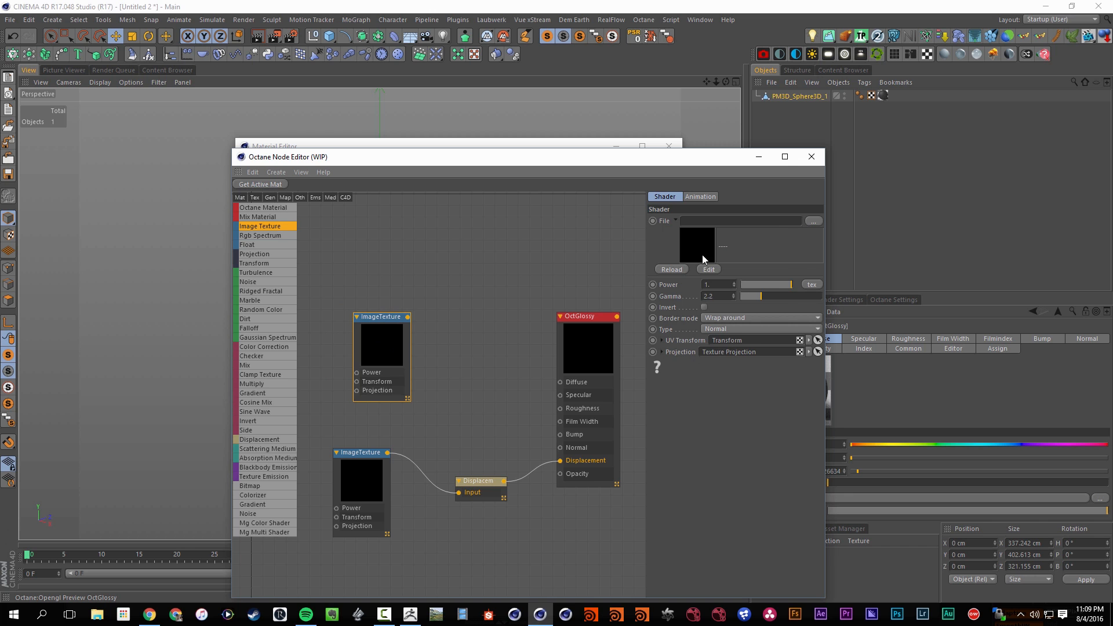
# Load Gravel0092_5_S into the new Image Texture node without copying it to the project, and connect it to the Diffuse channel
pyautogui.click(814, 222)
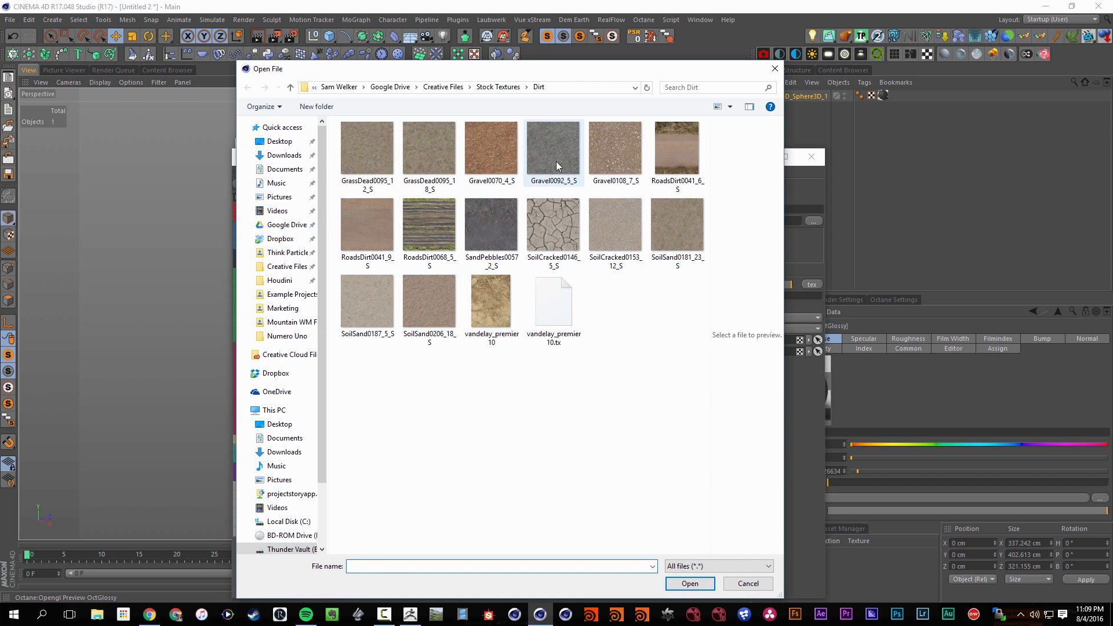
pyautogui.click(560, 165)
pyautogui.click(689, 584)
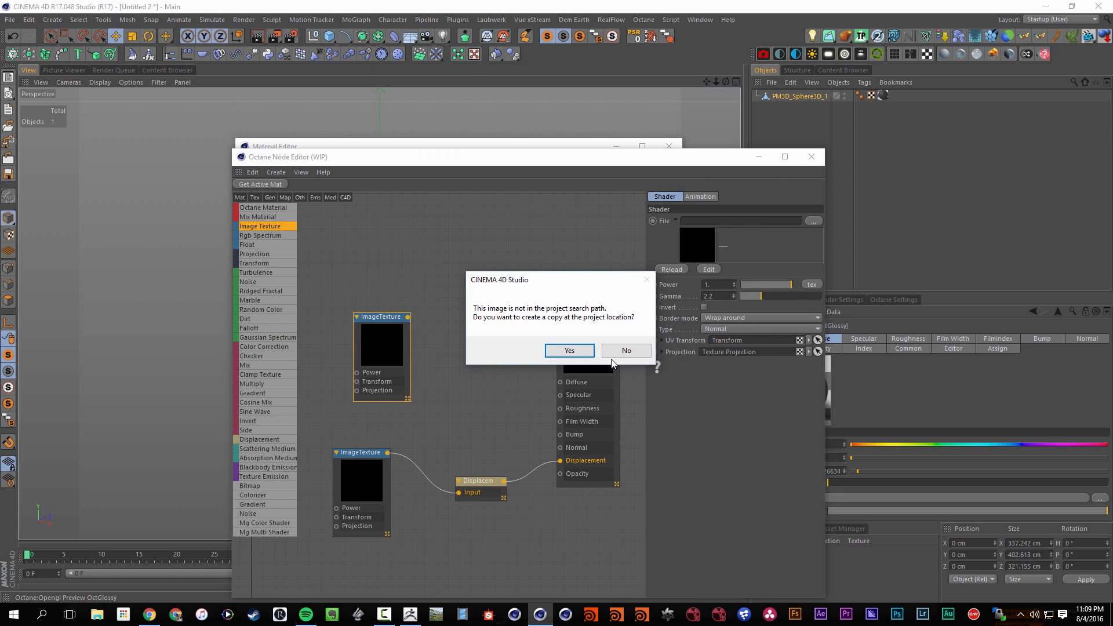
pyautogui.click(627, 350)
pyautogui.moveTo(409, 319); pyautogui.dragTo(560, 382)
pyautogui.moveTo(398, 329); pyautogui.dragTo(422, 343)
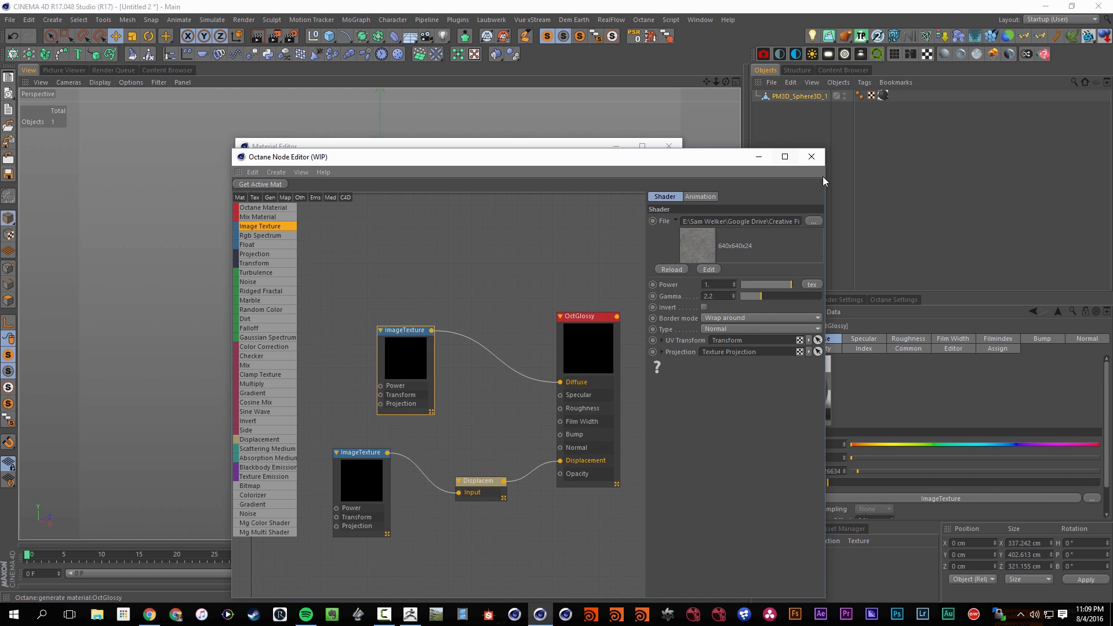
pyautogui.click(812, 157)
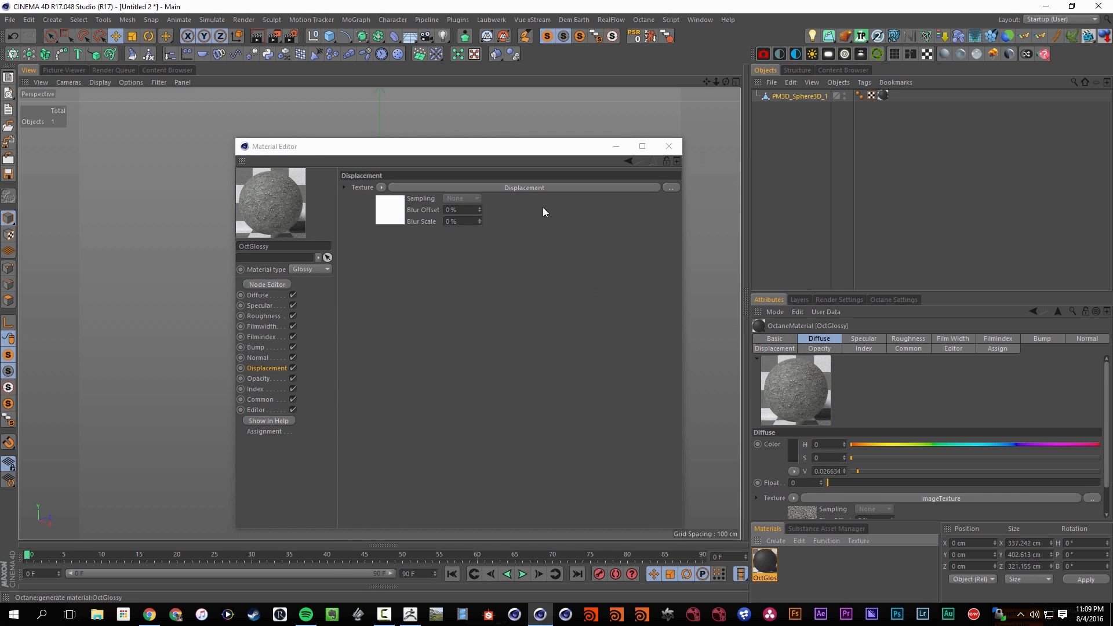
# Reopen the node graph, arrange the Transform and Texture Projection nodes beside the gravel Image Texture, and select the Texture Projection node
pyautogui.click(276, 284)
pyautogui.moveTo(360, 262); pyautogui.dragTo(291, 332)
pyautogui.moveTo(381, 287); pyautogui.dragTo(455, 281, button='middle')
pyautogui.moveTo(454, 328); pyautogui.dragTo(433, 363)
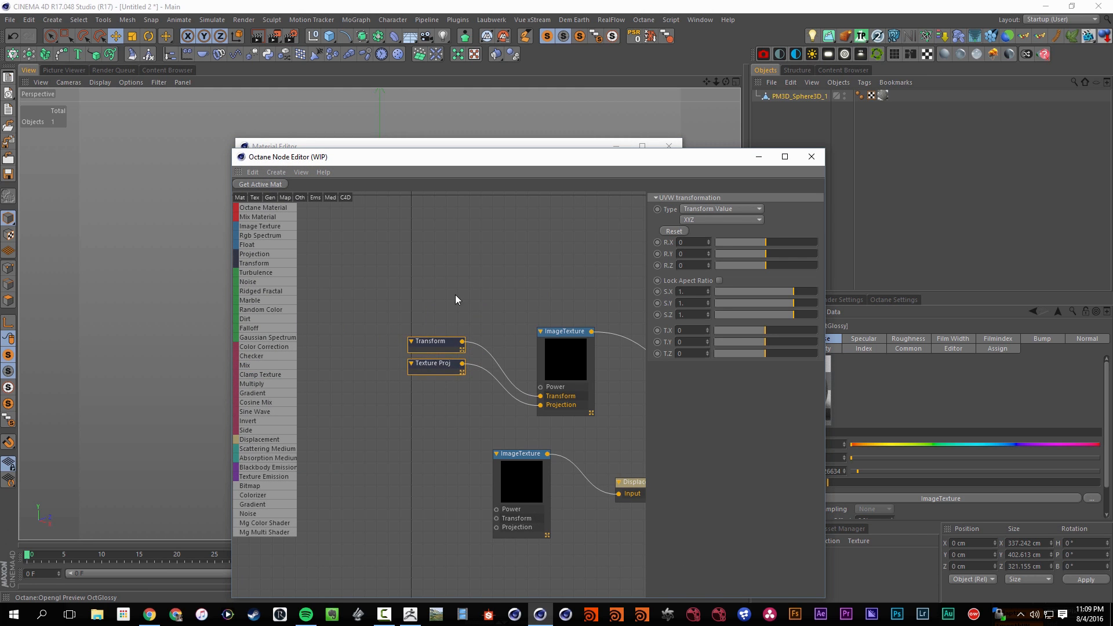
pyautogui.click(439, 363)
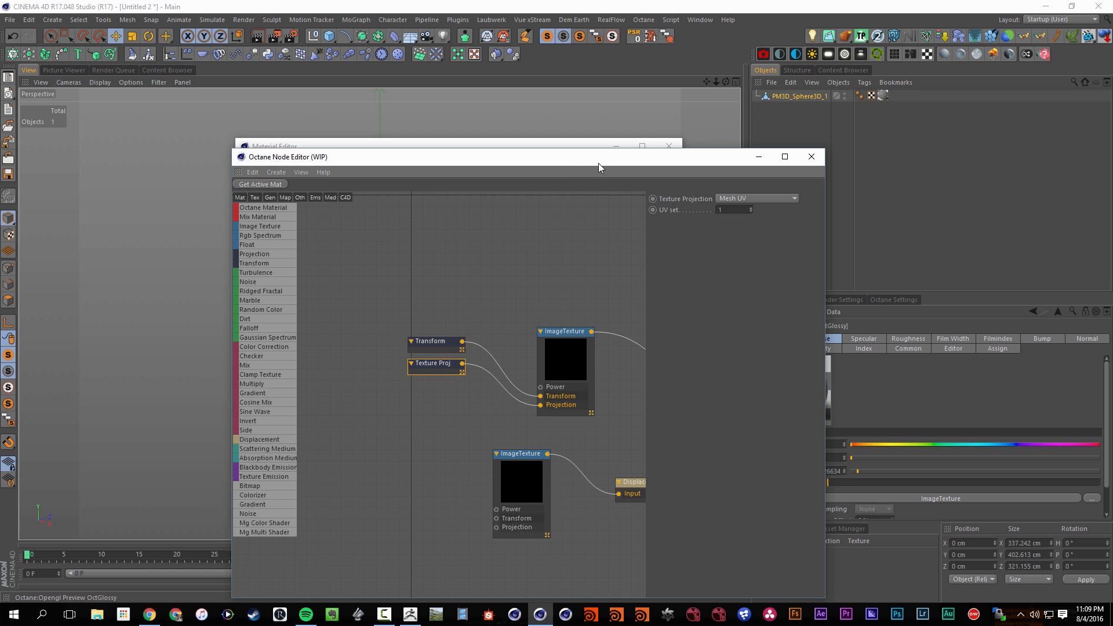
# Close the Material Editor and start an Octane Live Viewer render with the node editor moved out of the way
pyautogui.moveTo(599, 163); pyautogui.dragTo(484, 264)
pyautogui.click(670, 146)
pyautogui.click(746, 153)
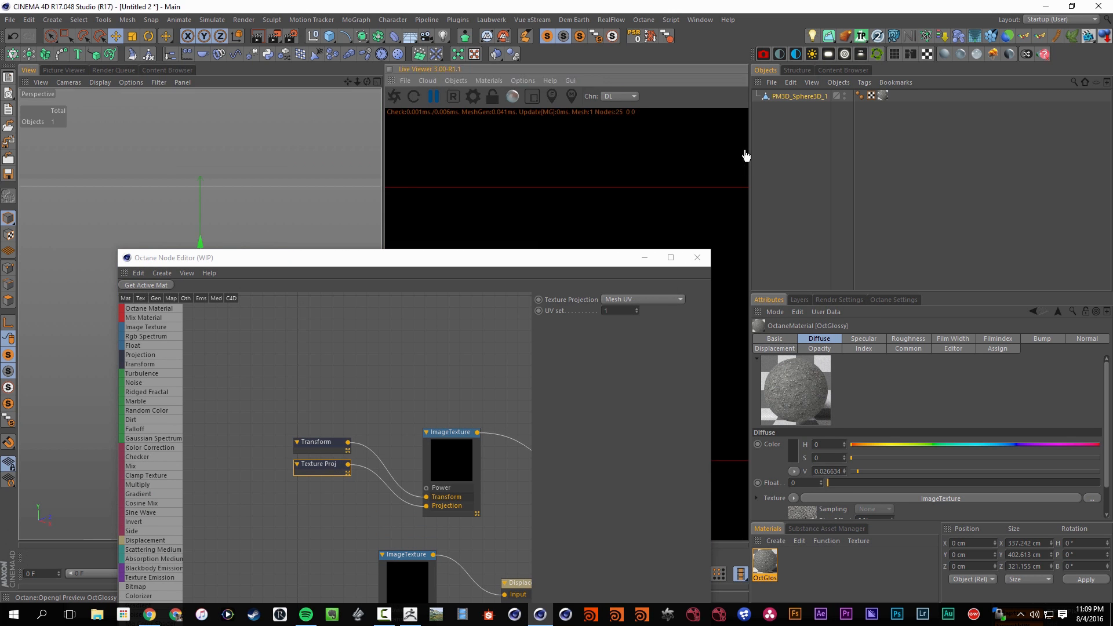
pyautogui.click(395, 98)
pyautogui.moveTo(420, 268); pyautogui.dragTo(561, 536)
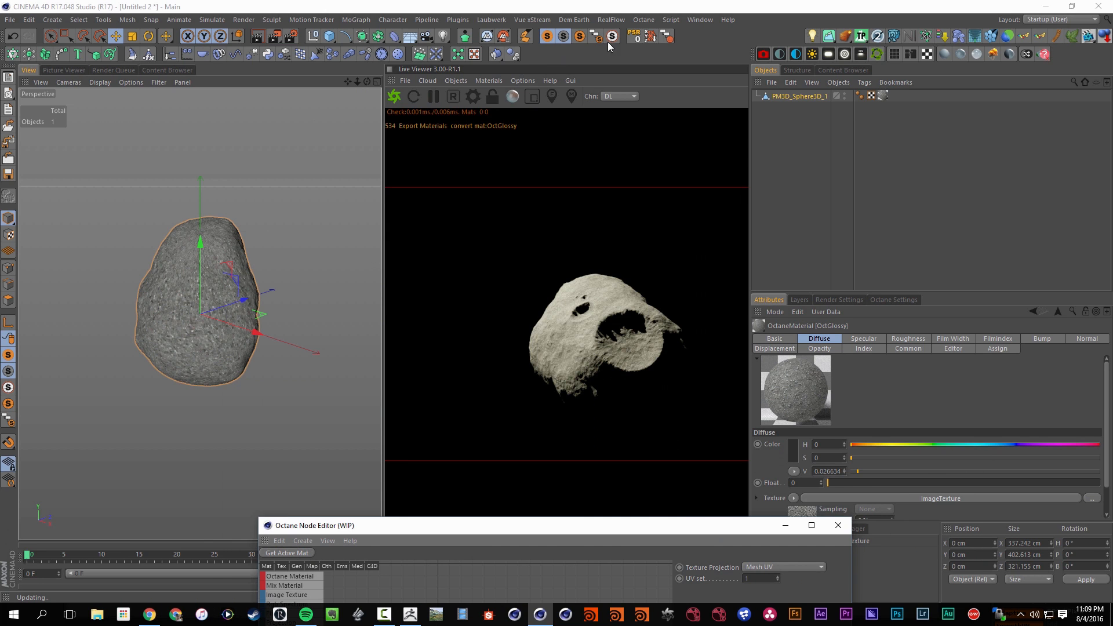
# Add an Octane Daylight, rotate it to a pitch of about -79°, and render it in the Live Viewer
pyautogui.click(813, 54)
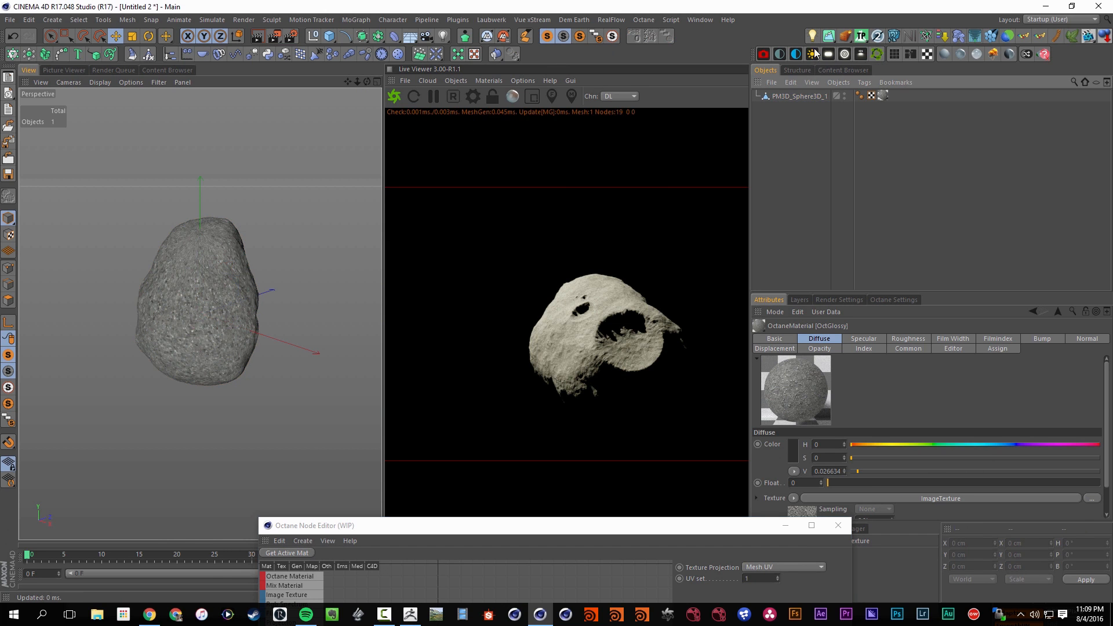
pyautogui.click(433, 96)
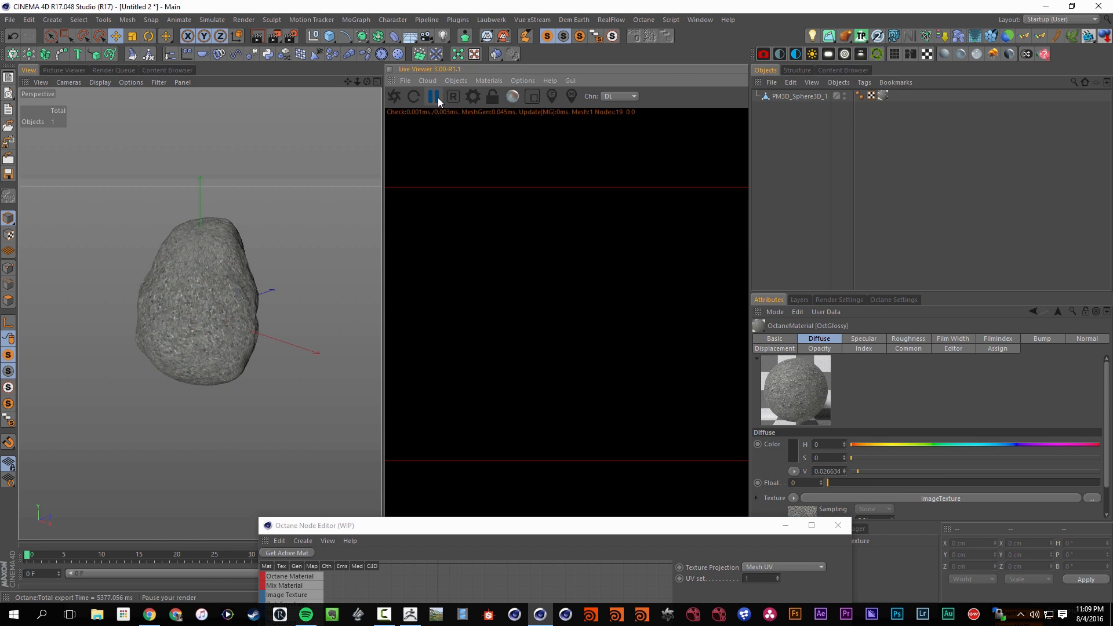
pyautogui.click(813, 54)
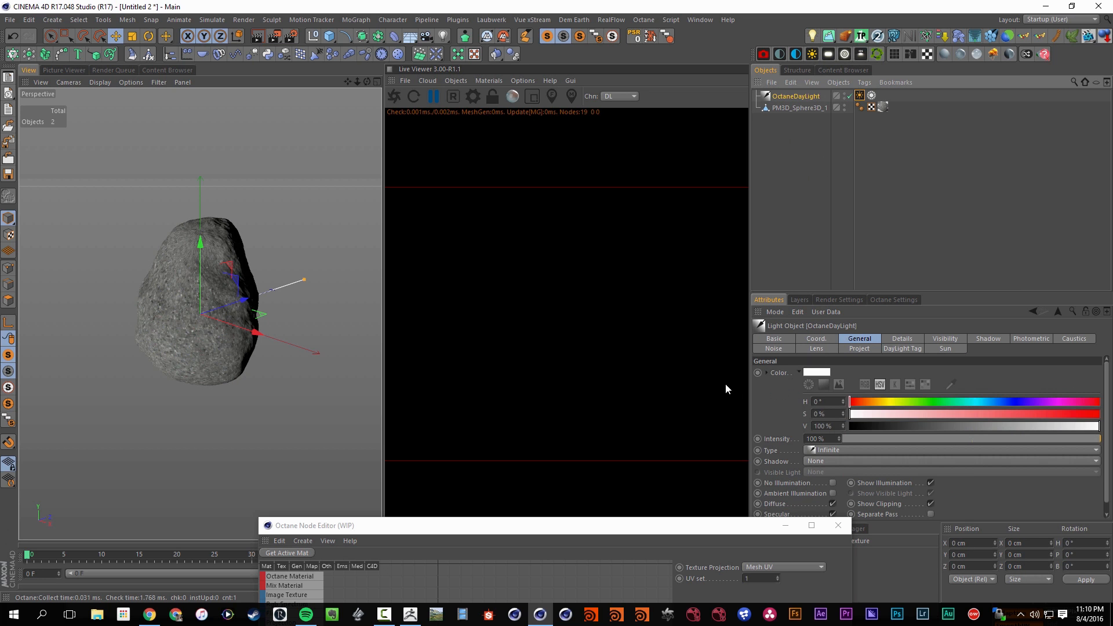
pyautogui.press('r')
pyautogui.moveTo(185, 301)
pyautogui.mouseDown()
pyautogui.moveTo(206, 265)
pyautogui.moveTo(220, 313)
pyautogui.moveTo(180, 282)
pyautogui.mouseUp()
pyautogui.click(399, 93)
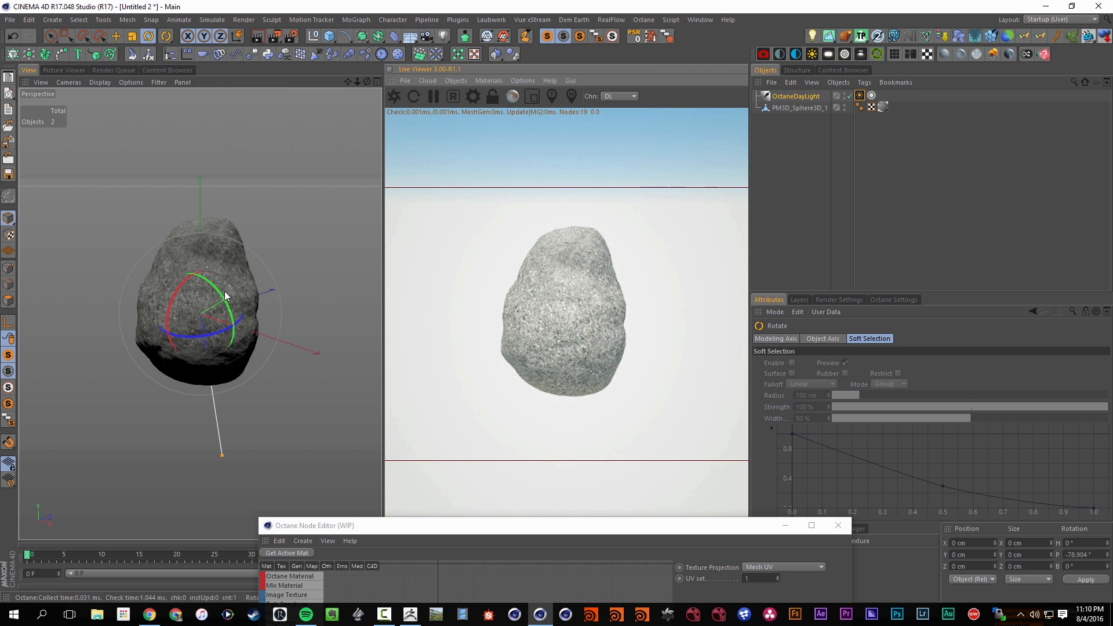
# Add a Sphere primitive around the asteroid and set its radius to 10000 cm
pyautogui.click(330, 36)
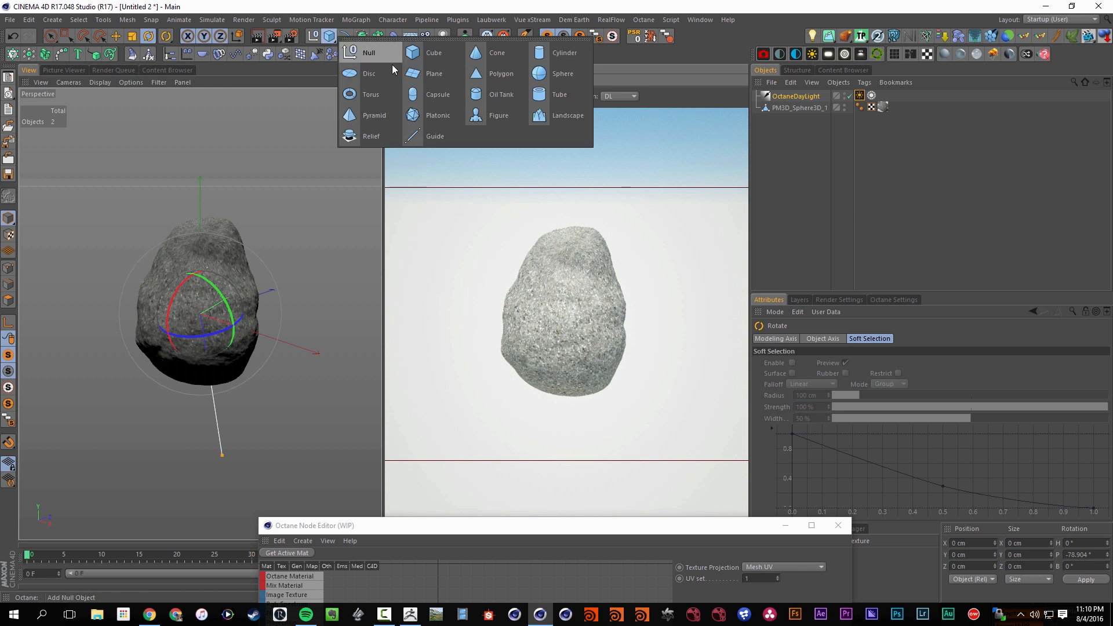
pyautogui.click(537, 76)
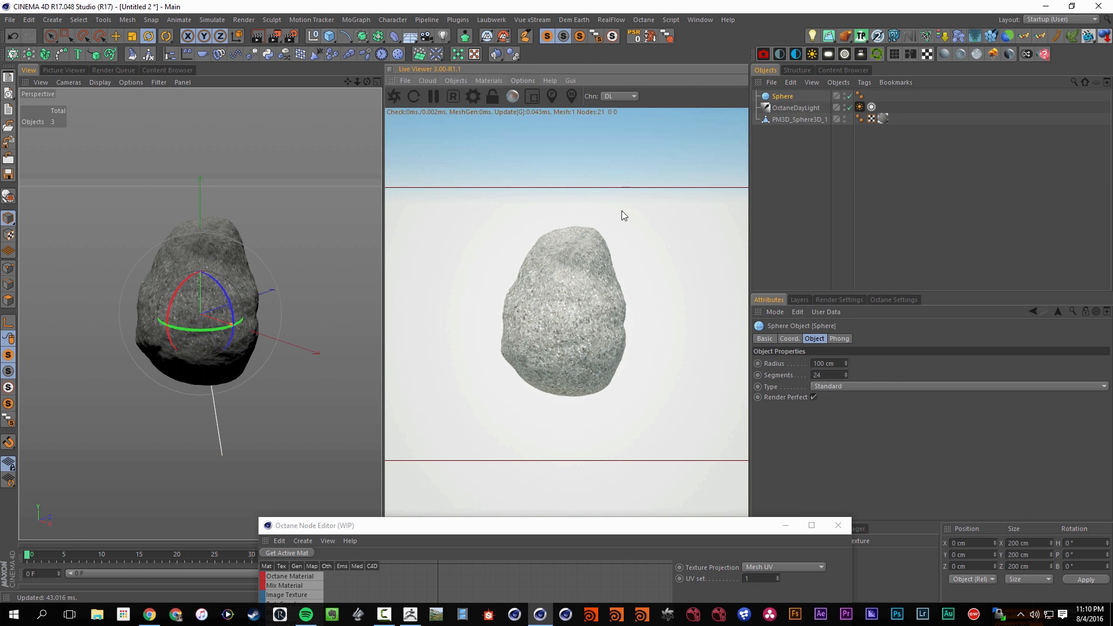
pyautogui.click(800, 97)
pyautogui.hotkey('ctrl', 'z')
pyautogui.click(825, 362)
pyautogui.write('00')
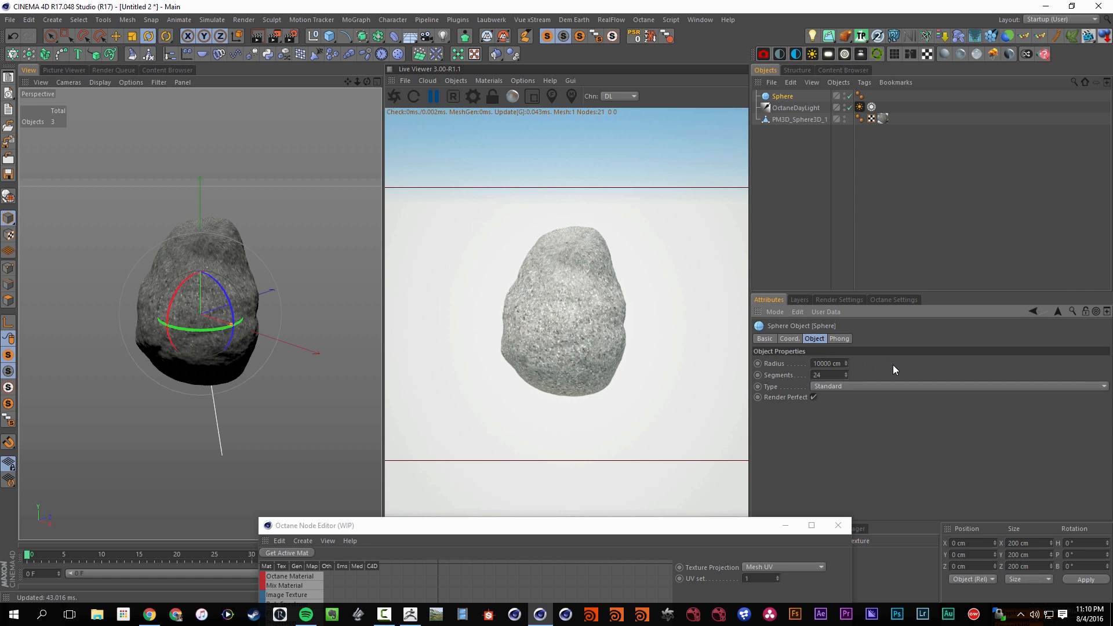
pyautogui.press('Return')
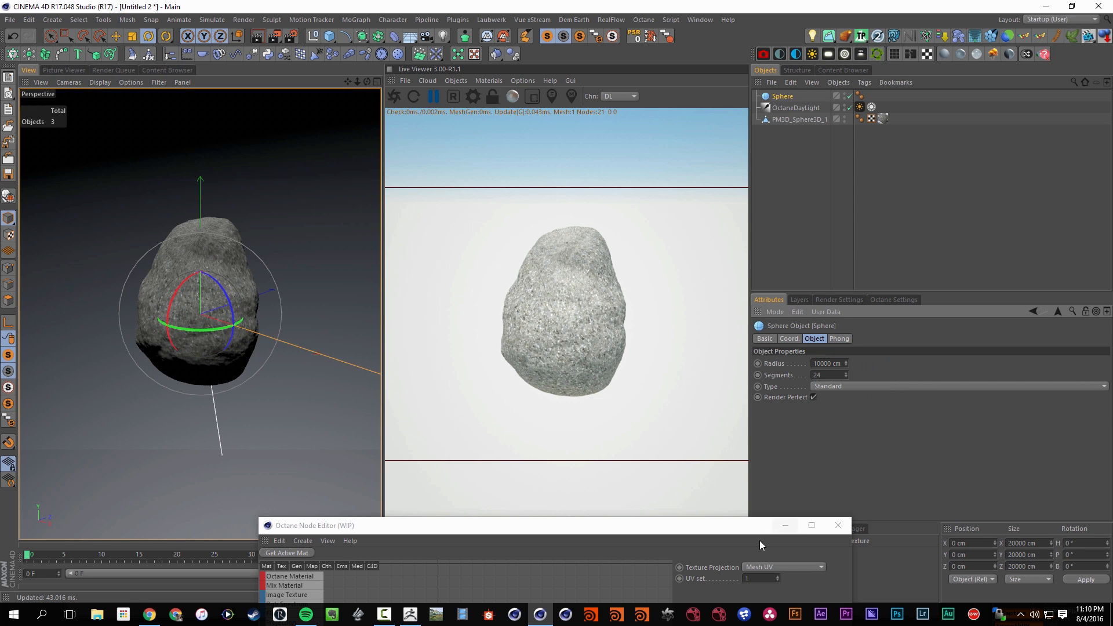
# Create an Octane Diffuse material and assign it to the large sphere
pyautogui.moveTo(751, 527); pyautogui.dragTo(455, 449)
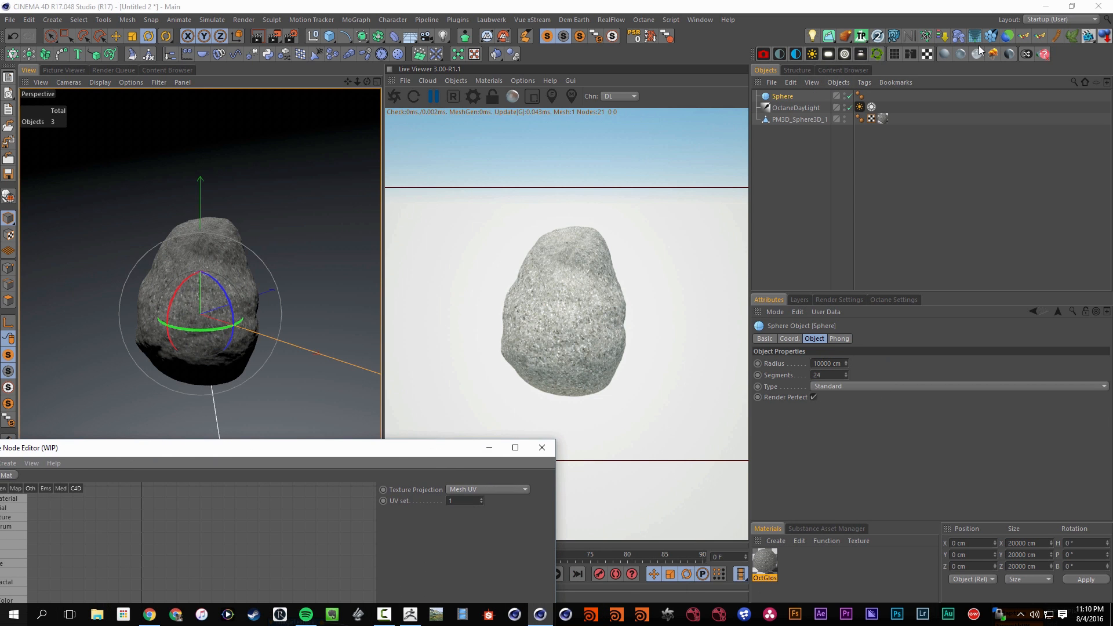
pyautogui.click(944, 53)
pyautogui.moveTo(765, 559); pyautogui.dragTo(789, 96)
# Set the OctDiffuse material's diffuse color to black with a V of 0
pyautogui.doubleClick(765, 561)
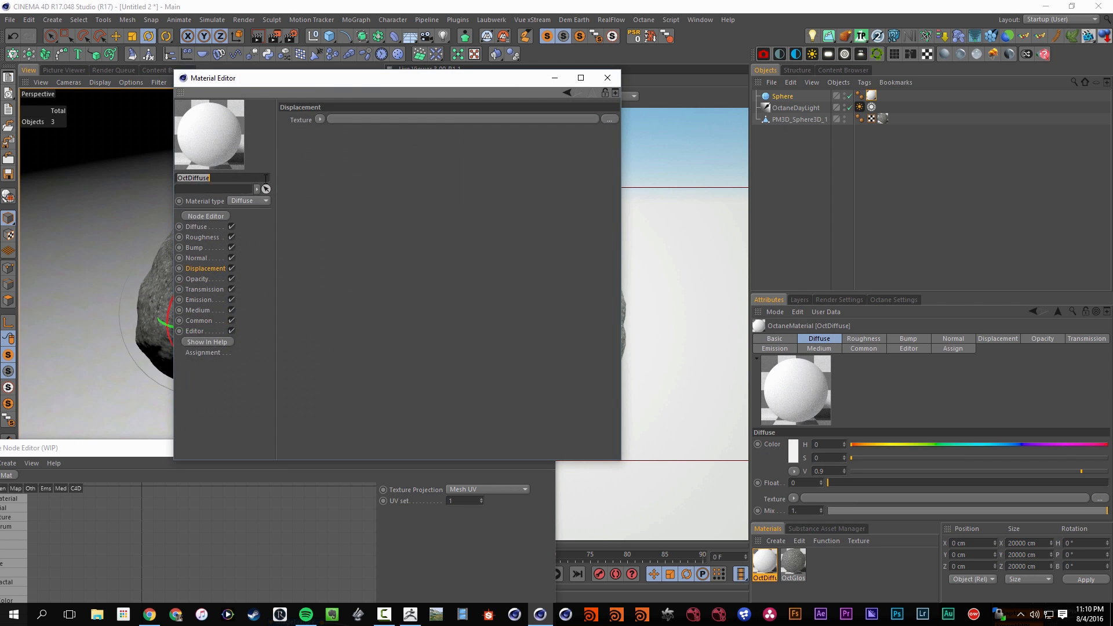
pyautogui.click(207, 227)
pyautogui.moveTo(384, 145); pyautogui.dragTo(376, 146)
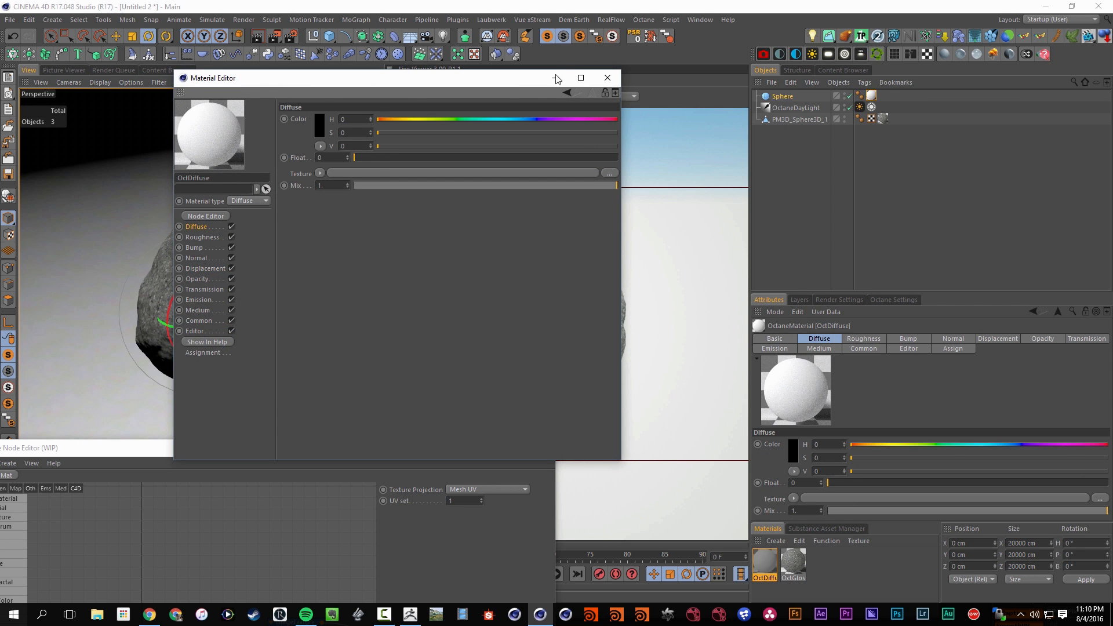
pyautogui.click(608, 77)
# Add an Octane ObjectTag to the large sphere with Shadow visibility turned off, and refresh the Live Viewer render
pyautogui.rightClick(781, 96)
pyautogui.moveTo(825, 65)
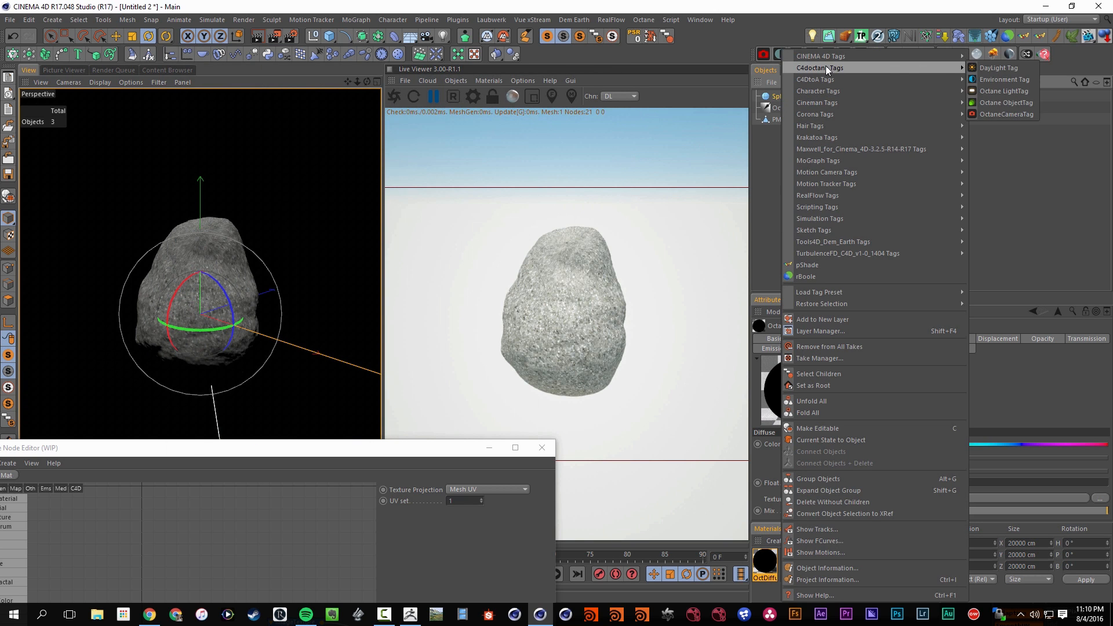
pyautogui.click(992, 110)
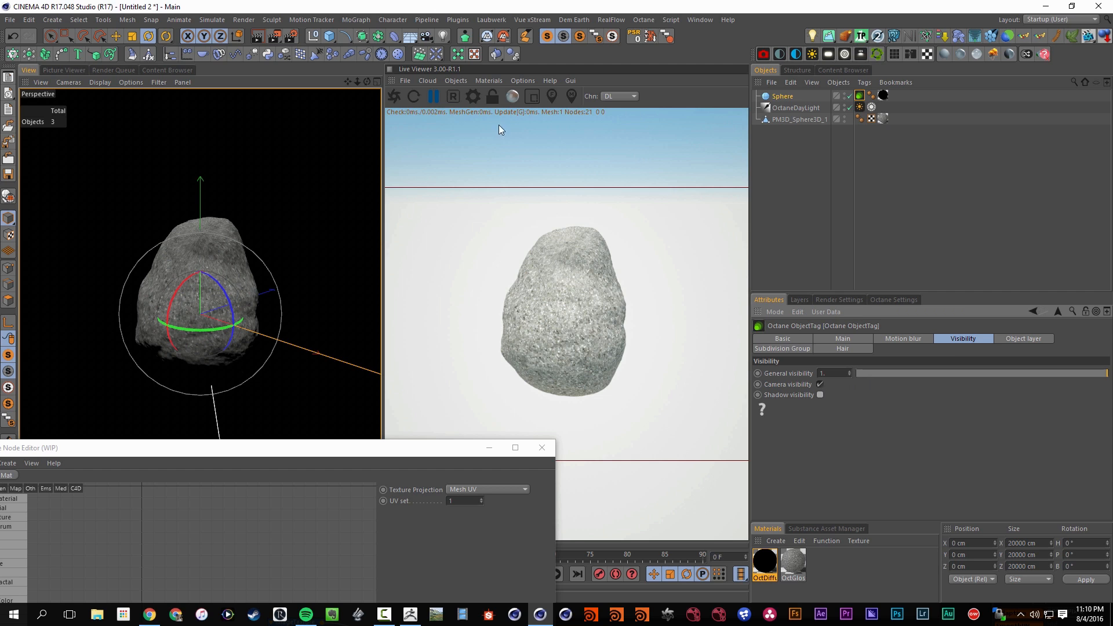
pyautogui.click(392, 94)
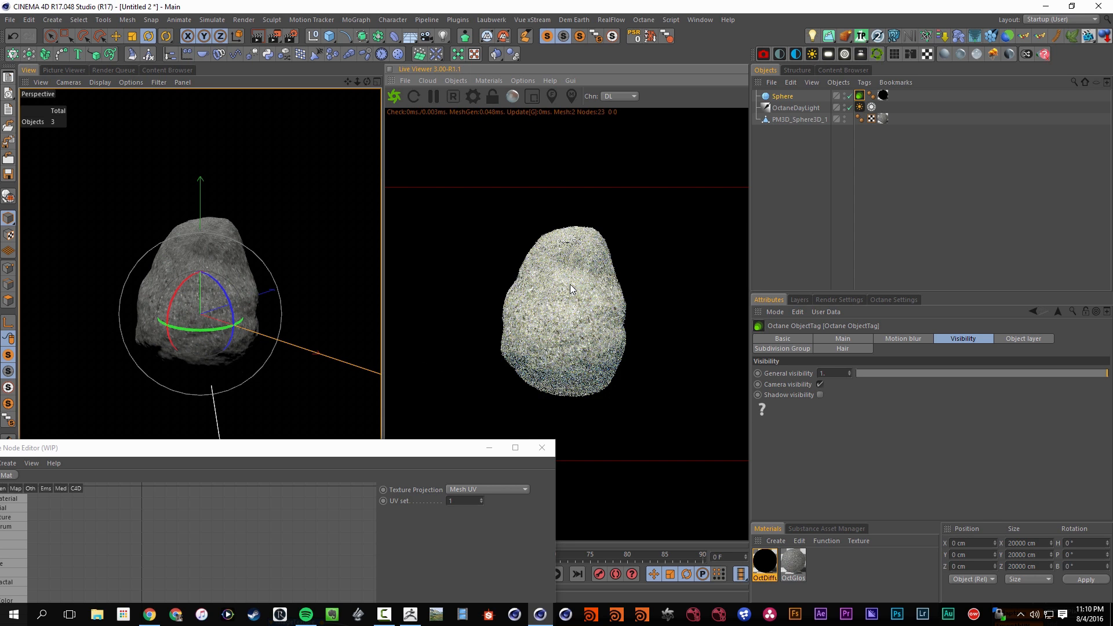
# Enable Mix sky texture in the OctaneDayLight's DayLight tag and increase its North Offset
pyautogui.click(790, 107)
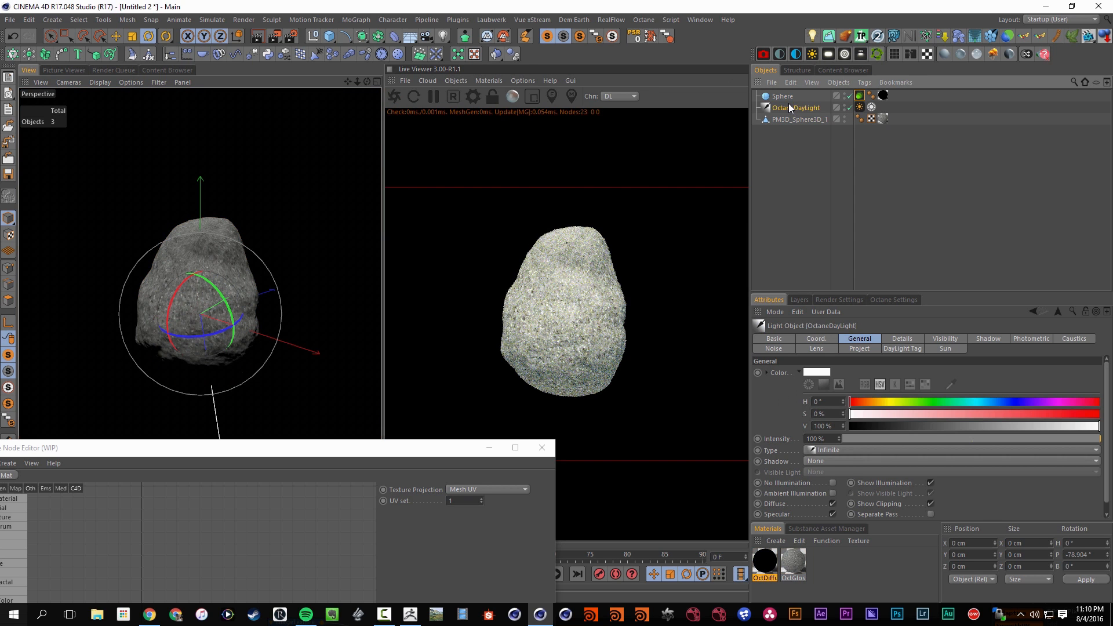
pyautogui.click(861, 108)
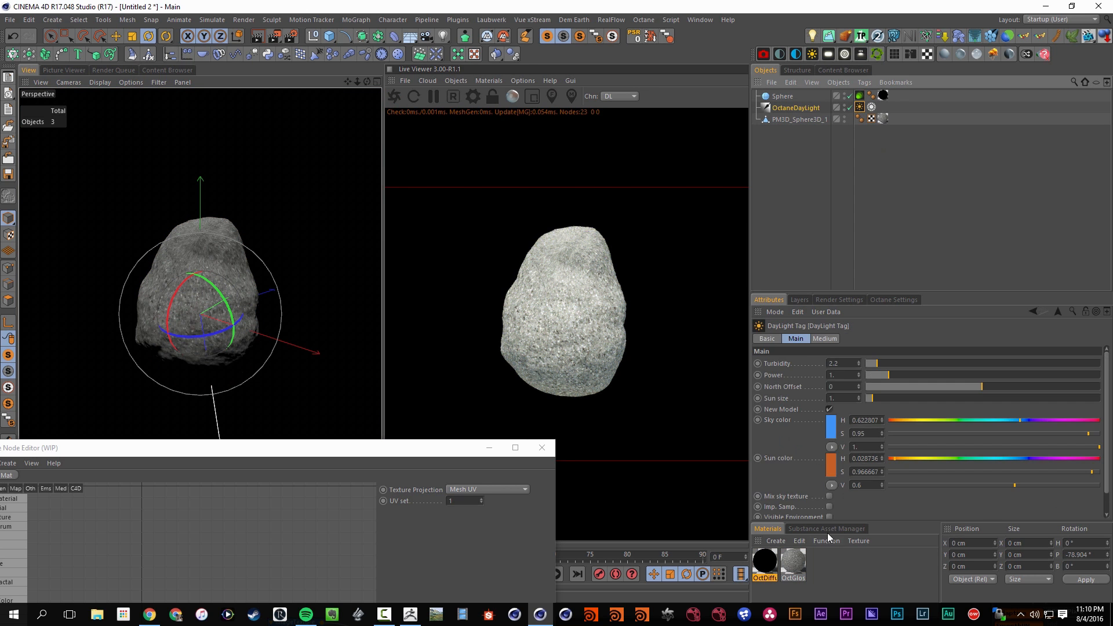
pyautogui.scroll(-1, 832, 409)
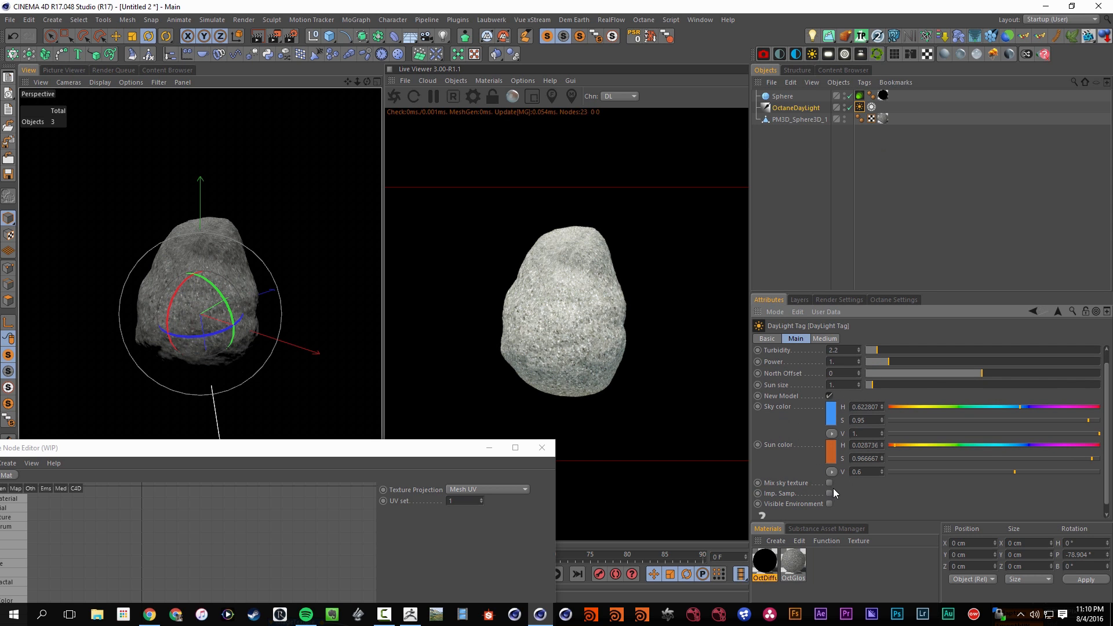
pyautogui.scroll(1, 856, 487)
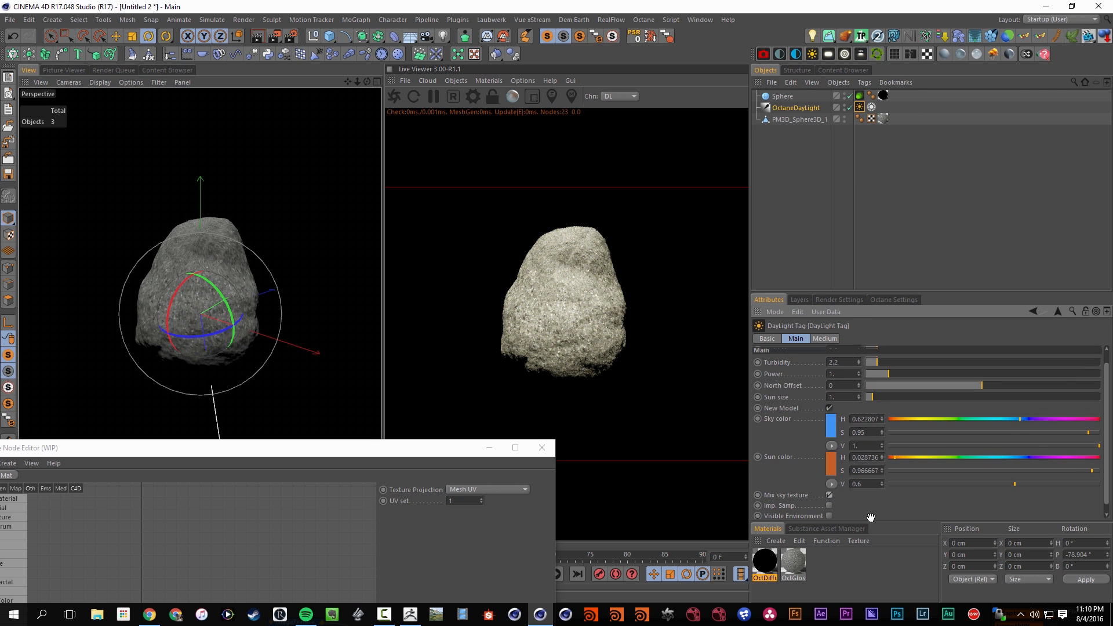
pyautogui.moveTo(981, 386); pyautogui.dragTo(1079, 386)
# Rotate the OctaneDayLight to about H -97.7°, P -77.2°, B -97°
pyautogui.click(784, 108)
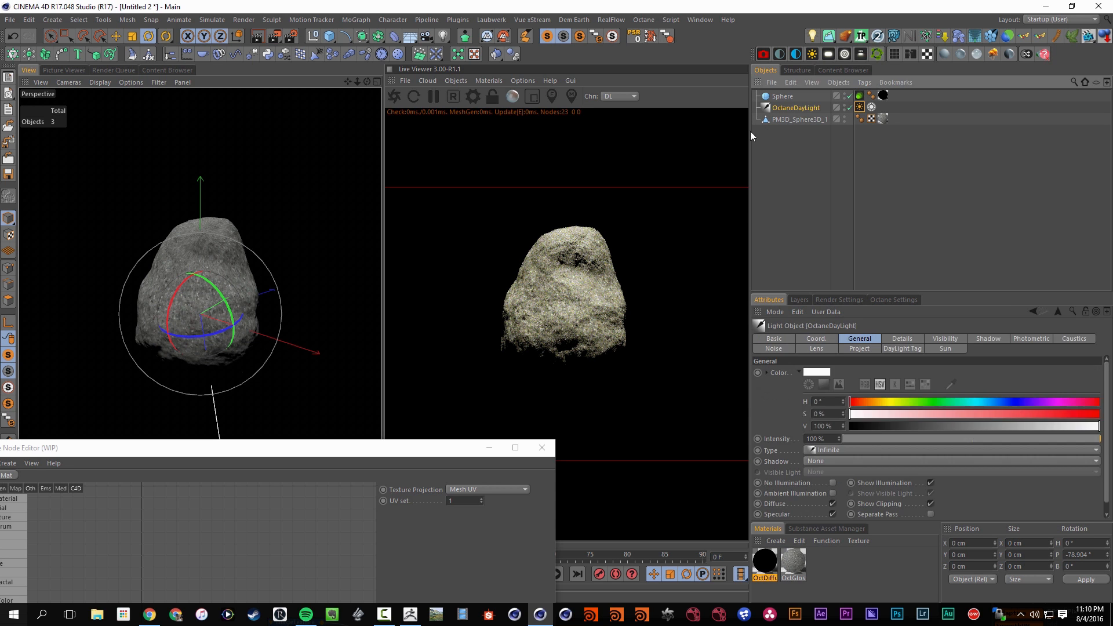
pyautogui.press('r')
pyautogui.moveTo(208, 305); pyautogui.dragTo(194, 282)
# Set the DayLight tag's North Offset to 0 and deselect the light
pyautogui.click(780, 107)
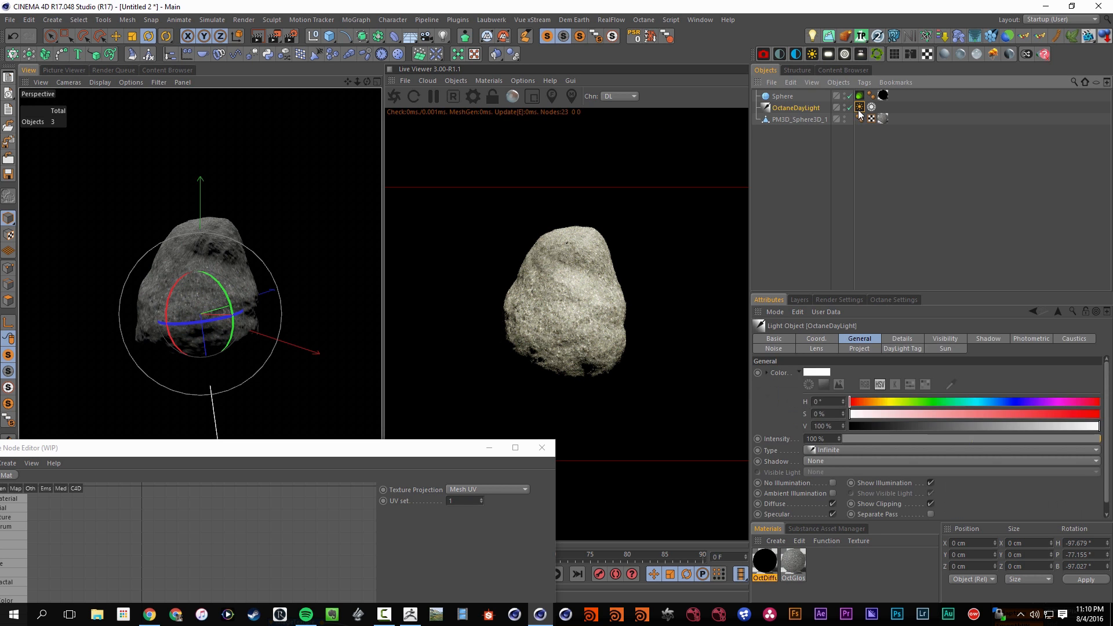
pyautogui.click(859, 108)
pyautogui.doubleClick(848, 389)
pyautogui.write('0')
pyautogui.click(828, 232)
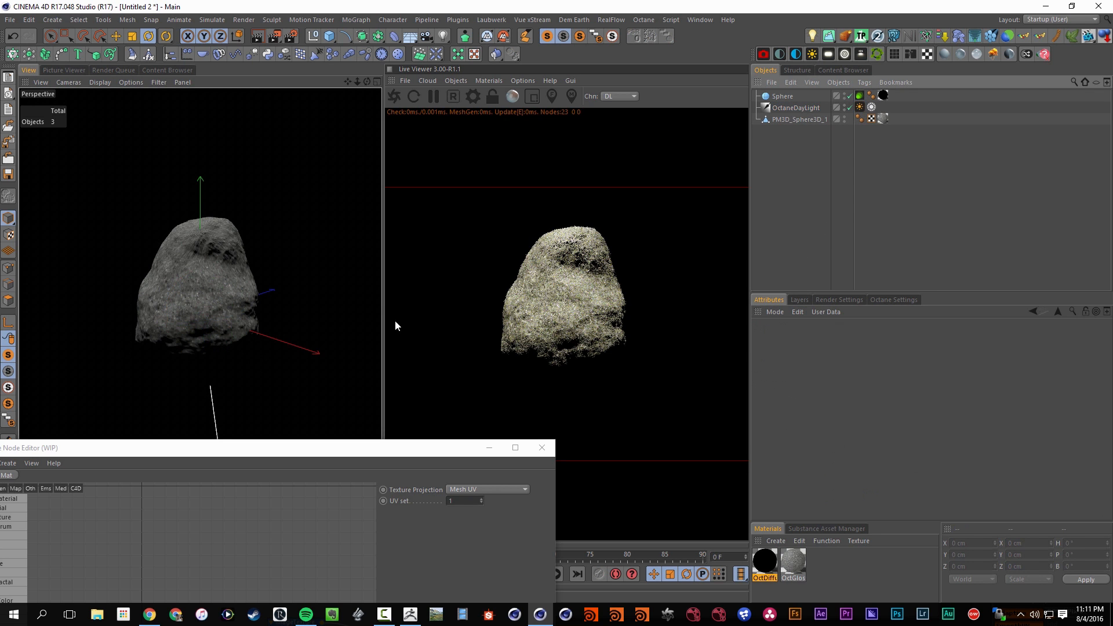
# Rotate the OctaneDayLight to about H -115.5°, P -63.3°, B -115.6° and inspect the shadowed asteroid up close
pyautogui.click(796, 108)
pyautogui.moveTo(204, 294); pyautogui.dragTo(200, 284)
pyautogui.keyDown('alt'); pyautogui.moveTo(329, 332); pyautogui.dragTo(313, 289, button='right'); pyautogui.keyUp('alt')
pyautogui.press('s')
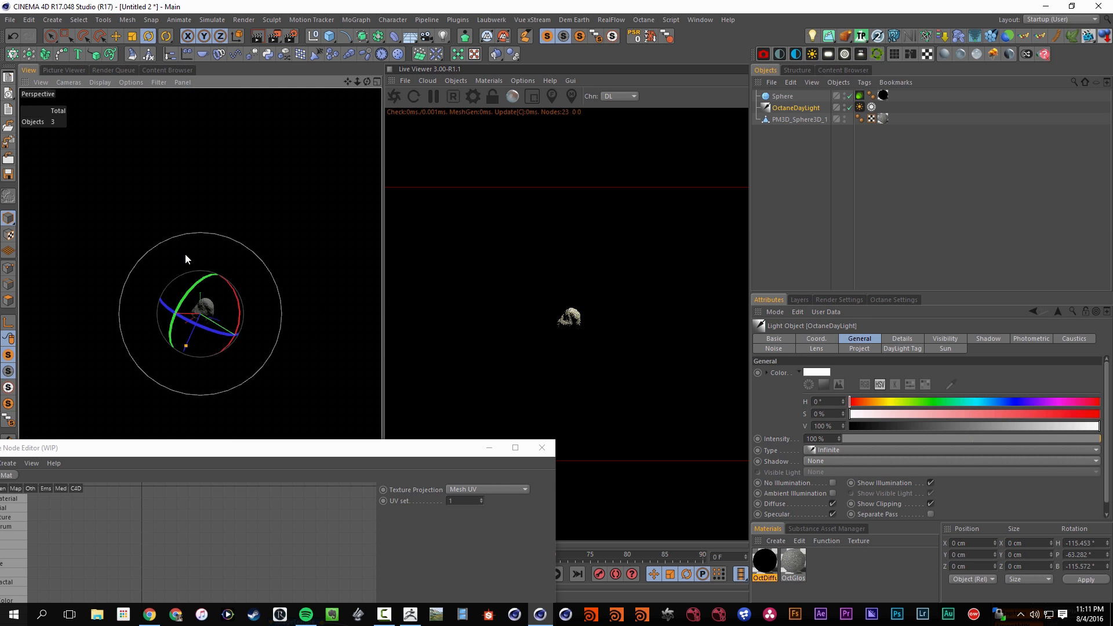
pyautogui.keyDown('alt'); pyautogui.moveTo(205, 312); pyautogui.dragTo(275, 289, button='right'); pyautogui.keyUp('alt')
pyautogui.keyDown('alt'); pyautogui.moveTo(274, 295); pyautogui.dragTo(227, 344); pyautogui.keyUp('alt')
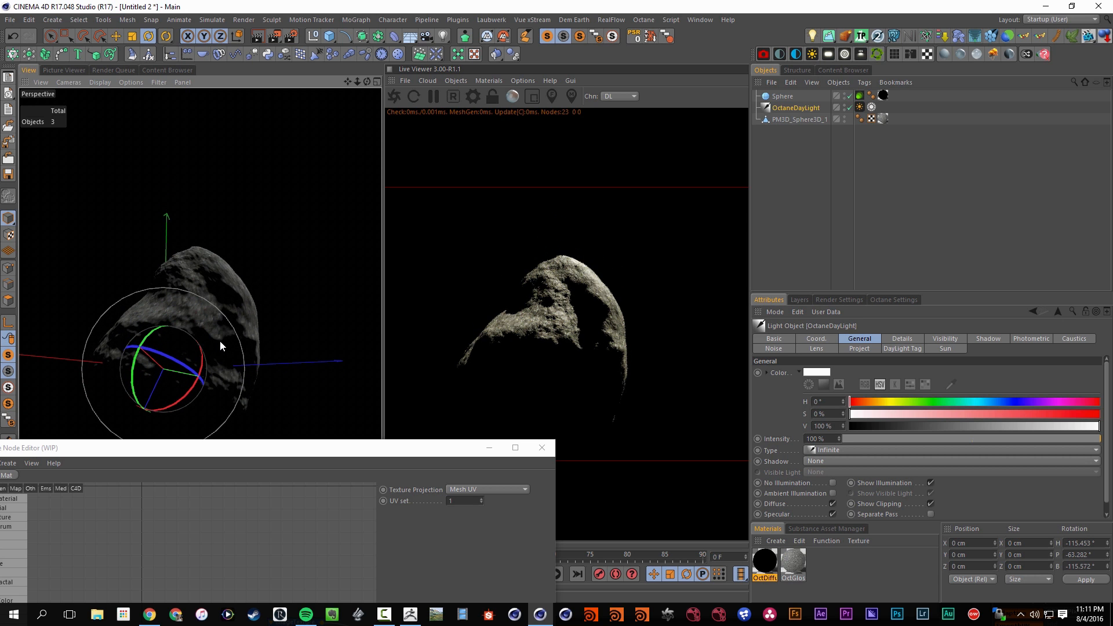
pyautogui.keyDown('alt'); pyautogui.moveTo(224, 348); pyautogui.dragTo(276, 318, button='right'); pyautogui.keyUp('alt')
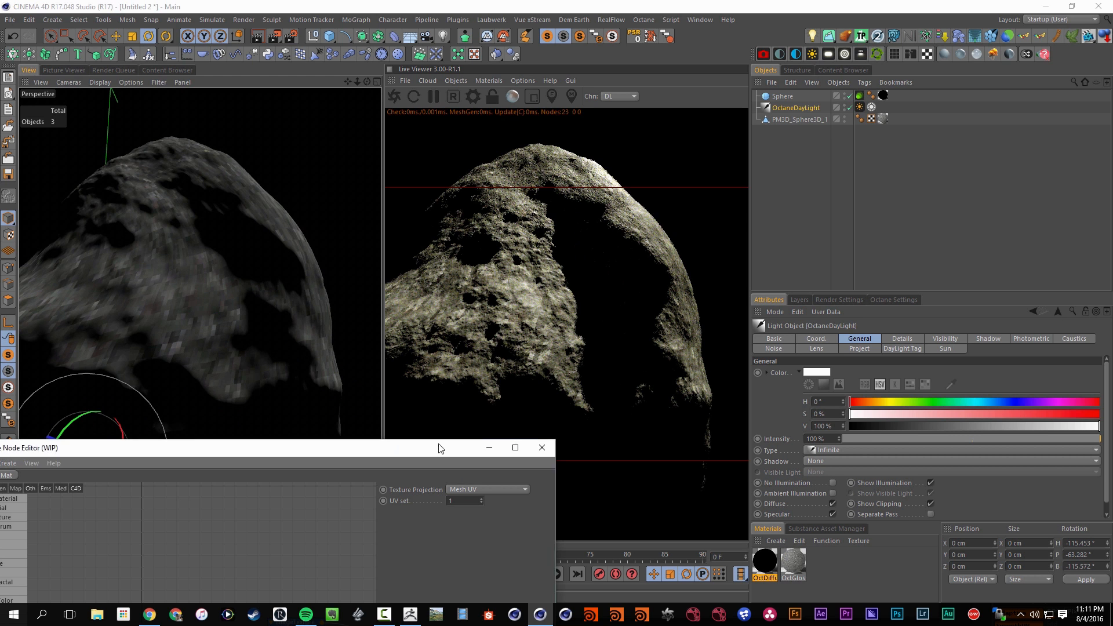
# Set the S.X scale of the Transform node on OctGlossy's diffuse image texture to about 0.24 in the Octane Node Editor
pyautogui.moveTo(438, 447); pyautogui.dragTo(773, 390)
pyautogui.moveTo(608, 399); pyautogui.dragTo(416, 258)
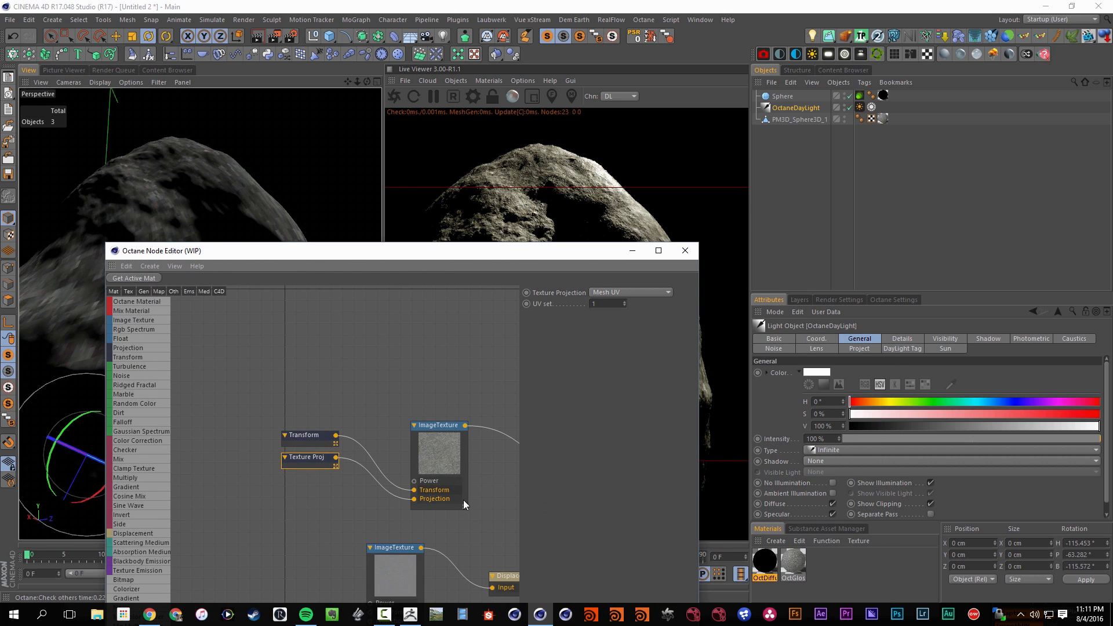
pyautogui.moveTo(477, 481); pyautogui.dragTo(345, 426, button='middle')
pyautogui.click(320, 394)
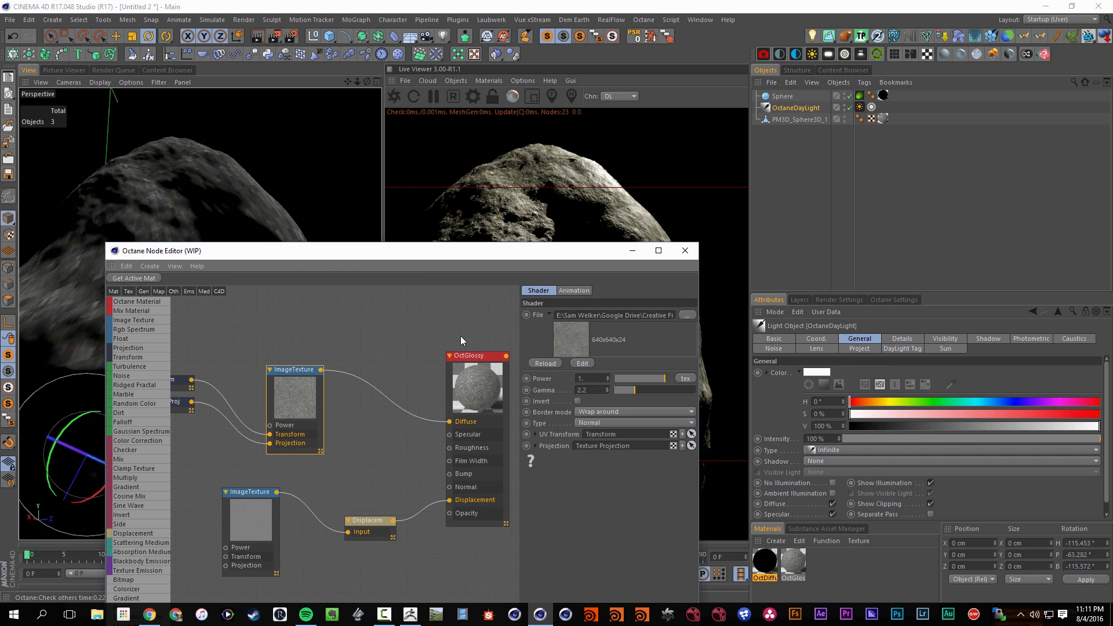
pyautogui.moveTo(227, 347); pyautogui.dragTo(308, 357, button='middle')
pyautogui.moveTo(295, 350); pyautogui.dragTo(246, 384)
pyautogui.click(592, 374)
pyautogui.moveTo(656, 385); pyautogui.dragTo(652, 383)
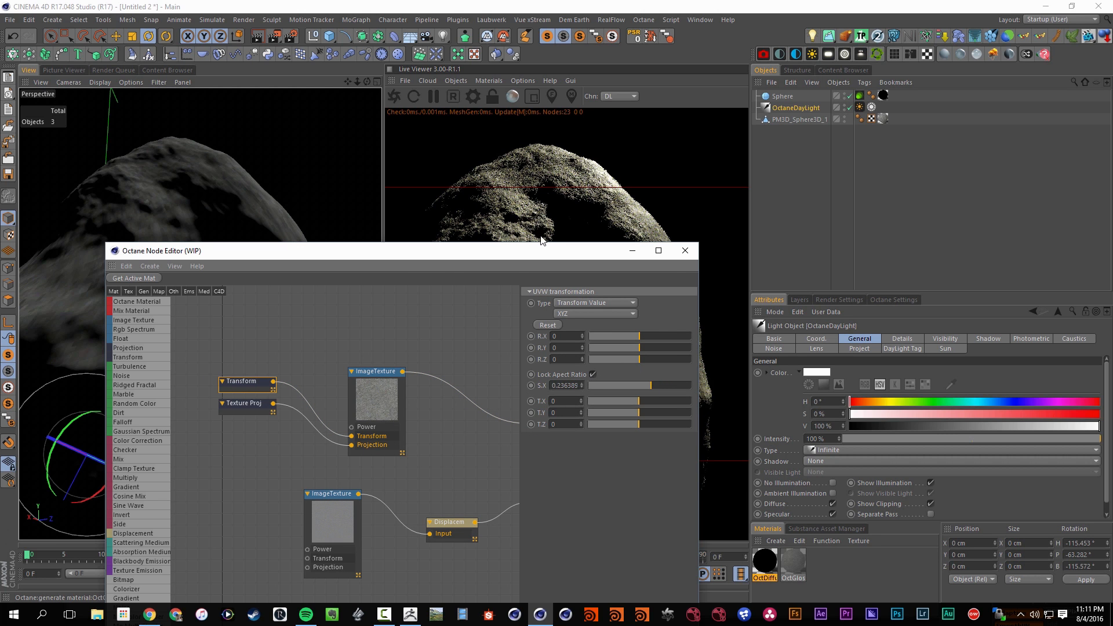
# Reduce the diffuse texture's Transform scale to about 0.11 while comparing the surface in the Live Viewer
pyautogui.moveTo(529, 251); pyautogui.dragTo(580, 383)
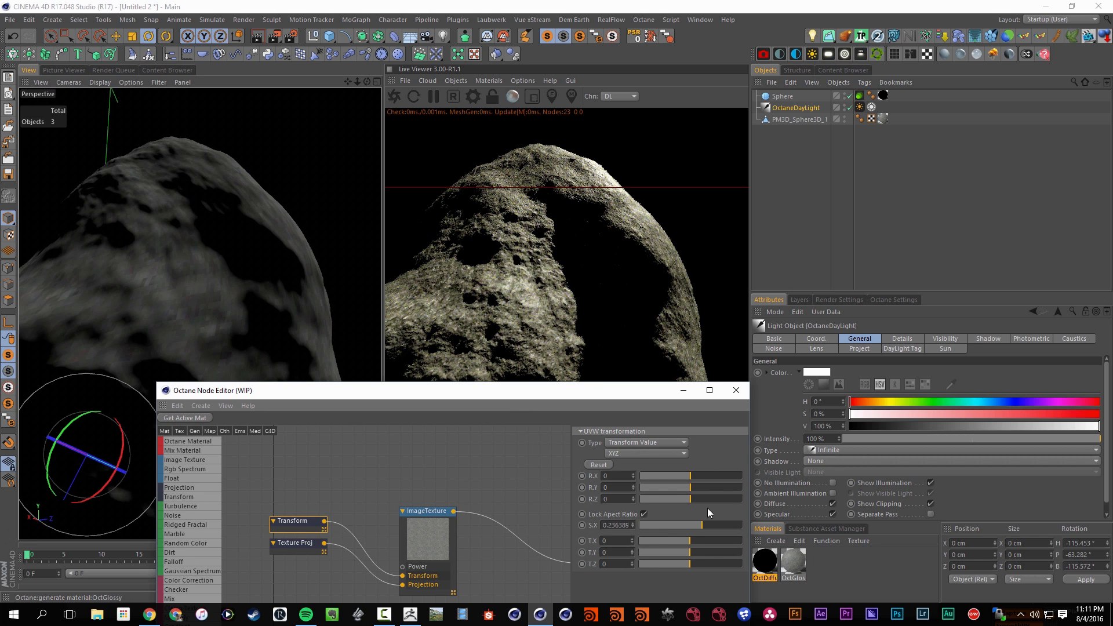
pyautogui.click(697, 527)
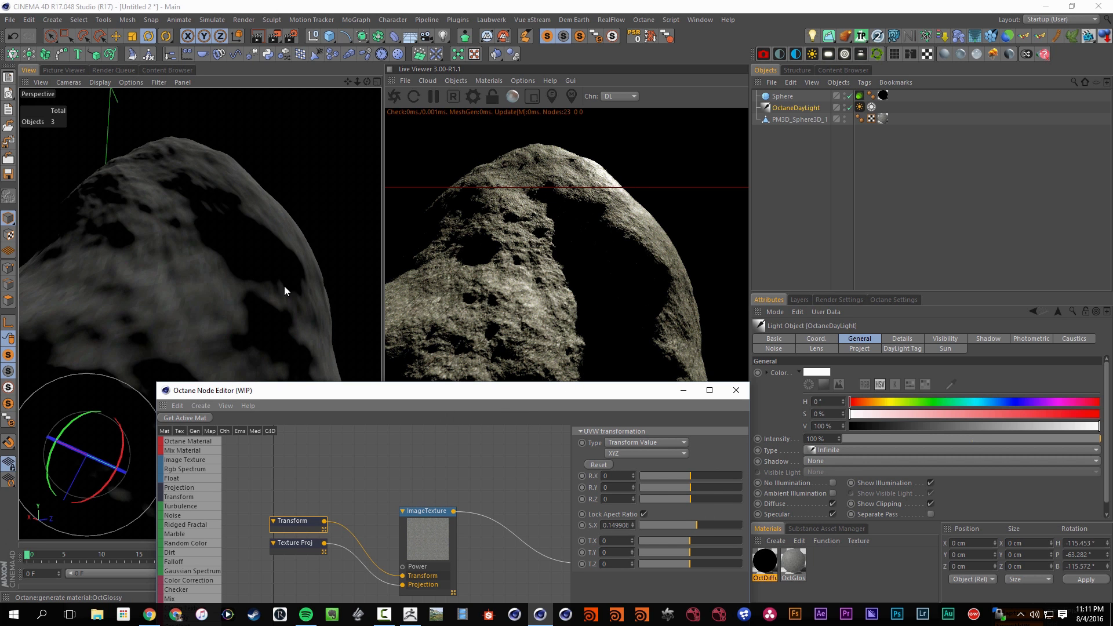
pyautogui.keyDown('alt'); pyautogui.moveTo(284, 286); pyautogui.dragTo(252, 313); pyautogui.keyUp('alt')
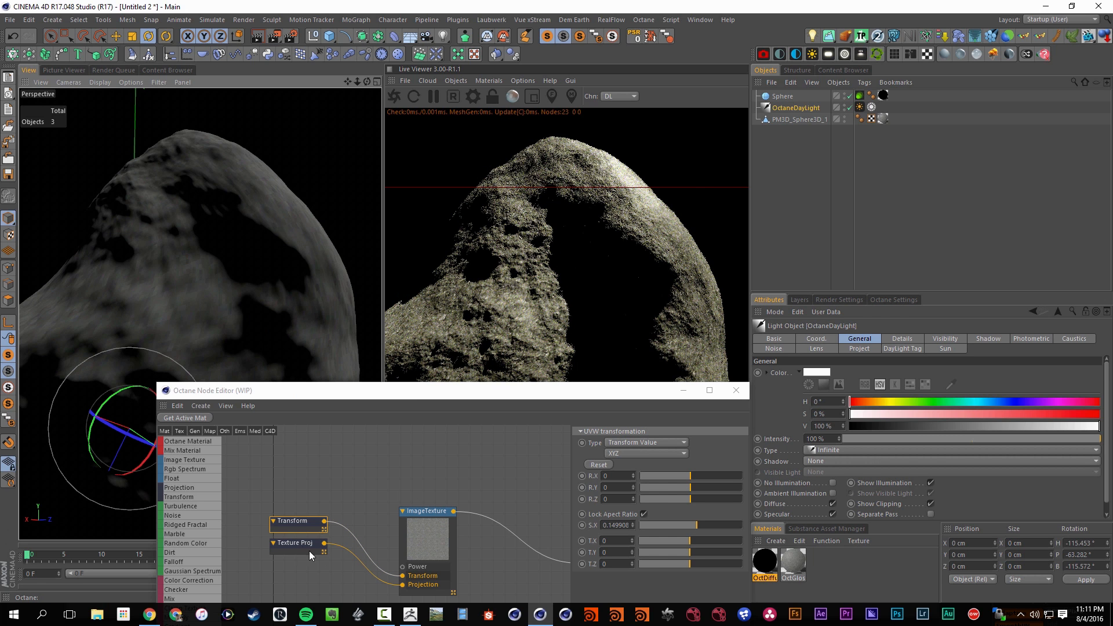
pyautogui.click(694, 525)
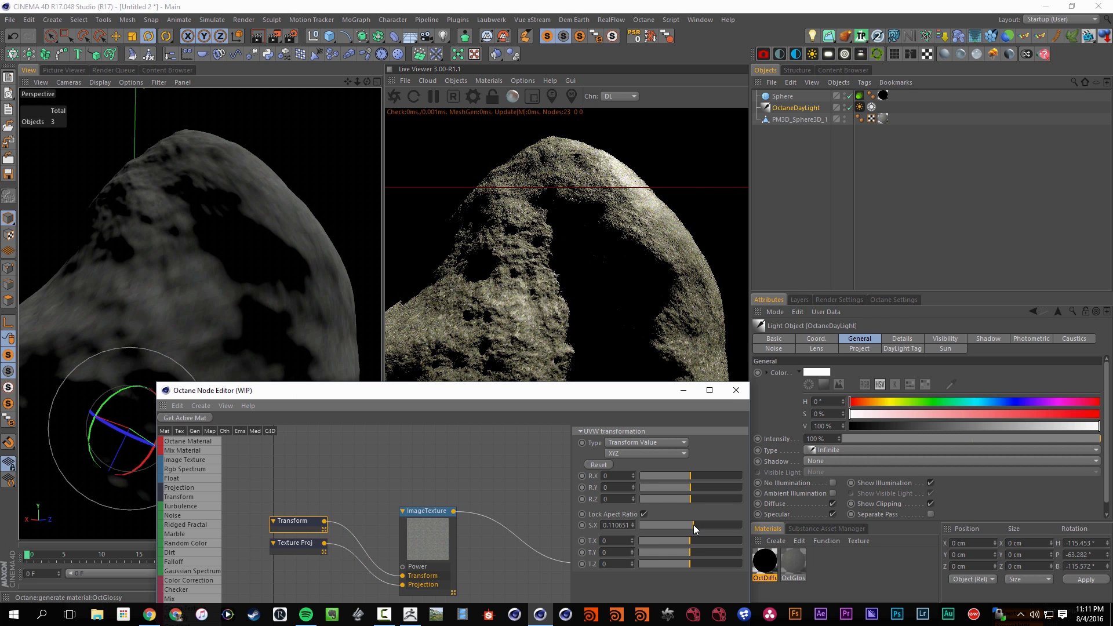
# Try Spherical on the diffuse texture's Texture Projection node, settle on Box, and refresh the Live Viewer render
pyautogui.click(290, 546)
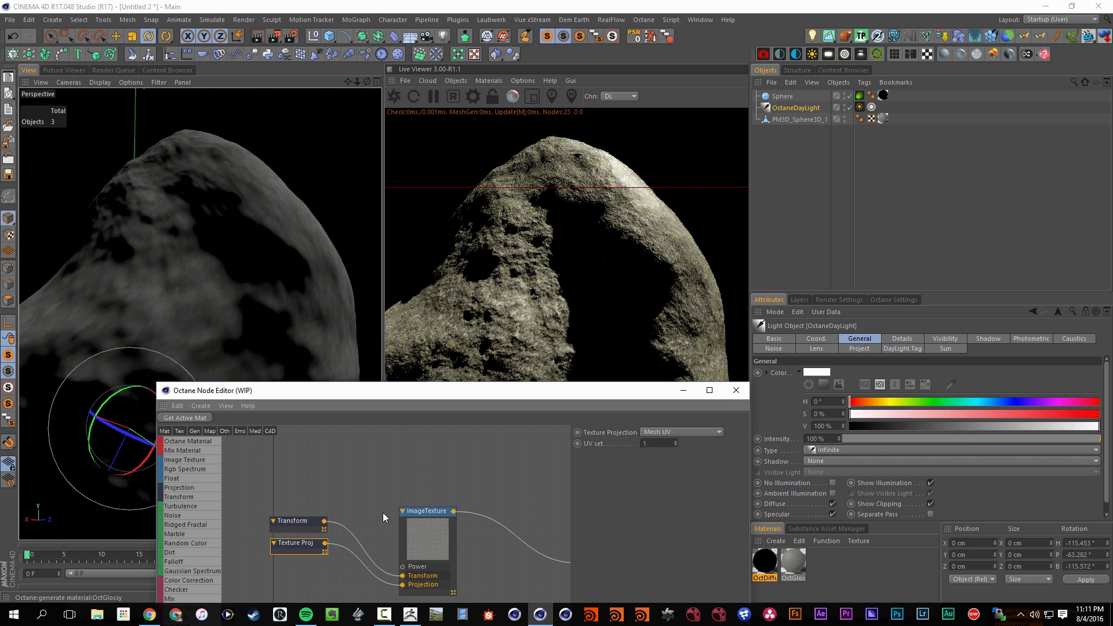
pyautogui.keyDown('alt'); pyautogui.moveTo(223, 313); pyautogui.dragTo(261, 329); pyautogui.keyUp('alt')
pyautogui.click(681, 432)
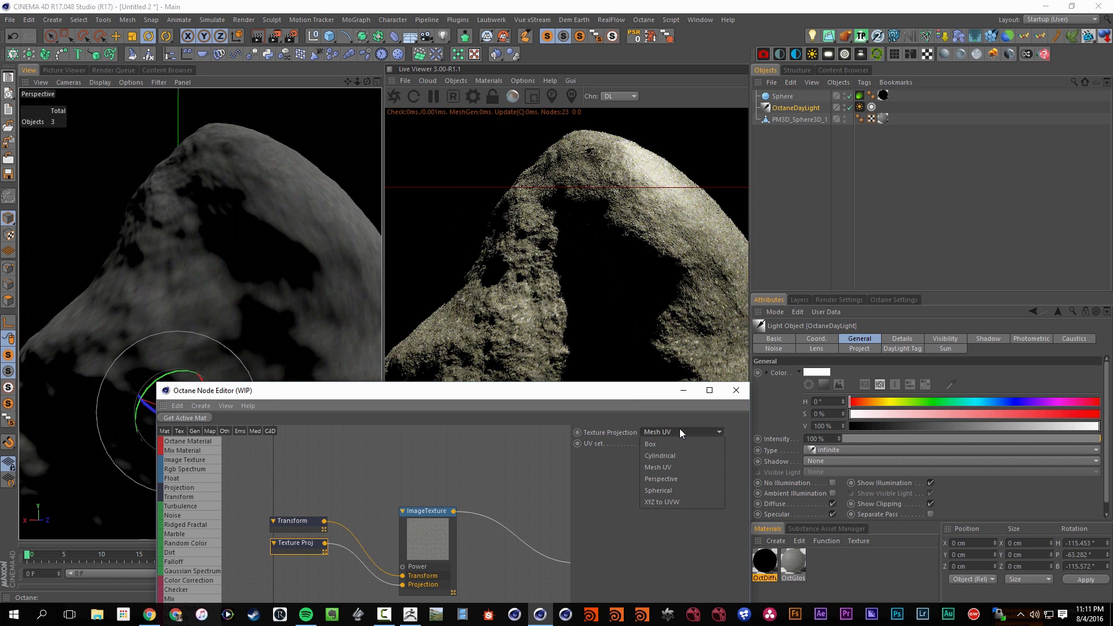
pyautogui.click(680, 490)
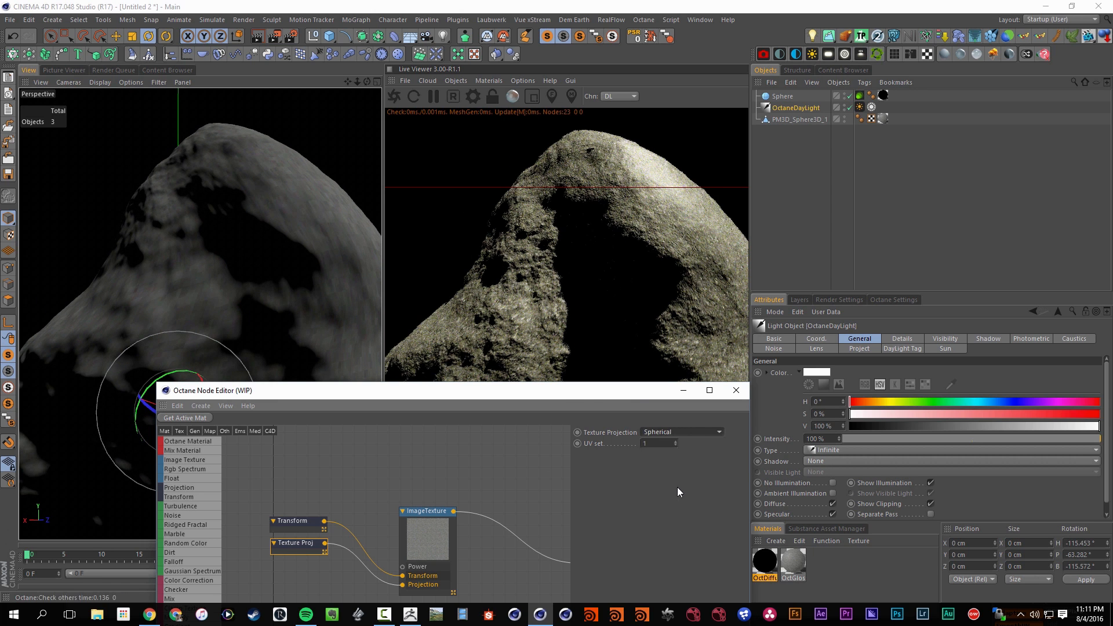
pyautogui.click(661, 433)
pyautogui.click(667, 443)
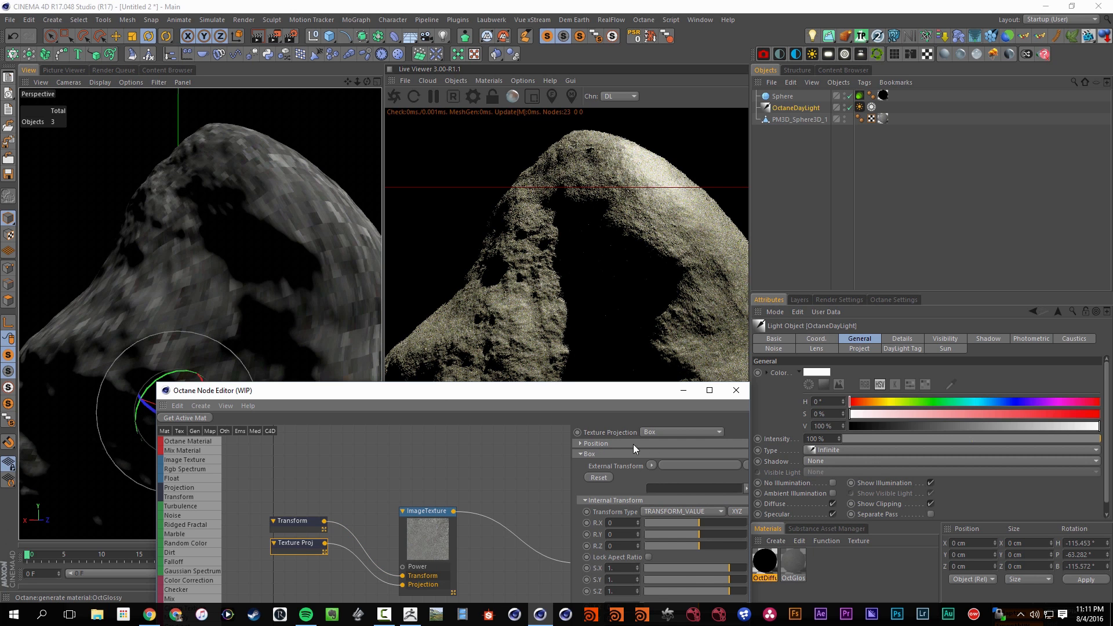
pyautogui.click(414, 96)
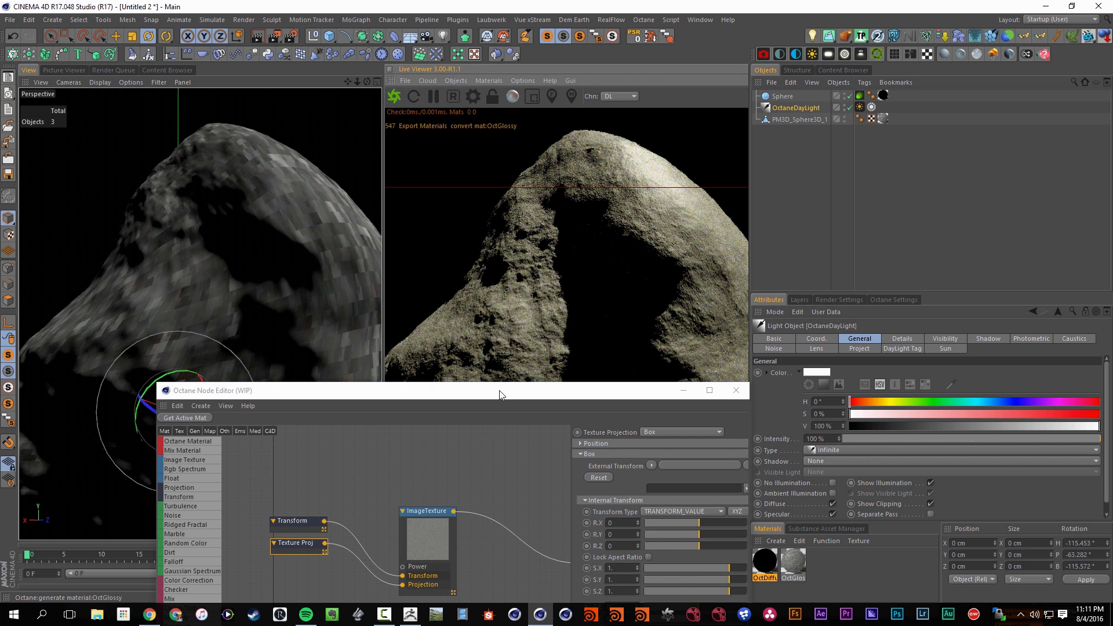
# Close the Octane Node Editor and examine the asteroid's displaced gravel surface from another side and up close
pyautogui.moveTo(497, 393); pyautogui.dragTo(397, 516)
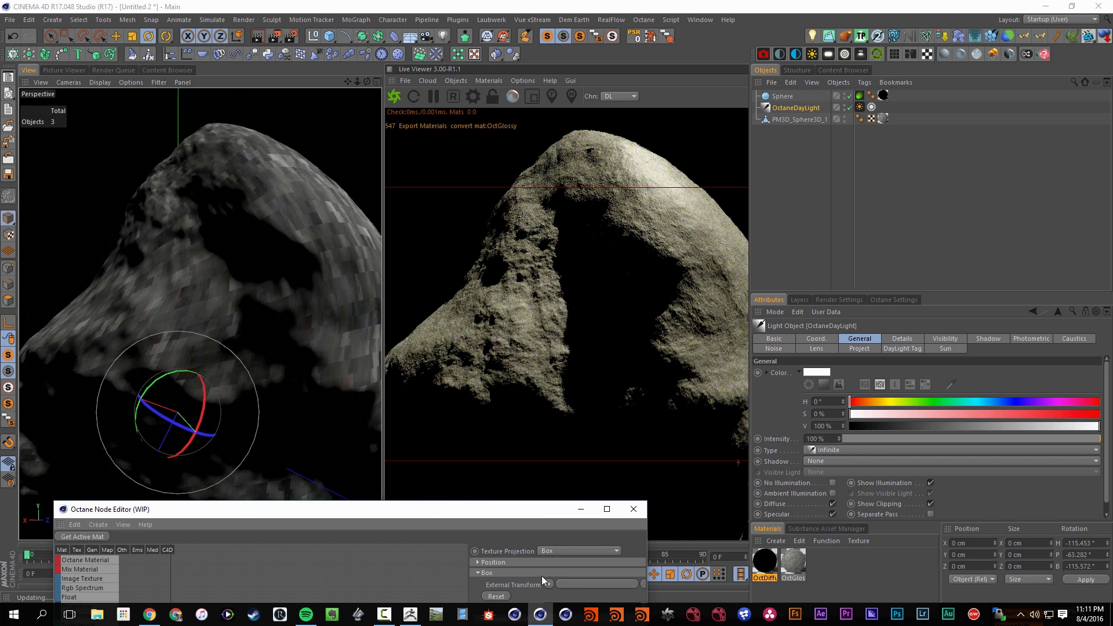
pyautogui.moveTo(440, 512); pyautogui.dragTo(370, 217)
pyautogui.click(399, 305)
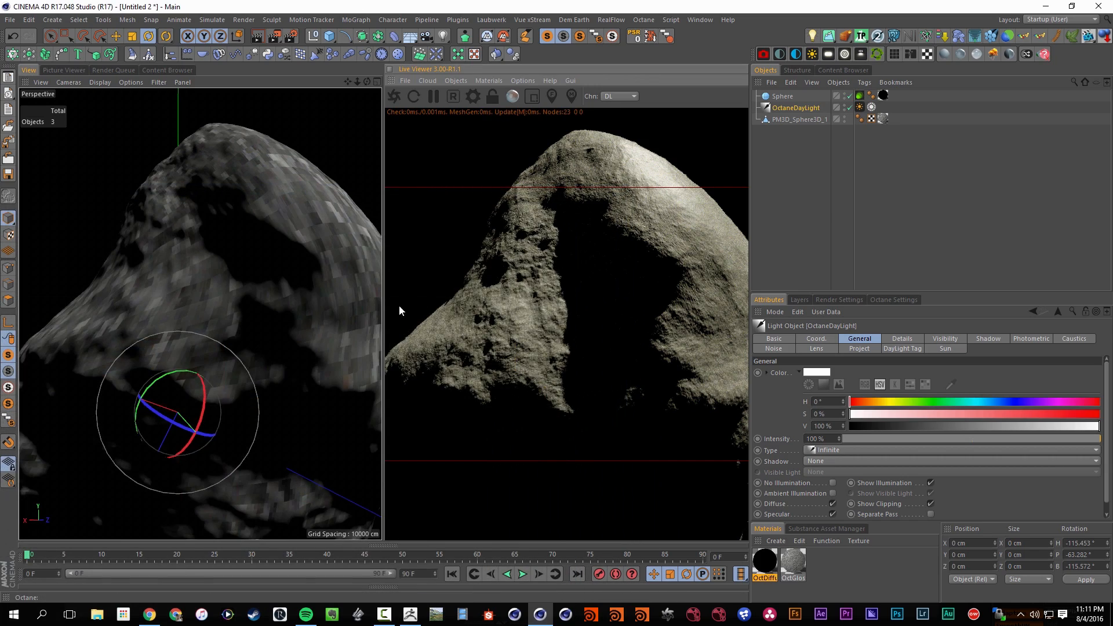
pyautogui.keyDown('alt'); pyautogui.moveTo(323, 297); pyautogui.dragTo(175, 344); pyautogui.keyUp('alt')
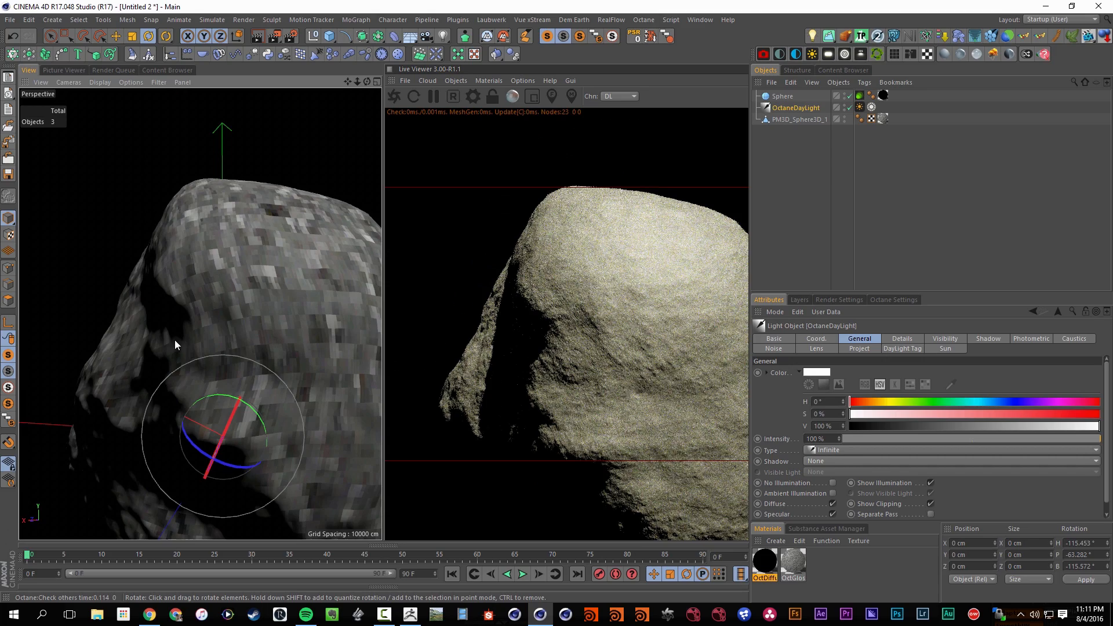
pyautogui.keyDown('alt'); pyautogui.moveTo(228, 332); pyautogui.dragTo(358, 310, button='right'); pyautogui.keyUp('alt')
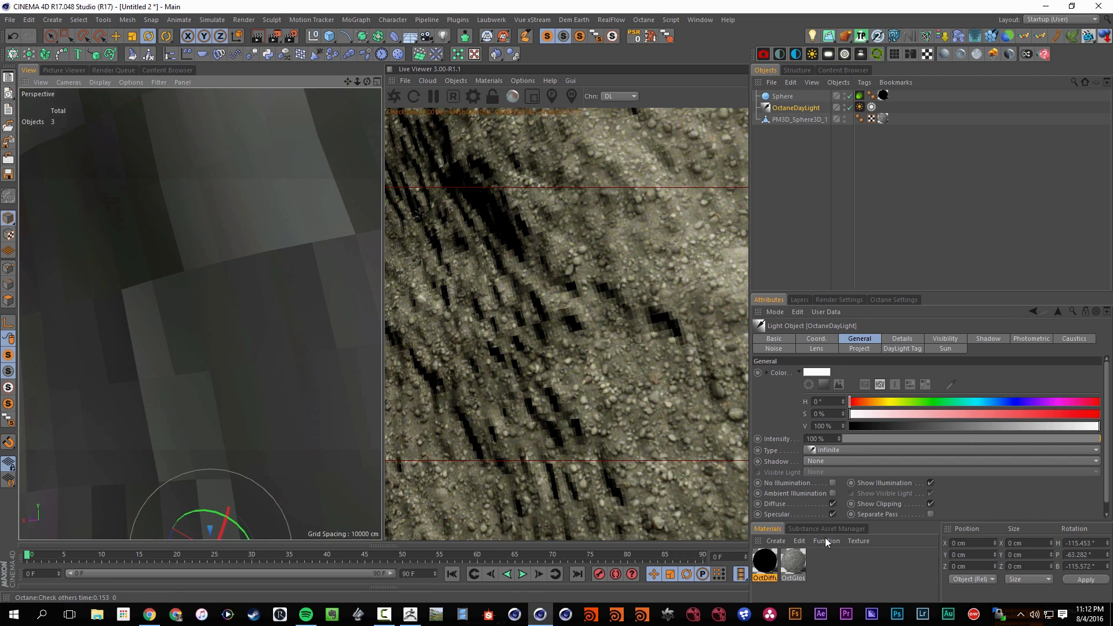
# Set the UV Transform scale of OctGlossy's diffuse image texture to 0.2 and close the Material Editor
pyautogui.click(798, 564)
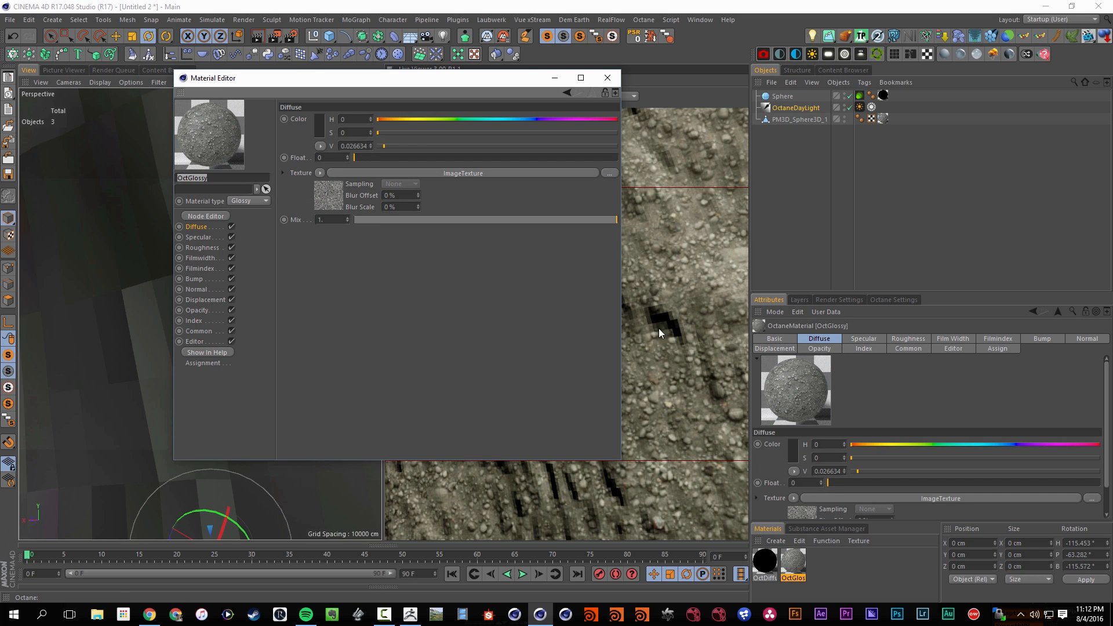
pyautogui.click(338, 201)
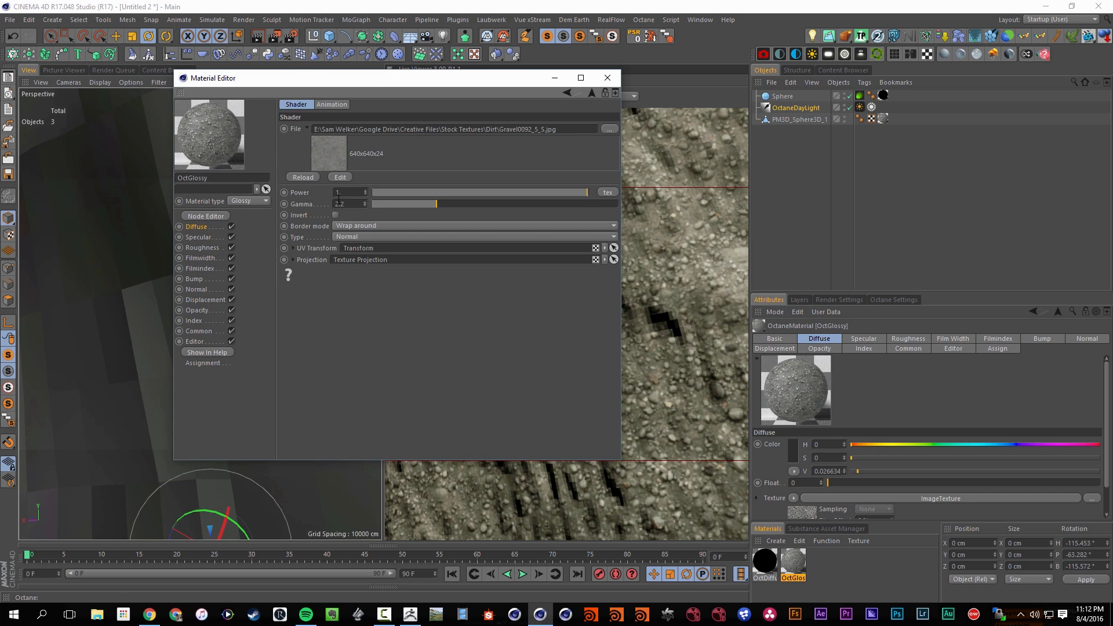
pyautogui.click(294, 248)
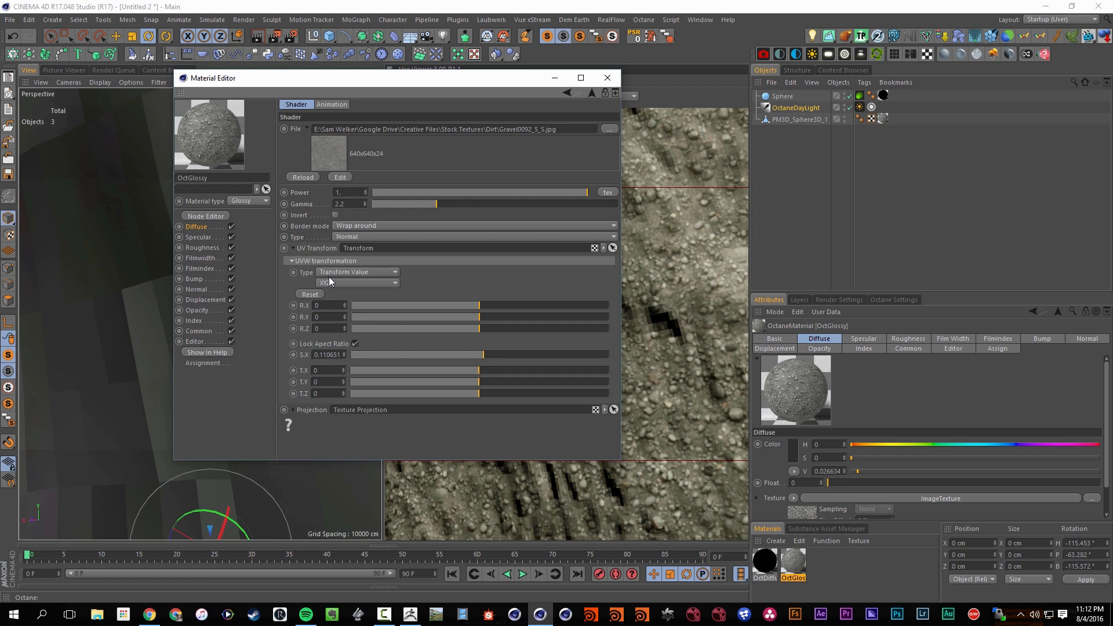
pyautogui.doubleClick(322, 355)
pyautogui.write('0.2')
pyautogui.press('Return')
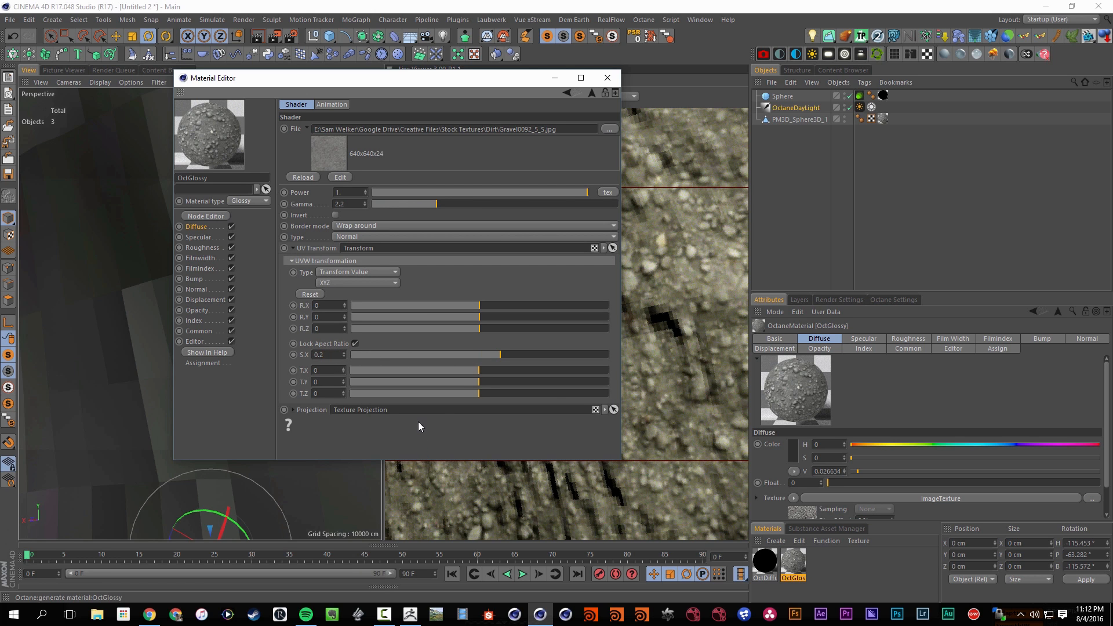
pyautogui.click(607, 78)
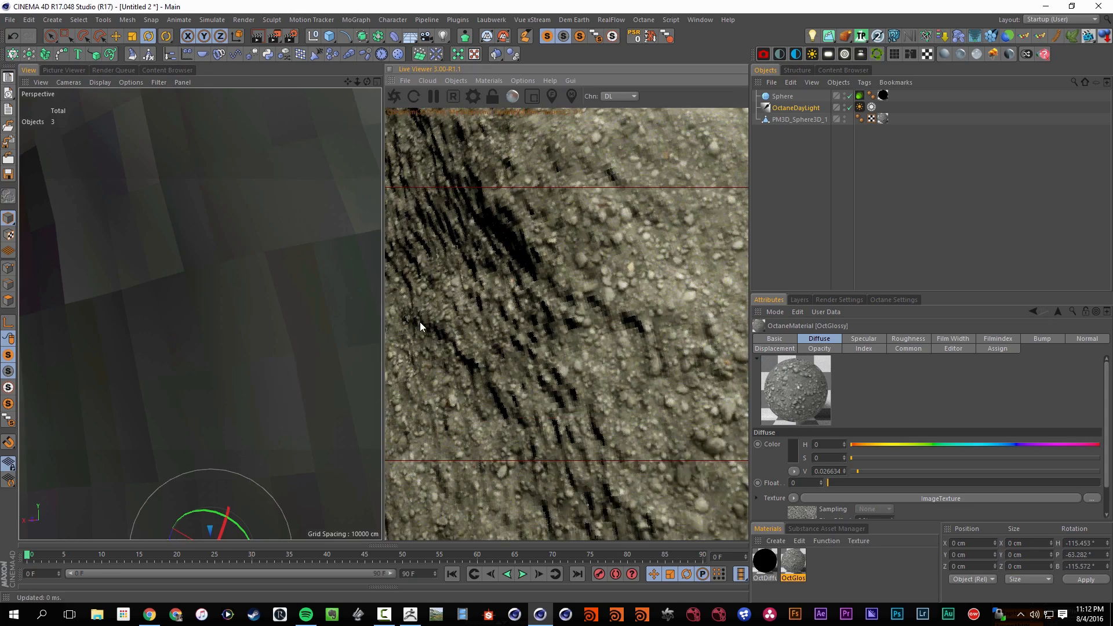
pyautogui.scroll(-8, 471, 312)
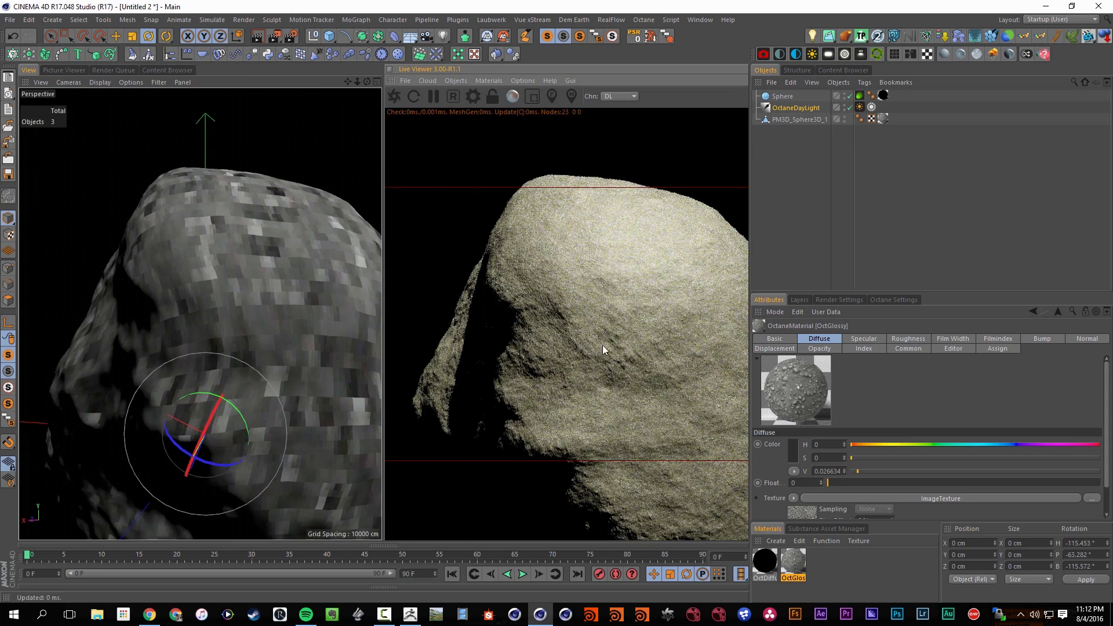
# Feed the diffuse image texture through a new Color Correction node into OctGlossy's Bump input, with the node's saturation set to 0
pyautogui.moveTo(603, 345); pyautogui.dragTo(685, 343)
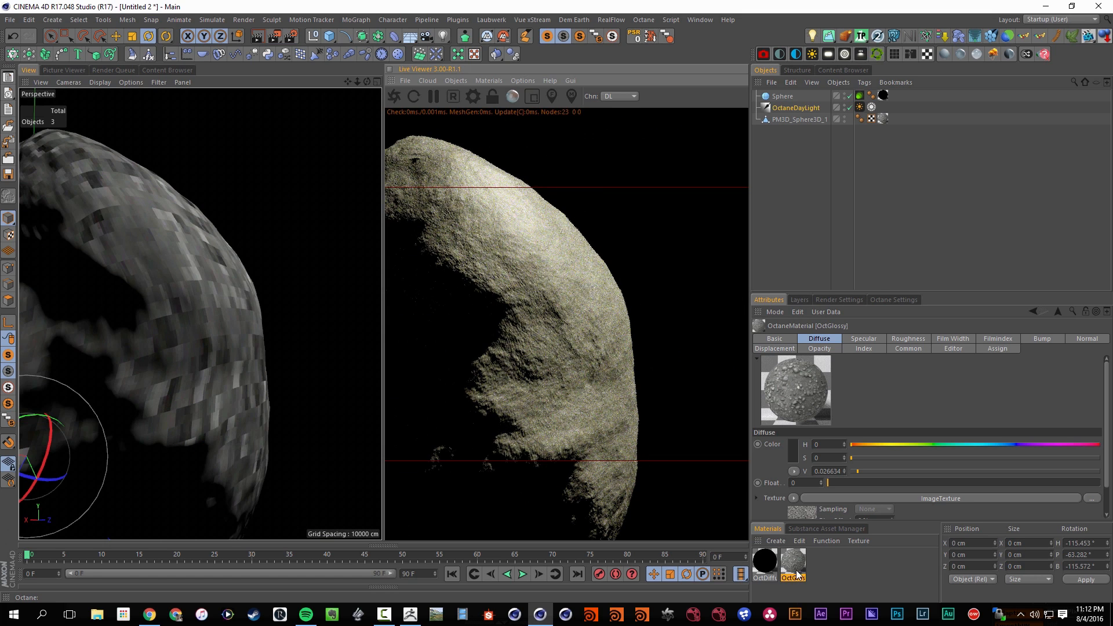
pyautogui.doubleClick(795, 565)
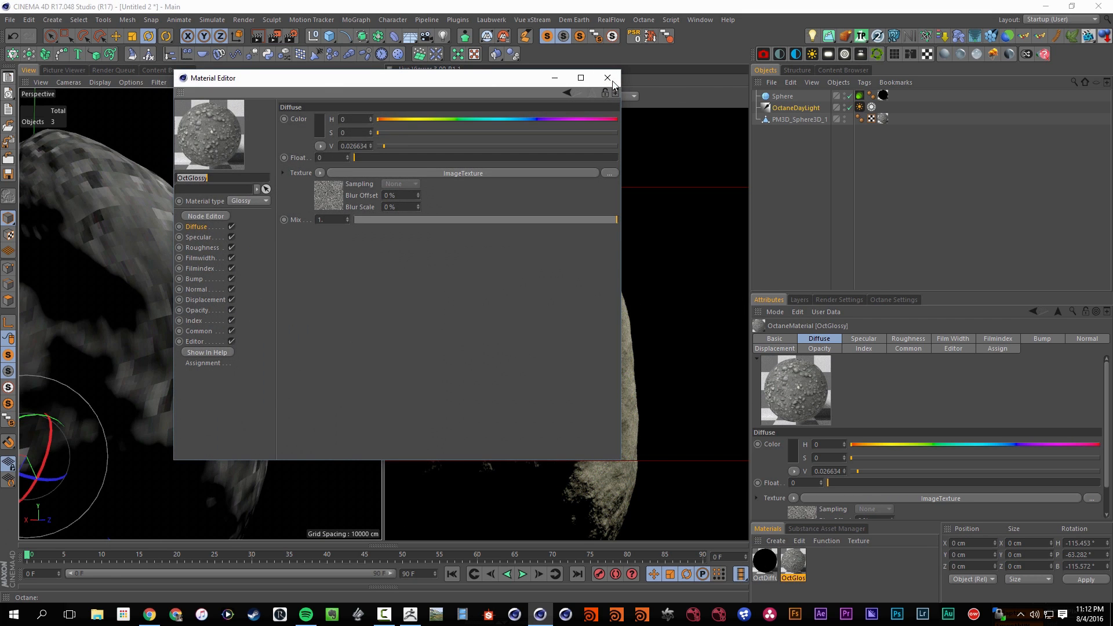
pyautogui.click(612, 82)
pyautogui.doubleClick(883, 92)
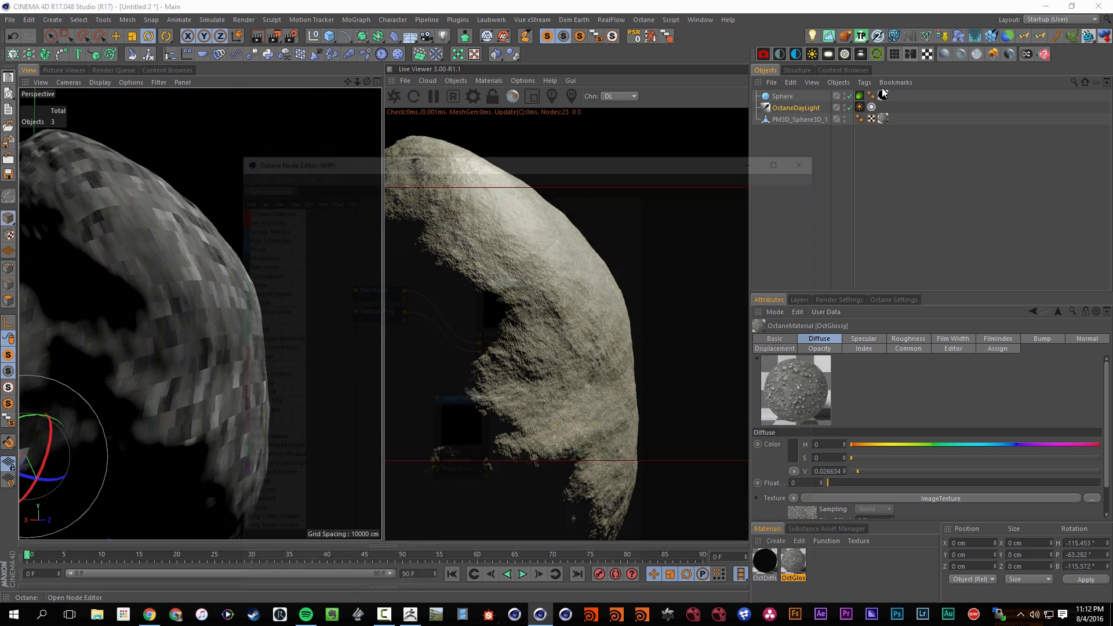
pyautogui.moveTo(561, 348); pyautogui.dragTo(493, 331, button='middle')
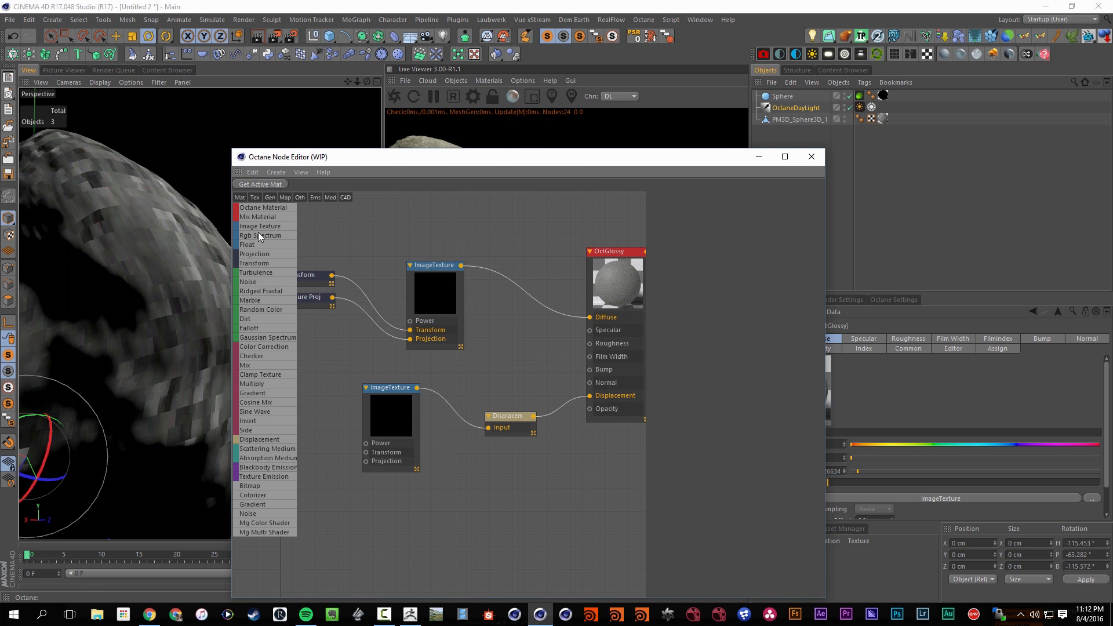
pyautogui.click(521, 337)
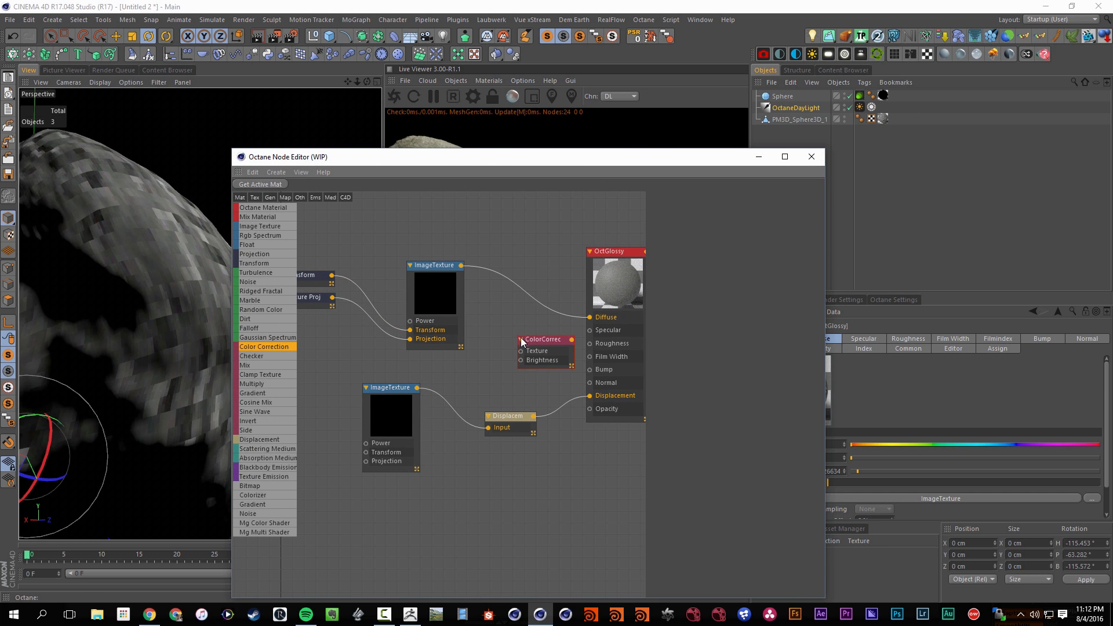
pyautogui.moveTo(521, 338); pyautogui.dragTo(496, 319)
pyautogui.moveTo(461, 265); pyautogui.dragTo(589, 370)
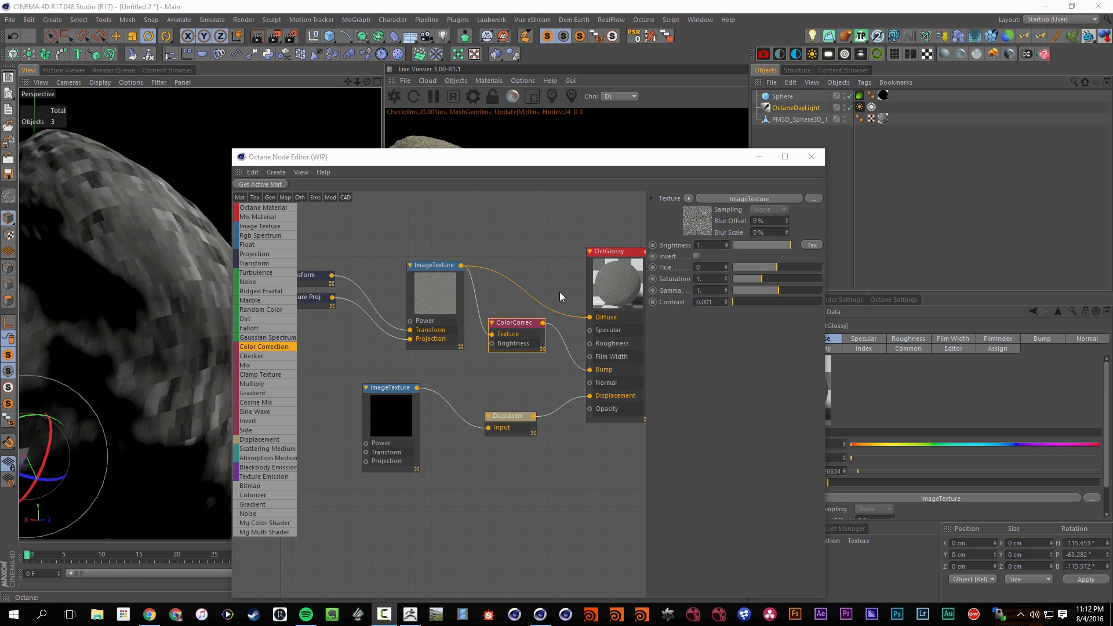
pyautogui.moveTo(743, 279); pyautogui.dragTo(712, 283)
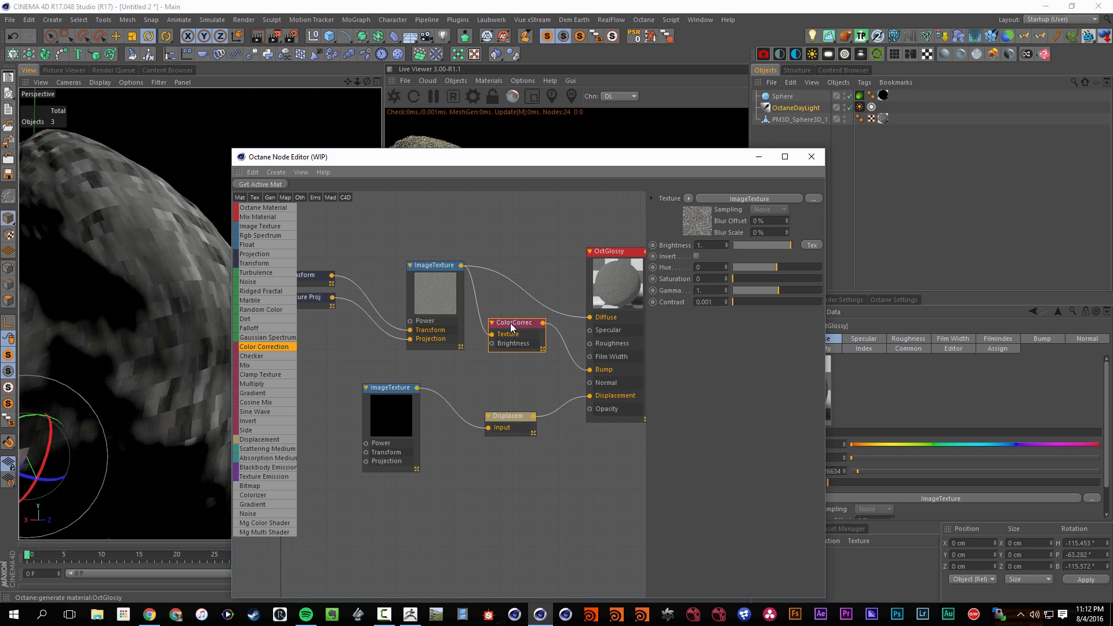
pyautogui.moveTo(512, 326); pyautogui.dragTo(510, 362)
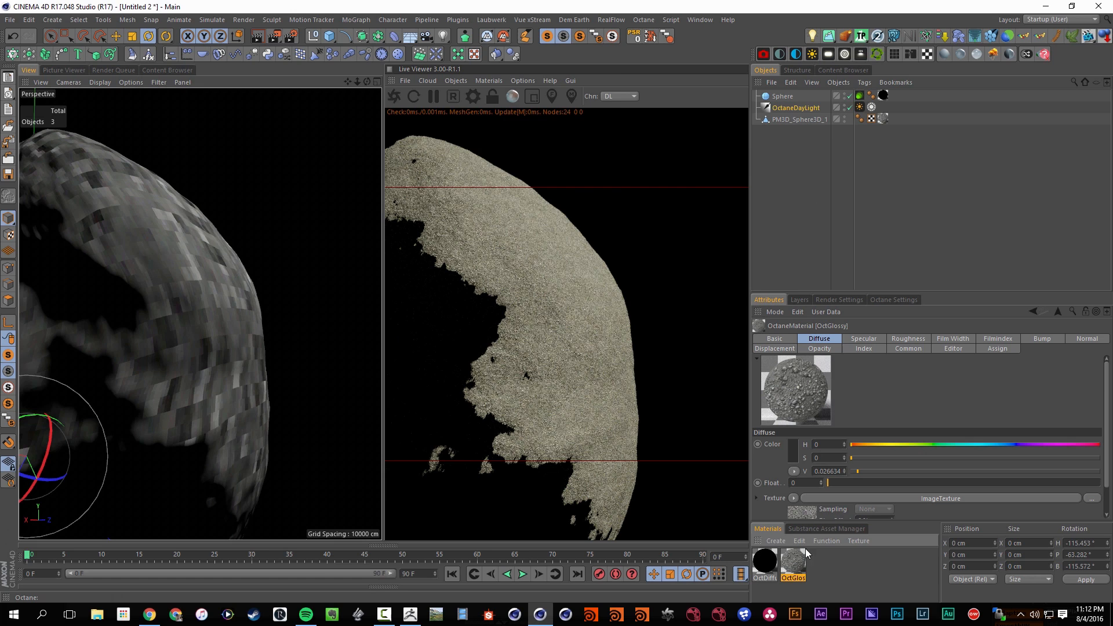
# Set the gamma of the Color Correction in OctGlossy's Bump channel to about 0.014, keeping the asteroid render in view
pyautogui.doubleClick(794, 565)
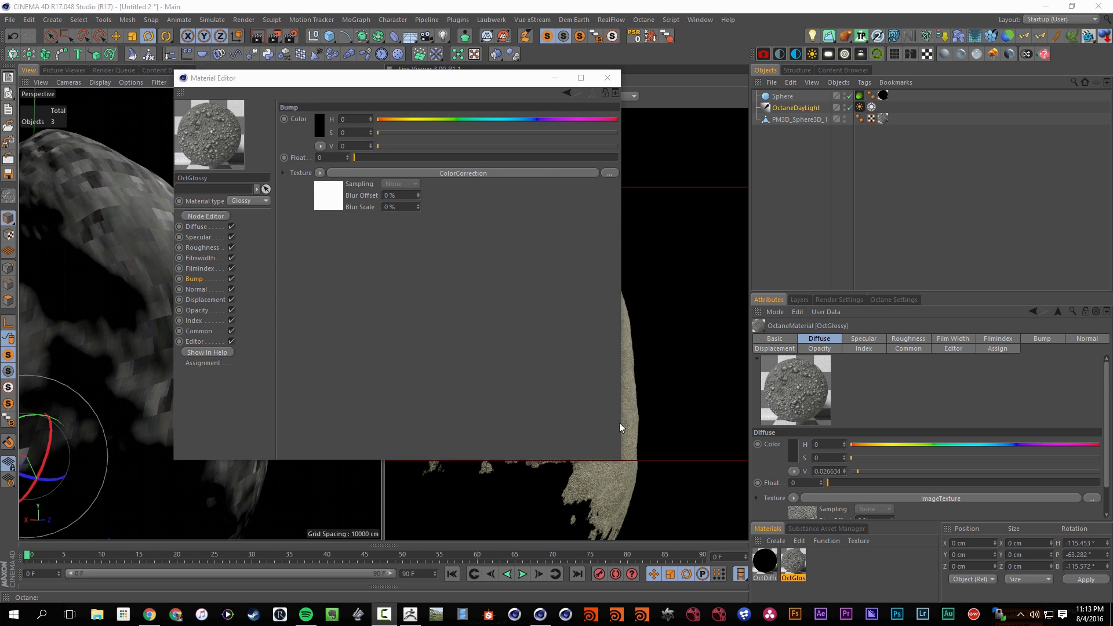
pyautogui.moveTo(490, 77); pyautogui.dragTo(248, 225)
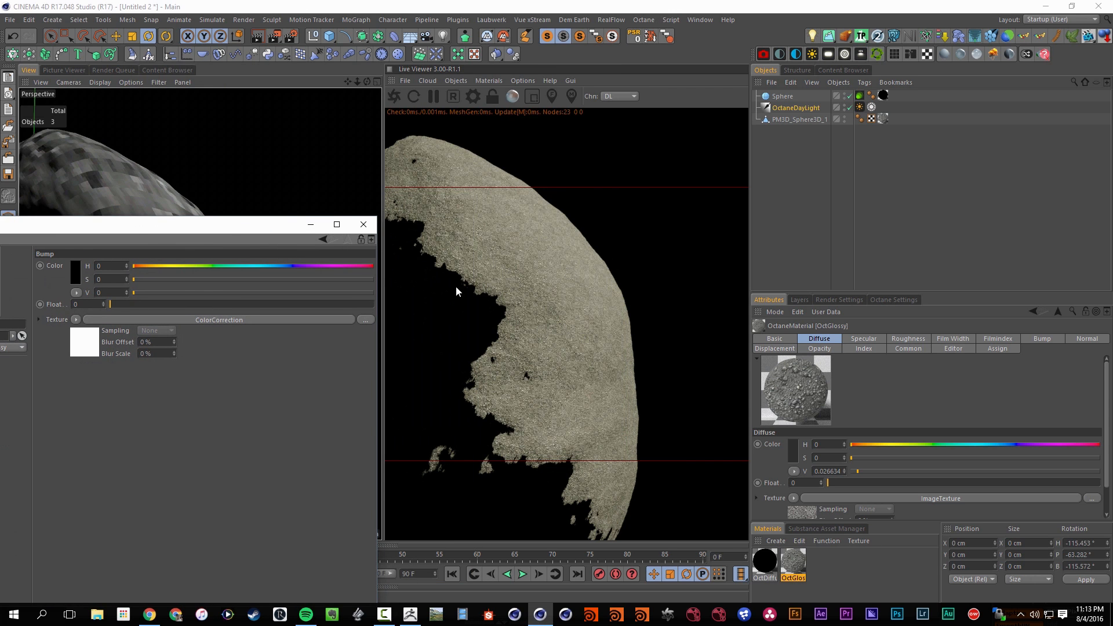
pyautogui.moveTo(152, 225); pyautogui.dragTo(377, 220)
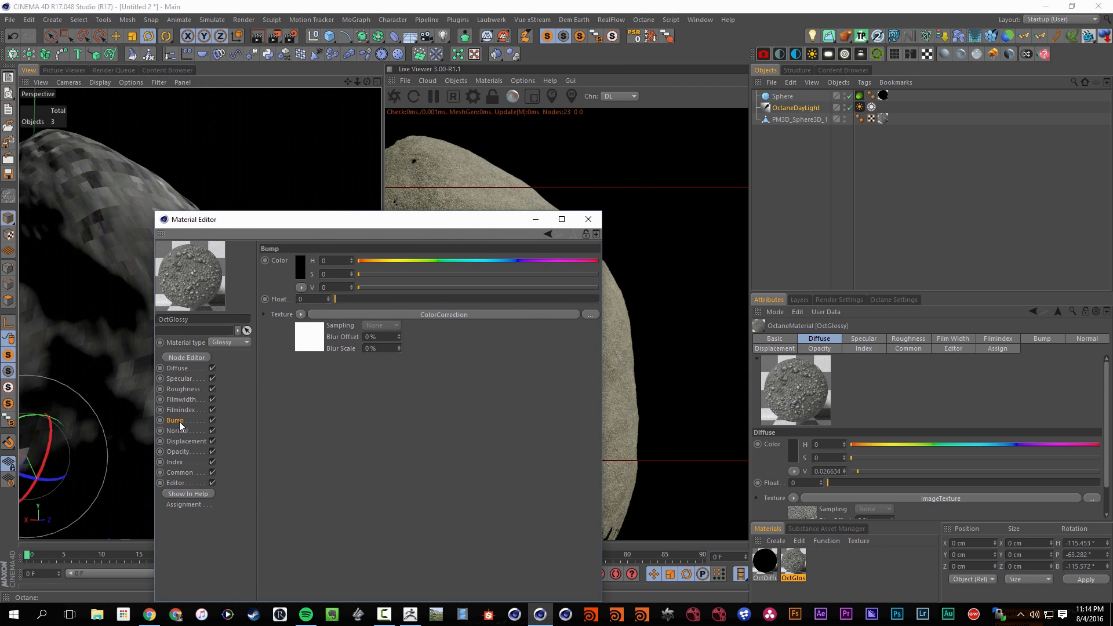
pyautogui.click(355, 315)
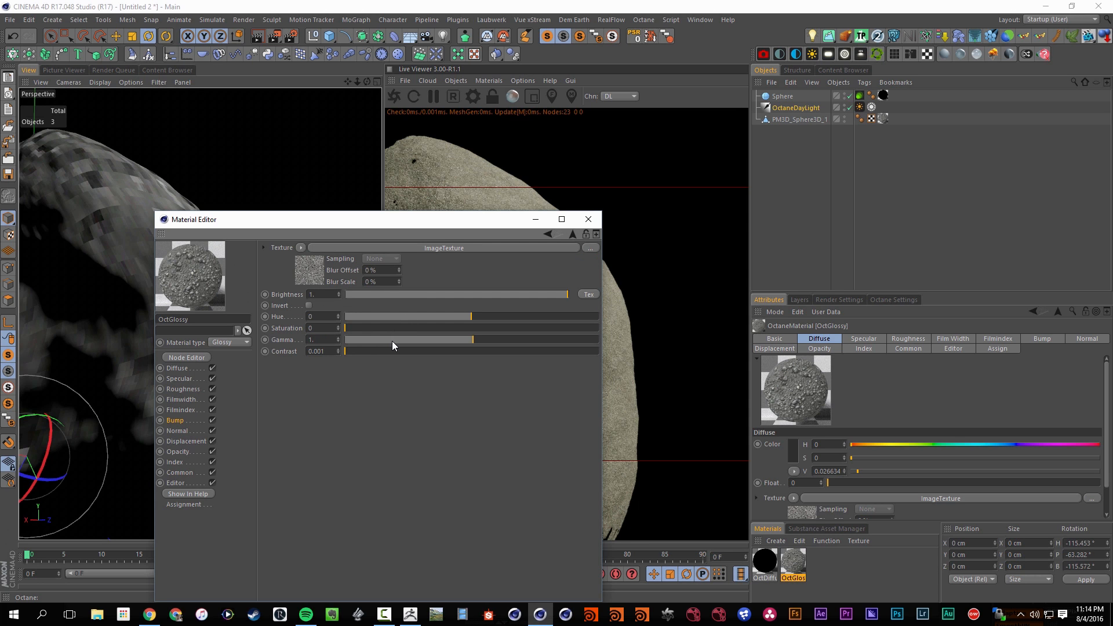
pyautogui.moveTo(392, 341); pyautogui.dragTo(354, 335)
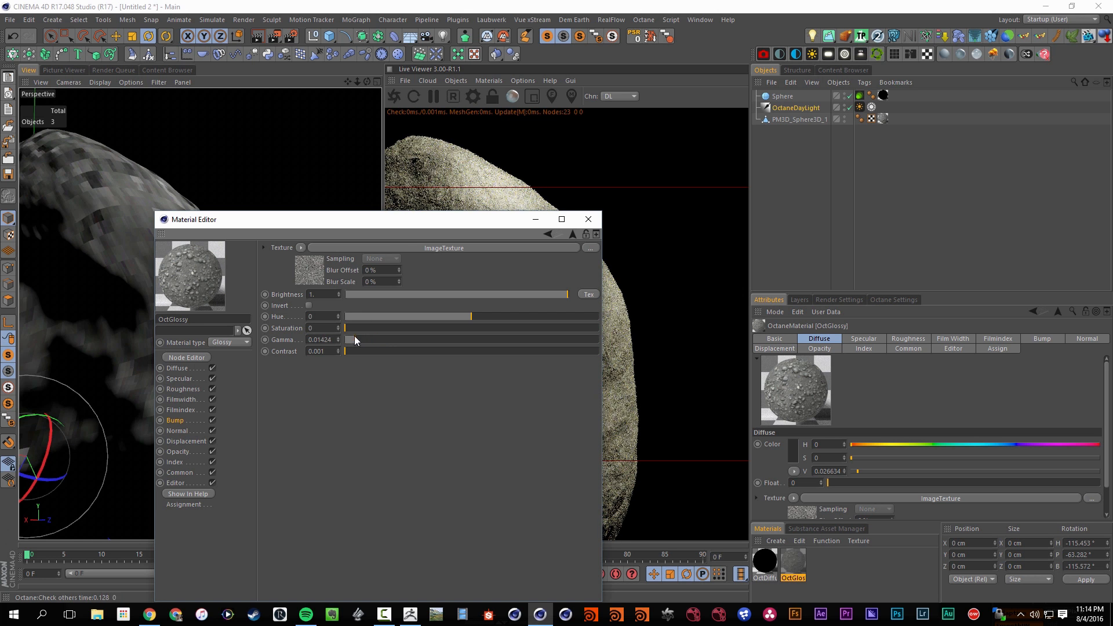
pyautogui.moveTo(398, 226); pyautogui.dragTo(257, 248)
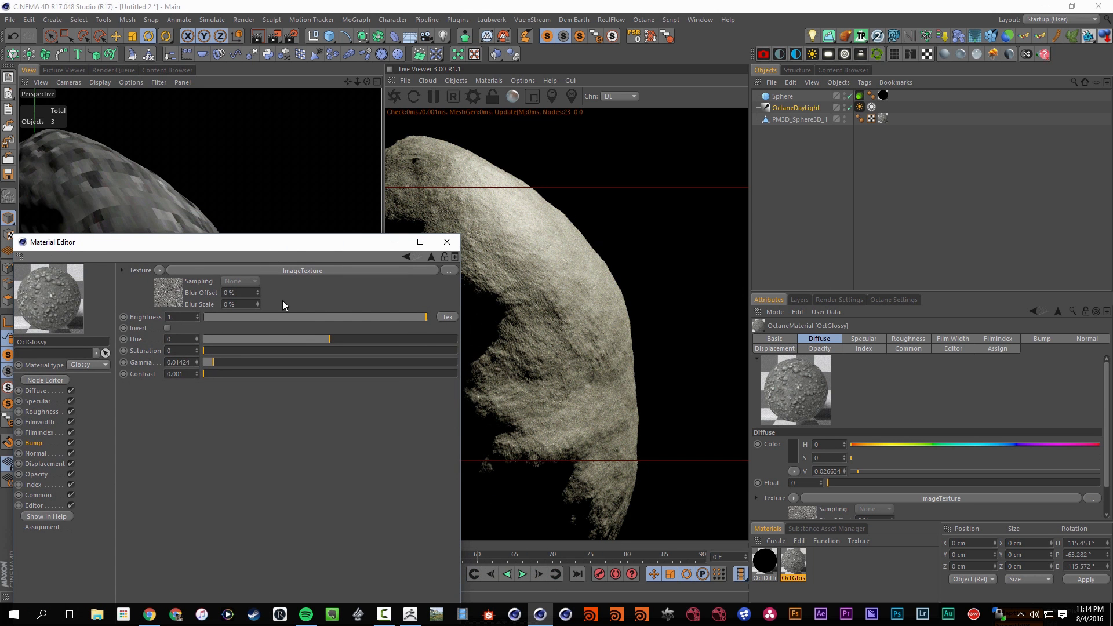
# Fine-tune the gamma of the bump Color Correction against a closer view of the surface and close the Material Editor
pyautogui.click(71, 443)
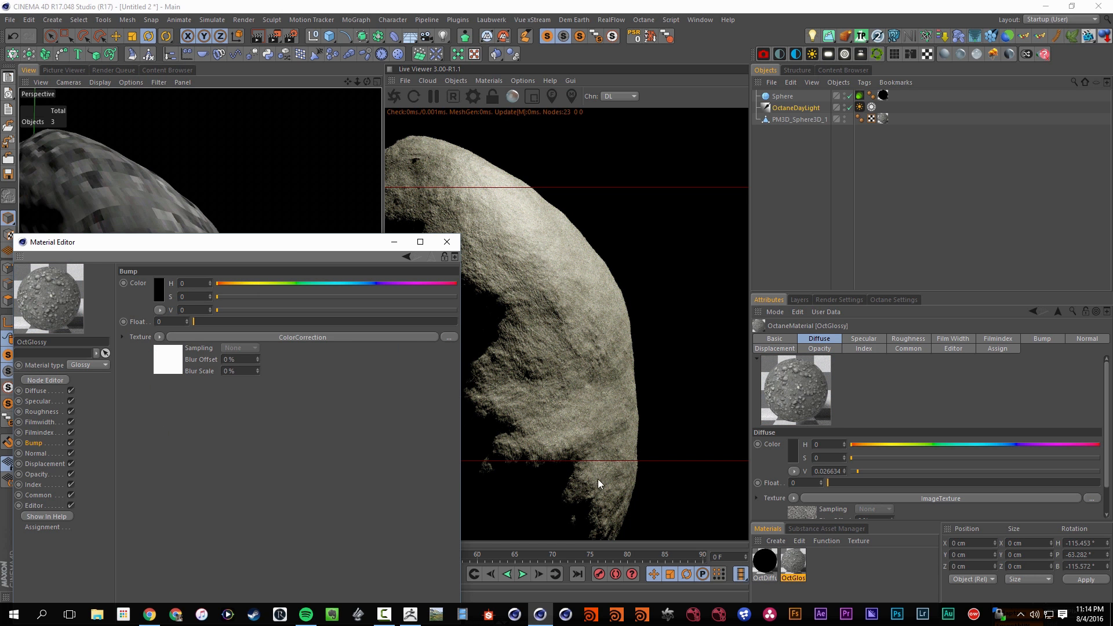
pyautogui.keyDown('alt'); pyautogui.moveTo(506, 325); pyautogui.dragTo(421, 398); pyautogui.keyUp('alt')
pyautogui.click(303, 337)
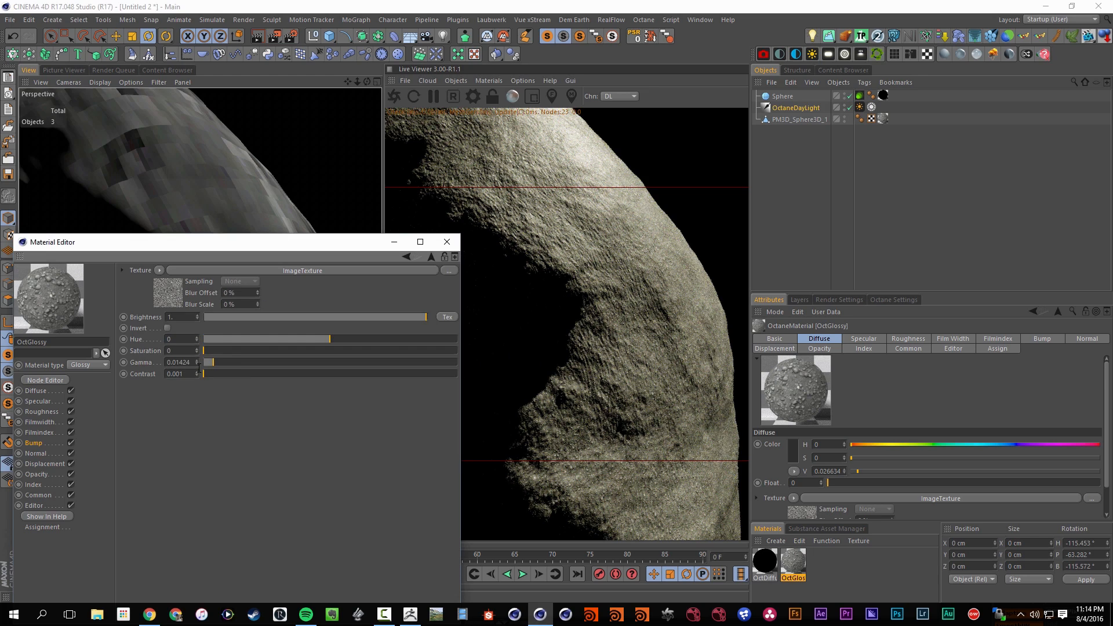
pyautogui.moveTo(201, 360); pyautogui.dragTo(208, 367)
pyautogui.moveTo(209, 363); pyautogui.dragTo(211, 364)
pyautogui.click(71, 444)
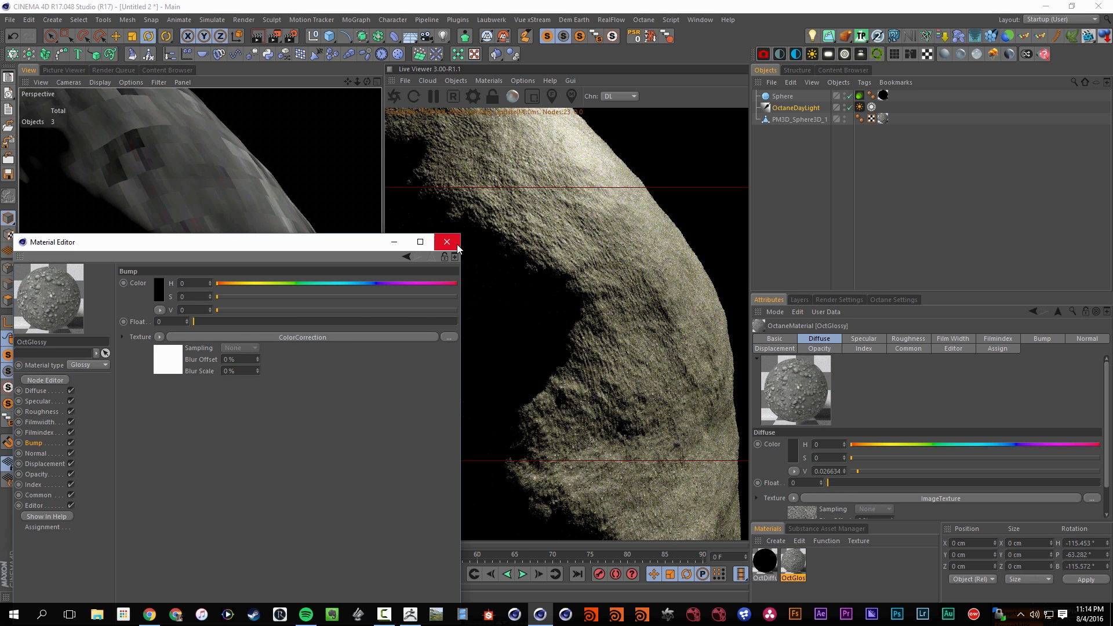
pyautogui.click(457, 246)
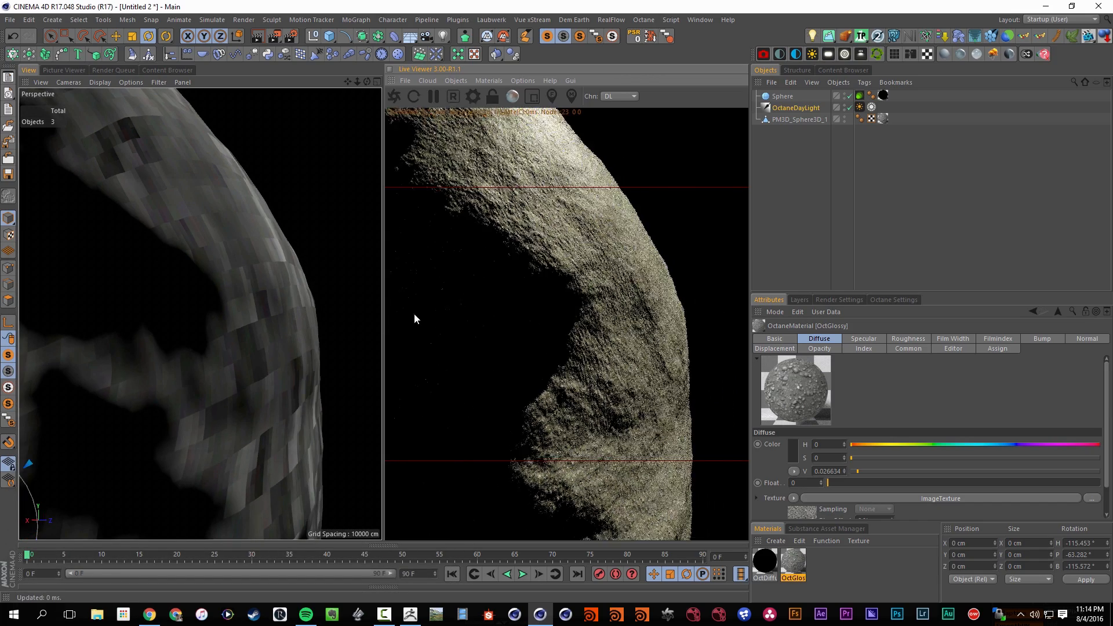
# Rotate the asteroid PM3D_Sphere3D_1 to about H 32°, P 18.6°, B 143.5° so a large crater catches the light
pyautogui.keyDown('alt'); pyautogui.moveTo(282, 342); pyautogui.dragTo(537, 315); pyautogui.keyUp('alt')
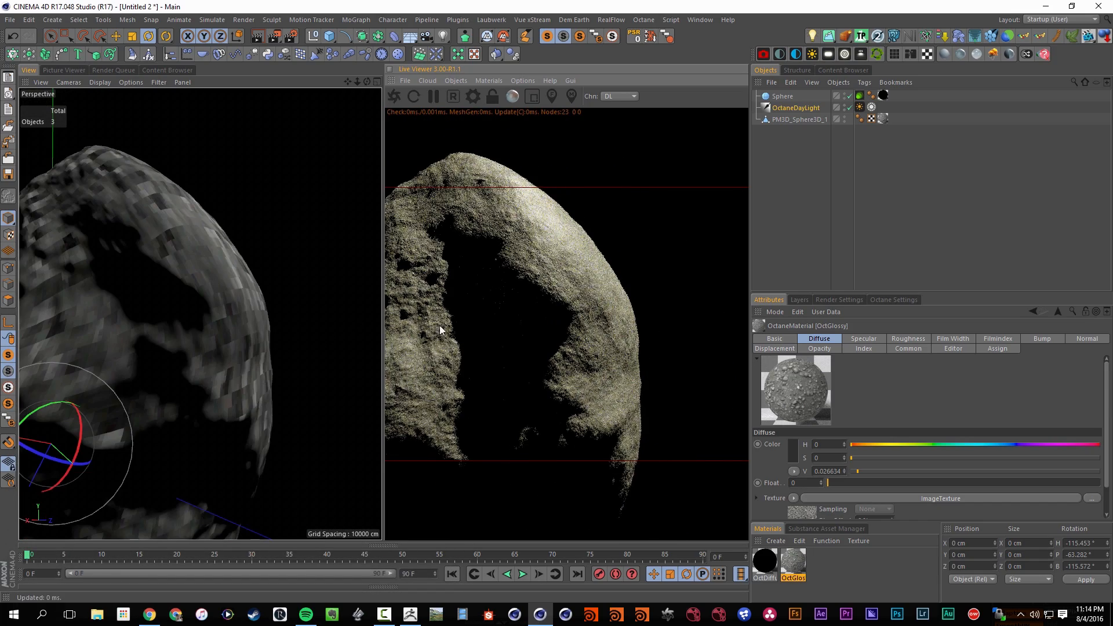
pyautogui.keyDown('alt'); pyautogui.moveTo(440, 326); pyautogui.dragTo(252, 367, button='right'); pyautogui.keyUp('alt')
pyautogui.keyDown('alt'); pyautogui.moveTo(224, 379); pyautogui.dragTo(224, 341); pyautogui.keyUp('alt')
pyautogui.keyDown('alt'); pyautogui.moveTo(244, 349); pyautogui.dragTo(212, 333, button='middle'); pyautogui.keyUp('alt')
pyautogui.moveTo(177, 322)
pyautogui.mouseDown()
pyautogui.moveTo(193, 280)
pyautogui.moveTo(204, 283)
pyautogui.moveTo(222, 368)
pyautogui.moveTo(193, 319)
pyautogui.moveTo(231, 446)
pyautogui.moveTo(183, 319)
pyautogui.mouseUp()
pyautogui.hotkey('ctrl', 'z')
pyautogui.click(784, 119)
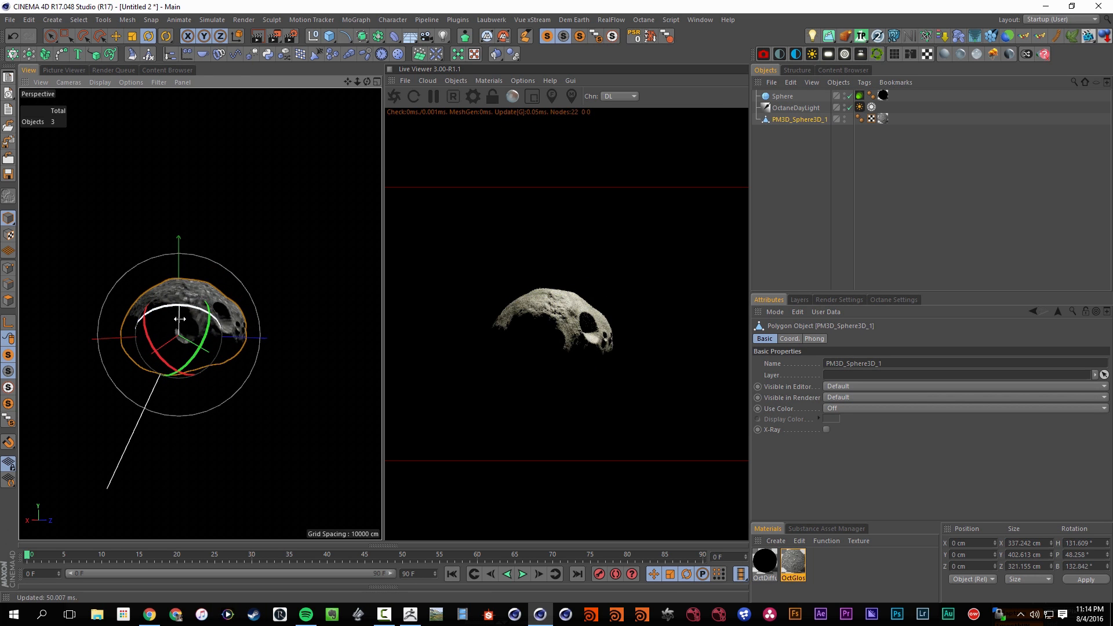
pyautogui.moveTo(189, 312); pyautogui.dragTo(149, 359)
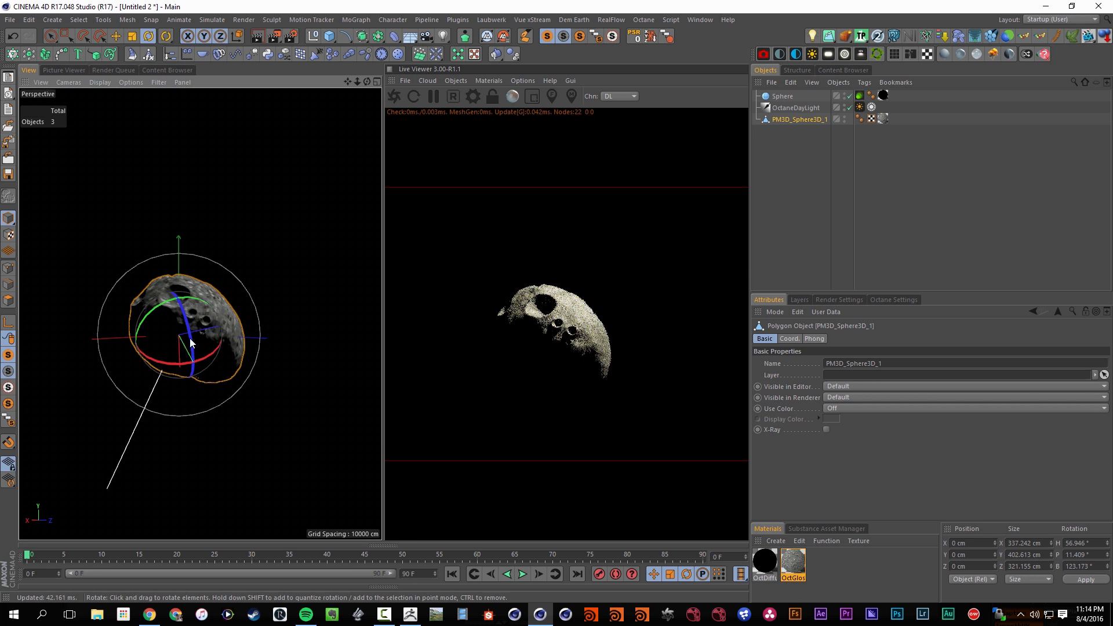
pyautogui.moveTo(189, 339)
pyautogui.keyDown('alt'); pyautogui.mouseDown(button='right')
pyautogui.moveTo(301, 309)
pyautogui.moveTo(181, 330)
pyautogui.mouseUp(button='right'); pyautogui.keyUp('alt')
pyautogui.moveTo(180, 334); pyautogui.dragTo(157, 386)
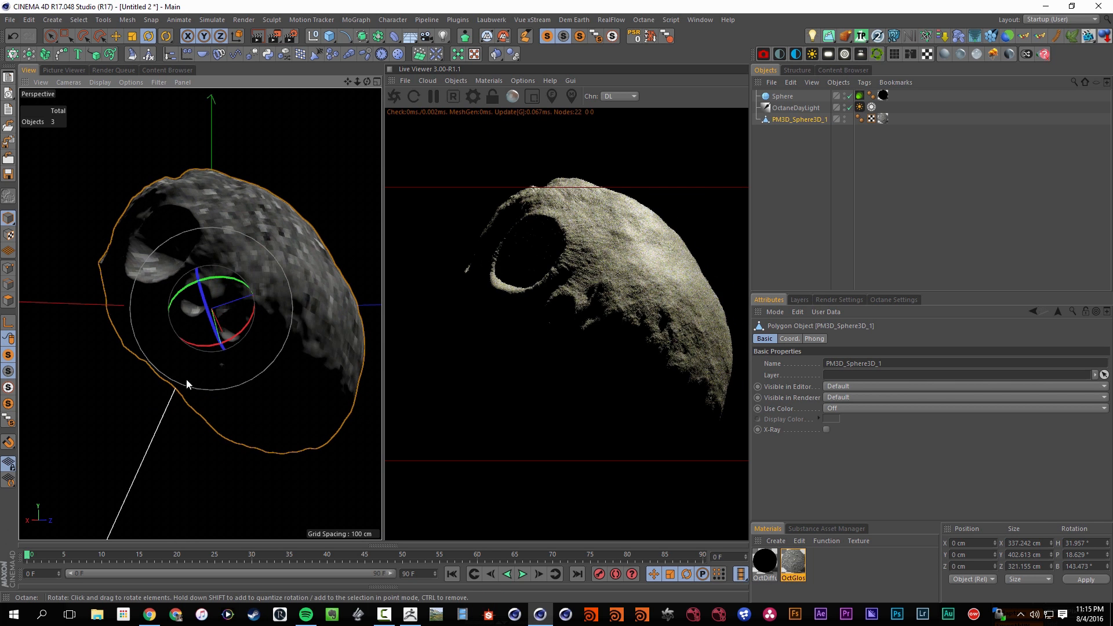
# Frame the asteroid and duplicate it by moving a copy along its axis to above the original
pyautogui.keyDown('alt'); pyautogui.moveTo(168, 390); pyautogui.dragTo(147, 325, button='middle'); pyautogui.keyUp('alt')
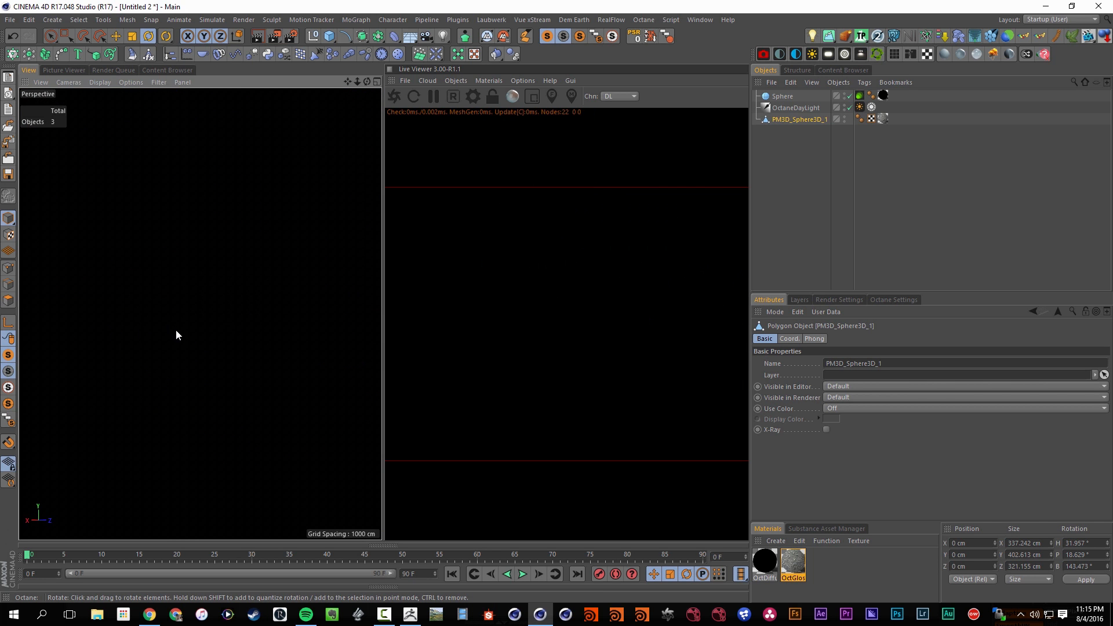
pyautogui.press('s')
pyautogui.keyDown('alt'); pyautogui.moveTo(141, 271); pyautogui.dragTo(274, 301); pyautogui.keyUp('alt')
pyautogui.keyDown('alt'); pyautogui.moveTo(194, 276); pyautogui.dragTo(248, 326); pyautogui.keyUp('alt')
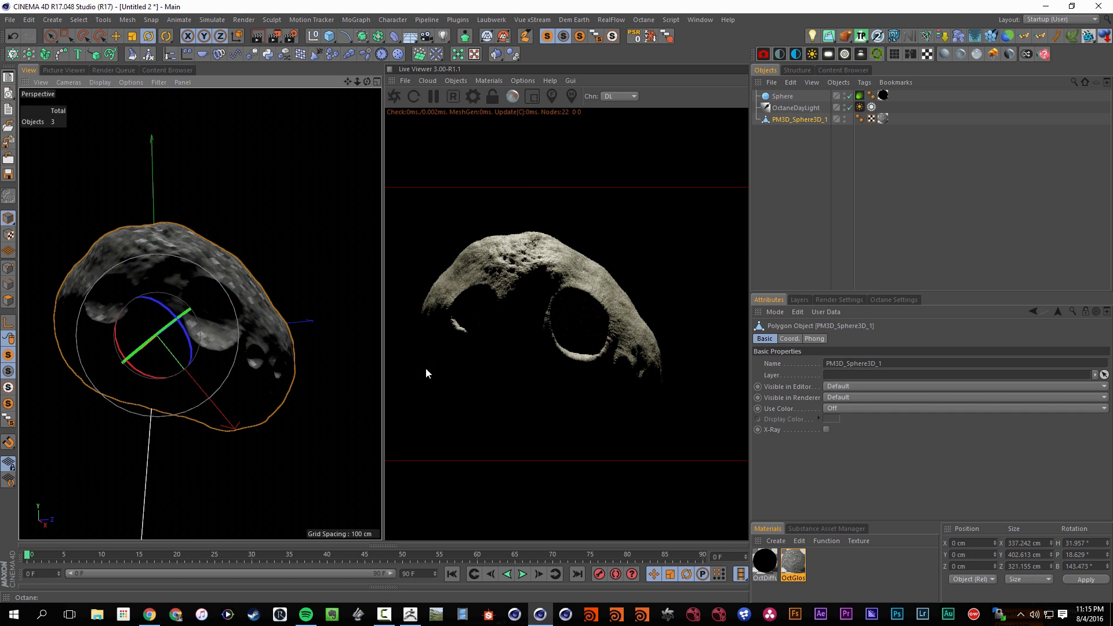
pyautogui.keyDown('alt'); pyautogui.moveTo(192, 304); pyautogui.dragTo(183, 242); pyautogui.keyUp('alt')
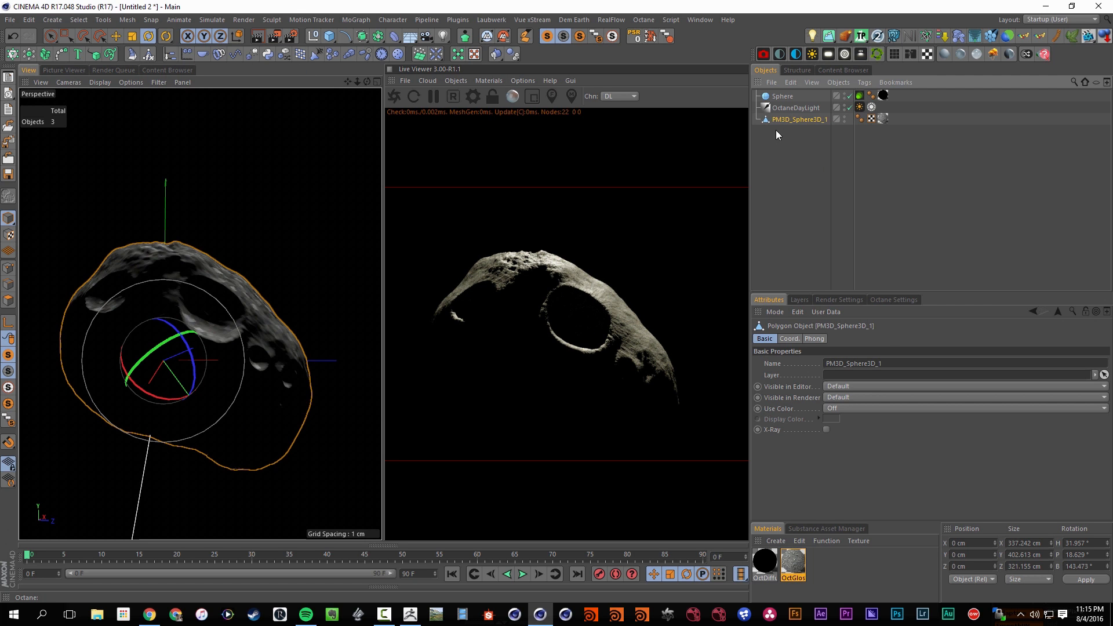
pyautogui.press('e')
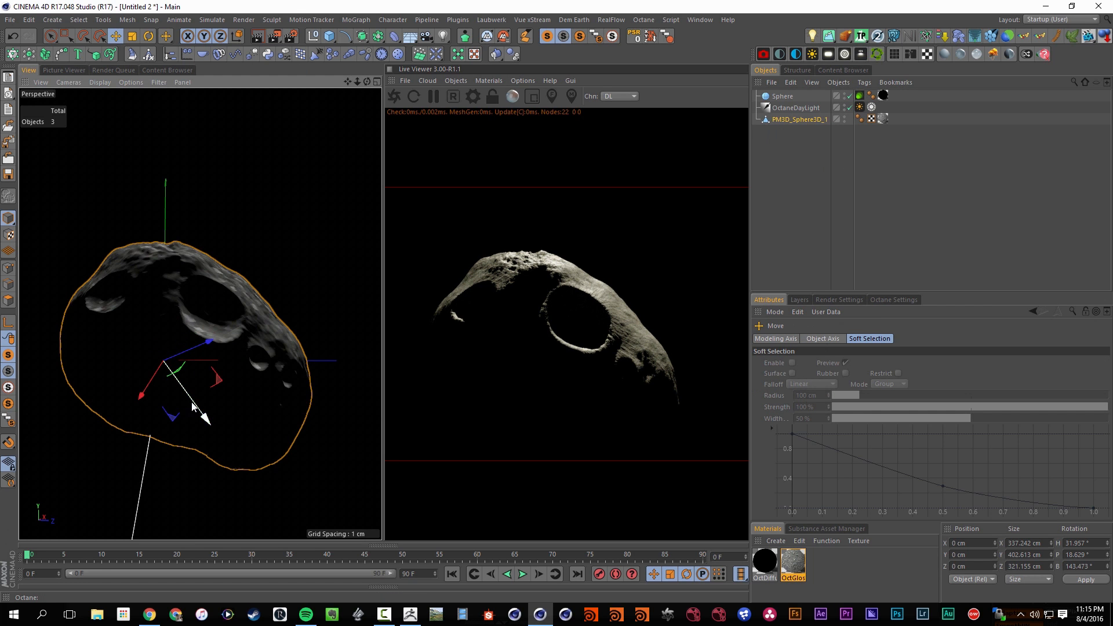
pyautogui.keyDown('ctrl'); pyautogui.moveTo(193, 406); pyautogui.dragTo(215, 231); pyautogui.keyUp('ctrl')
# Rotate the asteroid copy, scale it to about 72%, and place it just above the original
pyautogui.press('r')
pyautogui.press('t')
pyautogui.moveTo(304, 225); pyautogui.dragTo(205, 252)
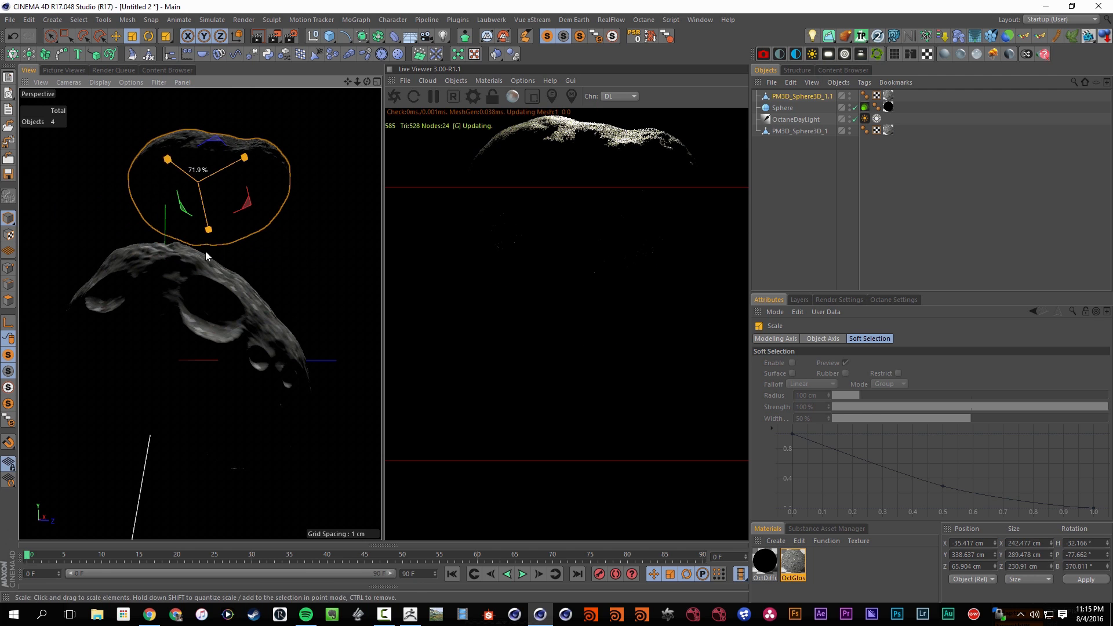
pyautogui.press('e')
pyautogui.moveTo(222, 158); pyautogui.dragTo(193, 195)
pyautogui.moveTo(204, 233); pyautogui.dragTo(197, 211)
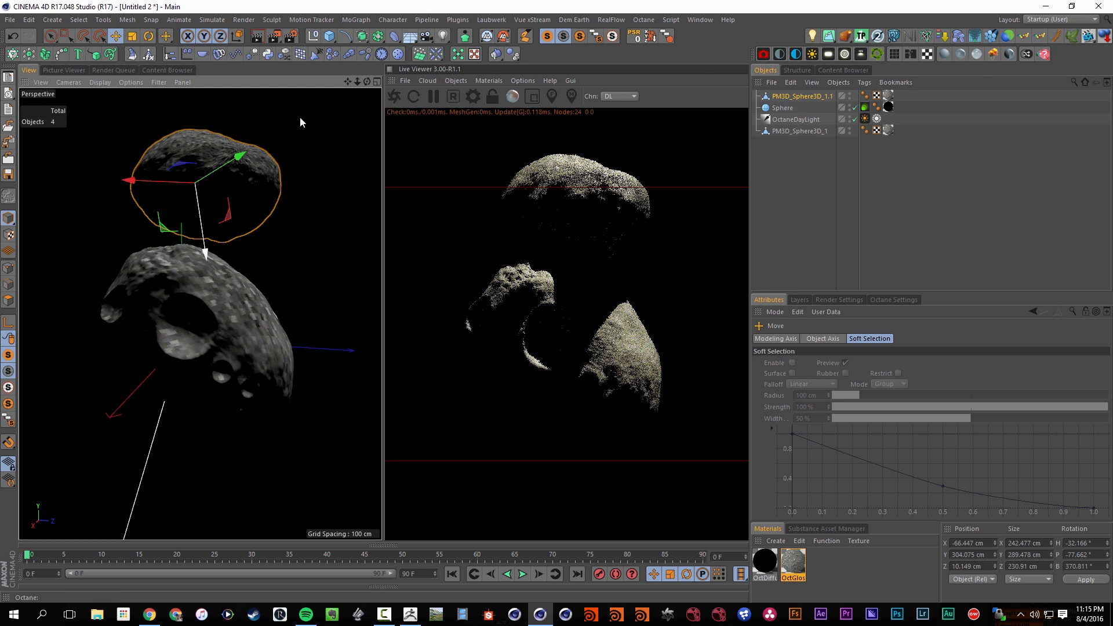
# Give both asteroids a Dynamics Body tag and reorder the copy directly above the original in the object hierarchy
pyautogui.keyDown('ctrl'); pyautogui.click(800, 131); pyautogui.keyUp('ctrl')
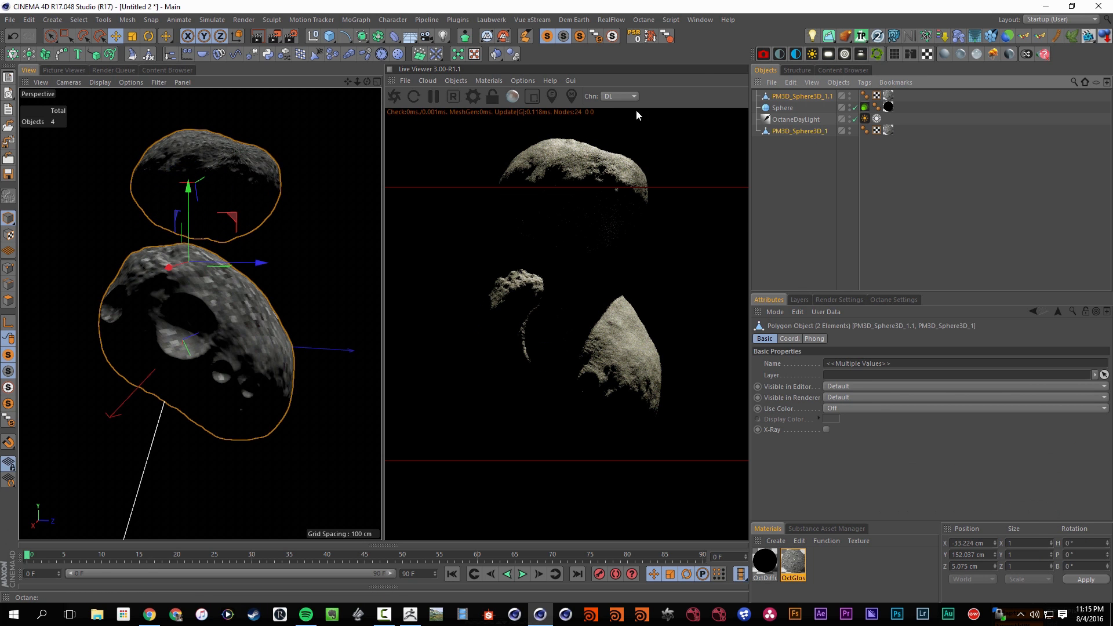
pyautogui.click(513, 54)
pyautogui.moveTo(513, 57); pyautogui.dragTo(537, 74)
pyautogui.moveTo(802, 98); pyautogui.dragTo(801, 169)
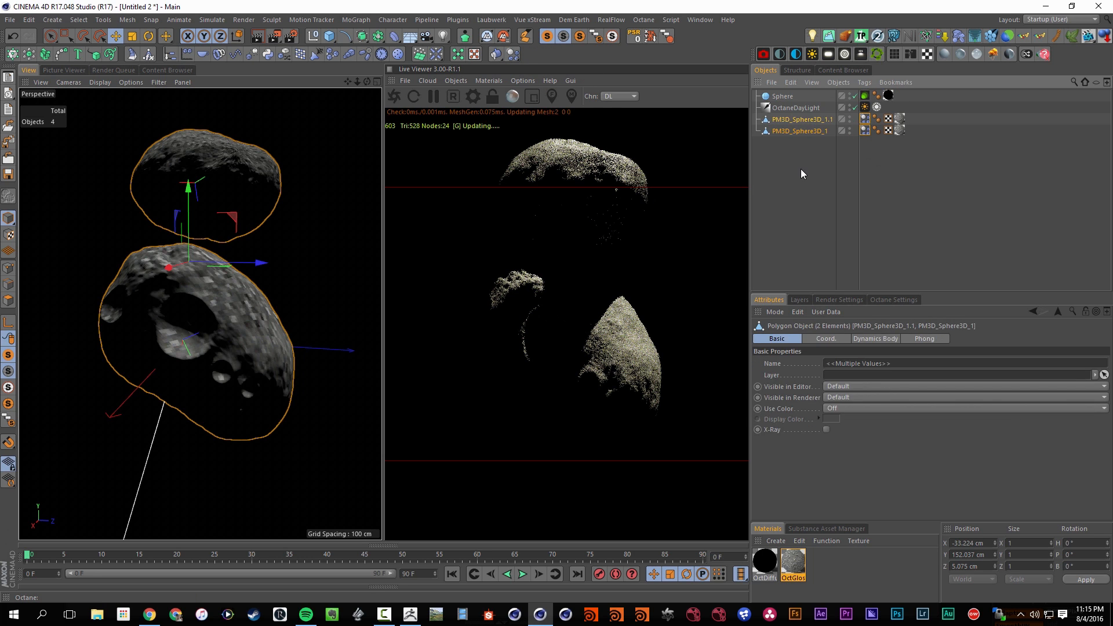
# Set the project's dynamics gravity to 0 cm
pyautogui.click(802, 169)
pyautogui.hotkey('ctrl', 'd')
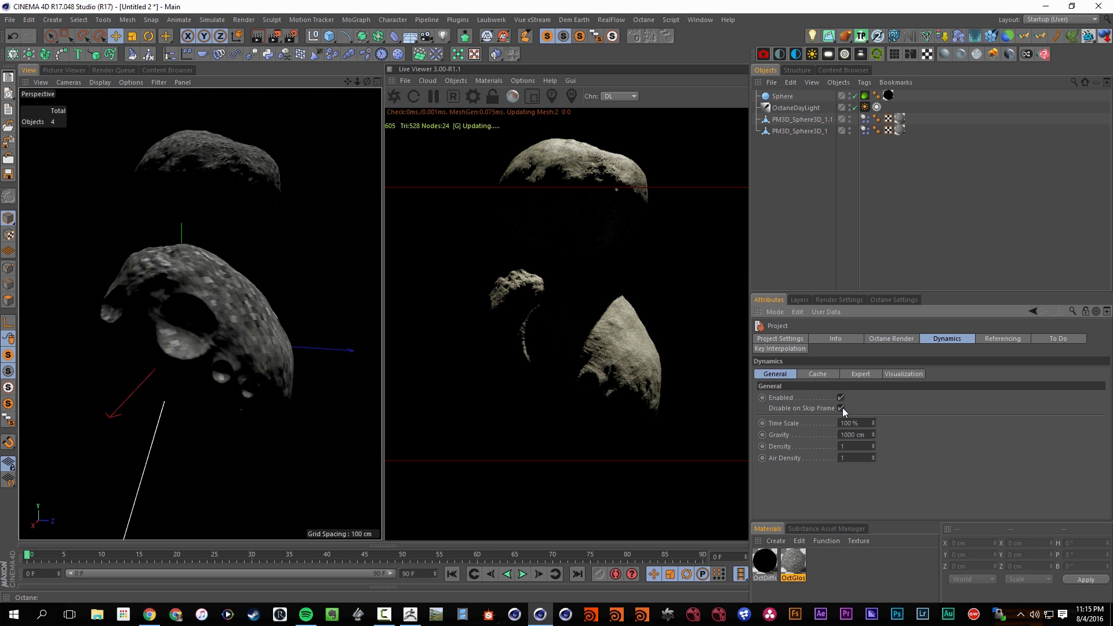
pyautogui.moveTo(840, 435); pyautogui.dragTo(910, 431)
pyautogui.write('0')
pyautogui.press('Return')
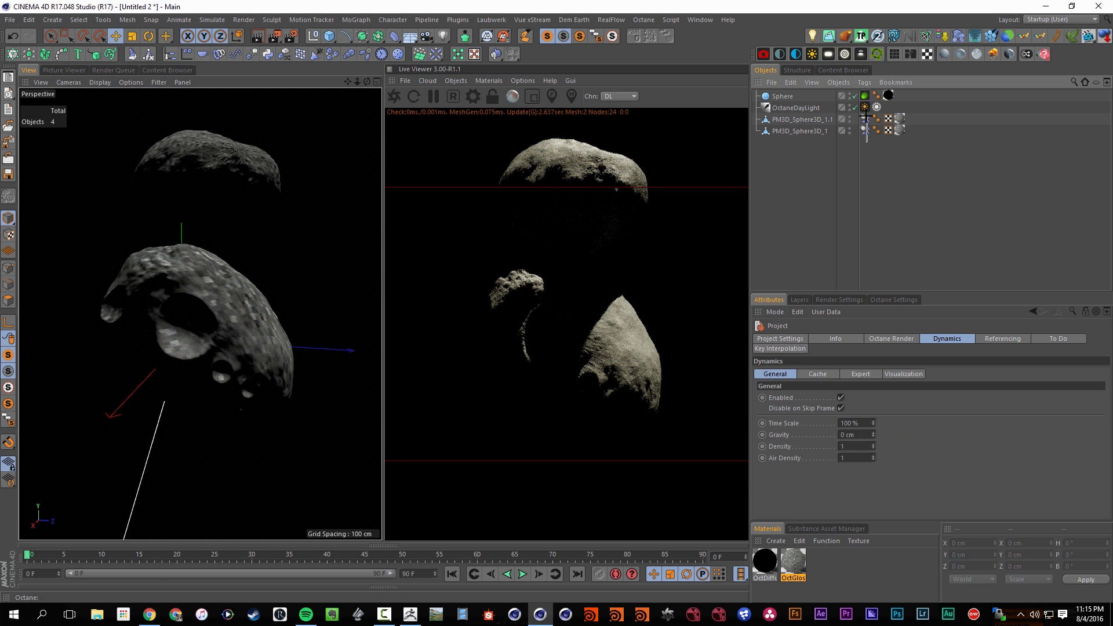
# Set the collision shape of both Dynamics Body tags to Automatic (MoDynamics) and open their mass settings
pyautogui.moveTo(867, 142); pyautogui.dragTo(867, 143)
pyautogui.click(869, 341)
pyautogui.click(843, 339)
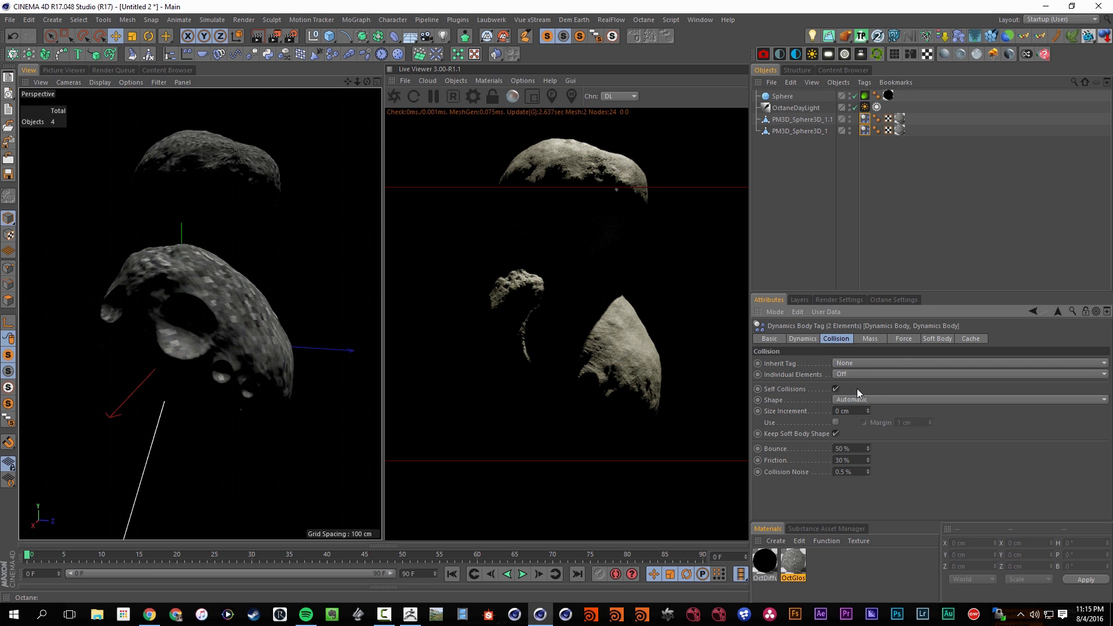
pyautogui.click(861, 399)
pyautogui.click(879, 424)
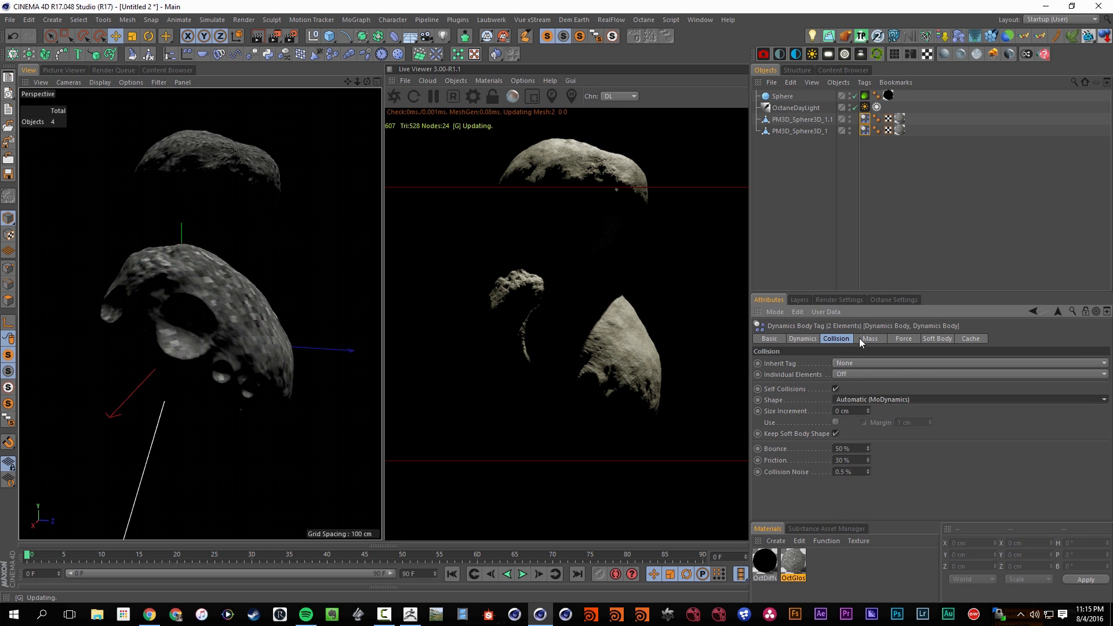
pyautogui.click(864, 339)
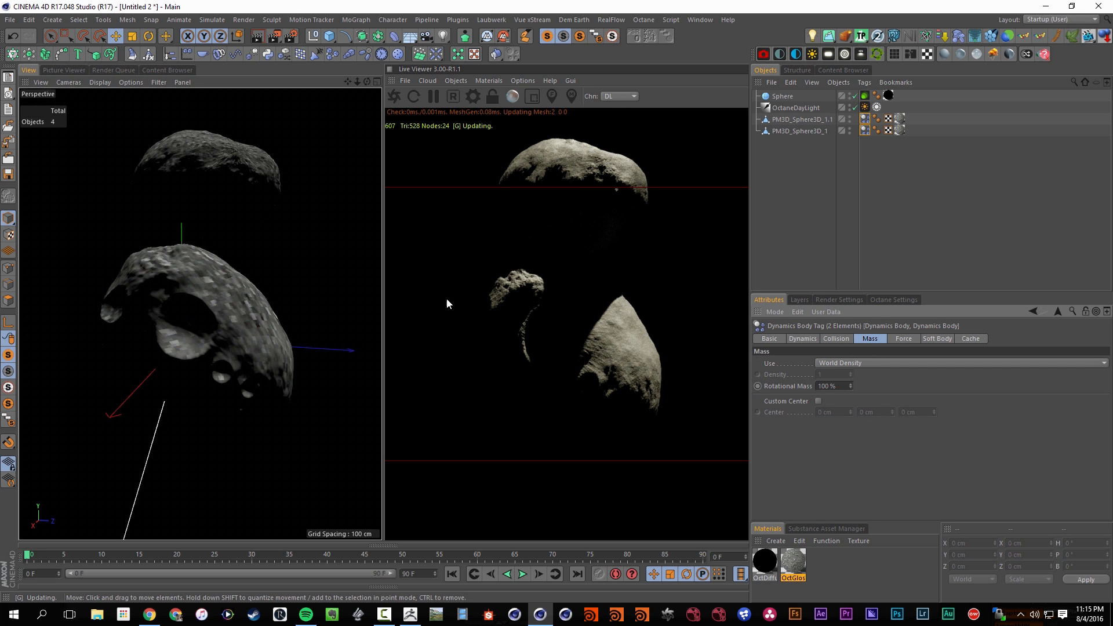
# Set Follow Position and Follow Rotation to 1 in the force settings of both Dynamics Body tags
pyautogui.click(902, 338)
pyautogui.click(835, 363)
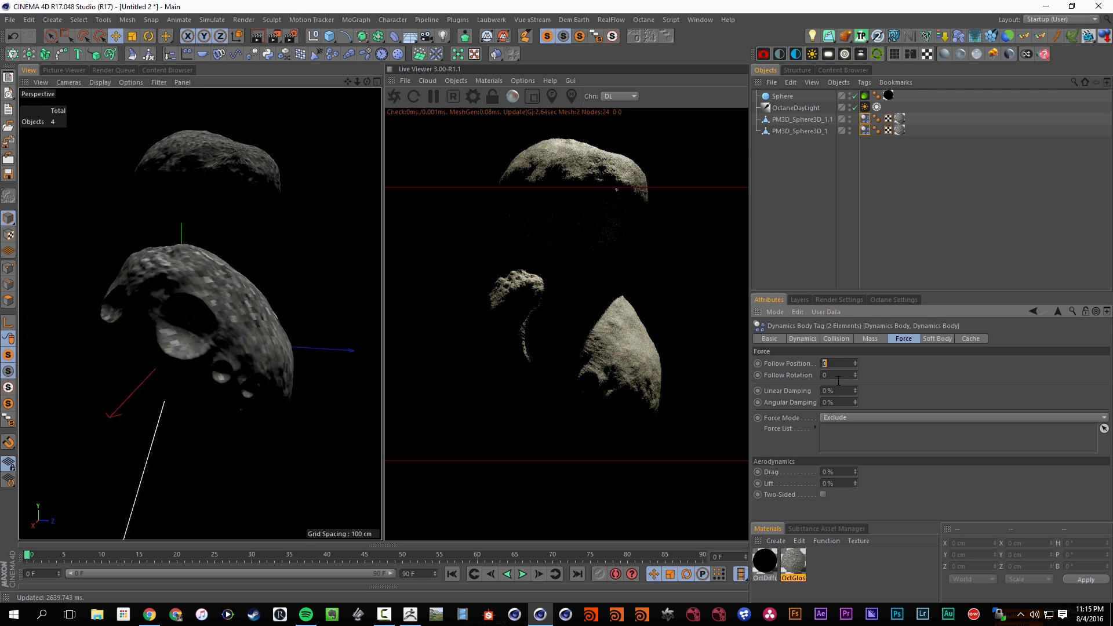
pyautogui.write('1')
pyautogui.click(838, 376)
pyautogui.click(785, 218)
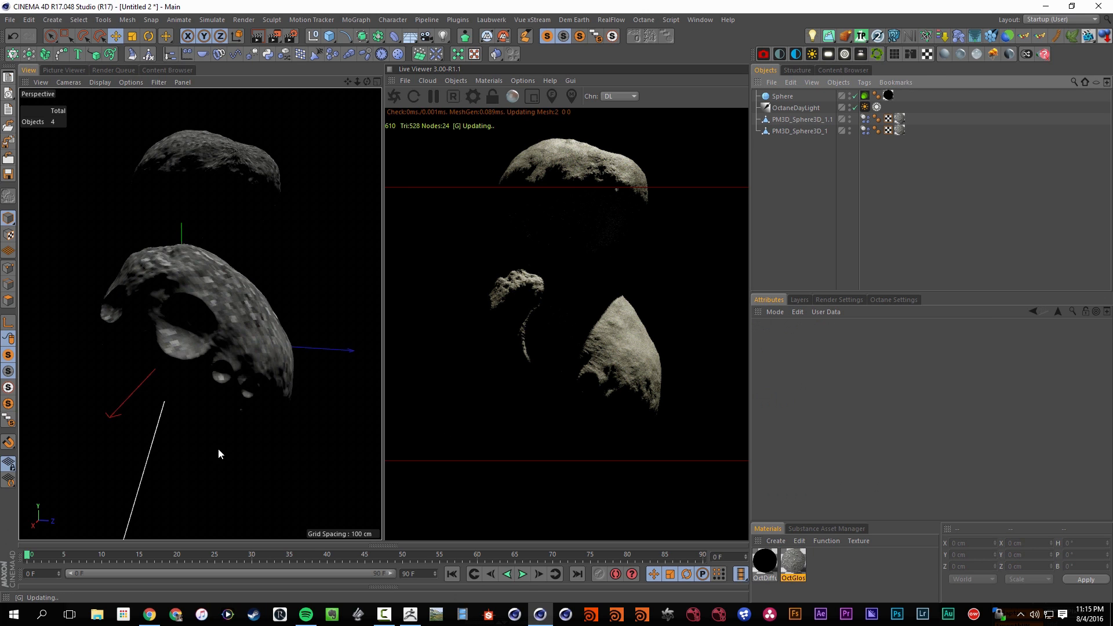
# Pause the Octane live render and hide the Live Viewer so the perspective viewport fills its space, with both asteroids in view
pyautogui.click(524, 575)
pyautogui.click(525, 575)
pyautogui.click(433, 96)
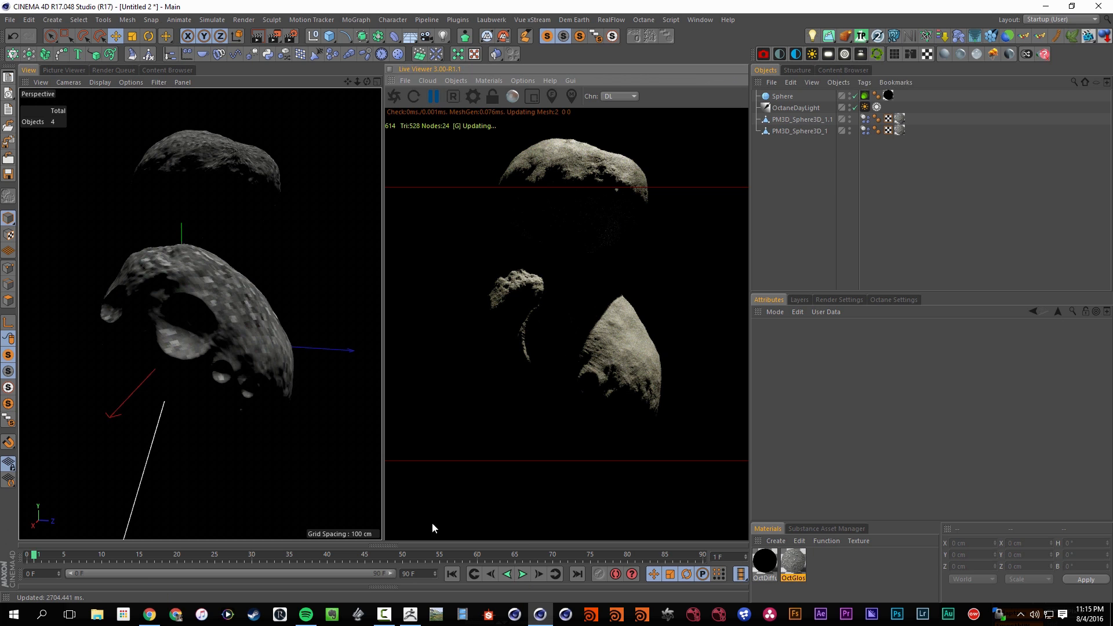
pyautogui.click(391, 69)
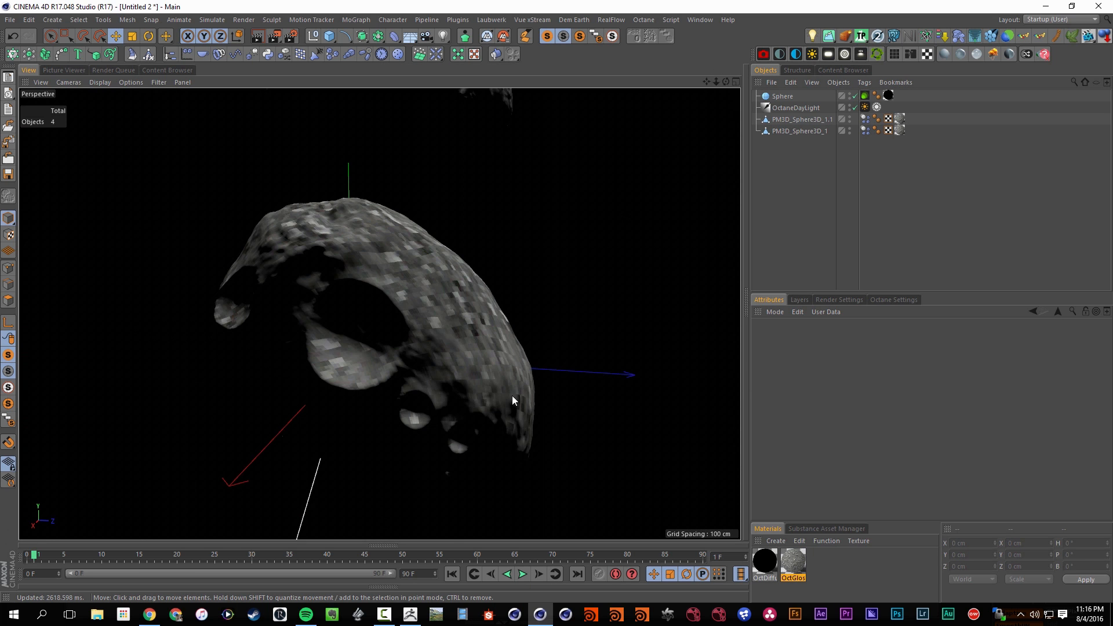
pyautogui.scroll(-8, 481, 231)
pyautogui.keyDown('alt'); pyautogui.moveTo(481, 231); pyautogui.dragTo(393, 357, button='middle'); pyautogui.keyUp('alt')
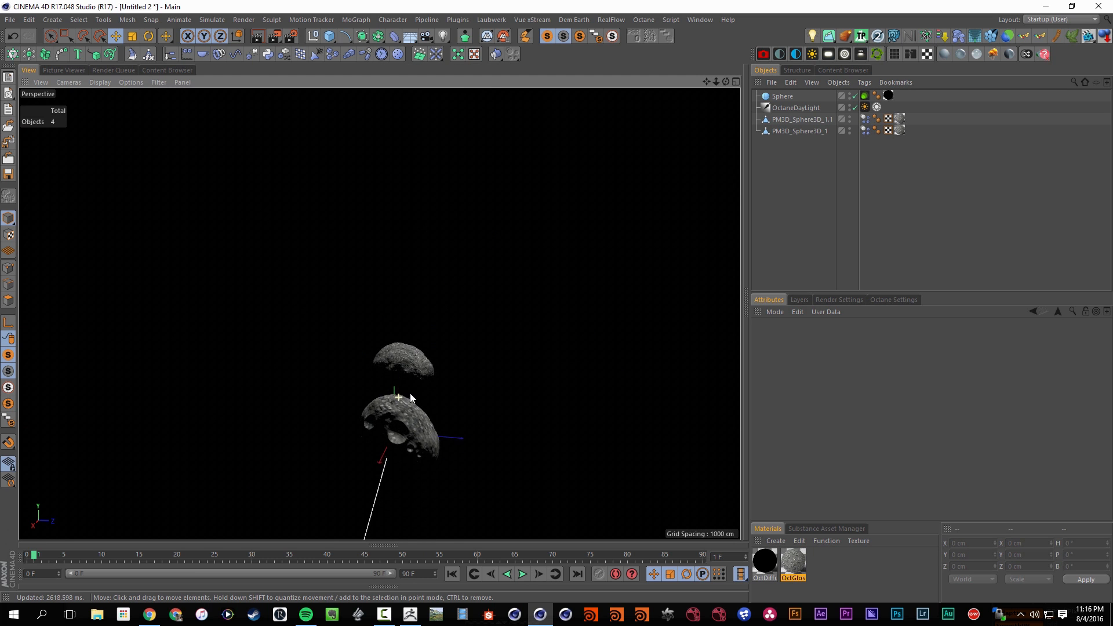
pyautogui.keyDown('alt'); pyautogui.moveTo(410, 394); pyautogui.dragTo(476, 377, button='right'); pyautogui.keyUp('alt')
pyautogui.keyDown('alt'); pyautogui.moveTo(433, 402); pyautogui.dragTo(391, 398); pyautogui.keyUp('alt')
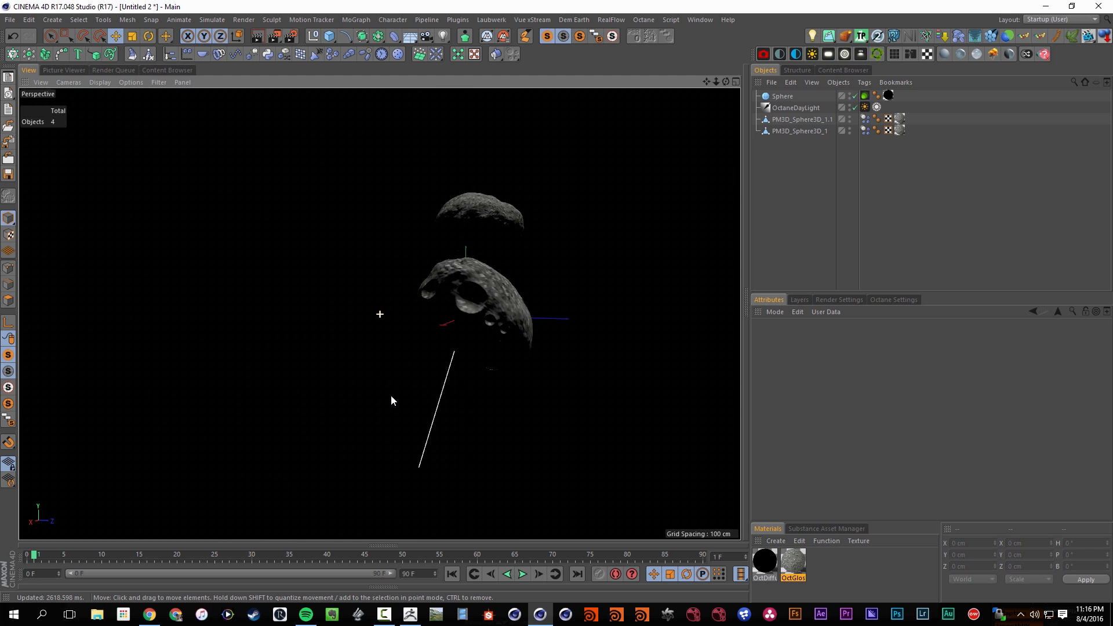
# Hide the surrounding Sphere in the viewport and frame both asteroids
pyautogui.click(850, 94)
pyautogui.keyDown('alt'); pyautogui.moveTo(539, 282); pyautogui.dragTo(364, 329, button='middle'); pyautogui.keyUp('alt')
pyautogui.keyDown('alt'); pyautogui.moveTo(188, 358); pyautogui.dragTo(220, 353, button='middle'); pyautogui.keyUp('alt')
pyautogui.keyDown('alt'); pyautogui.moveTo(221, 353); pyautogui.dragTo(225, 353); pyautogui.keyUp('alt')
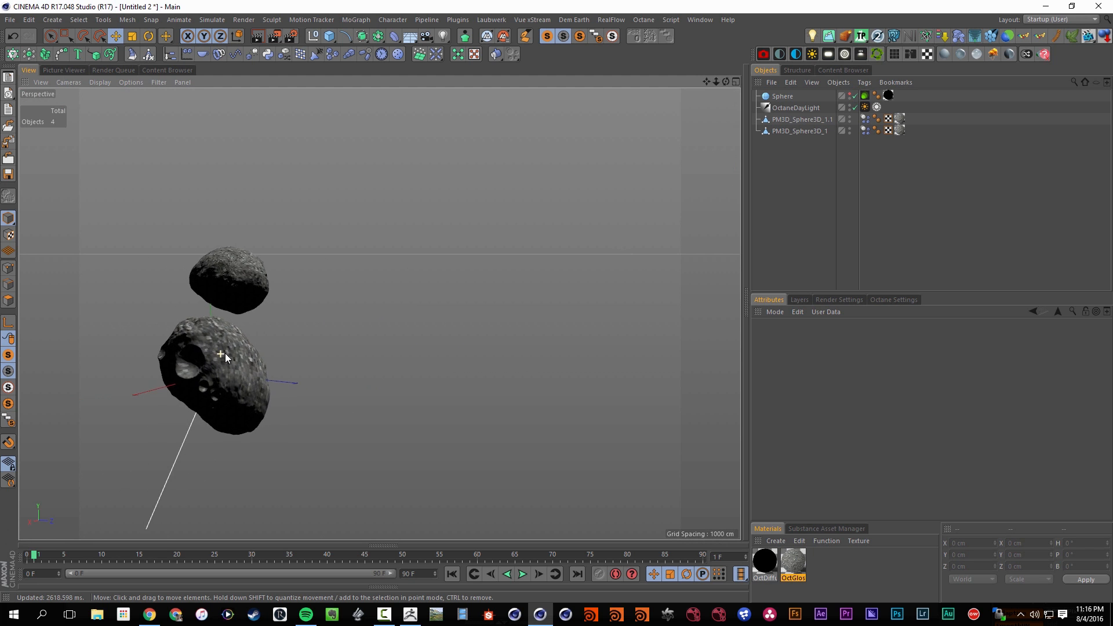
pyautogui.keyDown('alt'); pyautogui.moveTo(225, 353); pyautogui.dragTo(255, 349, button='right'); pyautogui.keyUp('alt')
pyautogui.keyDown('alt'); pyautogui.moveTo(224, 349); pyautogui.dragTo(378, 323, button='middle'); pyautogui.keyUp('alt')
pyautogui.keyDown('alt'); pyautogui.moveTo(378, 324); pyautogui.dragTo(506, 290); pyautogui.keyUp('alt')
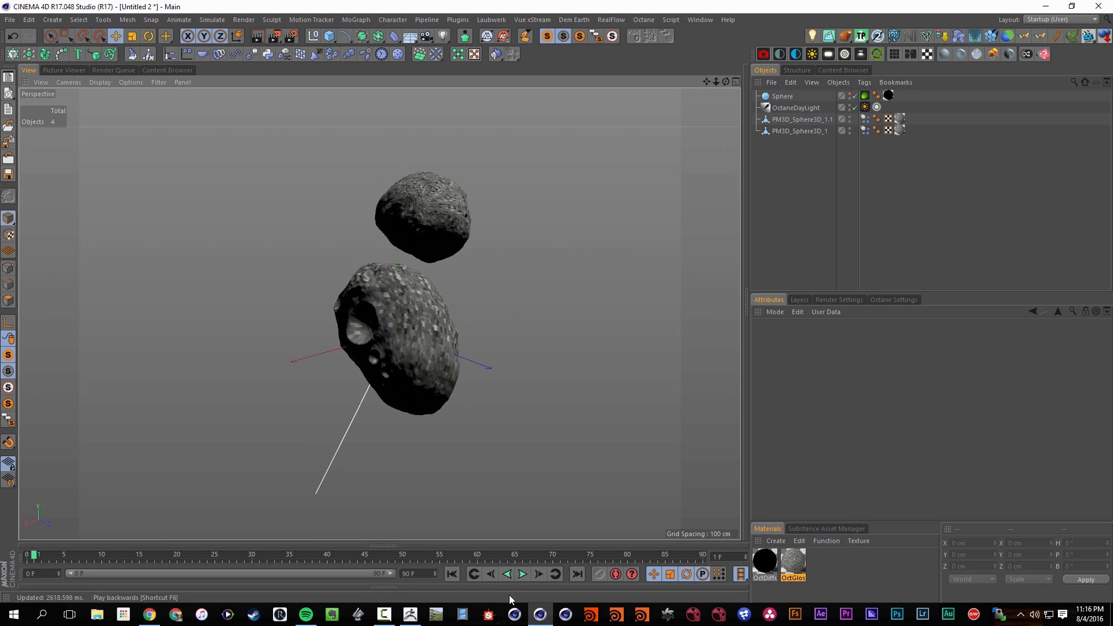
# Play the dynamics simulation to check the asteroids' motion and return to frame 0
pyautogui.click(522, 574)
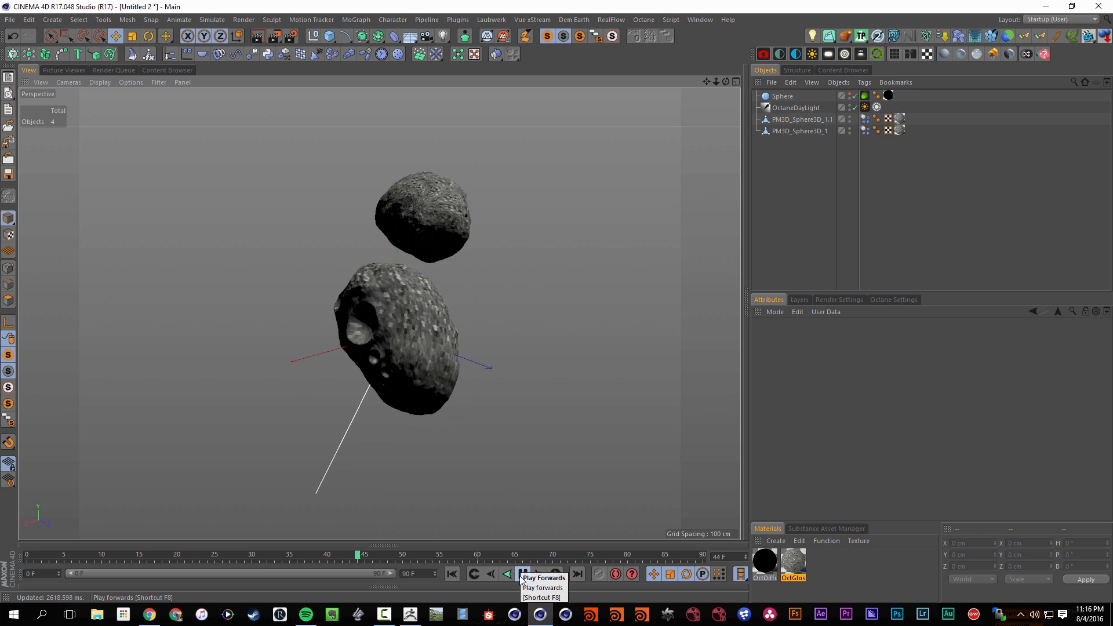
pyautogui.click(523, 574)
pyautogui.hotkey('shift', 'f')
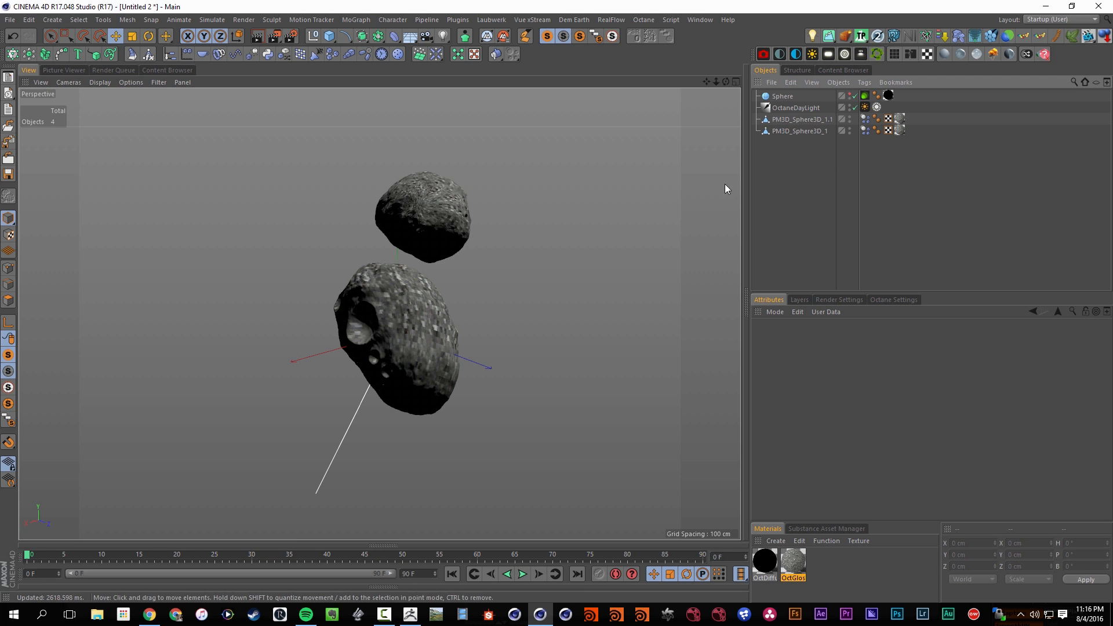
# Move both asteroids down together until the world origin lies between them
pyautogui.click(802, 120)
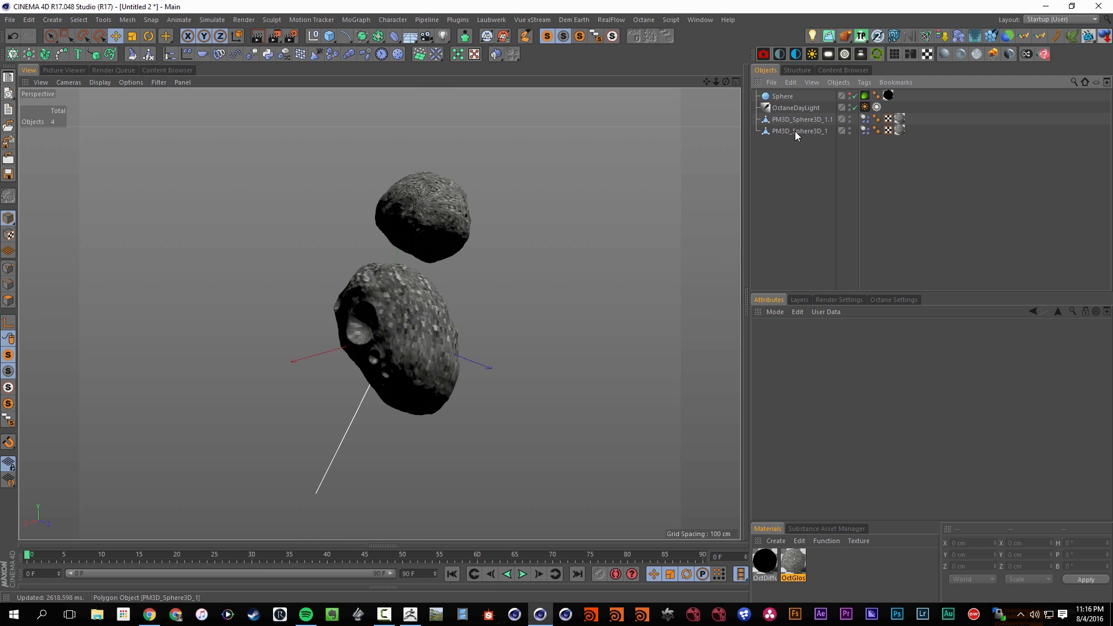
pyautogui.keyDown('shift'); pyautogui.click(795, 131); pyautogui.keyUp('shift')
pyautogui.moveTo(428, 282); pyautogui.dragTo(415, 341)
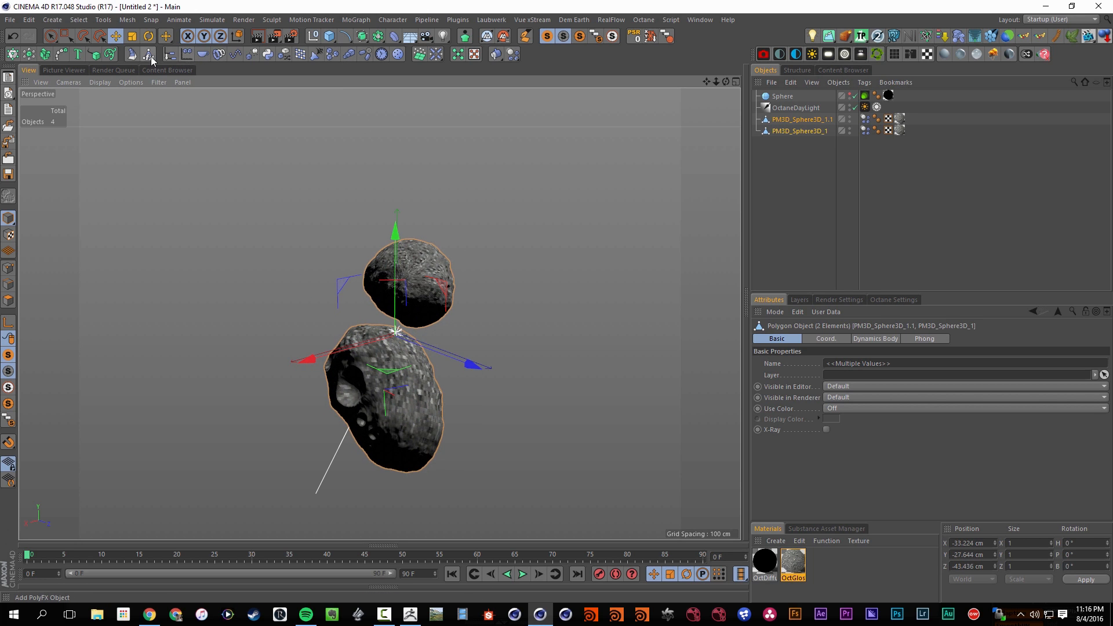
# Add a Turbulence force with a strength of 50 cm and a scale of about 545%
pyautogui.click(437, 54)
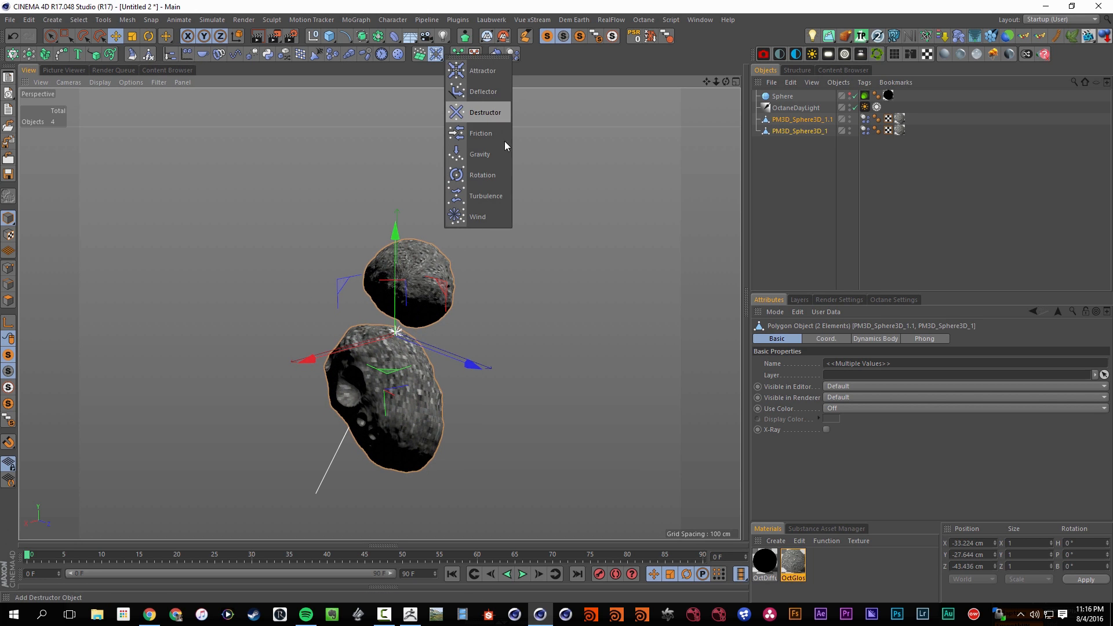
pyautogui.click(496, 195)
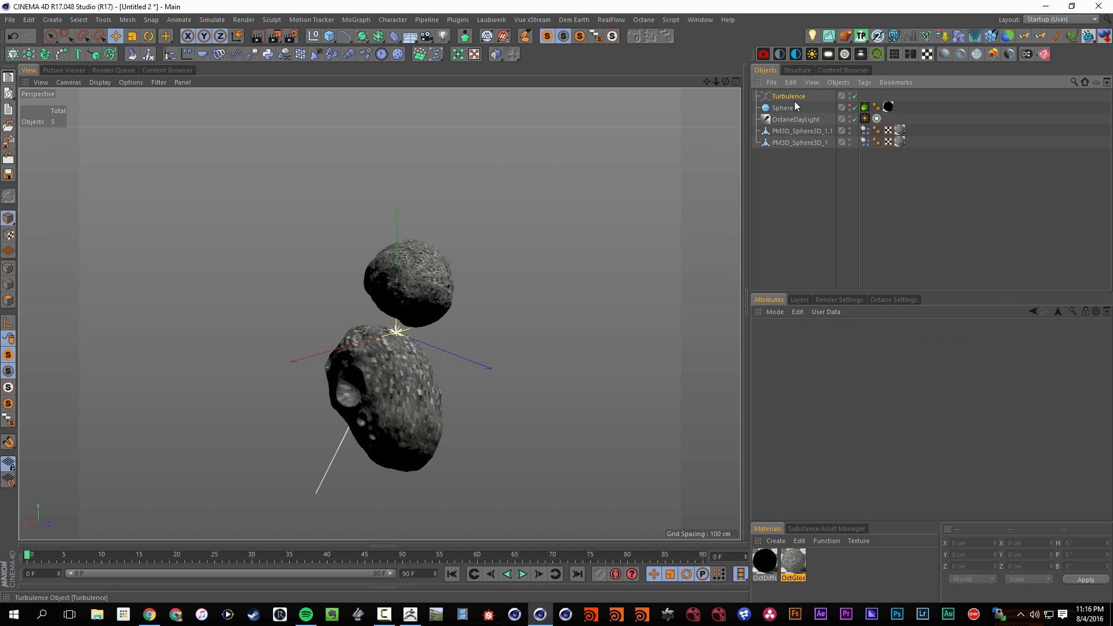
pyautogui.click(811, 138)
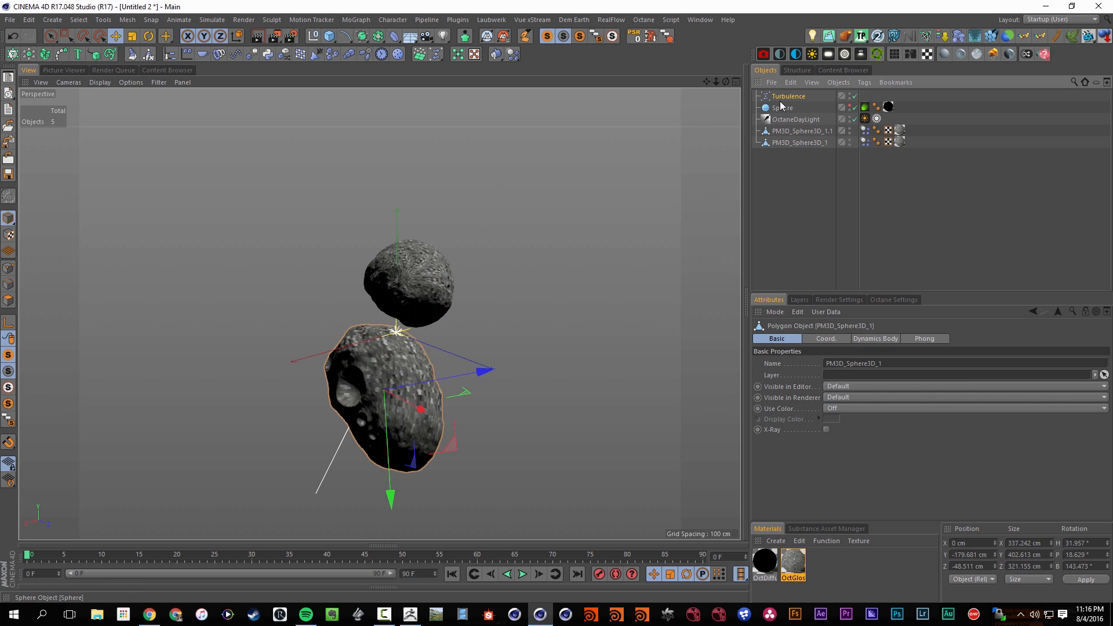
pyautogui.doubleClick(804, 363)
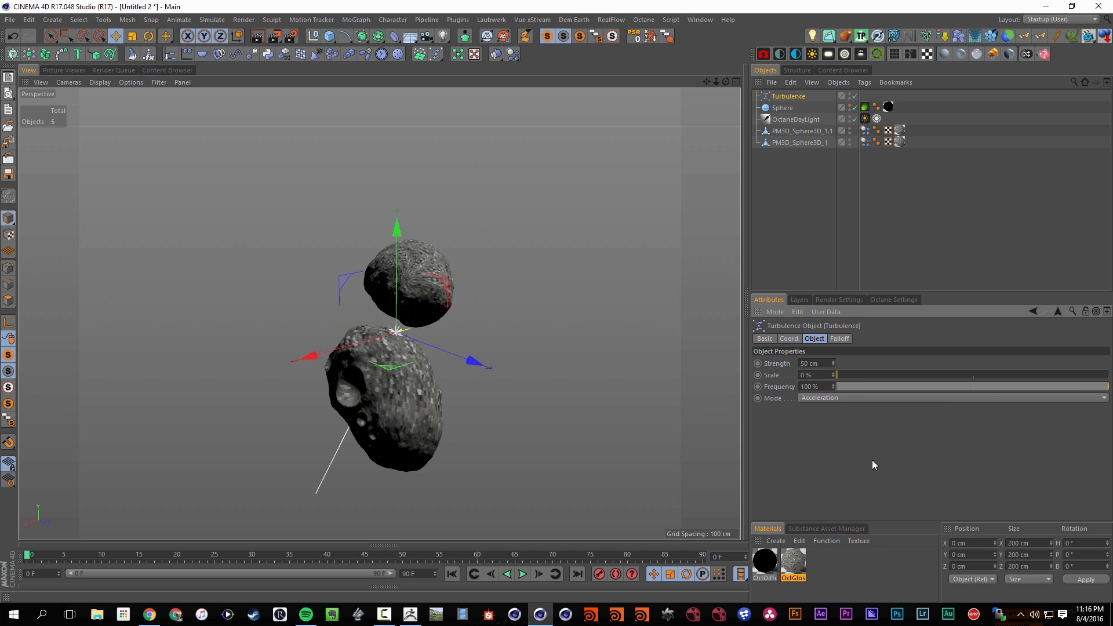
pyautogui.moveTo(870, 378); pyautogui.dragTo(987, 376)
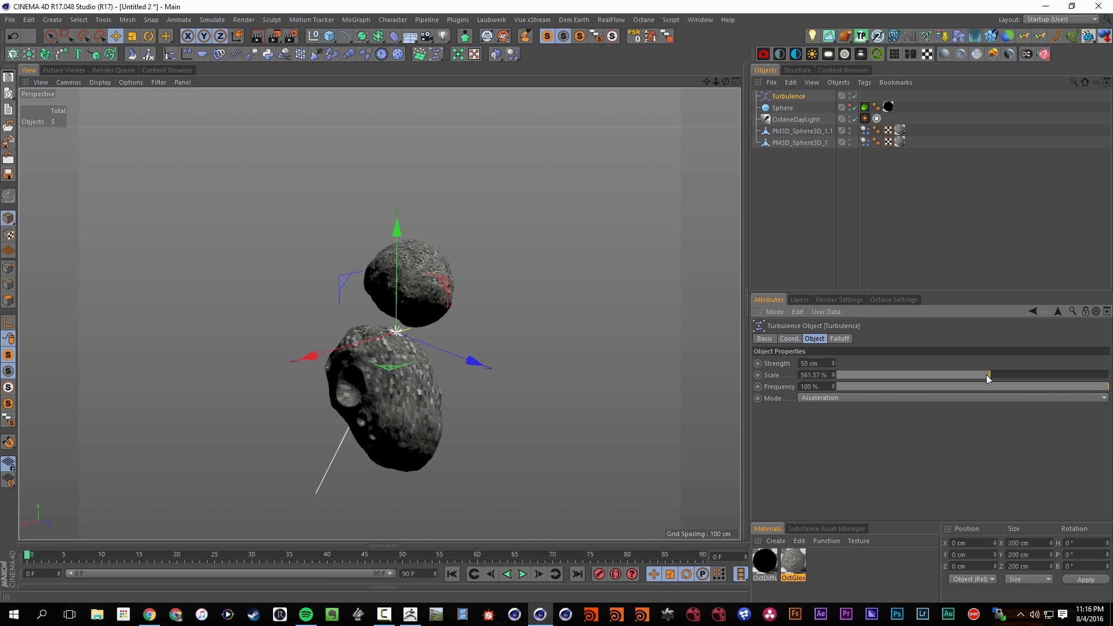
# Preview the simulation with turbulence and set the turbulence frequency to 10%
pyautogui.click(526, 575)
pyautogui.click(522, 574)
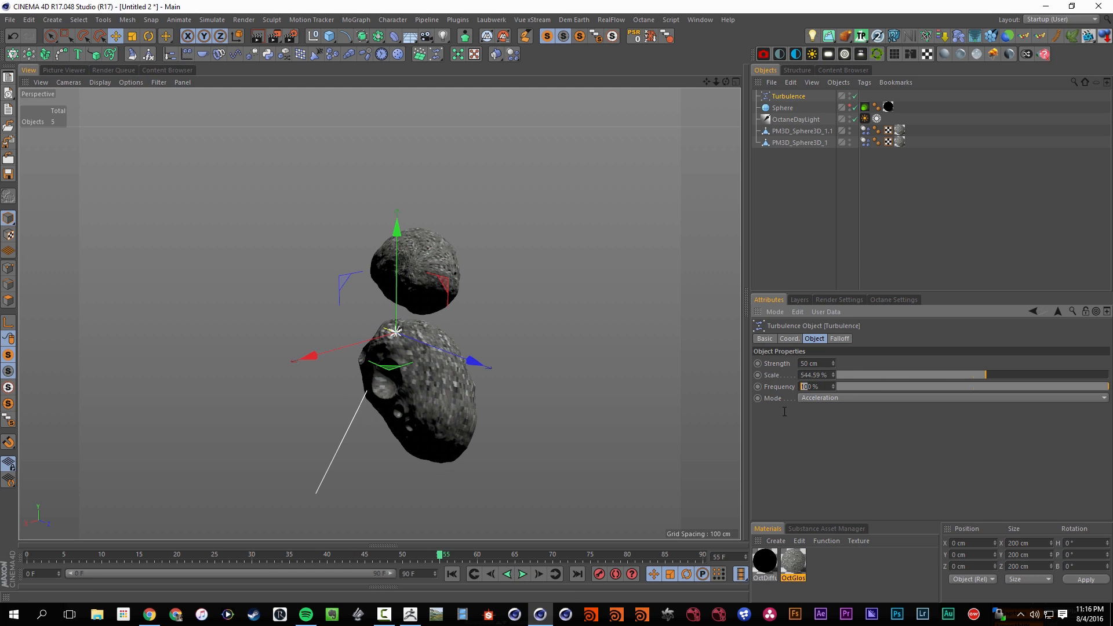
pyautogui.write('1')
pyautogui.press('Return')
# Set the turbulence strength to 20 cm and its scale to about 205%, replaying the simulation to check the motion
pyautogui.click(453, 574)
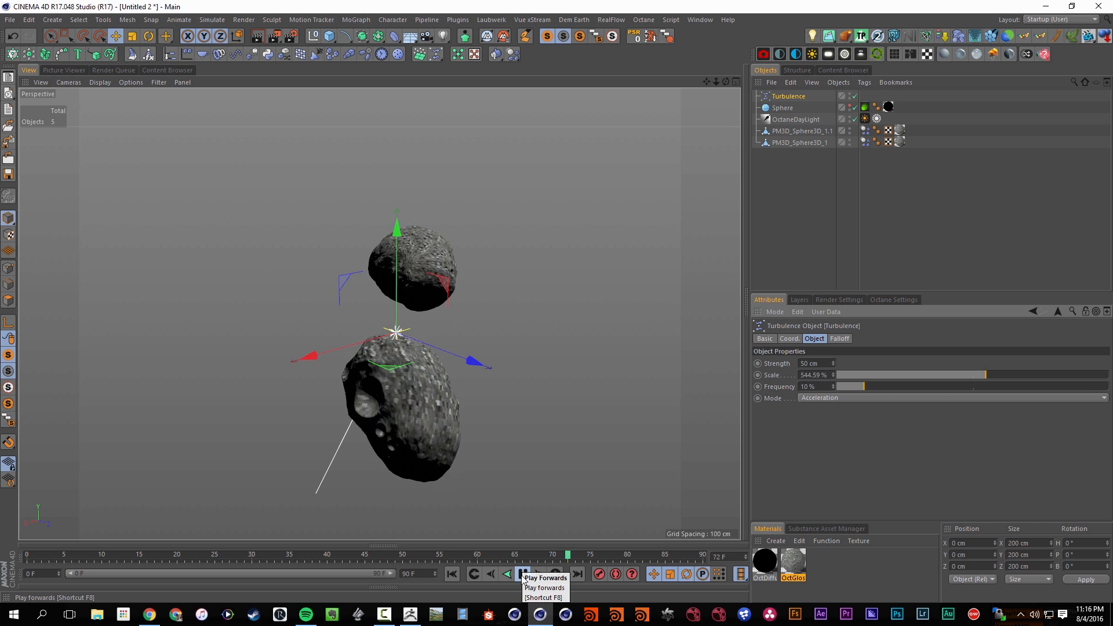
pyautogui.click(524, 576)
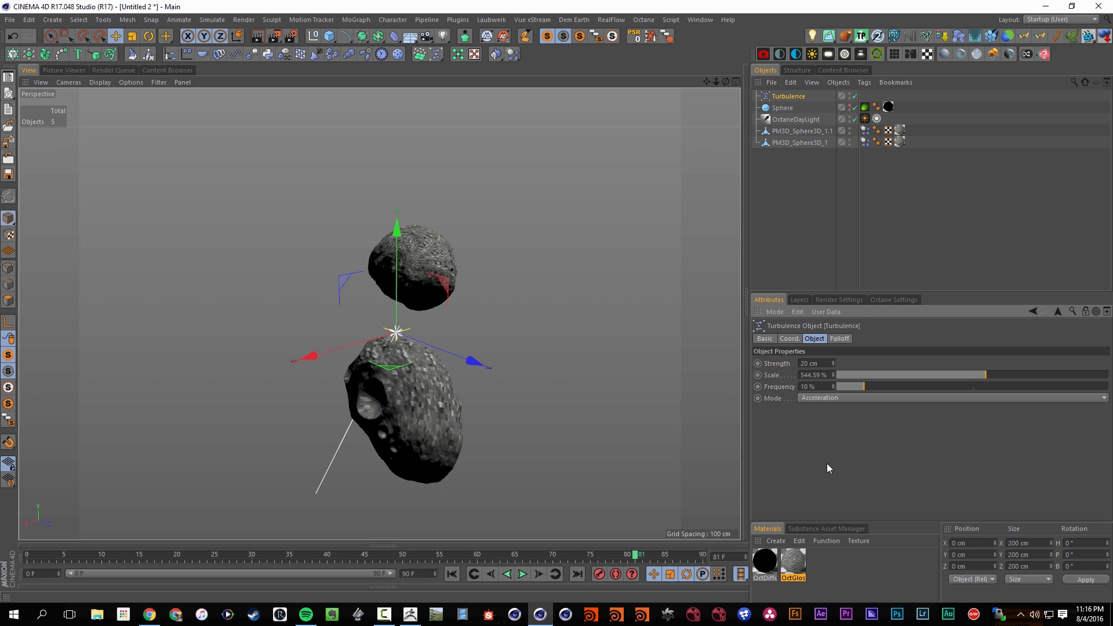
pyautogui.click(453, 575)
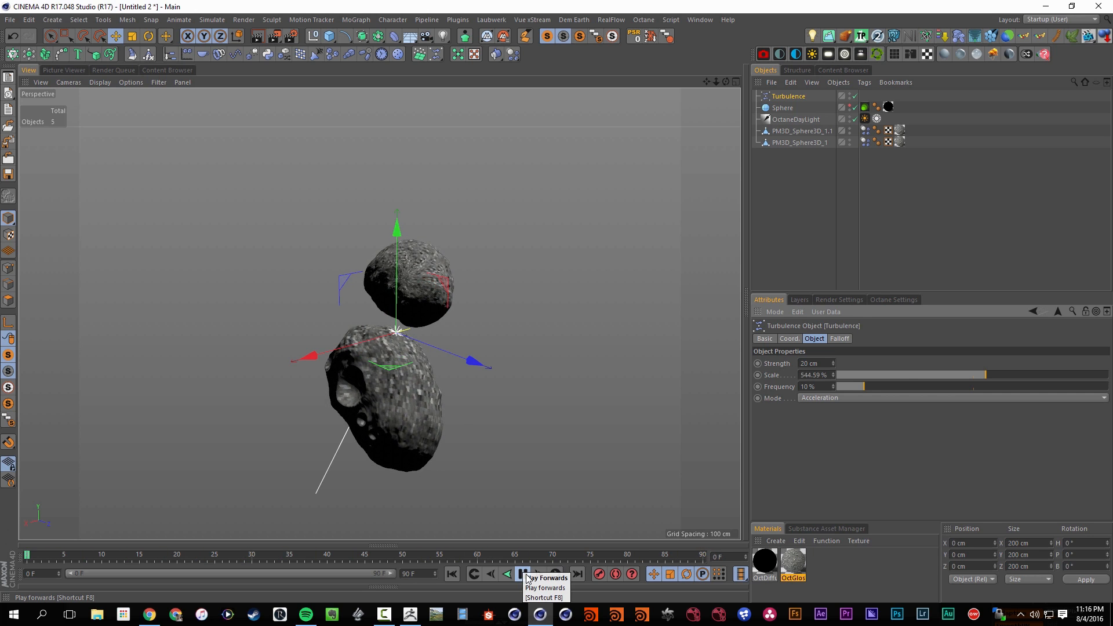
pyautogui.click(892, 374)
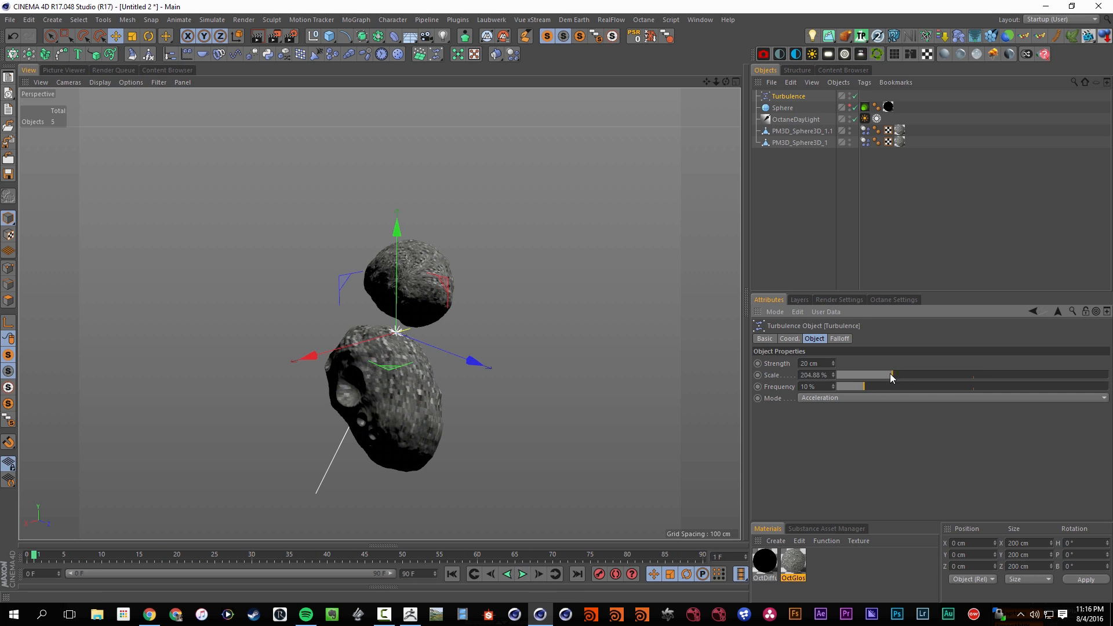
pyautogui.click(523, 578)
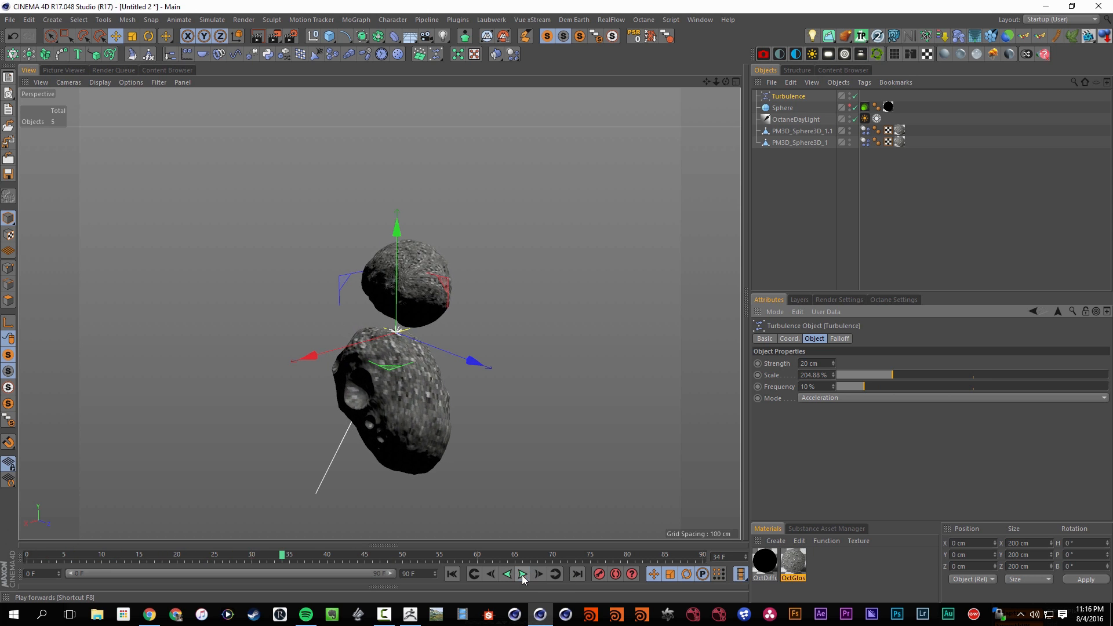
# Set Follow Position to 10 on both asteroids' Dynamics Body tags and replay the simulation from the start
pyautogui.click(865, 131)
pyautogui.keyDown('shift'); pyautogui.click(865, 142); pyautogui.keyUp('shift')
pyautogui.click(842, 364)
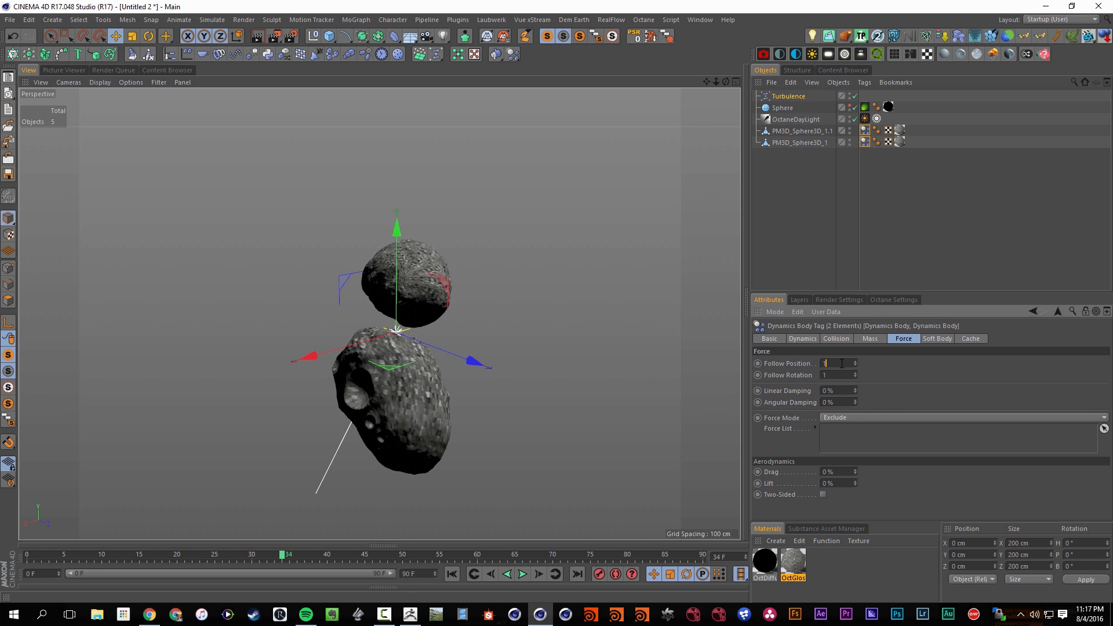
pyautogui.hotkey('shift', 'f')
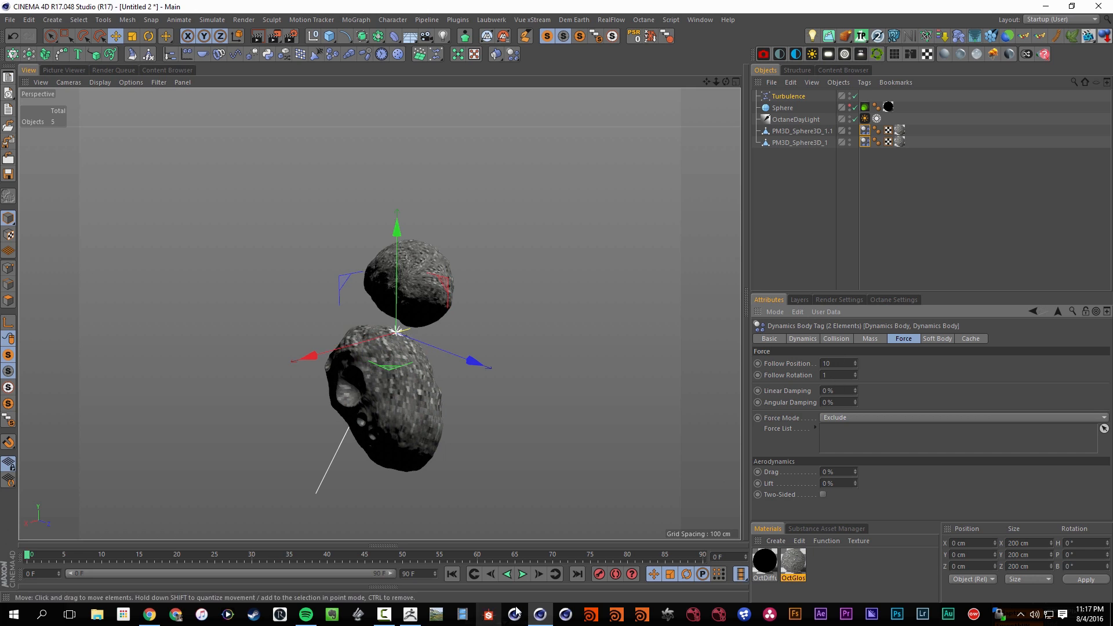
pyautogui.click(522, 575)
# Extend the project length to 300 frames and stretch the preview range to the full 300 frames
pyautogui.click(410, 574)
pyautogui.press('BackSpace')
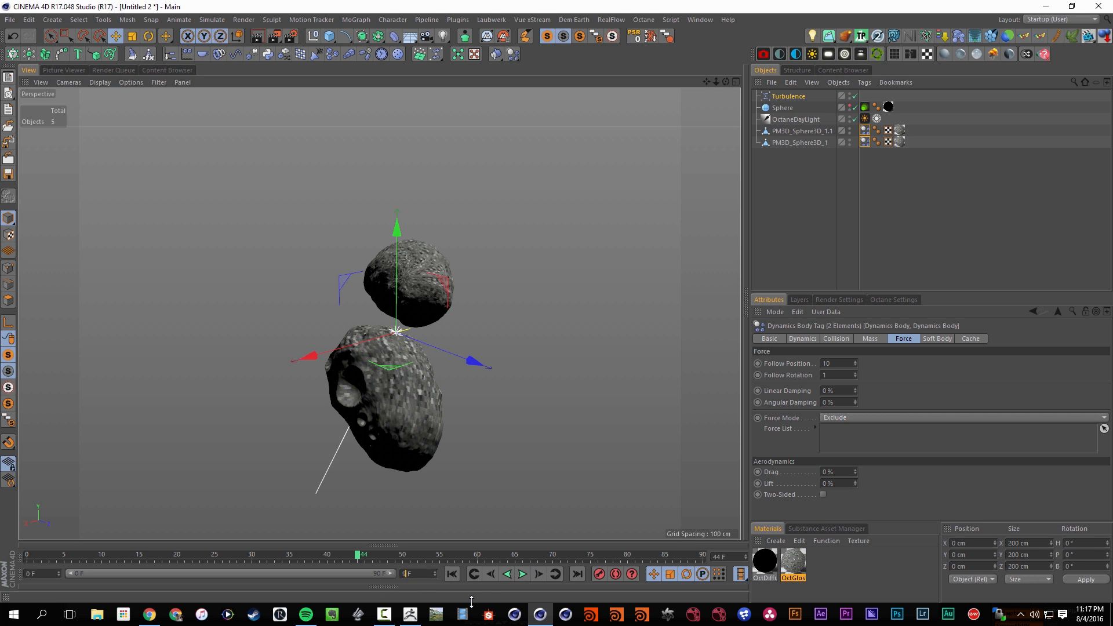
pyautogui.write('300')
pyautogui.press('Return')
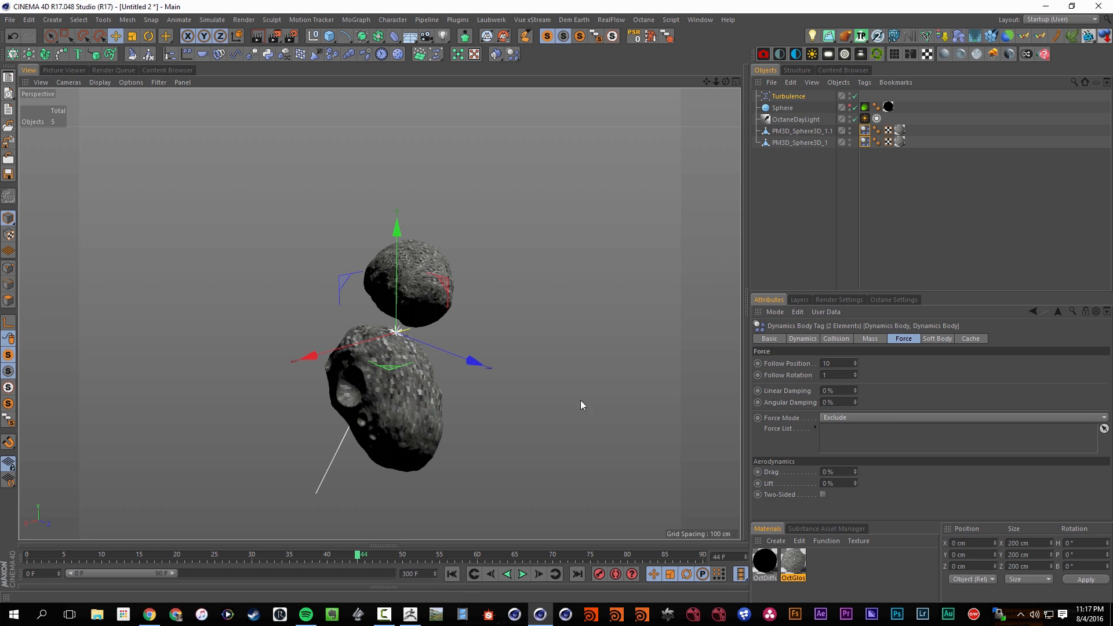
pyautogui.moveTo(171, 573); pyautogui.dragTo(429, 574)
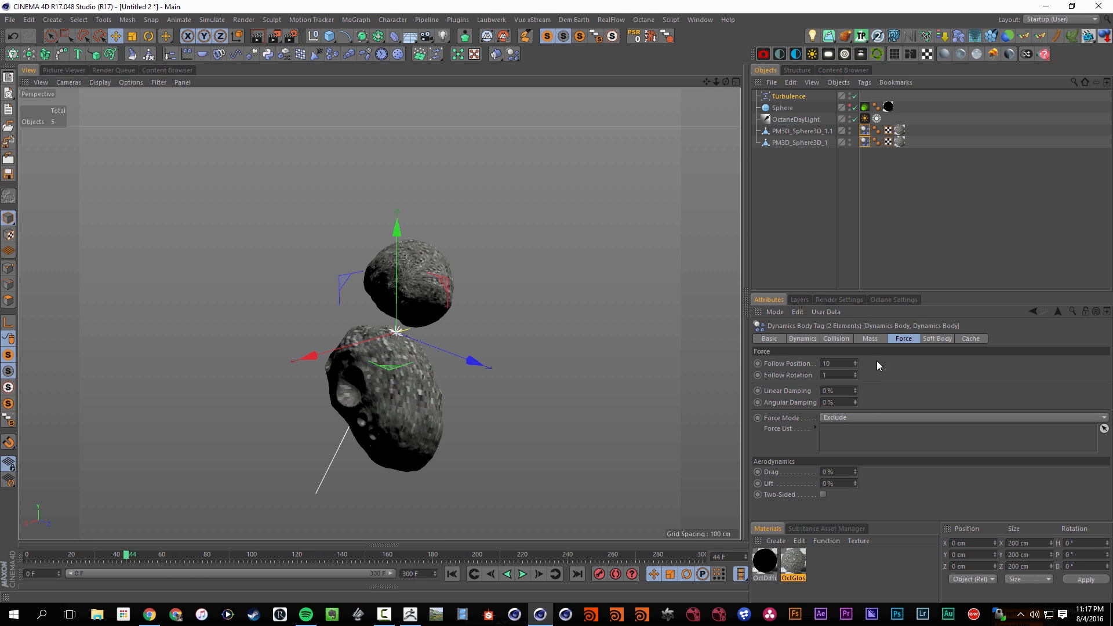
# Set Follow Position and Follow Rotation to 0 on both Dynamics Body tags and replay the simulation
pyautogui.click(847, 365)
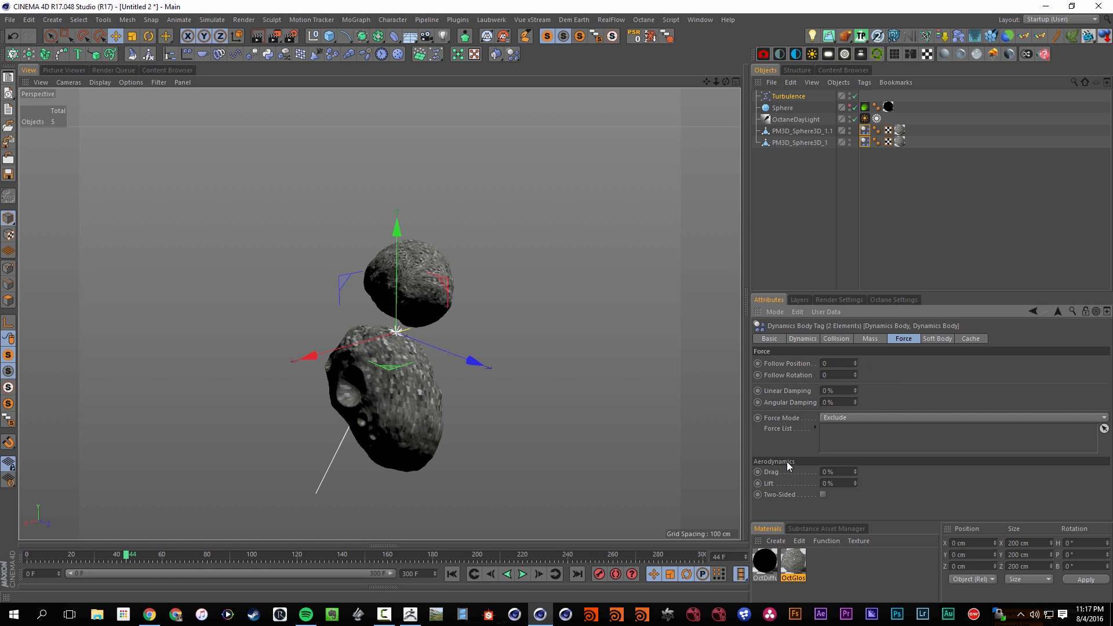
pyautogui.click(523, 574)
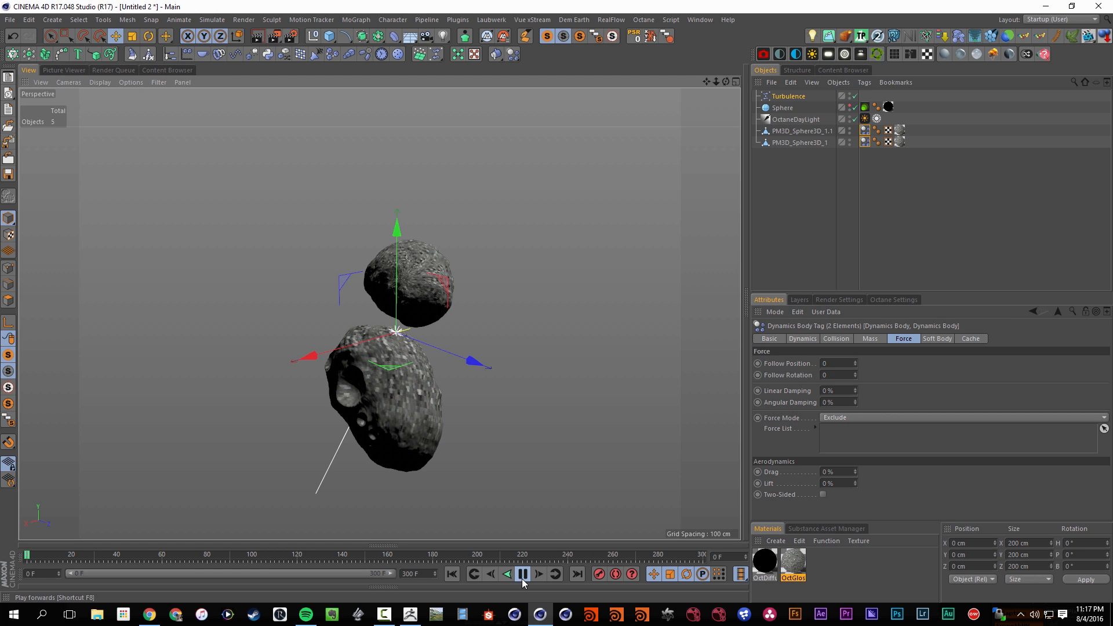
pyautogui.click(522, 574)
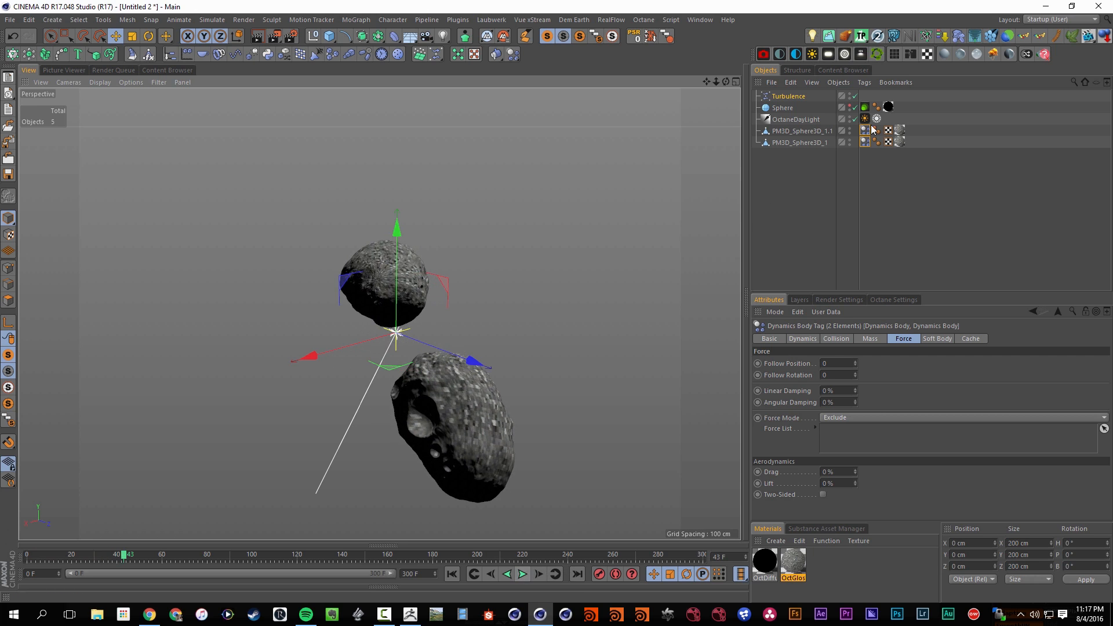
# Delete the Turbulence object and select the Dynamics Body tags of both asteroids
pyautogui.click(779, 97)
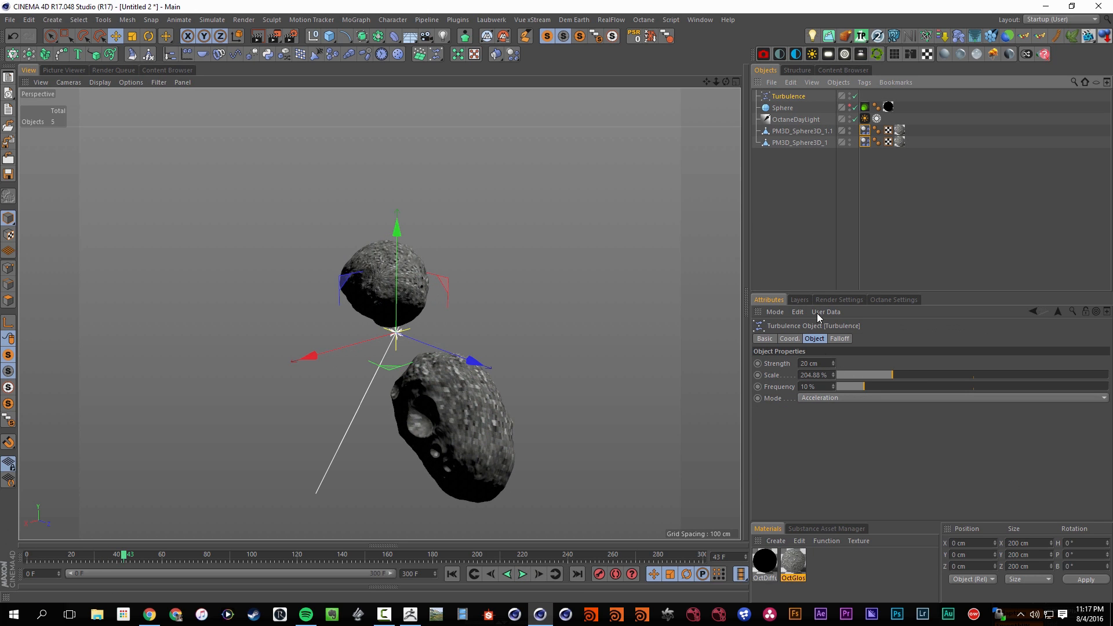
pyautogui.press('Delete')
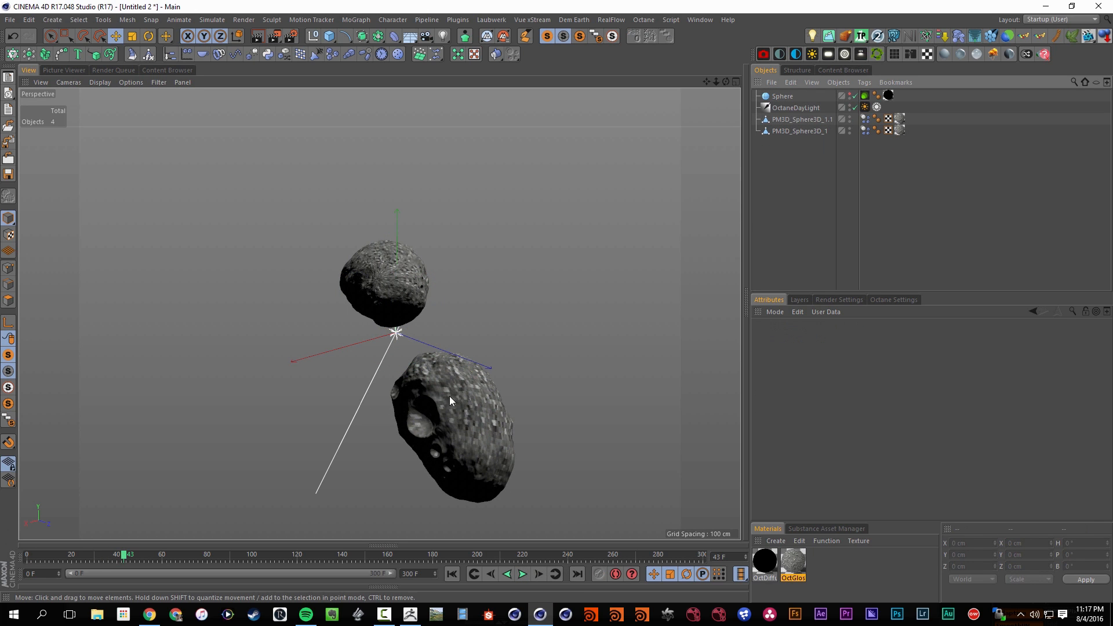
pyautogui.click(387, 296)
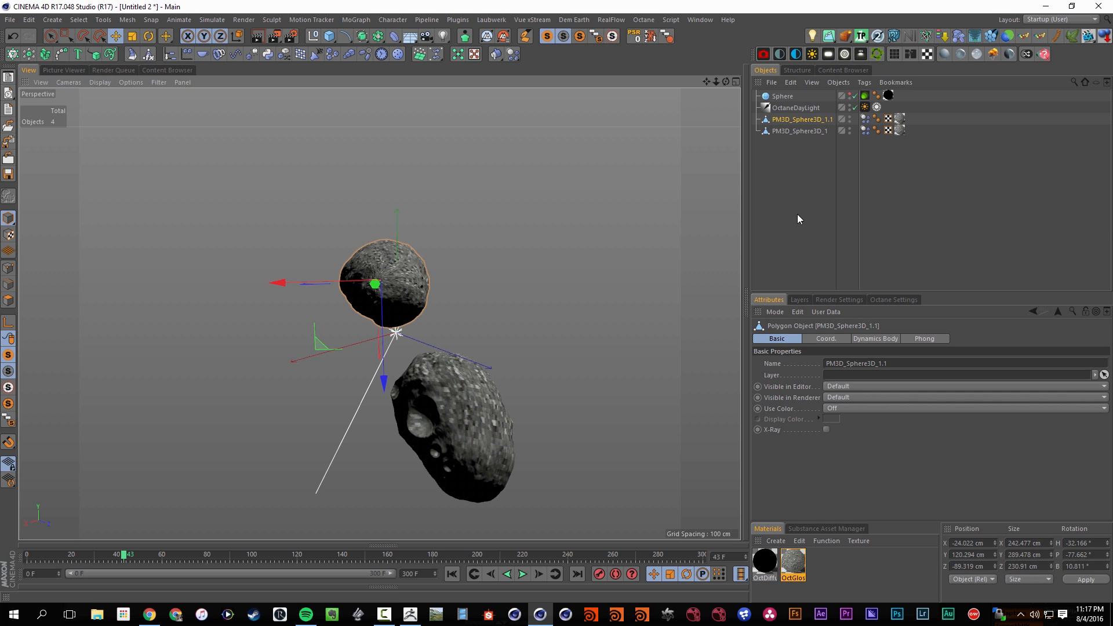
pyautogui.moveTo(868, 145); pyautogui.dragTo(852, 114)
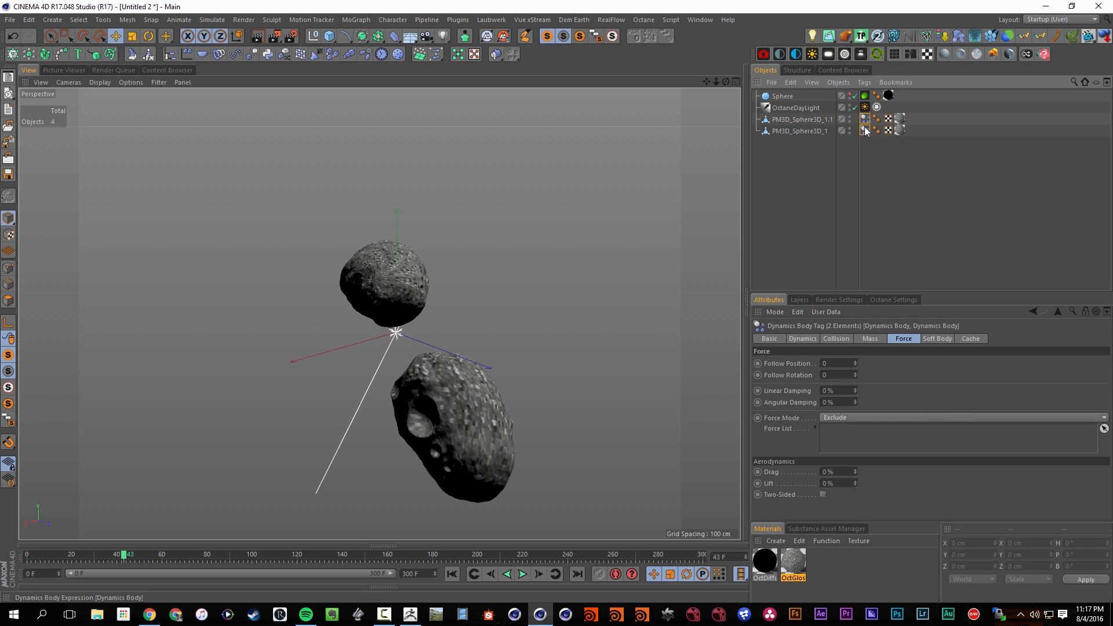
# Delete both asteroids' Dynamics Body tags and raise the upper asteroid to about Y 184 cm
pyautogui.press('Delete')
pyautogui.click(413, 275)
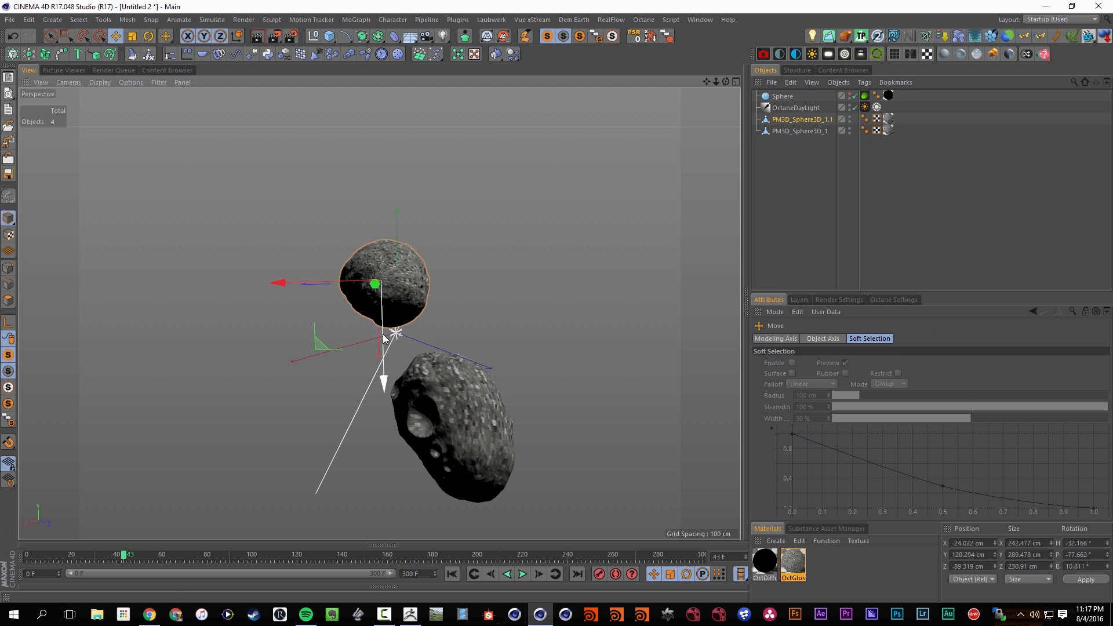
pyautogui.moveTo(385, 384); pyautogui.dragTo(396, 348)
# Add a sphere between the asteroids, scale it to 66.7 %, and give it a Dynamics Body tag
pyautogui.moveTo(329, 36); pyautogui.dragTo(550, 71)
pyautogui.press('t')
pyautogui.moveTo(480, 289); pyautogui.dragTo(414, 353)
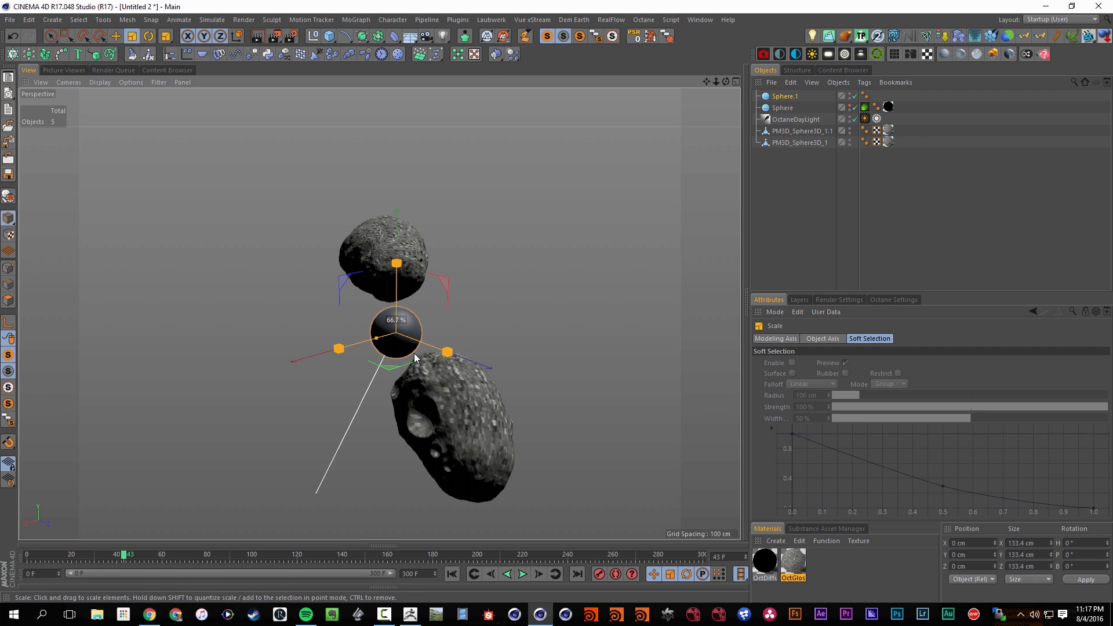
pyautogui.moveTo(513, 54); pyautogui.dragTo(579, 113)
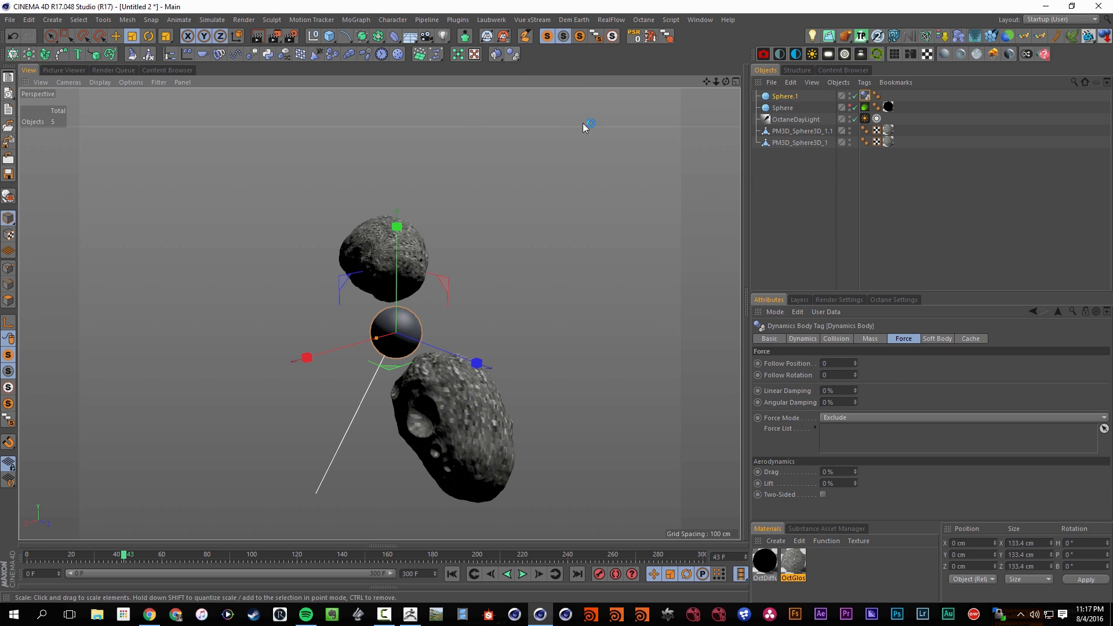
# Add an Attractor with strength 1000 under the new sphere, hide the sphere, and play the simulation
pyautogui.click(789, 97)
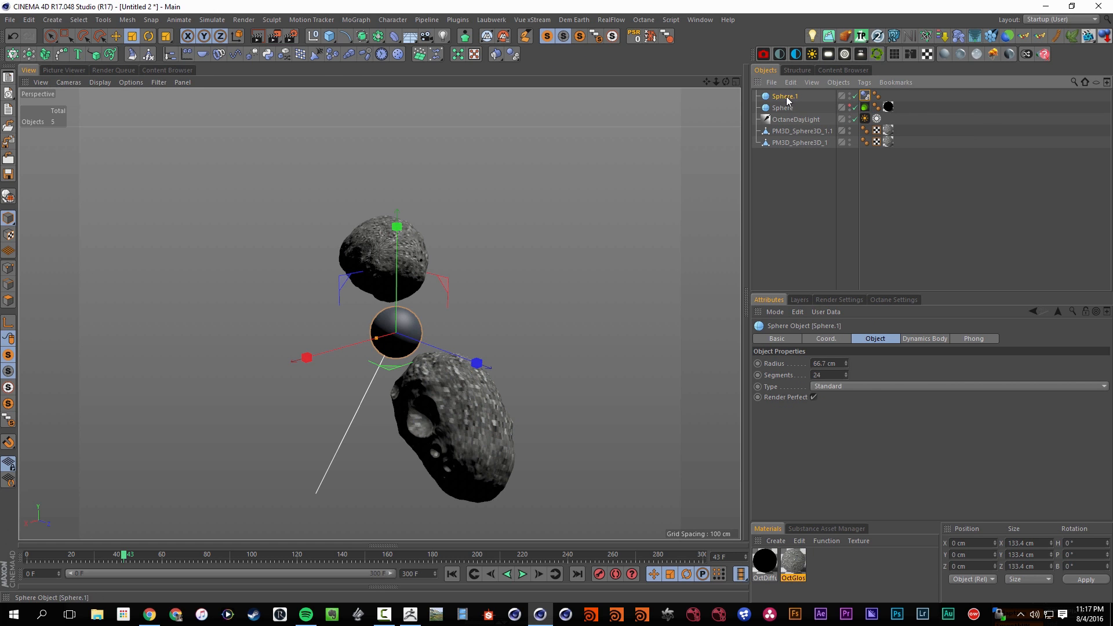
pyautogui.keyDown('shift'); pyautogui.moveTo(440, 53); pyautogui.dragTo(469, 73); pyautogui.keyUp('shift')
pyautogui.click(812, 363)
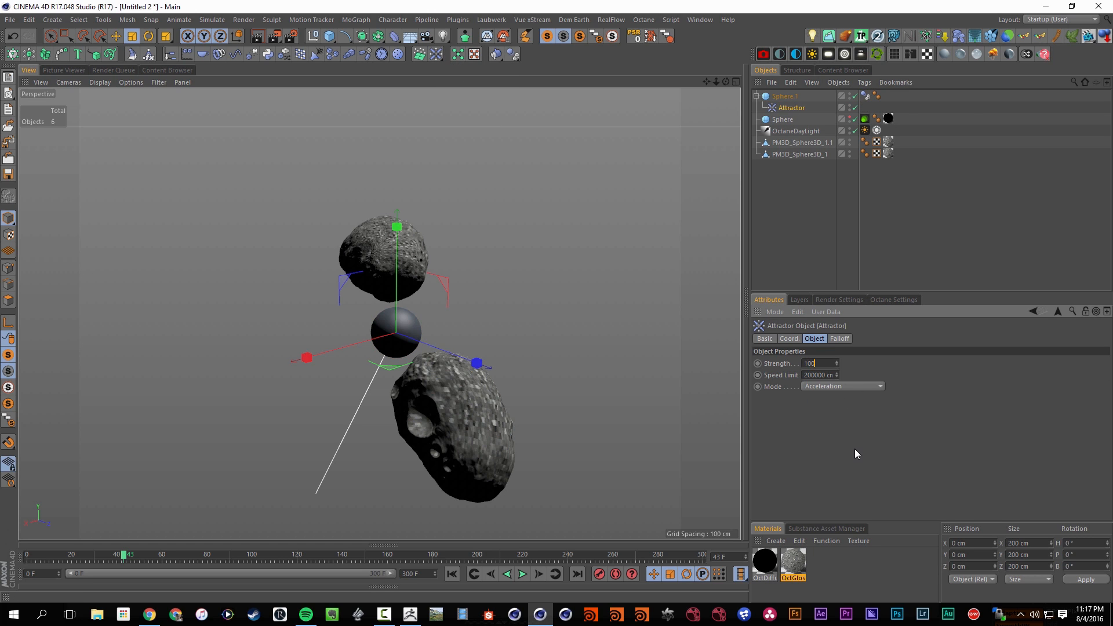
pyautogui.doubleClick(849, 93)
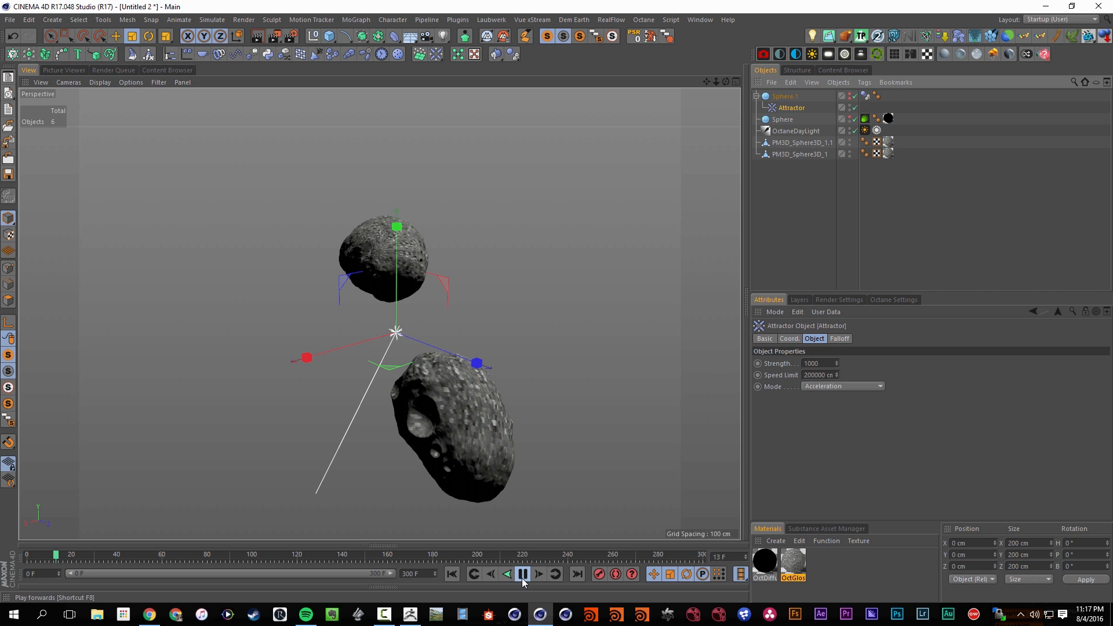
pyautogui.click(523, 580)
# Apply Rigid Body dynamics tags to both asteroids and play the simulation from the start
pyautogui.click(809, 141)
pyautogui.keyDown('shift'); pyautogui.click(798, 155); pyautogui.keyUp('shift')
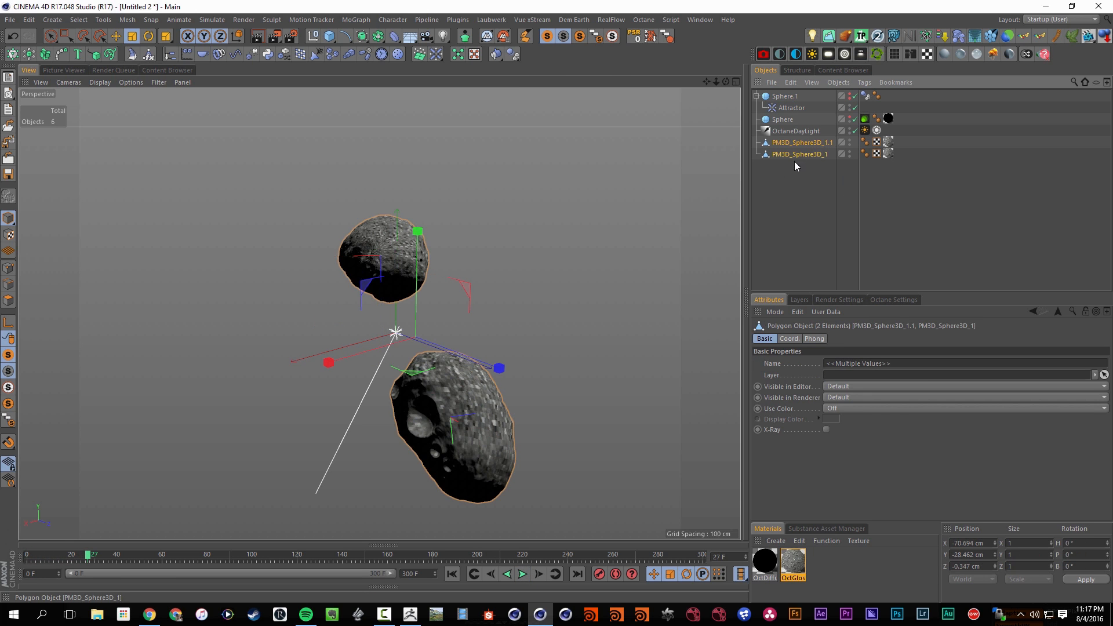
pyautogui.click(515, 55)
pyautogui.click(544, 74)
pyautogui.click(522, 574)
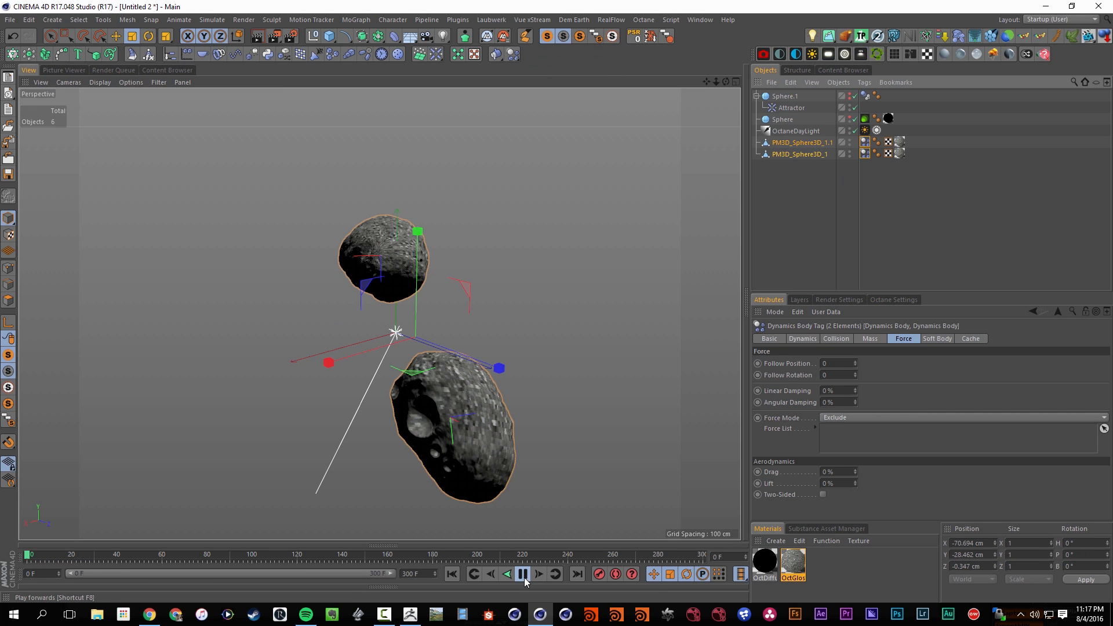
pyautogui.click(522, 574)
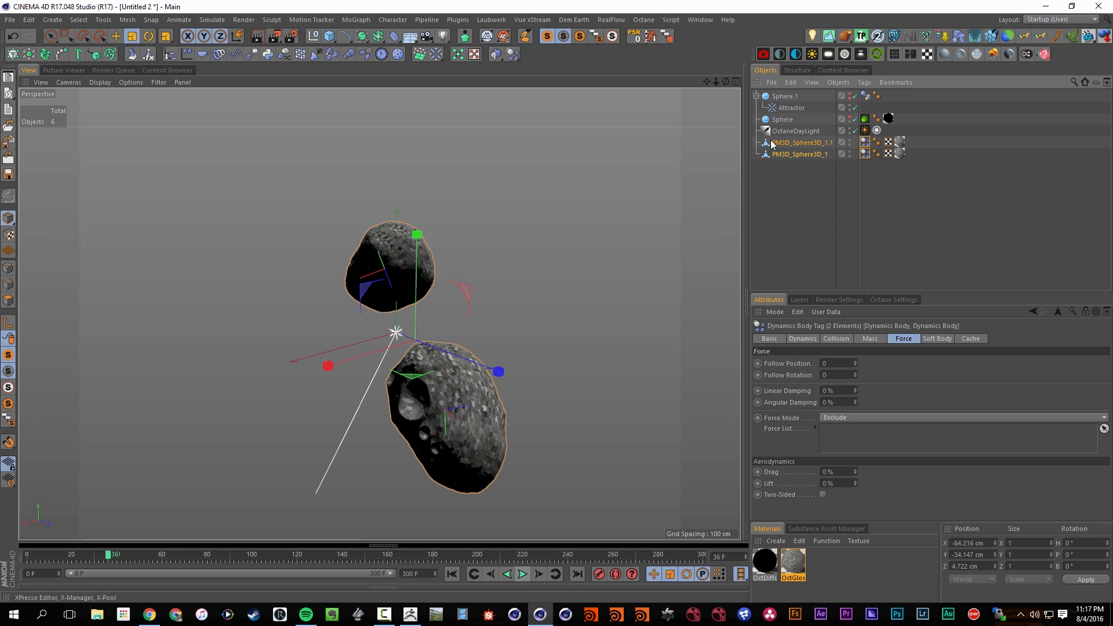
# Scale the Attractor's parent sphere down to about 87 cm across and replay the simulation
pyautogui.click(786, 100)
pyautogui.moveTo(537, 278); pyautogui.dragTo(421, 353)
pyautogui.click(522, 575)
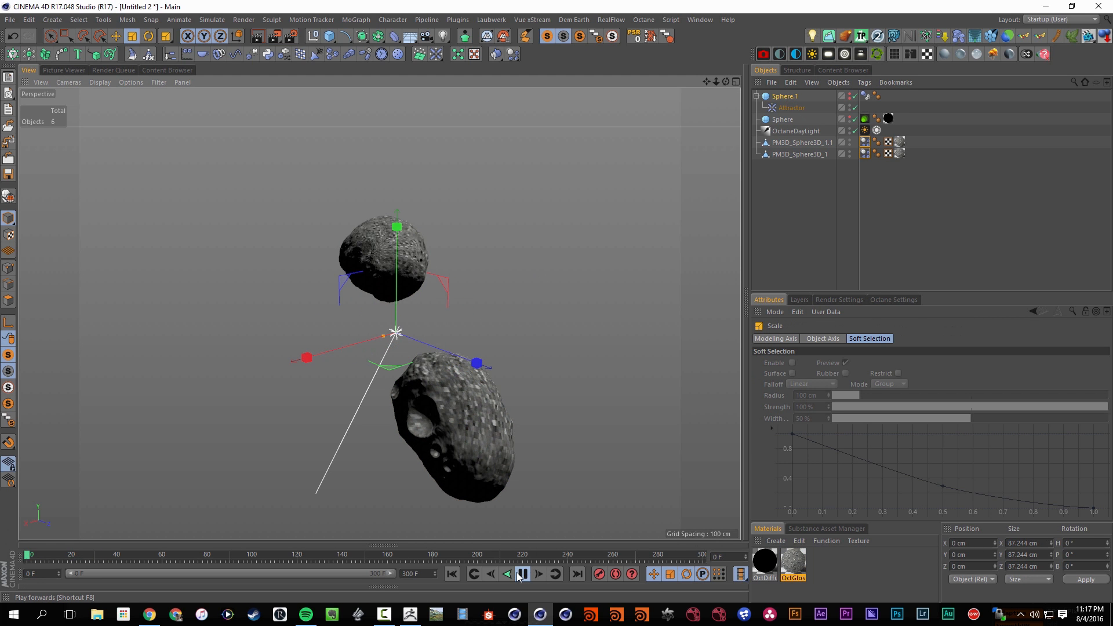
pyautogui.click(522, 575)
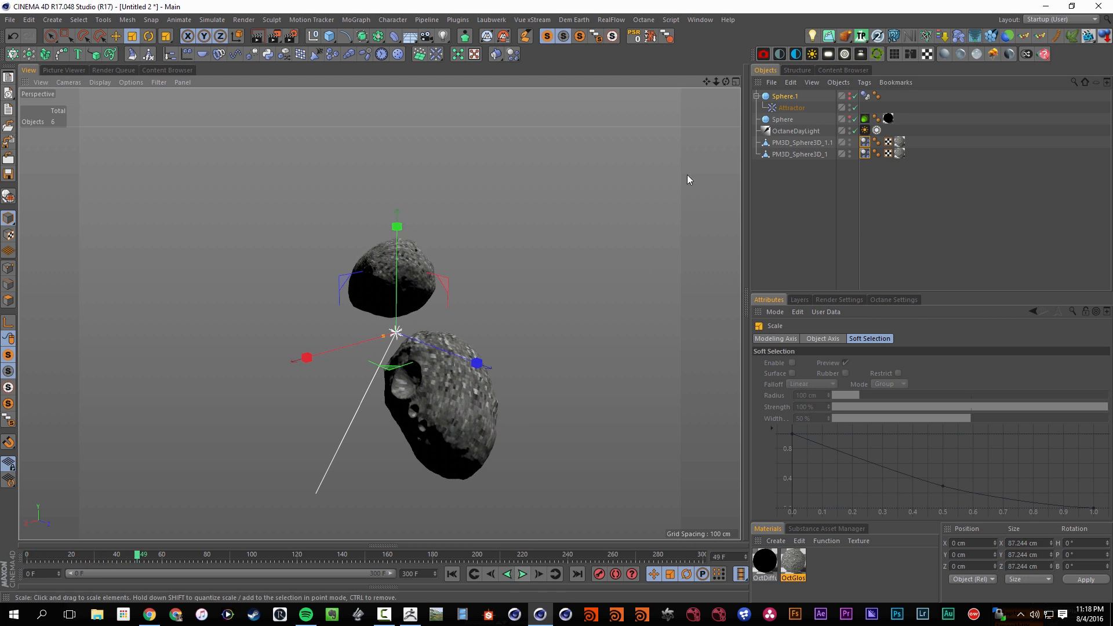
# Shrink the Attractor's parent sphere to about 17 cm across, keep it hidden, and replay the simulation from the start
pyautogui.click(825, 94)
pyautogui.moveTo(588, 254); pyautogui.dragTo(315, 408)
pyautogui.keyDown('alt'); pyautogui.click(850, 97); pyautogui.keyUp('alt')
pyautogui.keyDown('alt'); pyautogui.click(850, 96); pyautogui.keyUp('alt')
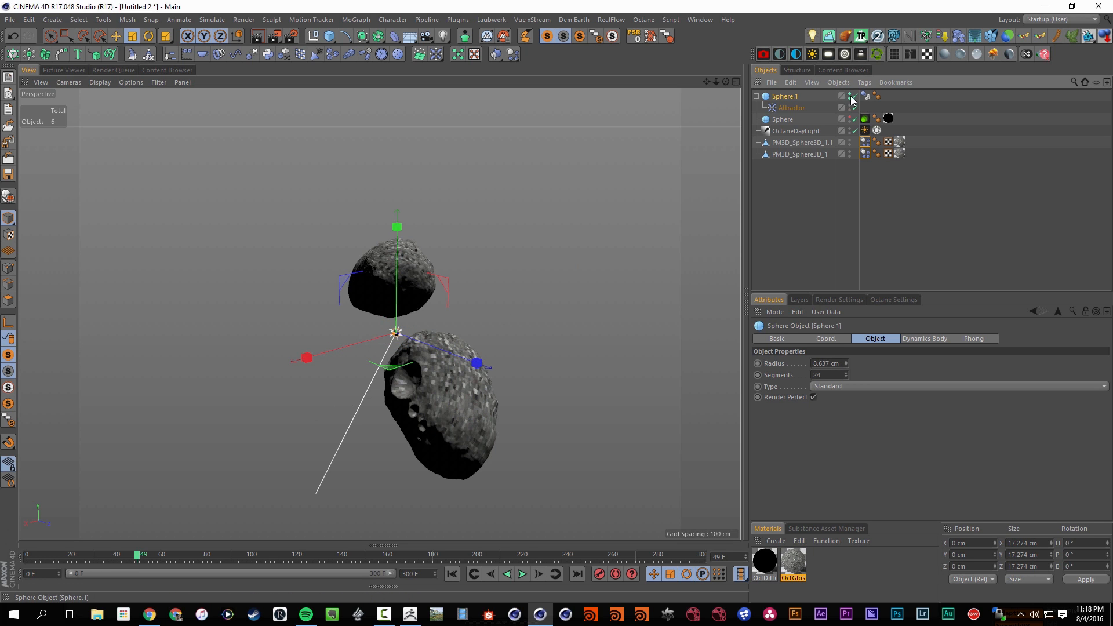
pyautogui.click(814, 207)
pyautogui.hotkey('shift', 'f')
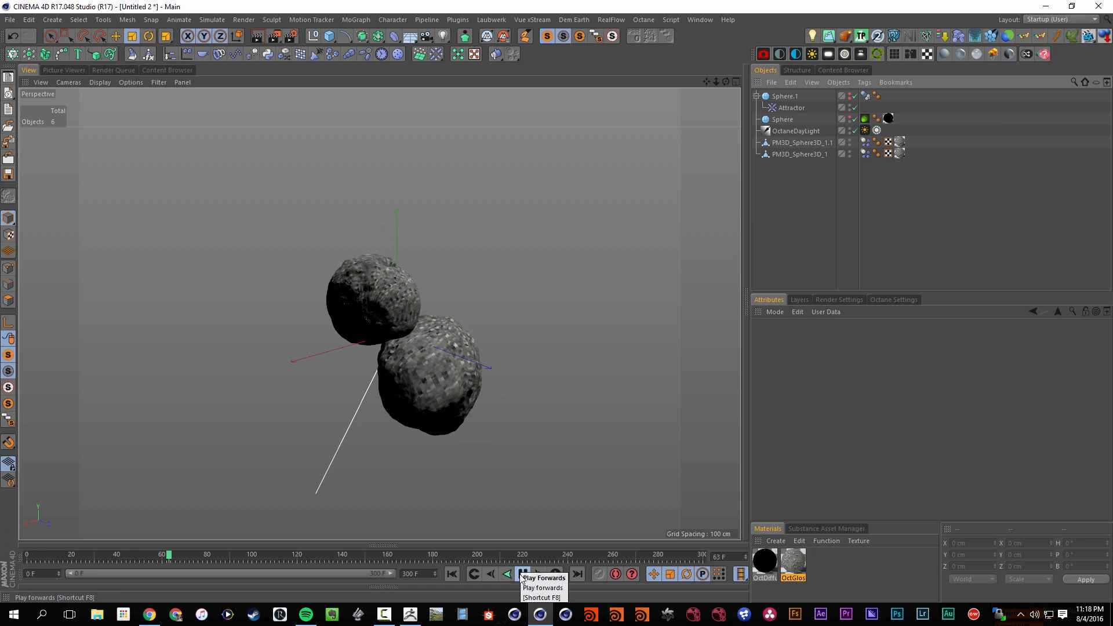
pyautogui.click(523, 574)
# Try replaying the simulation from the start with the Attractor's parent sphere disabled
pyautogui.click(791, 108)
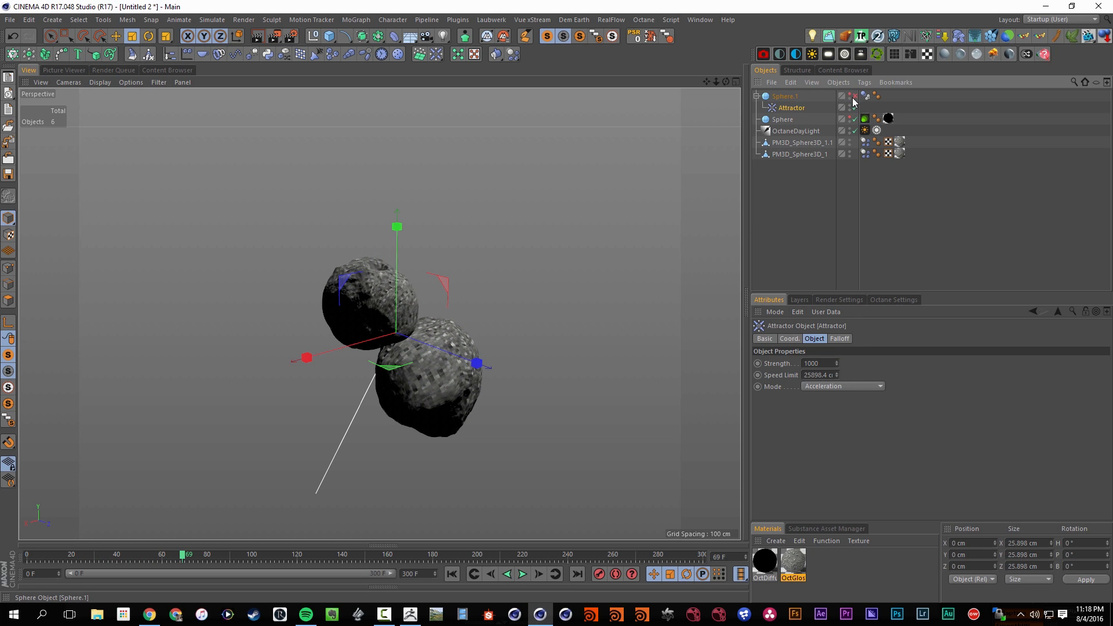
pyautogui.hotkey('shift', 'f')
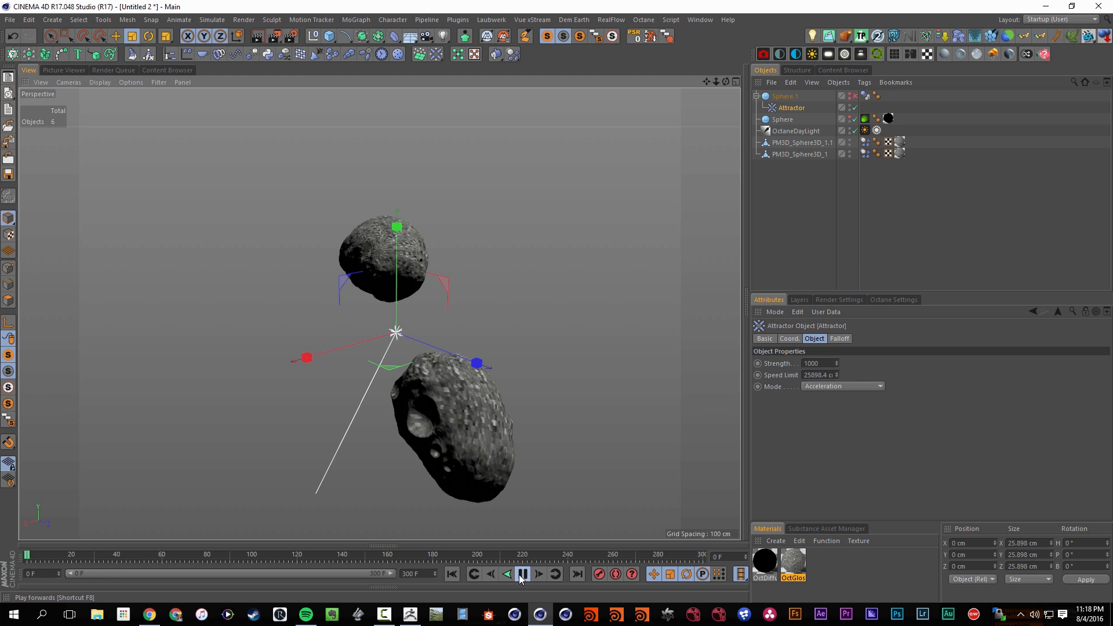
pyautogui.click(522, 574)
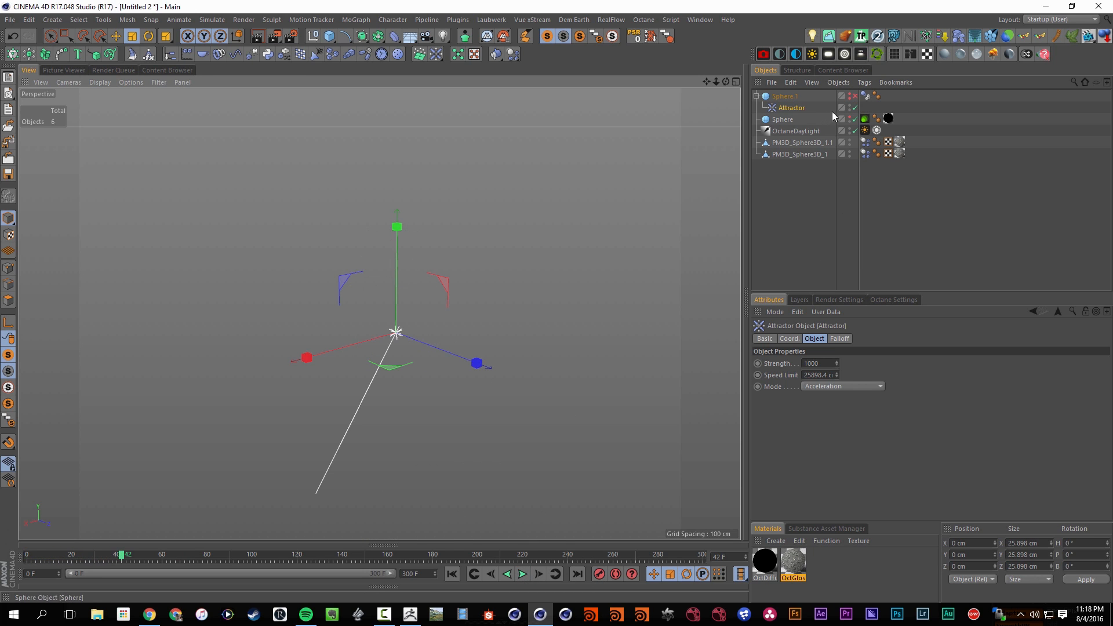
pyautogui.click(856, 97)
pyautogui.hotkey('shift', 'f')
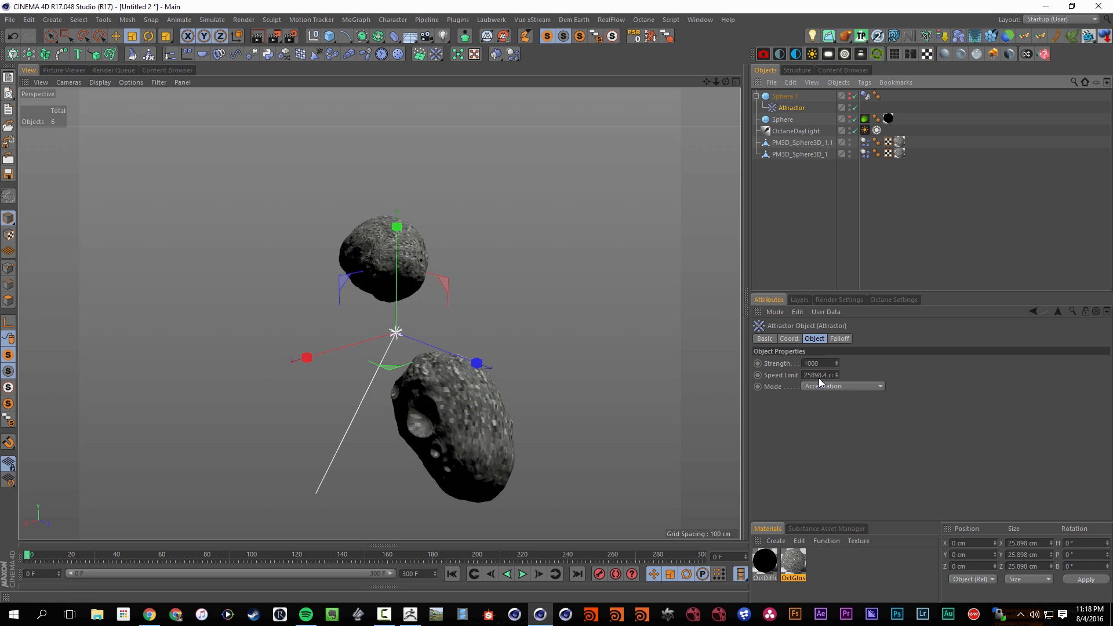
# Set the Attractor's strength to 250 and play the simulation
pyautogui.moveTo(820, 365); pyautogui.dragTo(780, 375)
pyautogui.press('Return')
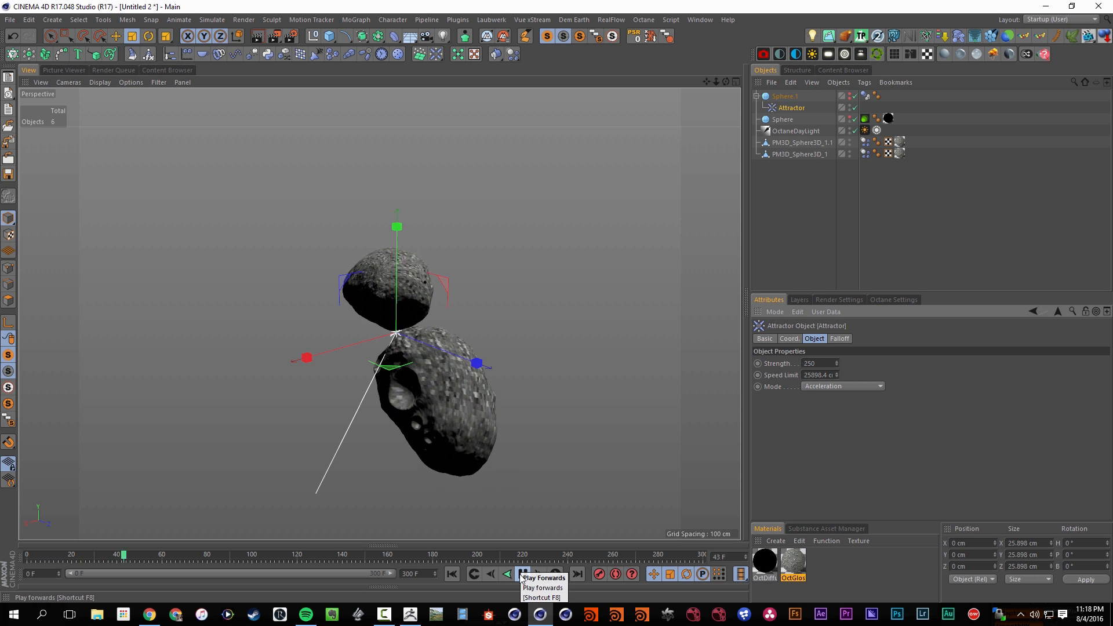
pyautogui.click(523, 575)
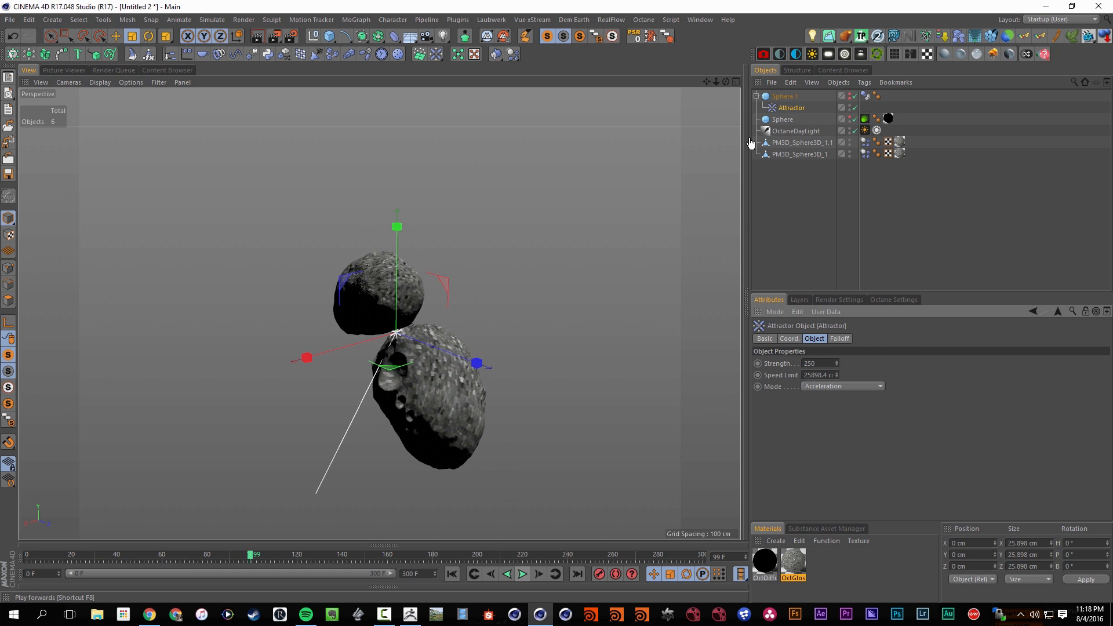
# Add an Octane camera, look through it, and frame the two asteroids up close from a low angle
pyautogui.click(795, 53)
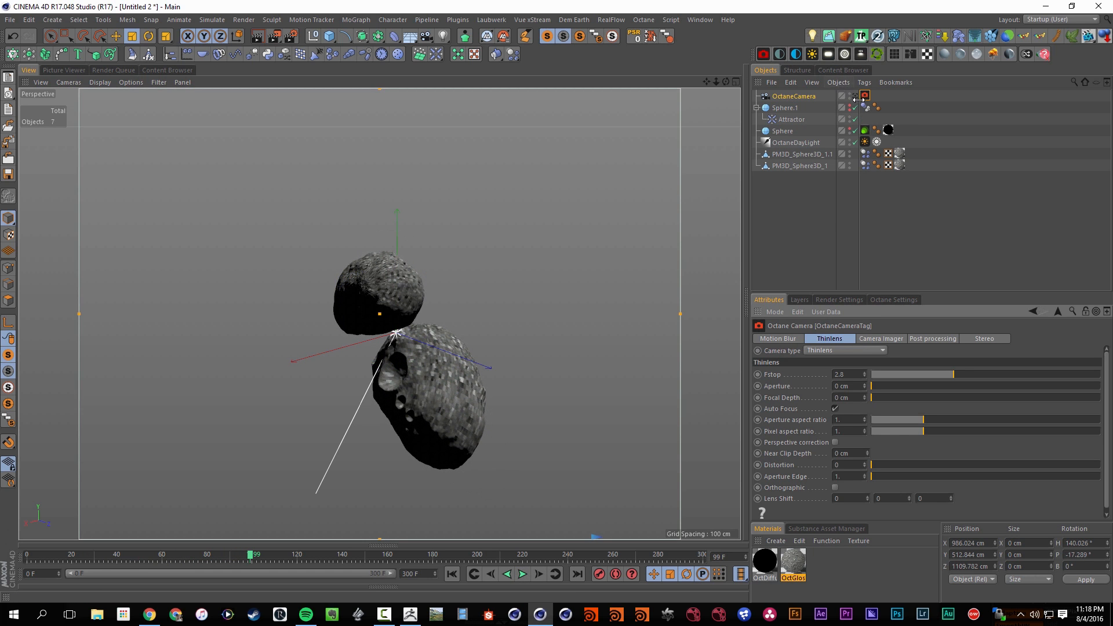
pyautogui.scroll(3, 521, 296)
pyautogui.keyDown('alt'); pyautogui.moveTo(503, 281); pyautogui.dragTo(571, 264, button='right'); pyautogui.keyUp('alt')
pyautogui.keyDown('alt'); pyautogui.moveTo(429, 323); pyautogui.dragTo(506, 235); pyautogui.keyUp('alt')
pyautogui.keyDown('alt'); pyautogui.moveTo(505, 235); pyautogui.dragTo(467, 294, button='right'); pyautogui.keyUp('alt')
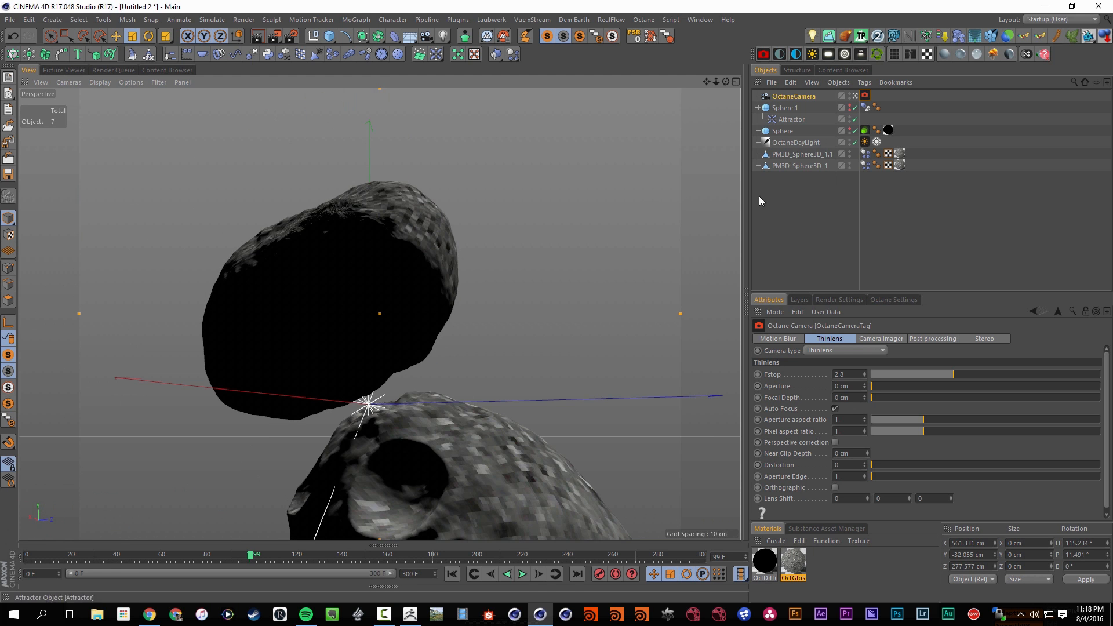
# Replay the asteroid collision from the start through the Octane camera
pyautogui.click(521, 575)
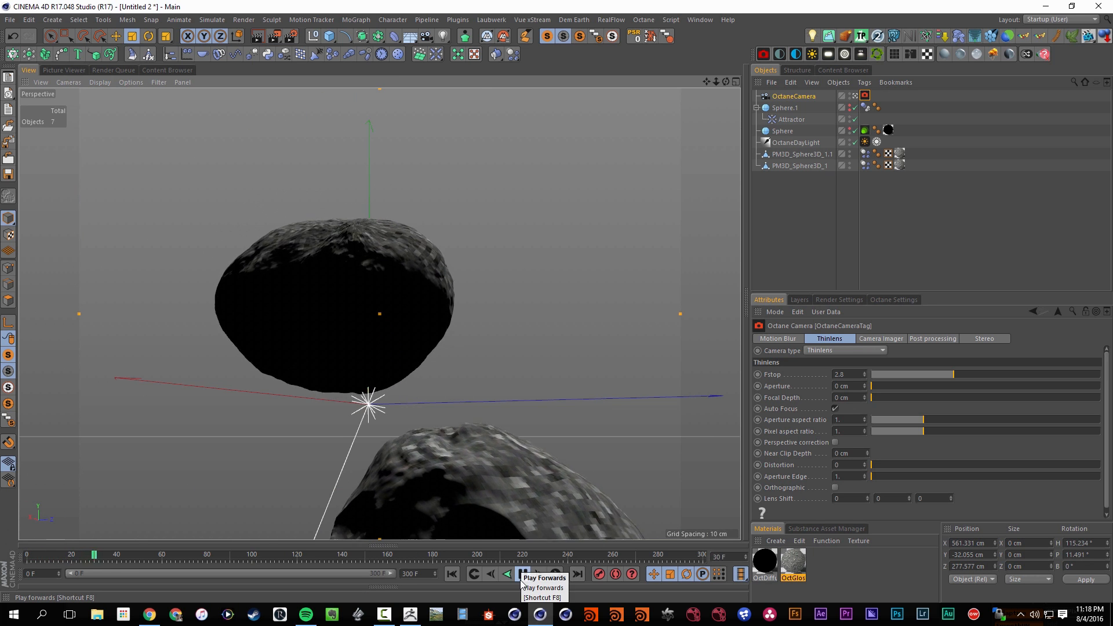
pyautogui.click(521, 575)
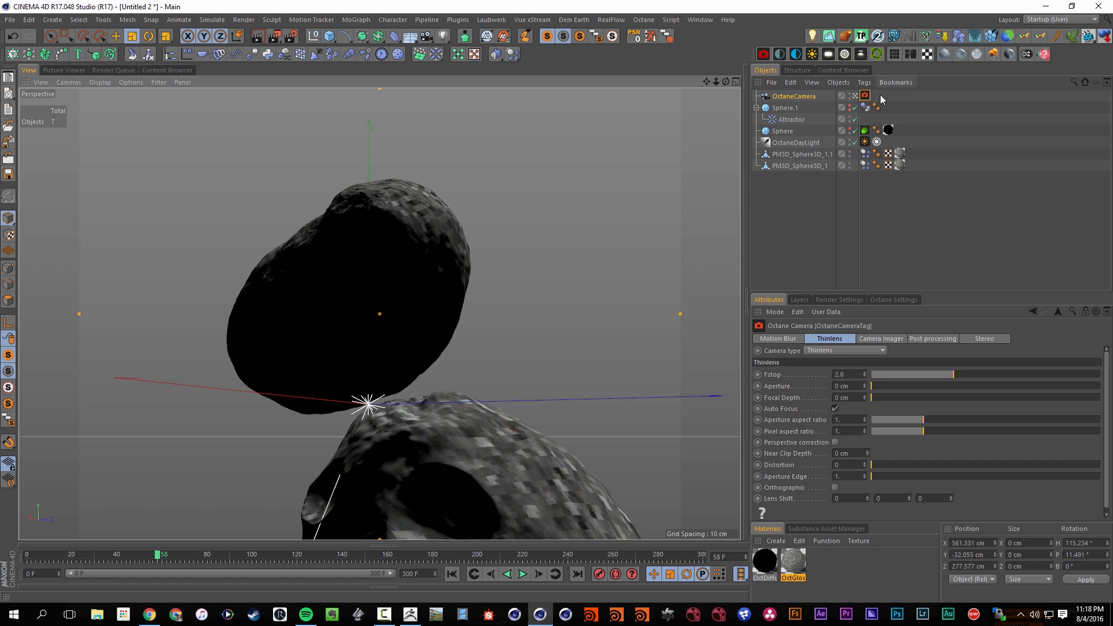
pyautogui.click(522, 575)
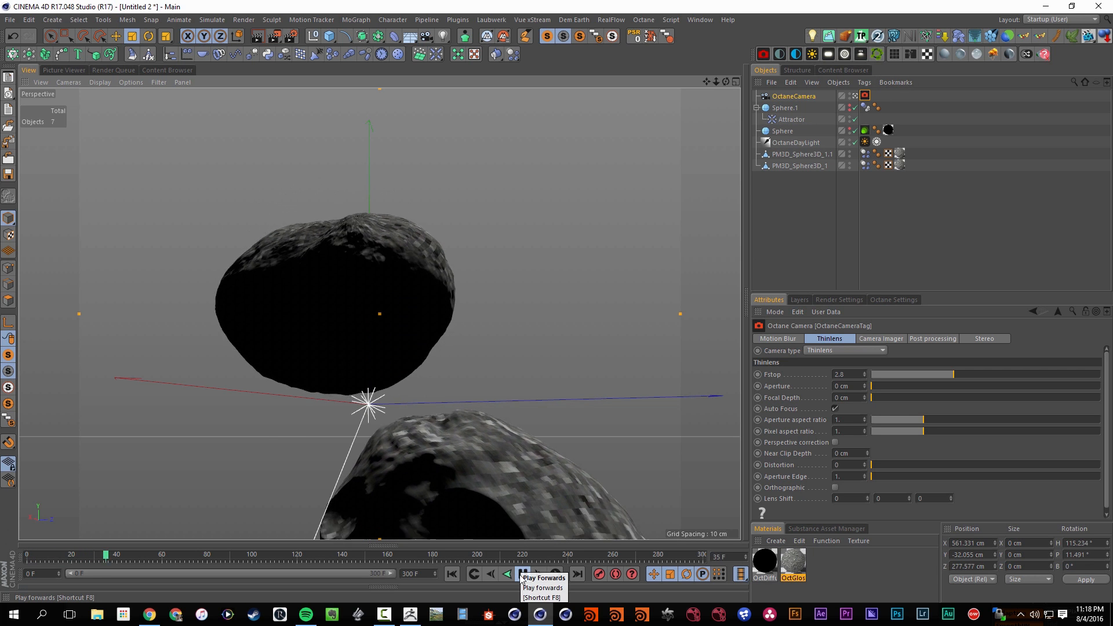
pyautogui.click(522, 576)
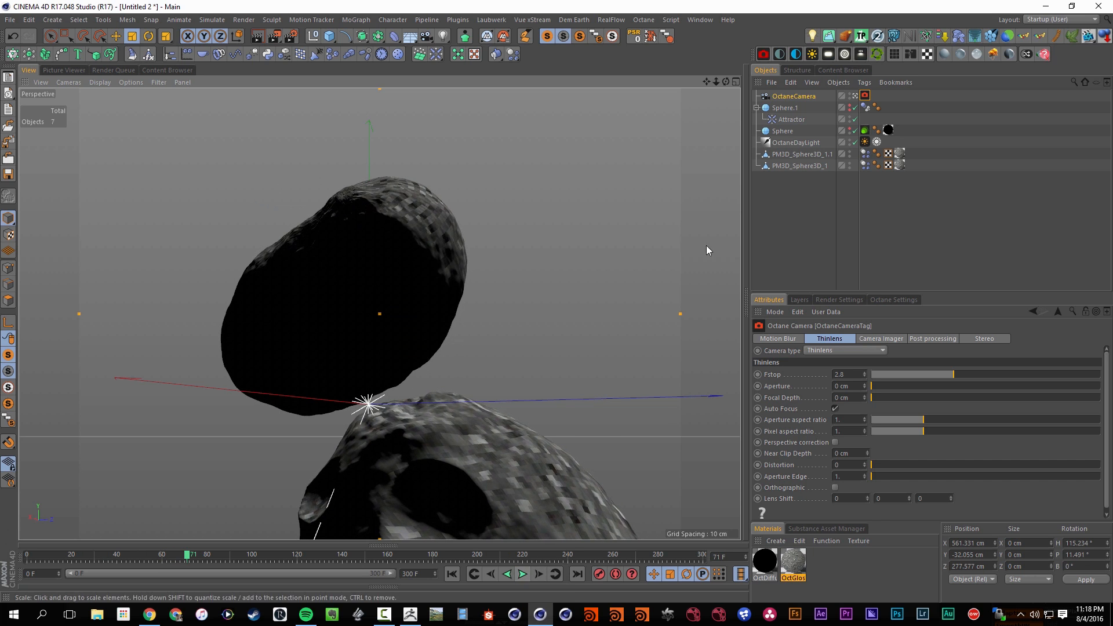
# Show the Octane Live Viewer beside the viewport and reframe the camera on both asteroids
pyautogui.click(747, 211)
pyautogui.keyDown('alt'); pyautogui.moveTo(342, 360); pyautogui.dragTo(227, 262); pyautogui.keyUp('alt')
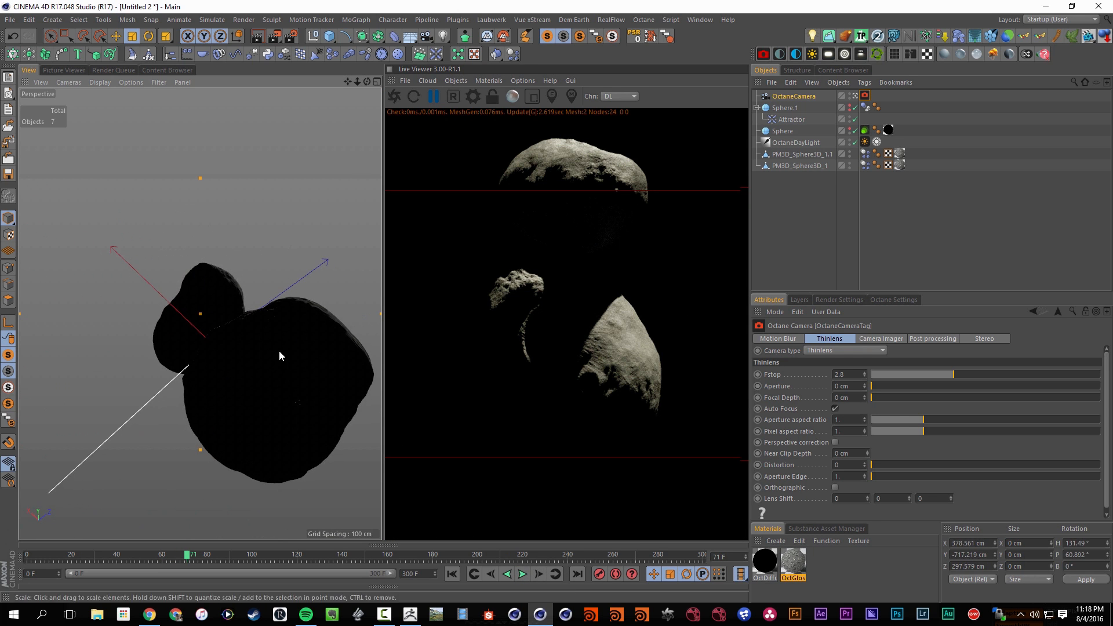
pyautogui.keyDown('alt'); pyautogui.moveTo(279, 351); pyautogui.dragTo(249, 302); pyautogui.keyUp('alt')
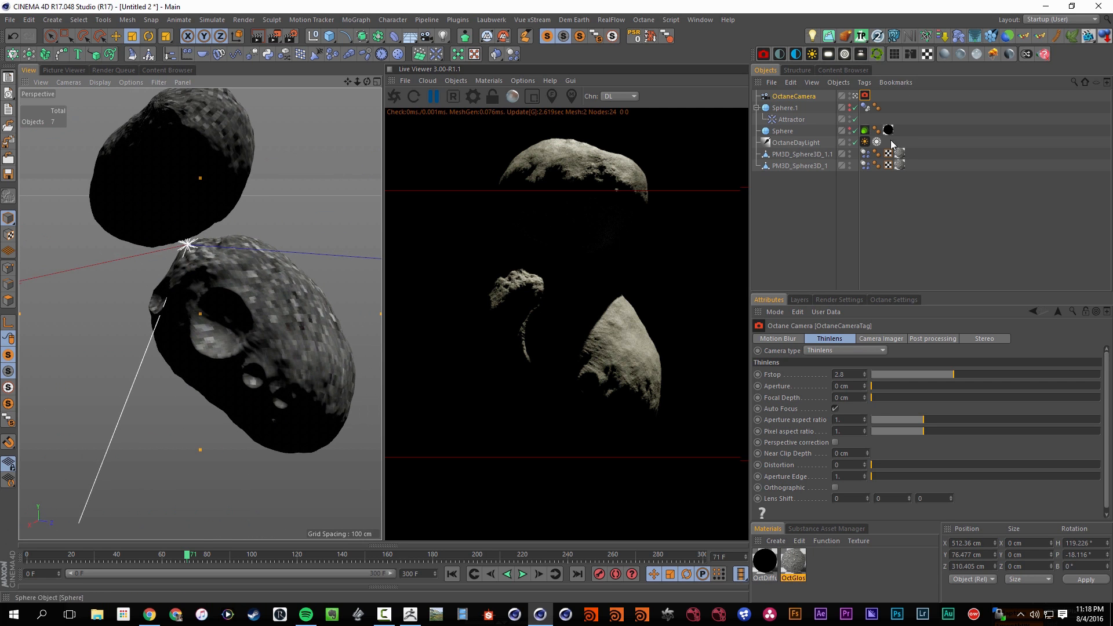
# Move the upper asteroid sideways to about X -122 cm at frame 0 and replay the collision
pyautogui.hotkey('shift', 'f')
pyautogui.click(805, 157)
pyautogui.press('e')
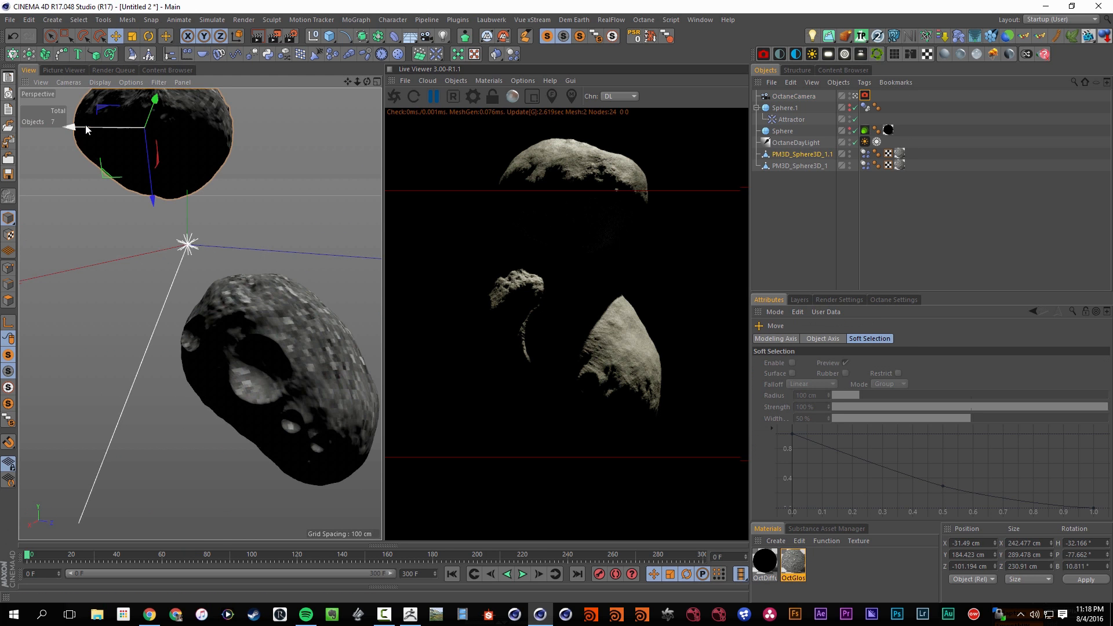
pyautogui.moveTo(86, 129); pyautogui.dragTo(157, 129)
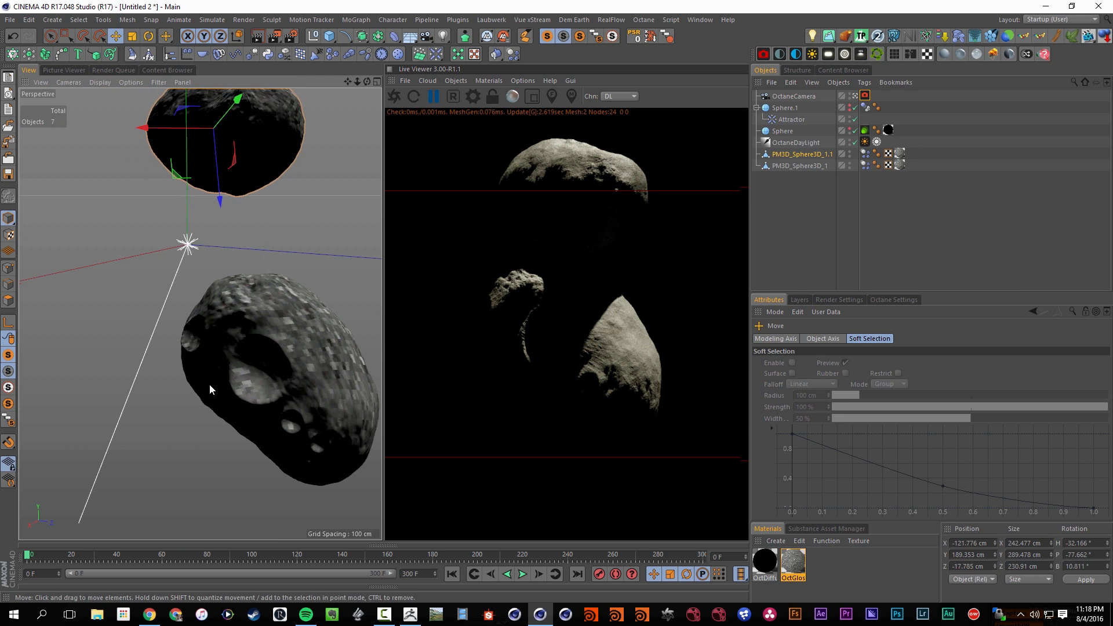
pyautogui.click(524, 578)
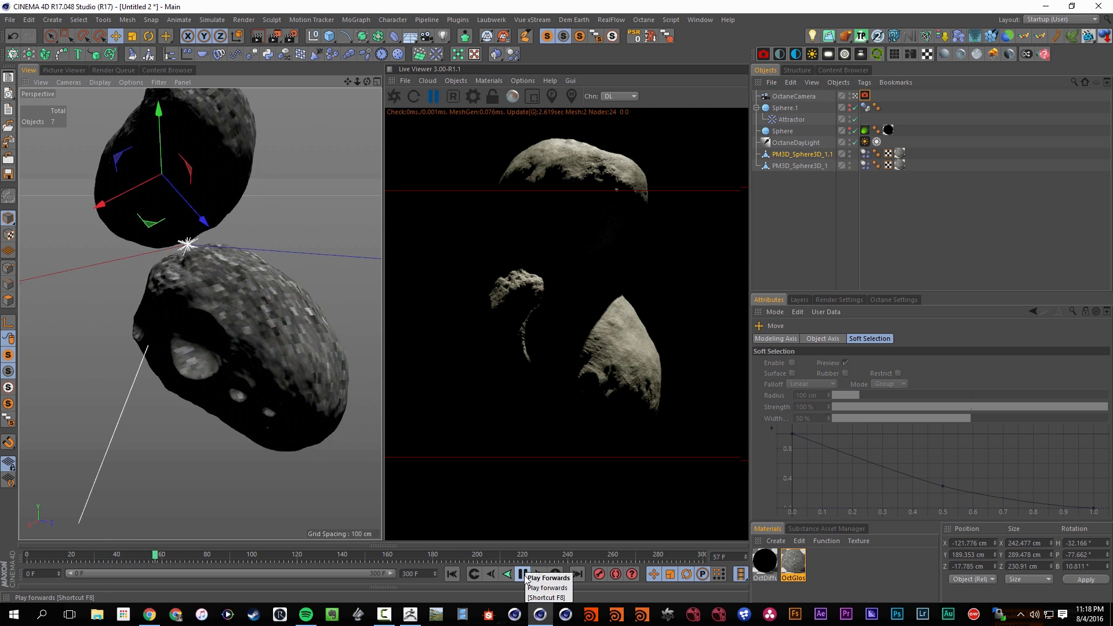
pyautogui.click(525, 577)
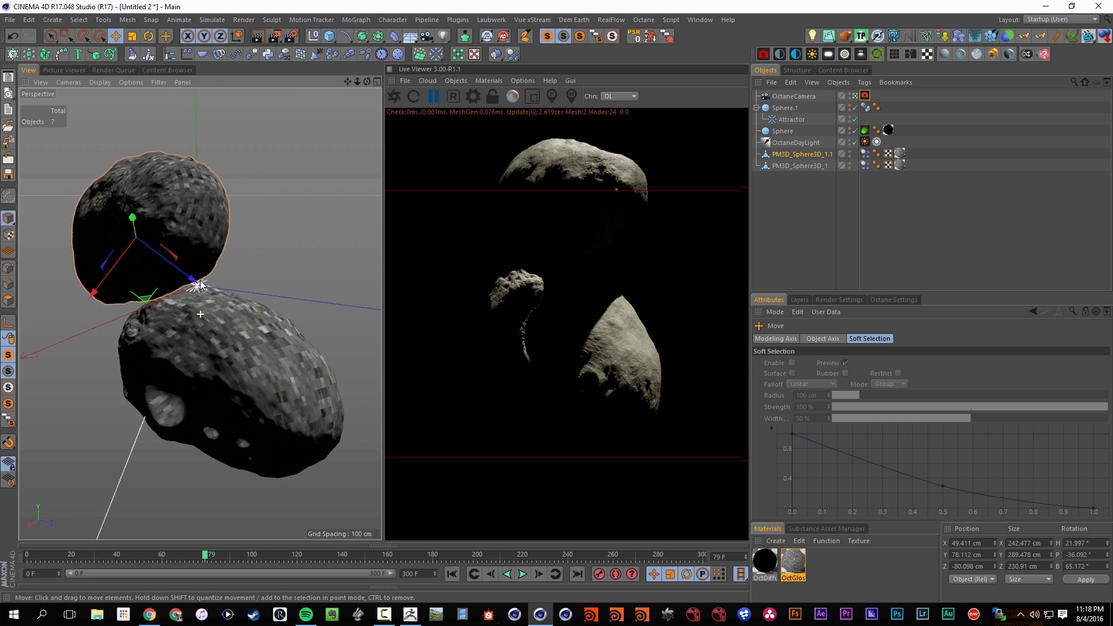
# Rotate the upper asteroid at frame 0 to about H -77°, P -210°, B -37° and replay the collision
pyautogui.hotkey('shift', 'f')
pyautogui.press('r')
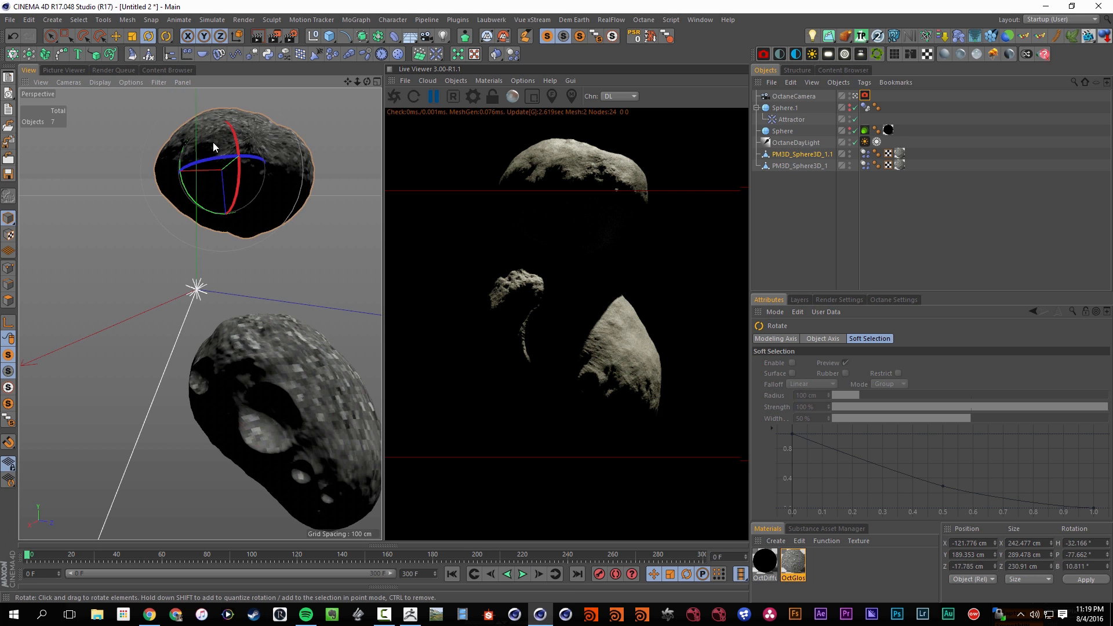
pyautogui.moveTo(214, 147)
pyautogui.mouseDown()
pyautogui.moveTo(227, 191)
pyautogui.moveTo(221, 154)
pyautogui.moveTo(197, 160)
pyautogui.mouseUp()
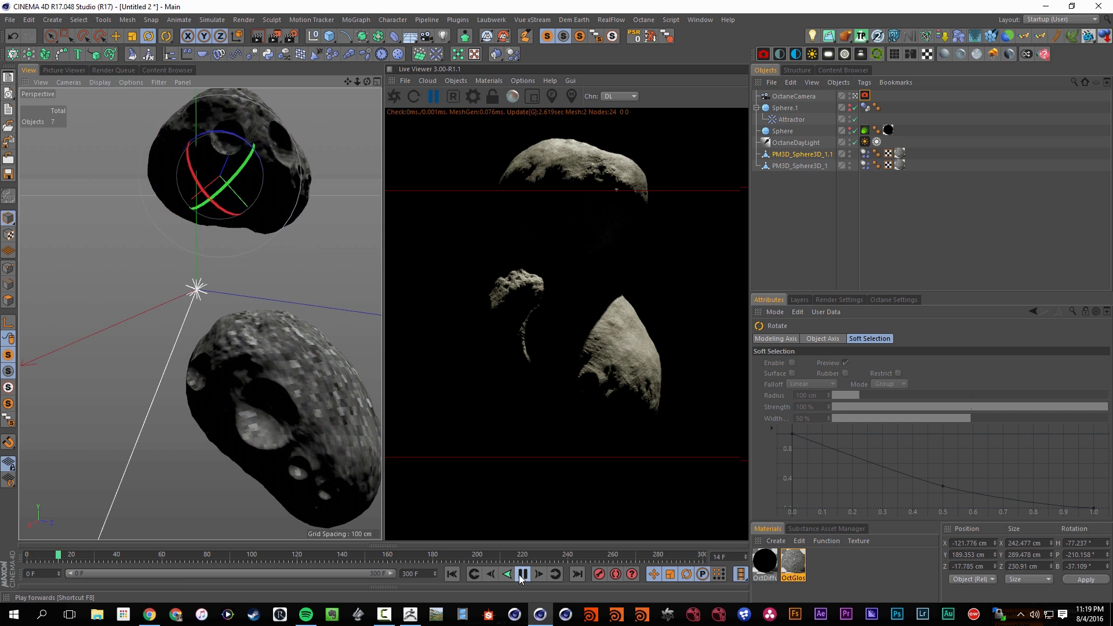
pyautogui.click(521, 574)
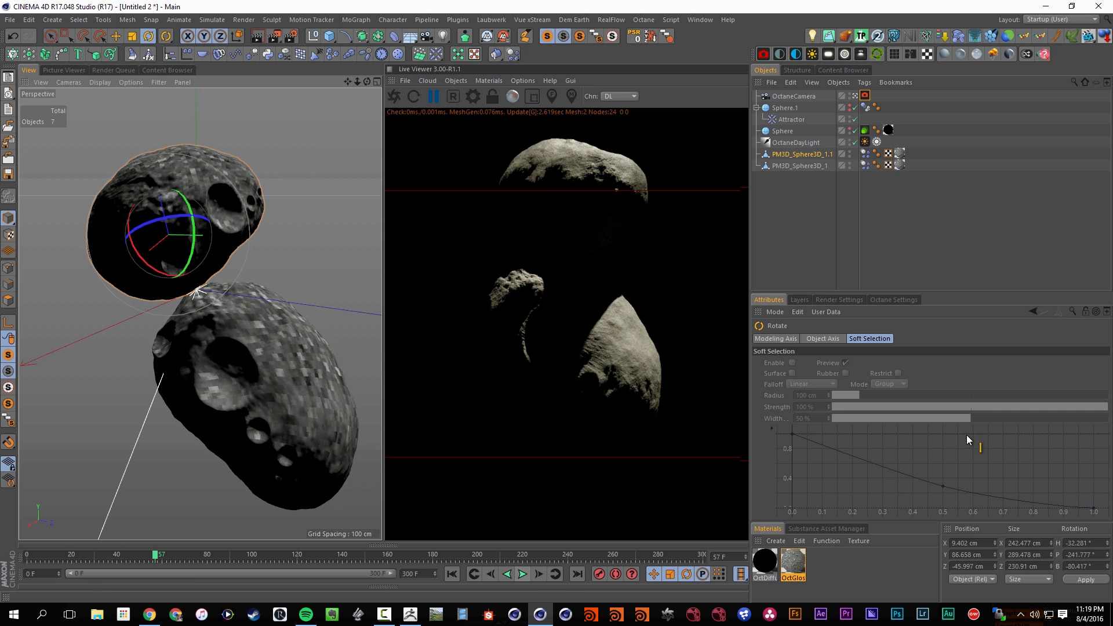
# Set the project's dynamics Time Scale to 10 % and replay the simulation
pyautogui.hotkey('ctrl', 'd')
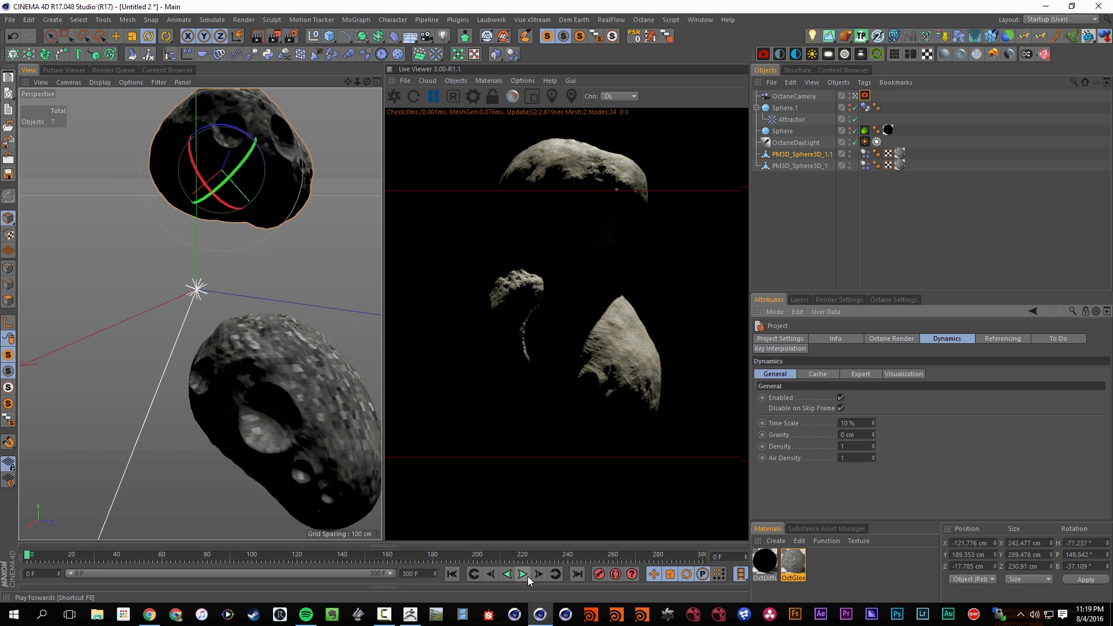
pyautogui.click(527, 575)
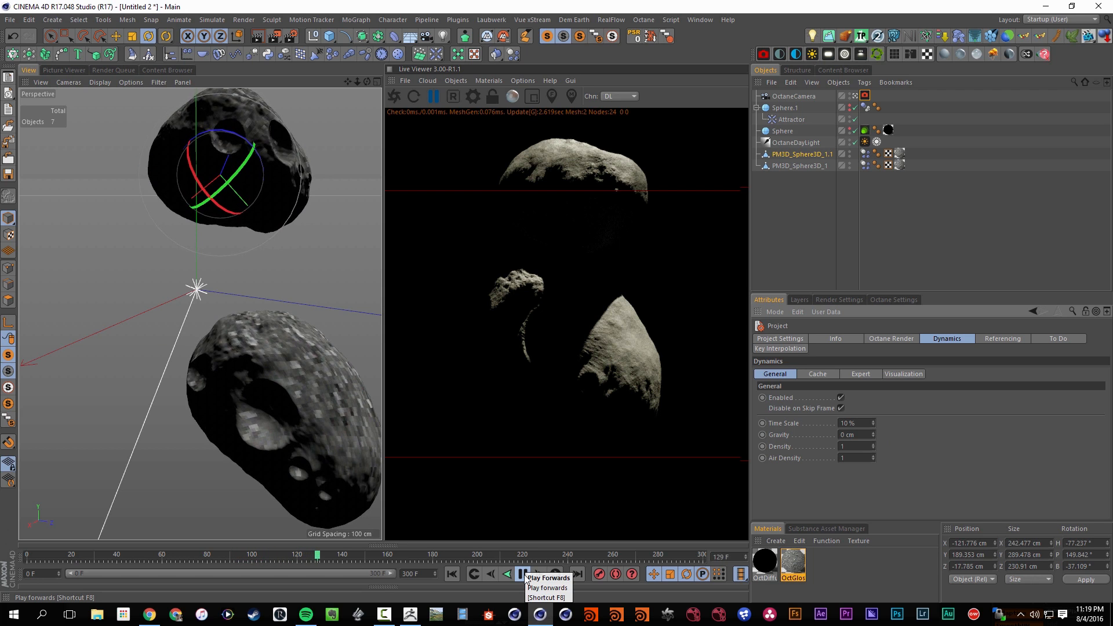
pyautogui.click(523, 576)
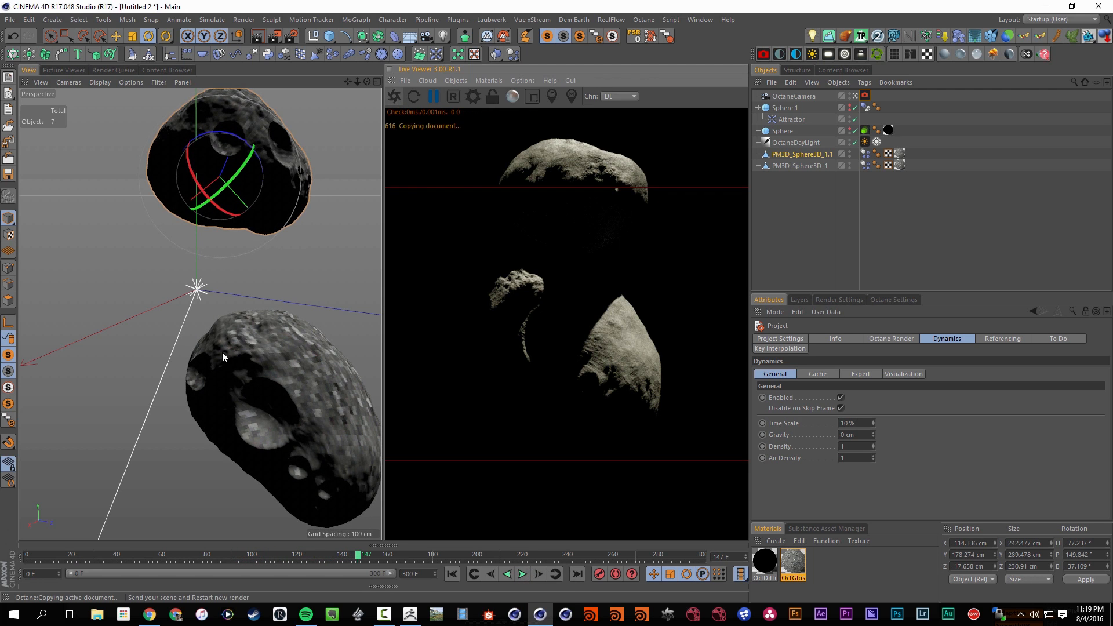
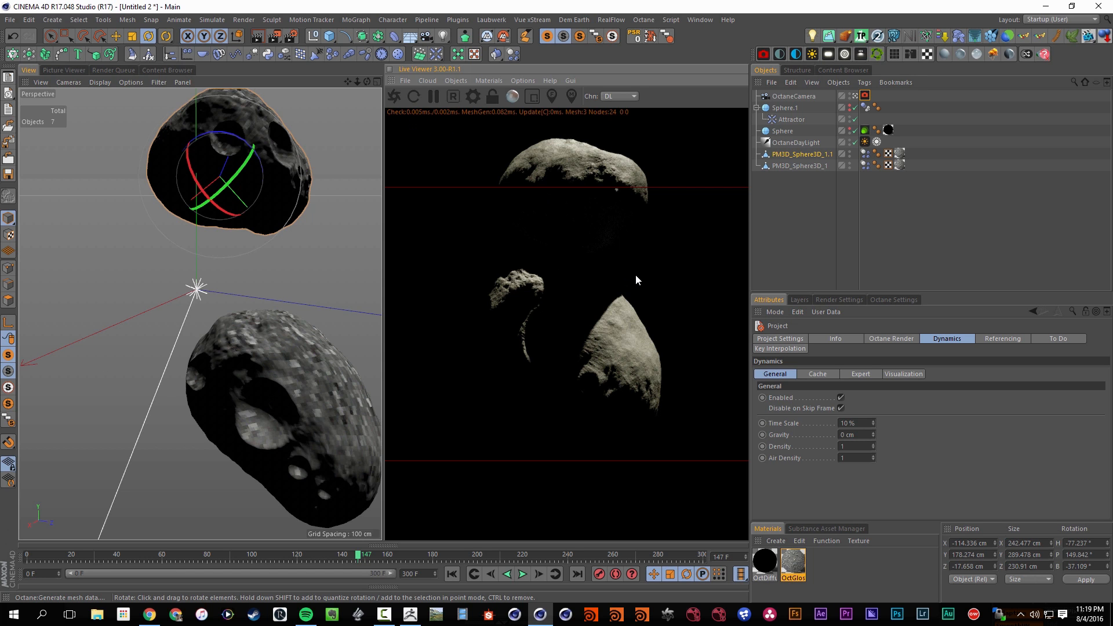
# Reframe the view on the contact area between the two asteroids and continue playing the slow simulation
pyautogui.keyDown('alt'); pyautogui.moveTo(216, 316); pyautogui.dragTo(249, 288); pyautogui.keyUp('alt')
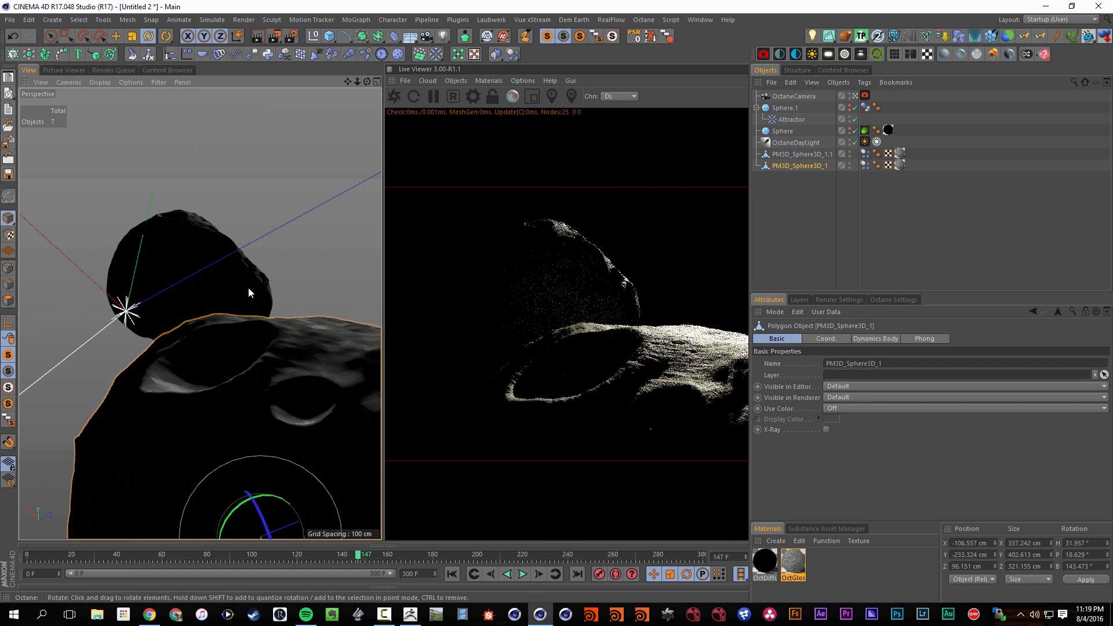
pyautogui.keyDown('alt'); pyautogui.moveTo(248, 370); pyautogui.dragTo(236, 371); pyautogui.keyUp('alt')
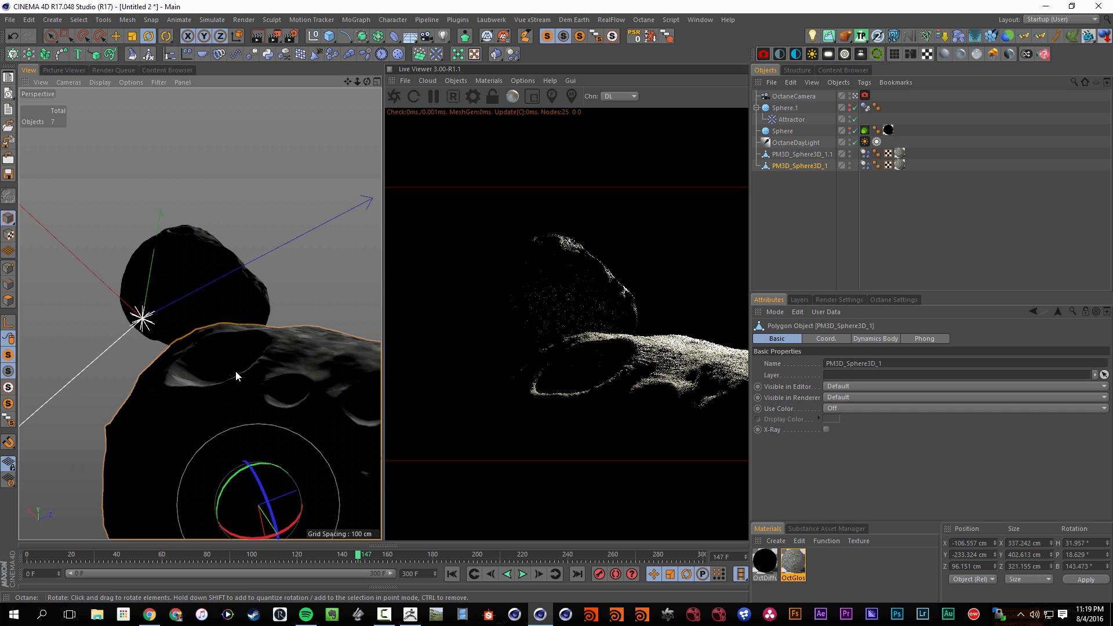
pyautogui.click(524, 574)
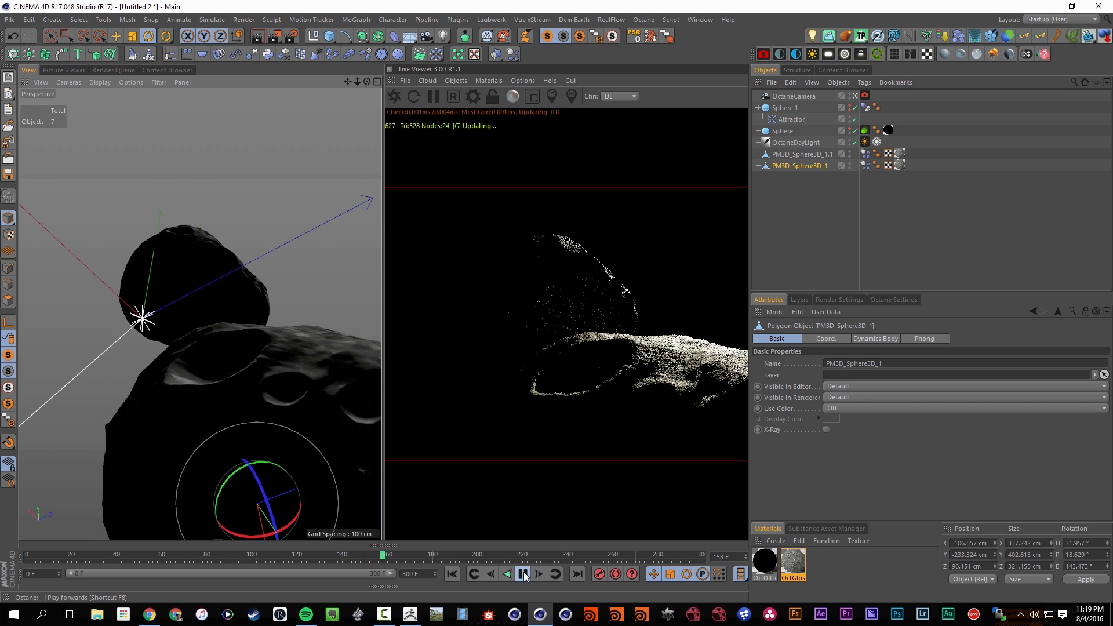
pyautogui.click(524, 574)
# Set the project's dynamics Time Scale to 30 % and replay the collision from frame 0, reframing the view on the craters
pyautogui.hotkey('ctrl', 'd')
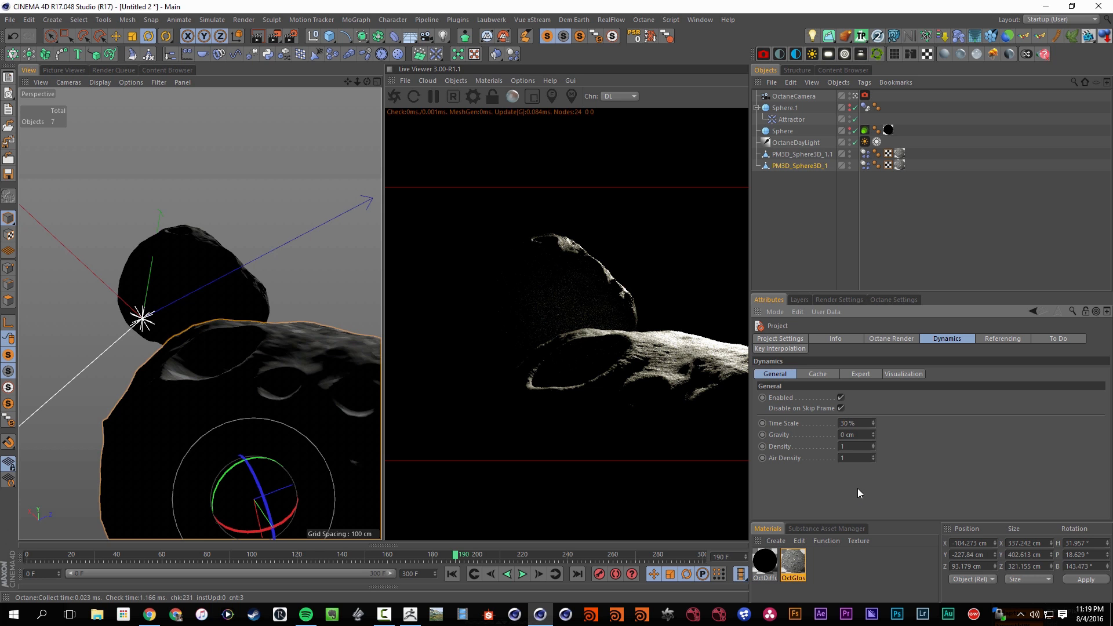
pyautogui.hotkey('shift', 'f')
pyautogui.click(522, 574)
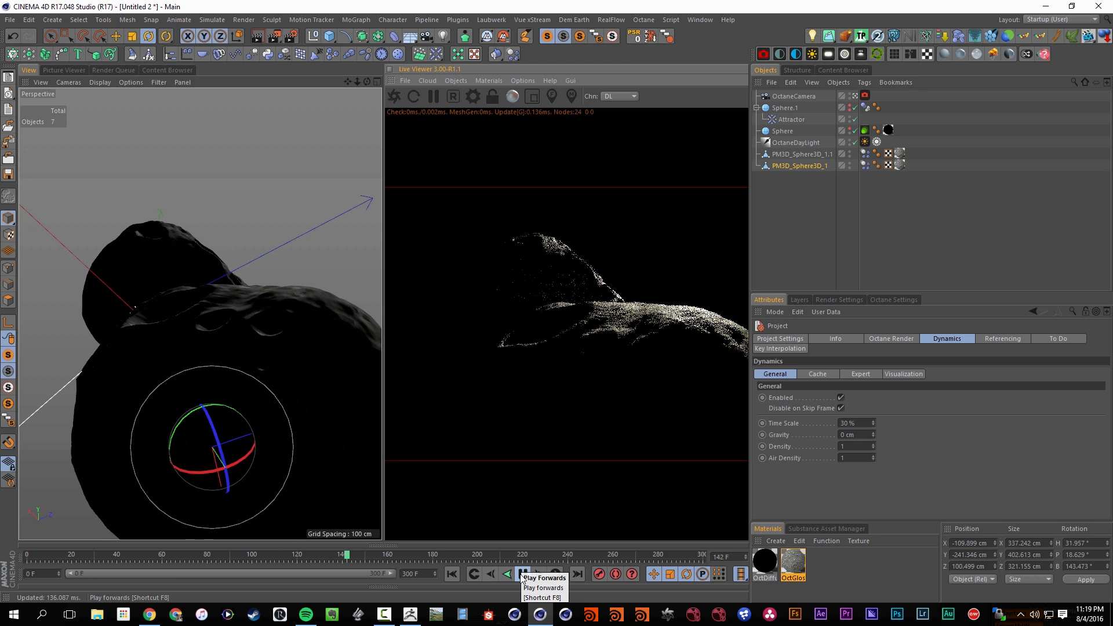
pyautogui.click(521, 575)
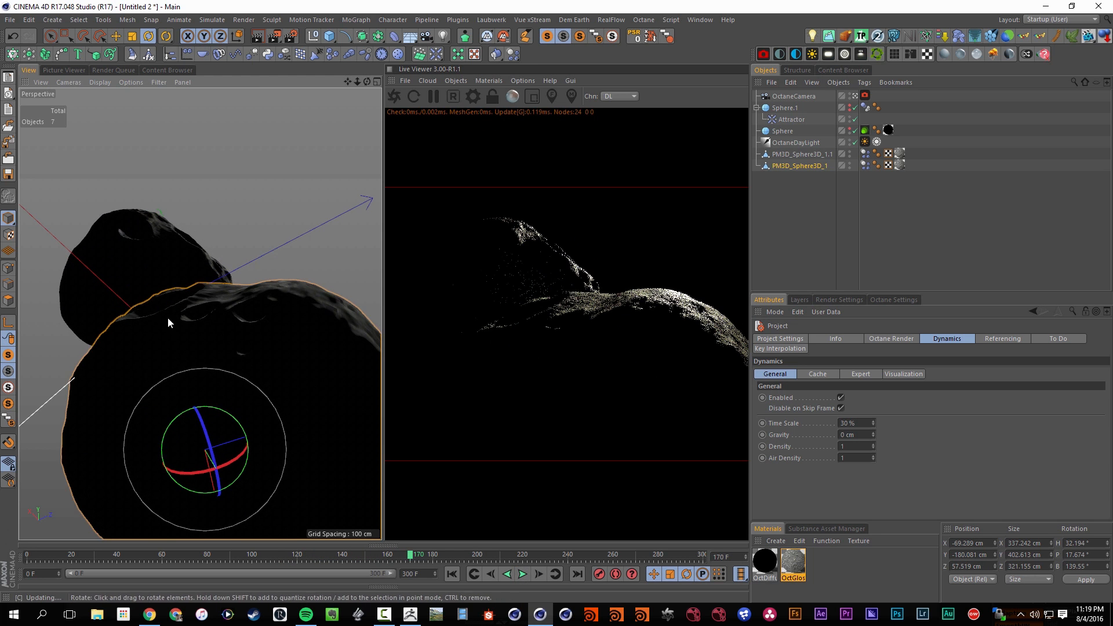
pyautogui.keyDown('alt'); pyautogui.moveTo(168, 318); pyautogui.dragTo(206, 345, button='middle'); pyautogui.keyUp('alt')
pyautogui.moveTo(212, 346)
pyautogui.keyDown('alt'); pyautogui.mouseDown()
pyautogui.moveTo(222, 364)
pyautogui.moveTo(217, 345)
pyautogui.mouseUp(); pyautogui.keyUp('alt')
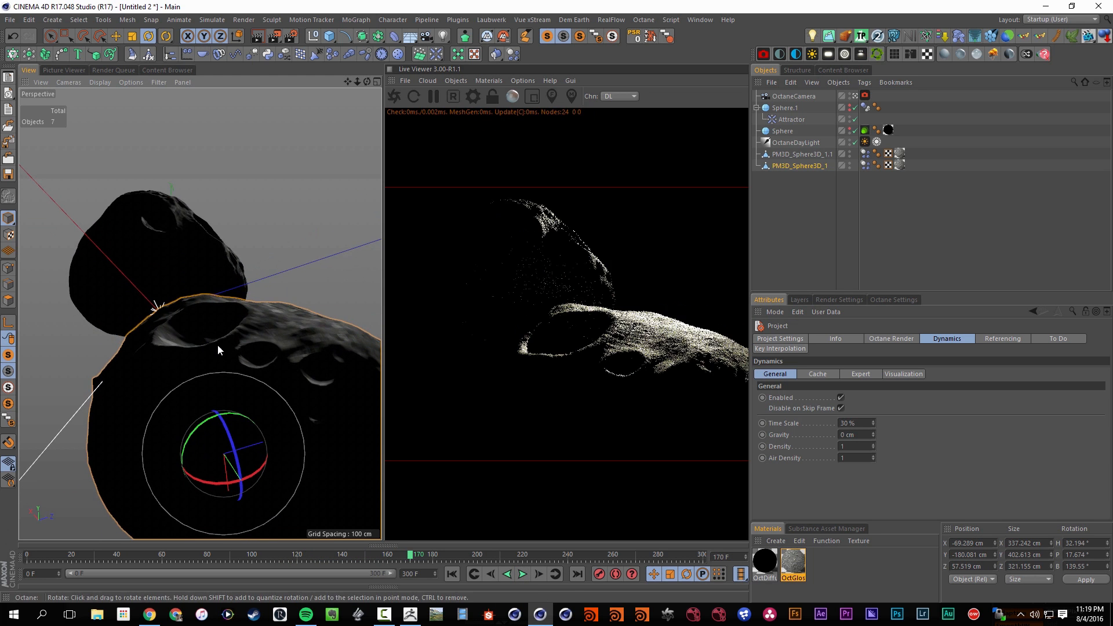
pyautogui.keyDown('alt'); pyautogui.moveTo(252, 377); pyautogui.dragTo(241, 380); pyautogui.keyUp('alt')
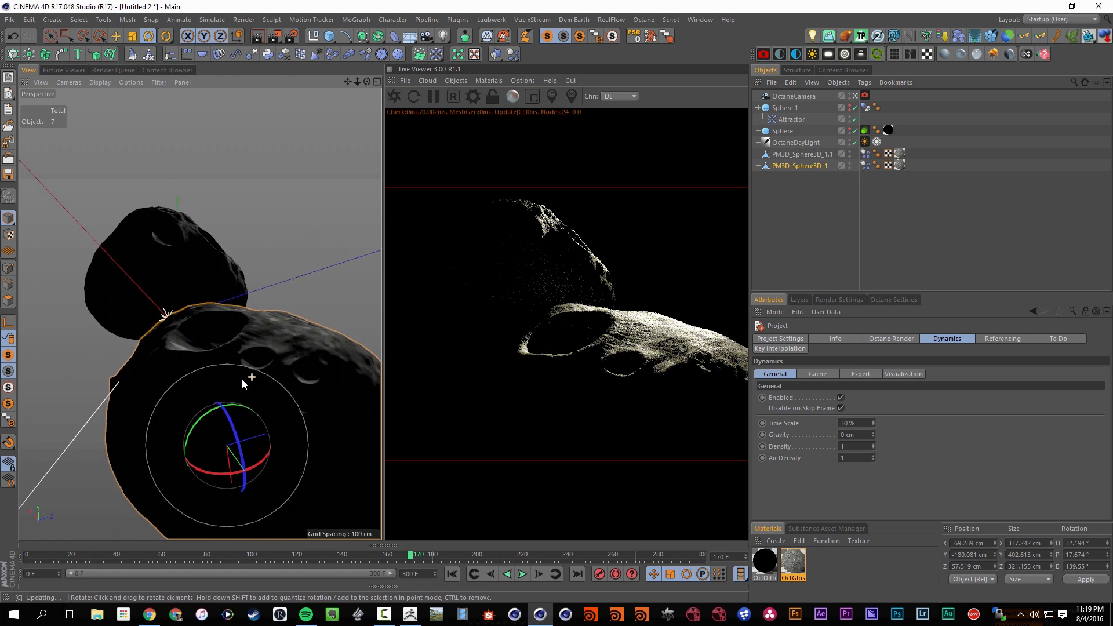
pyautogui.click(523, 575)
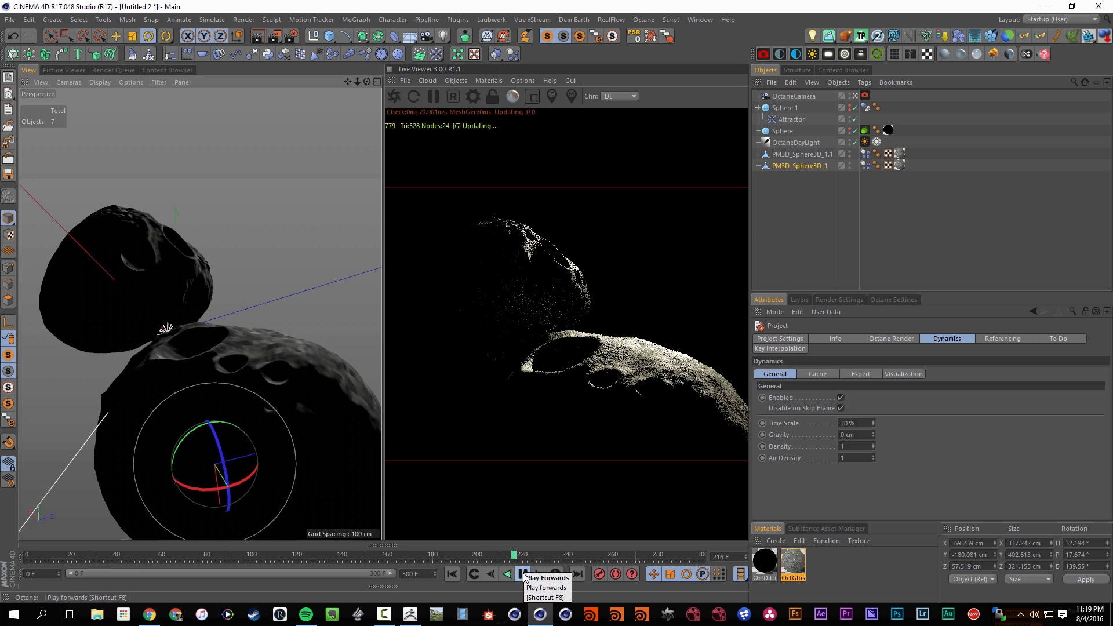
pyautogui.click(523, 575)
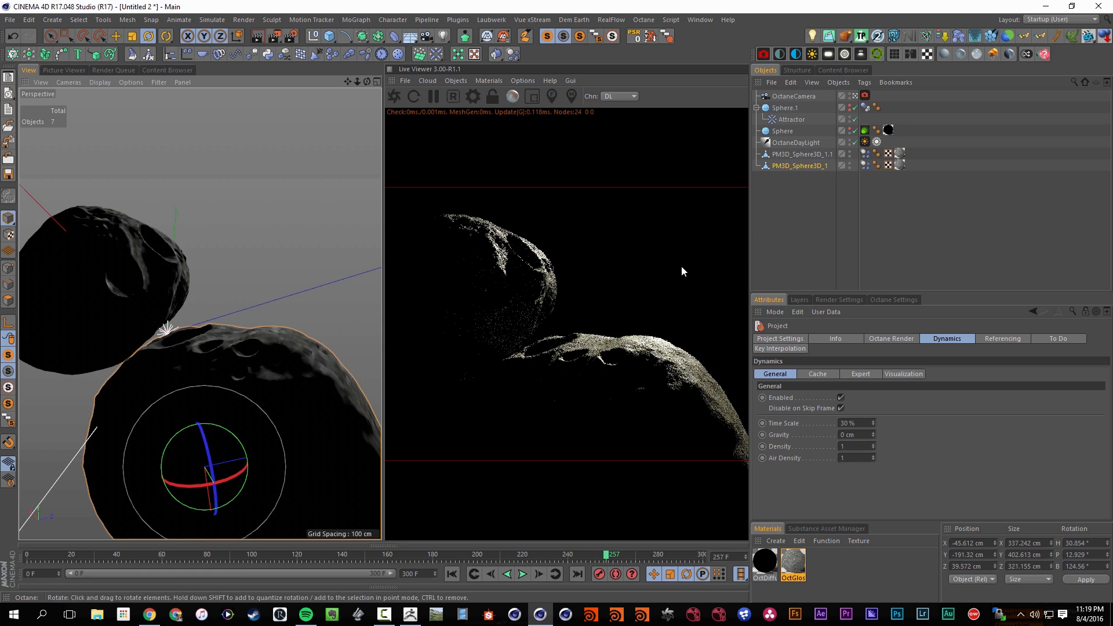
# Move the Attractor out of its parent Sphere.1 at frame 0 and delete that sphere
pyautogui.click(788, 108)
pyautogui.keyDown('shift'); pyautogui.click(794, 119); pyautogui.keyUp('shift')
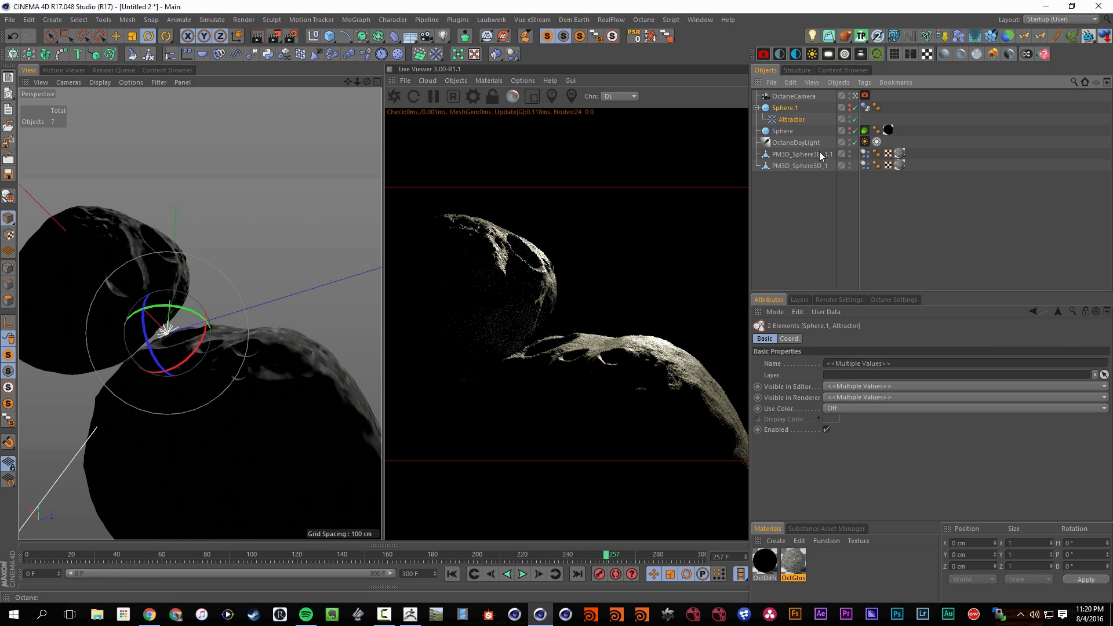
pyautogui.click(806, 107)
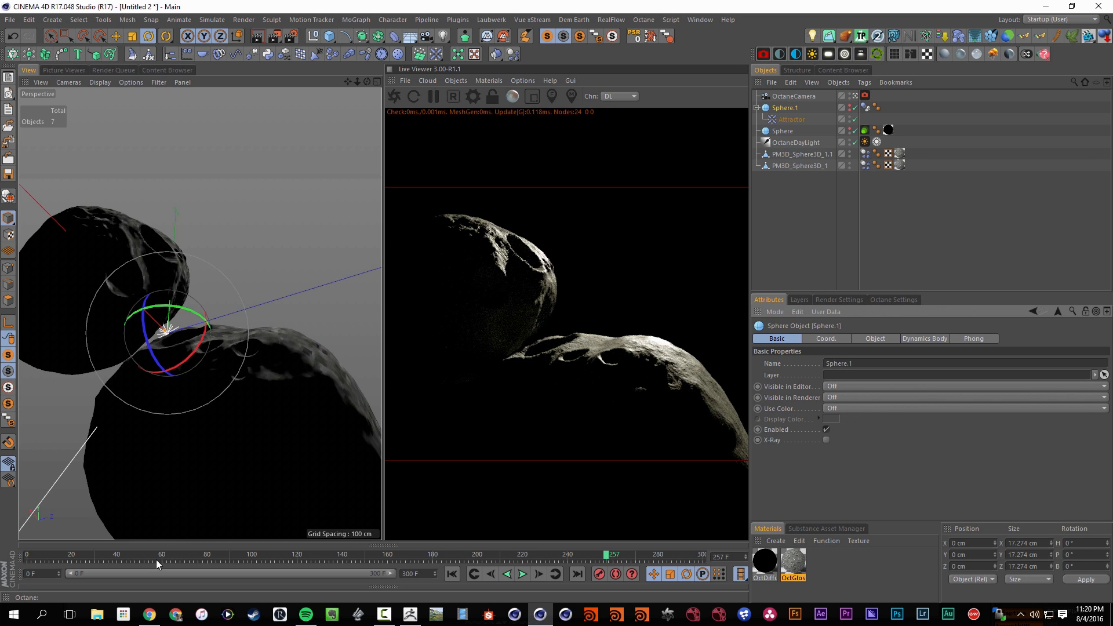
pyautogui.hotkey('shift', 'f')
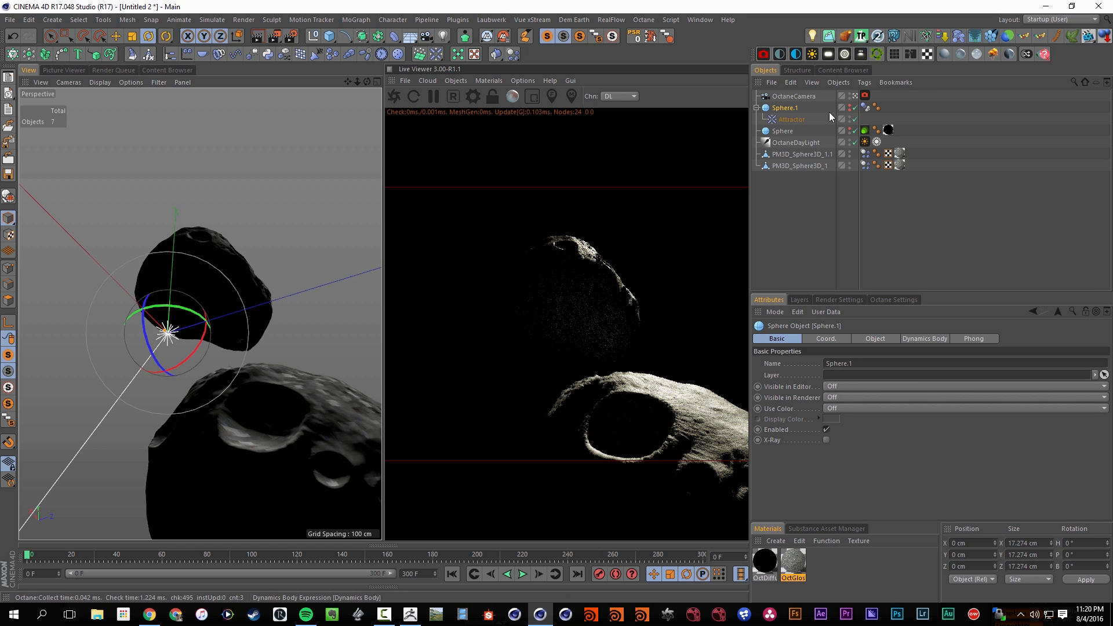
pyautogui.moveTo(829, 112); pyautogui.dragTo(798, 111)
pyautogui.press('Delete')
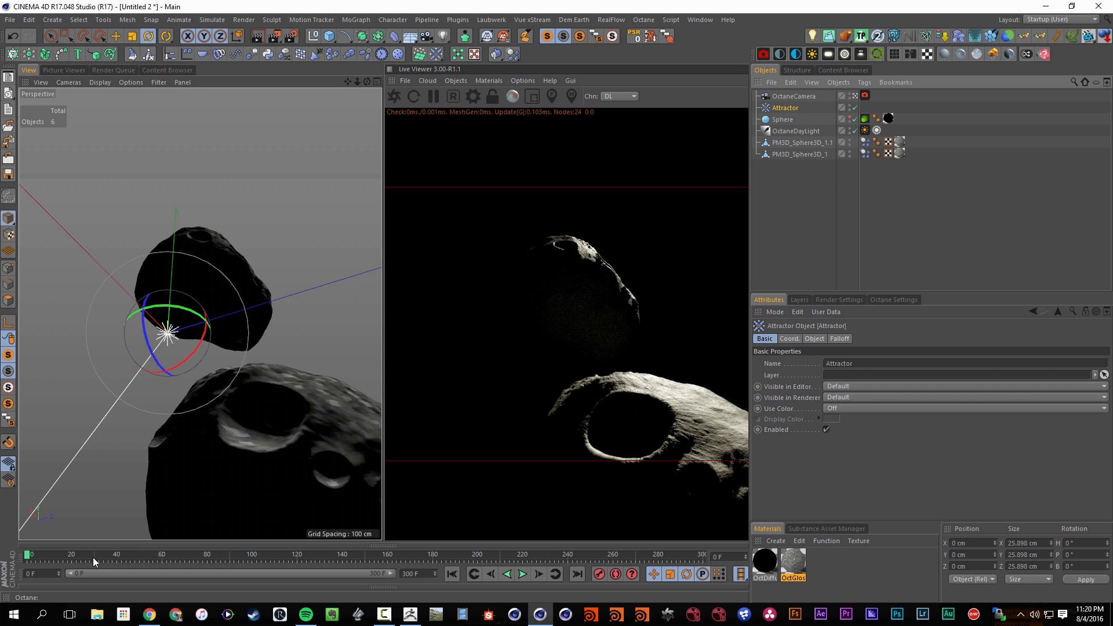
# Keyframe the Attractor's Enabled state on at frame 79 and off at frame 80, and replay the simulation from the start
pyautogui.click(524, 574)
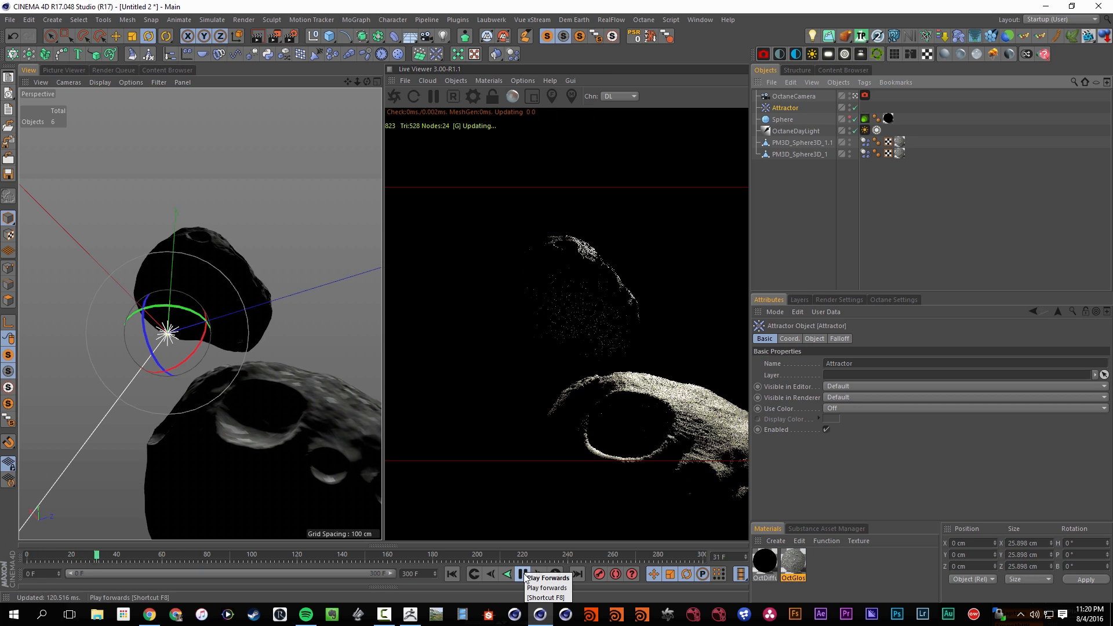
pyautogui.click(523, 575)
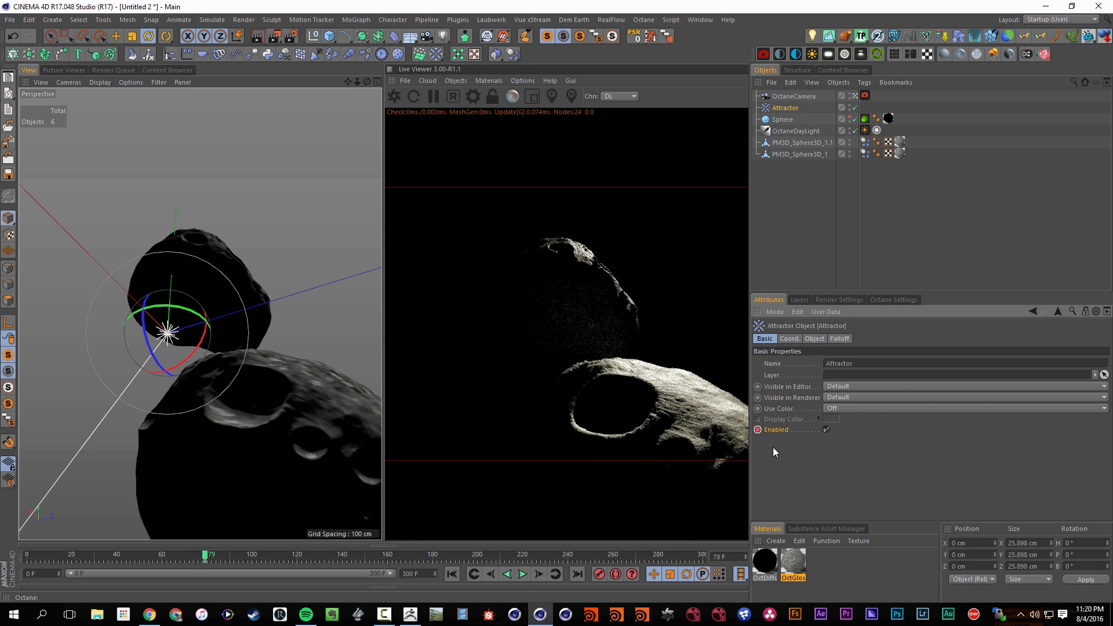
pyautogui.click(826, 430)
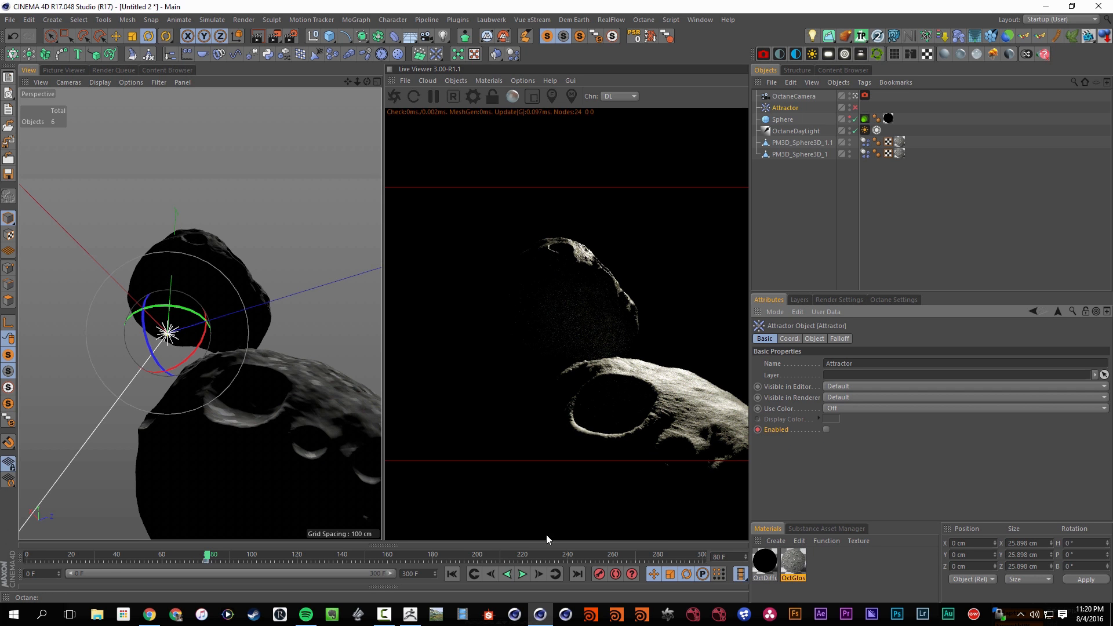
pyautogui.click(452, 574)
pyautogui.click(521, 577)
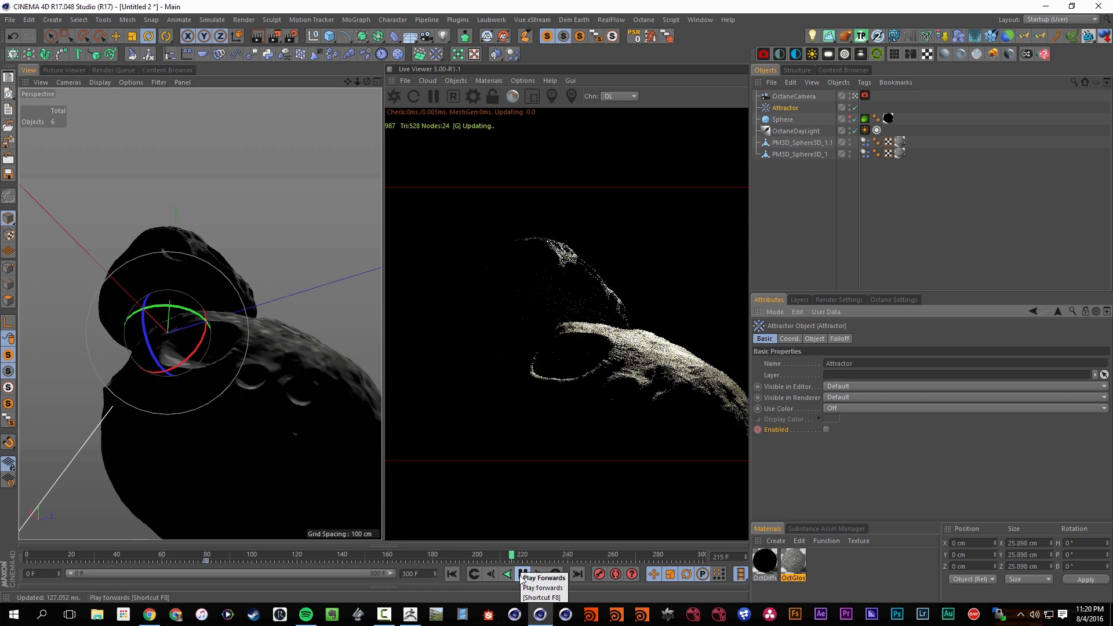
pyautogui.click(524, 575)
# Set the project's dynamics Time Scale to 50 % and replay the collision
pyautogui.hotkey('ctrl', 'd')
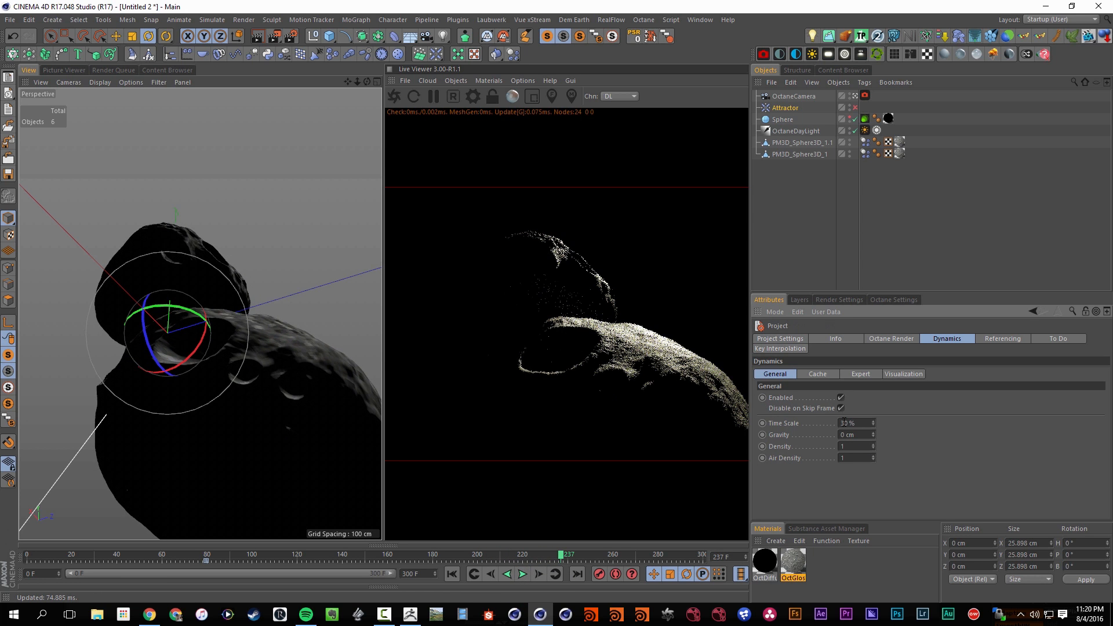
pyautogui.moveTo(849, 435); pyautogui.dragTo(874, 436)
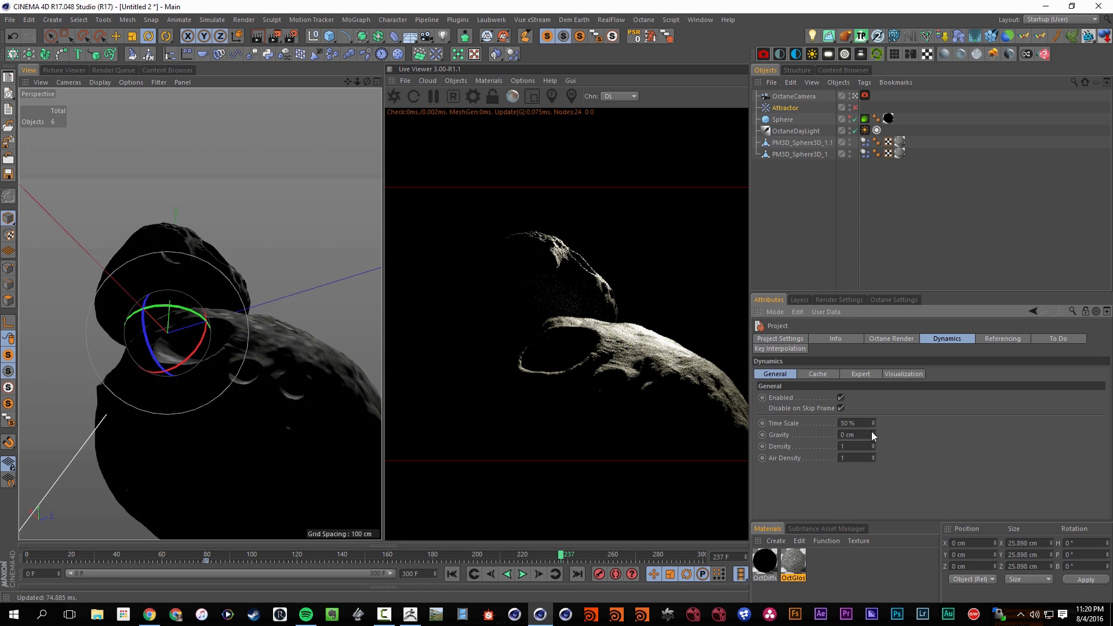
pyautogui.click(522, 575)
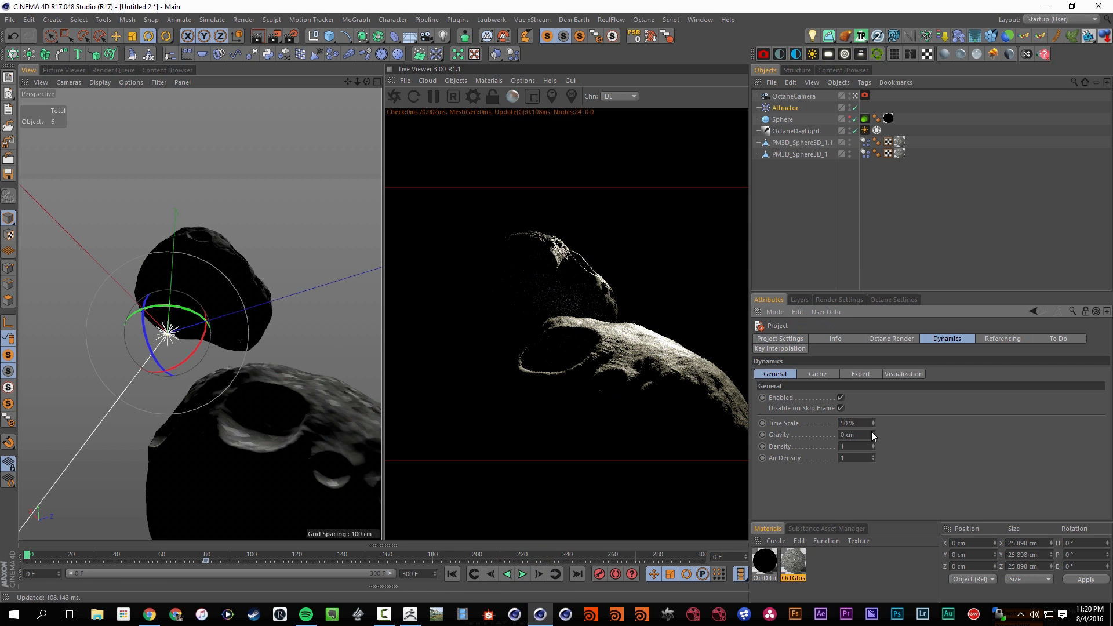
pyautogui.click(522, 574)
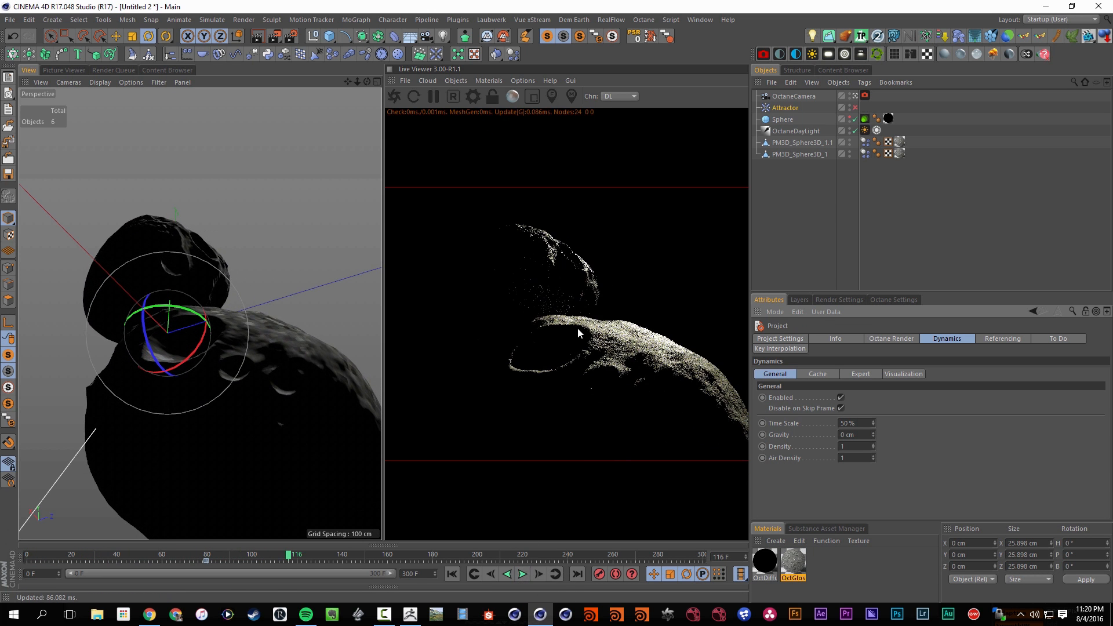
# Save the project as Asteroid2 in the Example Projects folder
pyautogui.hotkey('ctrl', 's')
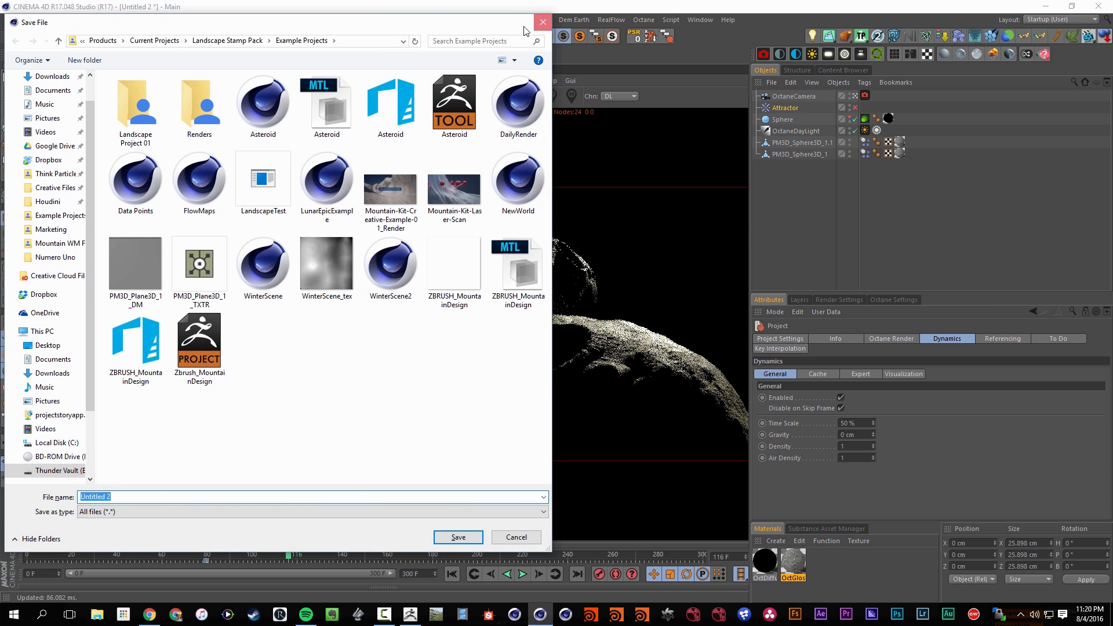
pyautogui.write('Aste')
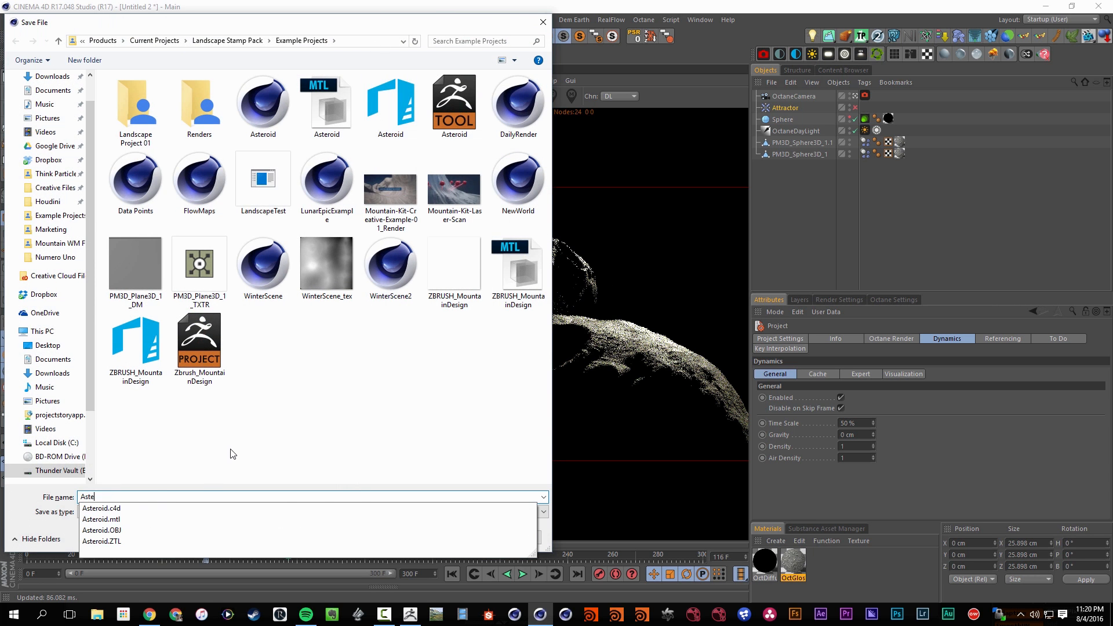
pyautogui.write('roid2')
pyautogui.press('Return')
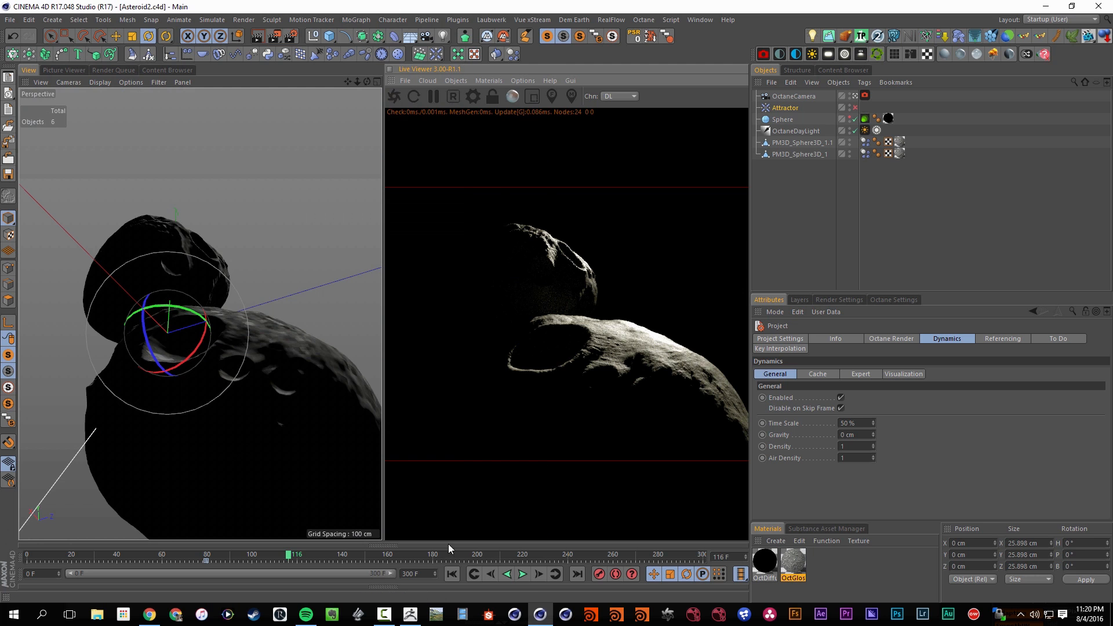
# Replay the collision from frame 0 to about frame 89, frame both asteroids in the view and save the project
pyautogui.hotkey('shift', 'f')
pyautogui.click(522, 574)
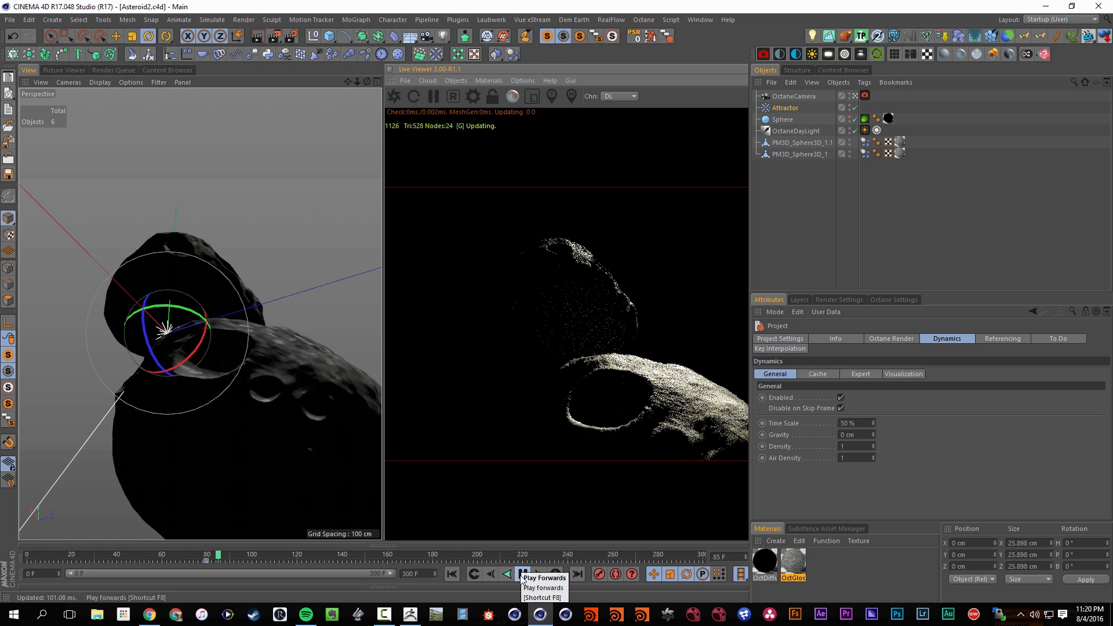
pyautogui.click(523, 574)
pyautogui.moveTo(267, 396)
pyautogui.mouseDown()
pyautogui.moveTo(239, 375)
pyautogui.moveTo(264, 382)
pyautogui.mouseUp()
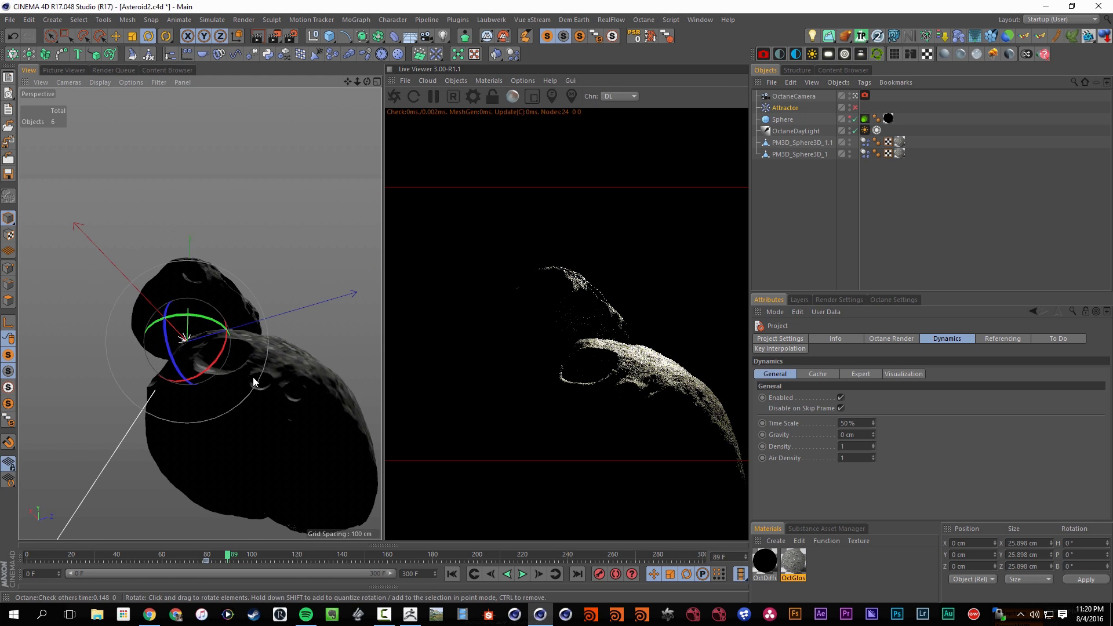
pyautogui.hotkey('ctrl', 's')
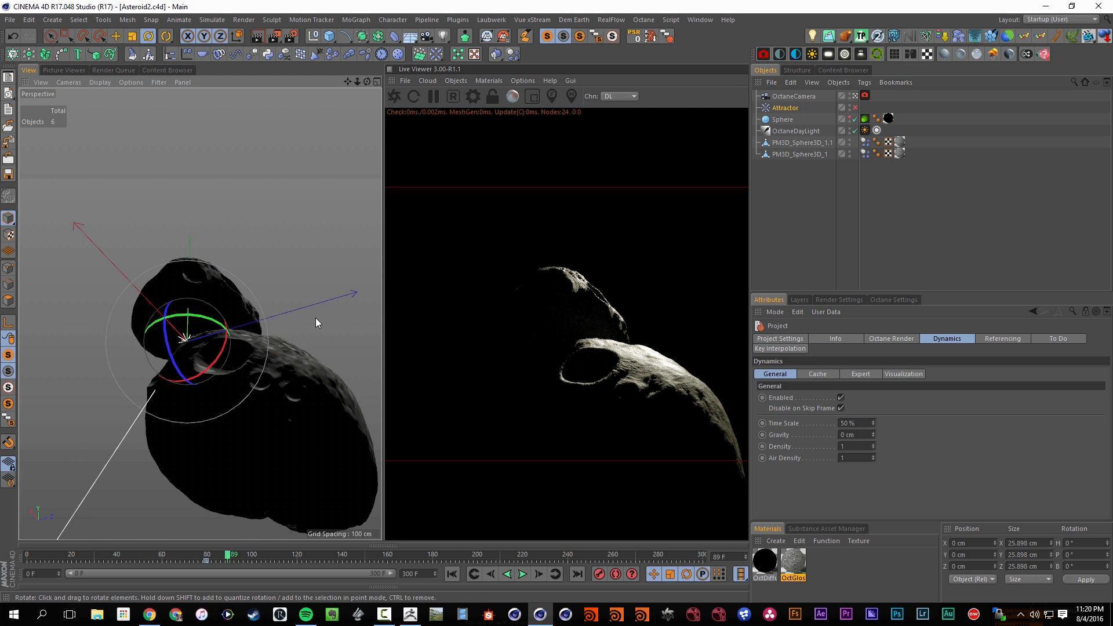
# Review the TP Toolkit's emitter presets with both asteroids selected, close the toolkit without adding any and save the project
pyautogui.click(779, 143)
pyautogui.keyDown('ctrl'); pyautogui.click(779, 153); pyautogui.keyUp('ctrl')
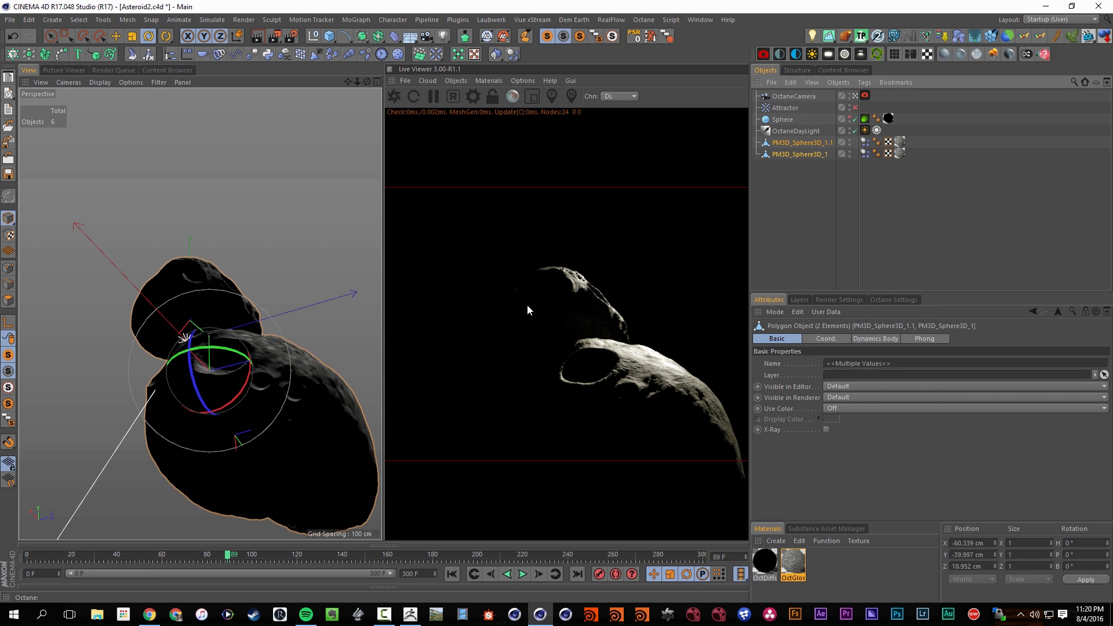
pyautogui.click(831, 170)
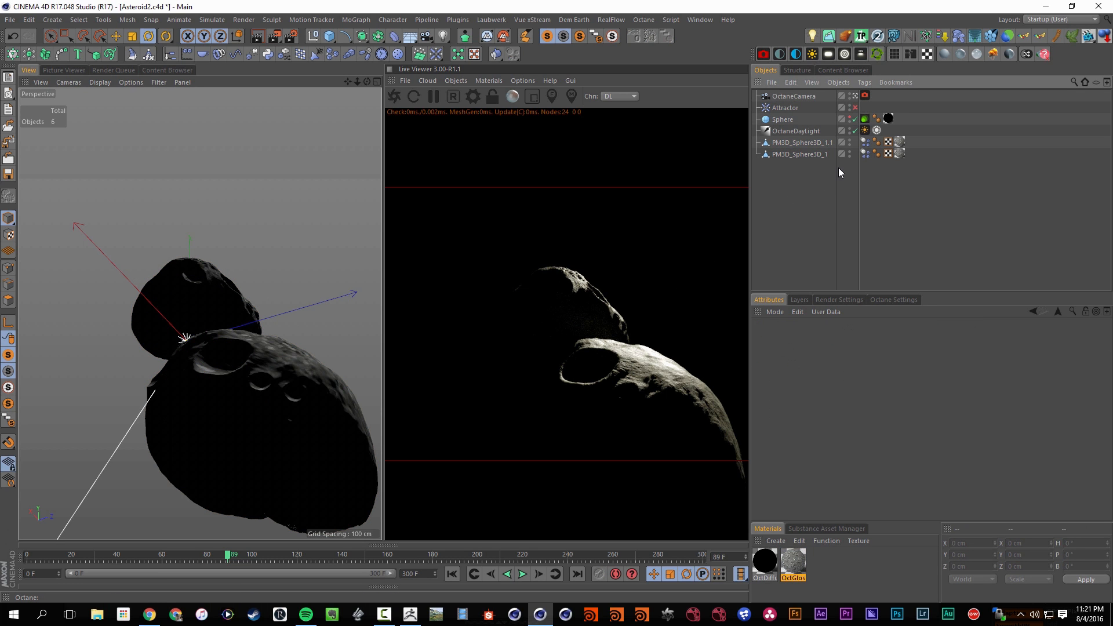
pyautogui.click(882, 37)
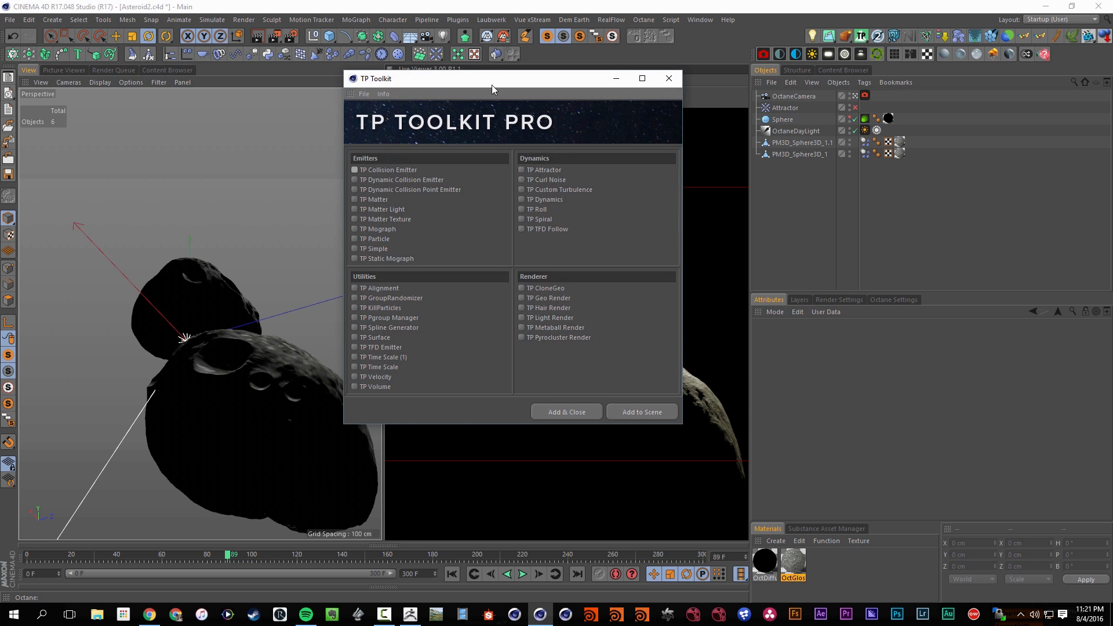
pyautogui.moveTo(492, 84); pyautogui.dragTo(445, 174)
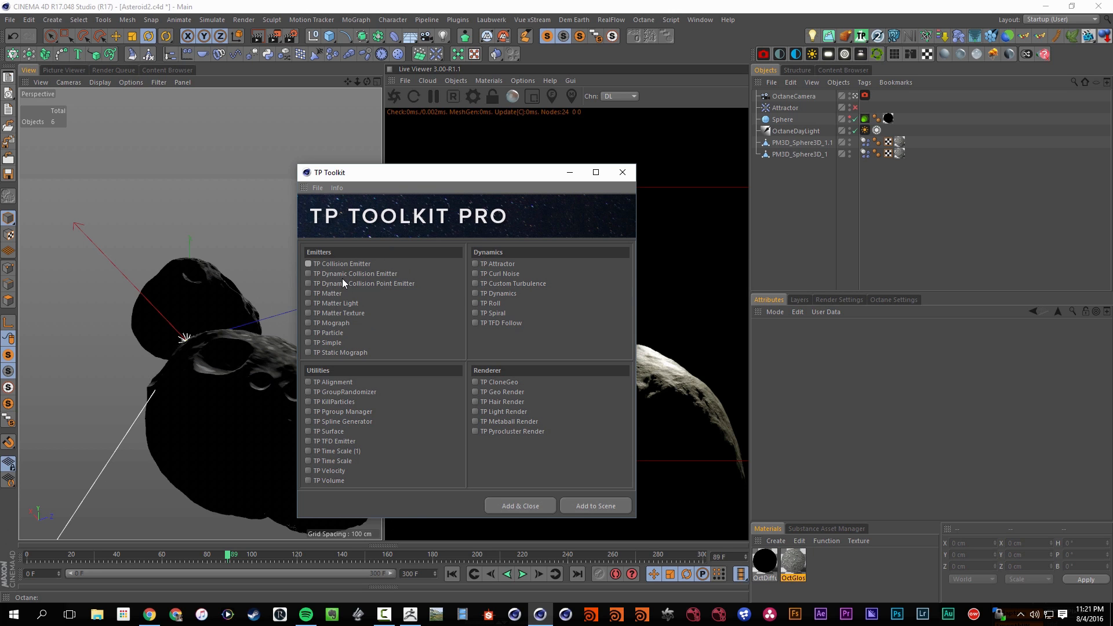
pyautogui.click(819, 142)
pyautogui.keyDown('shift'); pyautogui.click(807, 153); pyautogui.keyUp('shift')
pyautogui.moveTo(535, 174); pyautogui.dragTo(531, 207)
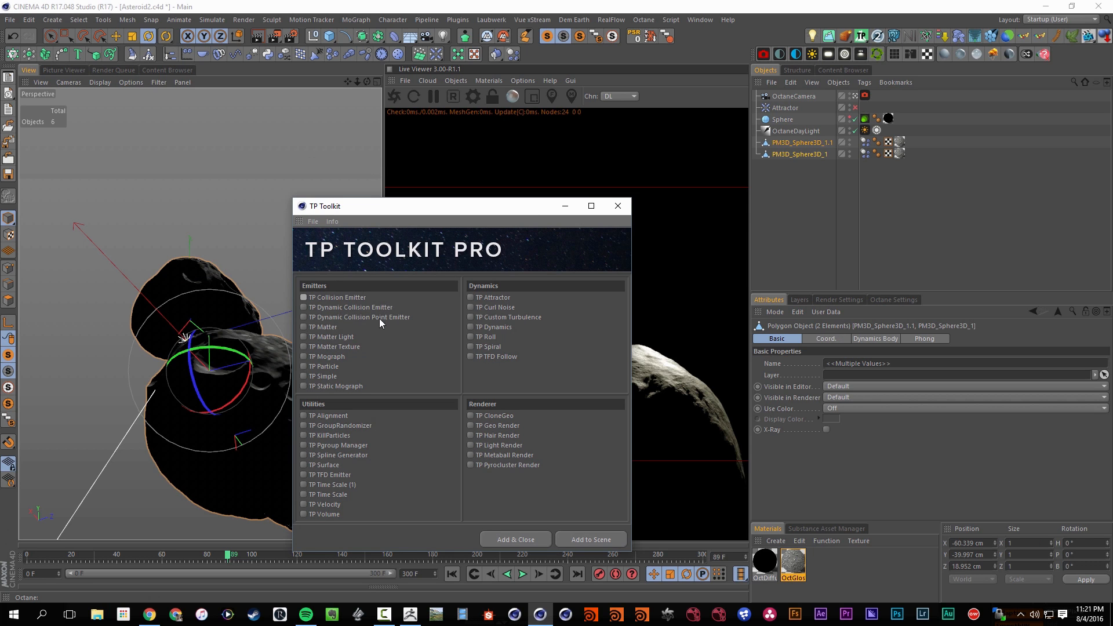
pyautogui.click(619, 205)
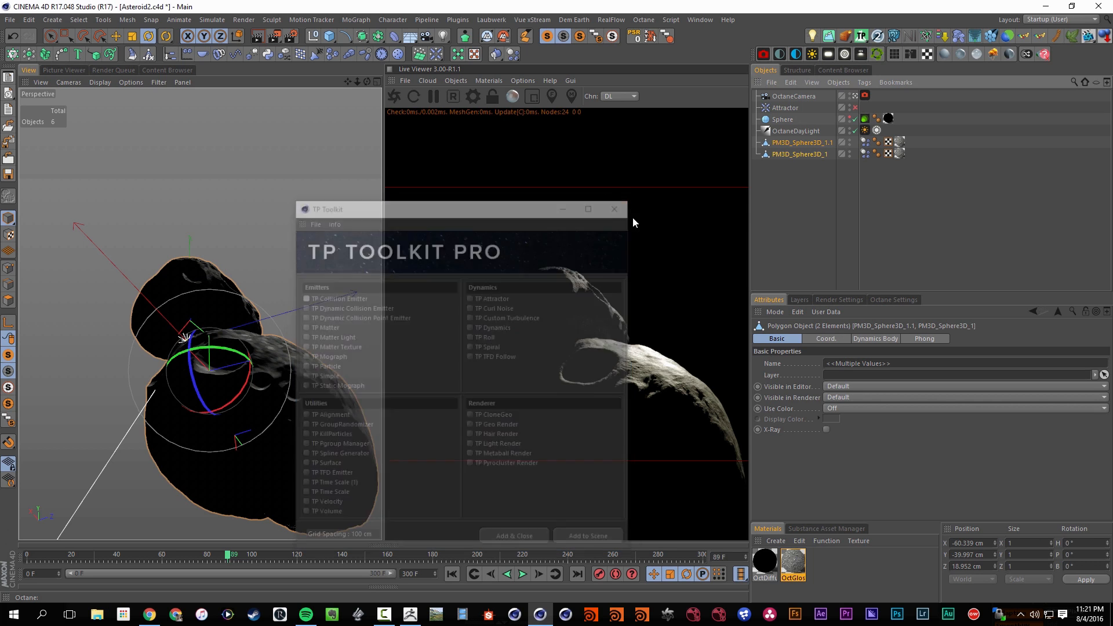
pyautogui.hotkey('ctrl', 's')
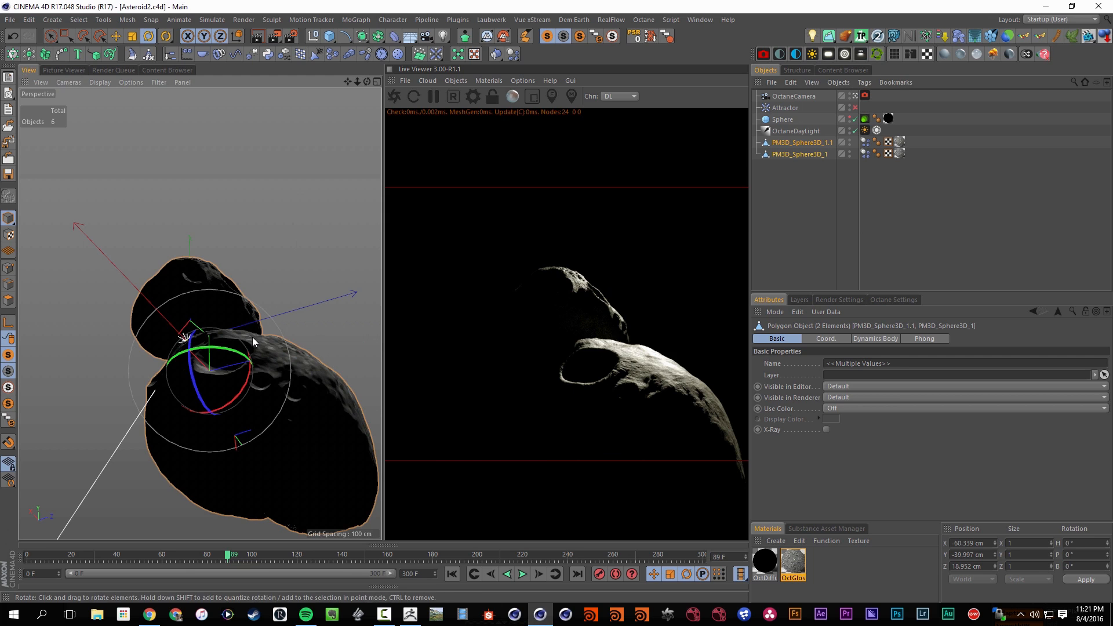
# Deselect everything and play the collision on from frame 89 to about frame 252
pyautogui.click(805, 189)
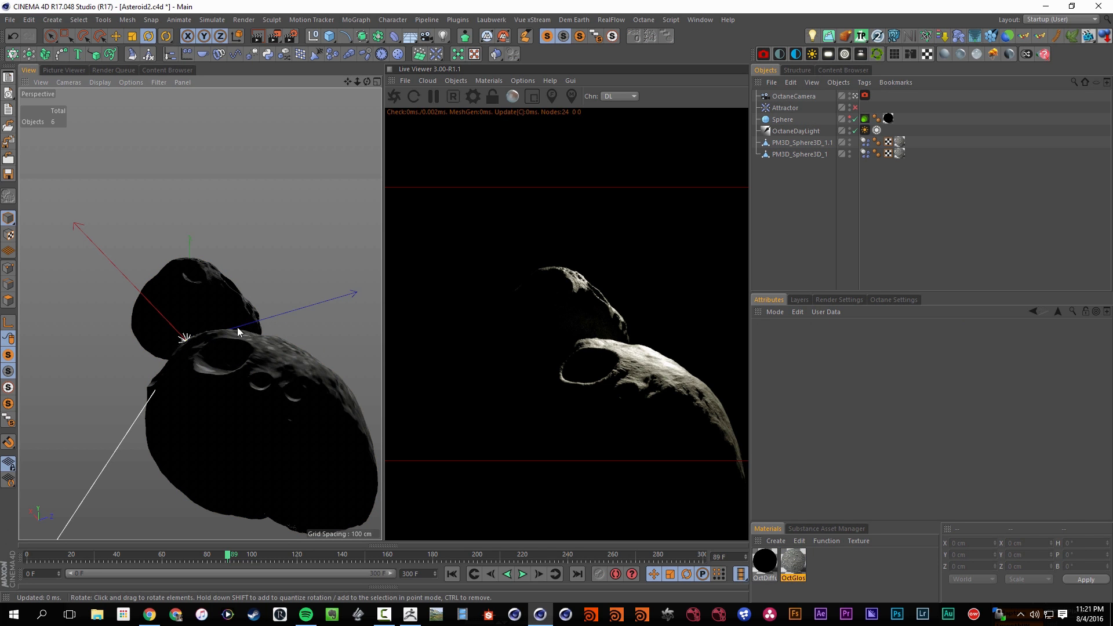
pyautogui.click(521, 575)
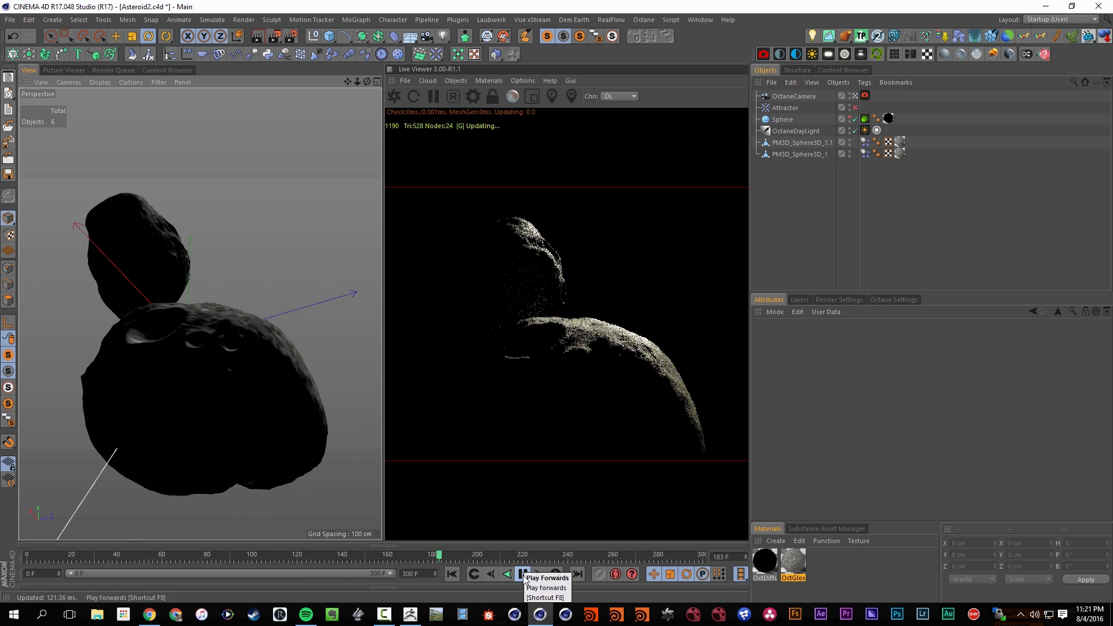
pyautogui.click(523, 575)
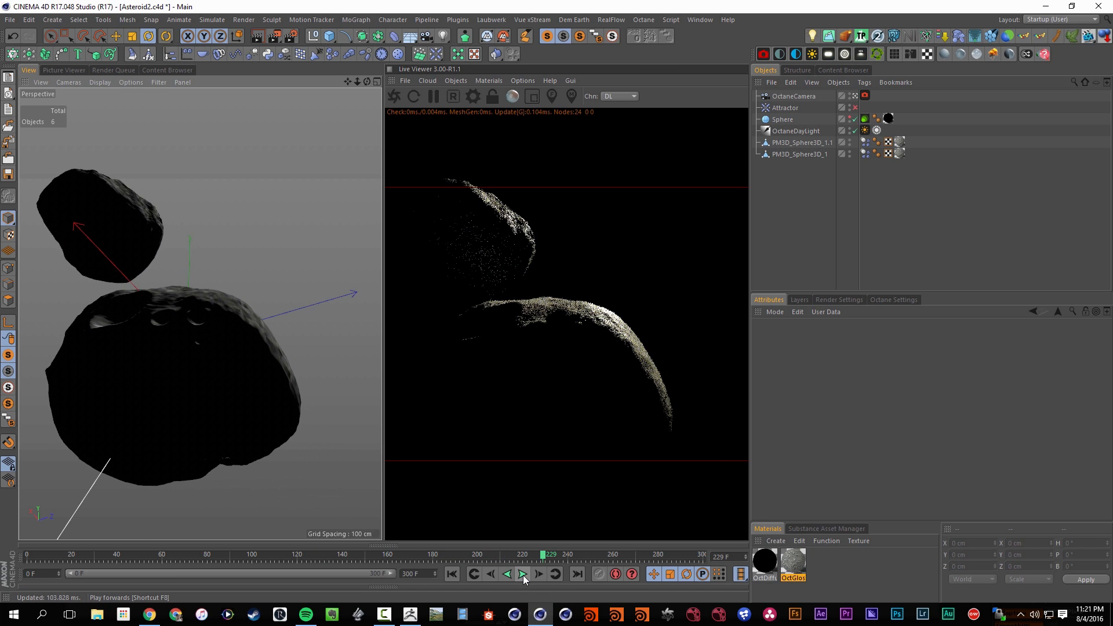
pyautogui.click(523, 575)
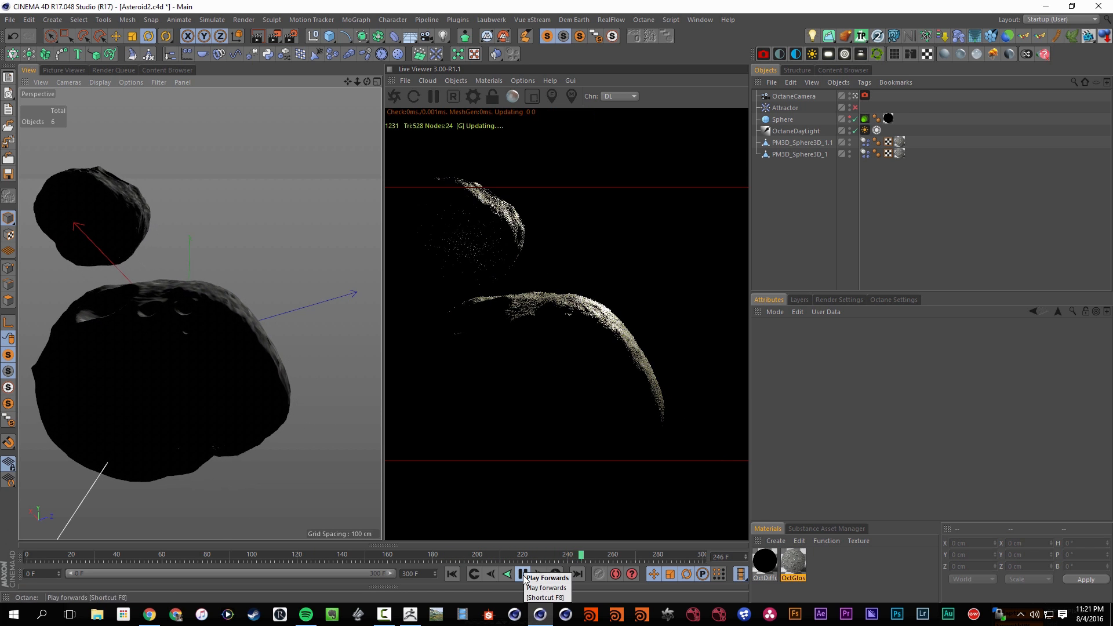
pyautogui.click(523, 575)
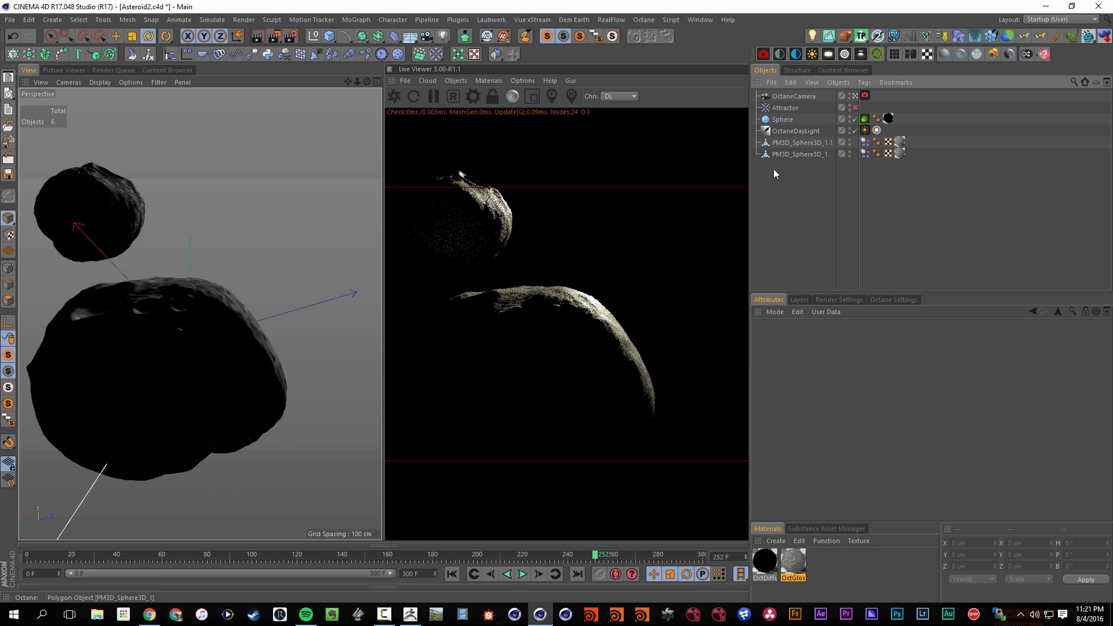
pyautogui.click(828, 55)
pyautogui.press('e')
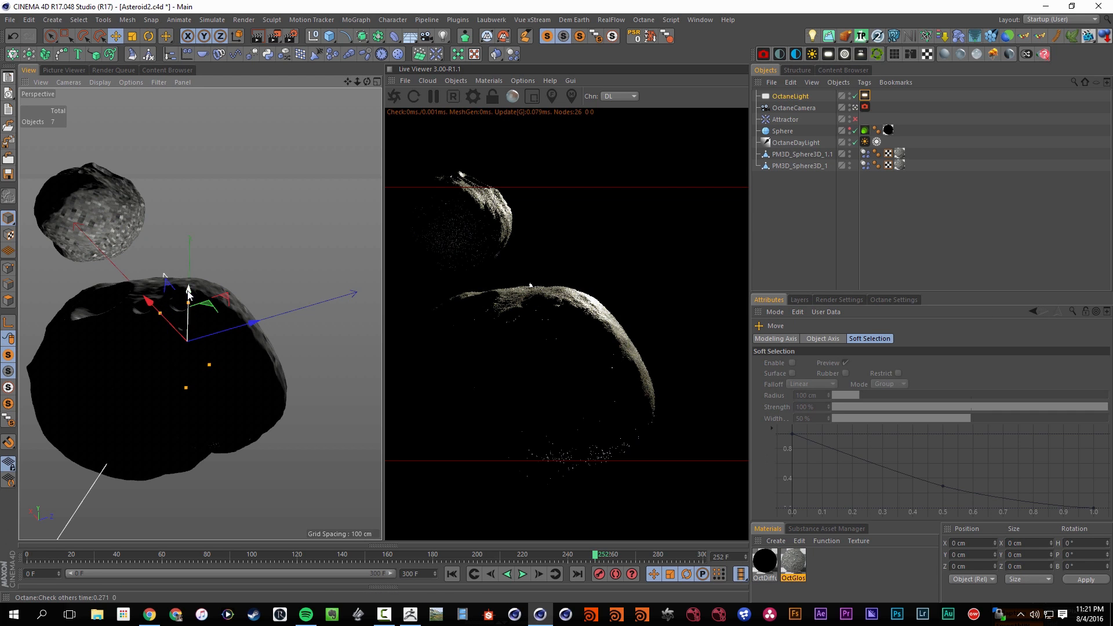
pyautogui.press('Delete')
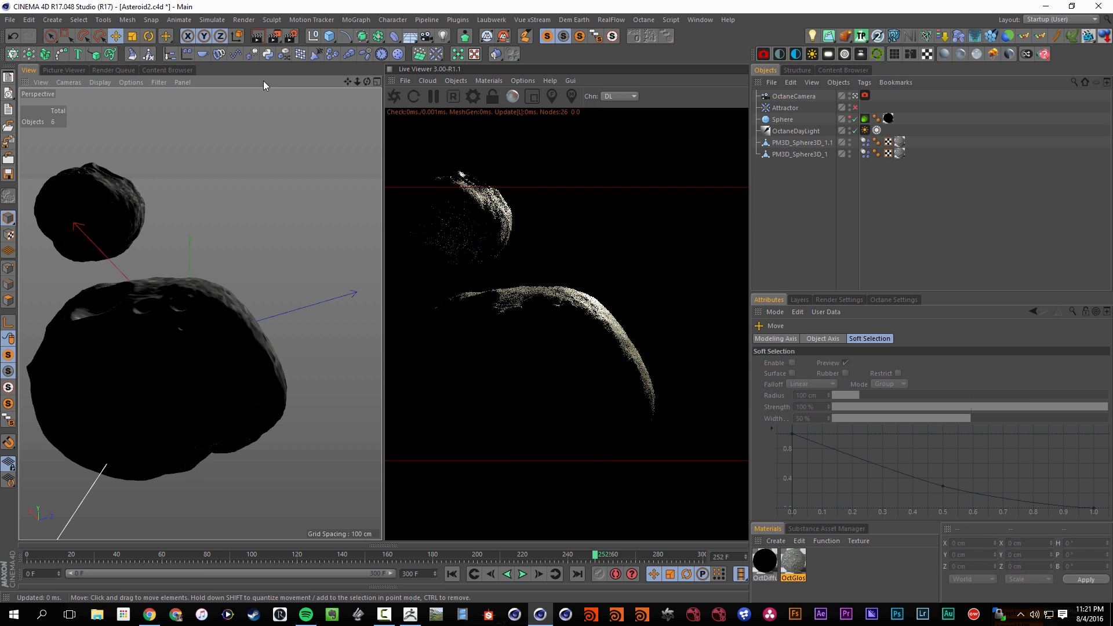
# Add the TP_Octane_SoftBox preset from the Single Studio Items and move it to about Y -125.5 cm, Z 801 cm
pyautogui.click(176, 70)
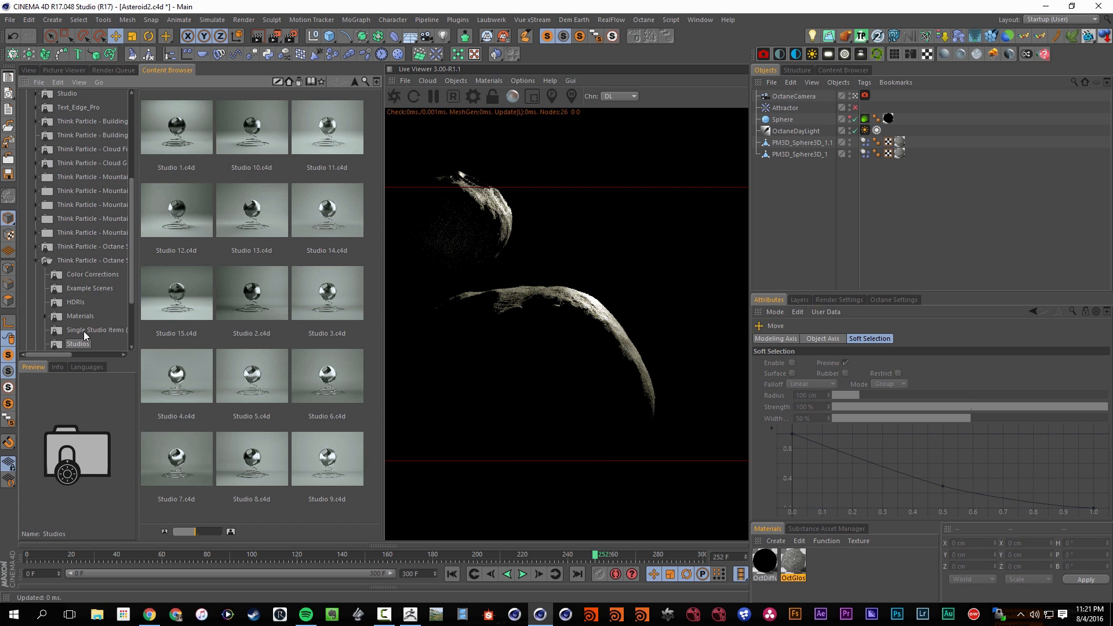
pyautogui.click(84, 331)
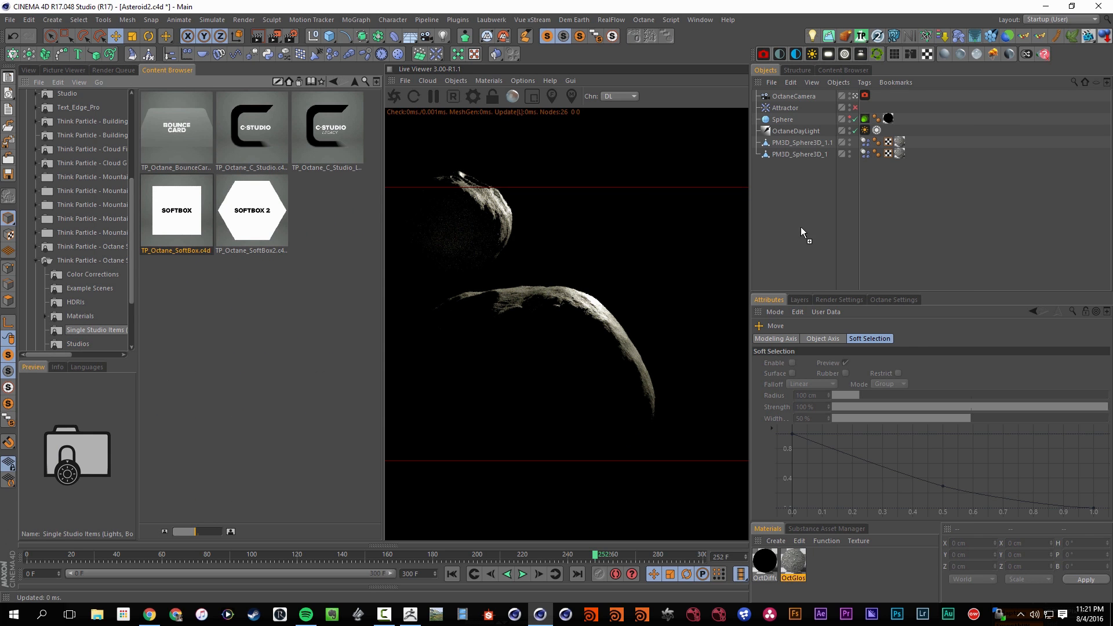
pyautogui.moveTo(801, 228); pyautogui.dragTo(800, 227)
pyautogui.click(29, 70)
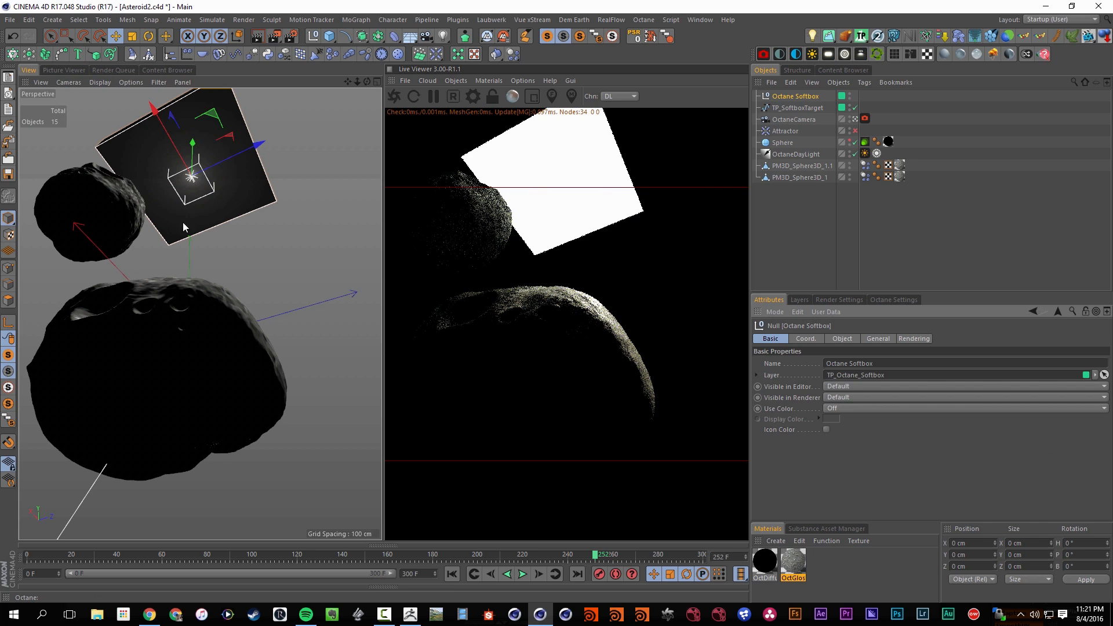
pyautogui.moveTo(192, 154); pyautogui.dragTo(195, 74)
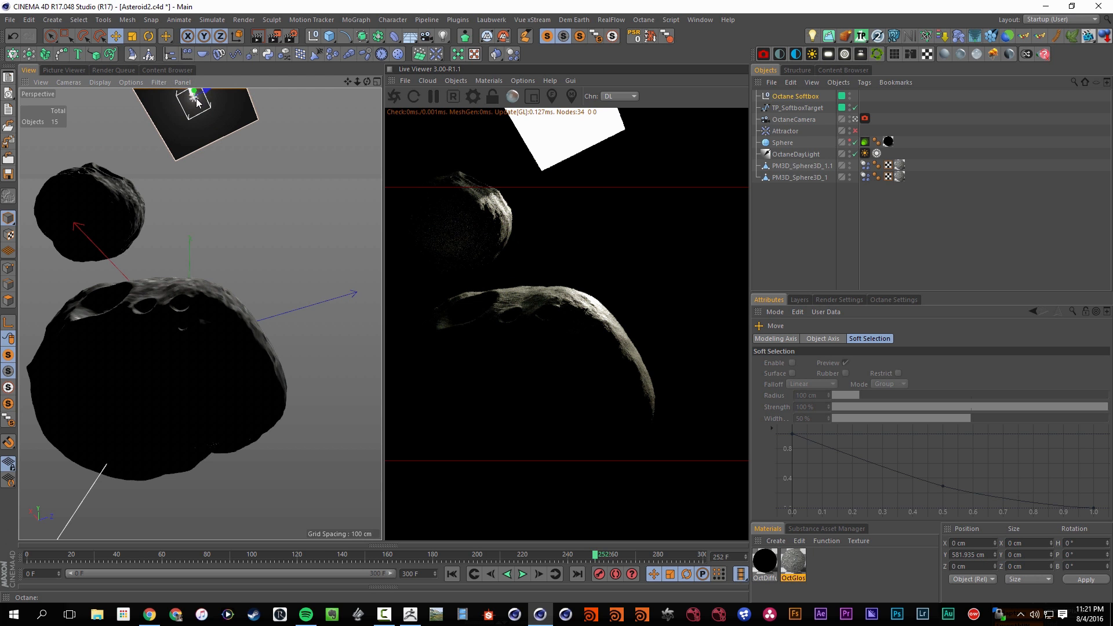
pyautogui.moveTo(231, 156); pyautogui.dragTo(392, 159)
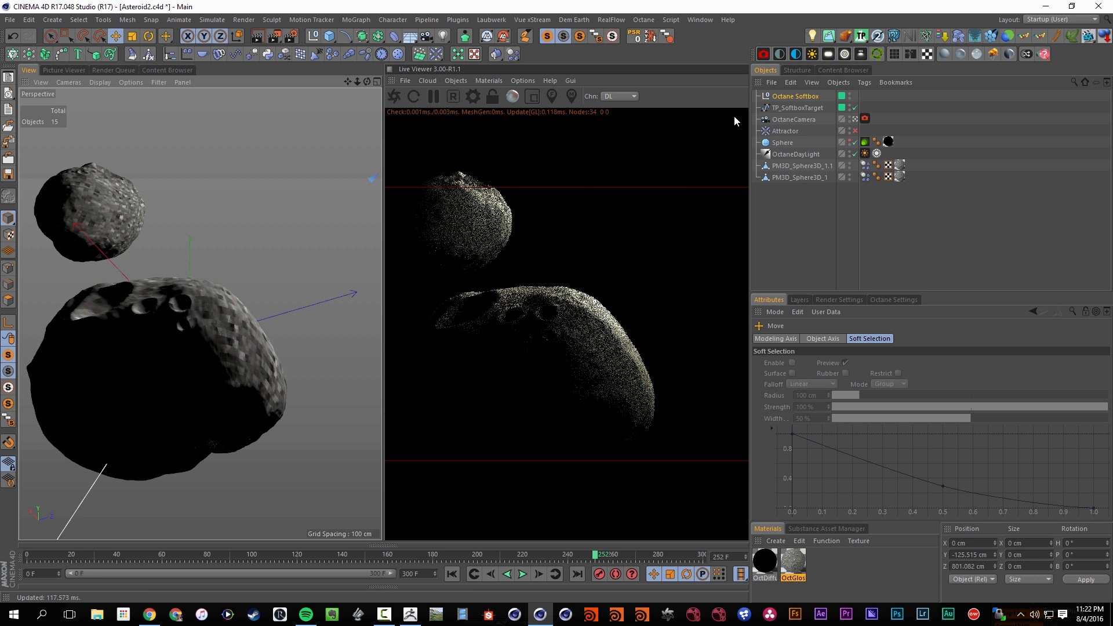
# Set the Octane Softbox's uniform scale to 400 % and turn off its camera visibility
pyautogui.click(801, 101)
pyautogui.click(879, 338)
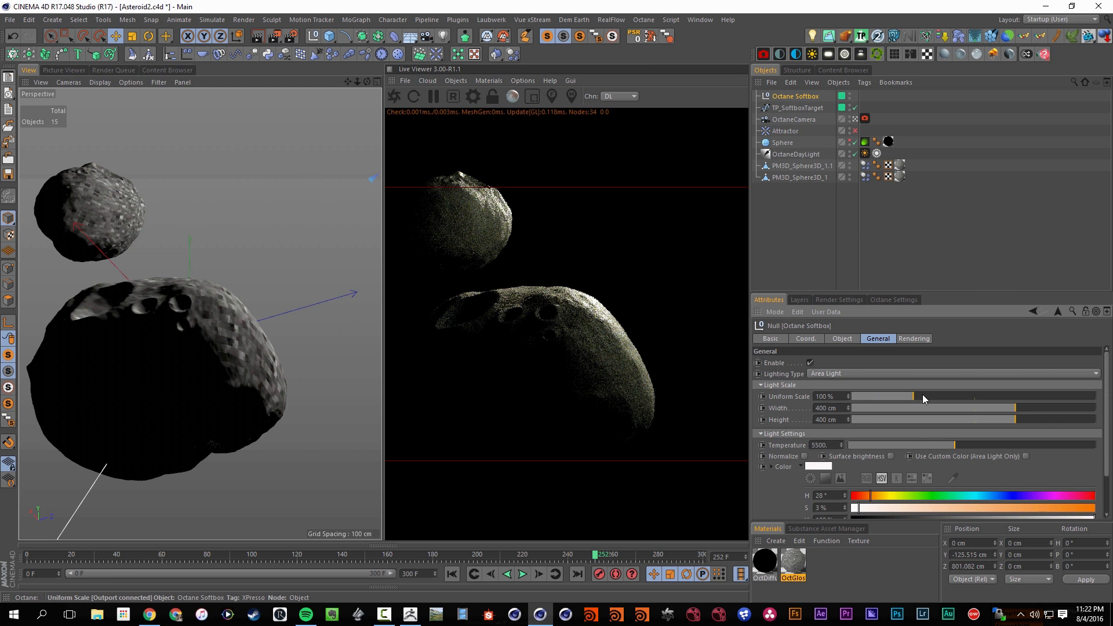
pyautogui.moveTo(928, 394); pyautogui.dragTo(1112, 378)
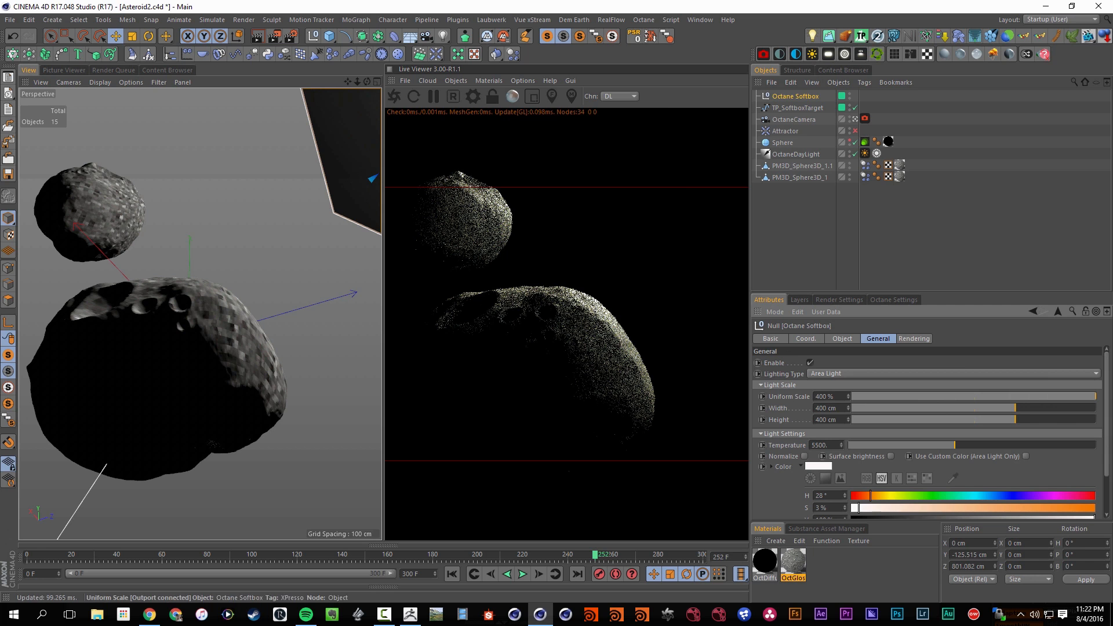
pyautogui.click(914, 338)
pyautogui.click(820, 375)
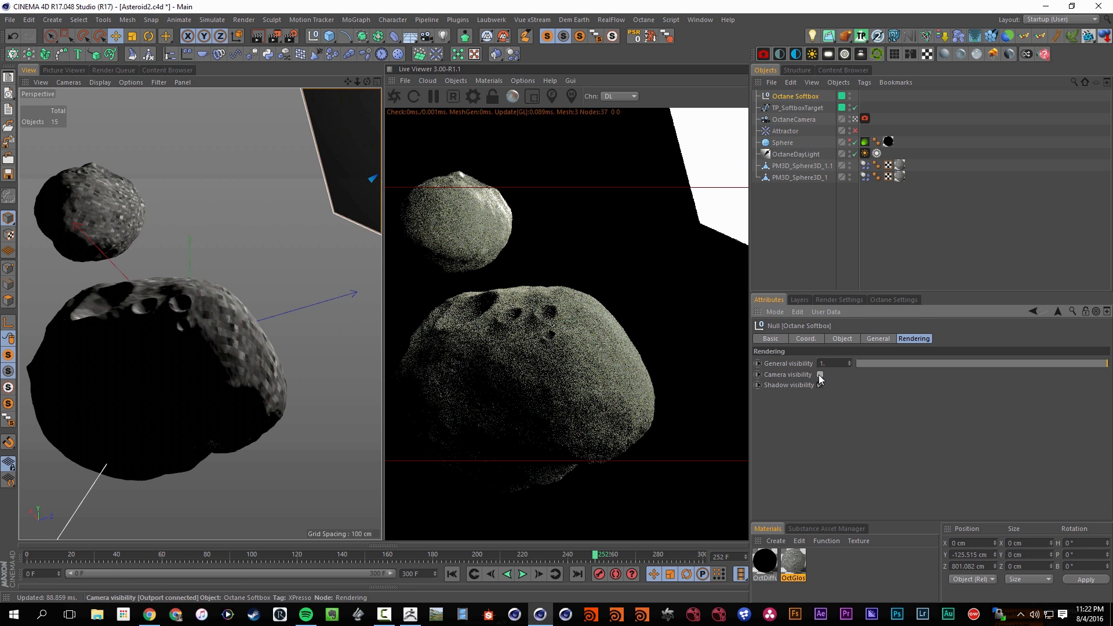
# Set the Octane Softbox's light power to 20
pyautogui.click(872, 340)
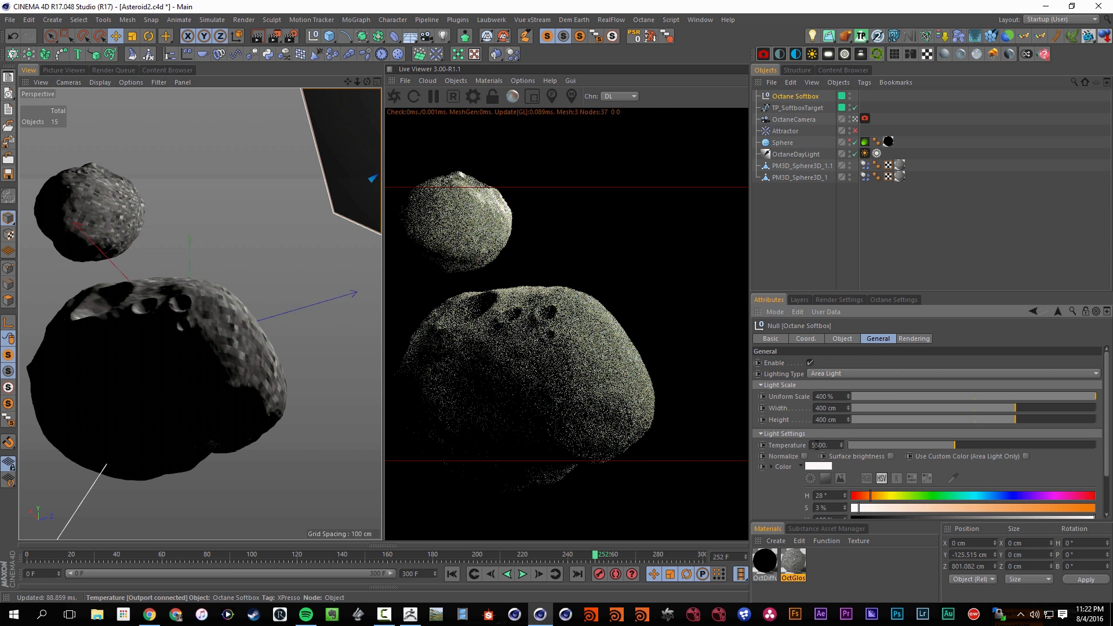
pyautogui.scroll(-2, 789, 485)
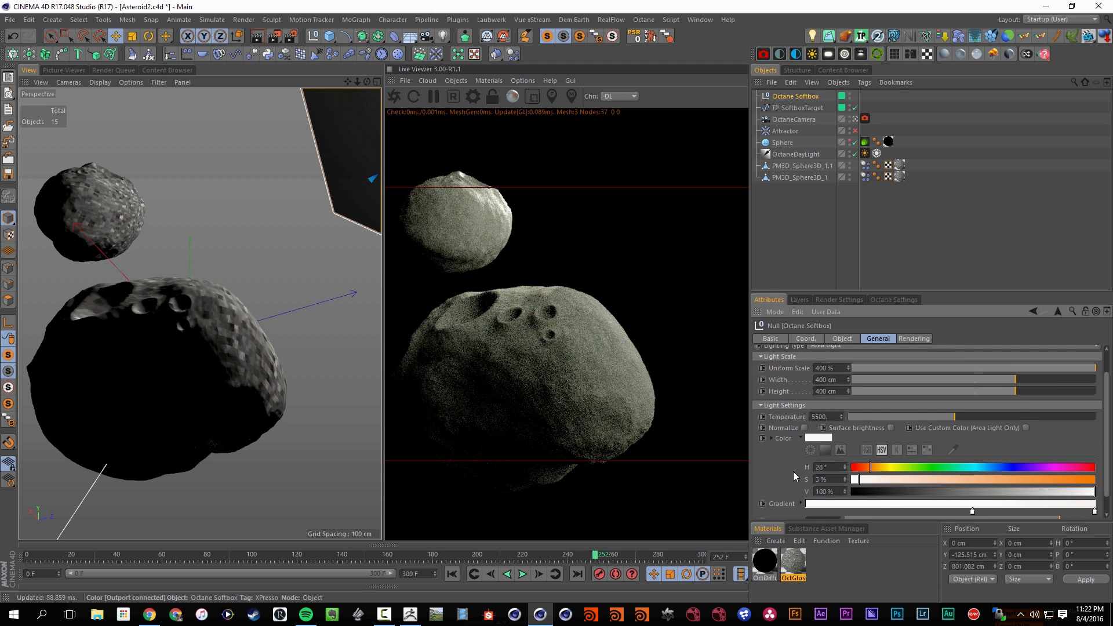
pyautogui.scroll(-1, 803, 499)
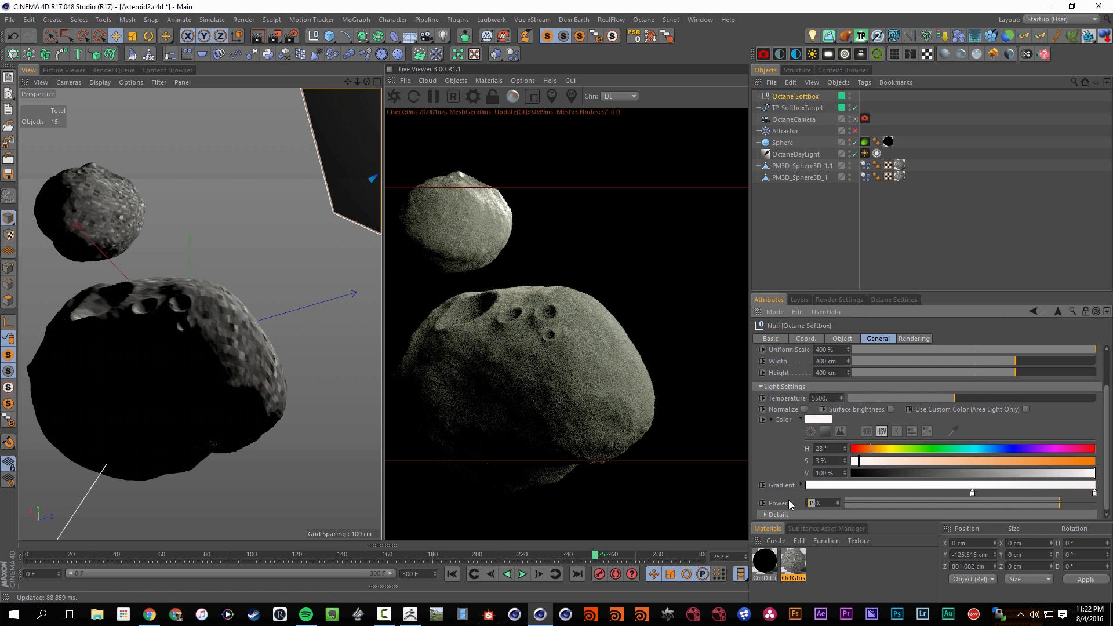
pyautogui.write('20')
pyautogui.press('Return')
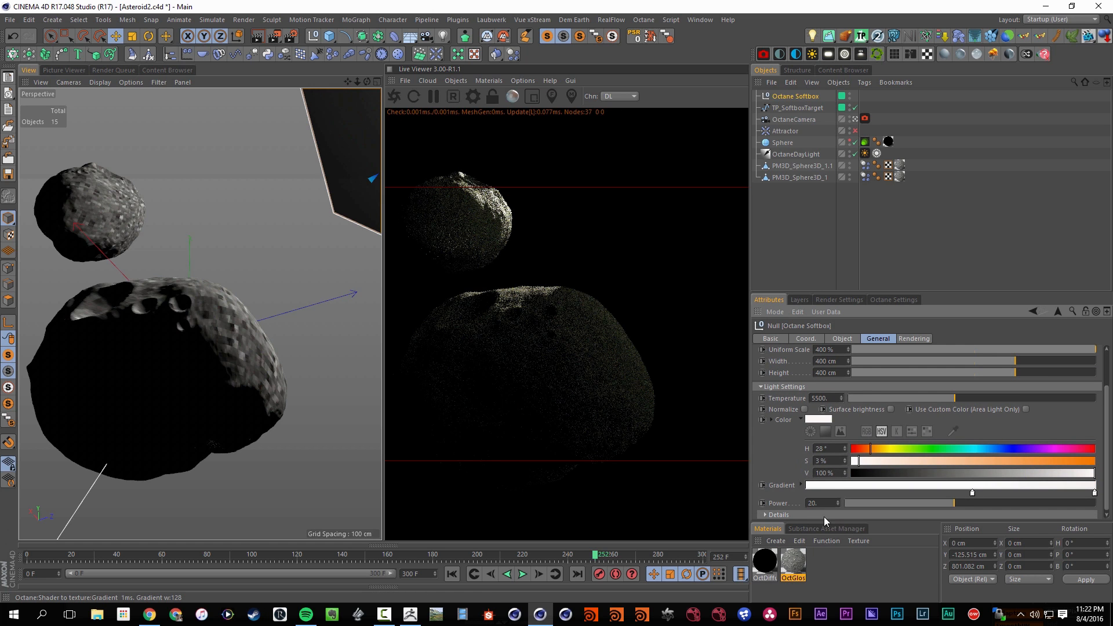
# Turn off the Octane Softbox's shadow visibility and set its light power to 15
pyautogui.click(914, 338)
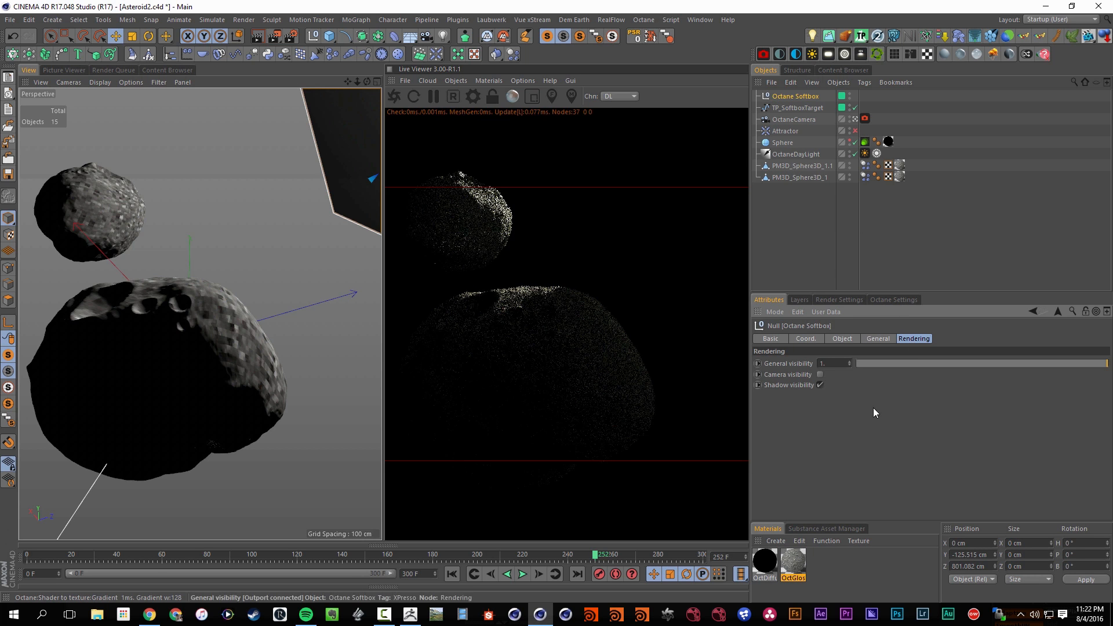
pyautogui.click(820, 385)
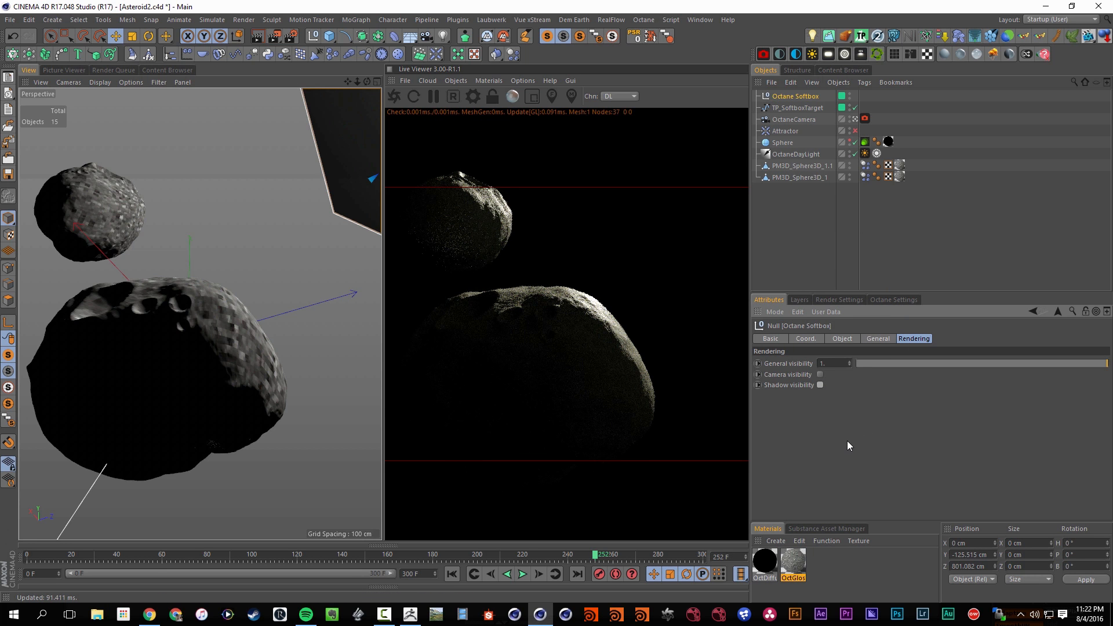
pyautogui.click(875, 339)
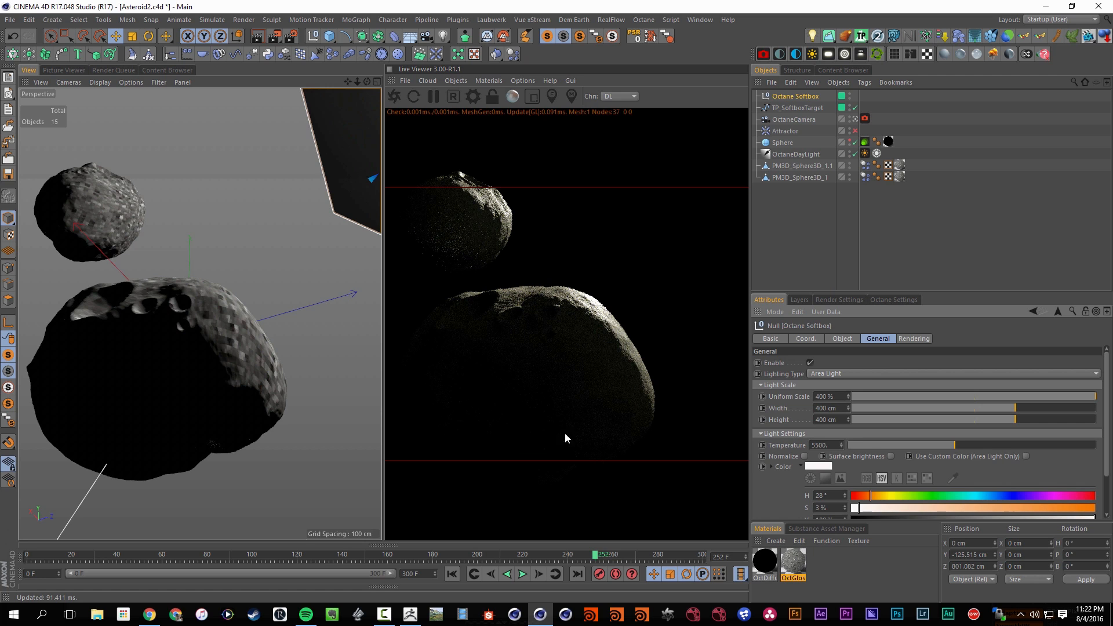
pyautogui.click(801, 466)
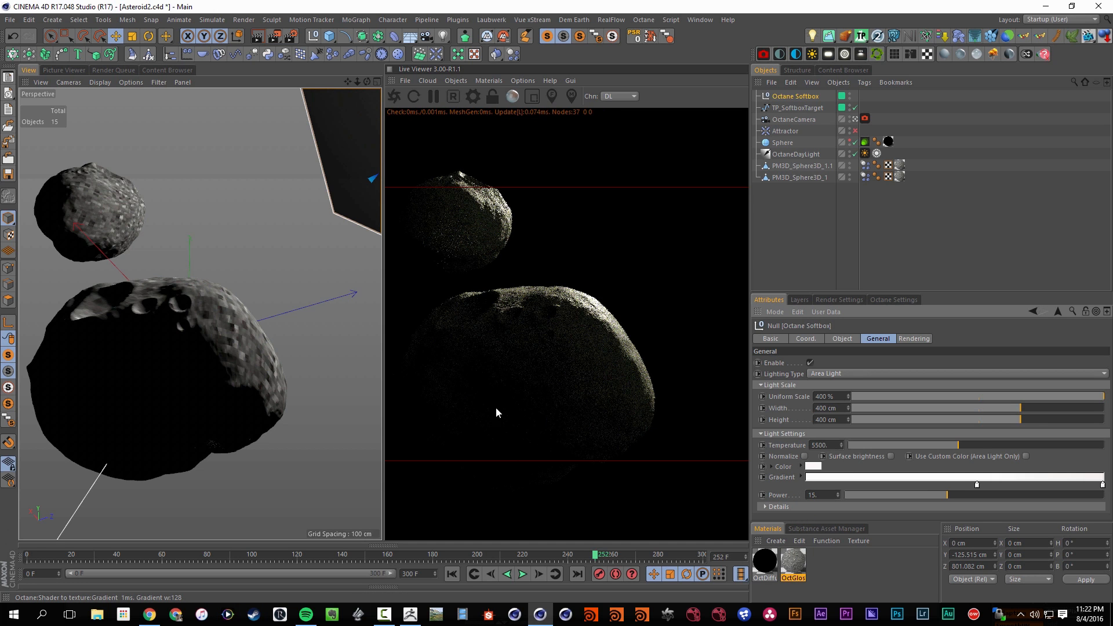
# Return to frame 0 and rotate the large asteroid to about H 32.5°, P 27.8°, B 161.2°
pyautogui.hotkey('shift', 'f')
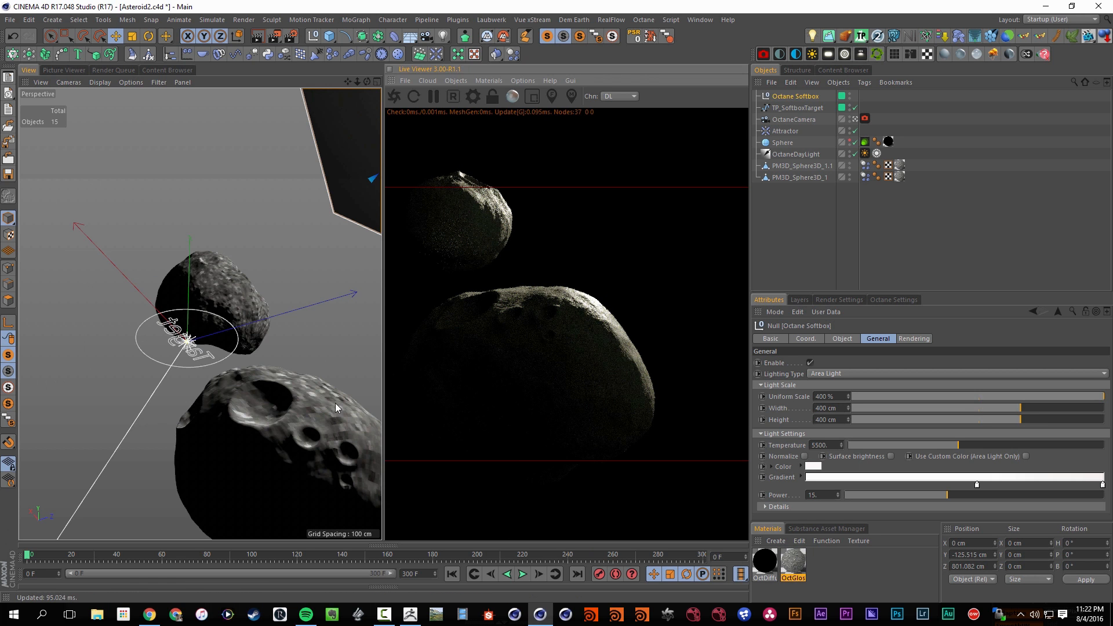
pyautogui.keyDown('alt'); pyautogui.moveTo(290, 412); pyautogui.dragTo(245, 383, button='middle'); pyautogui.keyUp('alt')
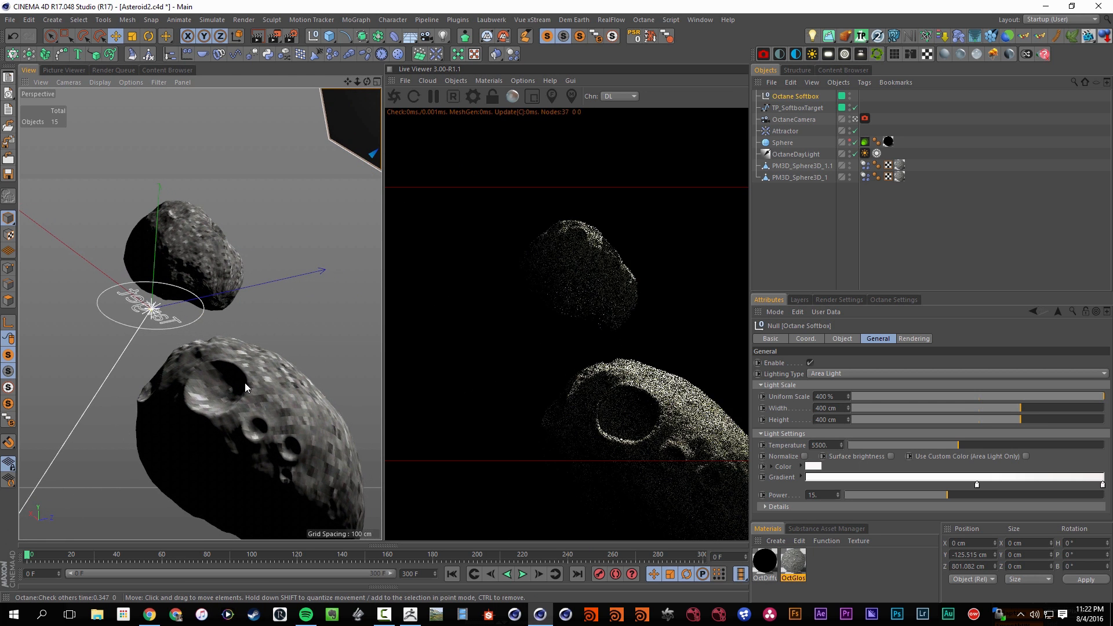
pyautogui.keyDown('alt'); pyautogui.moveTo(253, 381); pyautogui.dragTo(326, 437); pyautogui.keyUp('alt')
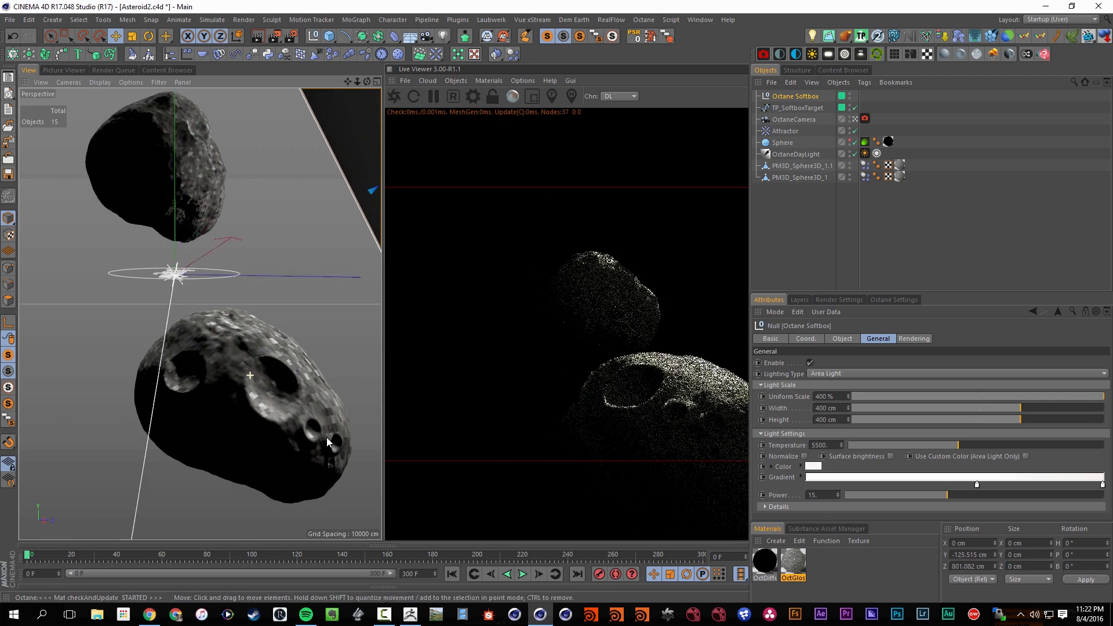
pyautogui.keyDown('alt'); pyautogui.moveTo(224, 378); pyautogui.dragTo(213, 322); pyautogui.keyUp('alt')
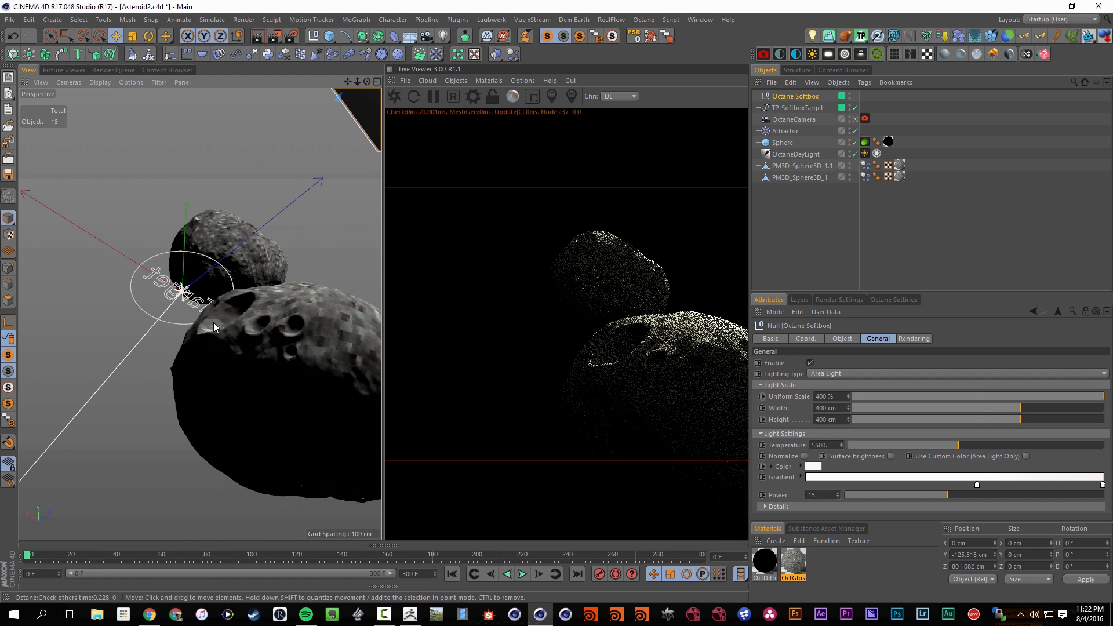
pyautogui.keyDown('alt'); pyautogui.moveTo(262, 349); pyautogui.dragTo(194, 356); pyautogui.keyUp('alt')
pyautogui.click(242, 416)
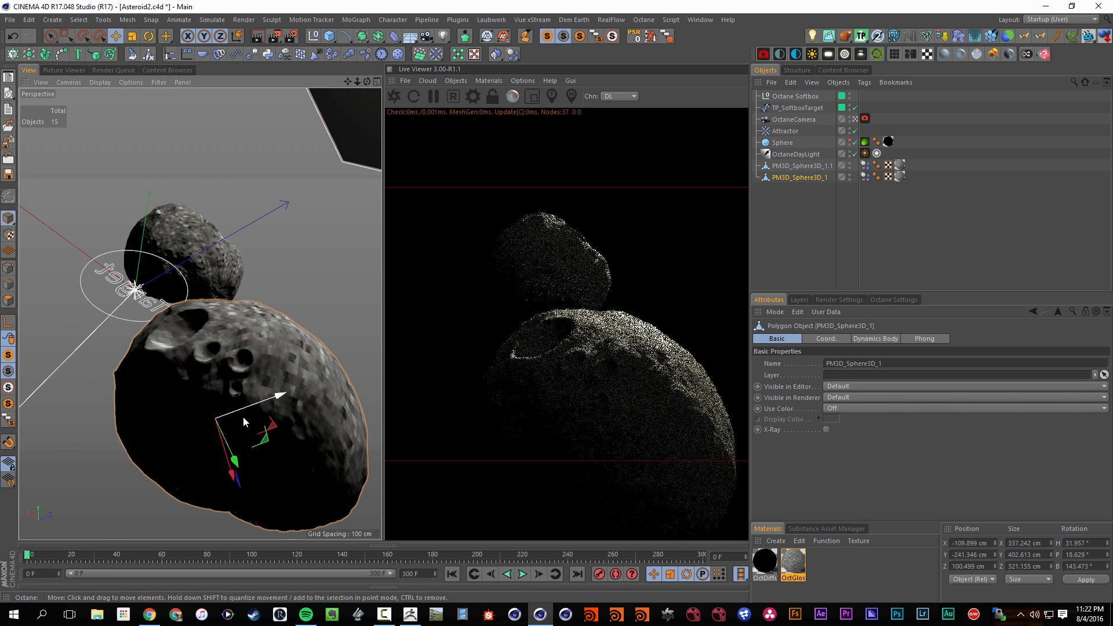
pyautogui.press('r')
pyautogui.moveTo(204, 428); pyautogui.dragTo(229, 377)
pyautogui.press('e')
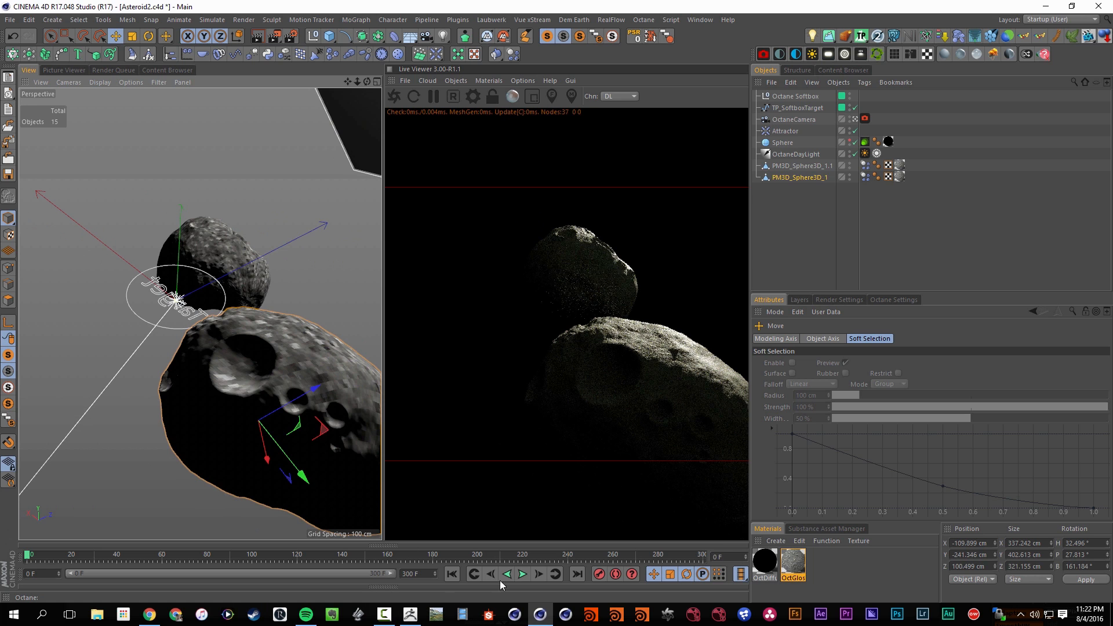
# Rotate the large asteroid further to about H 77°, P 24.8°, B 159.8° and replay the collision to about frame 187
pyautogui.press('r')
pyautogui.moveTo(248, 419)
pyautogui.mouseDown()
pyautogui.moveTo(266, 350)
pyautogui.moveTo(283, 404)
pyautogui.moveTo(298, 409)
pyautogui.moveTo(291, 457)
pyautogui.moveTo(242, 418)
pyautogui.moveTo(248, 397)
pyautogui.moveTo(250, 406)
pyautogui.mouseUp()
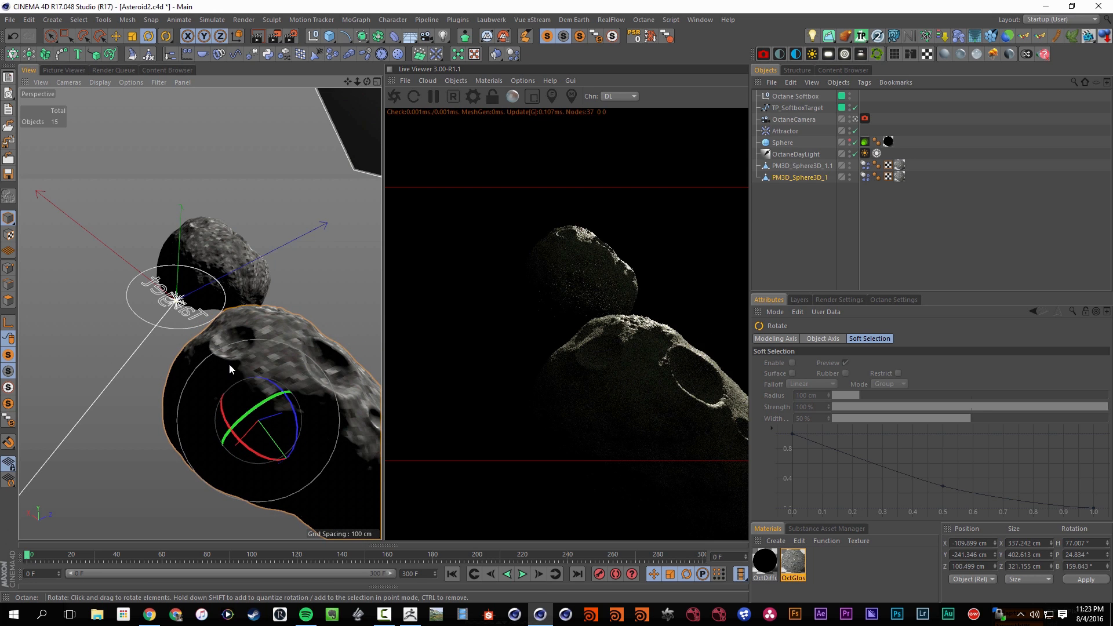
pyautogui.keyDown('alt'); pyautogui.moveTo(229, 365); pyautogui.dragTo(235, 406, button='middle'); pyautogui.keyUp('alt')
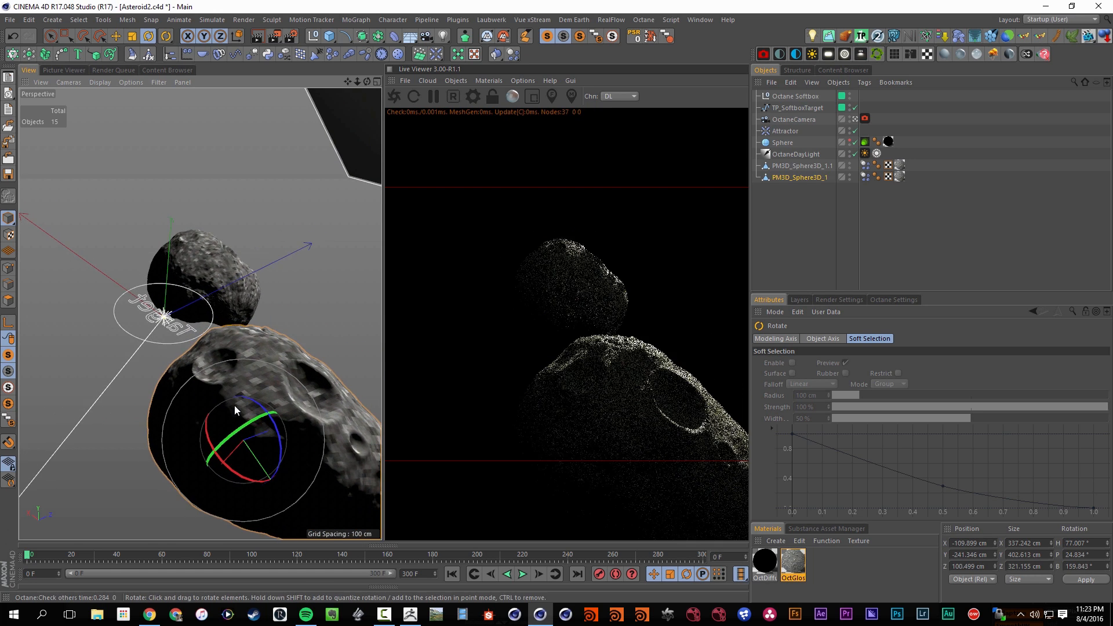
pyautogui.click(523, 575)
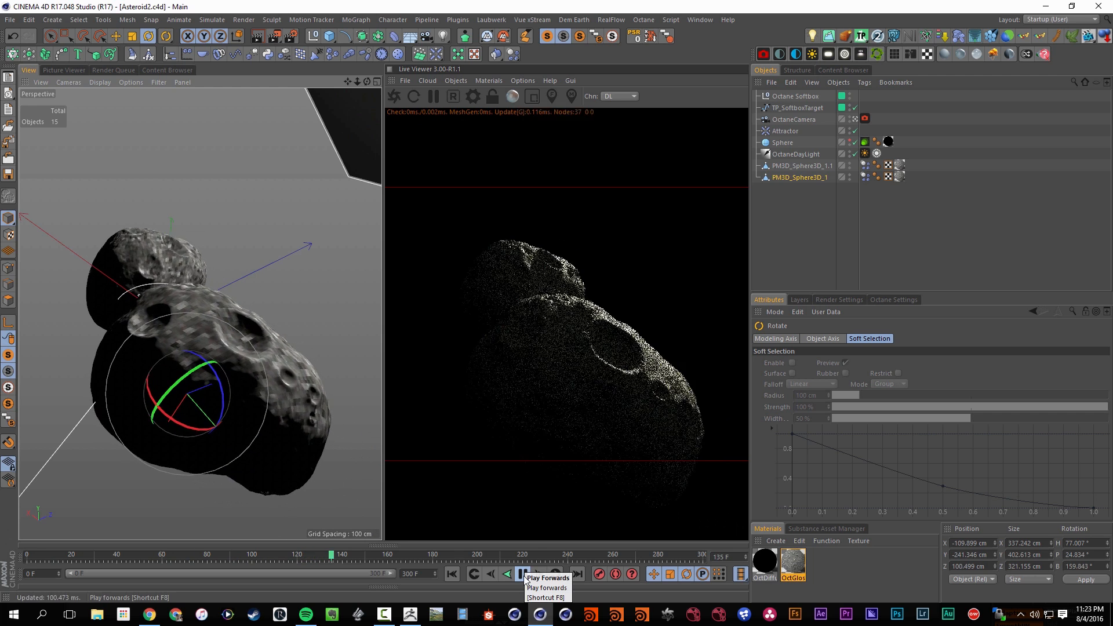
pyautogui.click(524, 575)
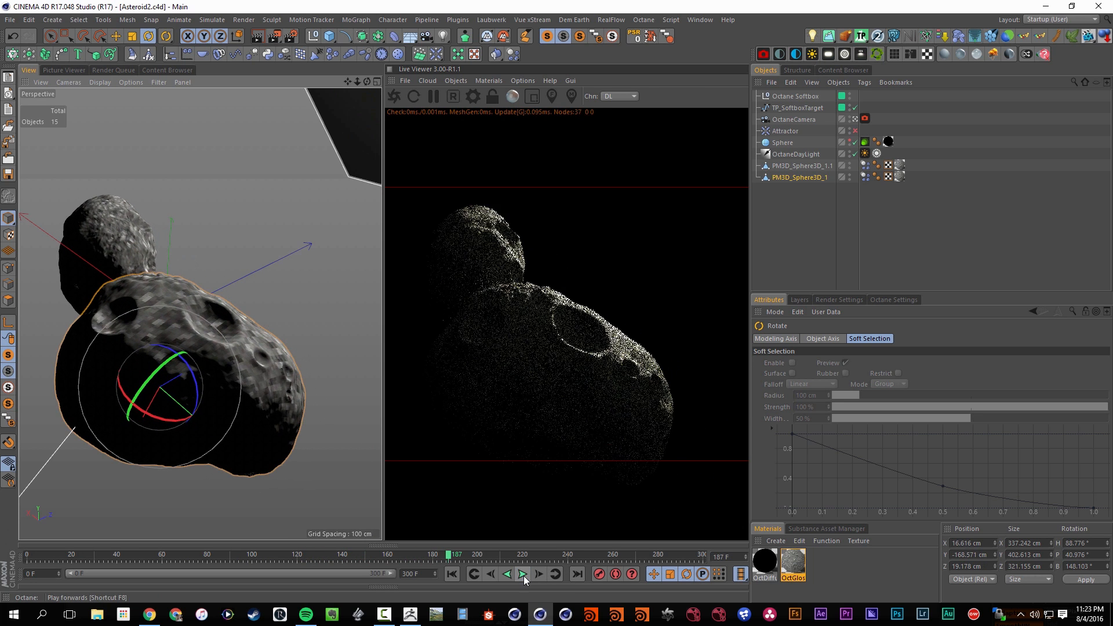
# Enable focus picking in the Live Viewer and set the OctaneCamera's aperture to 4 cm
pyautogui.click(551, 96)
pyautogui.click(865, 118)
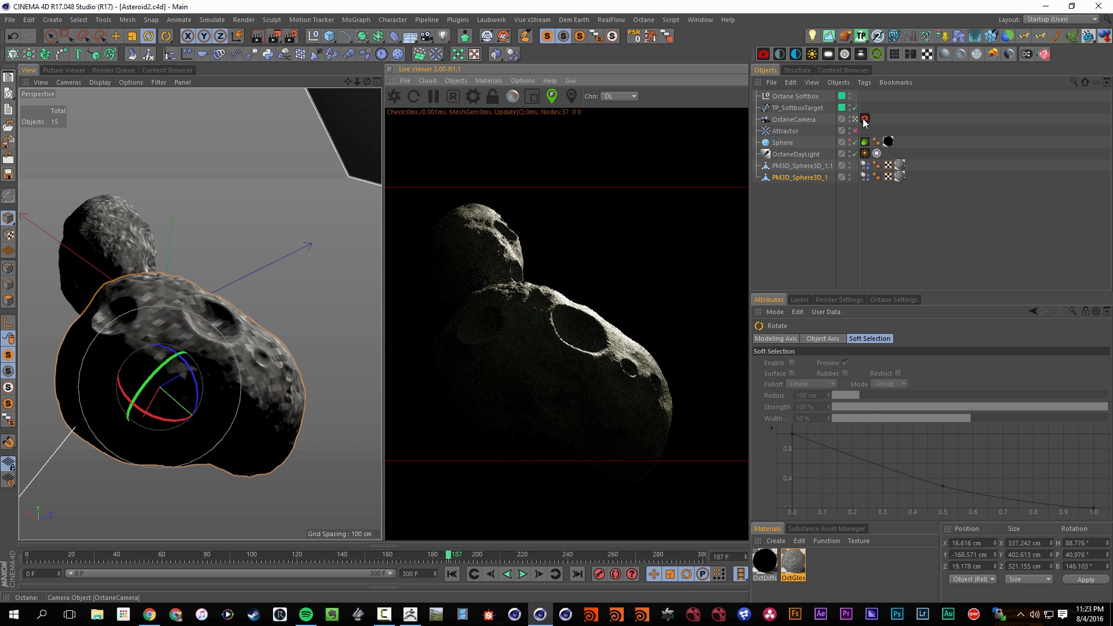
pyautogui.click(849, 386)
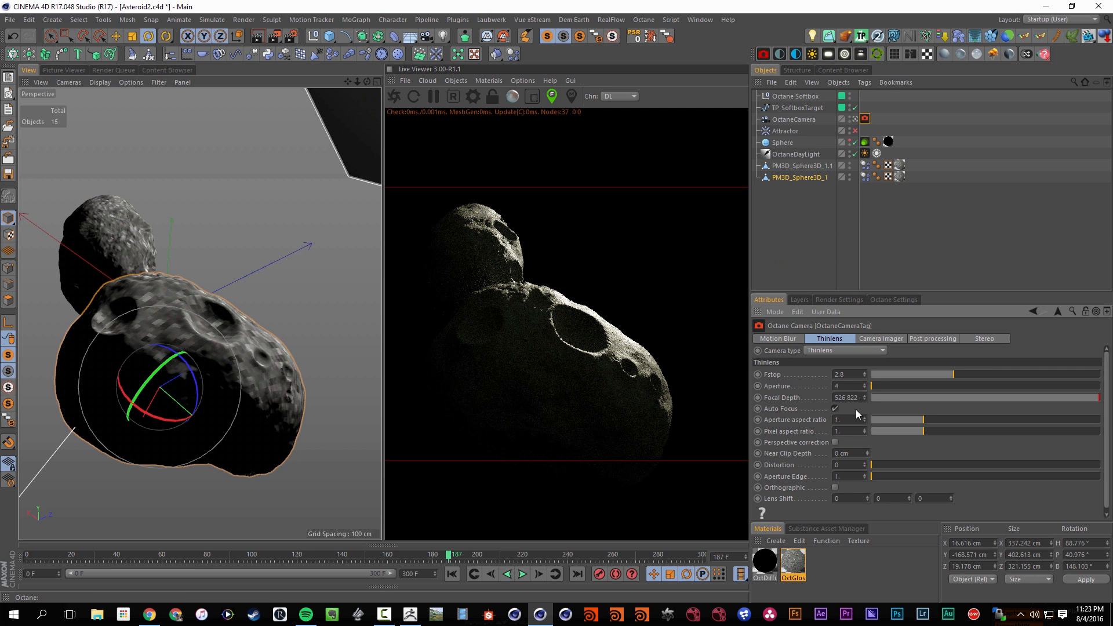
pyautogui.press('Return')
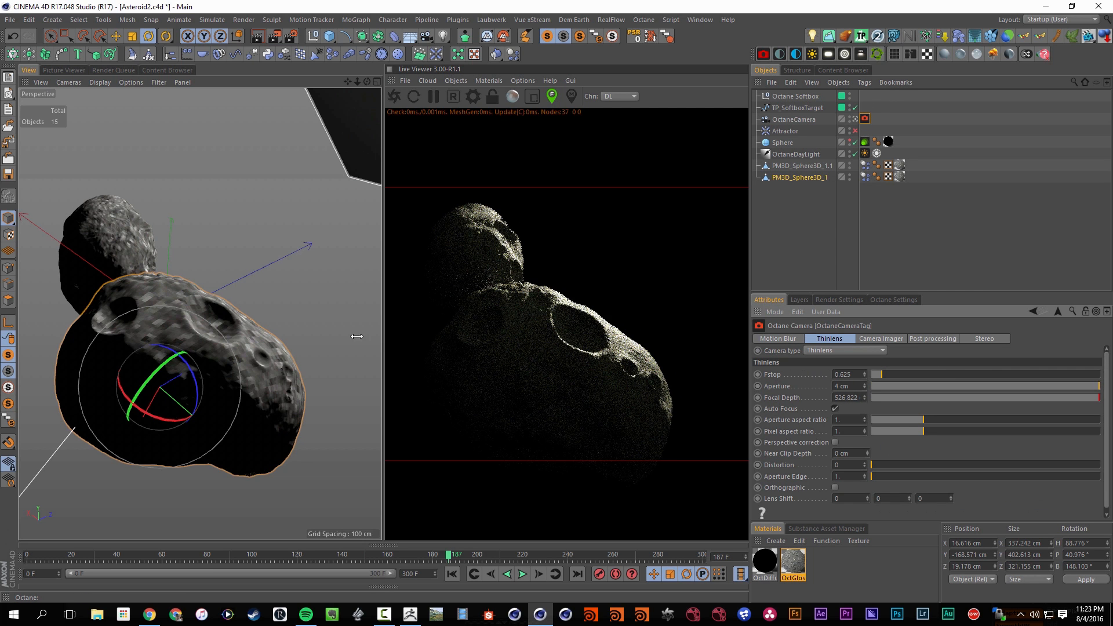
# Set the OctaneCamera's focal length to Normal Lens (50 mm) and reframe both asteroids in its view
pyautogui.moveTo(191, 364); pyautogui.dragTo(179, 385)
pyautogui.click(802, 118)
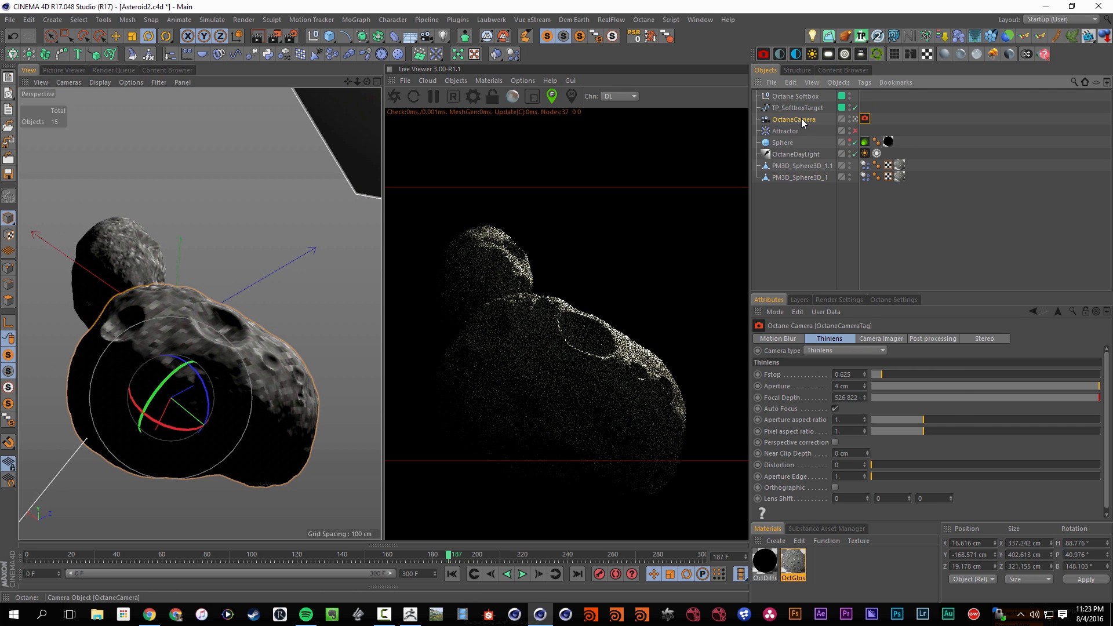
pyautogui.click(893, 388)
pyautogui.click(910, 447)
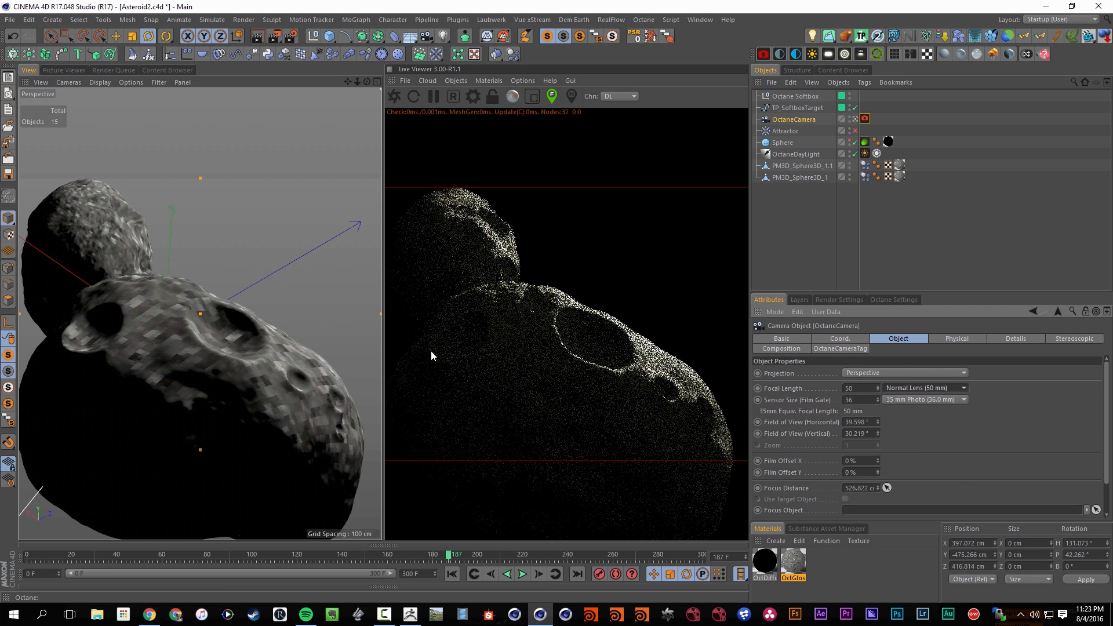
pyautogui.keyDown('alt'); pyautogui.moveTo(233, 350); pyautogui.dragTo(168, 340, button='right'); pyautogui.keyUp('alt')
pyautogui.keyDown('alt'); pyautogui.moveTo(165, 330); pyautogui.dragTo(185, 332, button='middle'); pyautogui.keyUp('alt')
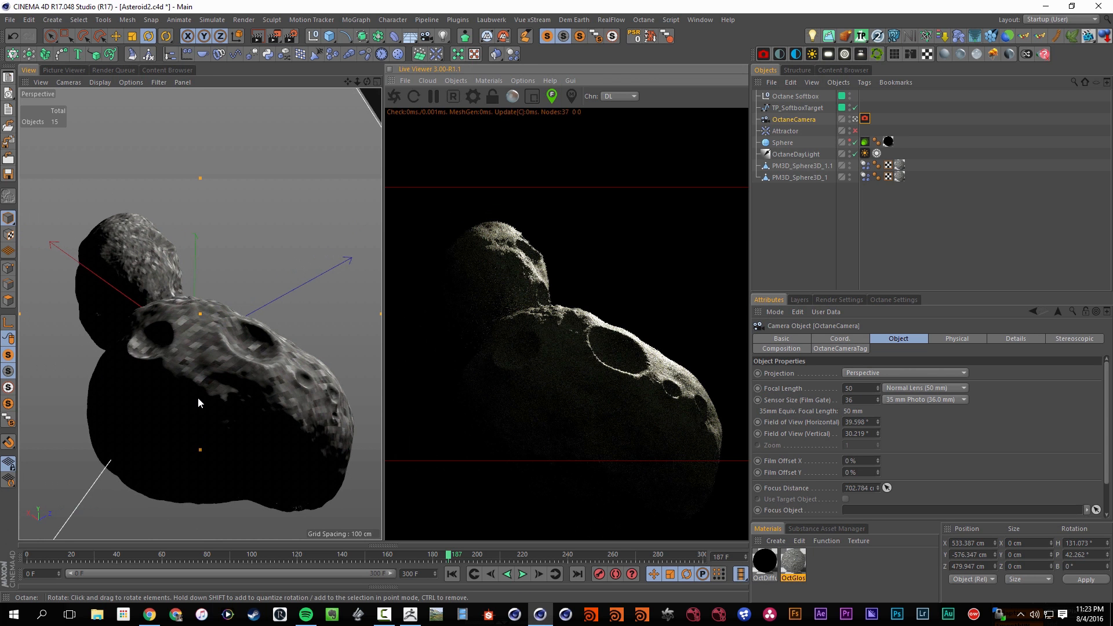
pyautogui.keyDown('alt'); pyautogui.moveTo(197, 398); pyautogui.dragTo(203, 410); pyautogui.keyUp('alt')
# Set the OctaneCamera's aperture to 6 cm, turn off Auto Focus and enable its motion blur
pyautogui.click(864, 119)
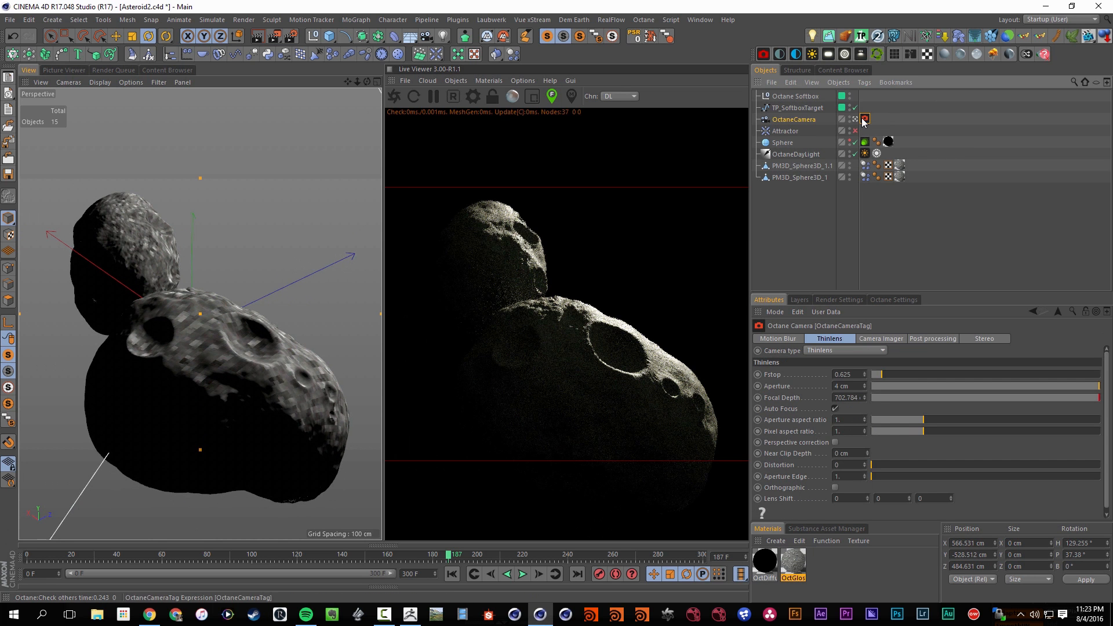
pyautogui.doubleClick(860, 386)
pyautogui.write('6')
pyautogui.press('Return')
pyautogui.click(835, 409)
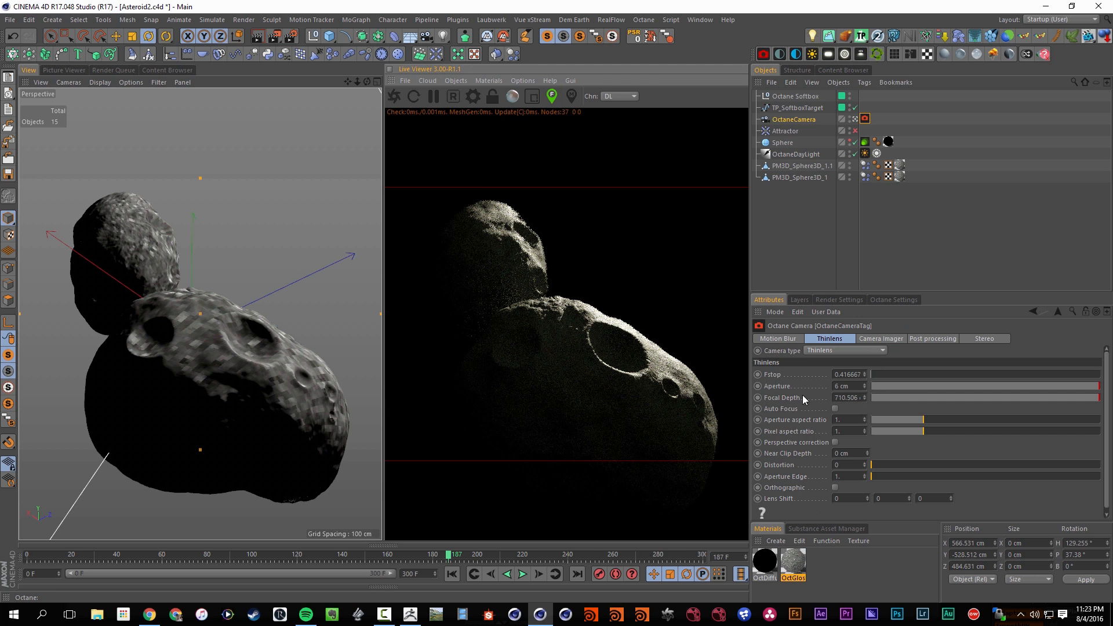
pyautogui.click(791, 339)
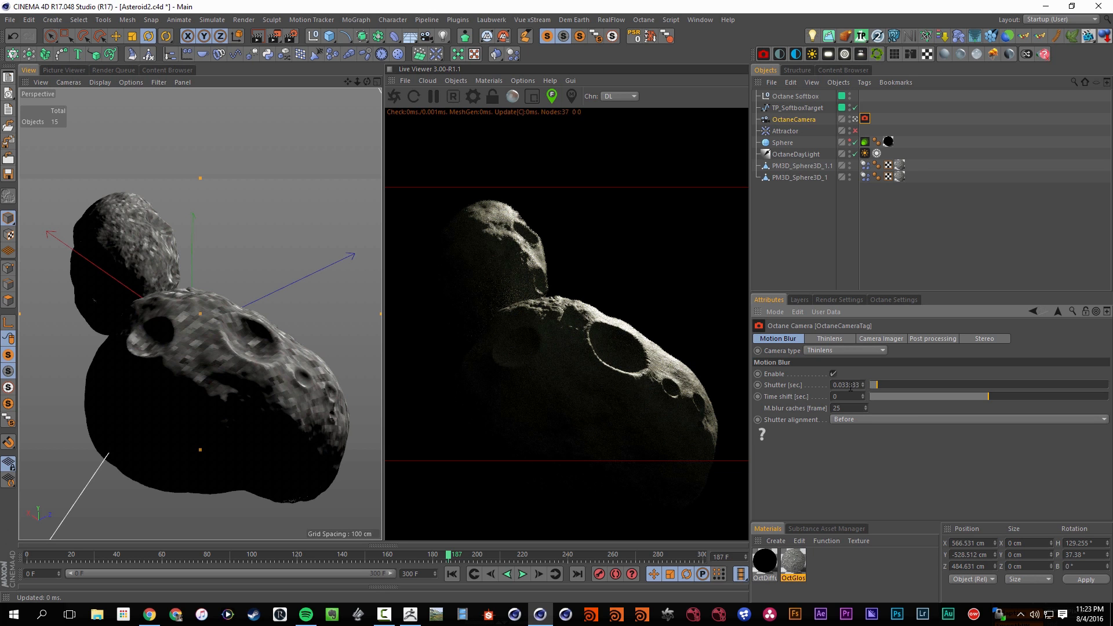
# Add an Octane ObjectTag to both asteroids and set their object motion blur to Transform/vertex
pyautogui.click(818, 169)
pyautogui.keyDown('shift'); pyautogui.click(813, 179); pyautogui.keyUp('shift')
pyautogui.rightClick(813, 179)
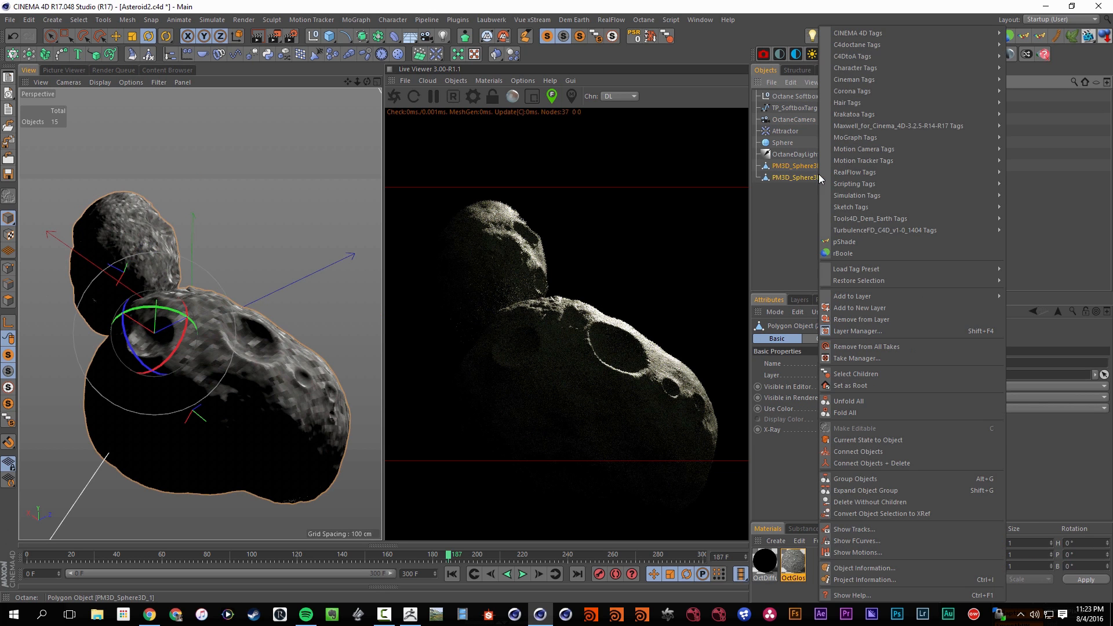
pyautogui.moveTo(857, 55)
pyautogui.moveTo(892, 45)
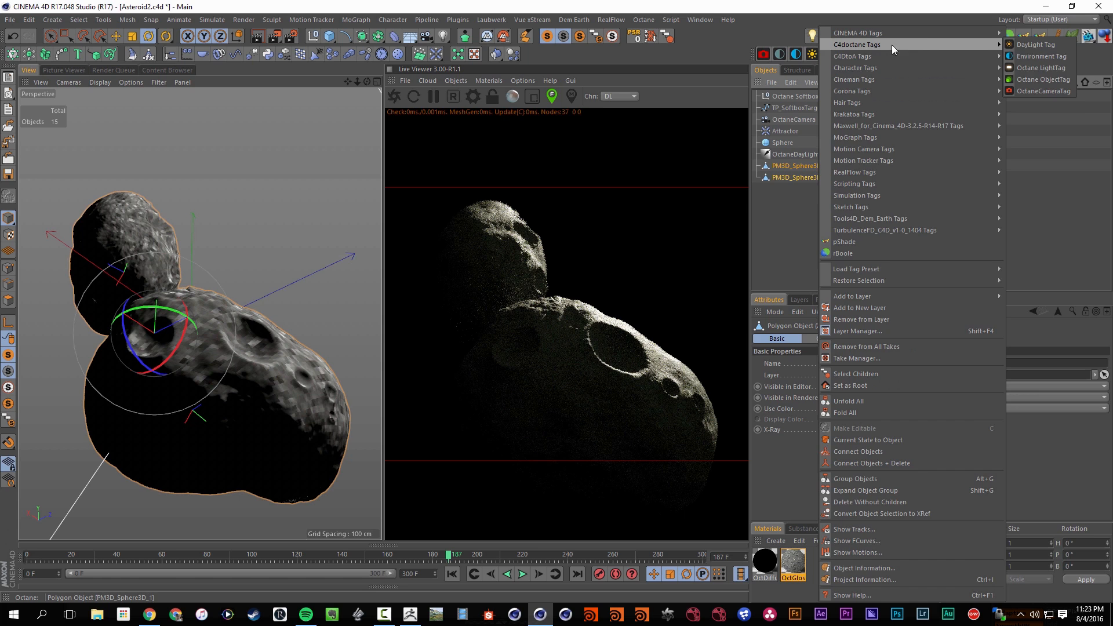
pyautogui.click(1039, 80)
pyautogui.click(903, 339)
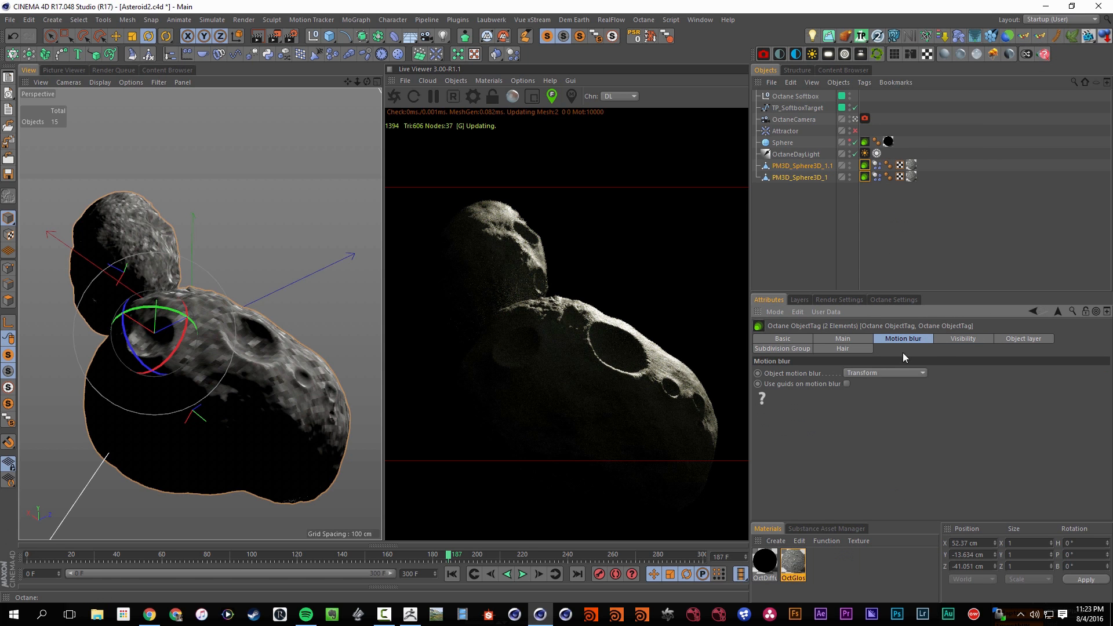
pyautogui.click(871, 409)
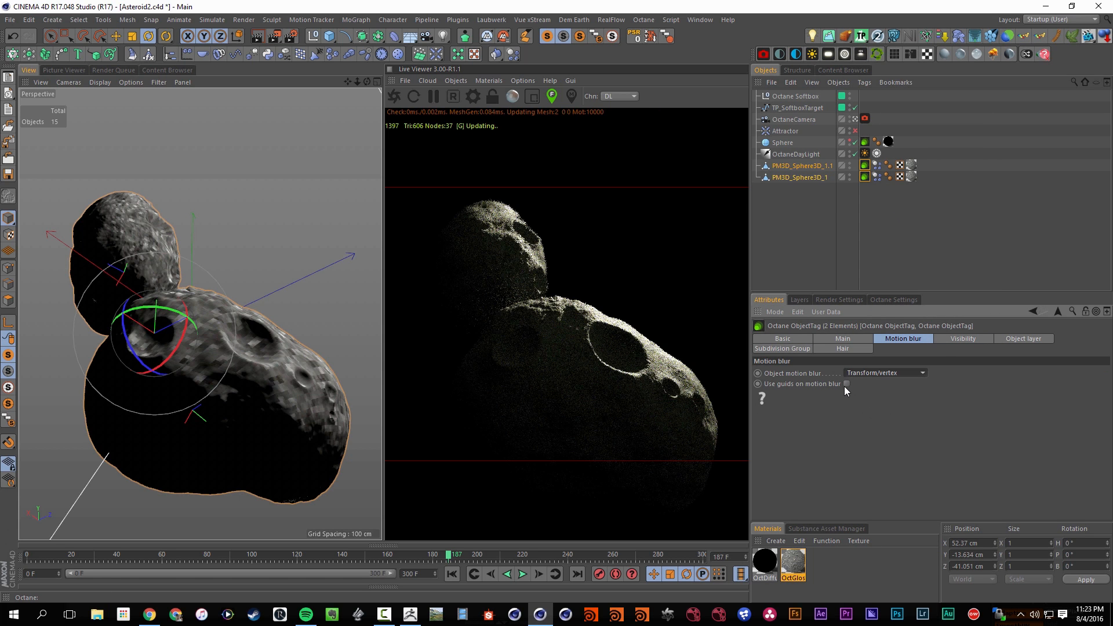
# Save the scene, replay the collision to about frame 280 and return to frame 0
pyautogui.click(823, 258)
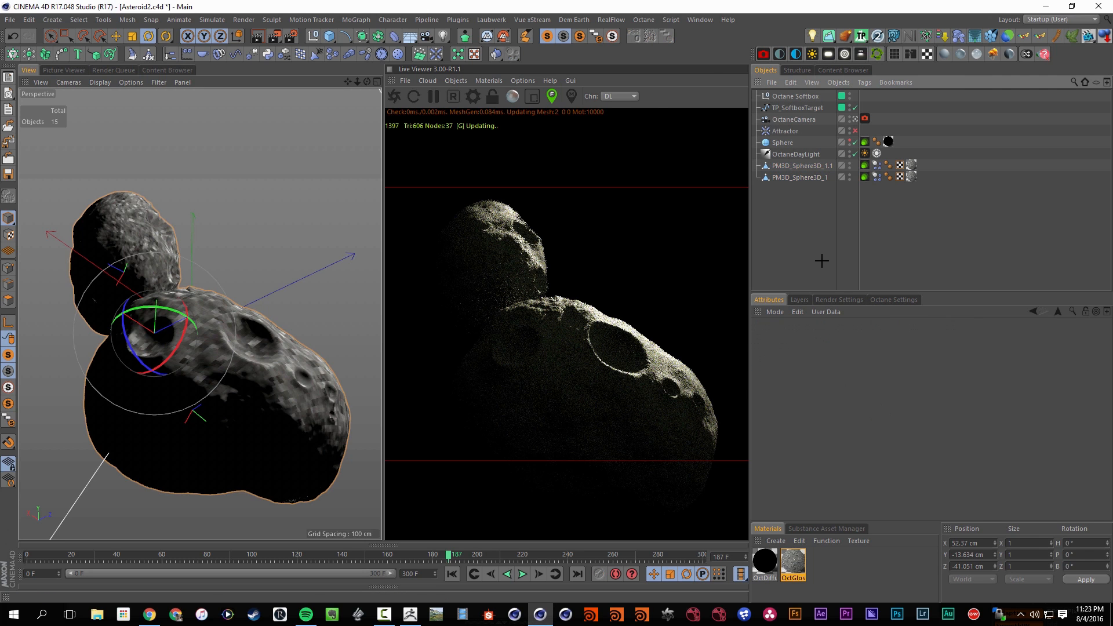
pyautogui.hotkey('ctrl', 's')
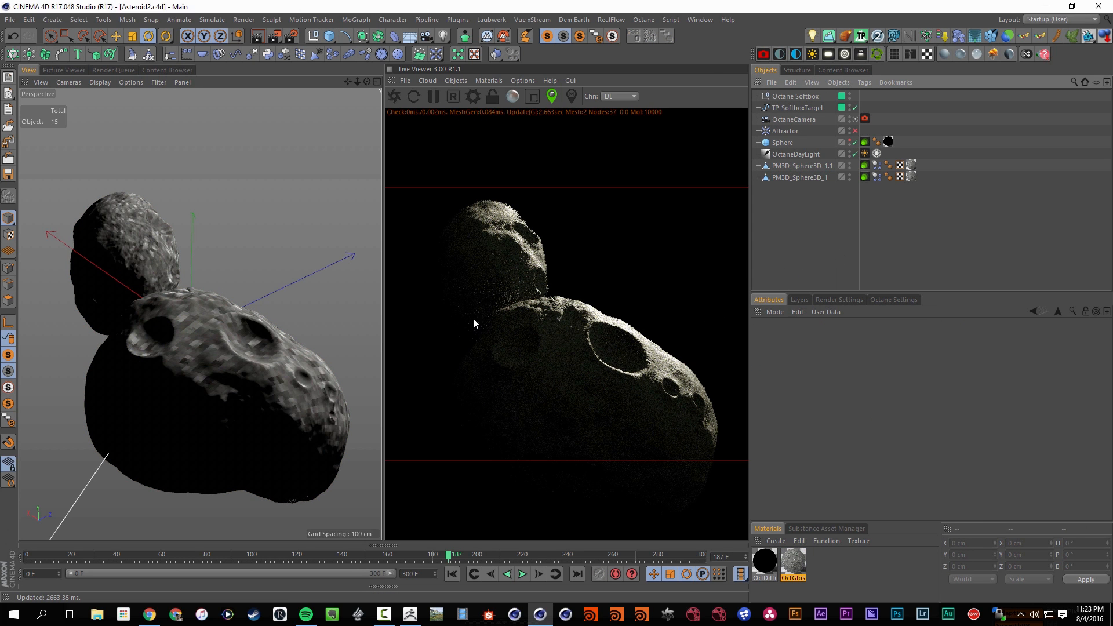
pyautogui.click(522, 575)
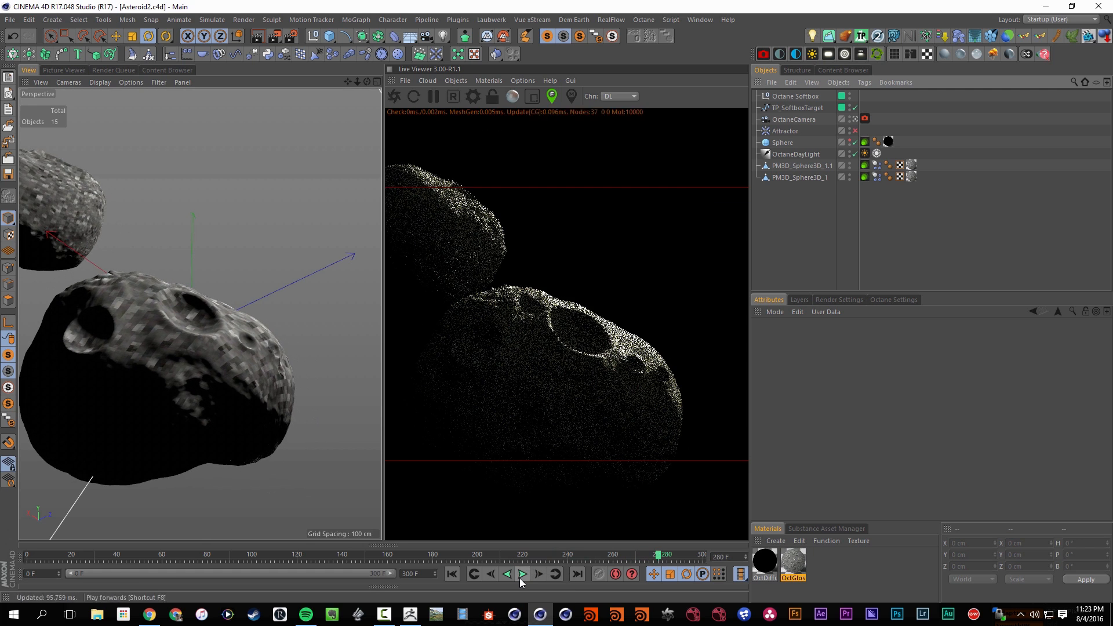
pyautogui.hotkey('shift', 'f')
# Duplicate the smaller asteroid, shrink the copy to about 30 × 36 × 29 cm and place it between the two asteroids
pyautogui.click(784, 176)
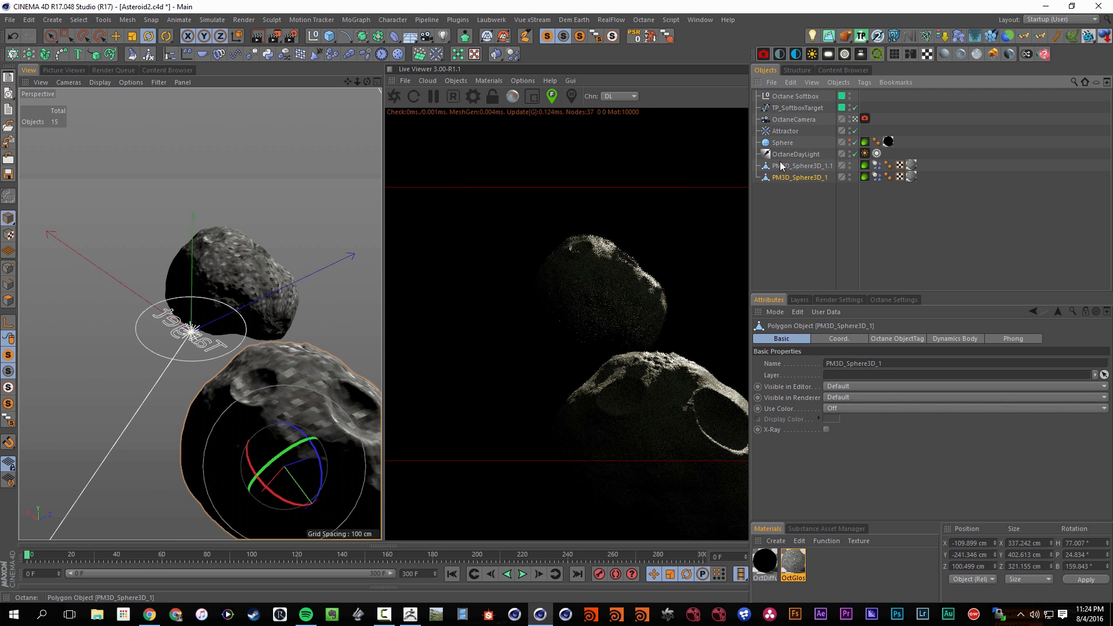
pyautogui.click(781, 165)
pyautogui.press('e')
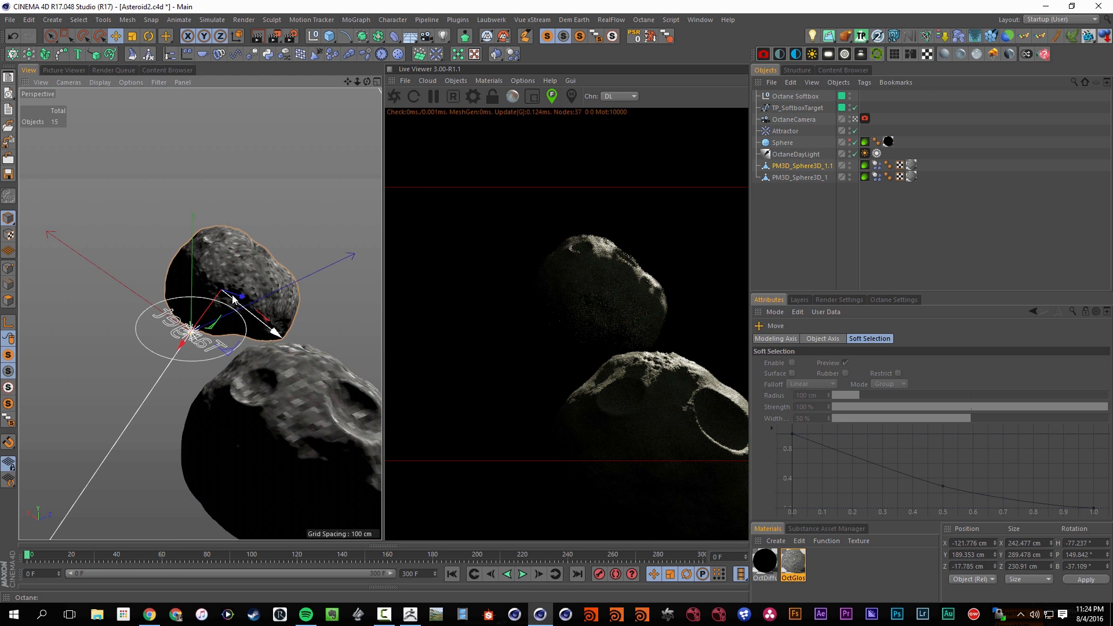
pyautogui.keyDown('ctrl'); pyautogui.moveTo(260, 327); pyautogui.dragTo(81, 407); pyautogui.keyUp('ctrl')
pyautogui.press('t')
pyautogui.press('r')
pyautogui.moveTo(285, 356); pyautogui.dragTo(263, 370)
pyautogui.press('e')
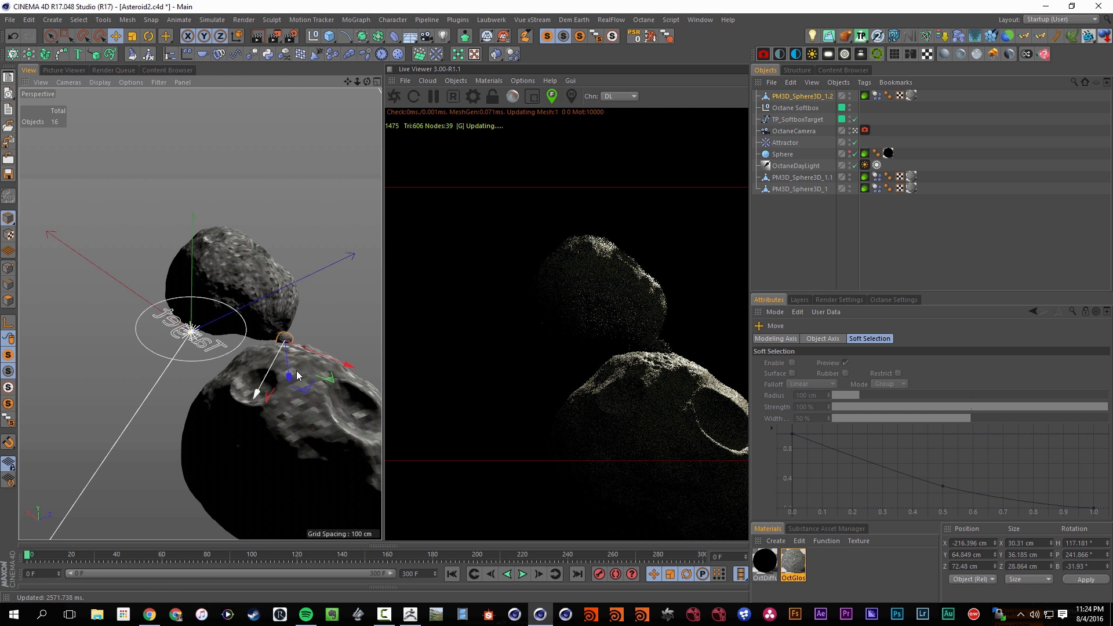
pyautogui.moveTo(297, 375); pyautogui.dragTo(367, 435)
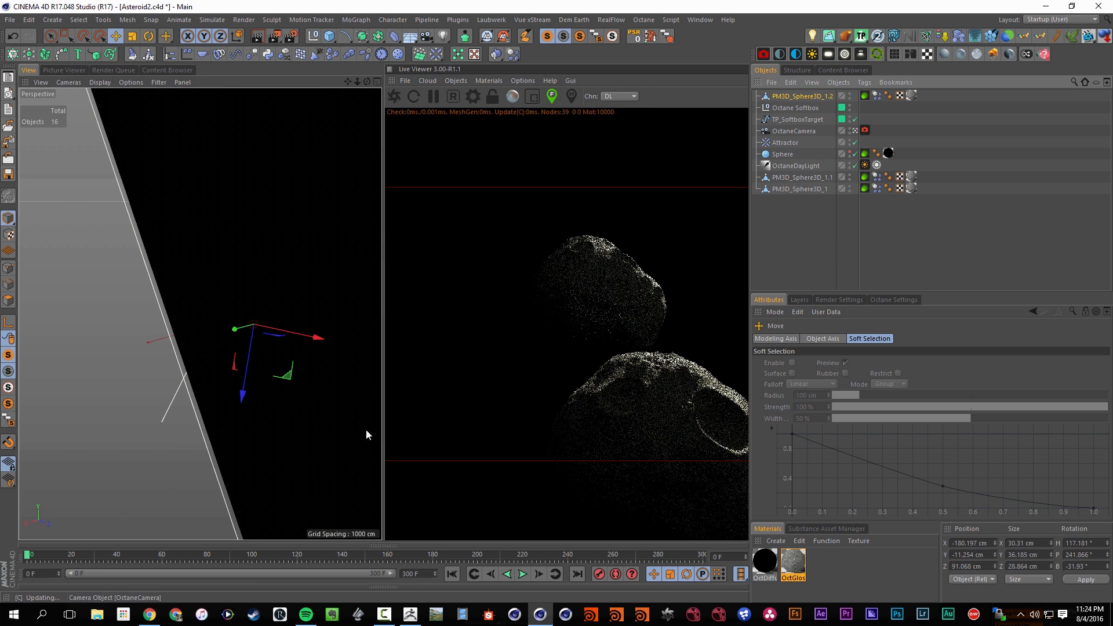
# Leave the OctaneCamera view for a free view of the gap between the asteroids and hide the Octane Softbox
pyautogui.keyDown('alt'); pyautogui.moveTo(186, 371); pyautogui.dragTo(212, 369); pyautogui.keyUp('alt')
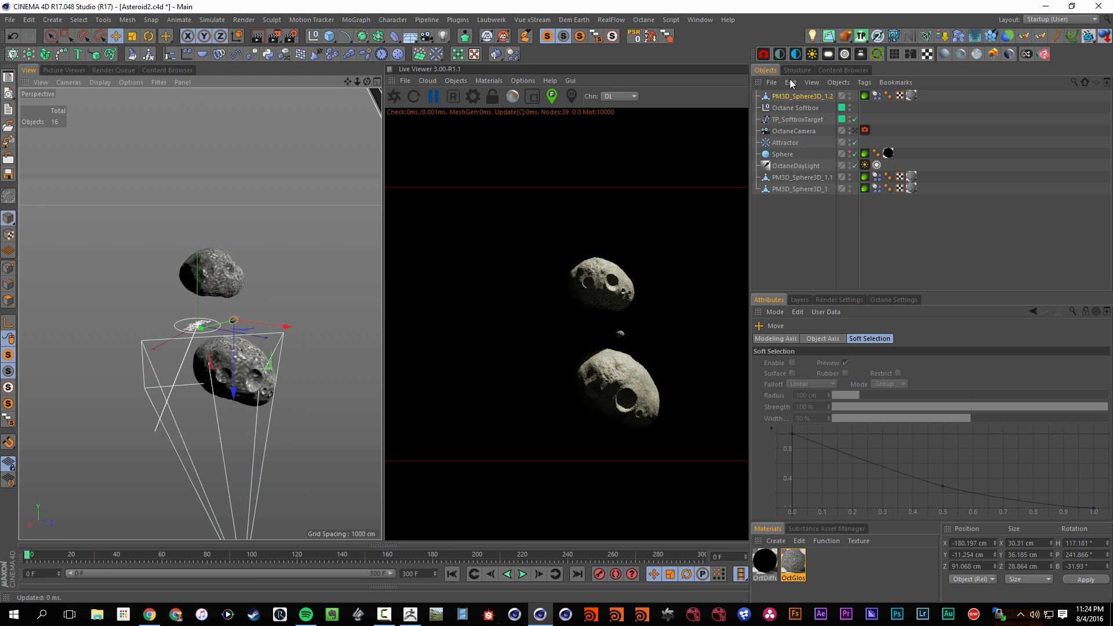
pyautogui.doubleClick(850, 107)
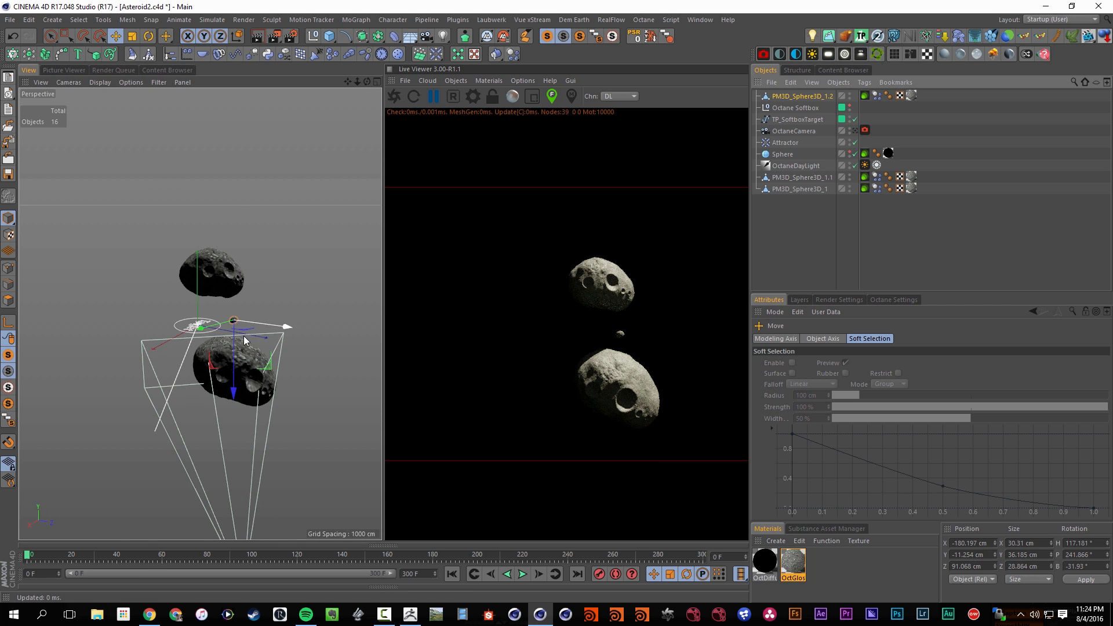
pyautogui.keyDown('alt'); pyautogui.moveTo(249, 348); pyautogui.dragTo(321, 324, button='right'); pyautogui.keyUp('alt')
# Put the small asteroid copy into a Cloner and apply a Random effector to the clones
pyautogui.keyDown('alt'); pyautogui.click(15, 54); pyautogui.keyUp('alt')
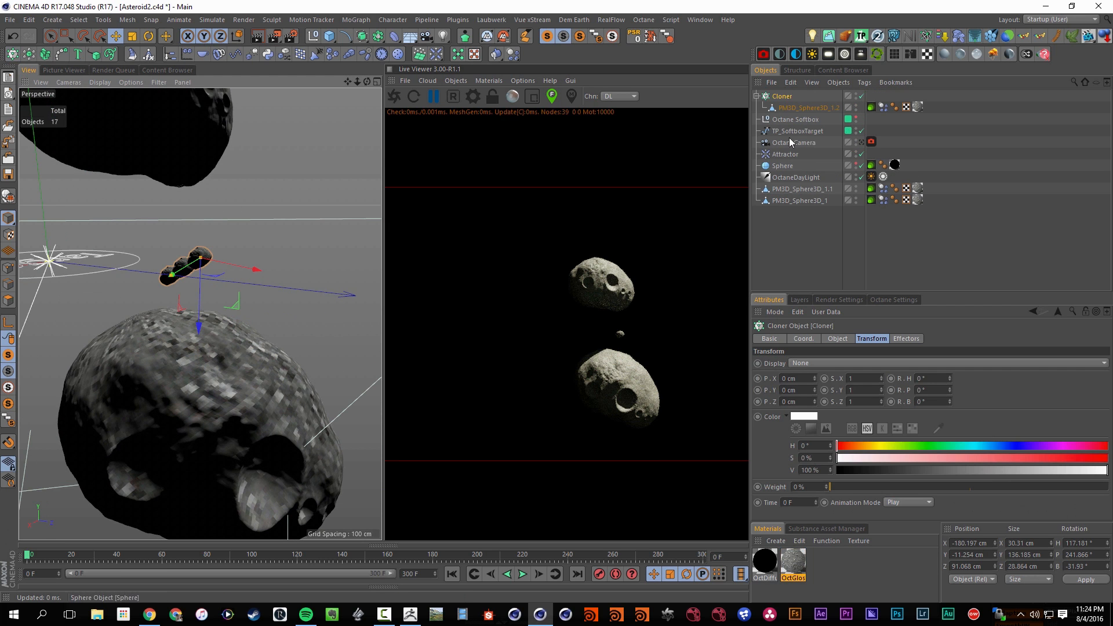
pyautogui.click(283, 54)
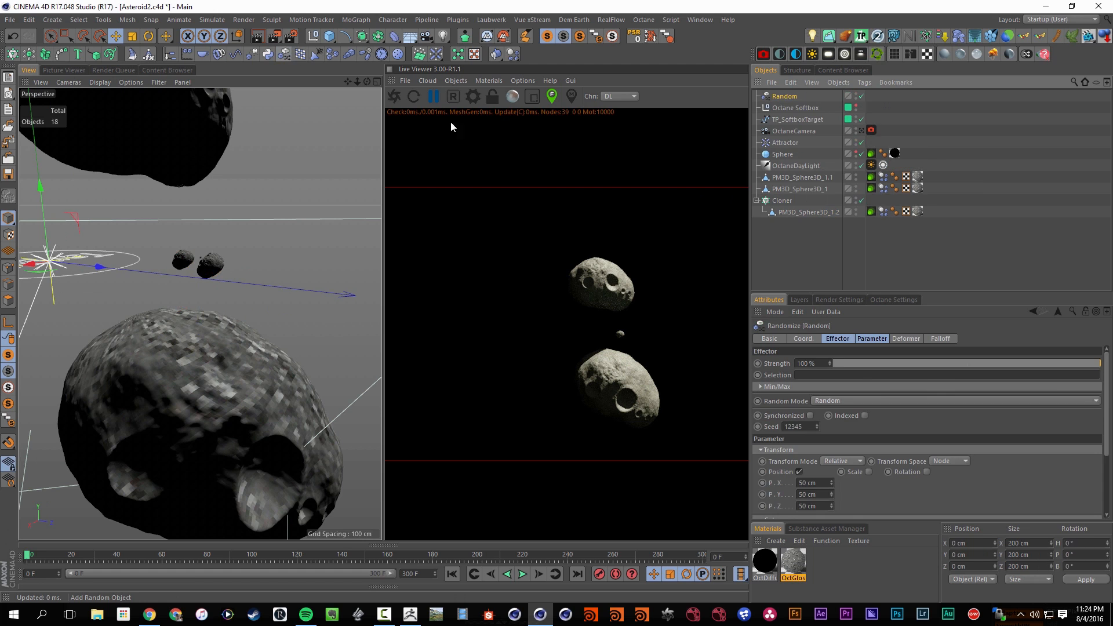
pyautogui.moveTo(775, 198); pyautogui.dragTo(776, 195)
# Set the Cloner's mode to Grid Array
pyautogui.click(779, 200)
pyautogui.click(839, 339)
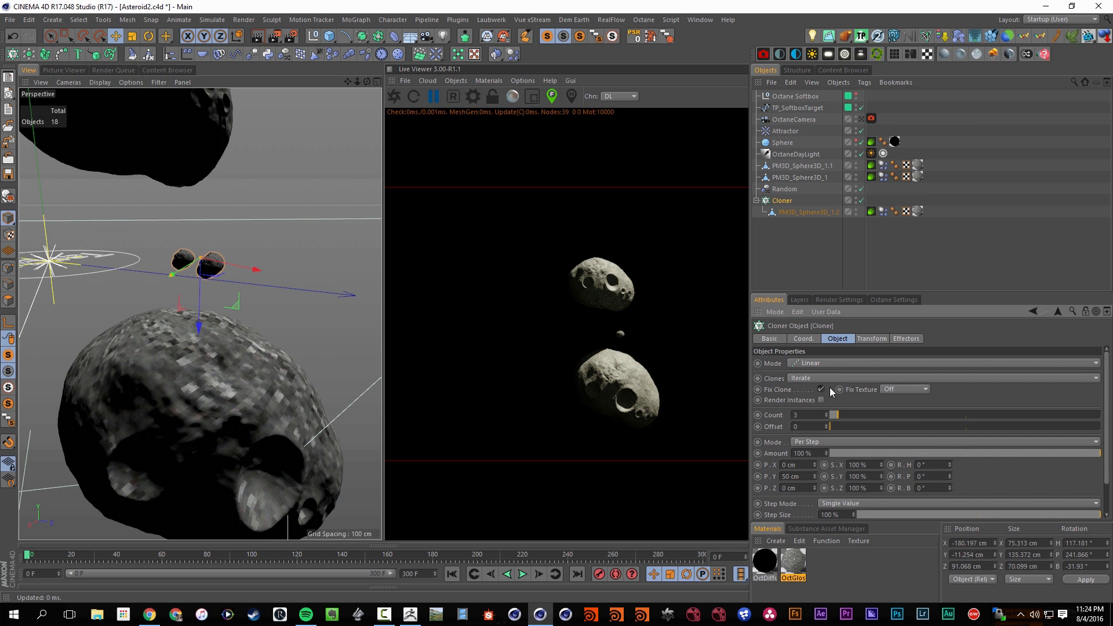
pyautogui.click(826, 363)
pyautogui.click(826, 413)
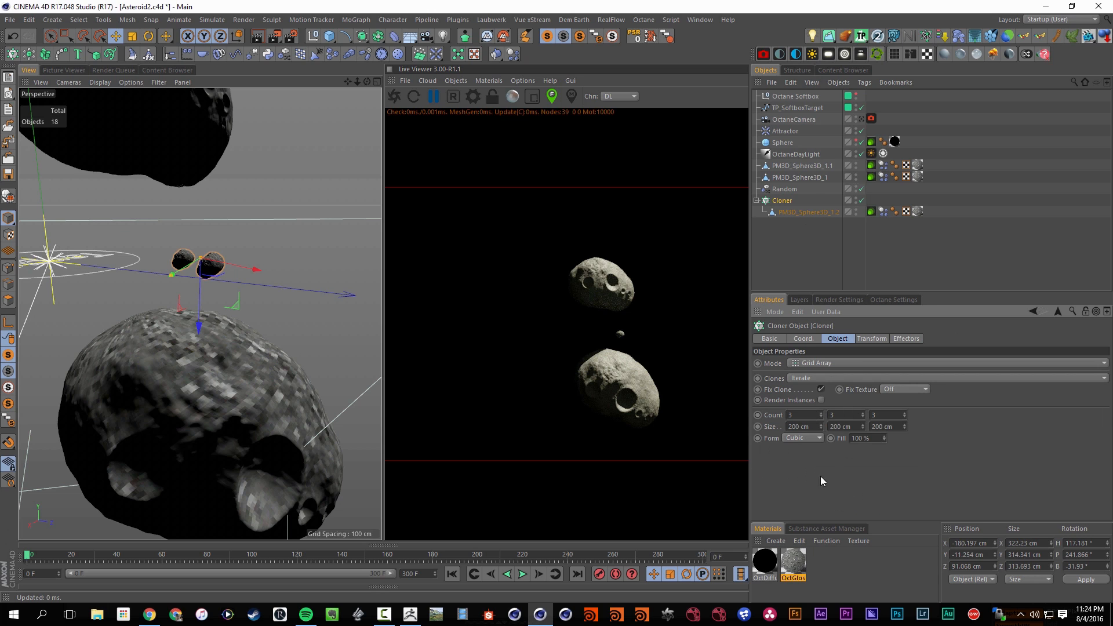
# Enable rotation and non-uniform scale on the Random effector, with scale X 0.47, Y 0.6 and Z 0.62
pyautogui.click(823, 189)
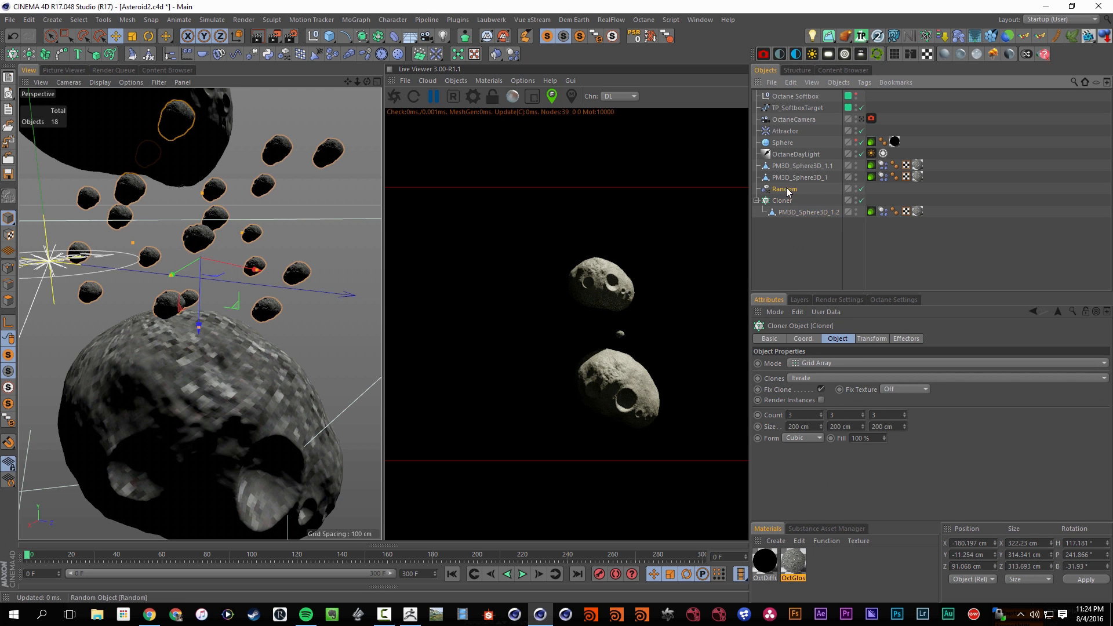
pyautogui.click(869, 472)
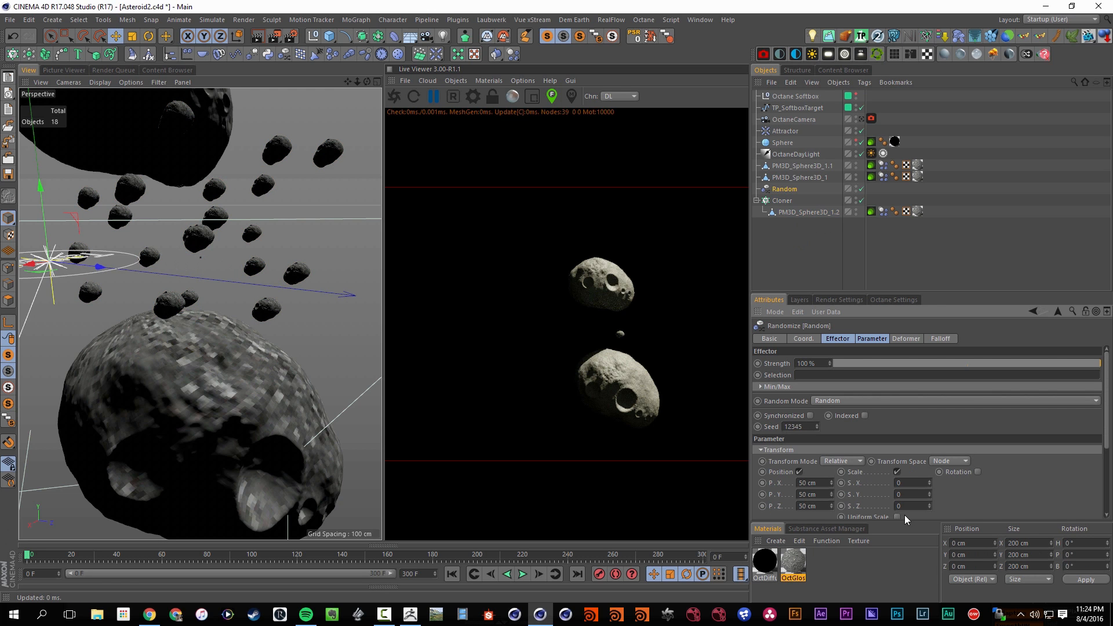
pyautogui.moveTo(930, 483); pyautogui.dragTo(929, 467)
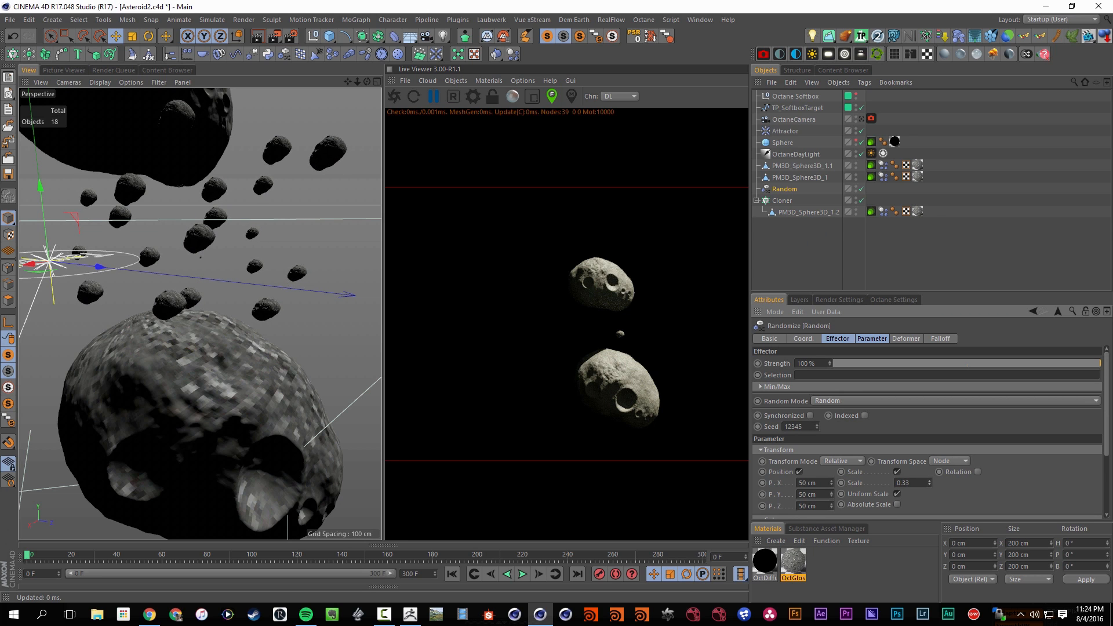
pyautogui.click(896, 495)
pyautogui.moveTo(930, 482); pyautogui.dragTo(954, 474)
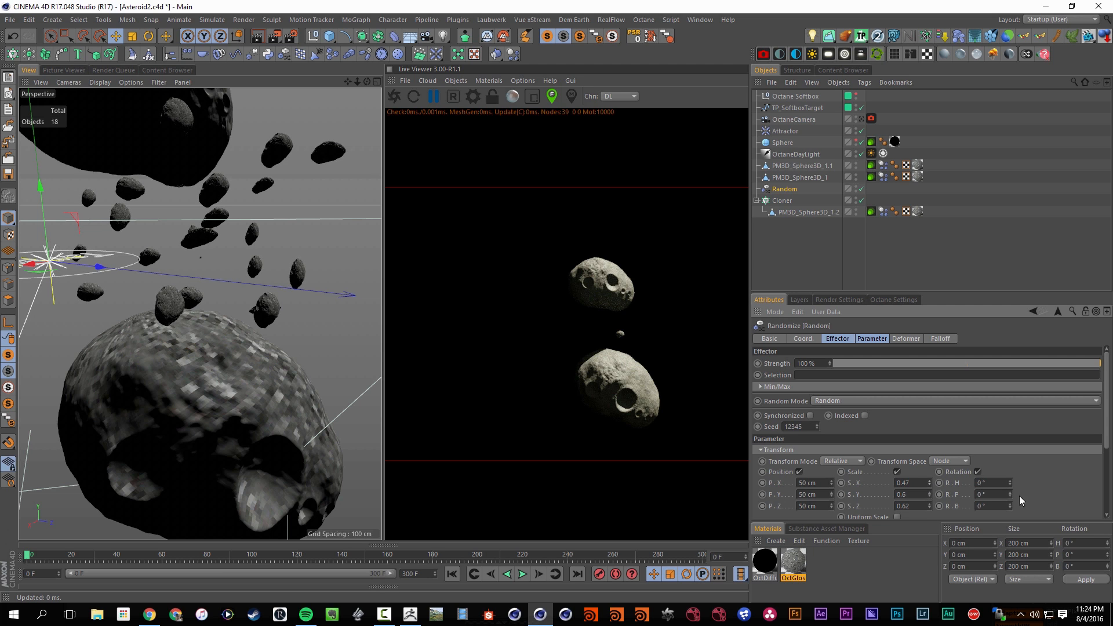
# Set the Random effector's rotation to 360° for H, P and B
pyautogui.write('360')
pyautogui.press('Tab')
pyautogui.write('360')
pyautogui.press('Tab')
pyautogui.write('360')
pyautogui.press('Return')
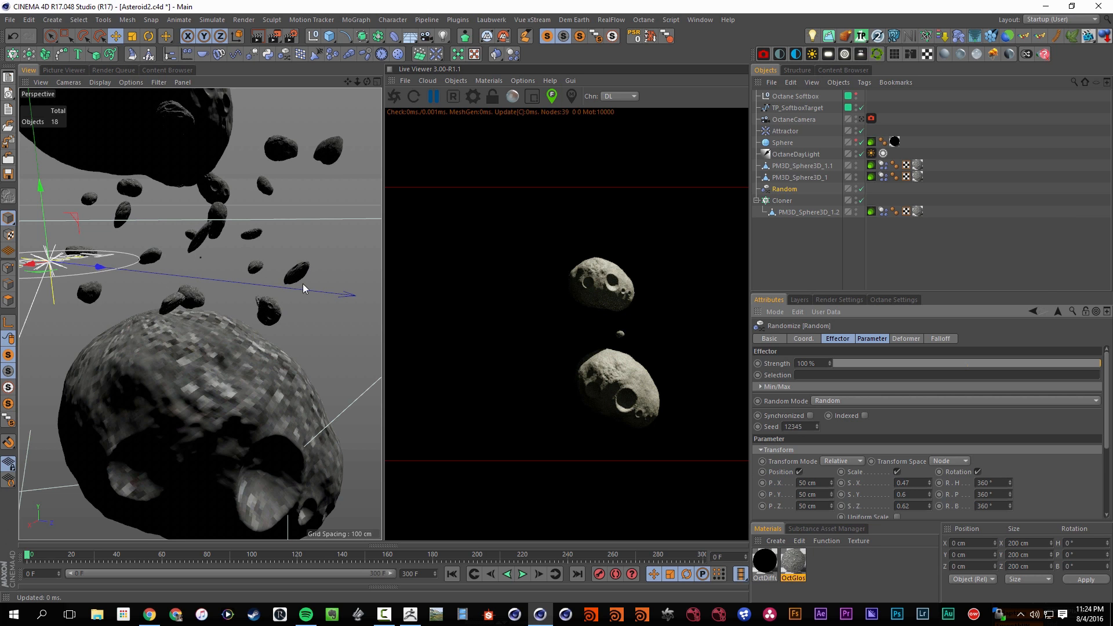
pyautogui.keyDown('alt'); pyautogui.moveTo(230, 278); pyautogui.dragTo(218, 270); pyautogui.keyUp('alt')
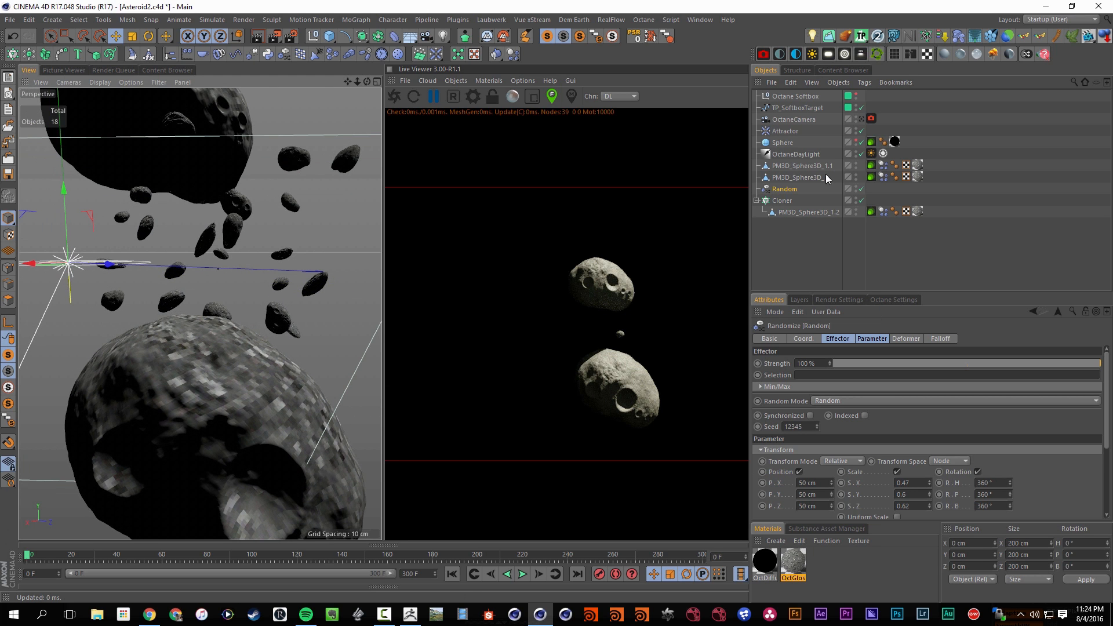
# Move the Cloner to about X -160, Y 8, Z 130 cm and resize its clone grid to about 243 × 207 × 455 cm
pyautogui.click(783, 200)
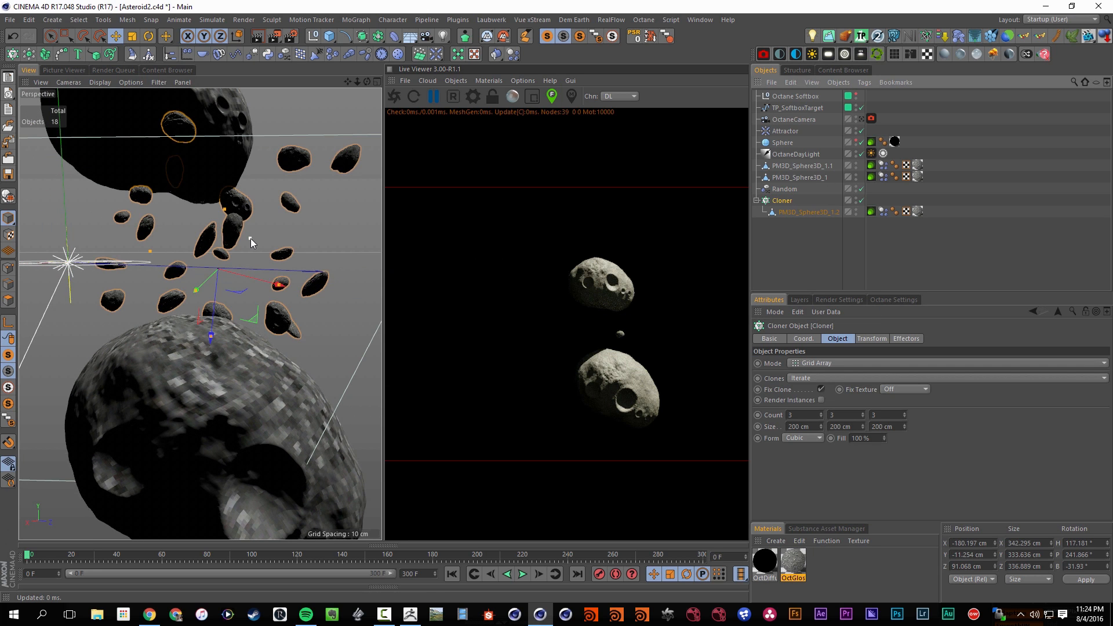
pyautogui.moveTo(250, 238); pyautogui.dragTo(229, 273)
pyautogui.press('e')
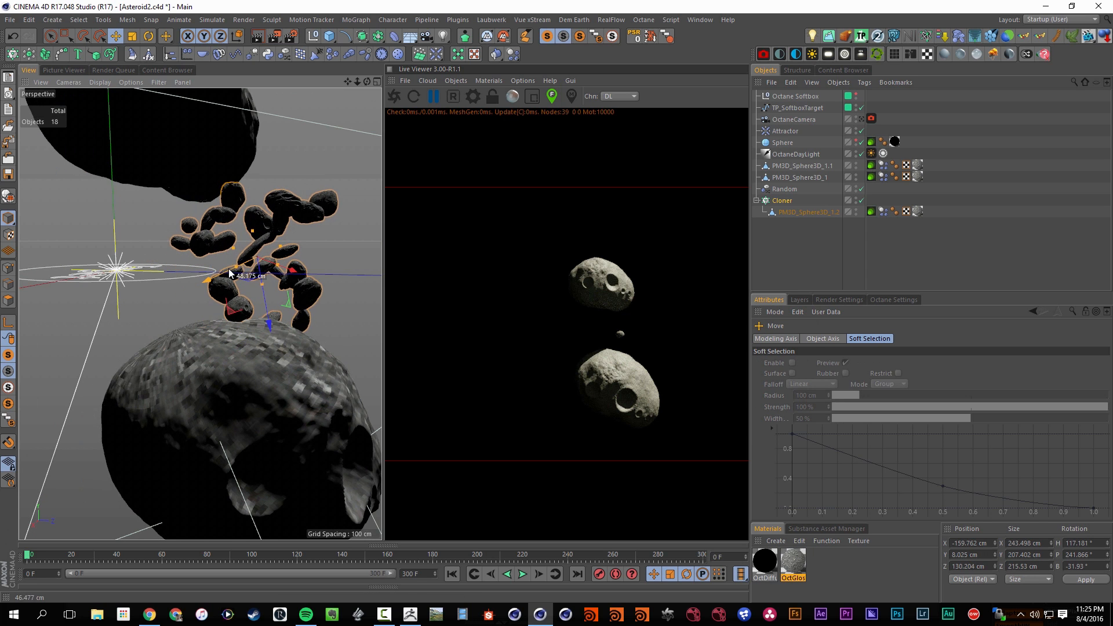
pyautogui.moveTo(253, 231); pyautogui.dragTo(239, 159)
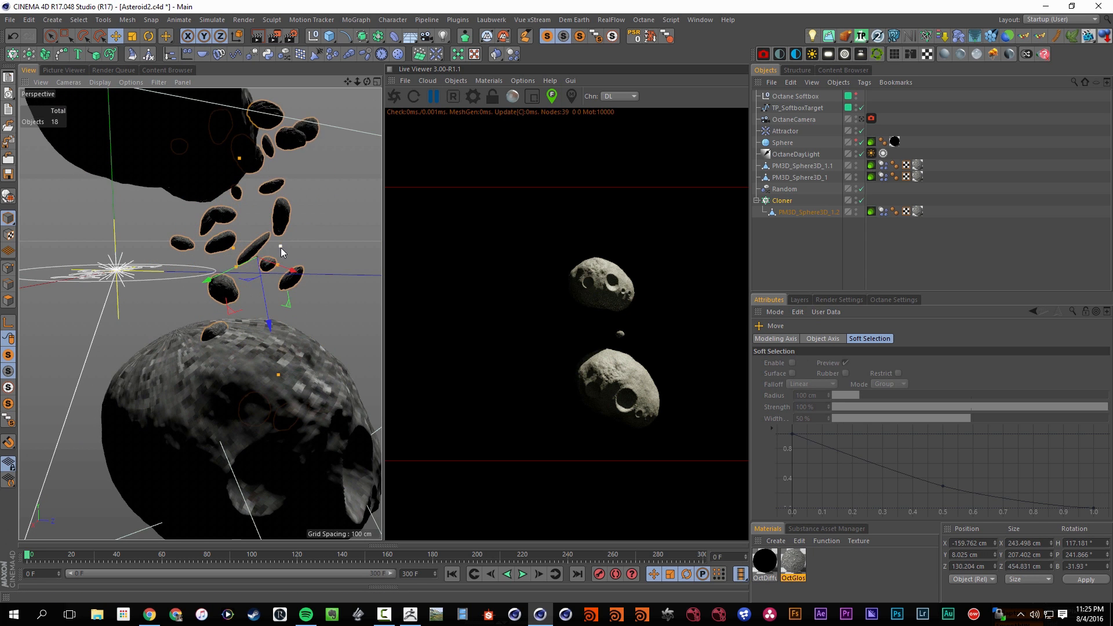
# Enlarge the Cloner's grid along two axes to about 717 × 600 × 455 cm overall
pyautogui.moveTo(280, 247); pyautogui.dragTo(174, 302)
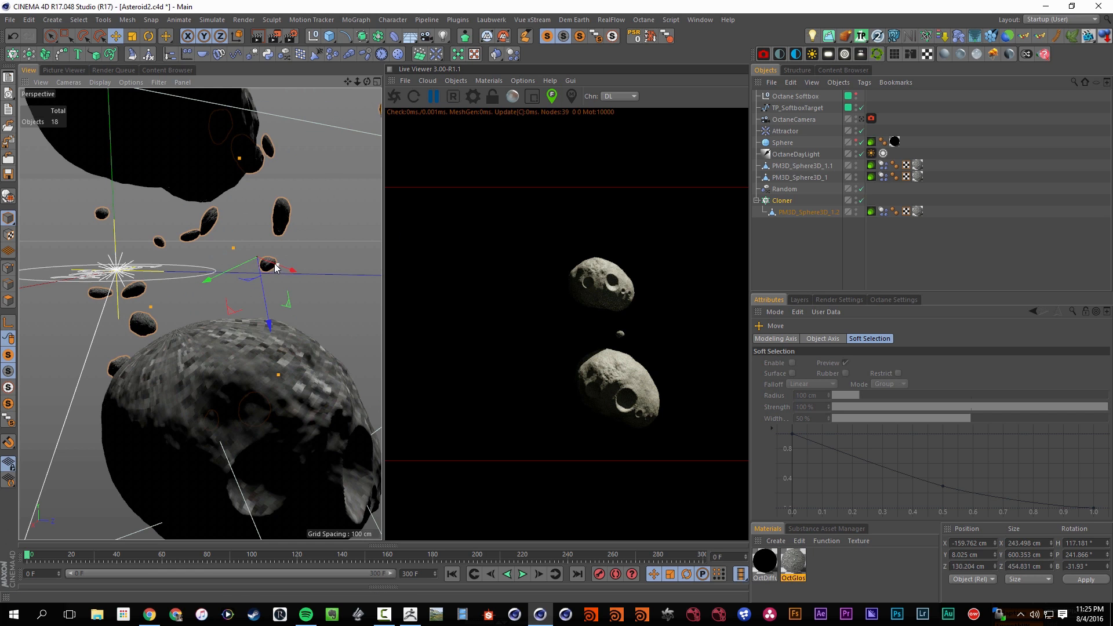
pyautogui.moveTo(276, 267); pyautogui.dragTo(352, 282)
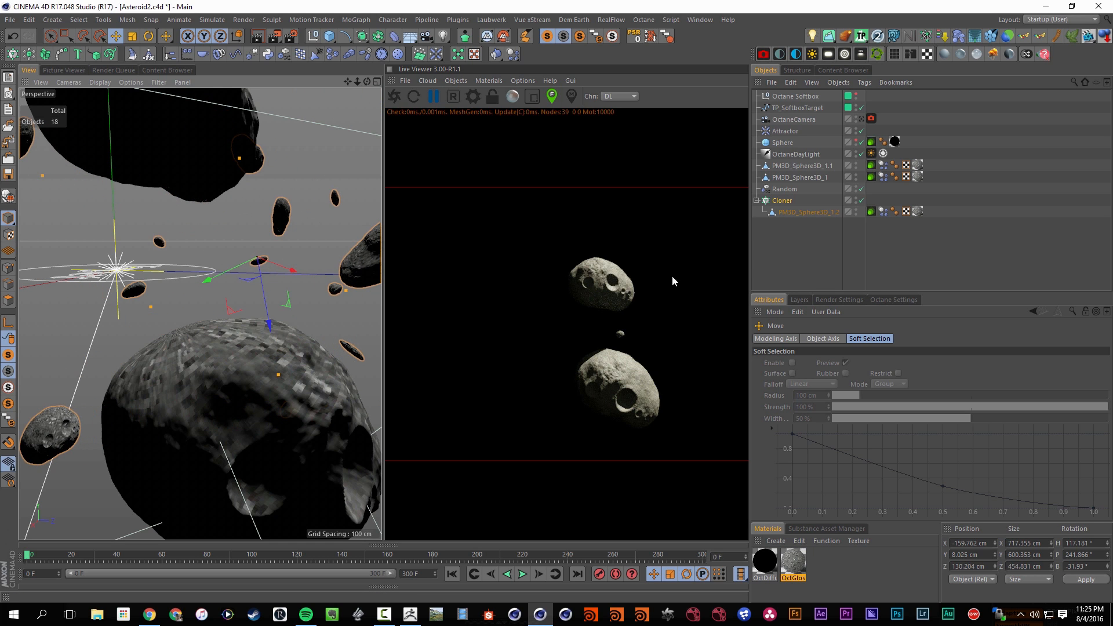
# Set the Random effector's position to 550 cm for X, Y and Z
pyautogui.click(785, 189)
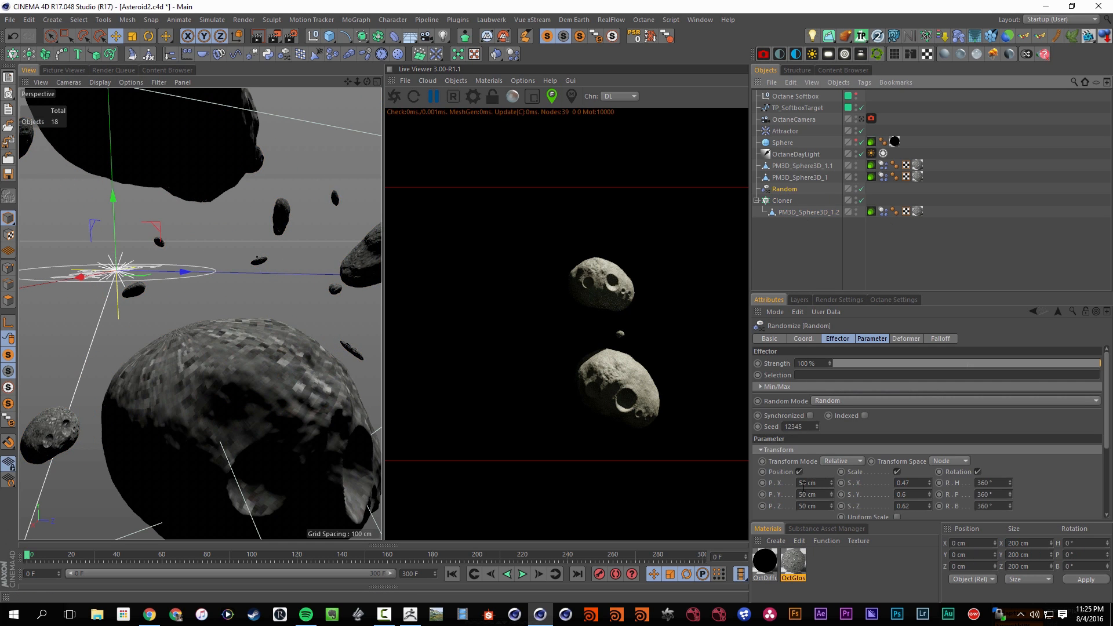
pyautogui.write('5')
pyautogui.click(804, 496)
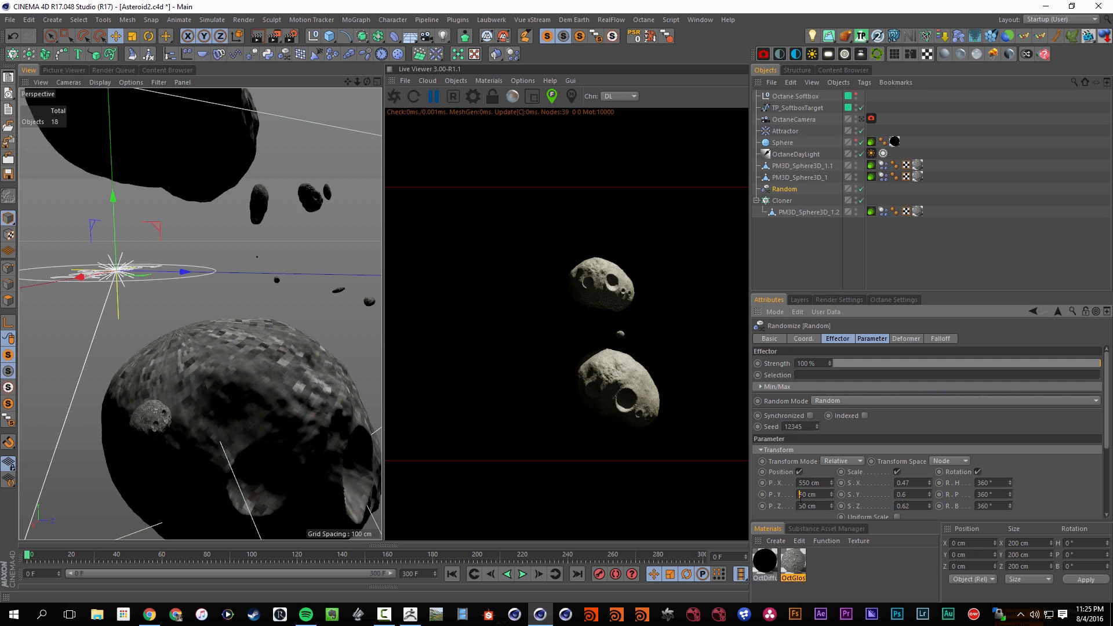
pyautogui.write('5')
pyautogui.click(804, 505)
pyautogui.write('5')
pyautogui.press('Return')
# Play the asteroid simulation from the first frame and stop it at about frame 65
pyautogui.keyDown('alt'); pyautogui.moveTo(199, 353); pyautogui.dragTo(119, 329); pyautogui.keyUp('alt')
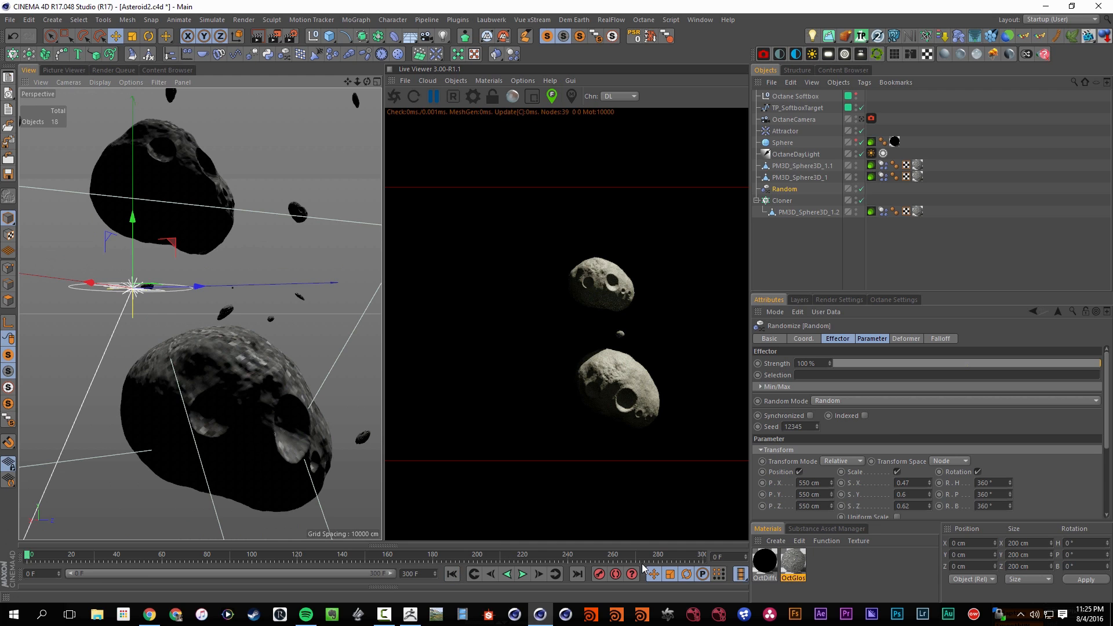
pyautogui.click(523, 574)
pyautogui.press('F8')
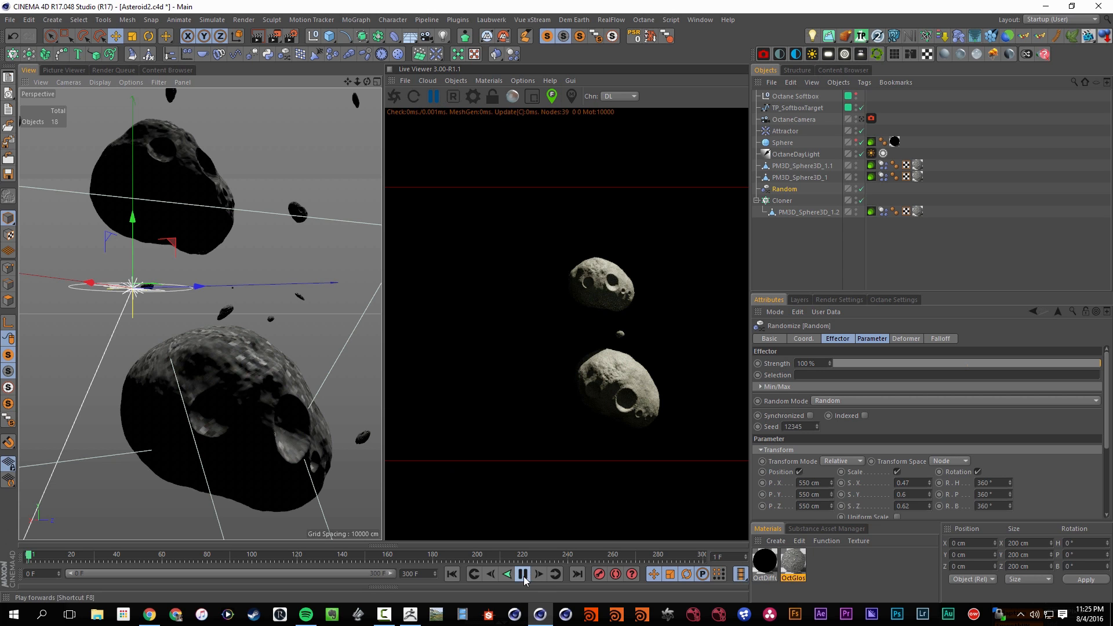
pyautogui.click(523, 574)
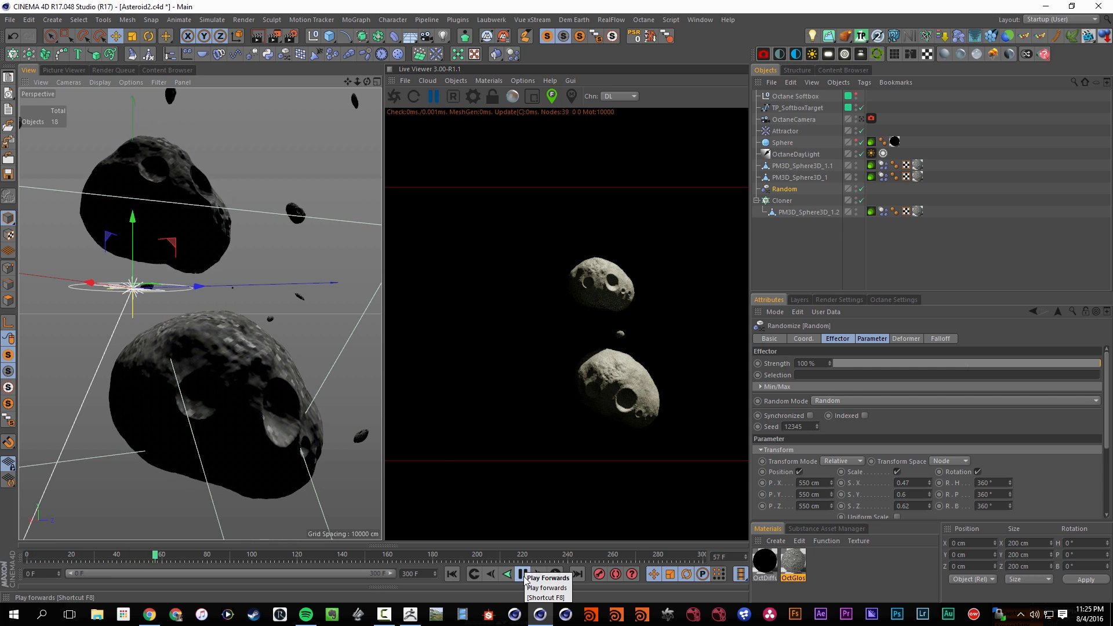
pyautogui.click(524, 577)
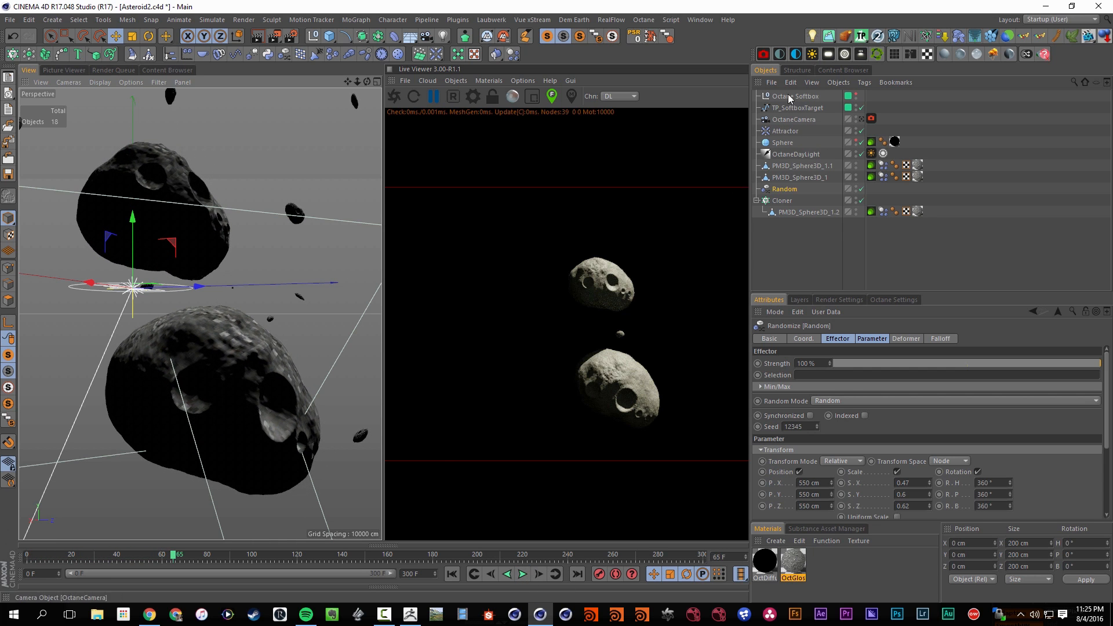
# Move the Attractor's two Enabled keyframes to frames 39 and 40, and save the scene
pyautogui.click(787, 131)
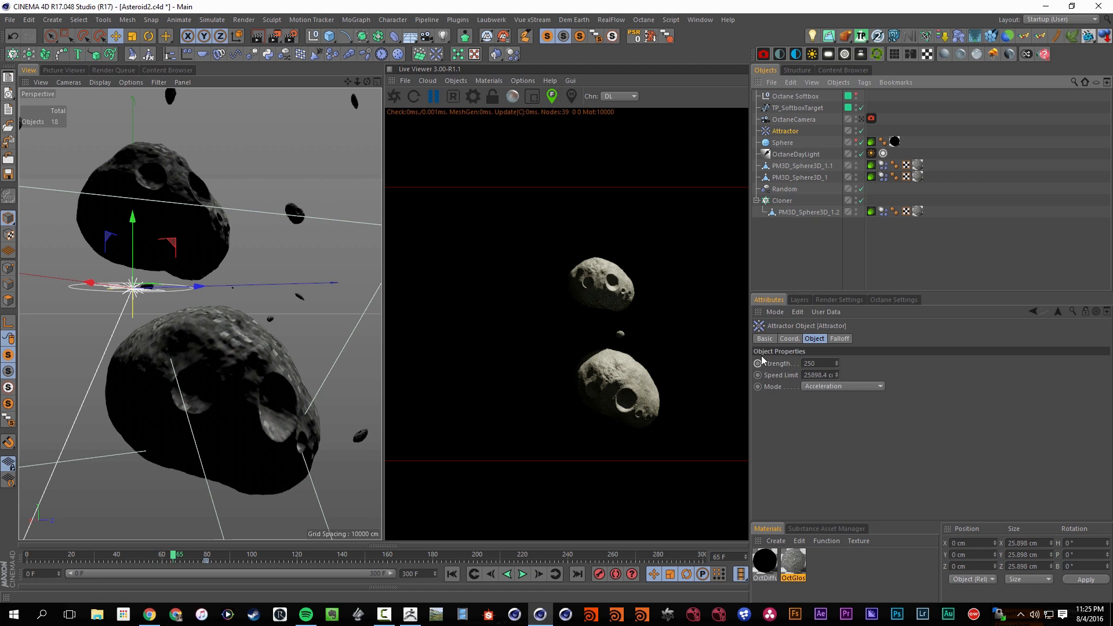
pyautogui.click(770, 339)
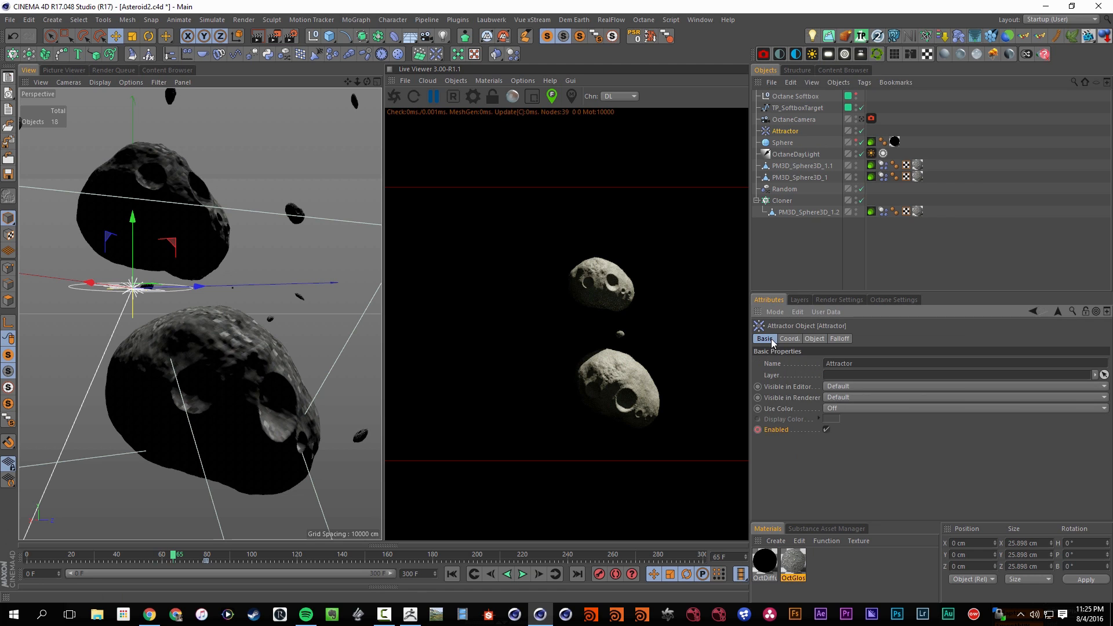
pyautogui.click(206, 561)
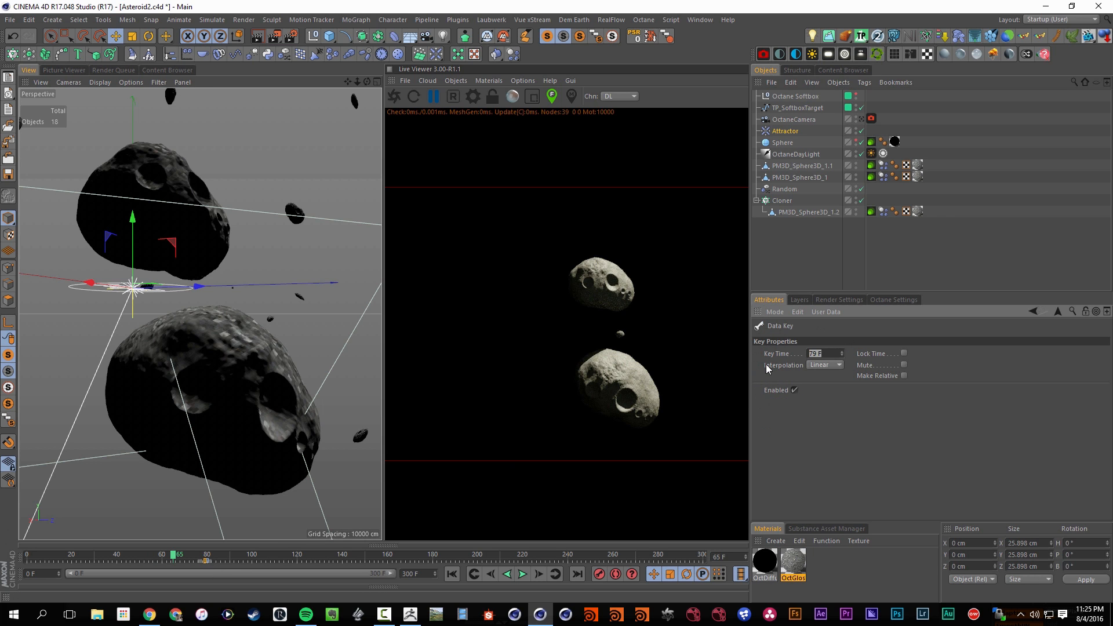
pyautogui.write('39')
pyautogui.click(208, 561)
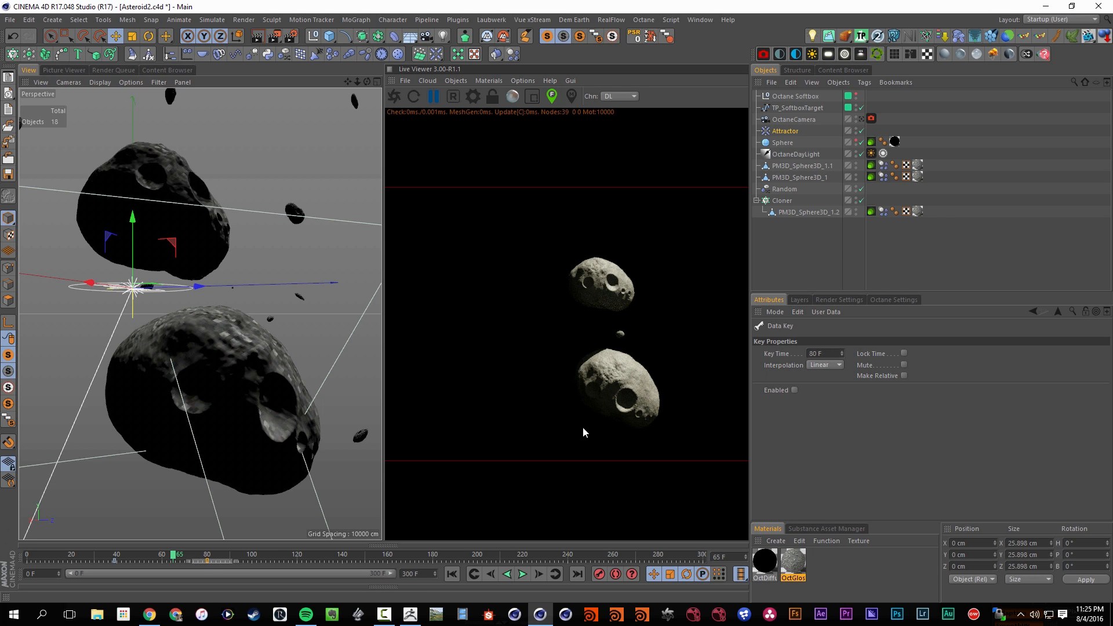
pyautogui.doubleClick(819, 353)
pyautogui.write('40')
pyautogui.press('Return')
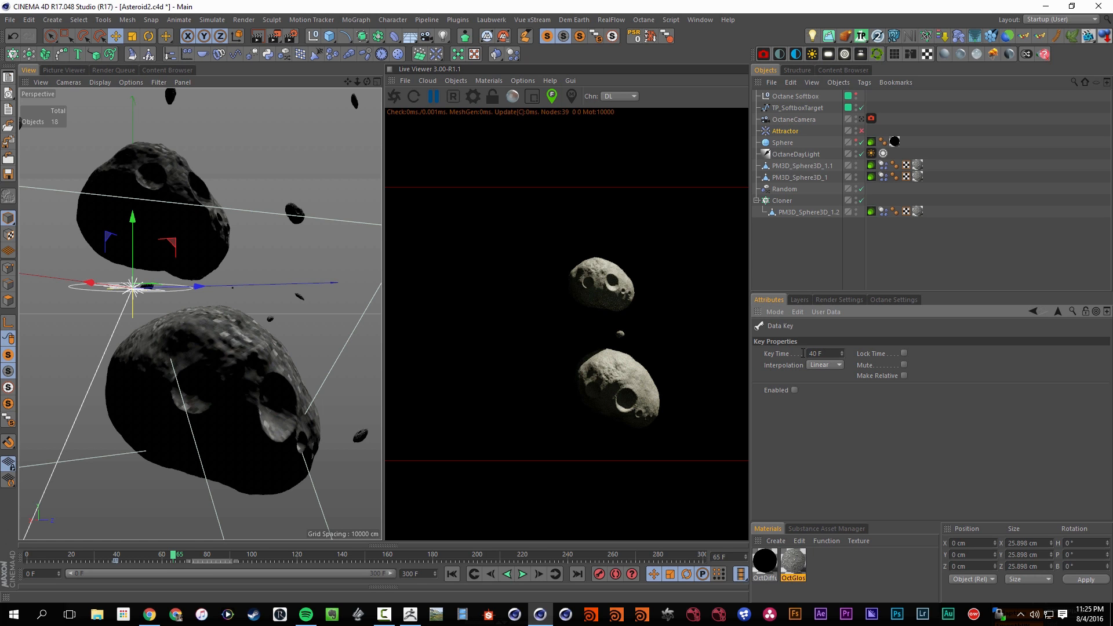
pyautogui.click(795, 273)
pyautogui.hotkey('shift', 'f')
pyautogui.hotkey('ctrl', 's')
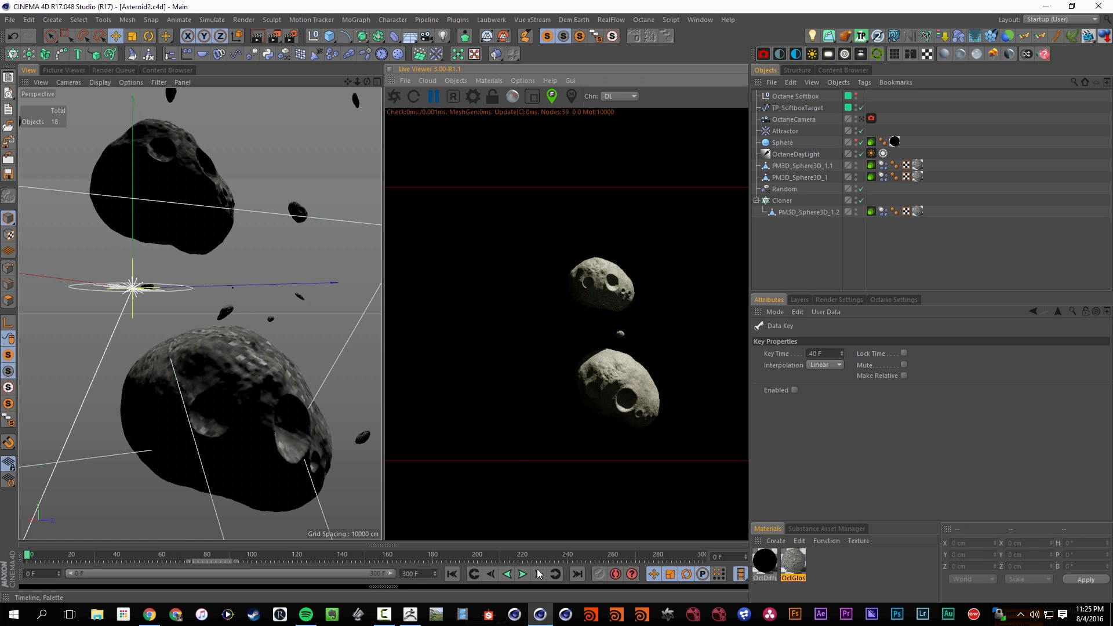
# Play the simulation to about frame 100 and view the debris rocks around the asteroids from another angle
pyautogui.click(523, 575)
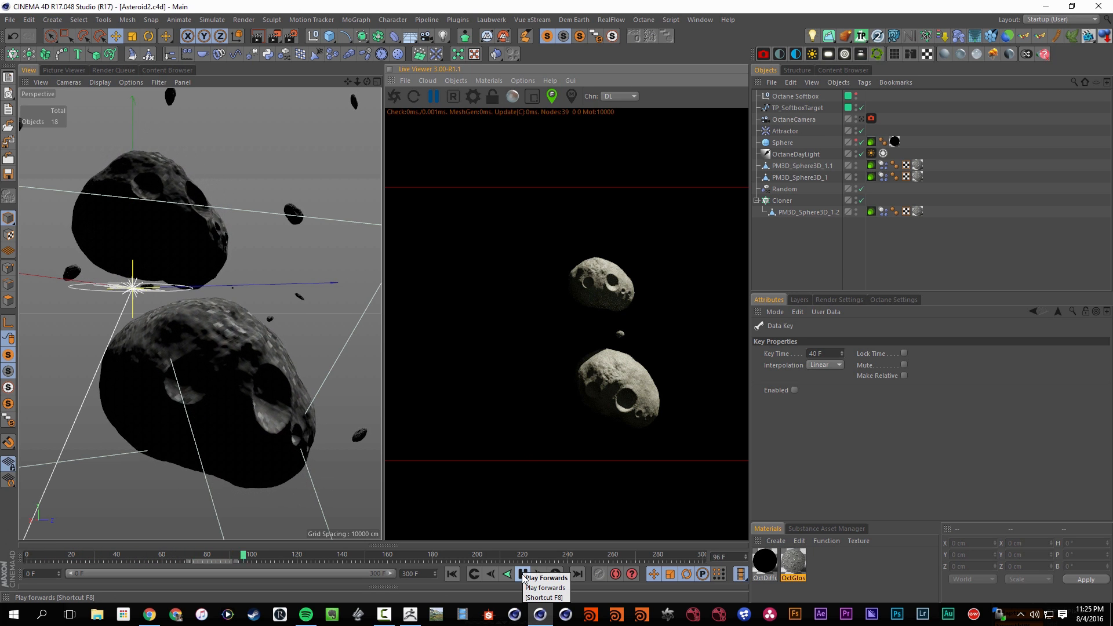
pyautogui.click(523, 576)
pyautogui.keyDown('alt'); pyautogui.moveTo(256, 250); pyautogui.dragTo(287, 316); pyautogui.keyUp('alt')
# Set the Random effector's position to 850 cm for X, Y and Z
pyautogui.click(785, 189)
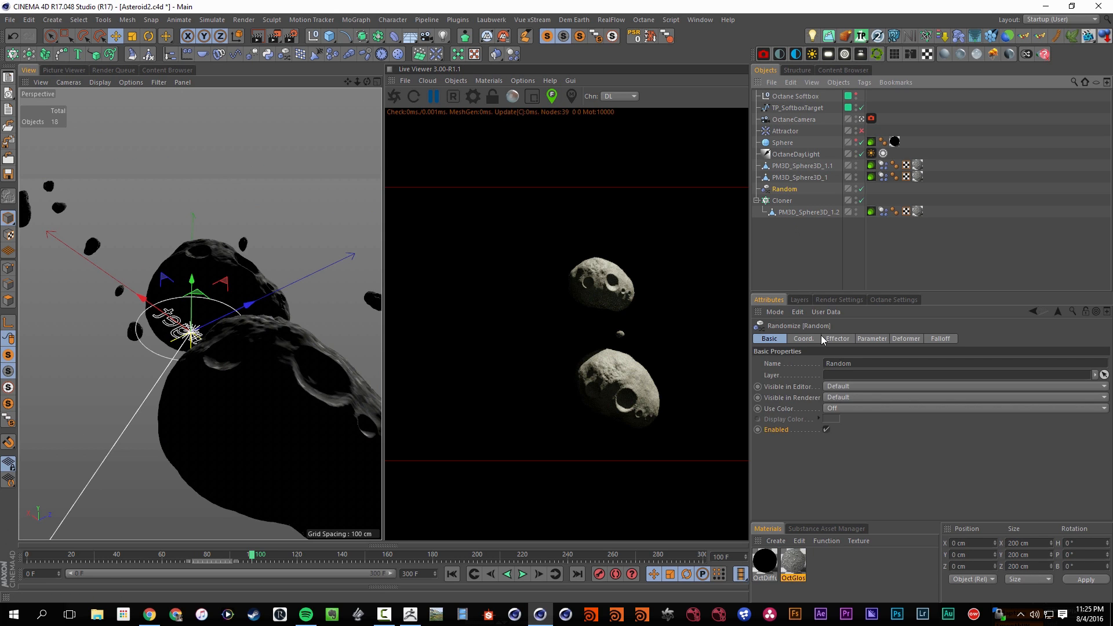
pyautogui.moveTo(804, 396); pyautogui.dragTo(799, 420)
pyautogui.write('8')
pyautogui.write('8')
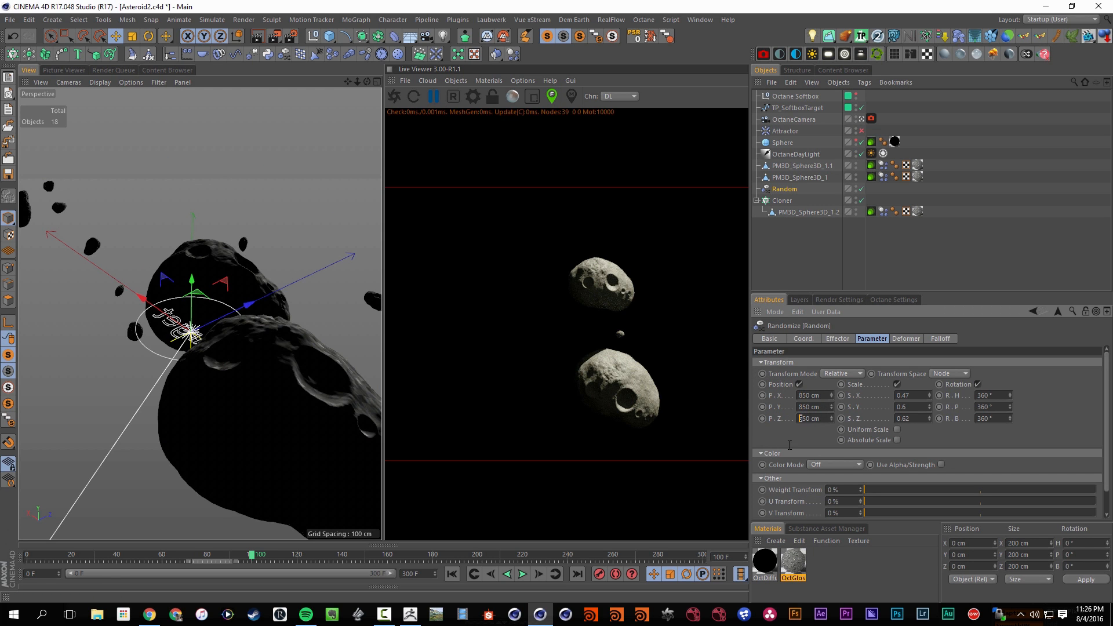
pyautogui.write('8')
# Set the Cloner's grid array size to 500 cm on all three axes
pyautogui.click(789, 202)
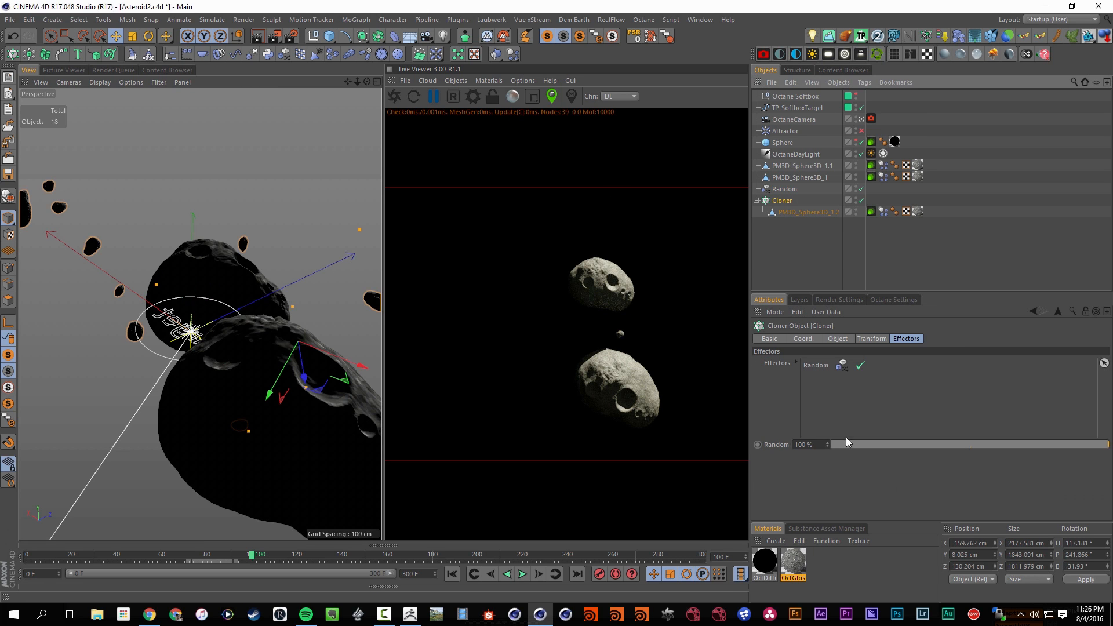
pyautogui.click(864, 340)
pyautogui.click(838, 339)
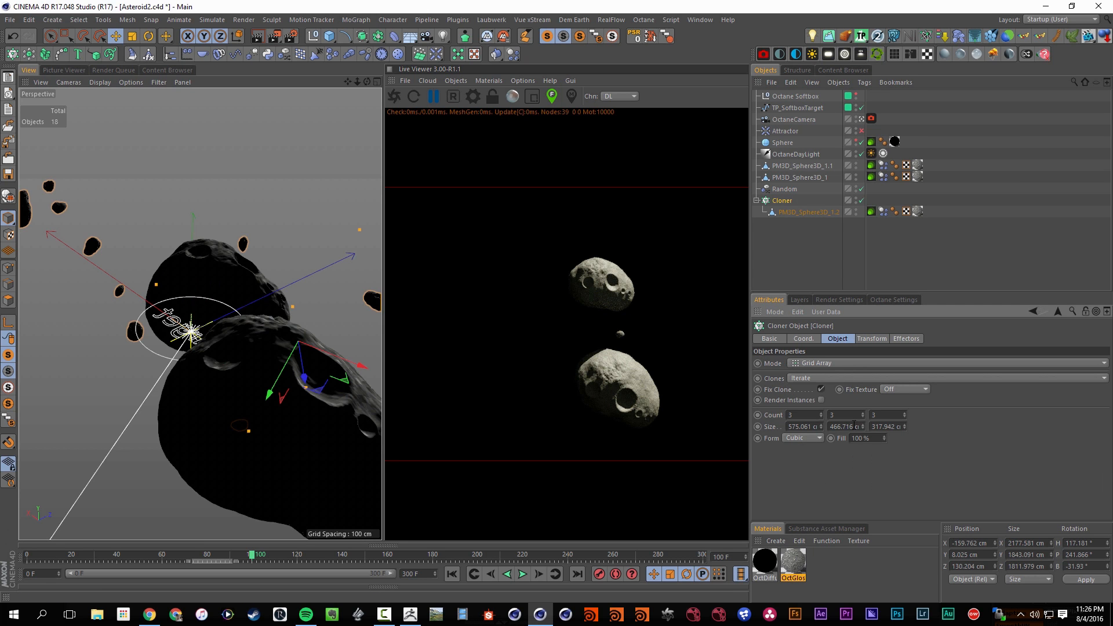
pyautogui.doubleClick(805, 427)
pyautogui.write('500')
pyautogui.press('Tab')
pyautogui.write('500')
pyautogui.press('Tab')
pyautogui.write('500')
pyautogui.press('Return')
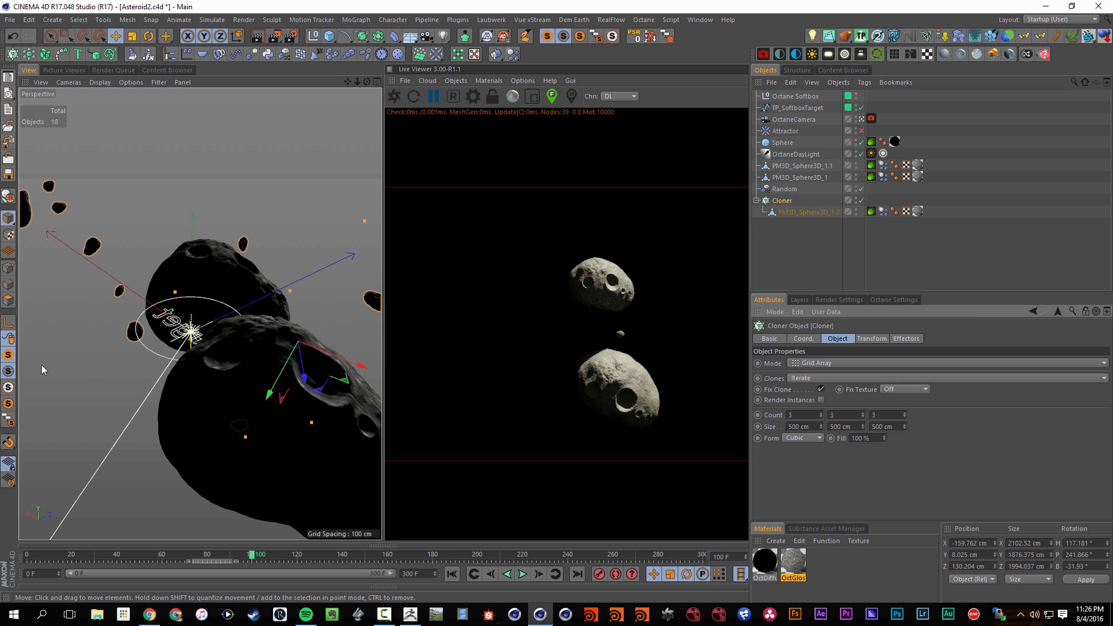
# Return the timeline to frame 0 and rotate the Cloner to about H 156°, P 228°, B -15°
pyautogui.press('r')
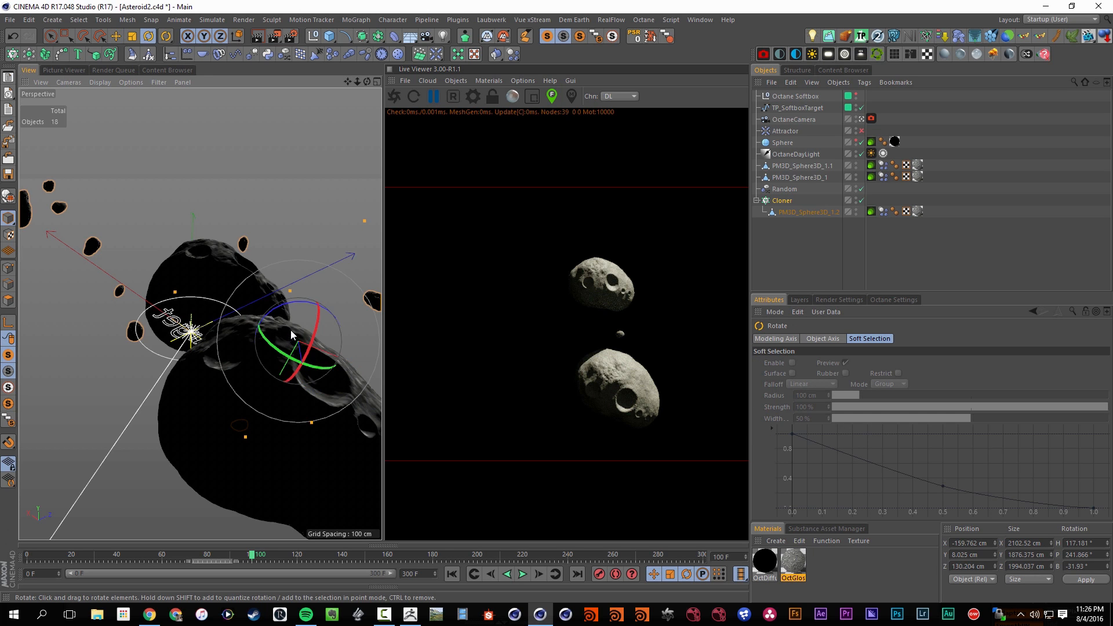
pyautogui.moveTo(291, 330); pyautogui.dragTo(319, 313)
pyautogui.hotkey('ctrl', 'z')
pyautogui.click(882, 212)
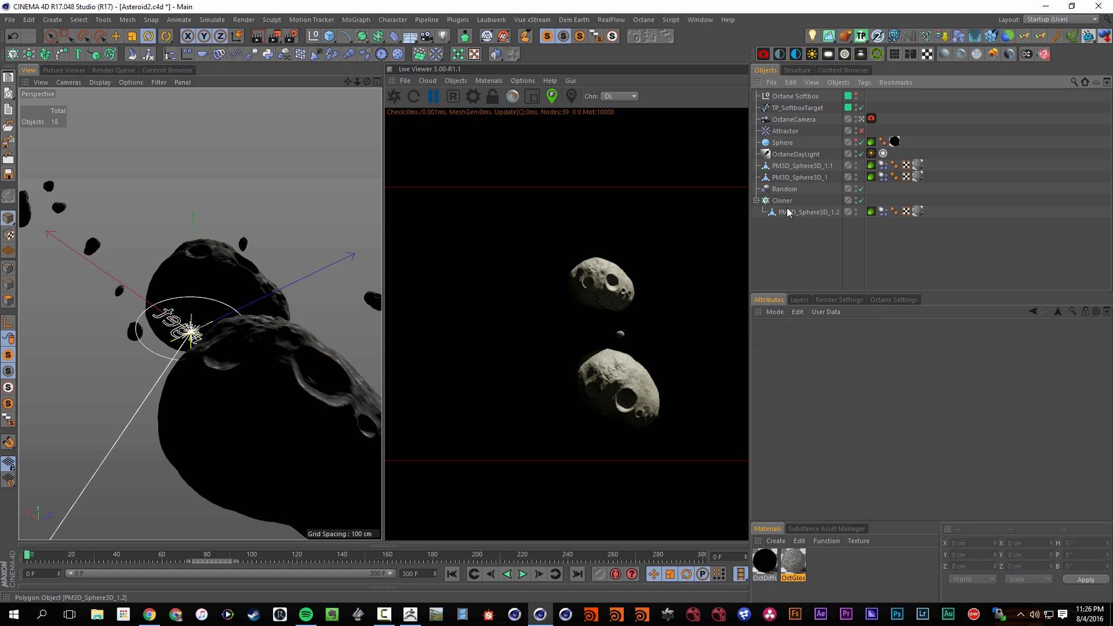
pyautogui.click(783, 200)
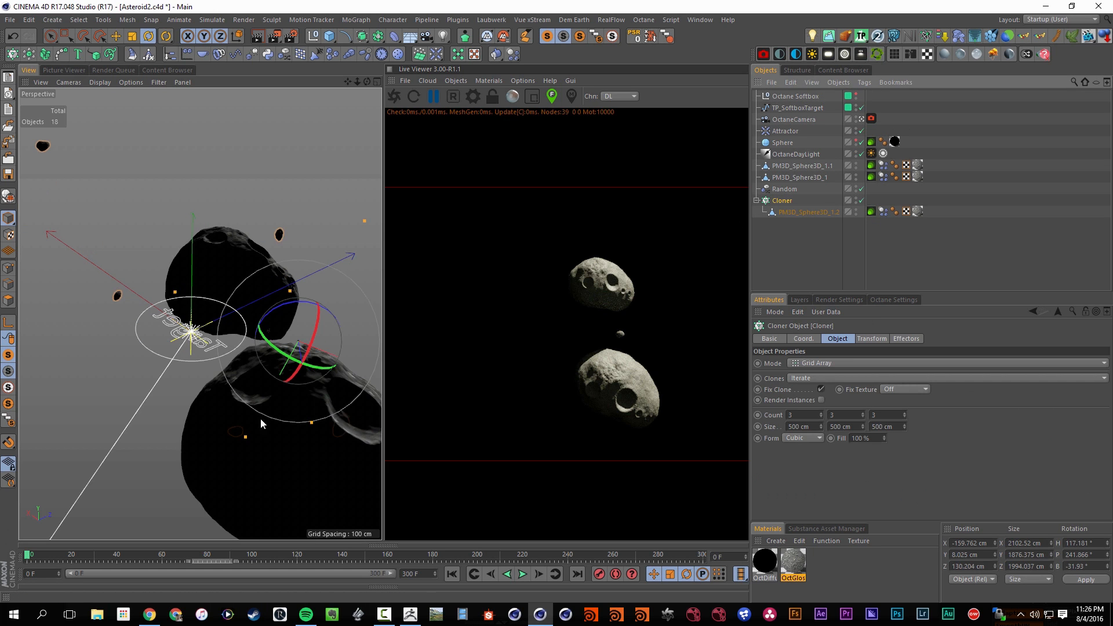
pyautogui.moveTo(289, 323); pyautogui.dragTo(344, 315)
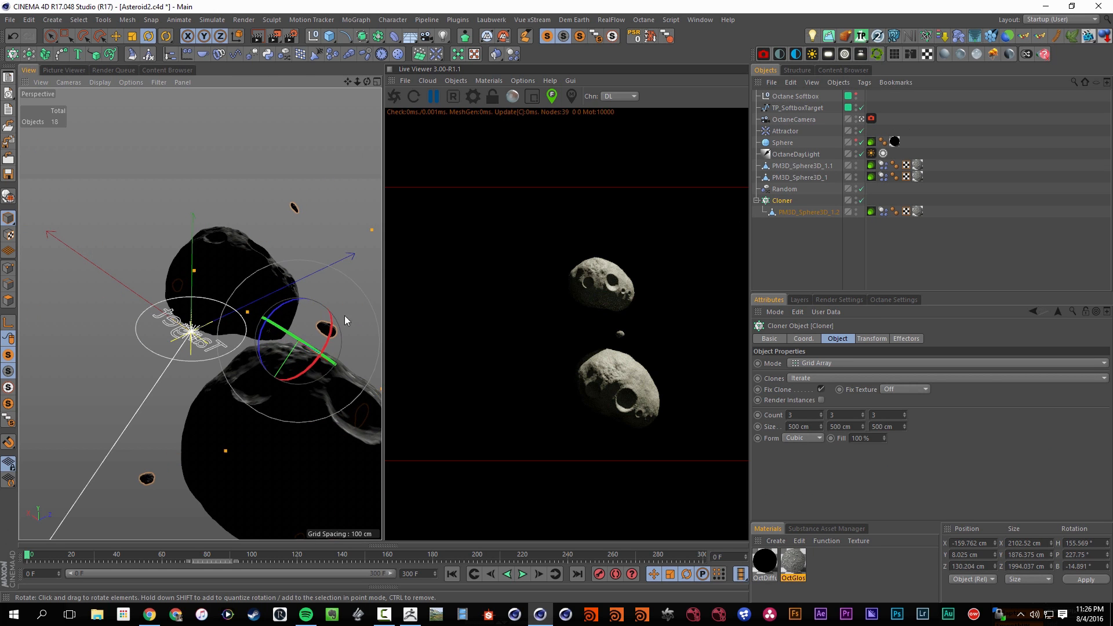
# Set the Cloner's grid array size to 300 cm on all three axes
pyautogui.doubleClick(803, 427)
pyautogui.write('300')
pyautogui.press('Tab')
pyautogui.write('300')
pyautogui.press('Tab')
pyautogui.write('300')
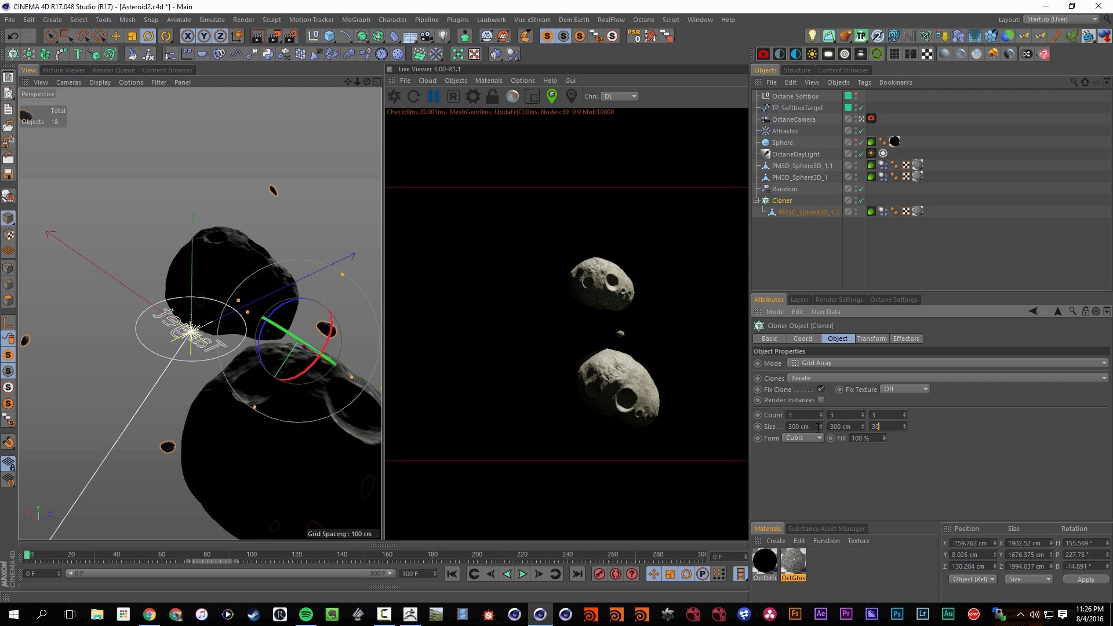
pyautogui.press('Return')
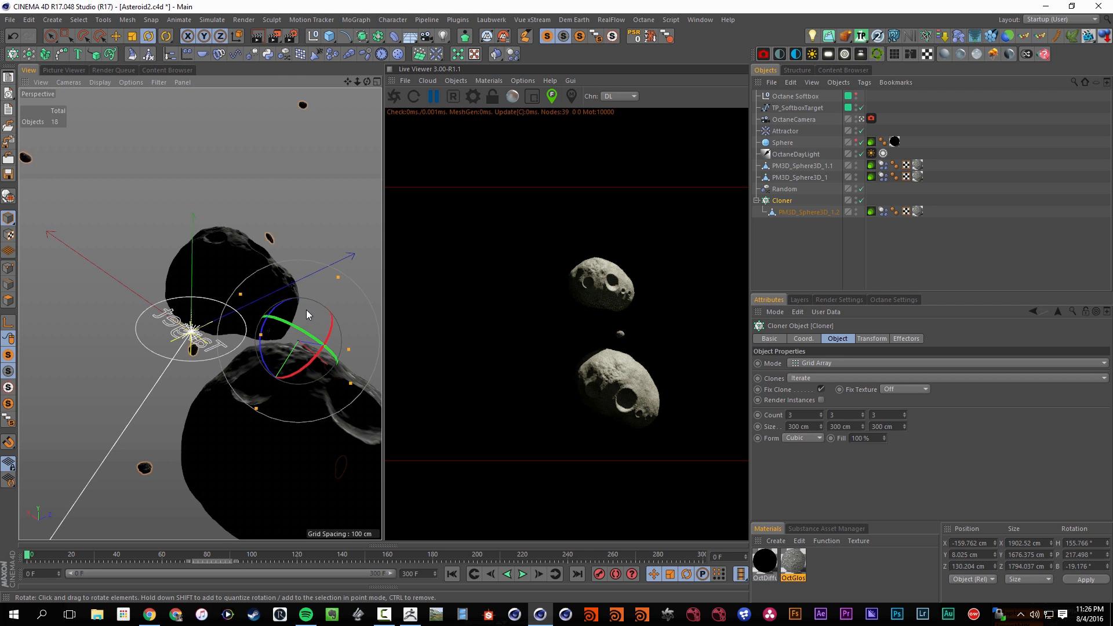
# Set the Cloner's grid size to 200 cm on each axis and rotate it to about H 185°, P 225°, B -8°
pyautogui.moveTo(306, 309)
pyautogui.mouseDown()
pyautogui.moveTo(321, 311)
pyautogui.moveTo(315, 321)
pyautogui.moveTo(300, 314)
pyautogui.mouseUp()
pyautogui.doubleClick(803, 427)
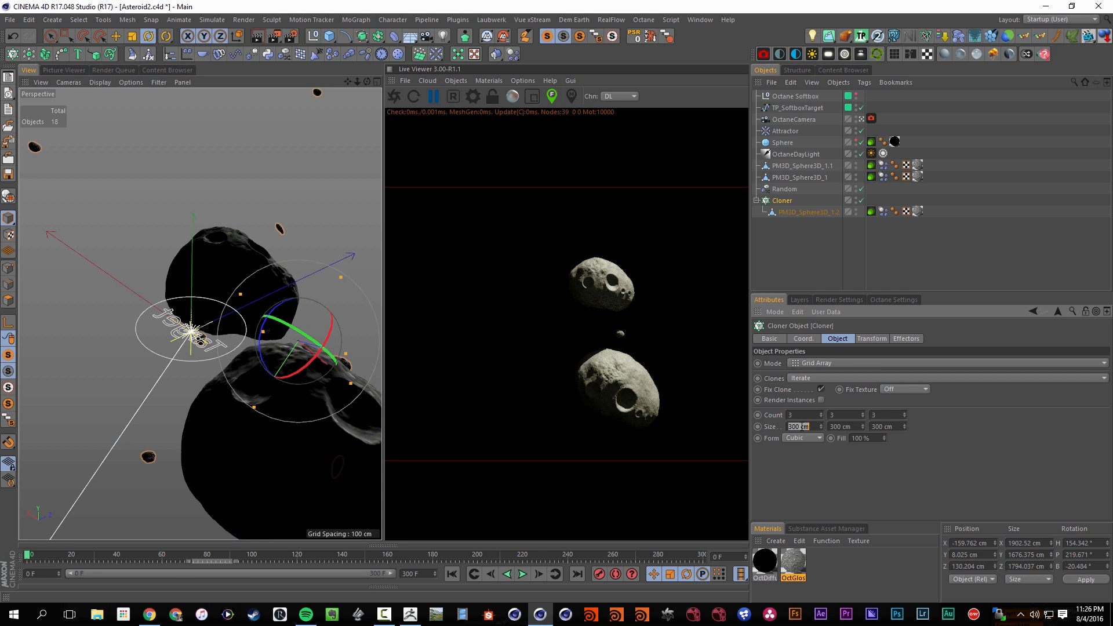
pyautogui.write('10')
pyautogui.write('0')
pyautogui.press('Return')
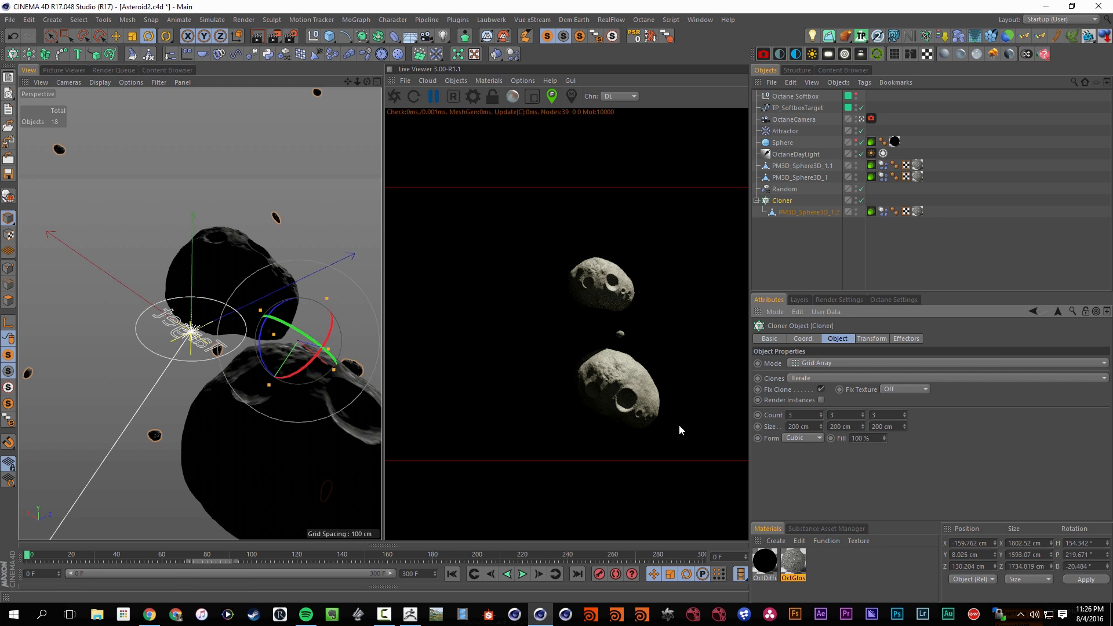
pyautogui.moveTo(313, 323); pyautogui.dragTo(342, 348)
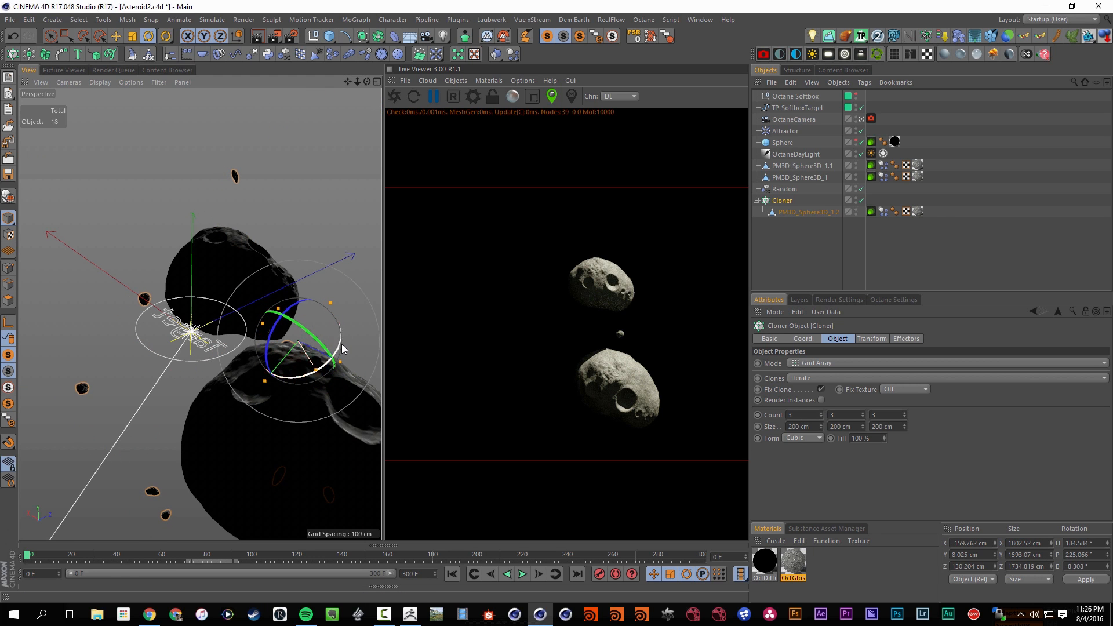
# Save the scene and restart the Octane live render at about frame 83 of the simulation
pyautogui.hotkey('ctrl', 's')
pyautogui.click(523, 574)
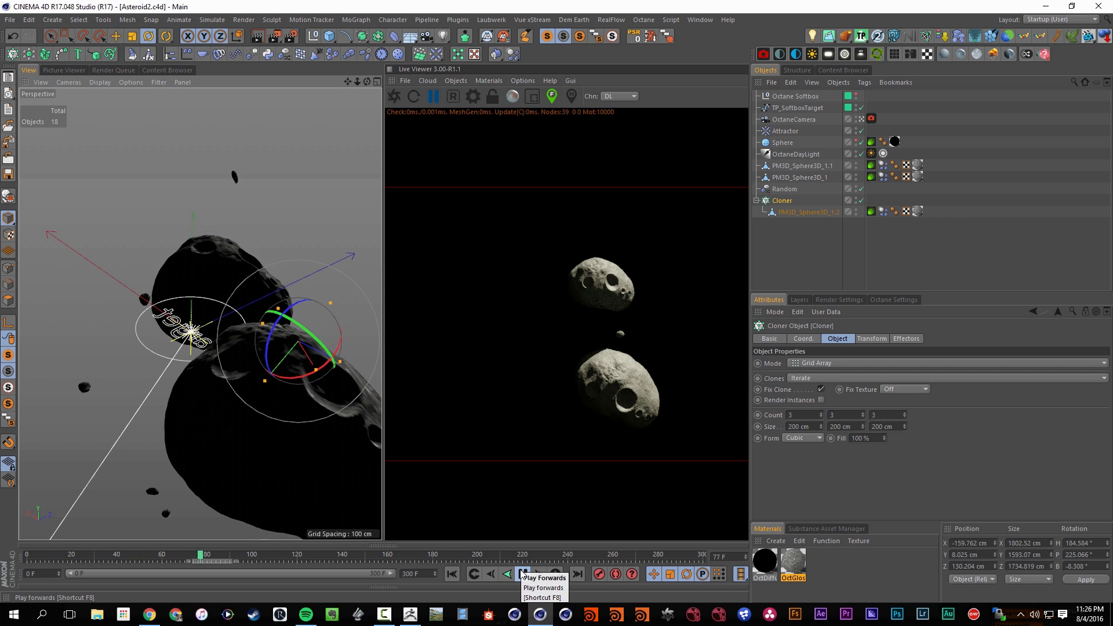
pyautogui.click(523, 574)
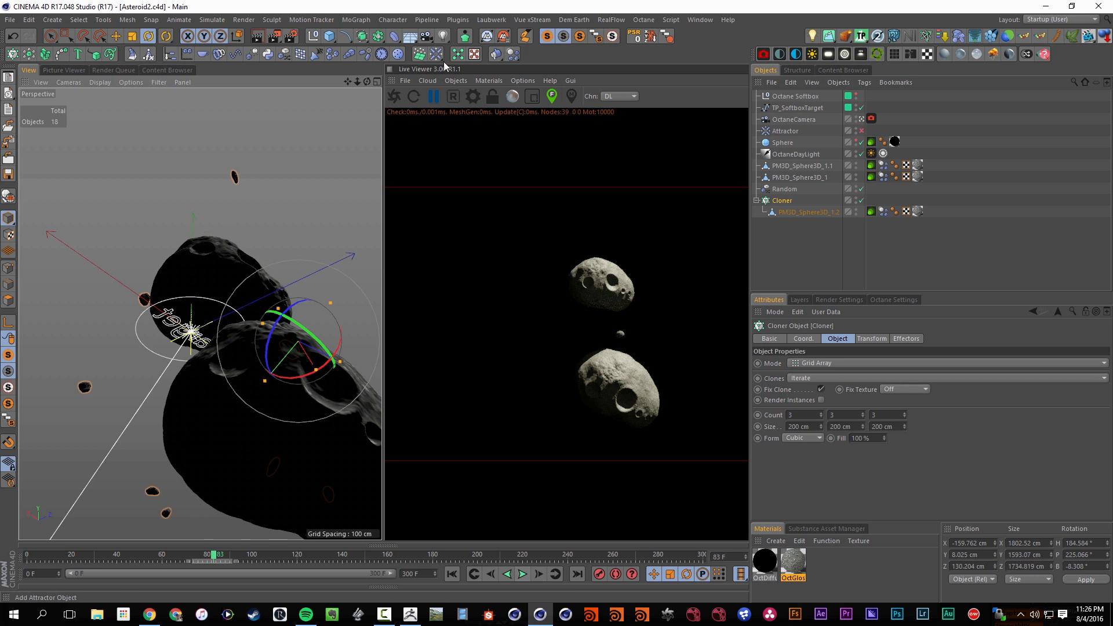
pyautogui.click(401, 99)
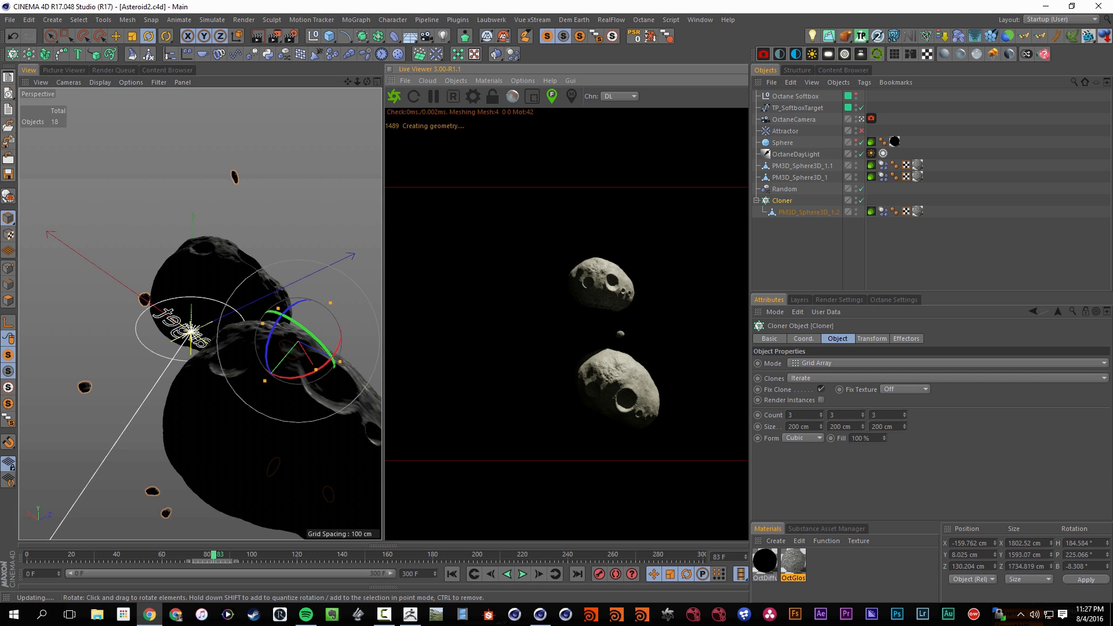
# Switch to Chrome and browse the product slides on the Think Particle Studios home page
pyautogui.click(150, 614)
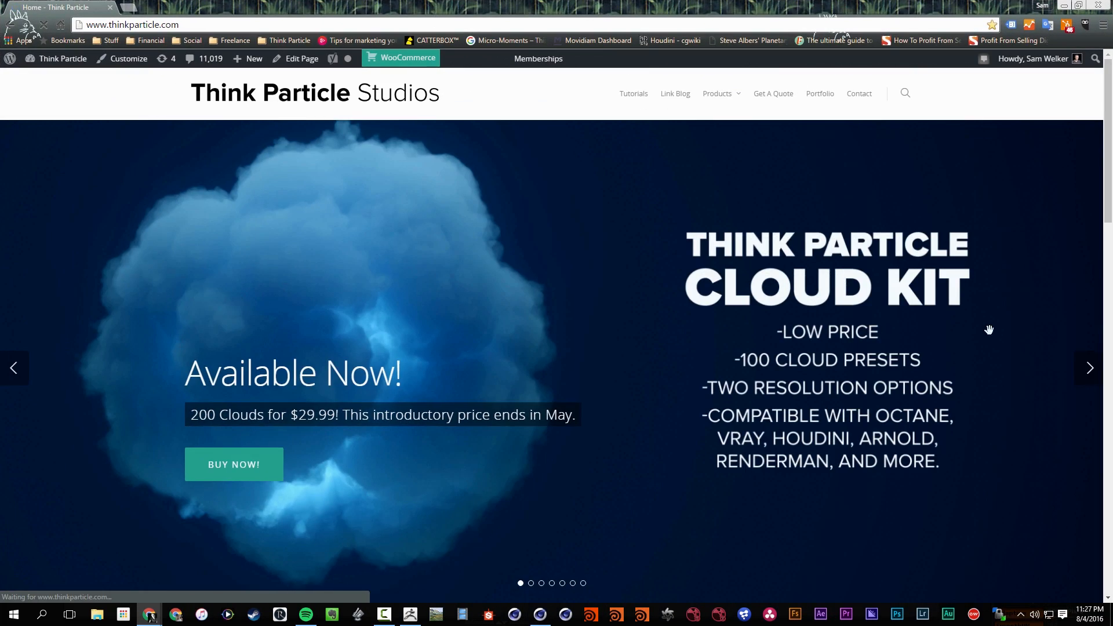
pyautogui.click(1089, 368)
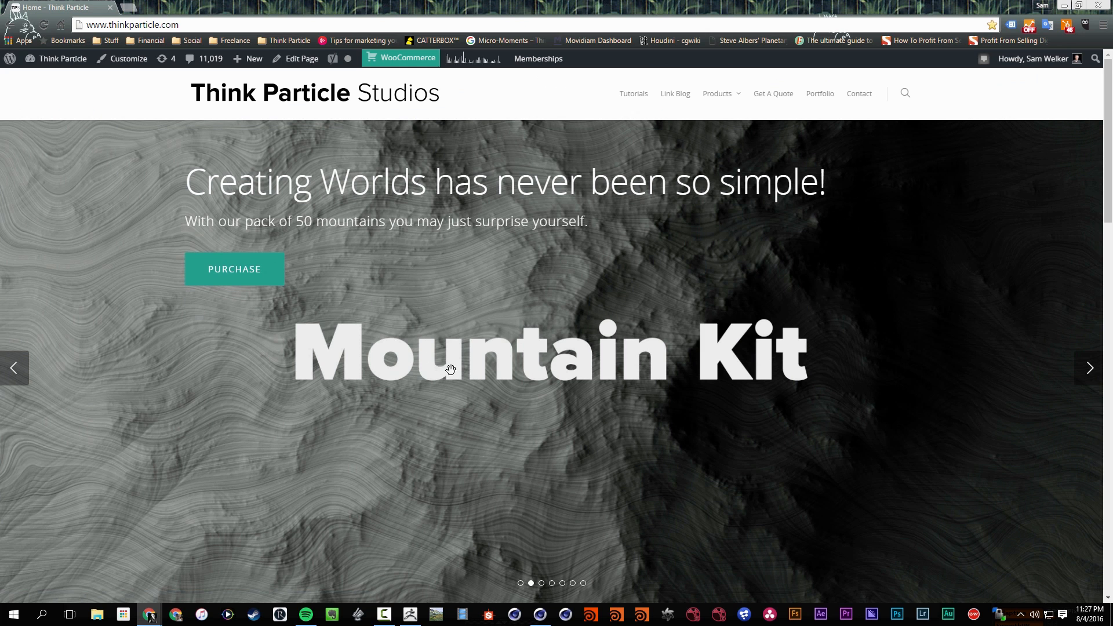
pyautogui.scroll(-1, 544, 406)
pyautogui.scroll(1, 304, 346)
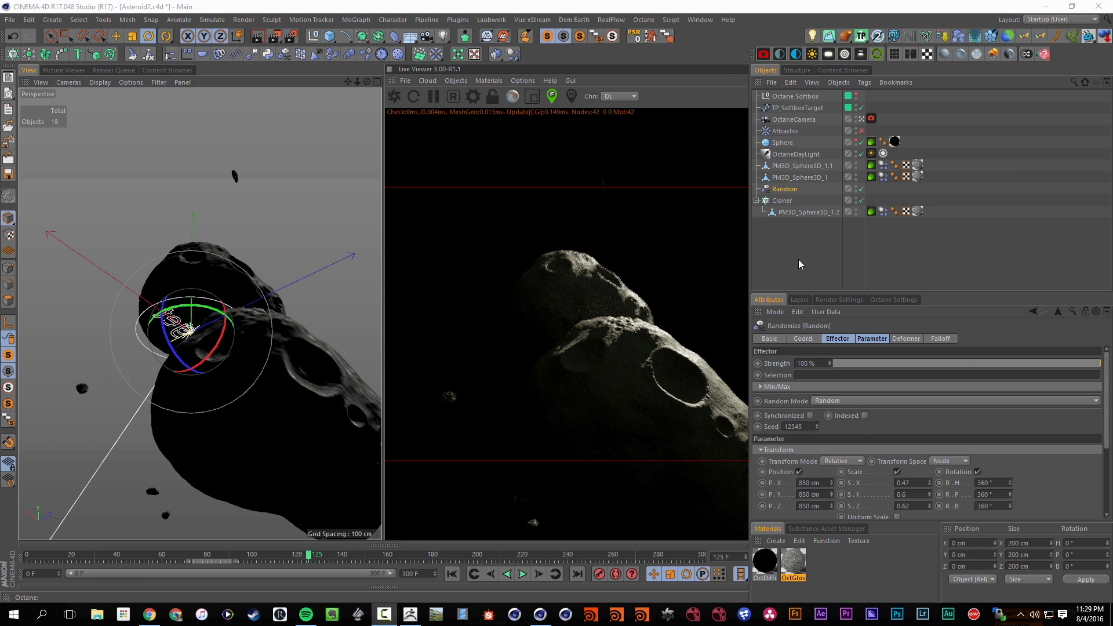
# Switch the Random effector to Noise mode with 10% animation speed and turn on Indexed
pyautogui.click(782, 200)
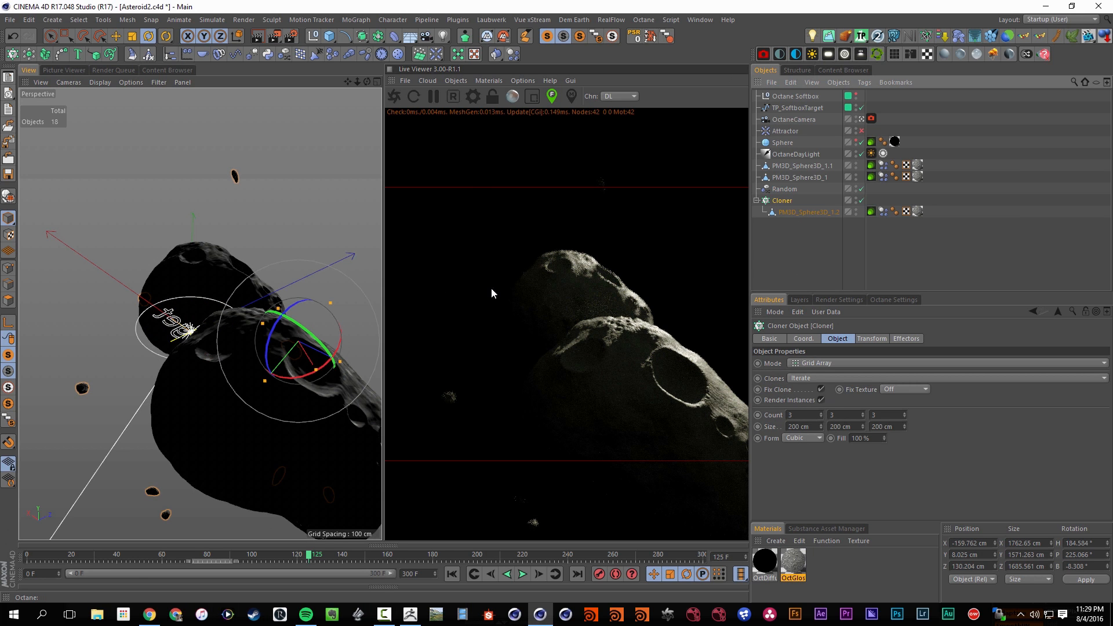
pyautogui.click(513, 99)
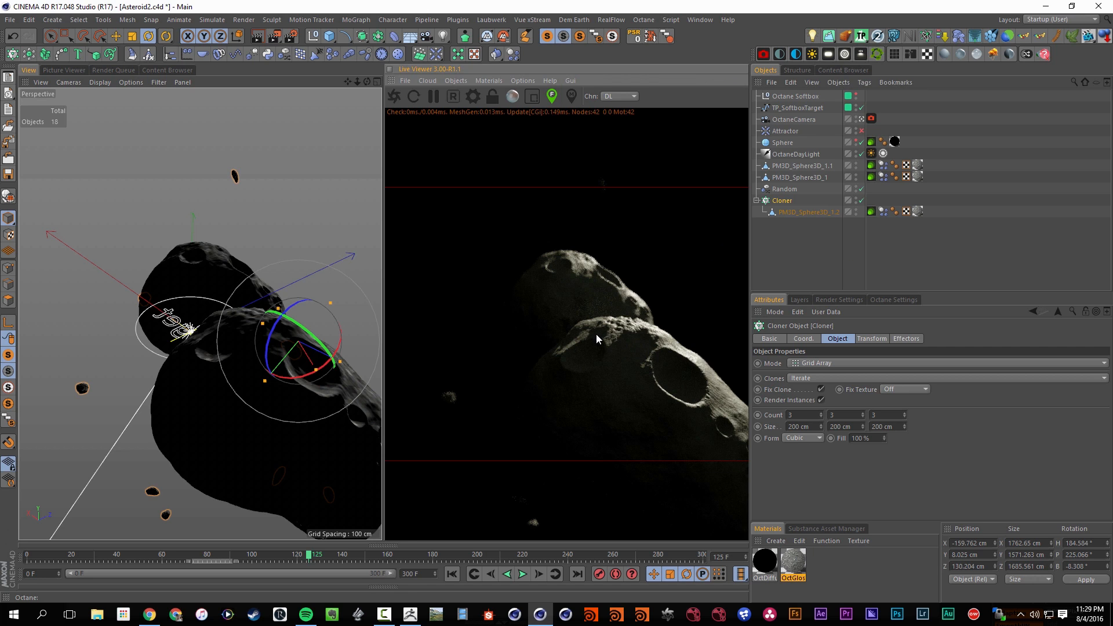
pyautogui.click(785, 189)
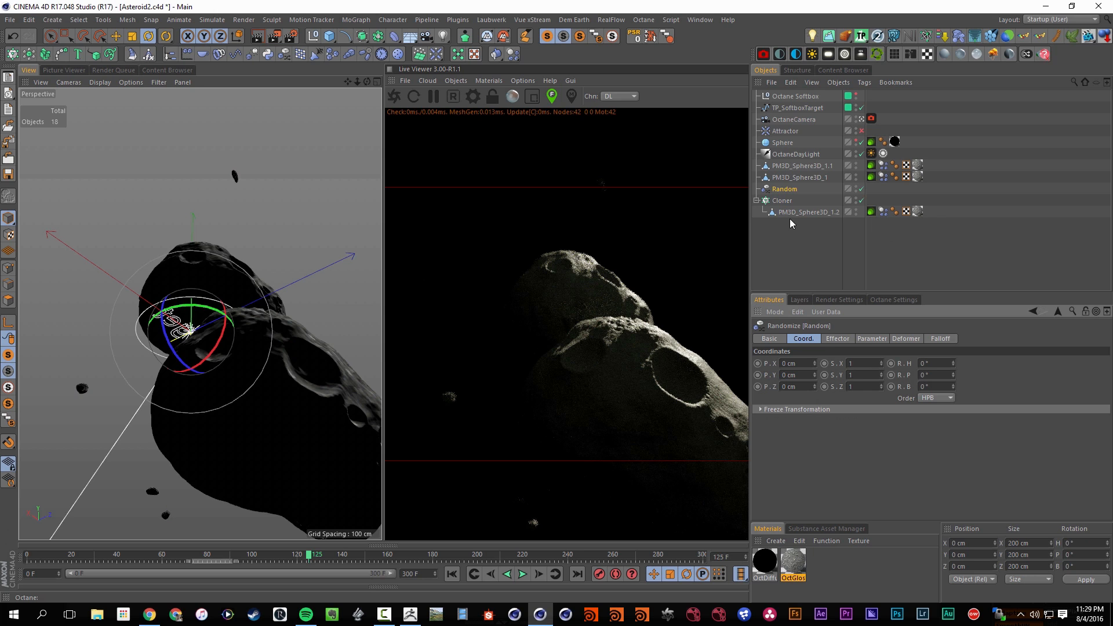
pyautogui.click(837, 339)
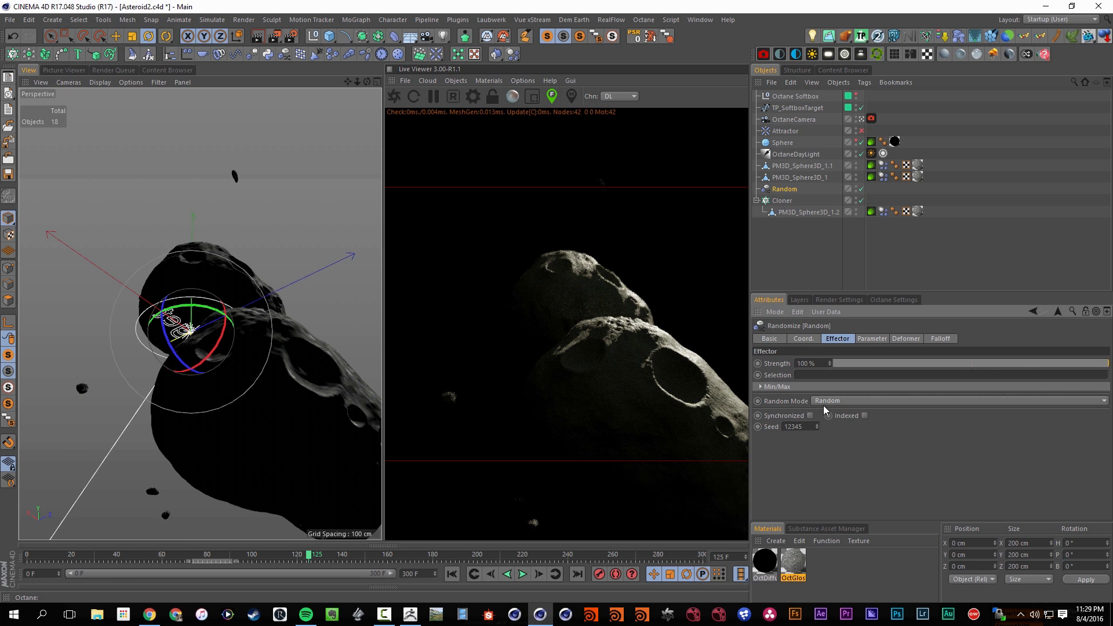
pyautogui.click(823, 401)
pyautogui.click(834, 436)
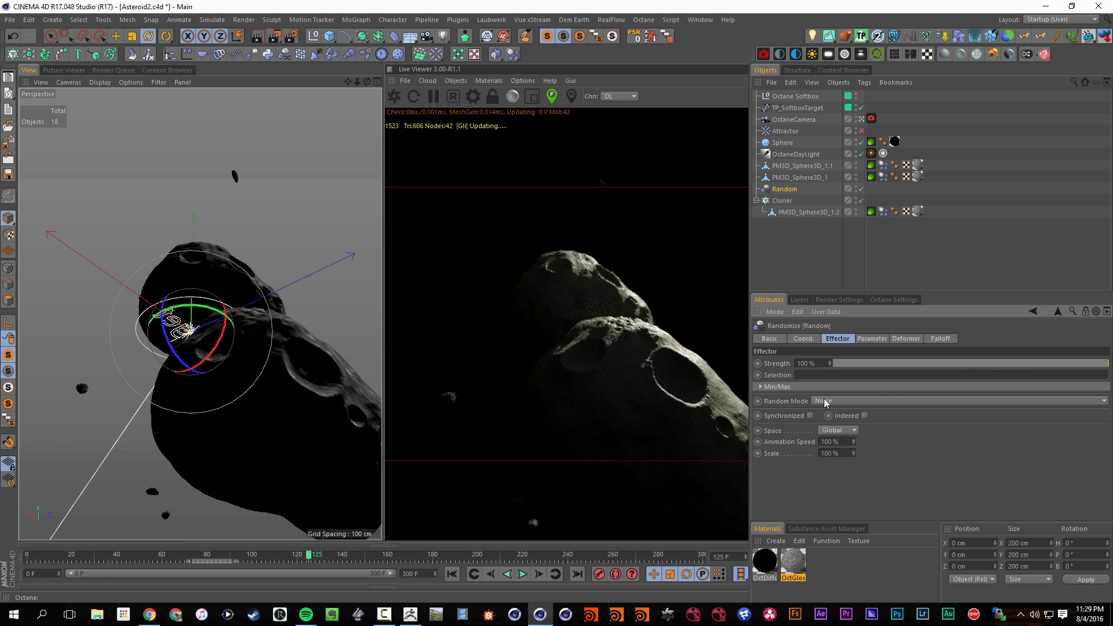
pyautogui.write('0')
pyautogui.press('Return')
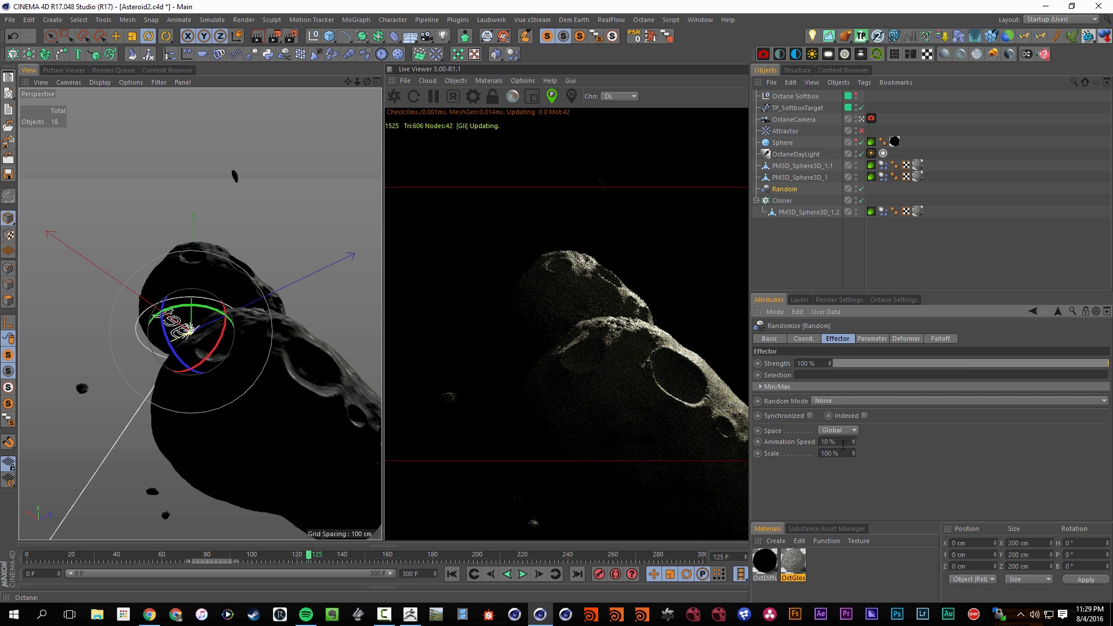
pyautogui.click(865, 415)
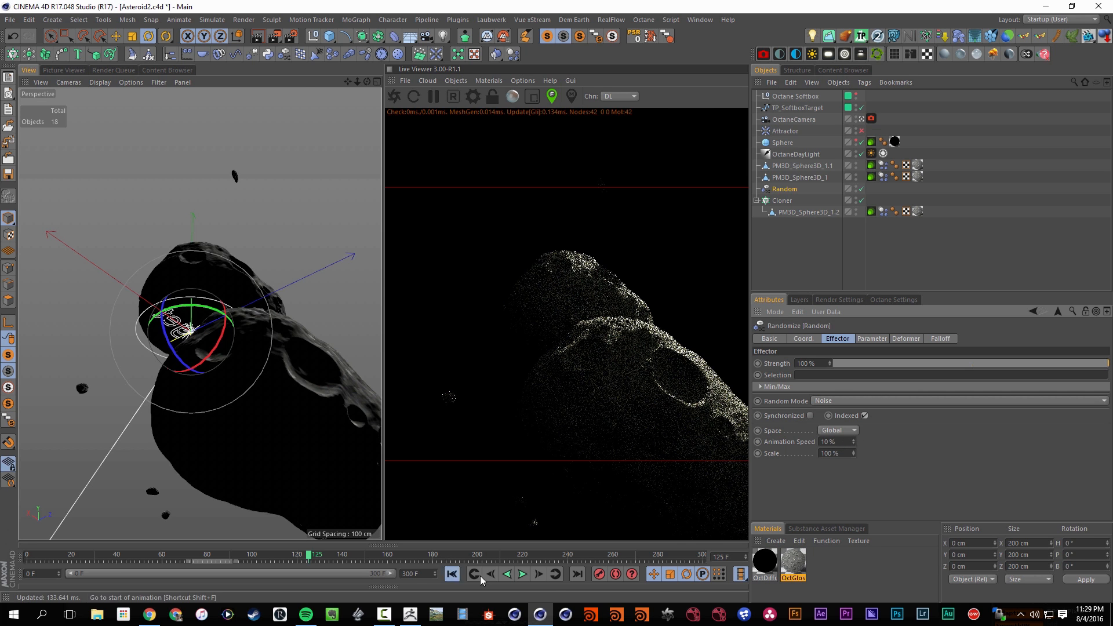
# Preview the debris motion from the first frame to about frame 21, pausing the Octane live render
pyautogui.click(452, 574)
pyautogui.click(522, 574)
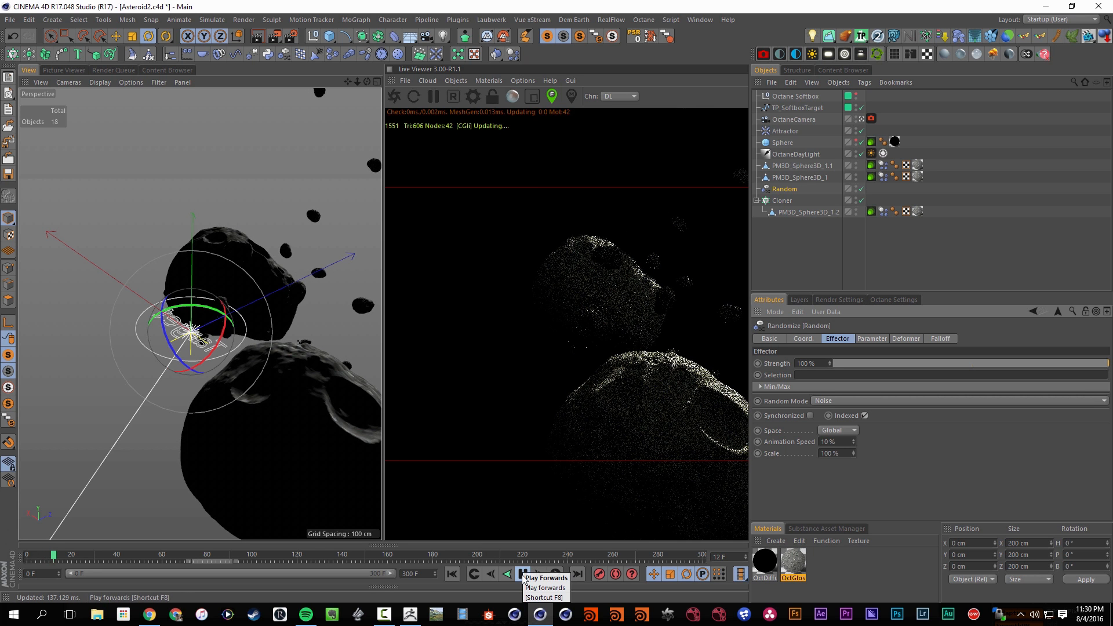
pyautogui.click(433, 96)
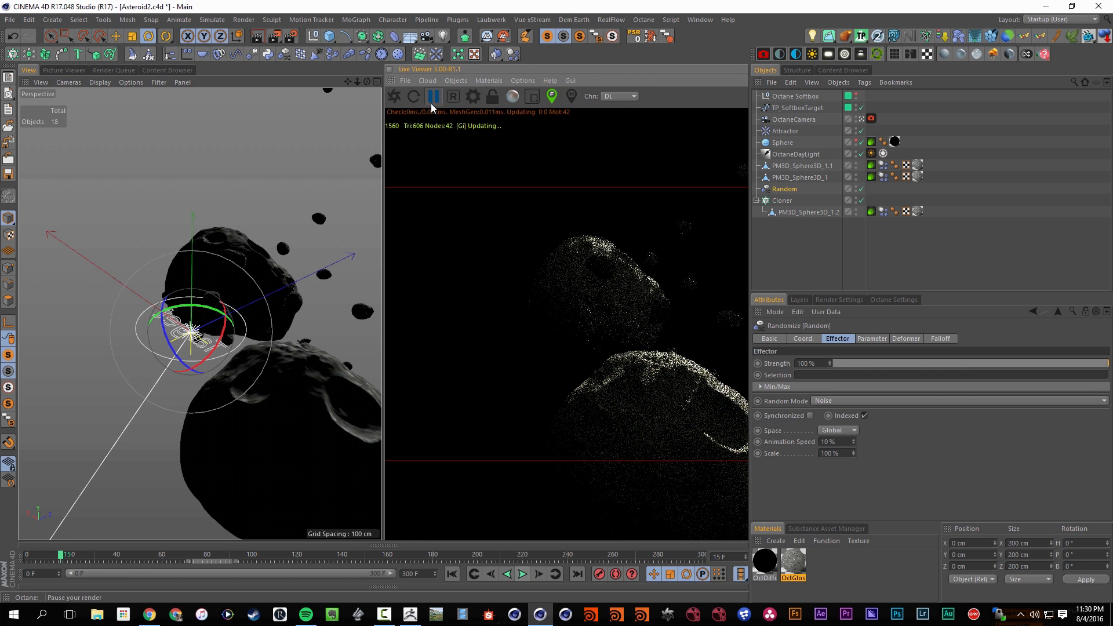
pyautogui.click(523, 575)
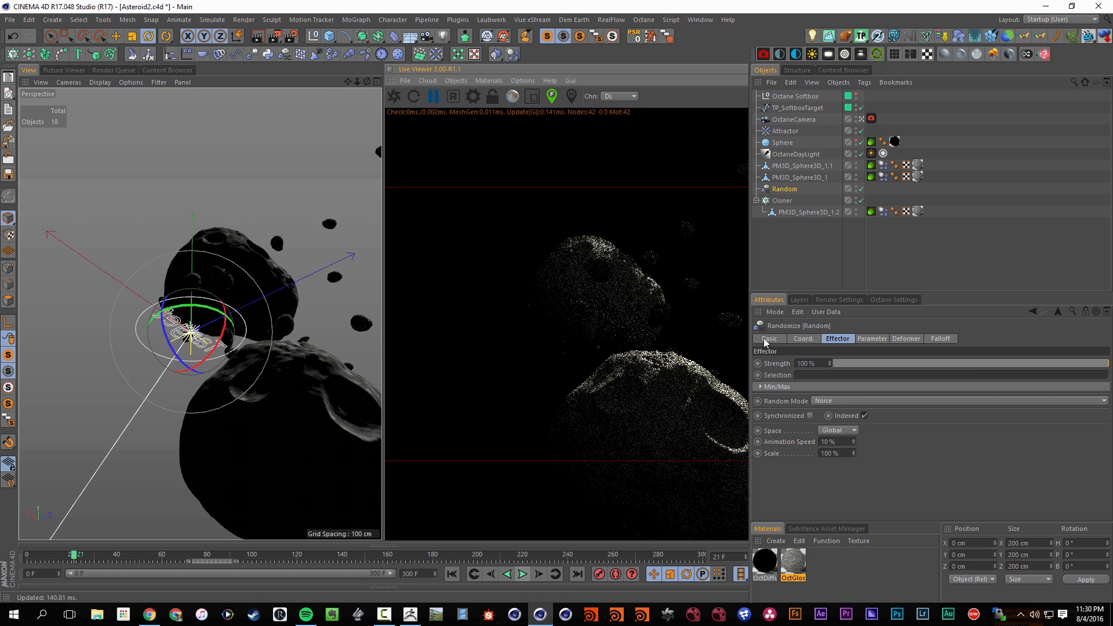
# At frame 0, move the Cloner to about X -151, Y 113, Z 26 cm, resize its grid to about 178 × 321 × 265 cm, and save
pyautogui.click(783, 200)
pyautogui.click(454, 573)
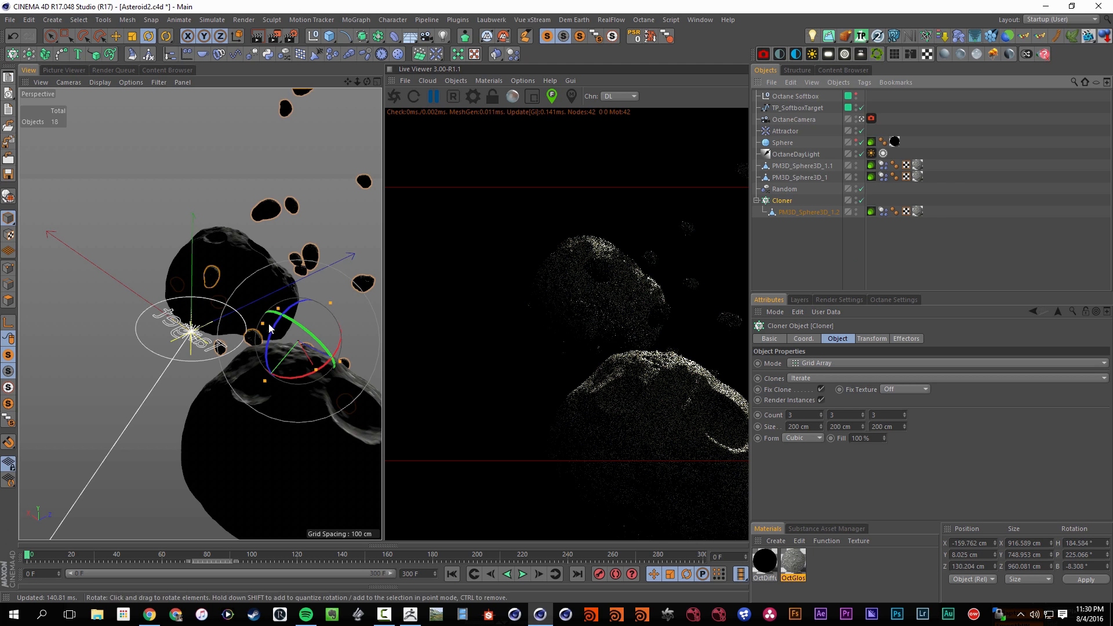
pyautogui.click(58, 38)
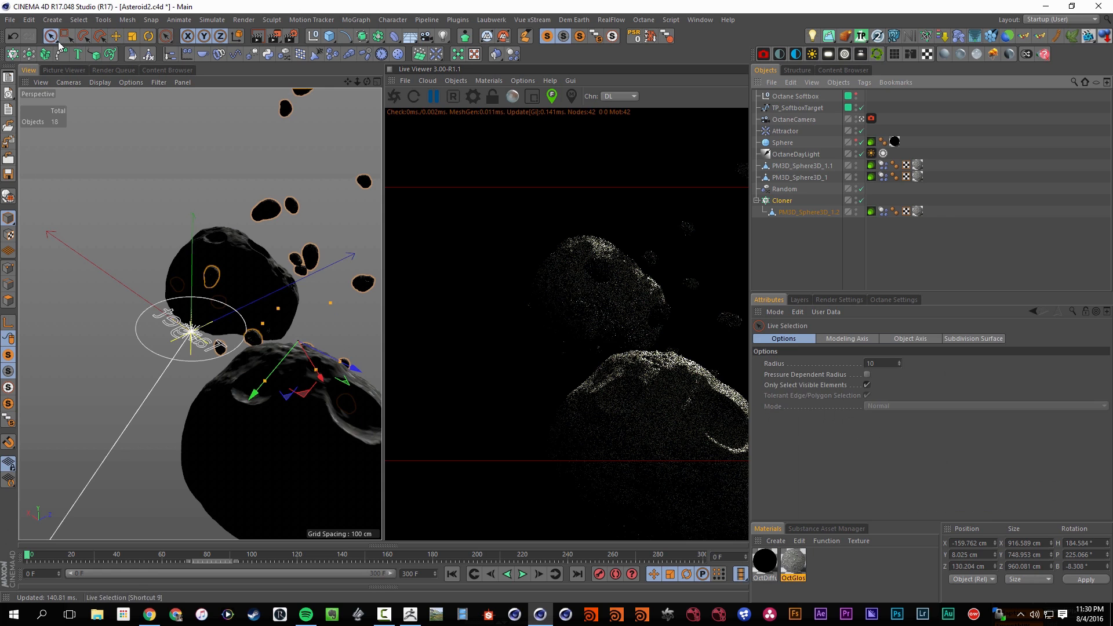
pyautogui.moveTo(330, 304); pyautogui.dragTo(264, 326)
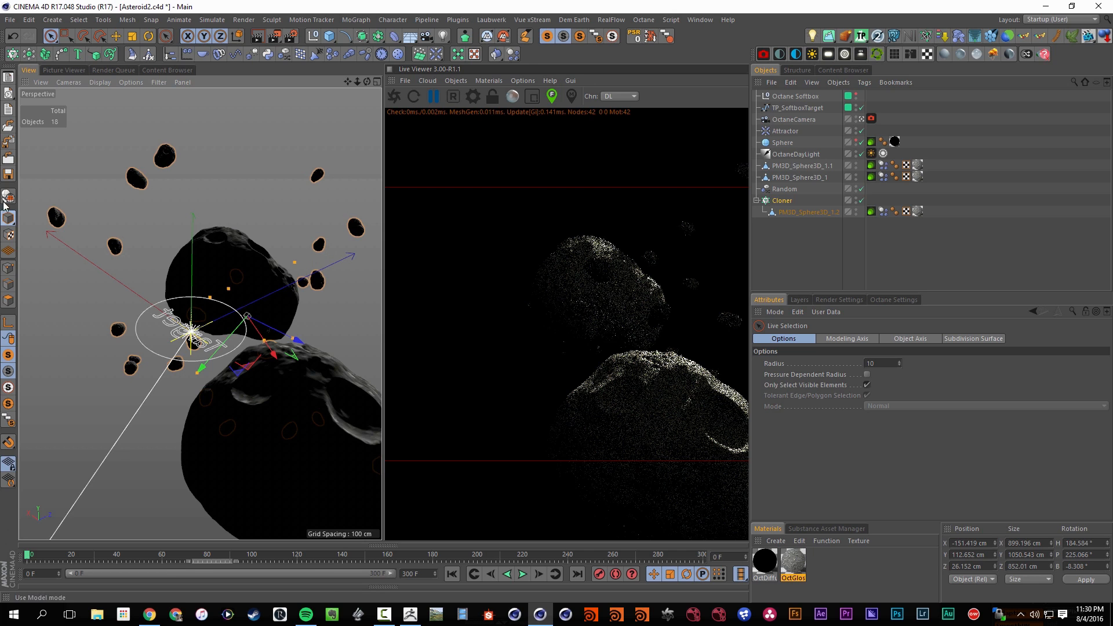
pyautogui.hotkey('ctrl', 's')
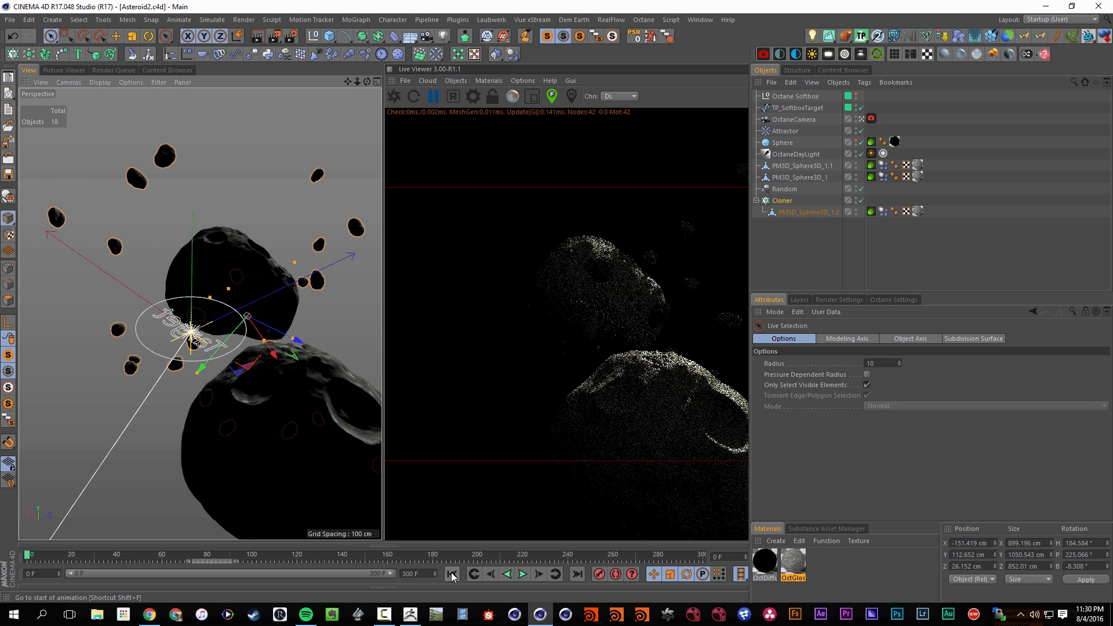
# Preview the debris motion briefly and set the Random effector's animation speed to 2%
pyautogui.click(523, 575)
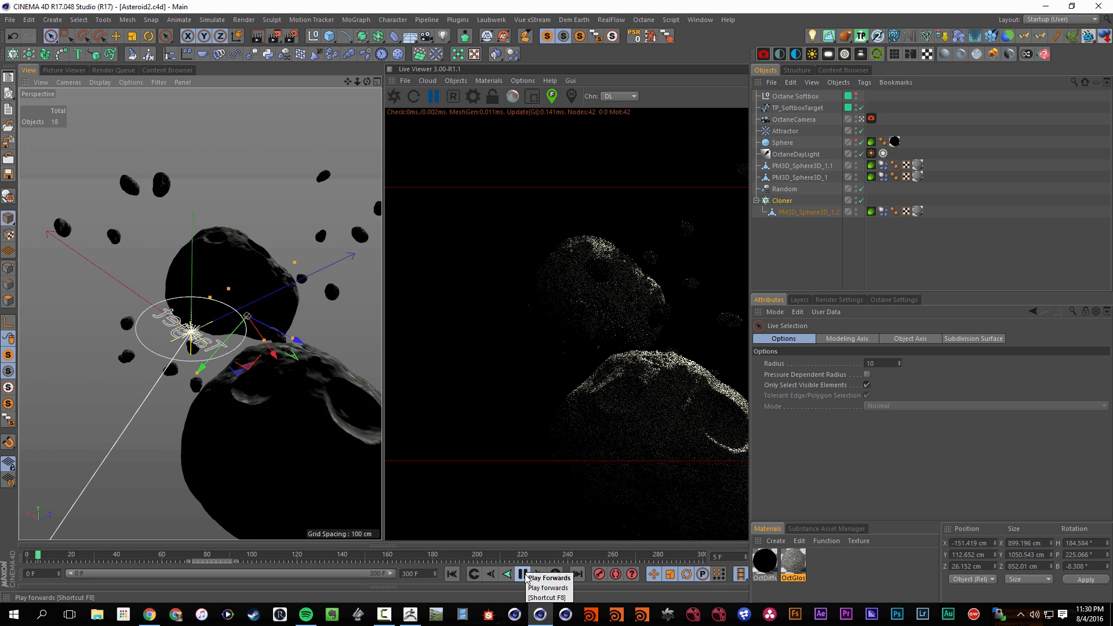
pyautogui.click(527, 580)
pyautogui.click(789, 191)
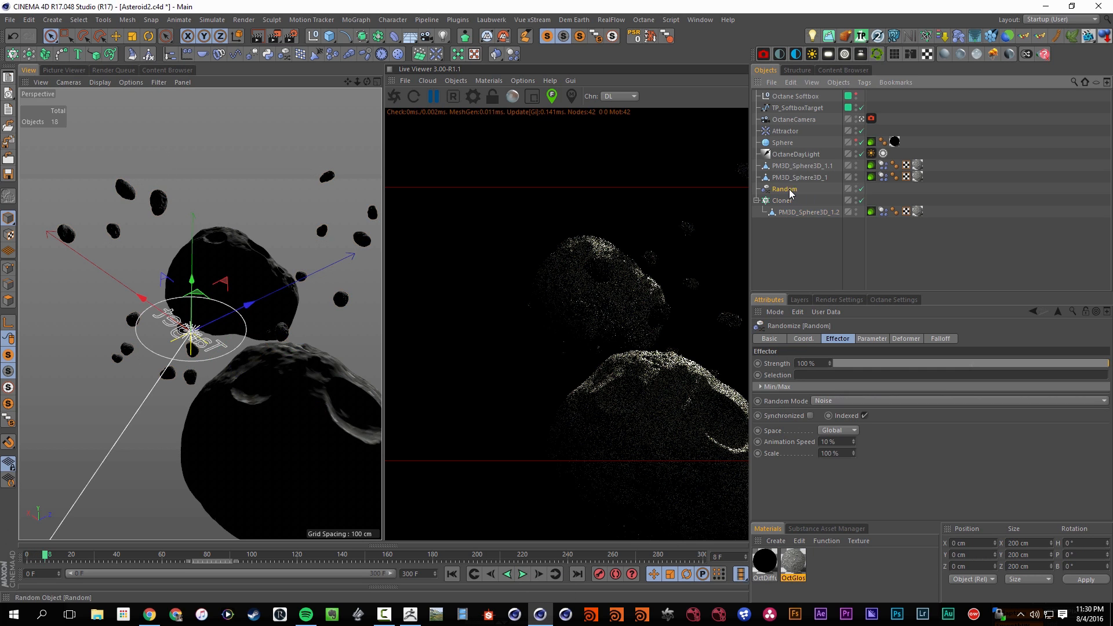
pyautogui.click(841, 442)
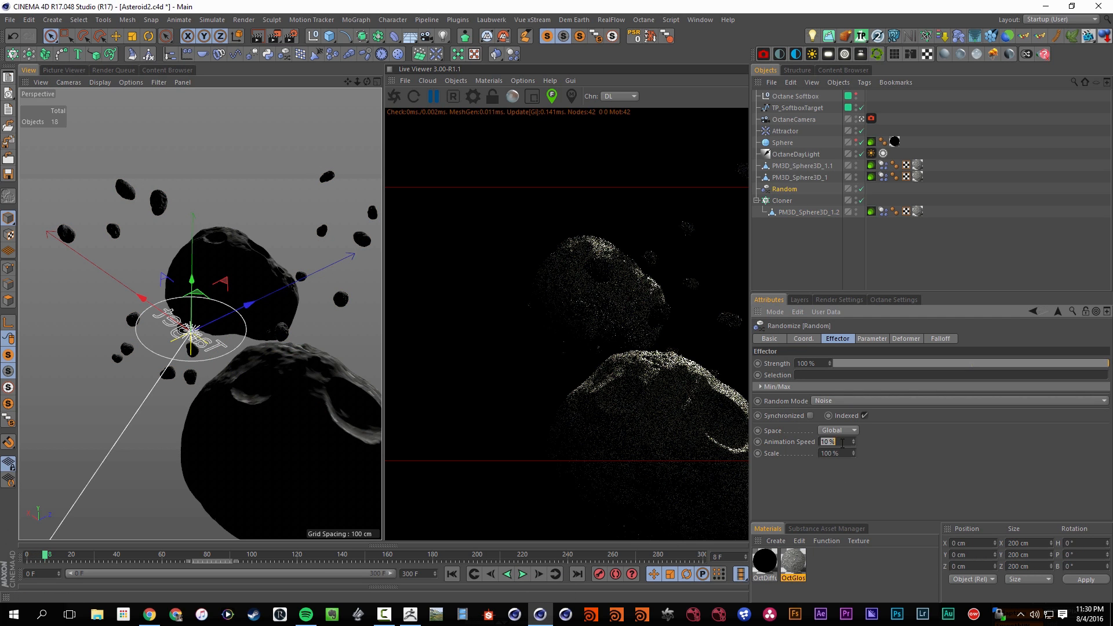
# Play the animation from the start to about frame 89, then restart the Octane live render there and save the scene
pyautogui.click(452, 574)
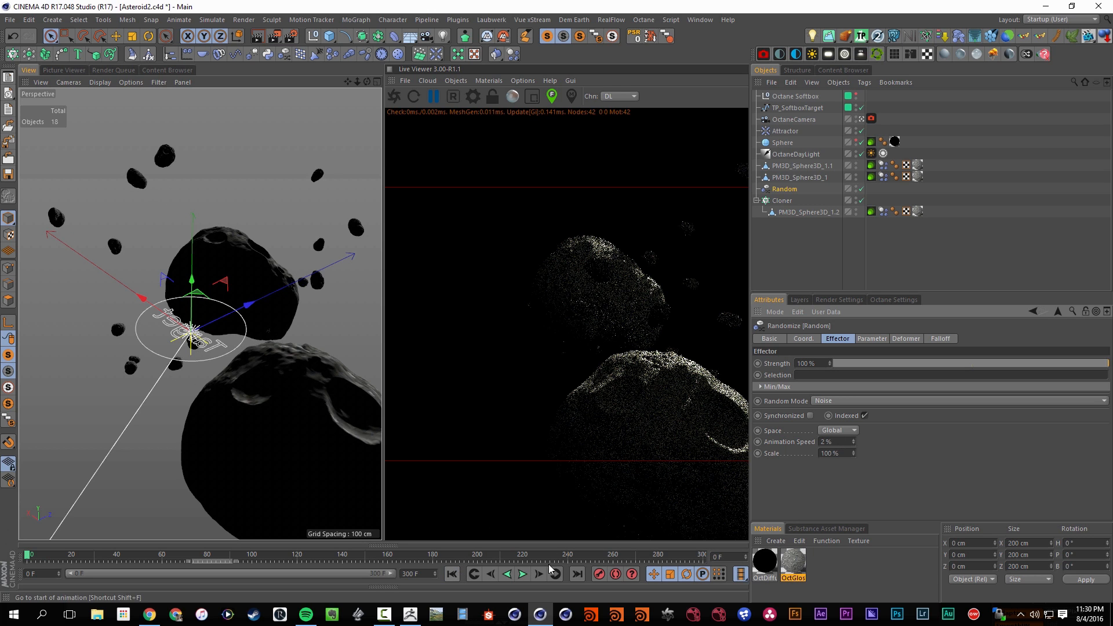
pyautogui.click(522, 575)
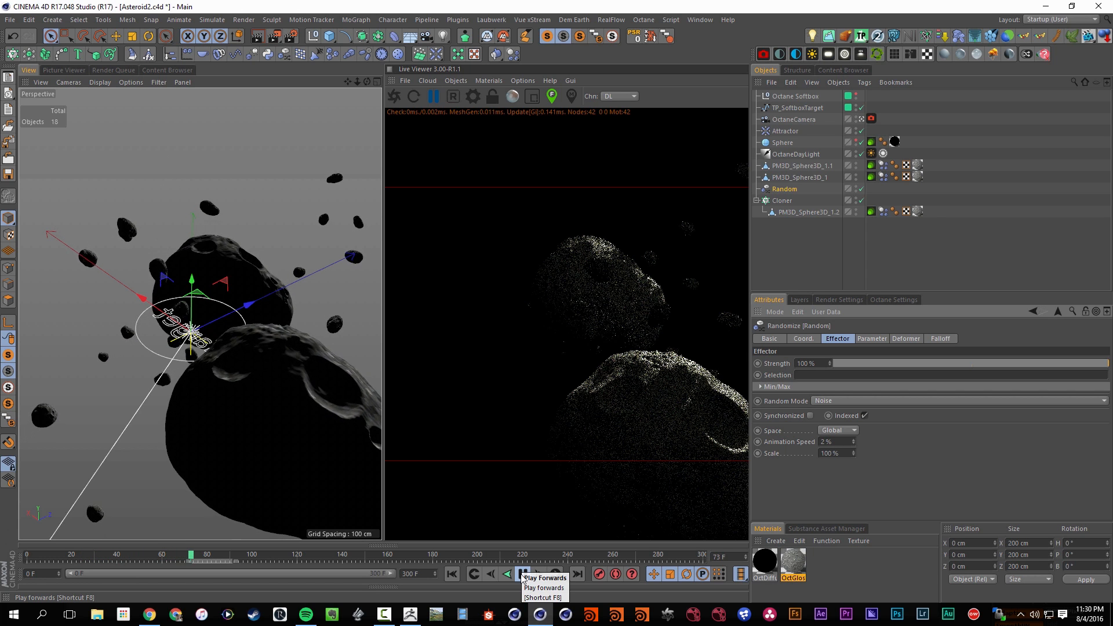
pyautogui.click(524, 575)
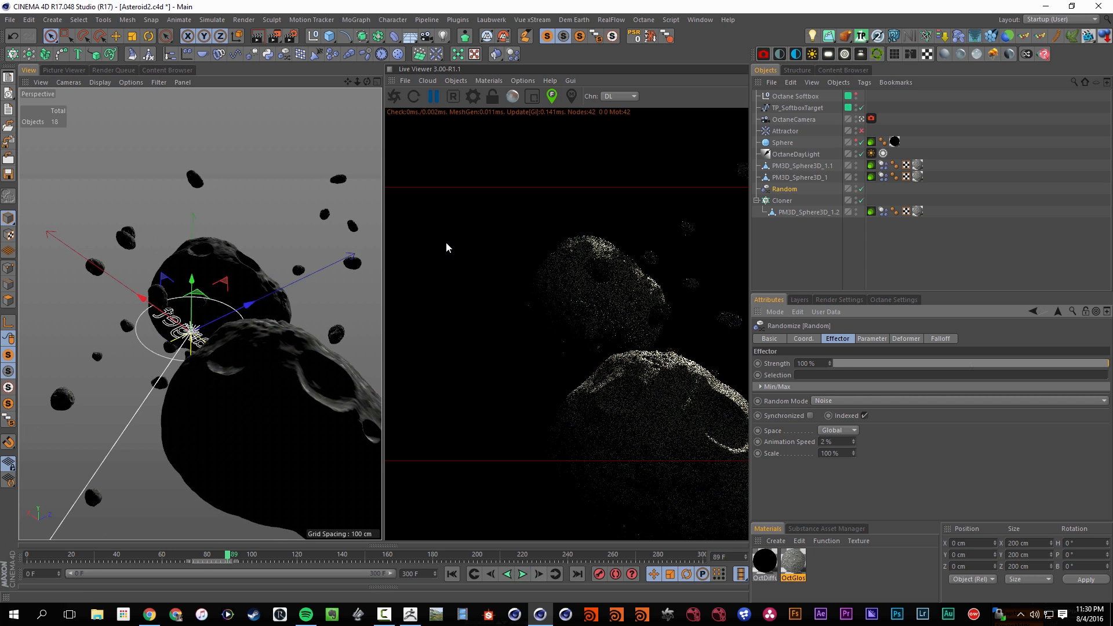
pyautogui.click(395, 99)
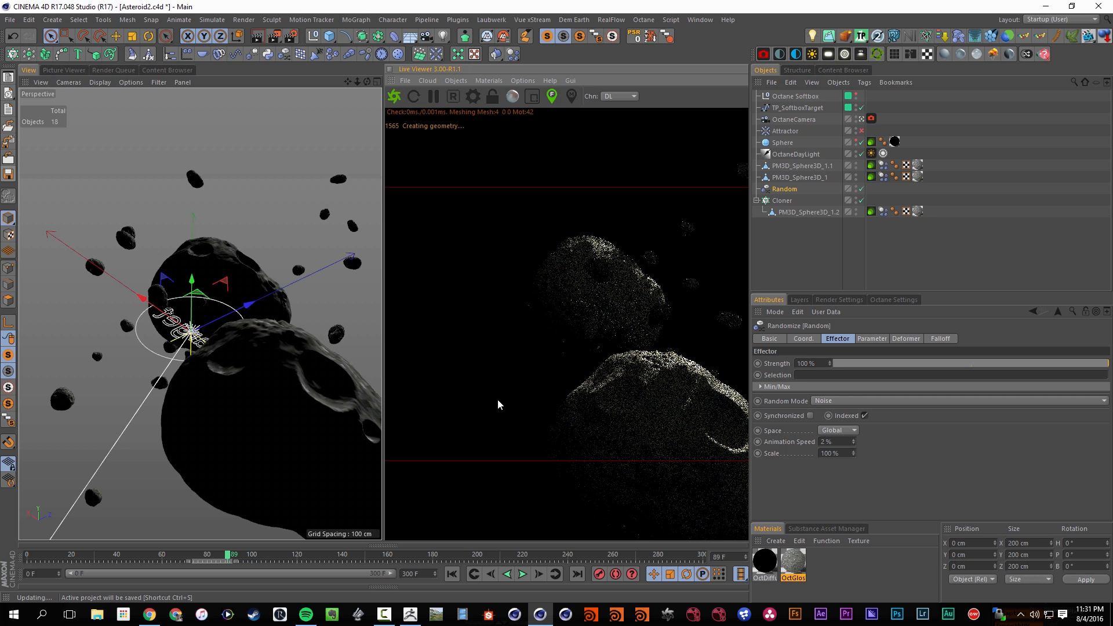
pyautogui.click(8, 175)
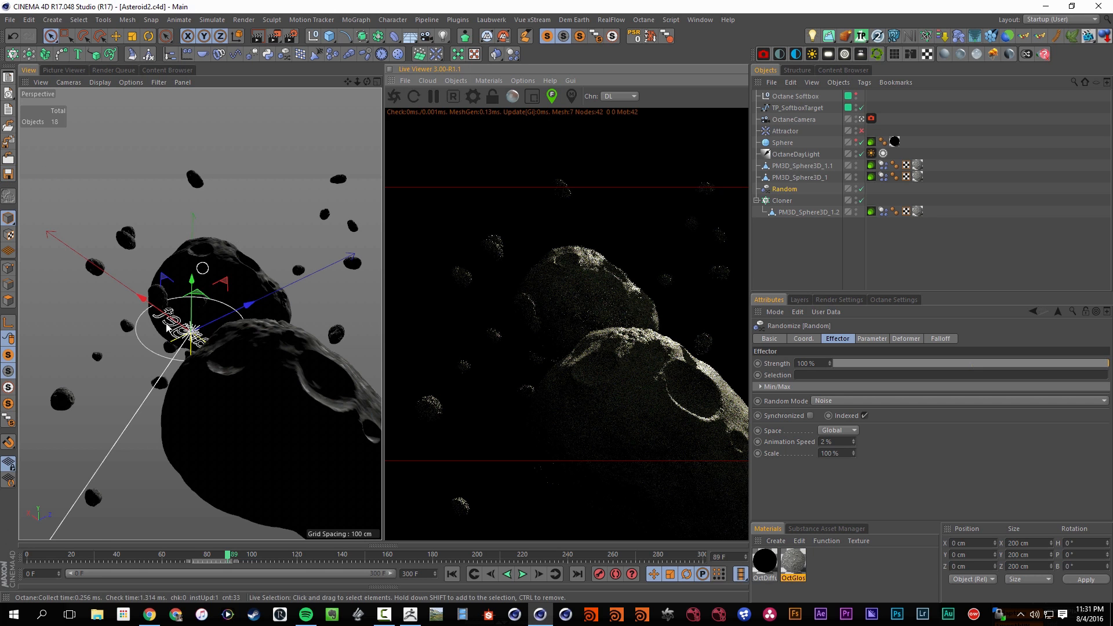
# Add a second Random effector to the Cloner, place it directly above the Cloner in the hierarchy, and pause the live render
pyautogui.click(780, 204)
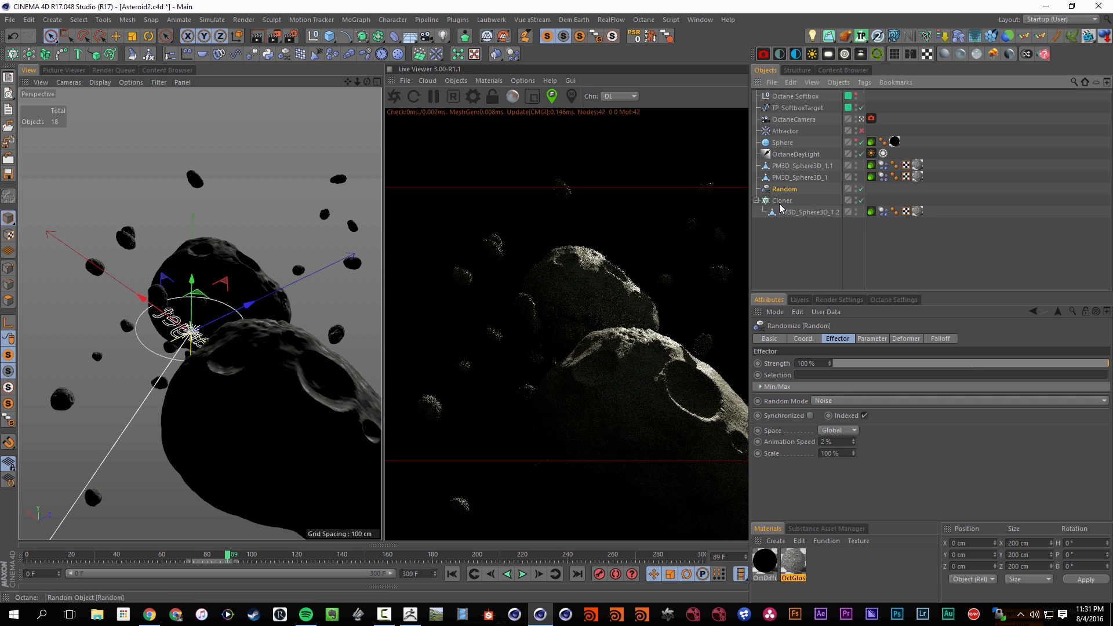
pyautogui.click(781, 201)
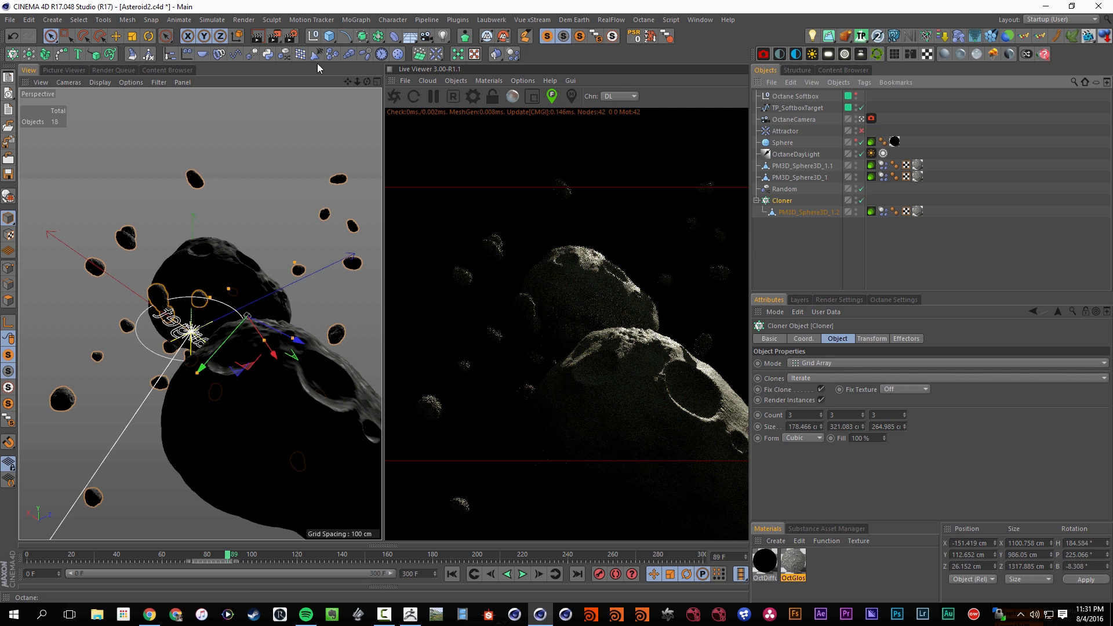
pyautogui.click(285, 55)
pyautogui.moveTo(785, 97); pyautogui.dragTo(777, 207)
pyautogui.click(436, 96)
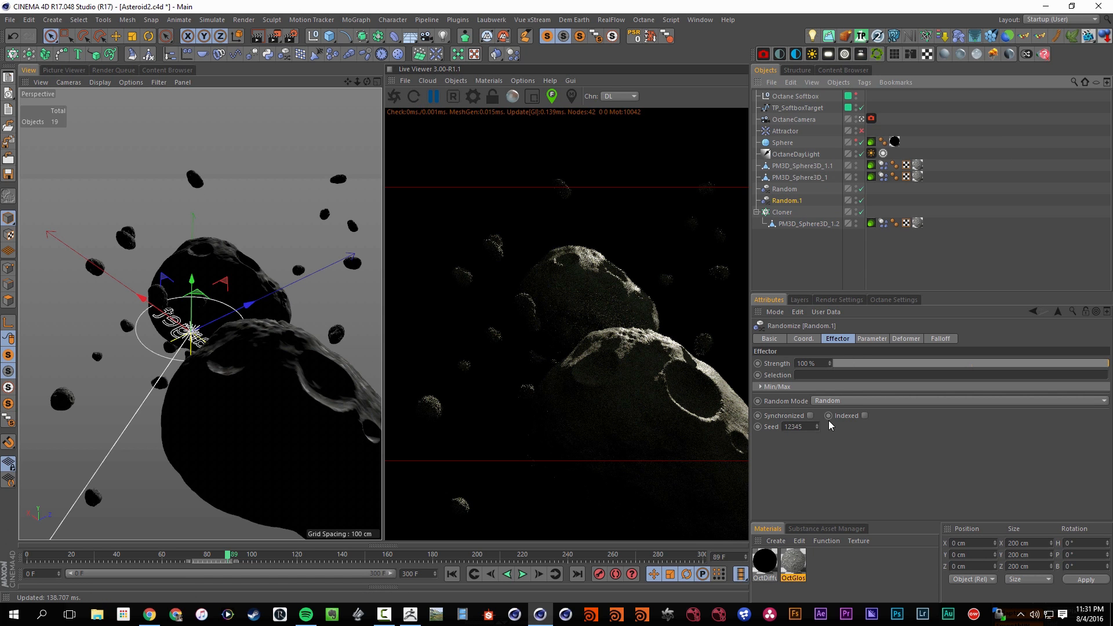
# Make the second Random effector affect scale instead of position, with Uniform Scale on and a scale of about 0.78
pyautogui.click(863, 339)
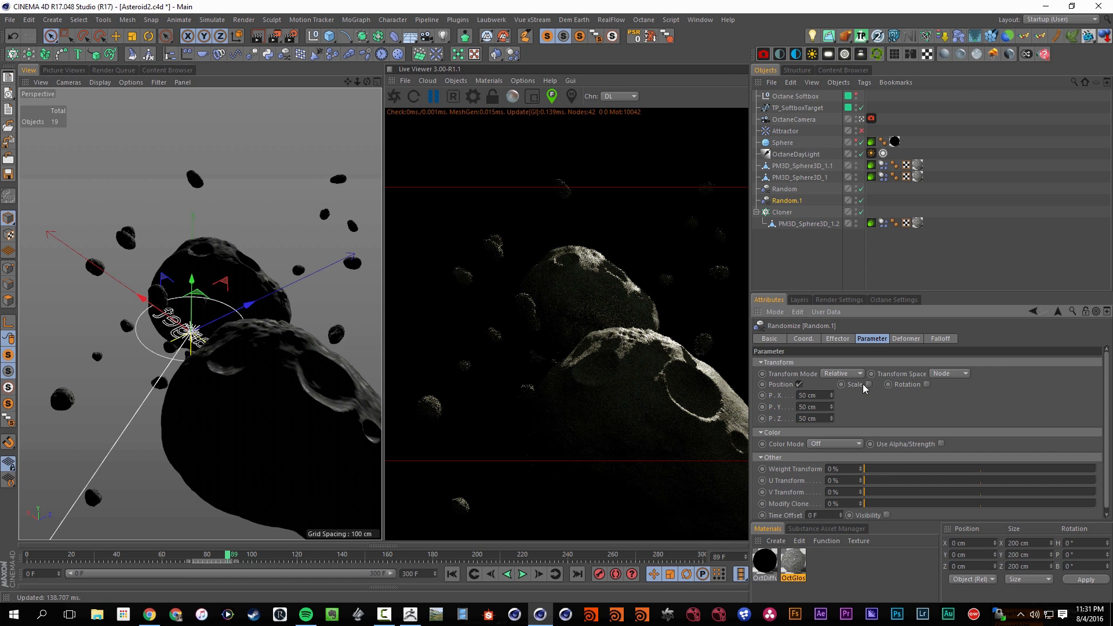
pyautogui.click(868, 385)
pyautogui.click(801, 384)
pyautogui.click(875, 430)
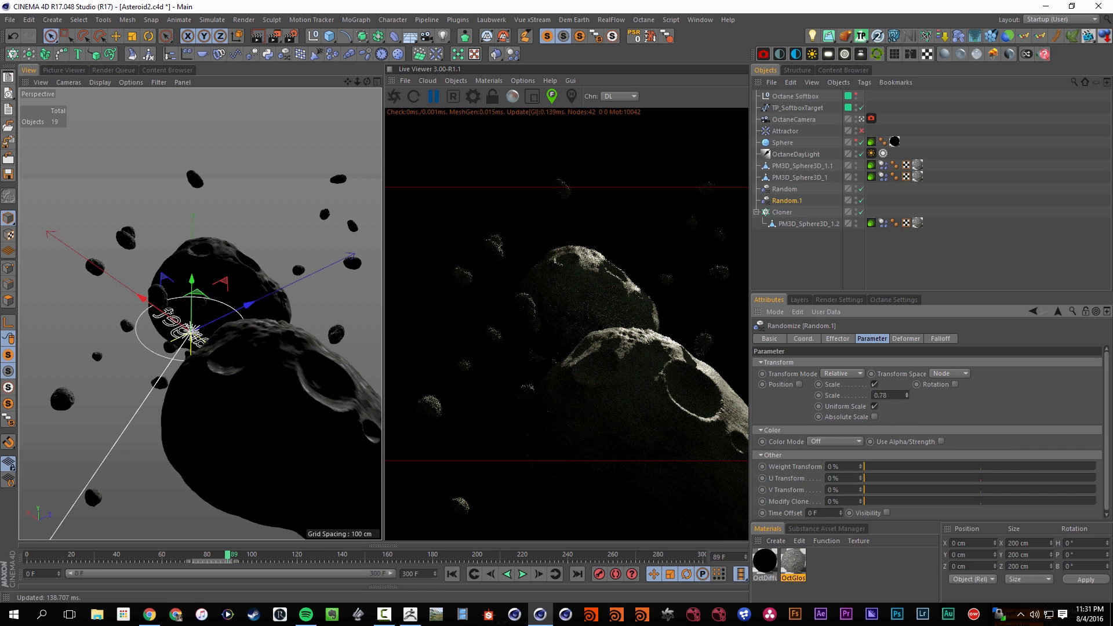
# Check the Cloner's assigned effectors, return to frame 0, and inspect a tag on its child rock
pyautogui.click(781, 212)
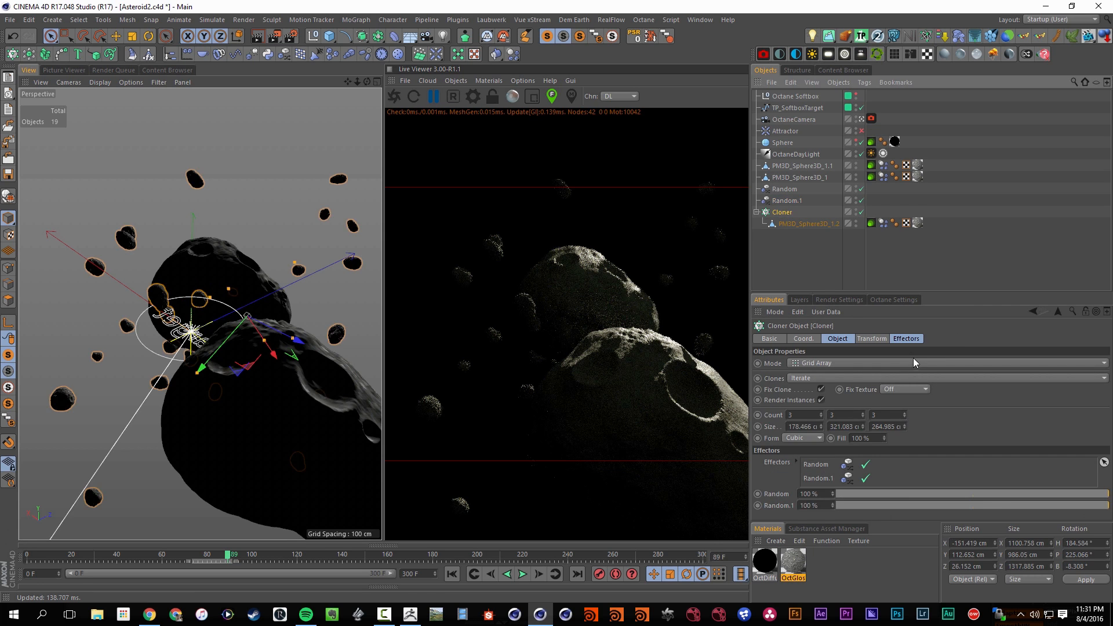
pyautogui.click(907, 339)
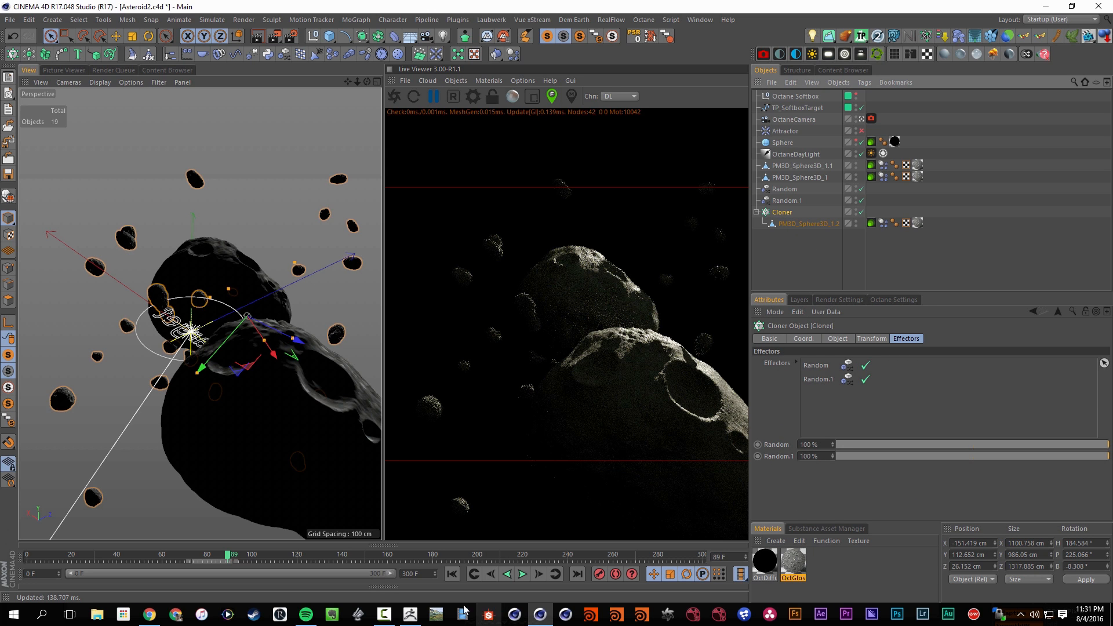
pyautogui.click(452, 575)
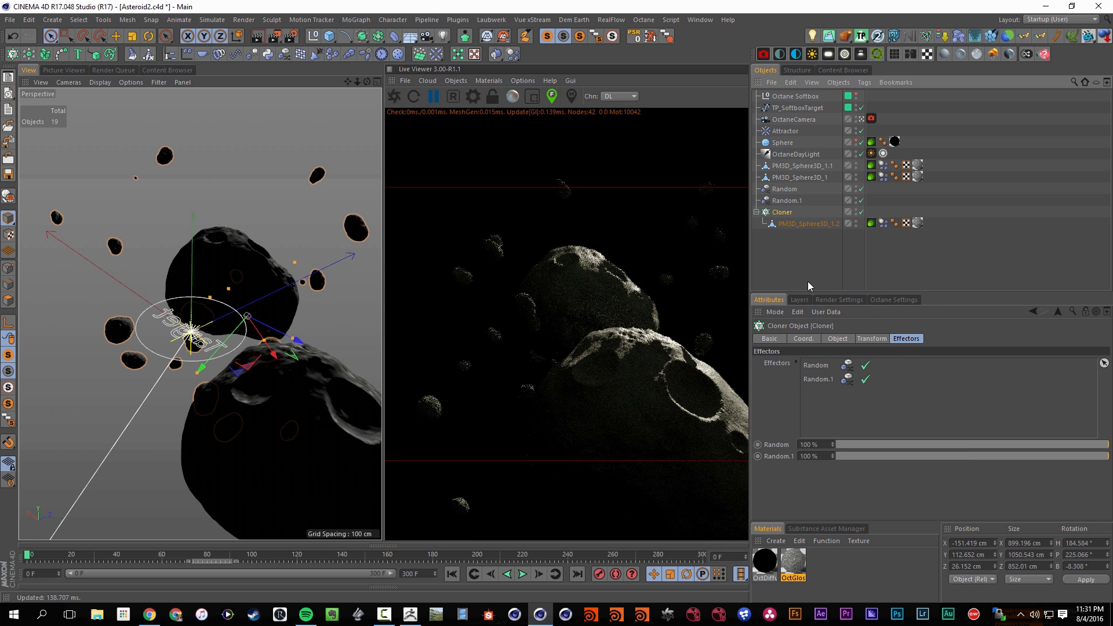
pyautogui.click(795, 223)
pyautogui.click(783, 213)
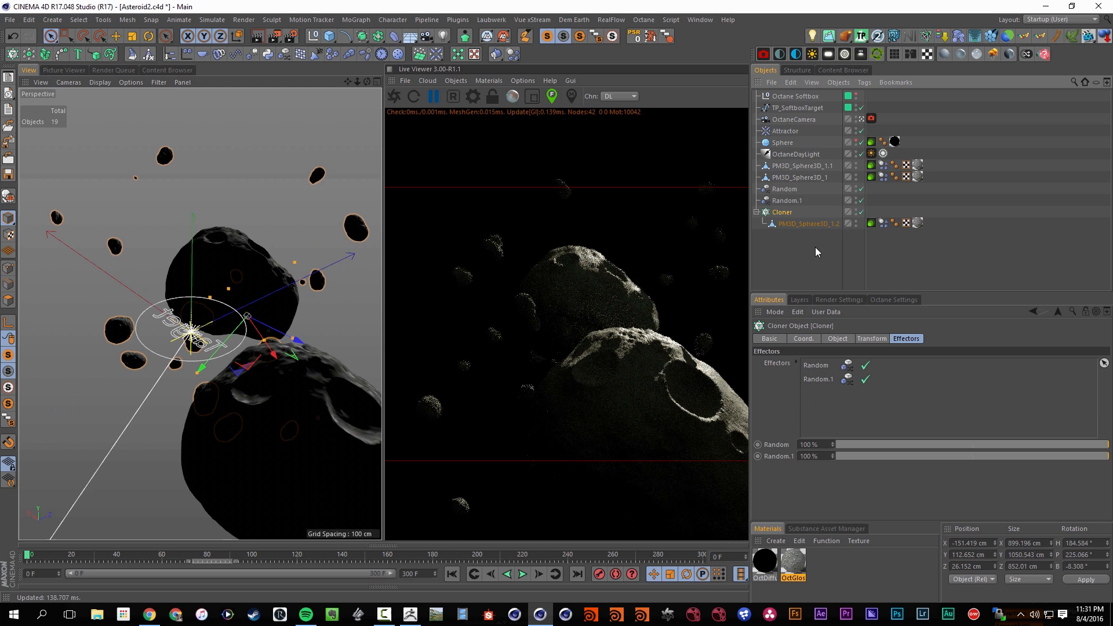
pyautogui.click(885, 224)
# Turn on Absolute Scale for the second Random effector, set its scale to -0.9, and enable its 50 cm position variation
pyautogui.click(781, 201)
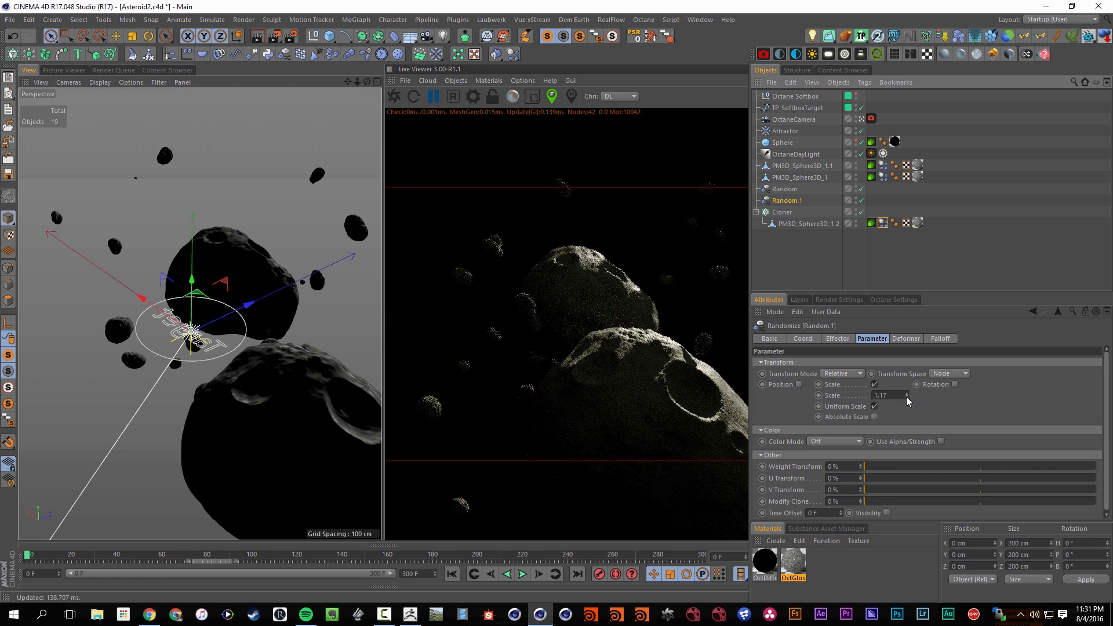
pyautogui.moveTo(907, 396); pyautogui.dragTo(908, 418)
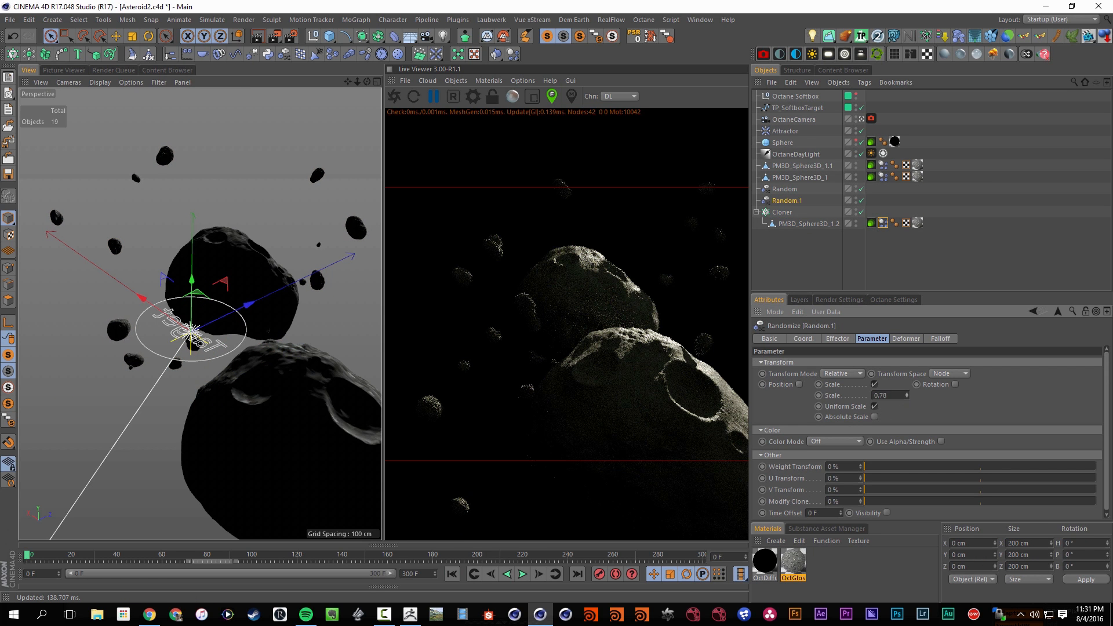
pyautogui.click(875, 417)
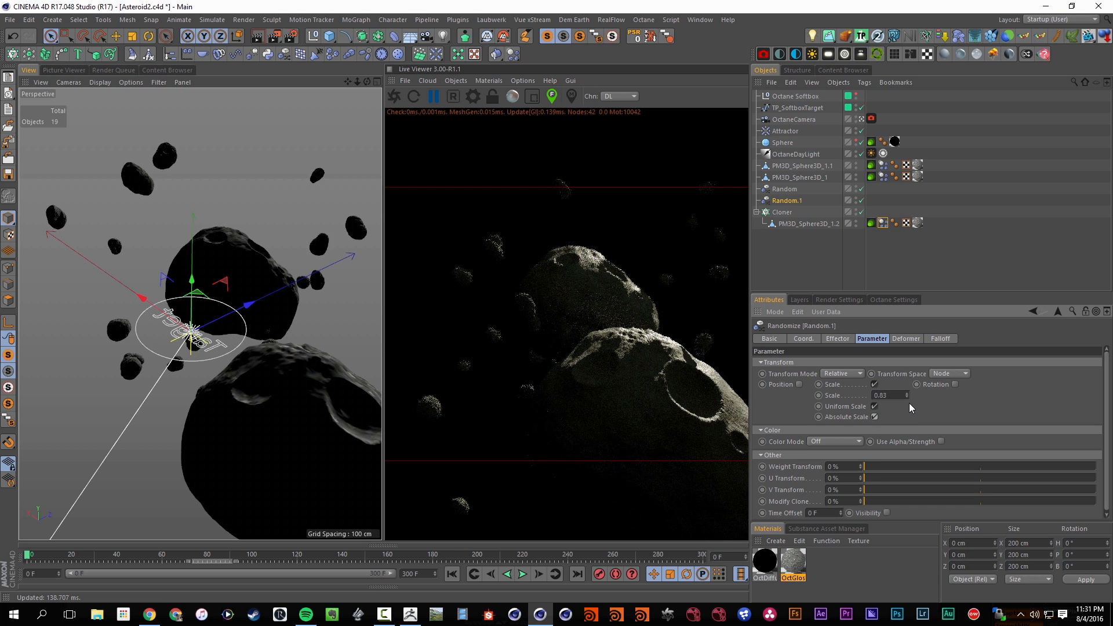
pyautogui.moveTo(908, 396); pyautogui.dragTo(907, 486)
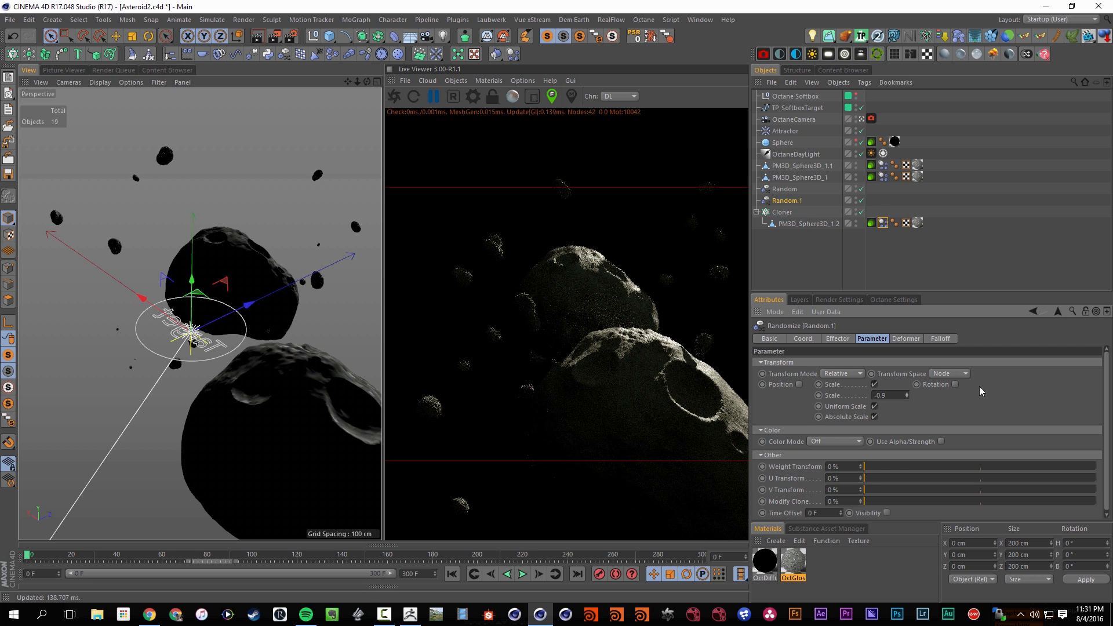
pyautogui.click(799, 385)
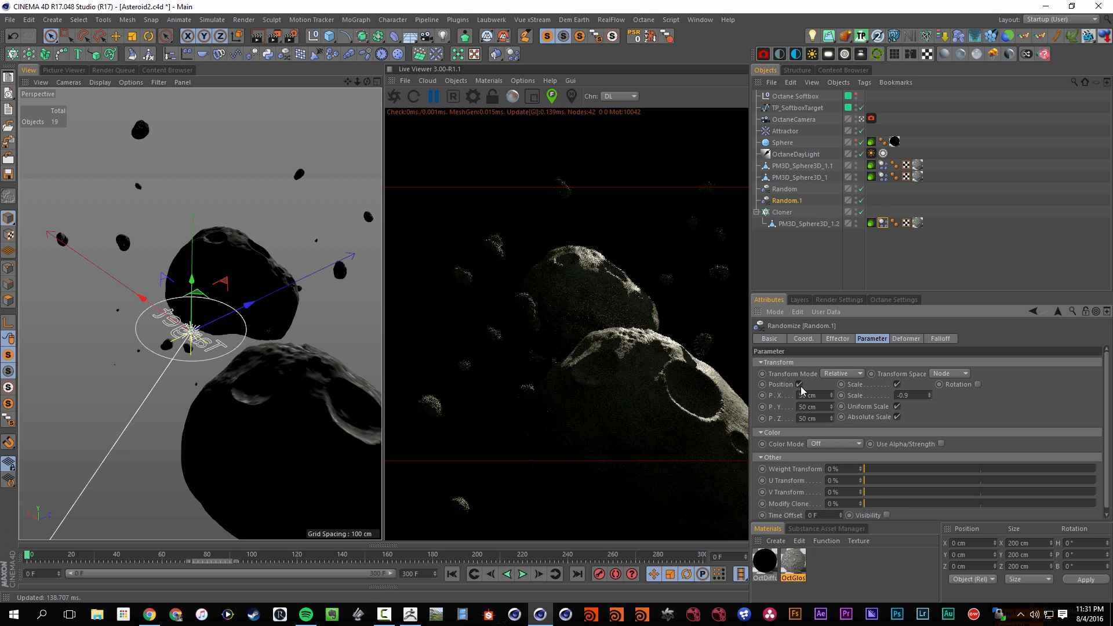
# Compare the second Random effector with its position variation off and on, leave it on, and save the scene
pyautogui.click(799, 385)
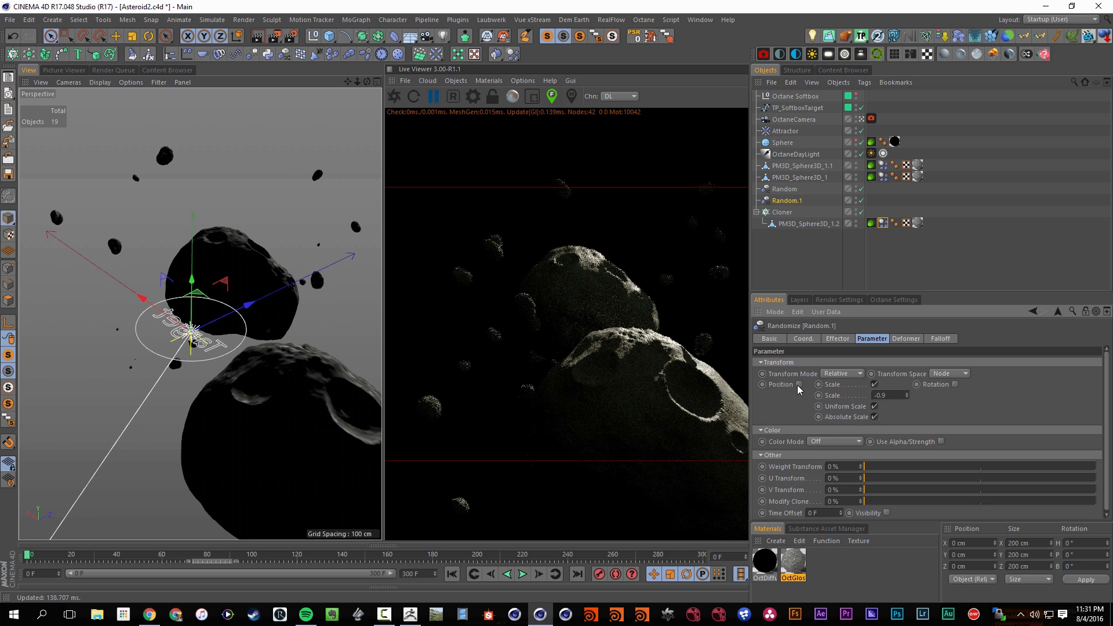
pyautogui.click(800, 384)
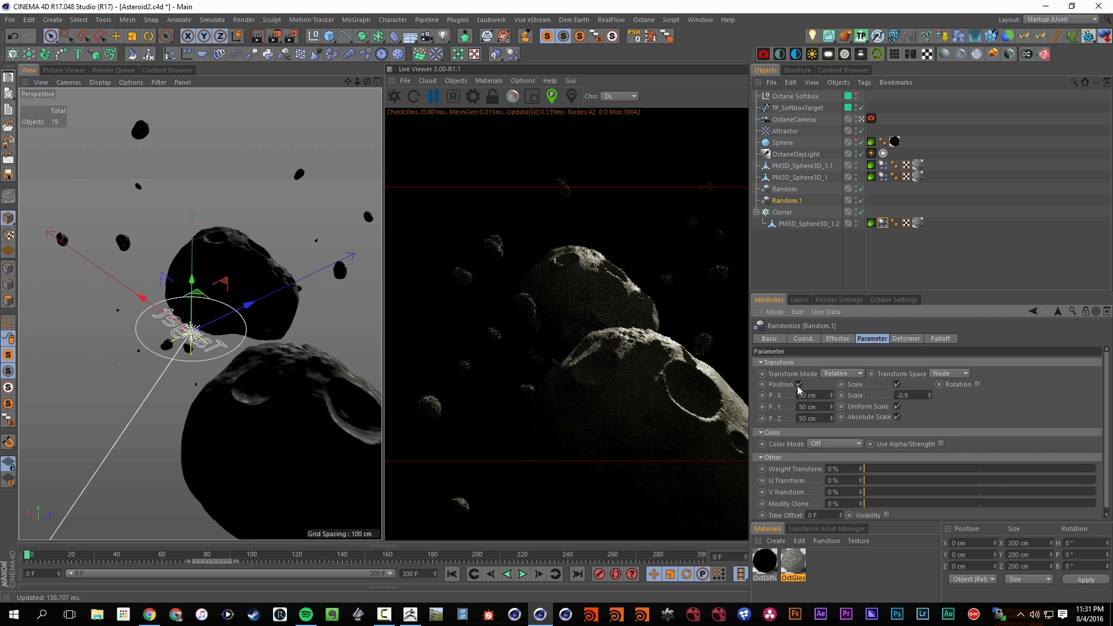
pyautogui.hotkey('ctrl', 's')
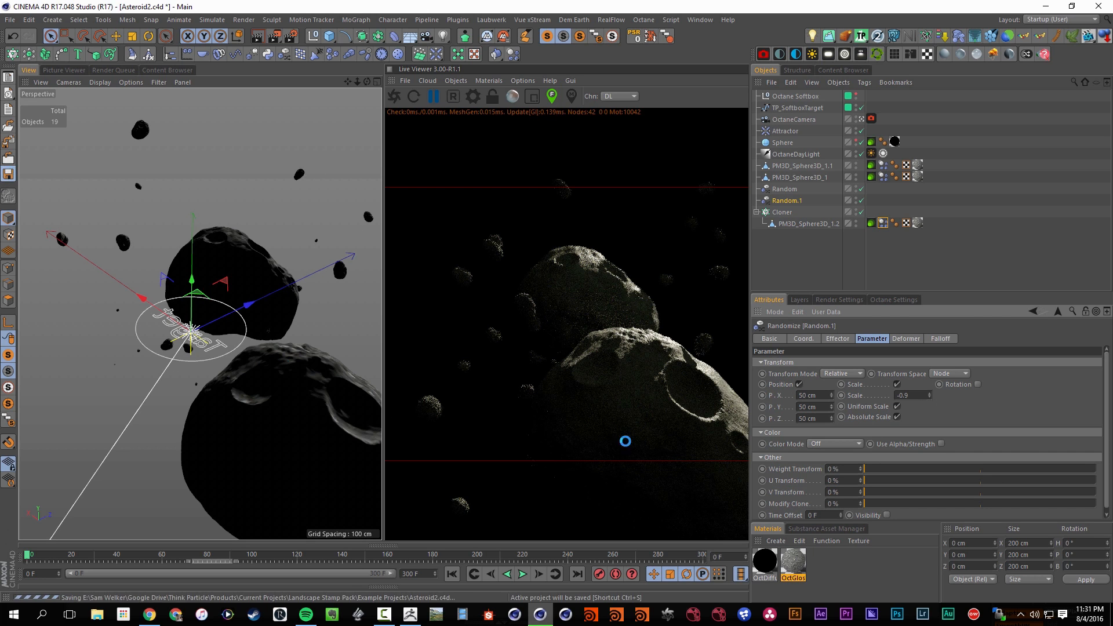
# Play the animation to frame 26 and restart the live render to check the debris there
pyautogui.click(522, 574)
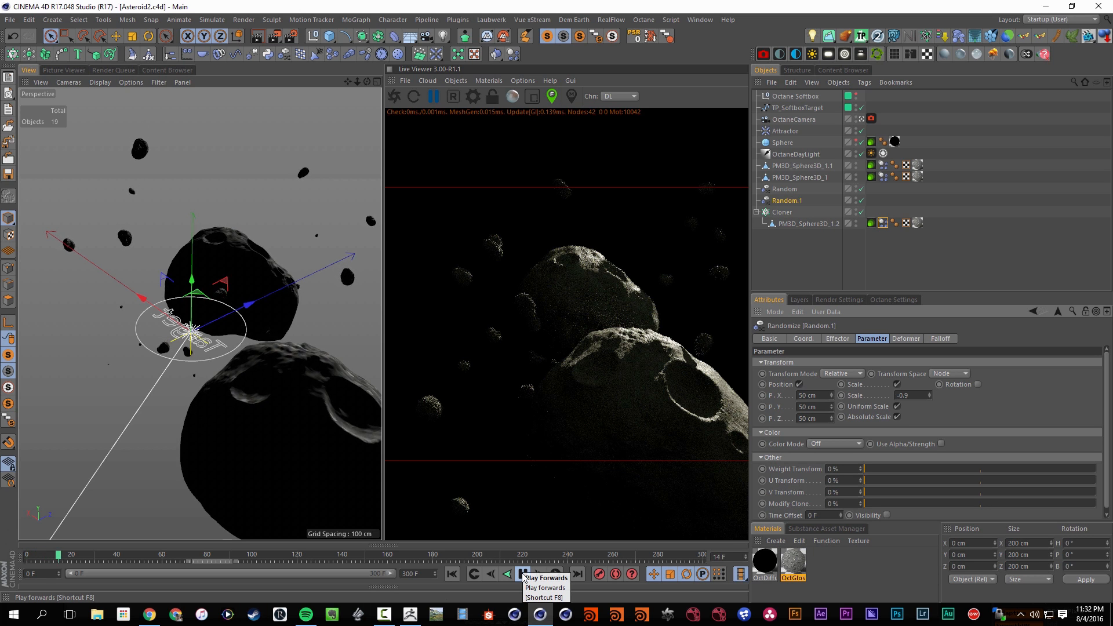
pyautogui.click(522, 574)
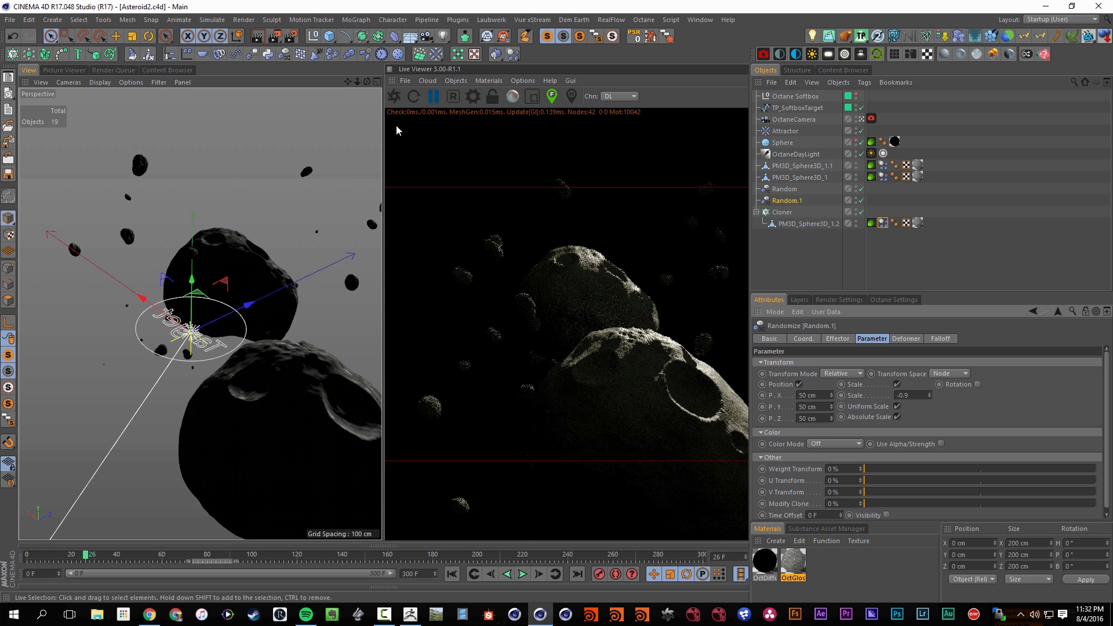
pyautogui.click(394, 99)
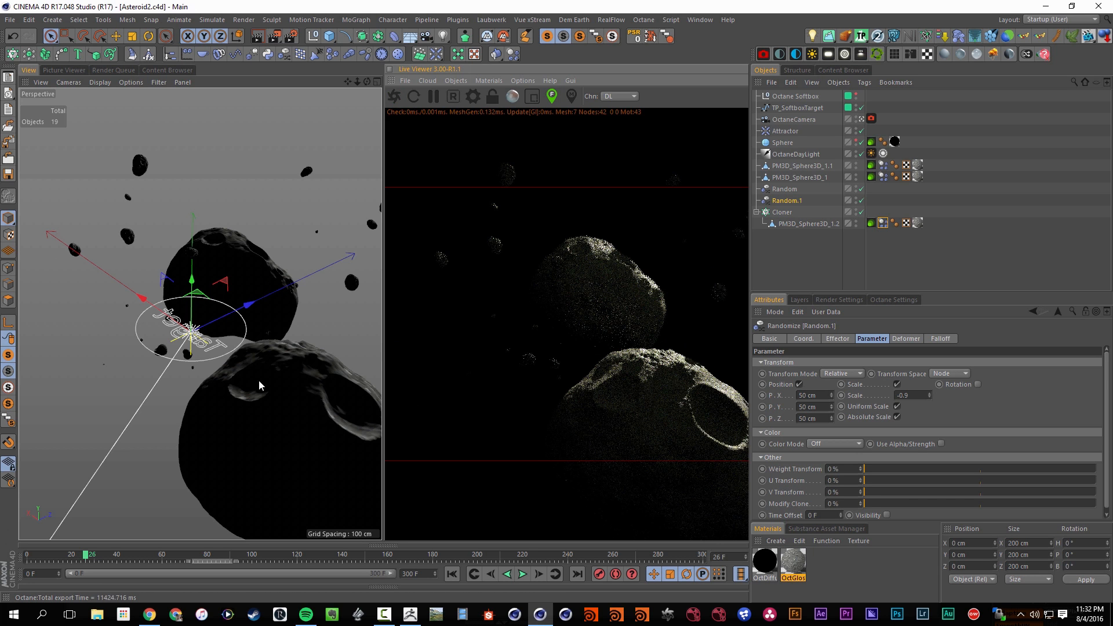
# At frame 0, rotate the upper asteroid to about H -191°, P 251°, B -213°, and save the scene
pyautogui.click(240, 273)
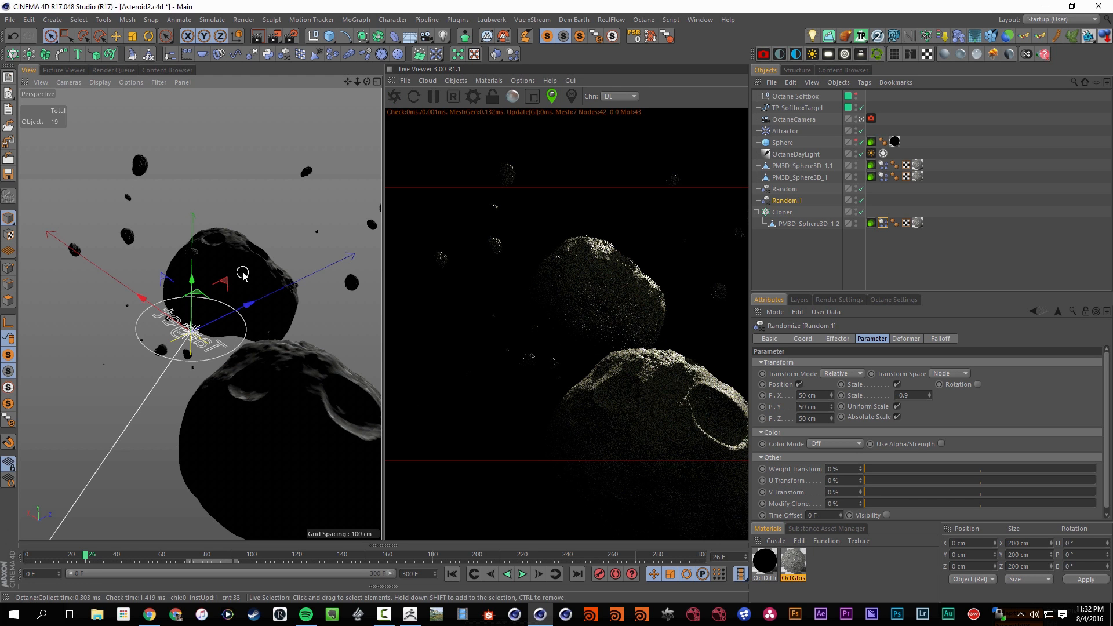
pyautogui.click(149, 38)
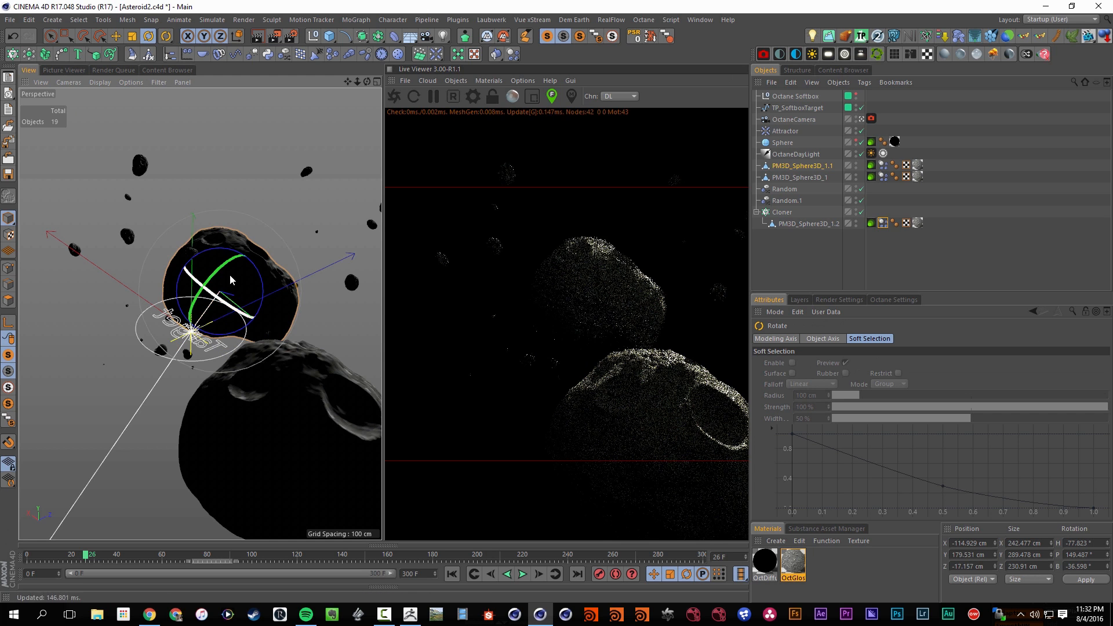
pyautogui.click(453, 574)
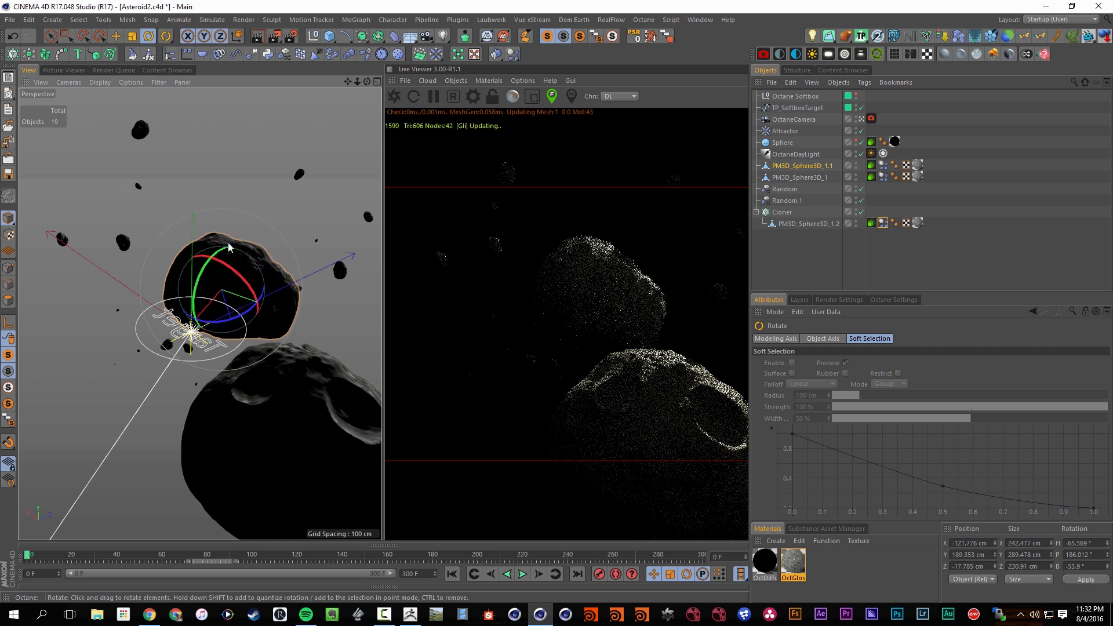
pyautogui.moveTo(228, 243); pyautogui.dragTo(243, 186)
pyautogui.hotkey('ctrl', 's')
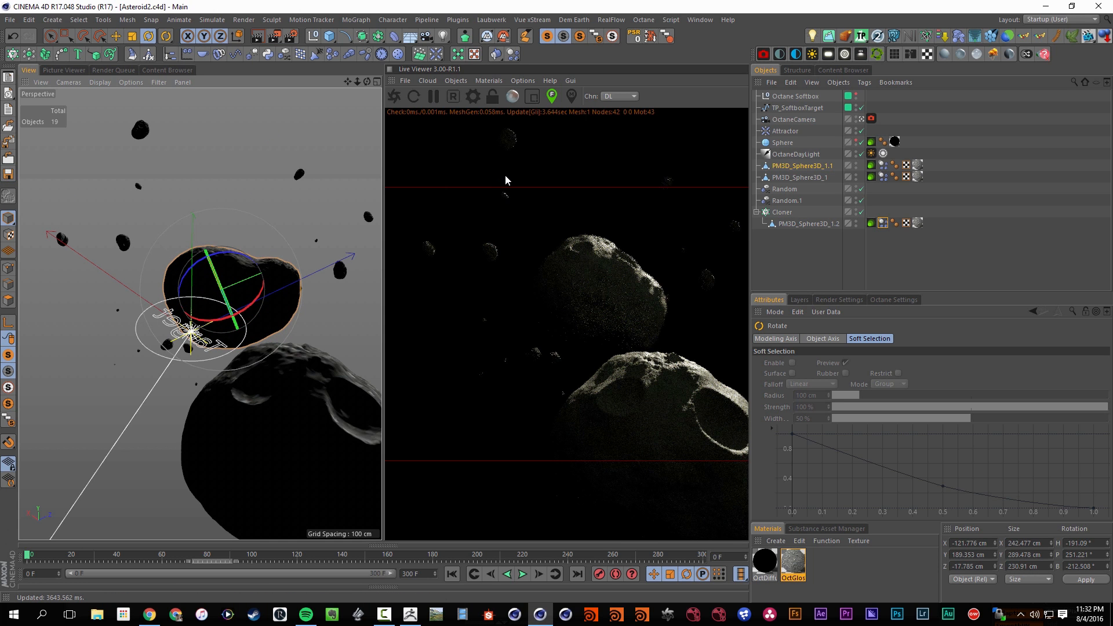
# Restart the live render and play the animation to frame 30 to check the rotated asteroid
pyautogui.click(395, 96)
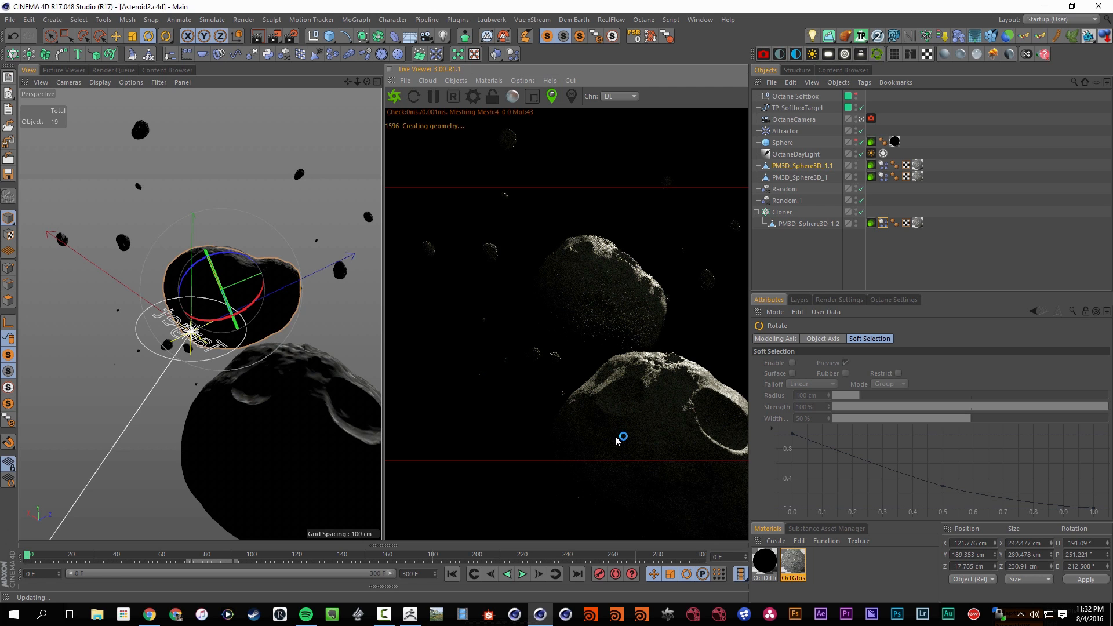
pyautogui.click(522, 577)
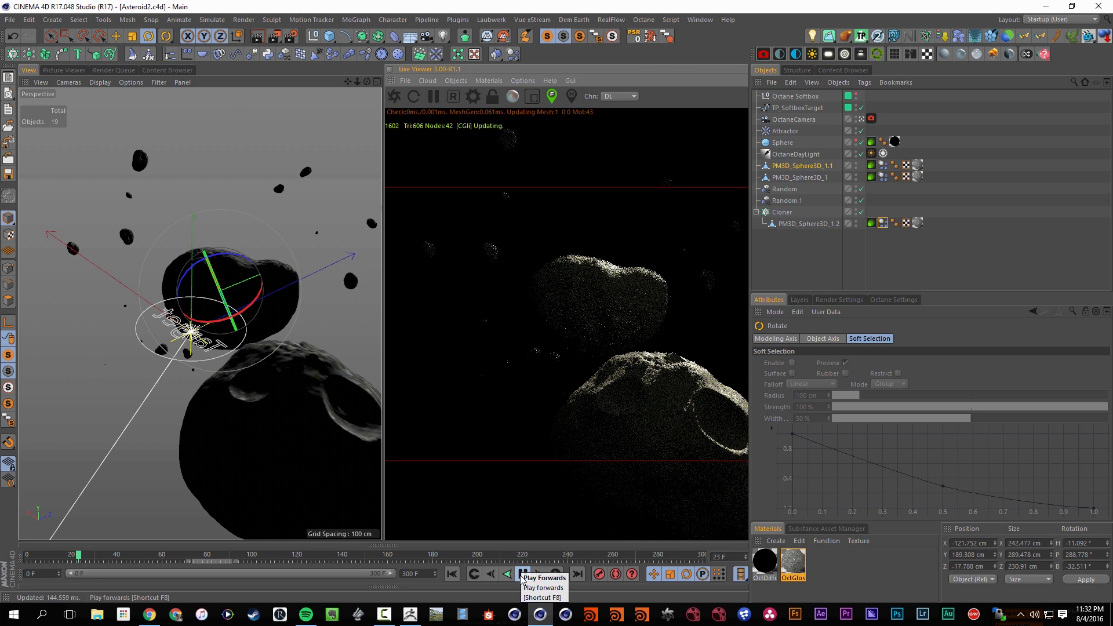
pyautogui.click(523, 576)
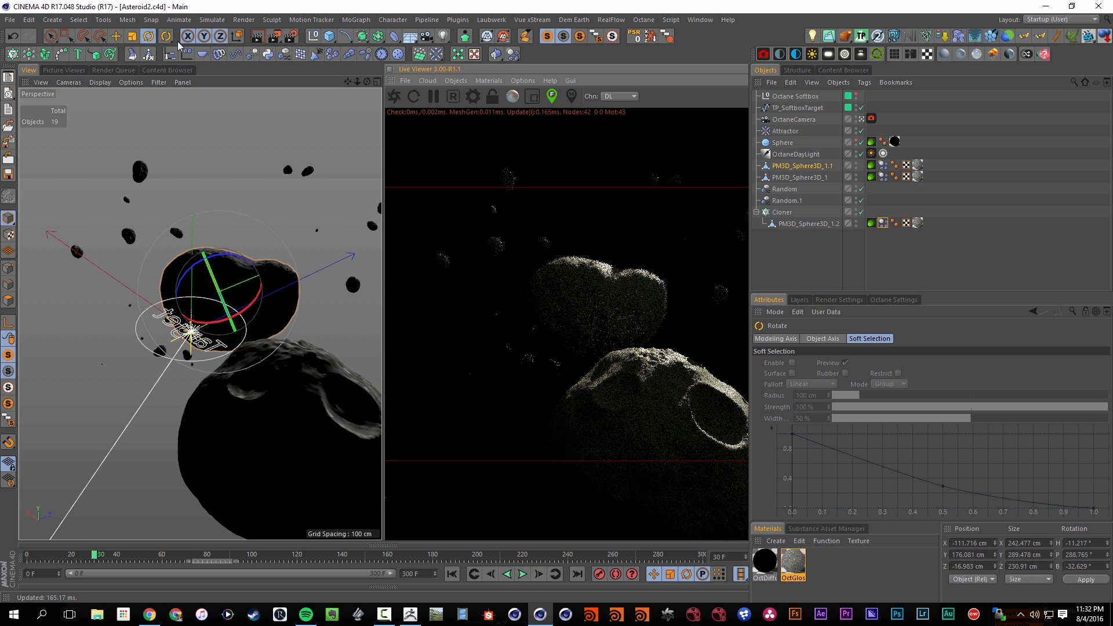
# Set the Octane camera's thin lens aperture to 1 cm and save the scene
pyautogui.click(871, 119)
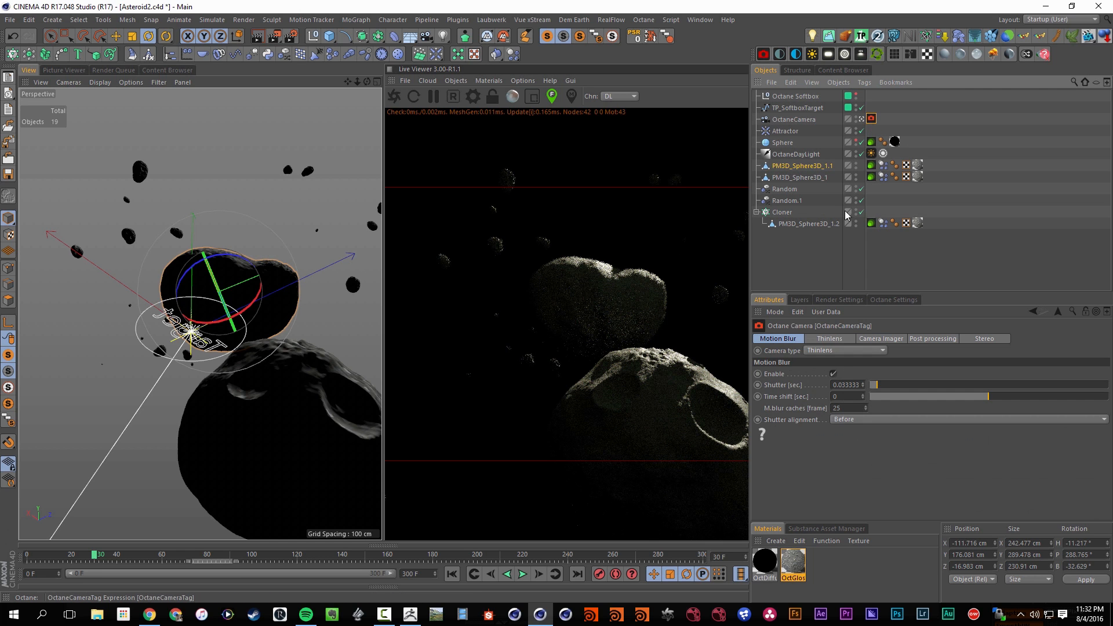
pyautogui.click(831, 339)
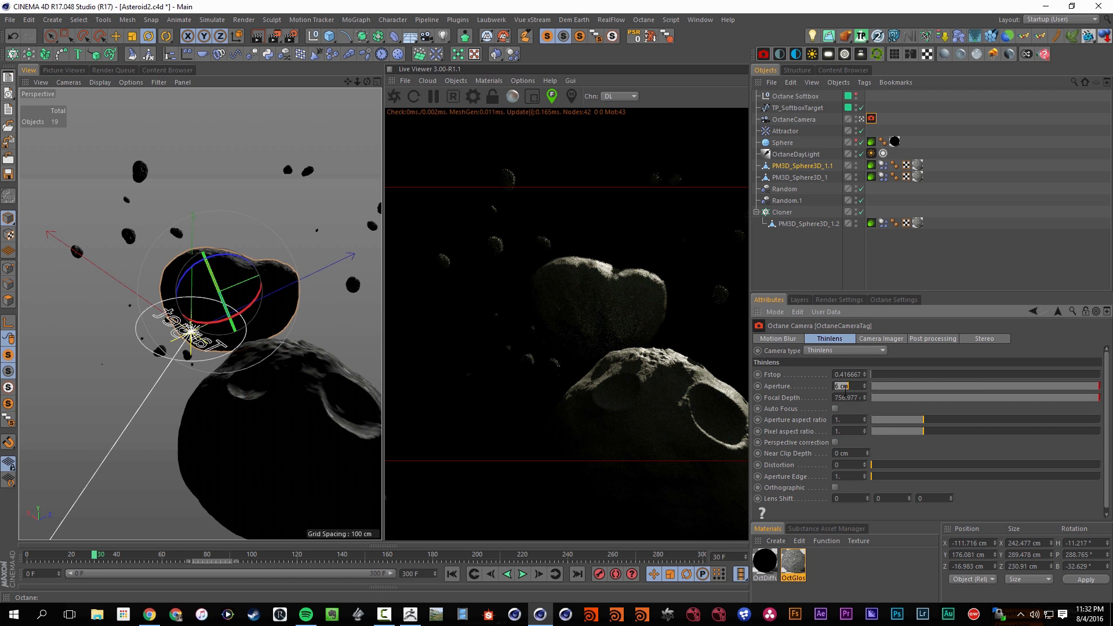
pyautogui.write('1')
pyautogui.press('Return')
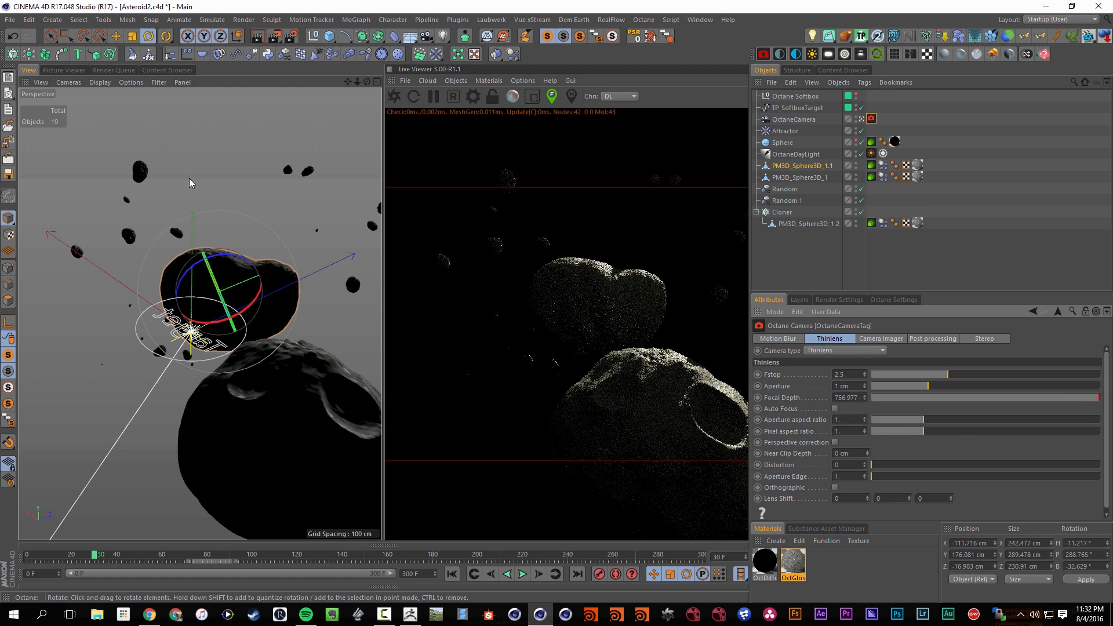
pyautogui.click(8, 174)
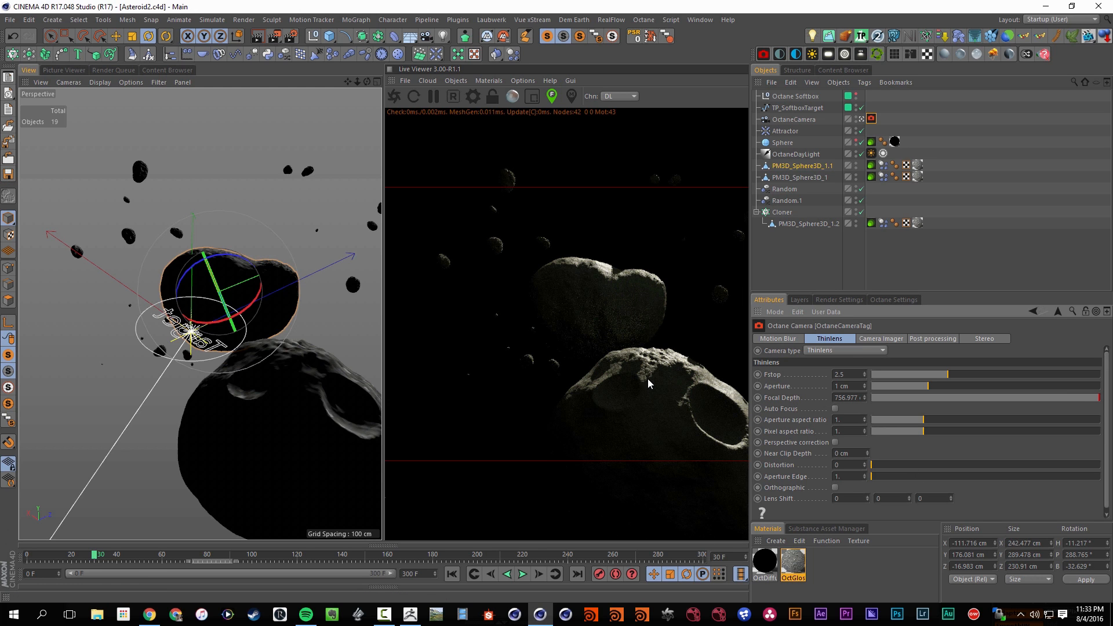
# Advance the animation to frame 50 and reframe the camera from a new angle on the two asteroids
pyautogui.moveTo(348, 81); pyautogui.dragTo(301, 87)
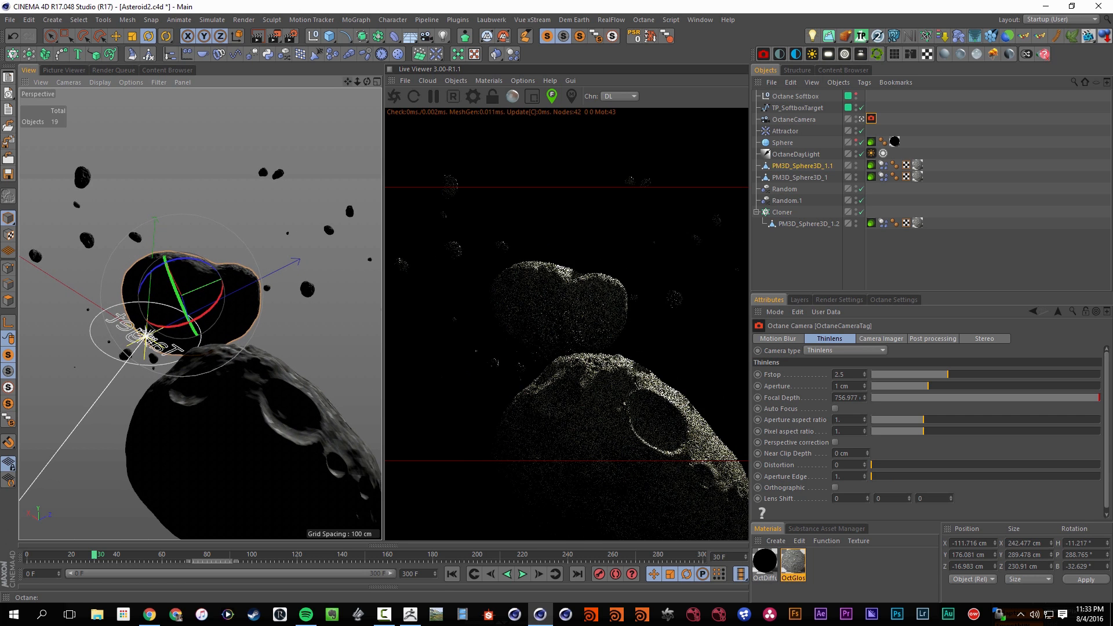
pyautogui.click(524, 579)
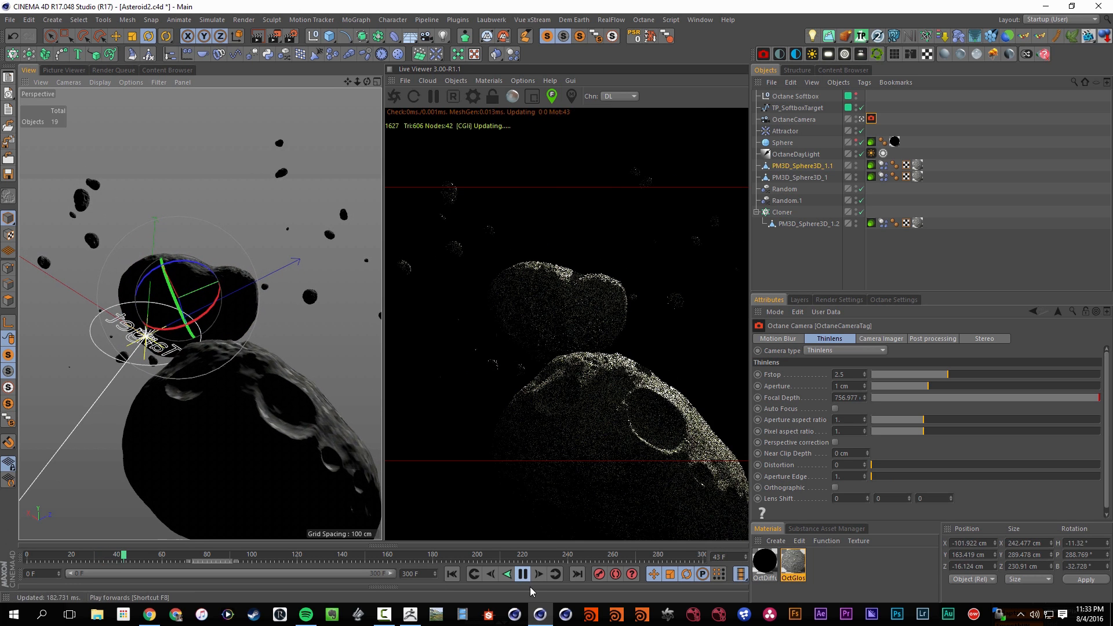
pyautogui.click(523, 577)
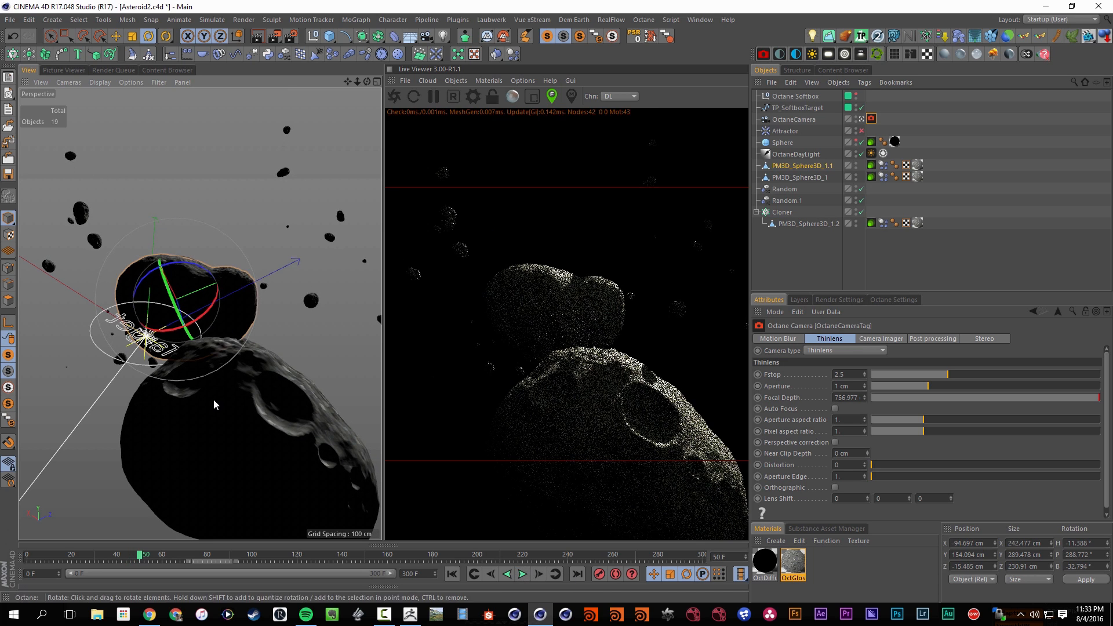
pyautogui.keyDown('alt'); pyautogui.moveTo(215, 401); pyautogui.dragTo(246, 345); pyautogui.keyUp('alt')
# Set the Octane Softbox's light power to 7
pyautogui.click(792, 109)
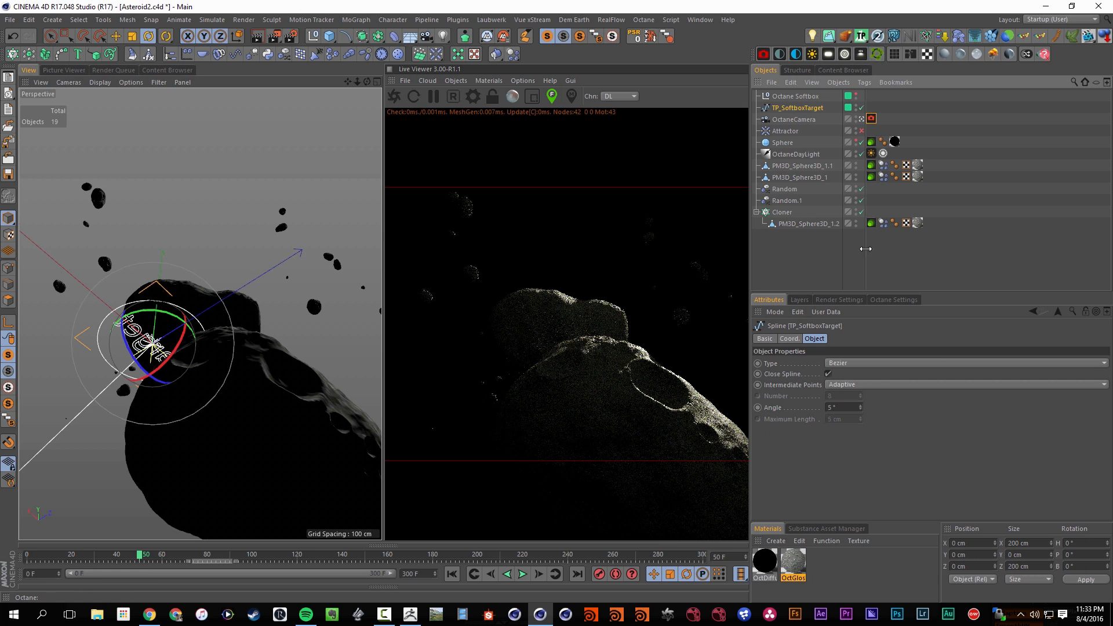
pyautogui.click(806, 120)
pyautogui.click(803, 100)
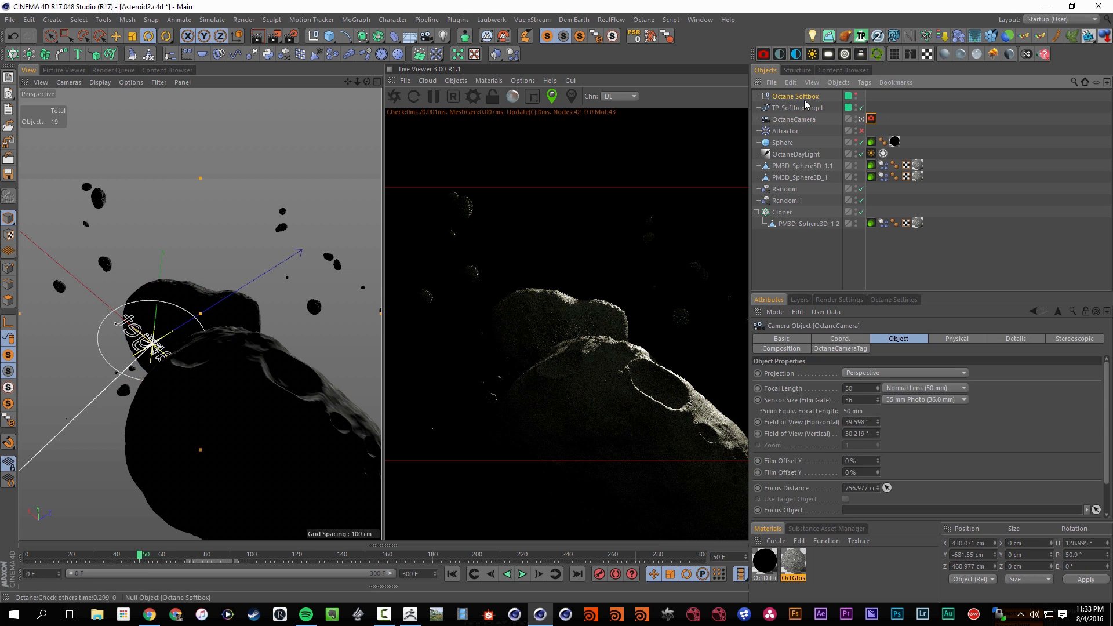
pyautogui.click(813, 496)
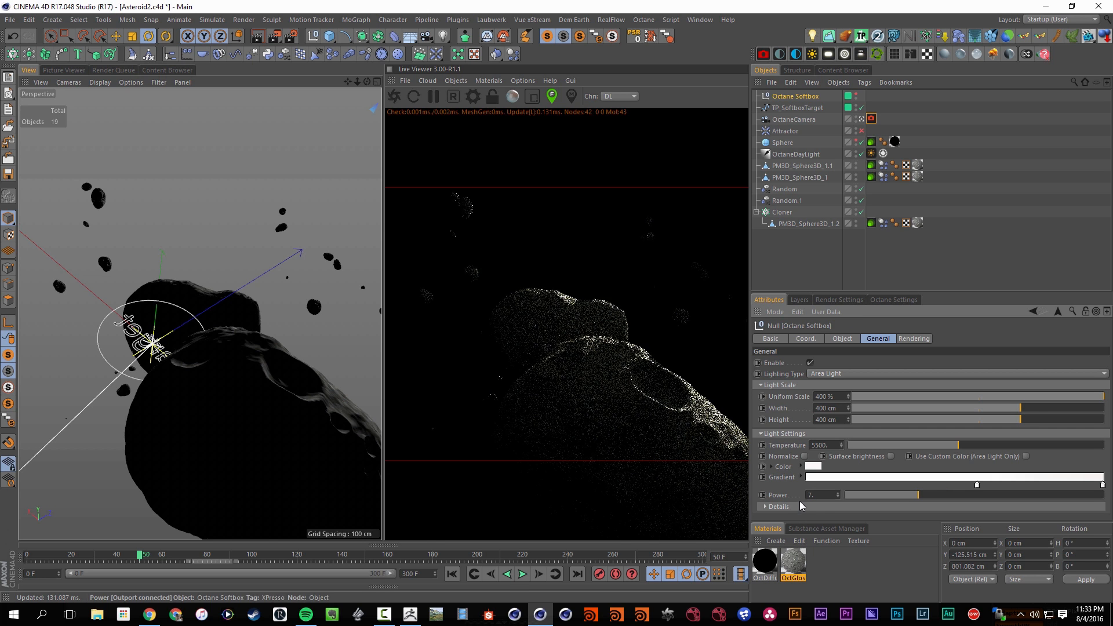
# Give the Octane camera the Portrait (80 mm) focal length, reframe the asteroids, and save the scene
pyautogui.keyDown('alt'); pyautogui.moveTo(225, 378); pyautogui.dragTo(193, 384); pyautogui.keyUp('alt')
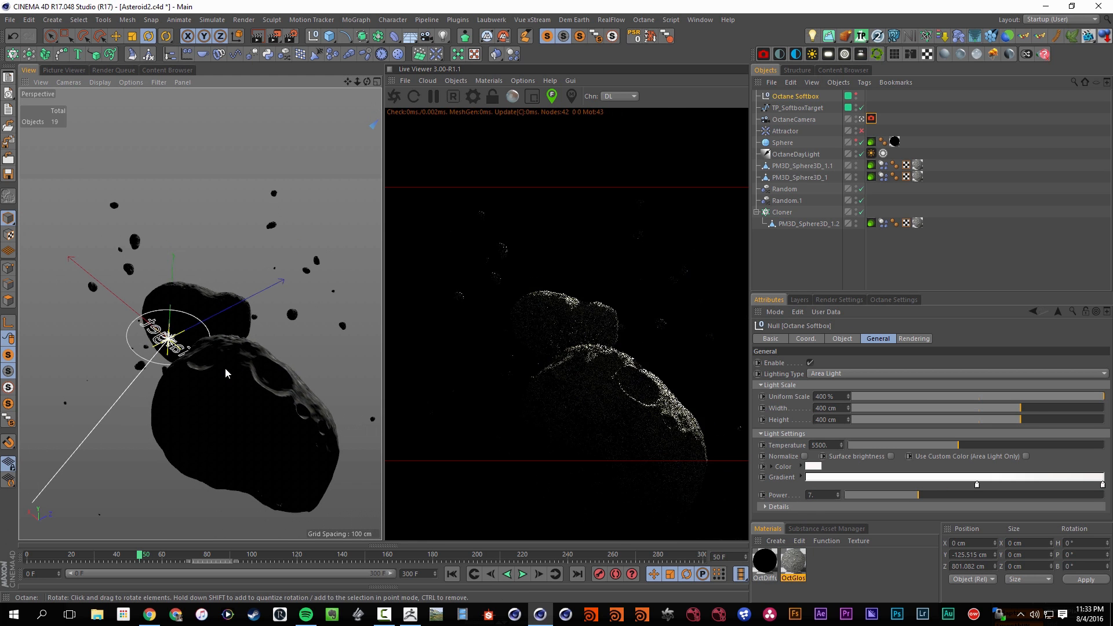
pyautogui.scroll(2, 229, 368)
pyautogui.scroll(2, 243, 362)
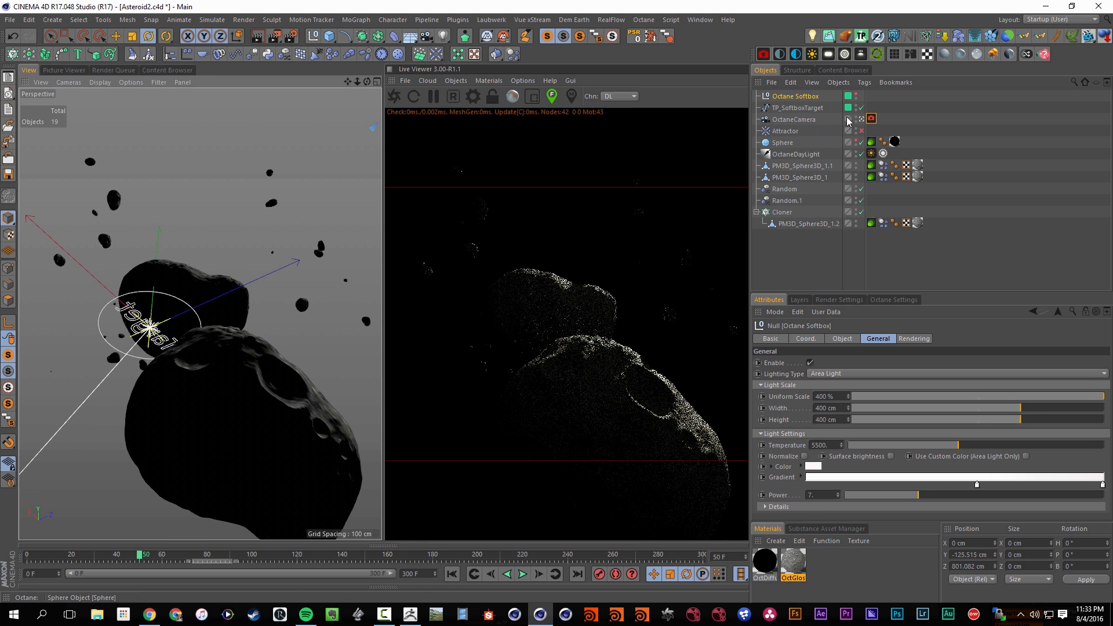
pyautogui.click(800, 119)
pyautogui.click(925, 388)
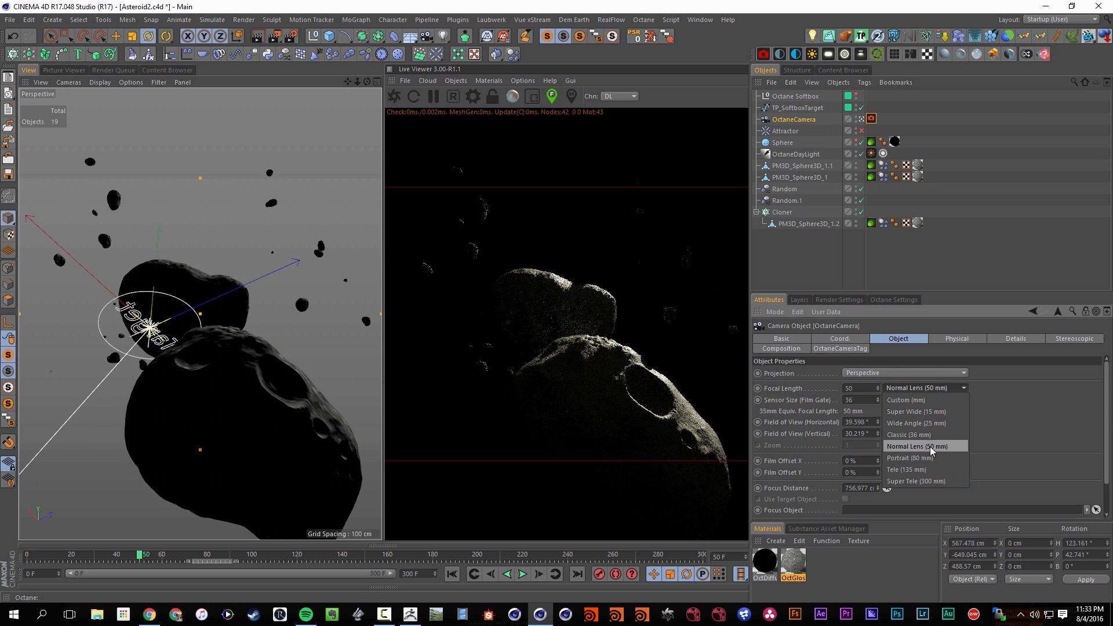
pyautogui.click(911, 458)
pyautogui.scroll(3, 215, 347)
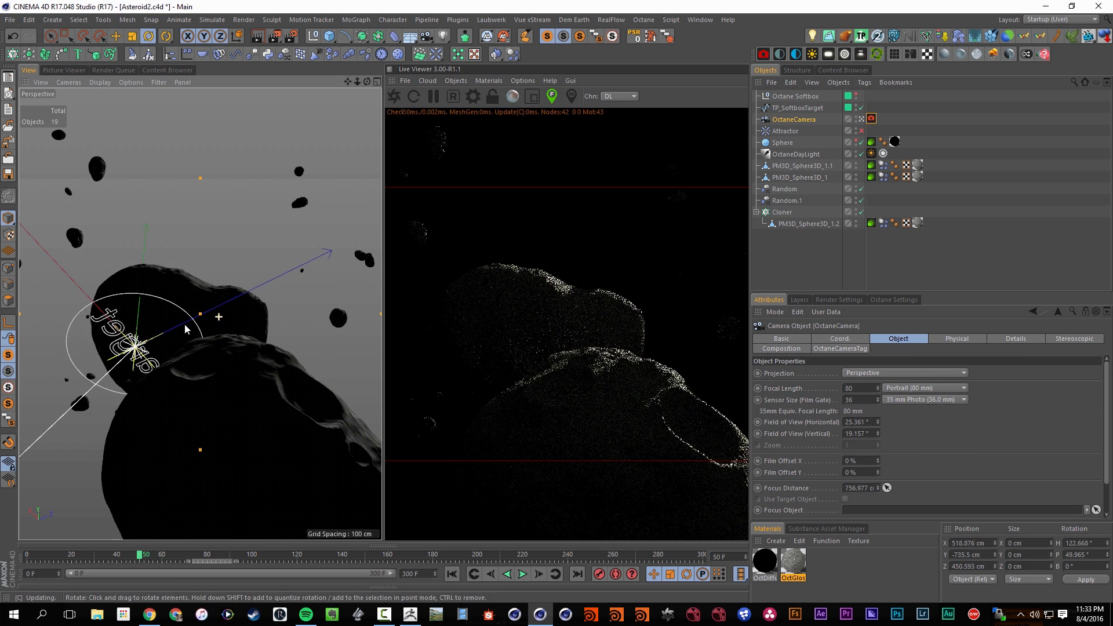
pyautogui.scroll(-2, 185, 330)
pyautogui.hotkey('ctrl', 's')
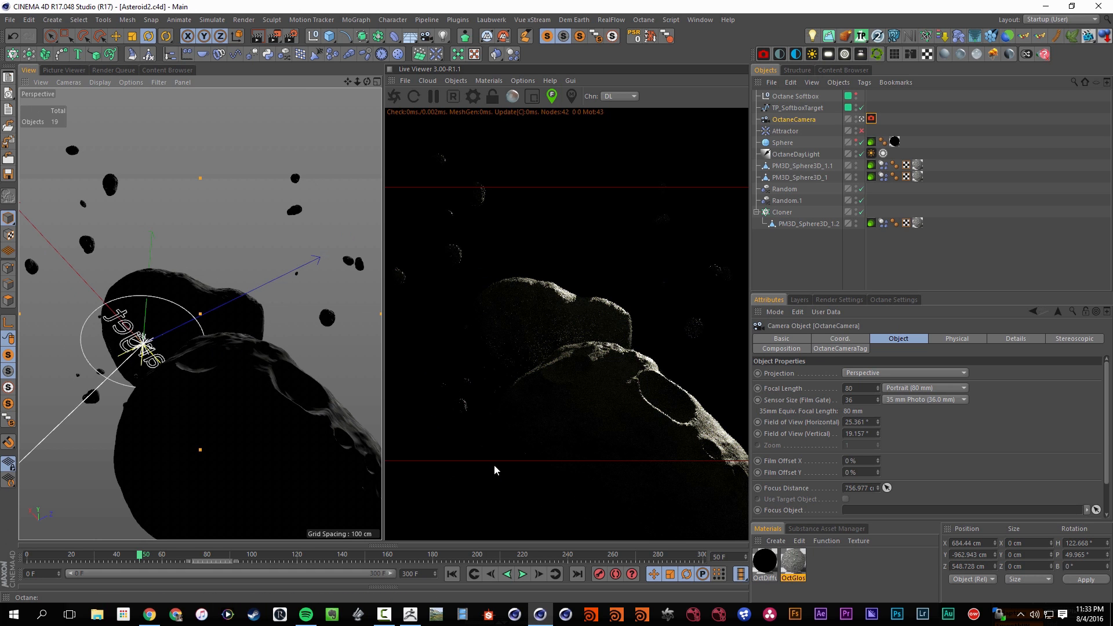
# Advance the animation to frame 59 and orbit the camera around the asteroids to a rim-lit view, pulling back slightly
pyautogui.click(522, 577)
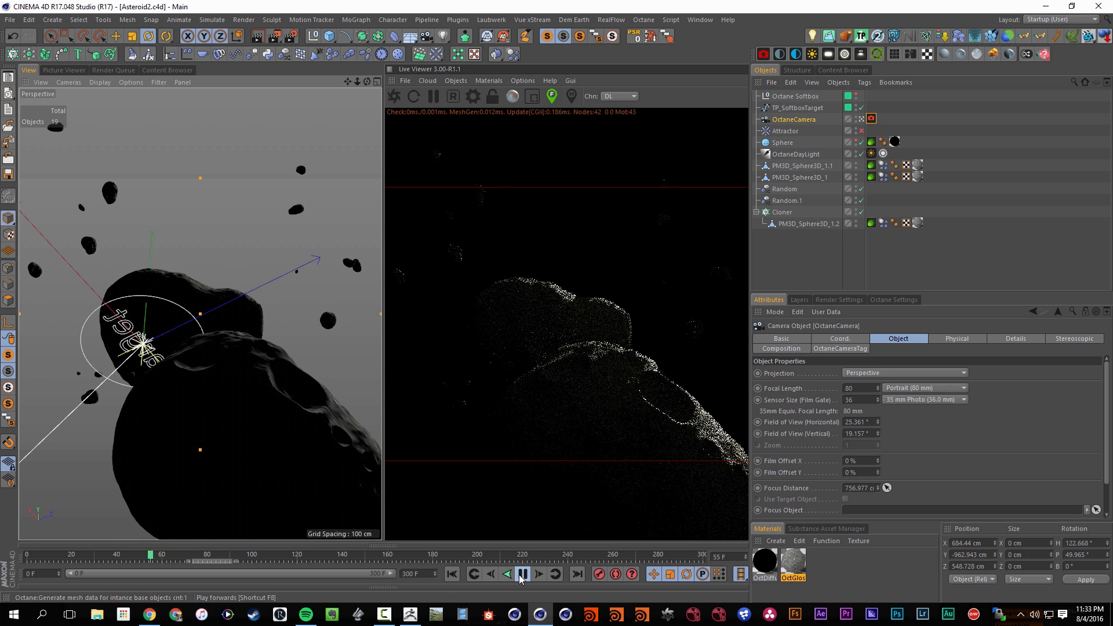
pyautogui.click(523, 576)
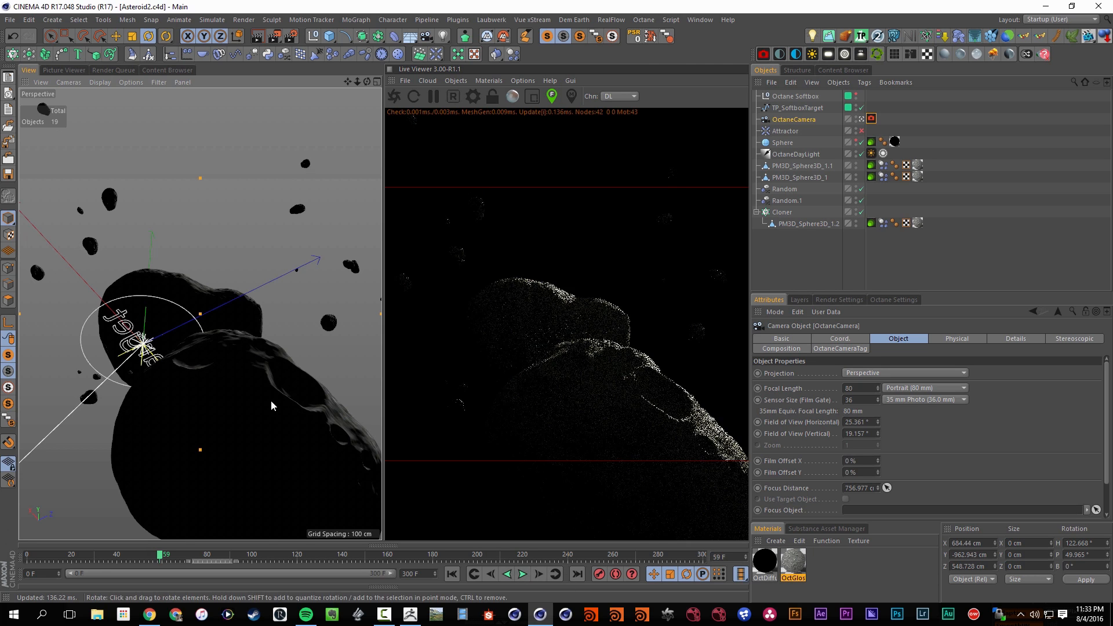
pyautogui.keyDown('alt'); pyautogui.moveTo(233, 305); pyautogui.dragTo(247, 348, button='middle'); pyautogui.keyUp('alt')
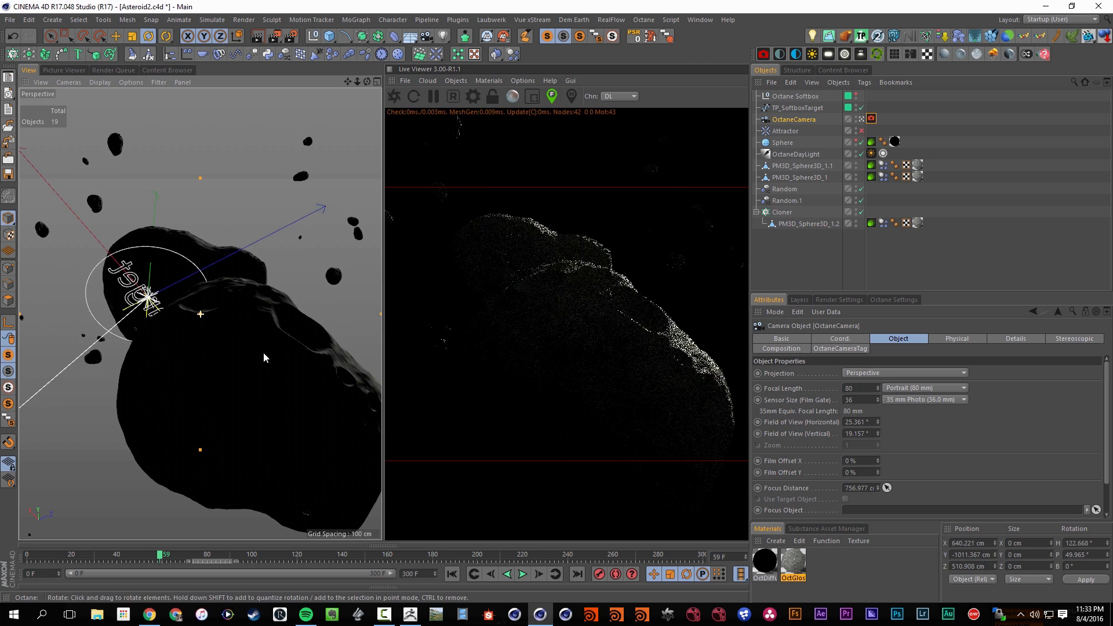
pyautogui.keyDown('alt'); pyautogui.moveTo(247, 352); pyautogui.dragTo(250, 429); pyautogui.keyUp('alt')
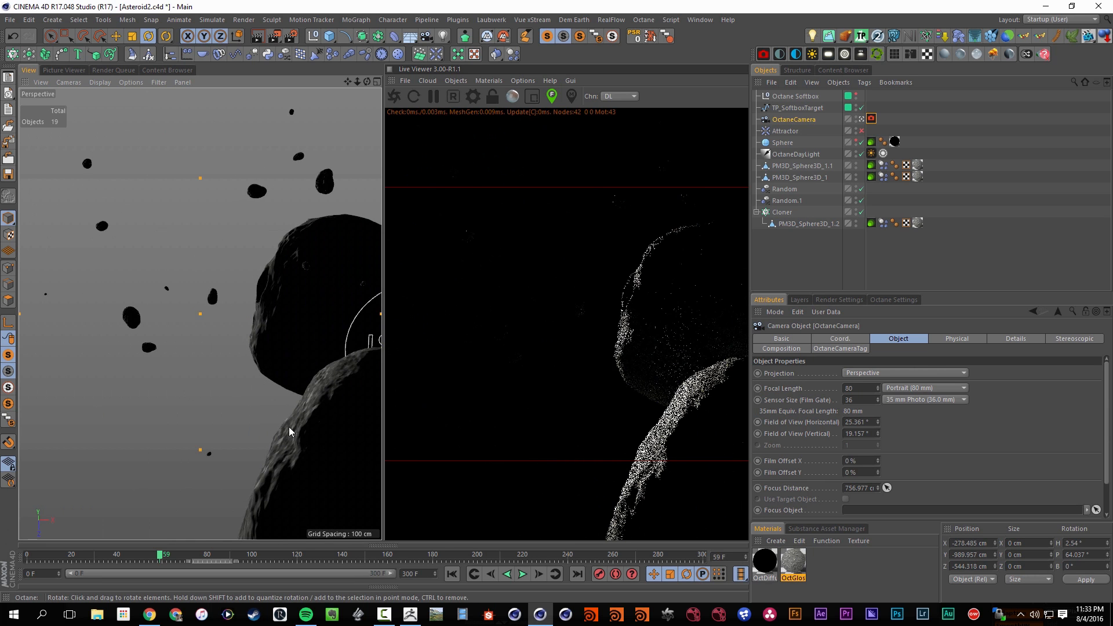
pyautogui.keyDown('alt'); pyautogui.moveTo(304, 423); pyautogui.dragTo(235, 383, button='middle'); pyautogui.keyUp('alt')
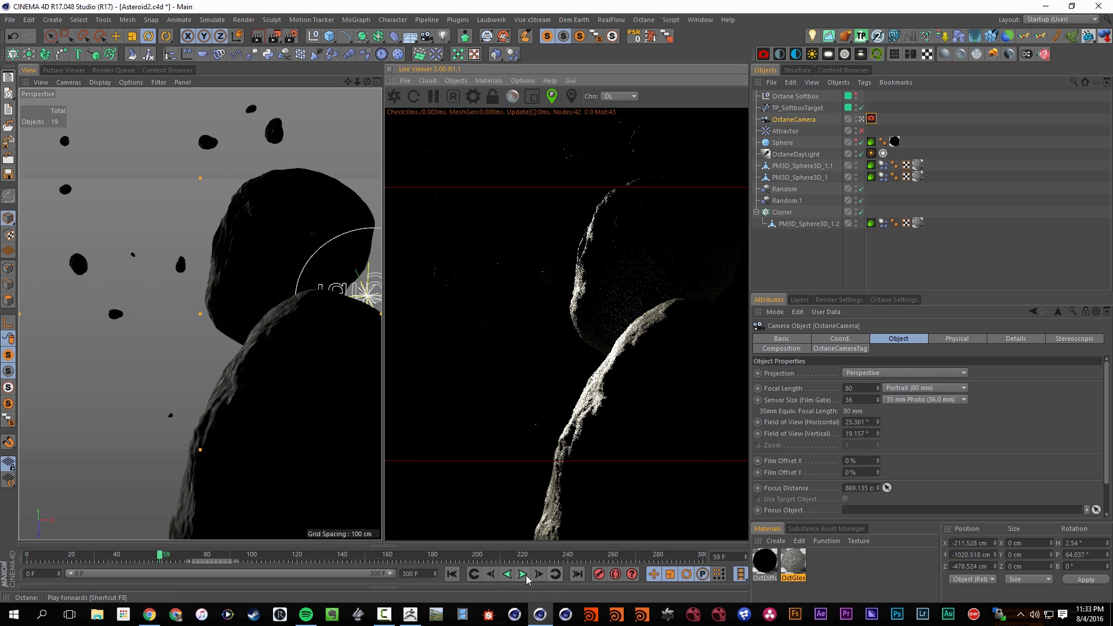
pyautogui.keyDown('alt'); pyautogui.moveTo(284, 384); pyautogui.dragTo(235, 377, button='right'); pyautogui.keyUp('alt')
pyautogui.keyDown('alt'); pyautogui.moveTo(235, 378); pyautogui.dragTo(237, 391, button='middle'); pyautogui.keyUp('alt')
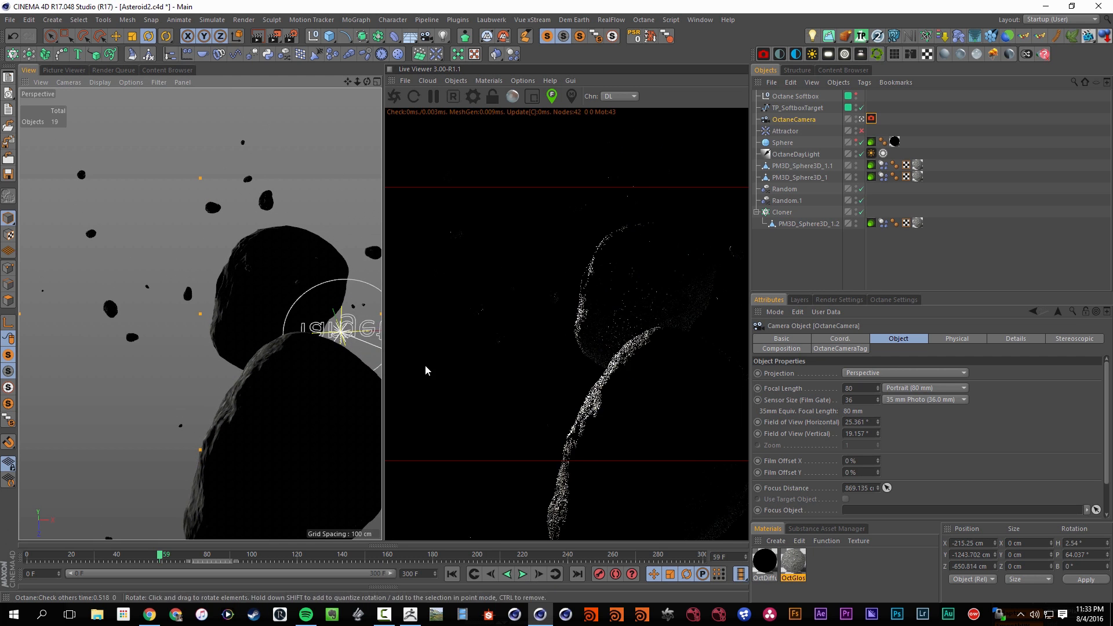
# Focus the camera on the front asteroid in the live render and recentre the asteroids in the shot at frame 77
pyautogui.click(651, 418)
pyautogui.click(521, 574)
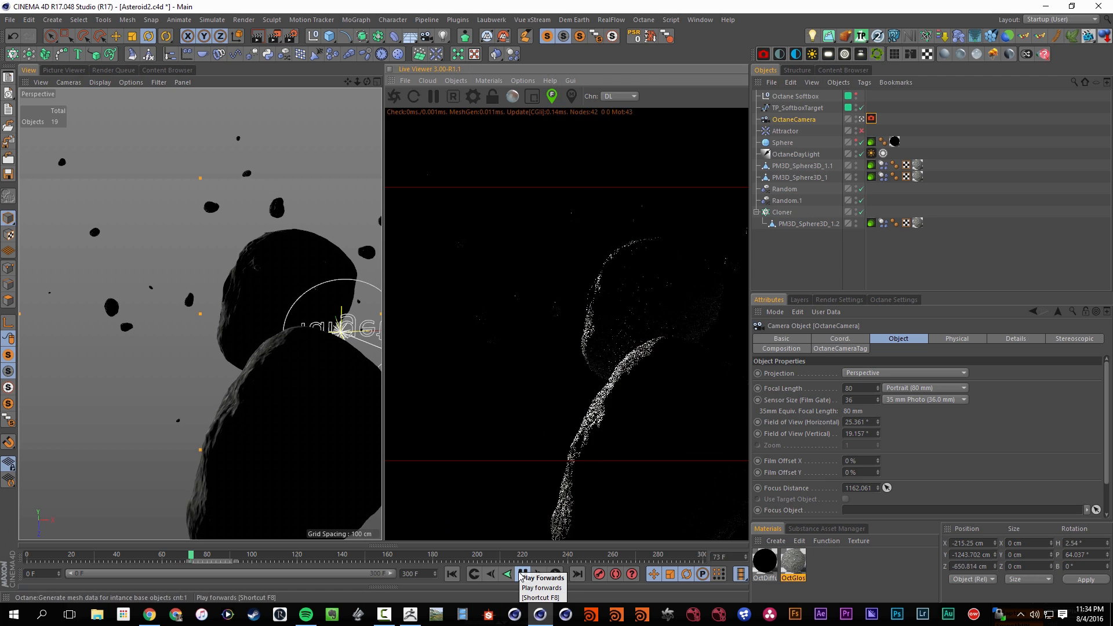
pyautogui.click(522, 574)
pyautogui.keyDown('alt'); pyautogui.moveTo(261, 374); pyautogui.dragTo(166, 352, button='middle'); pyautogui.keyUp('alt')
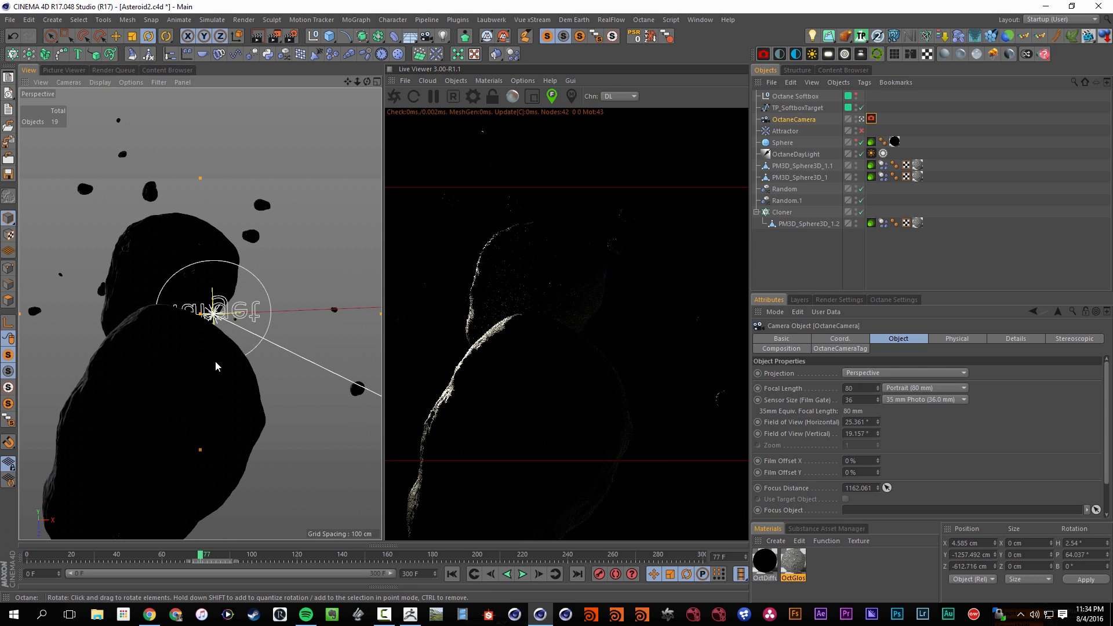
# Refocus the camera on the front asteroid in the live render and play the animation from the start to frame 23
pyautogui.click(566, 386)
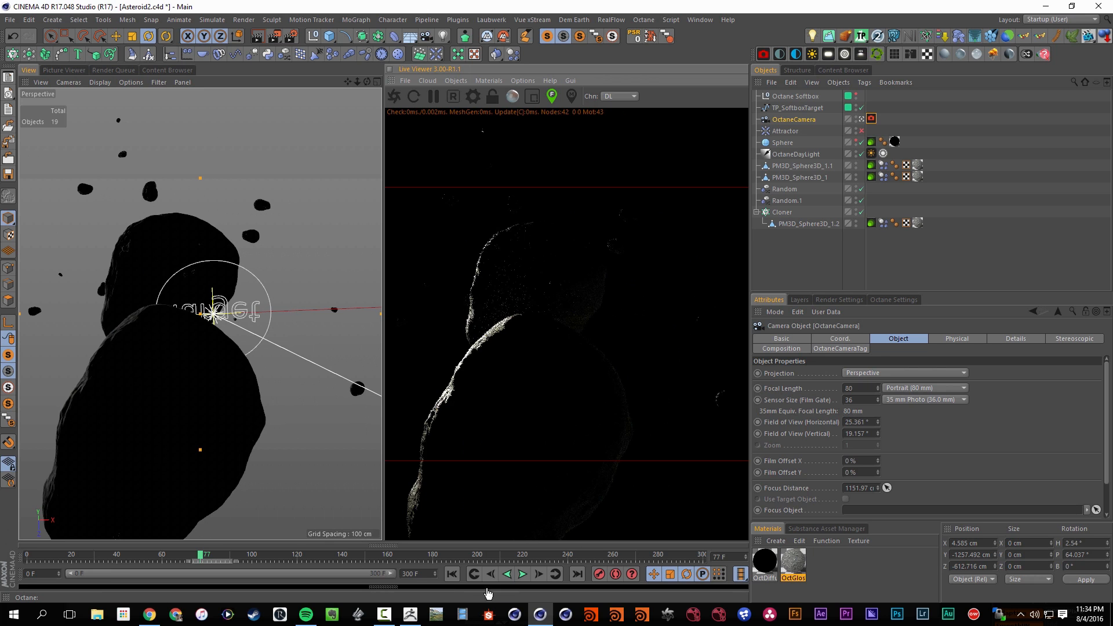
pyautogui.click(525, 576)
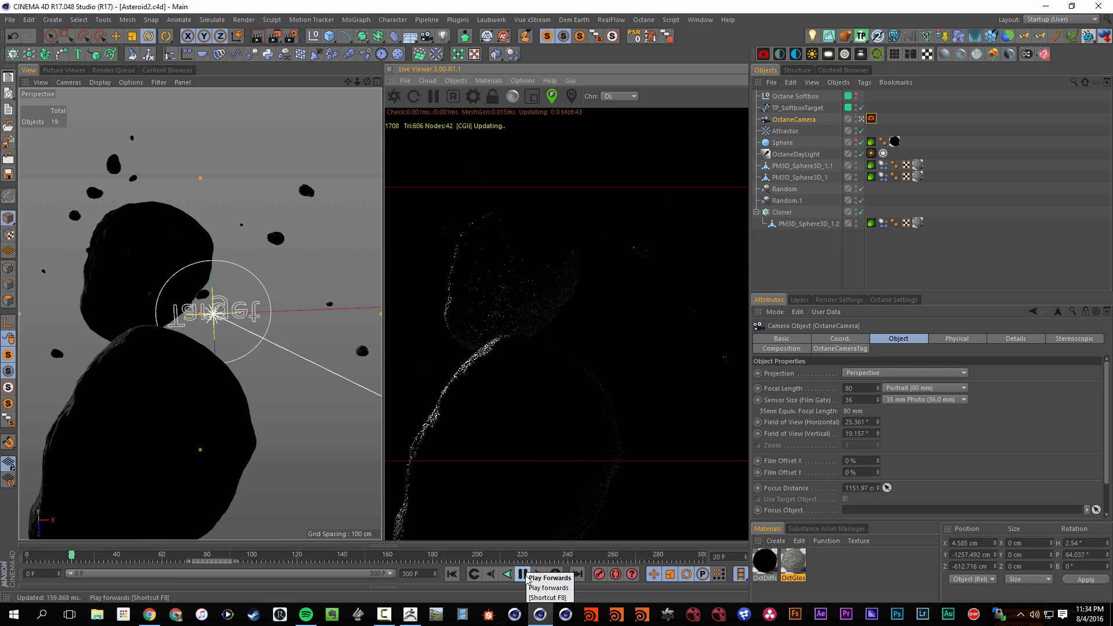
pyautogui.click(526, 576)
# Set the Attractor's strength to 350, replay the animation from the start to frame 146, and save the scene
pyautogui.click(786, 131)
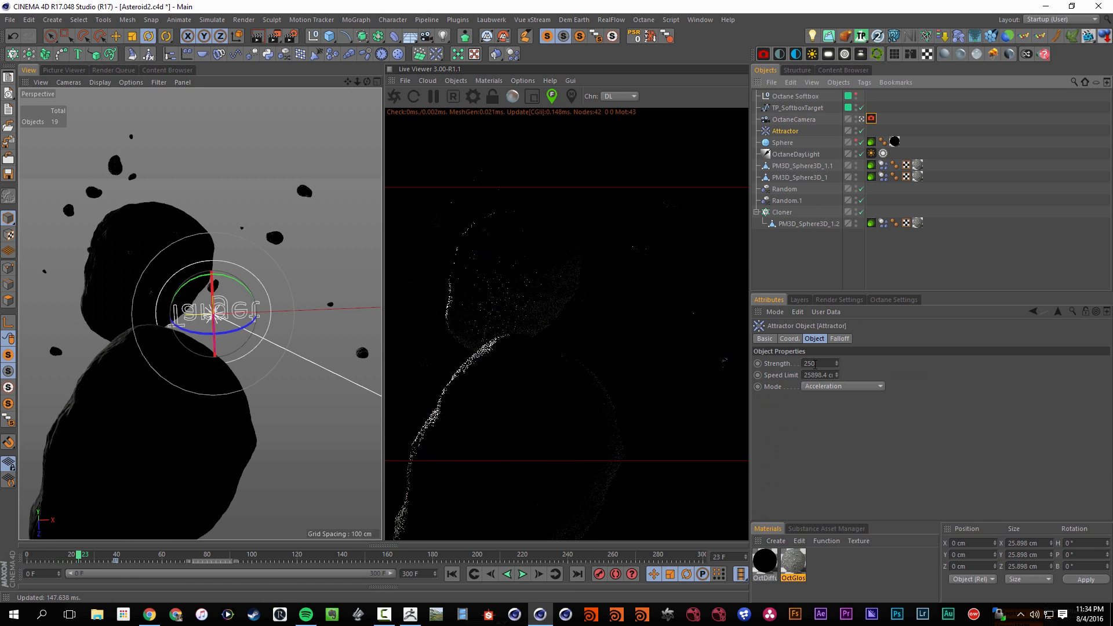
pyautogui.hotkey('shift', 'f')
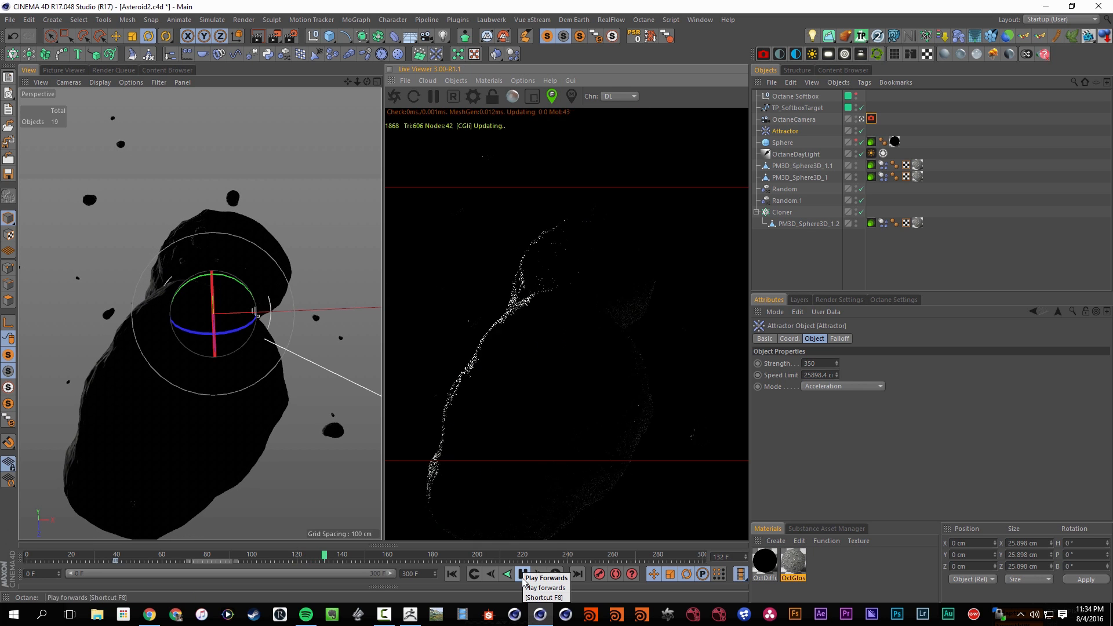
pyautogui.click(523, 579)
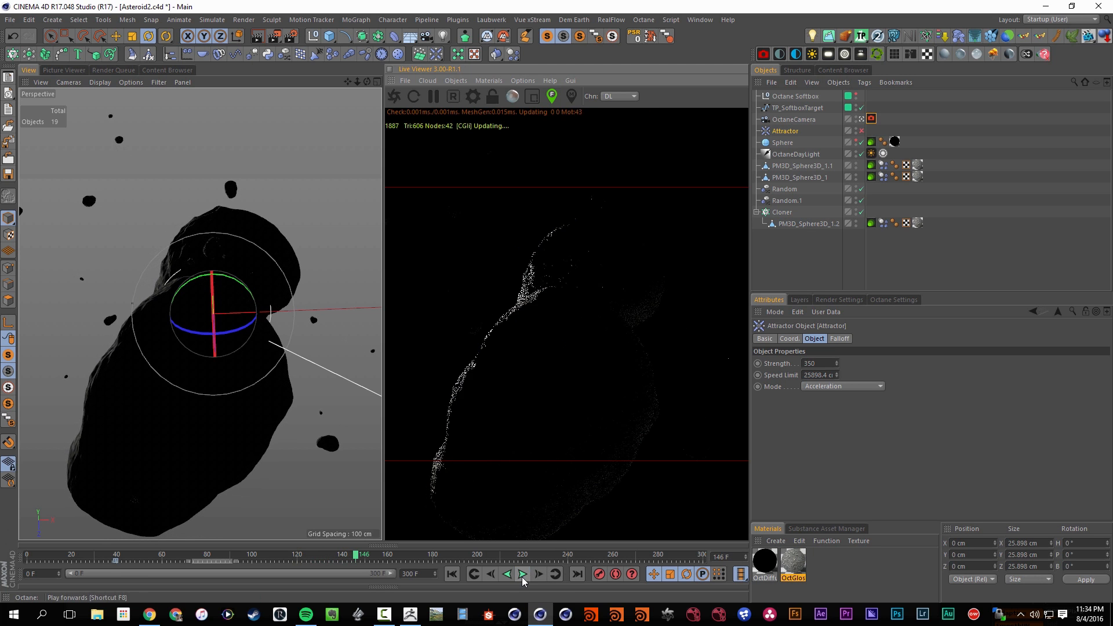
pyautogui.click(862, 131)
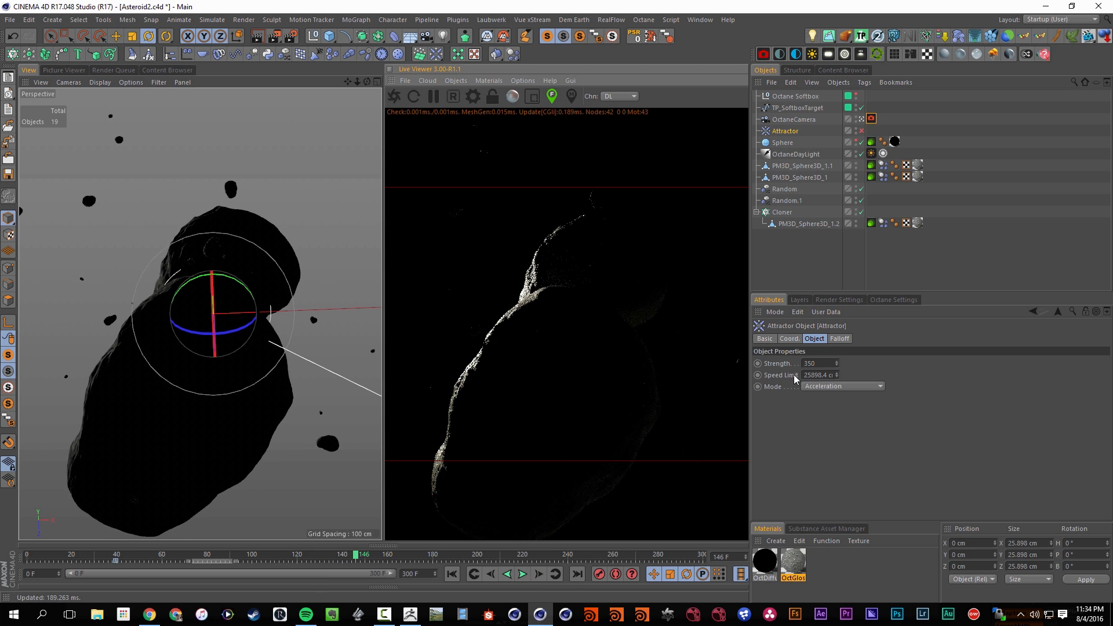
pyautogui.hotkey('ctrl', 's')
# Switch the Octane render kernel from Directlighting to Pathtracing with a maximum of 2000 samples
pyautogui.click(839, 300)
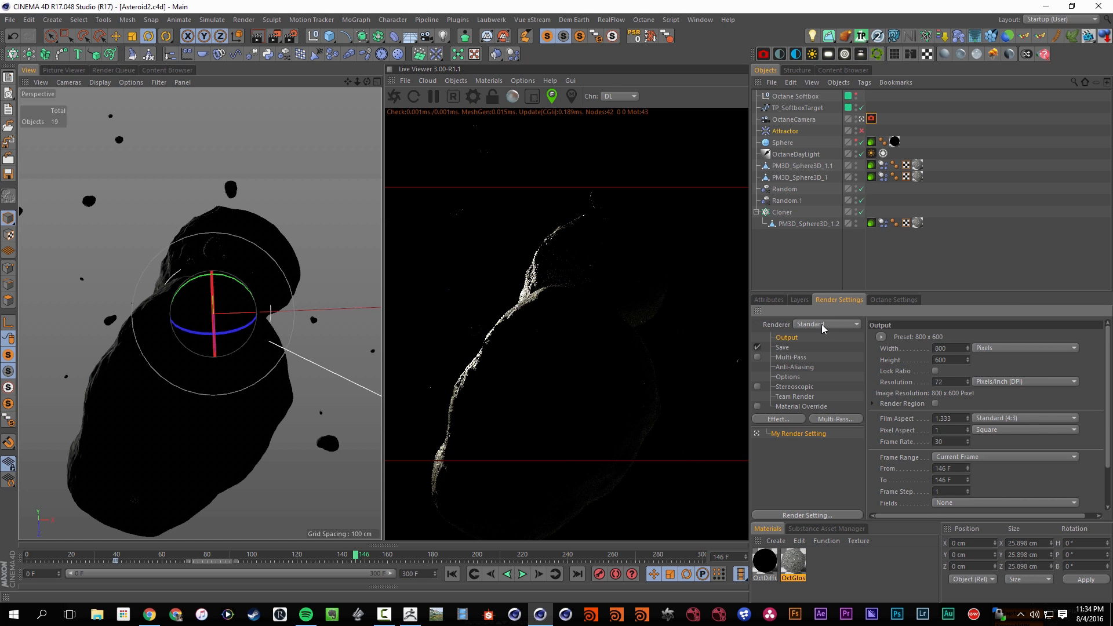
pyautogui.click(882, 302)
pyautogui.moveTo(776, 318); pyautogui.dragTo(803, 337)
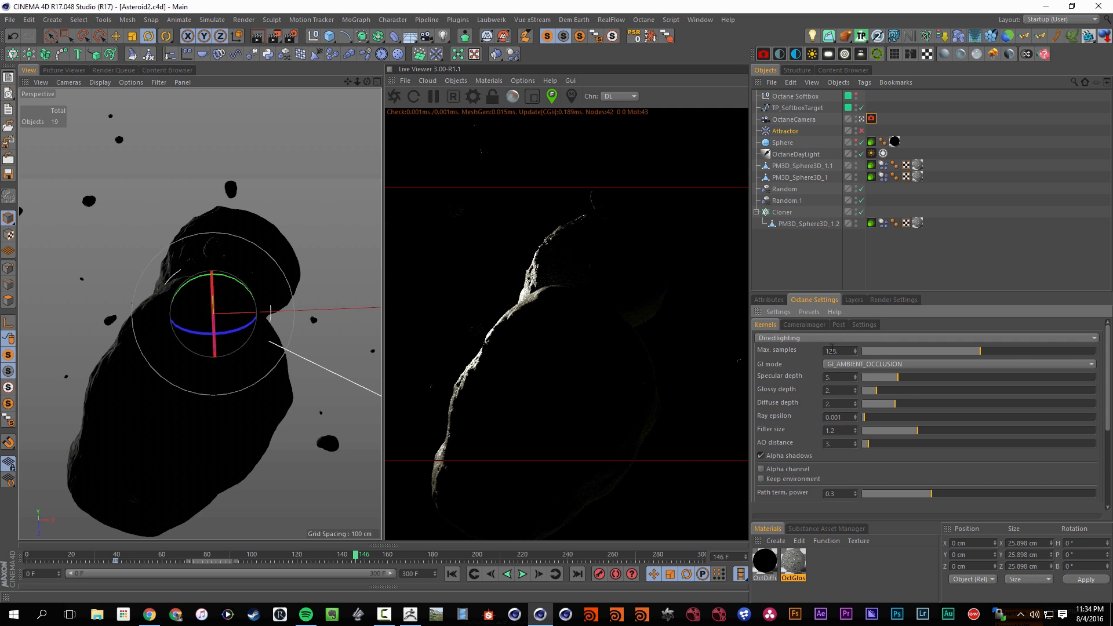
pyautogui.click(782, 339)
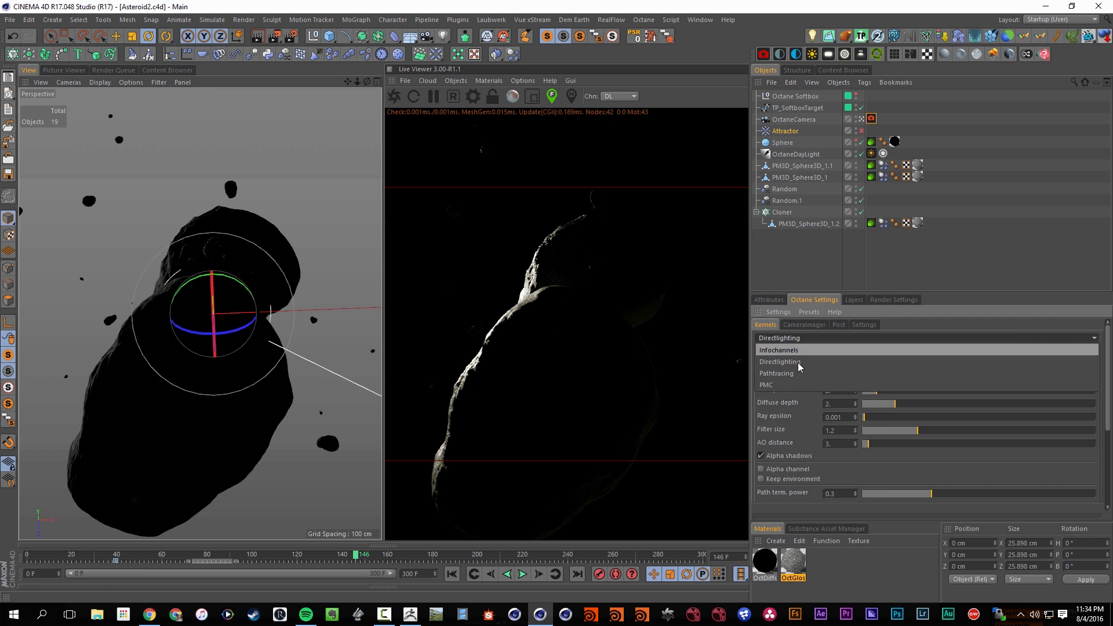
pyautogui.click(800, 378)
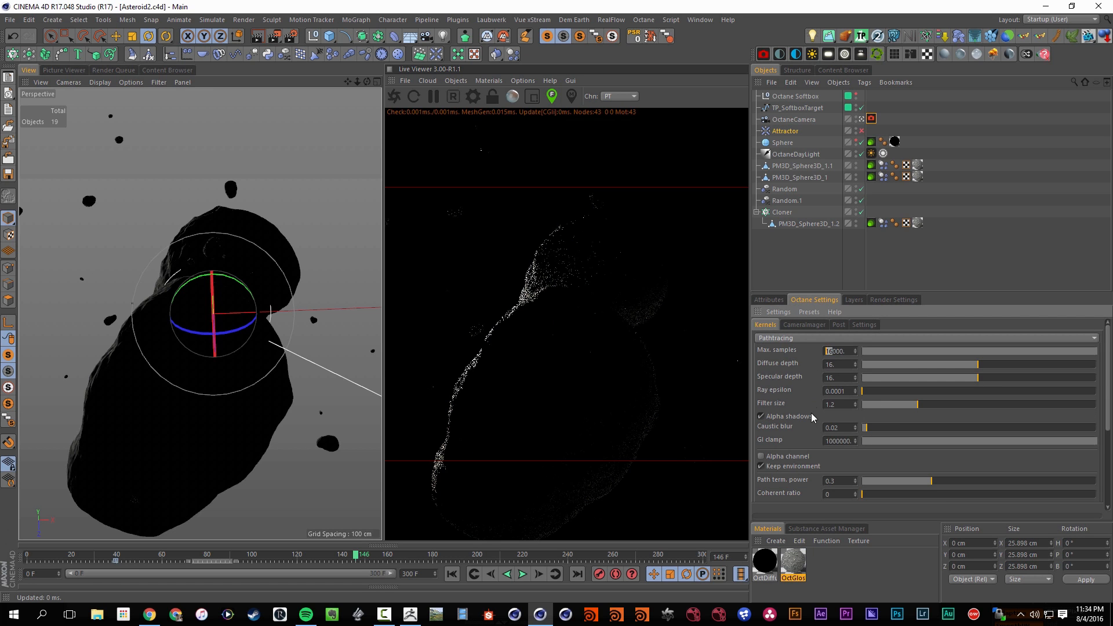
pyautogui.write('2')
pyautogui.click(864, 415)
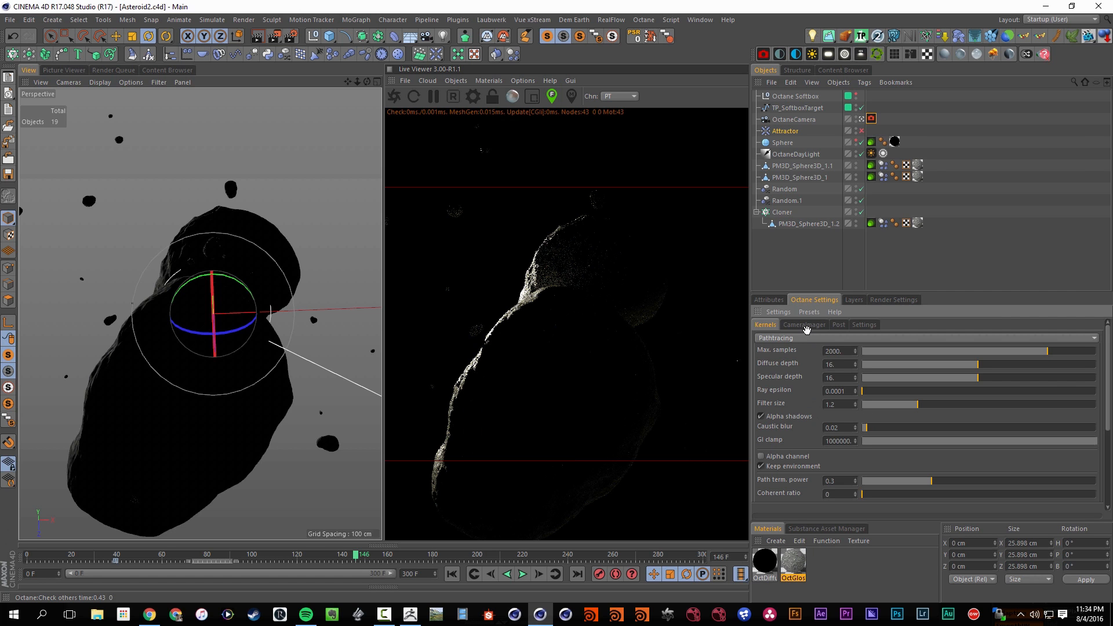
# Configure the Octane camera imager with a Linear response, gamma 2.2 and vignetting 0
pyautogui.click(809, 326)
pyautogui.click(846, 379)
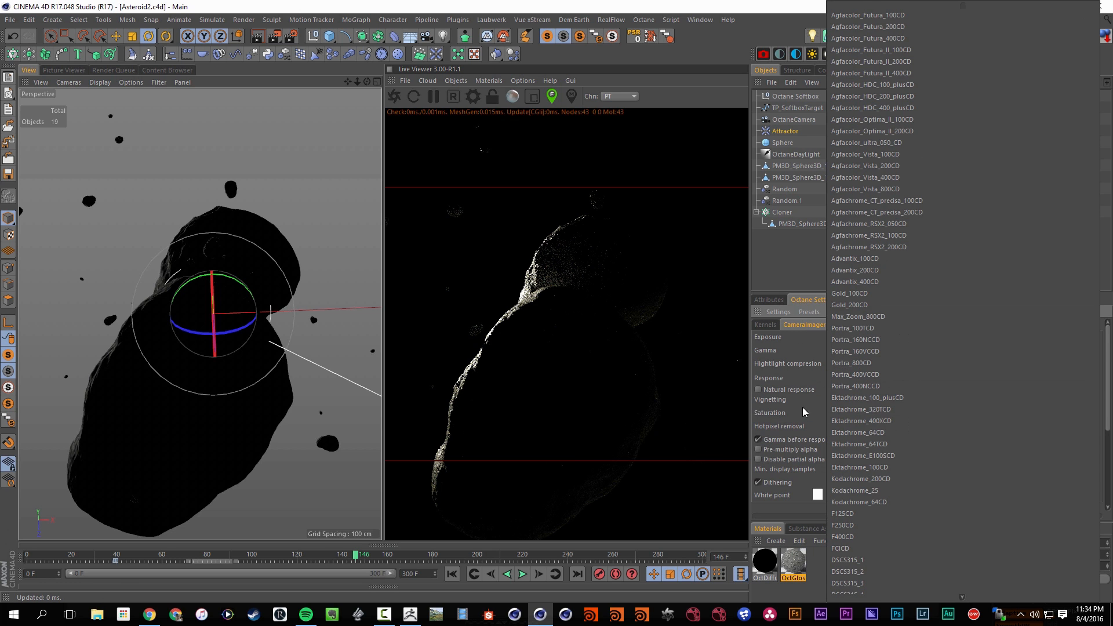
pyautogui.scroll(-3, 909, 486)
pyautogui.click(873, 591)
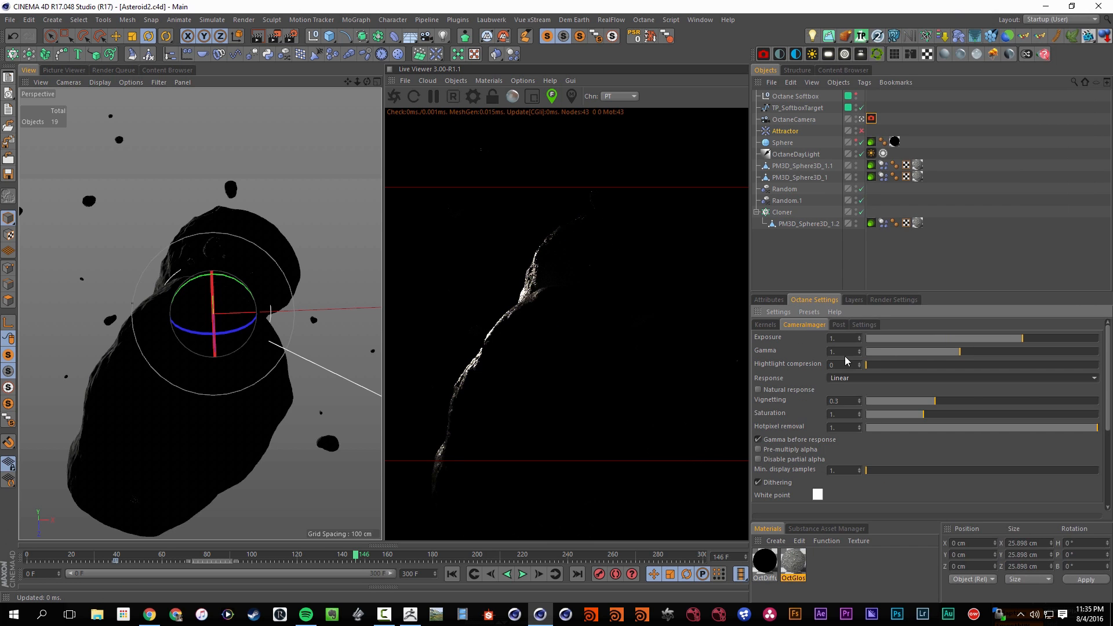
pyautogui.doubleClick(848, 351)
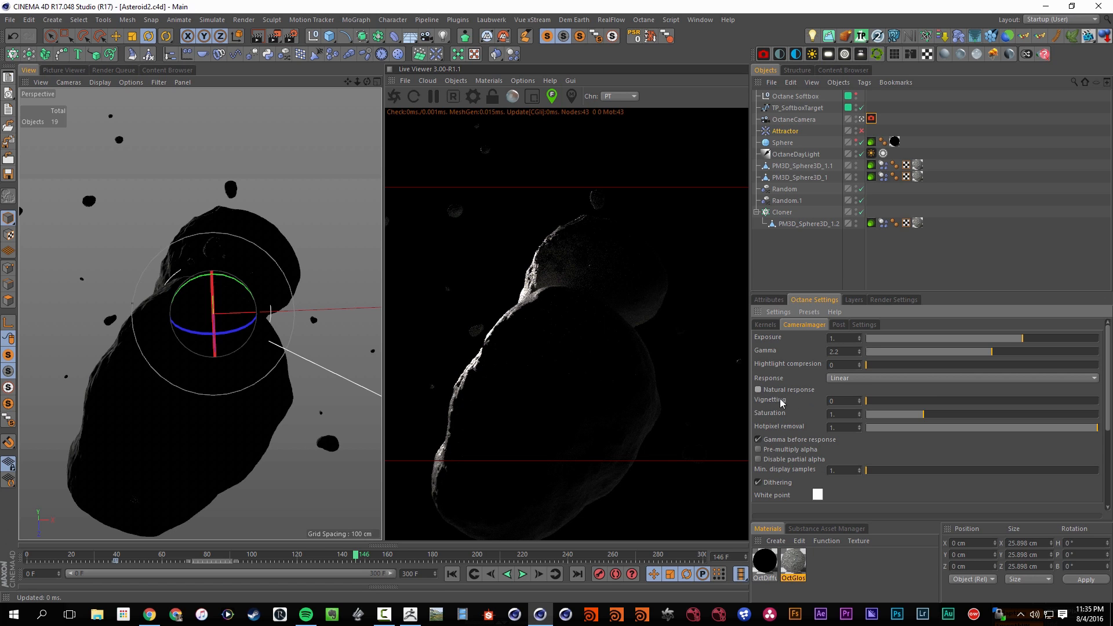
# Try Octane post effects with bloom power about 10.4 and glare power about 0.06, and leave the post effects disabled
pyautogui.click(840, 325)
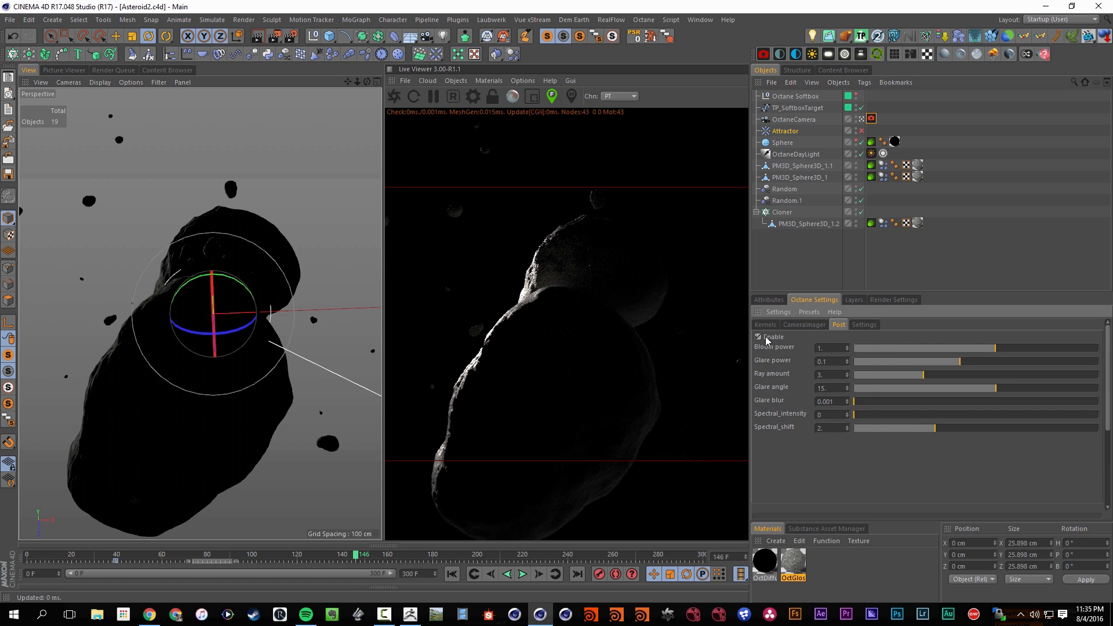
pyautogui.moveTo(1015, 348)
pyautogui.mouseDown()
pyautogui.moveTo(1072, 348)
pyautogui.moveTo(1031, 348)
pyautogui.mouseUp()
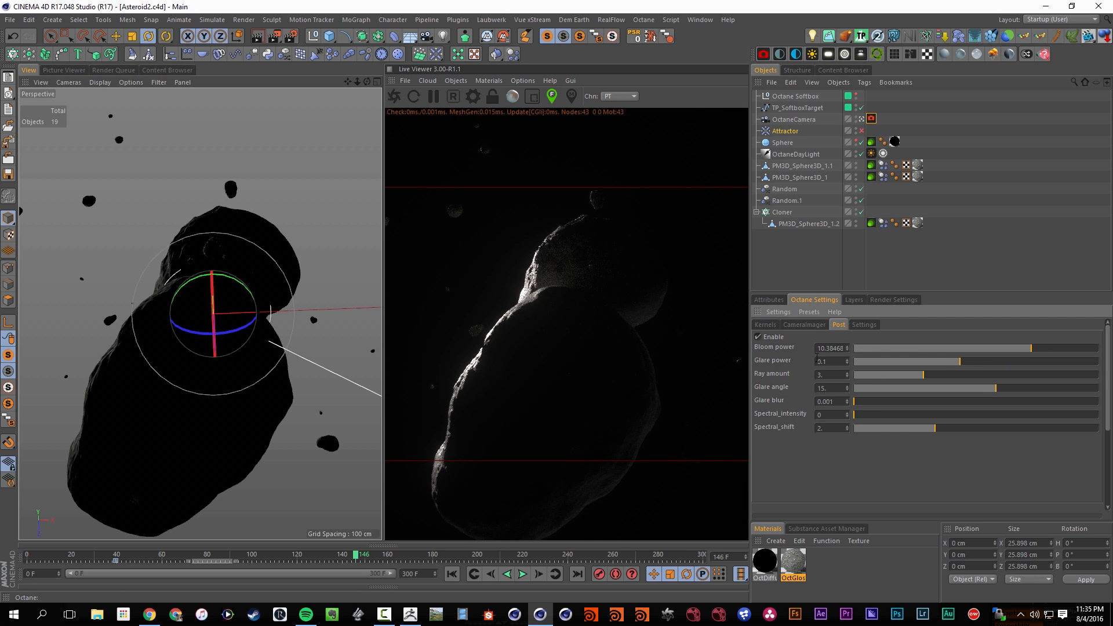
pyautogui.click(767, 337)
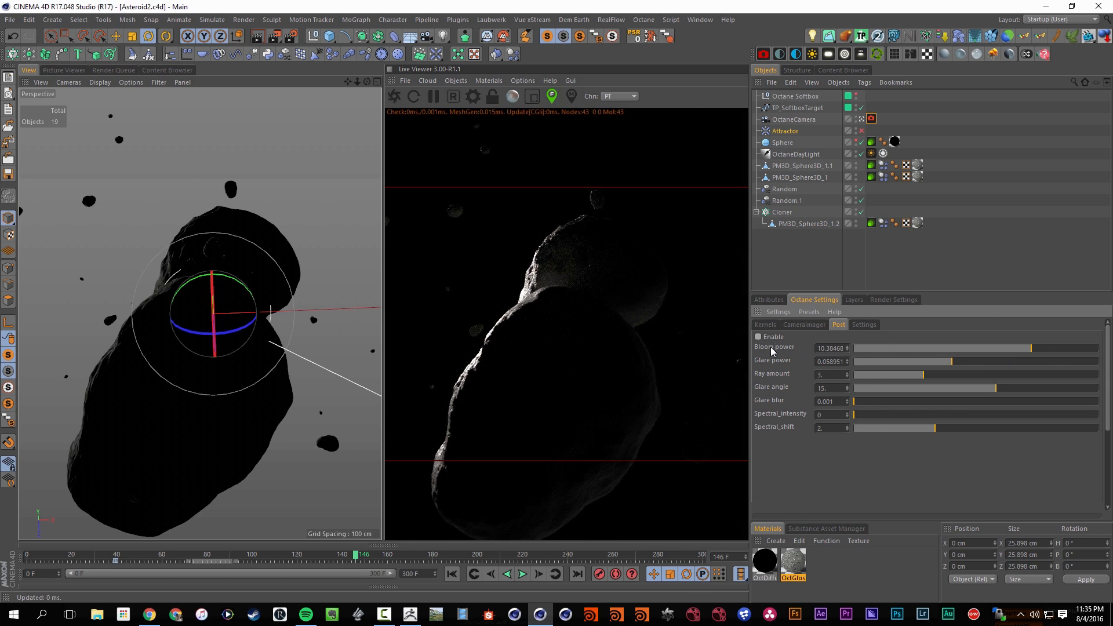
# Save the scene and set Octane's render priority for the GPU devices to PRIORITY_MEDIUM
pyautogui.click(765, 325)
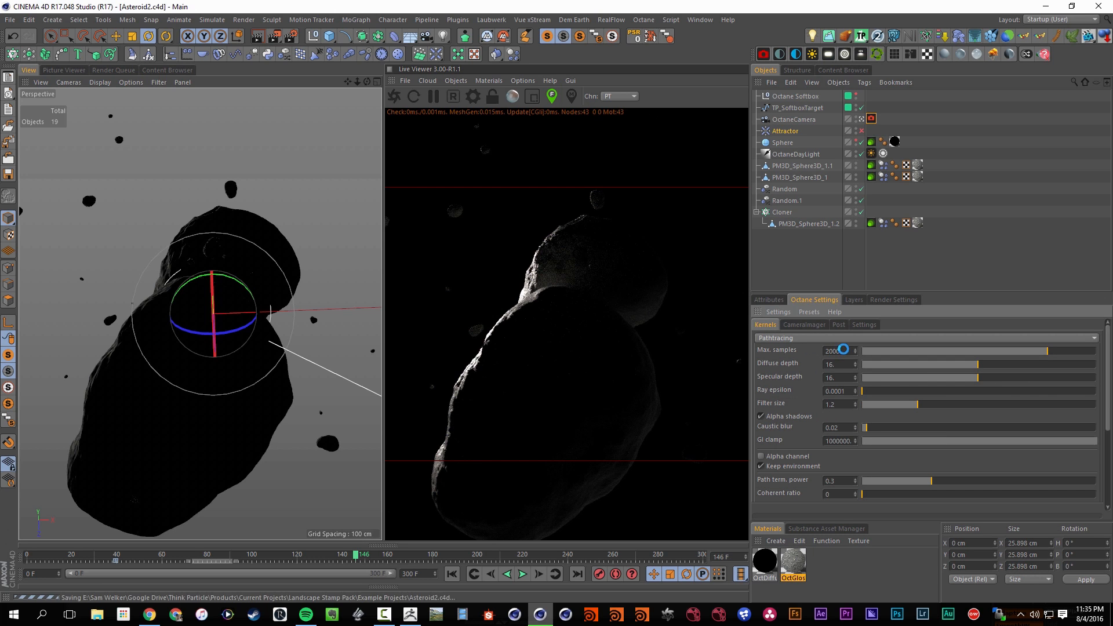
pyautogui.click(866, 325)
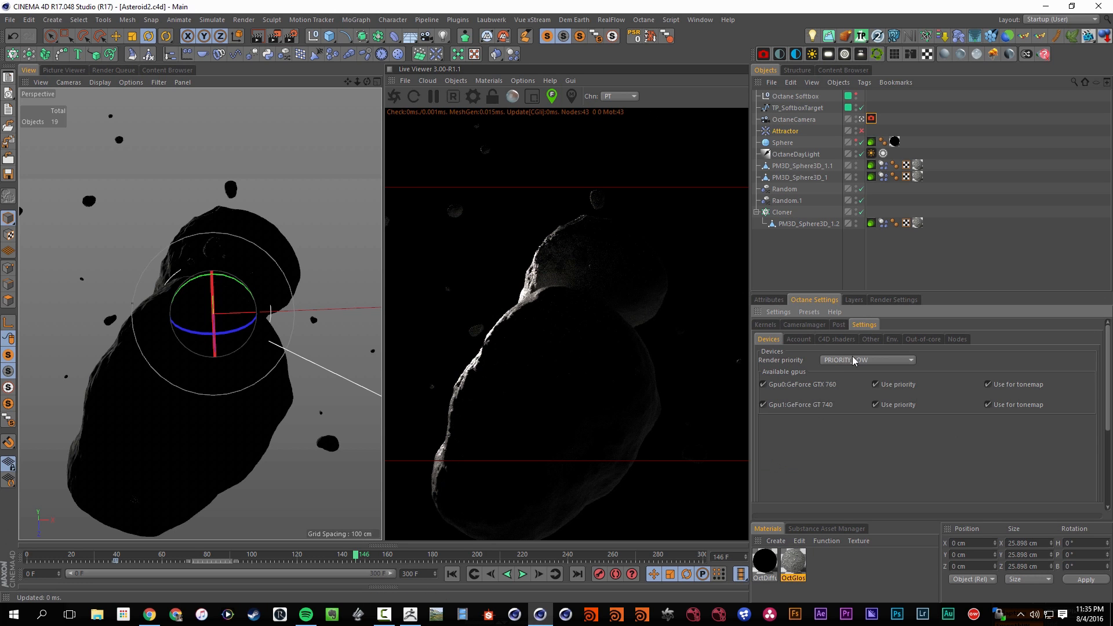
pyautogui.click(854, 361)
pyautogui.click(868, 383)
# Review Octane's C4D shaders, Other, Env, Out-of-core, Nodes and Devices settings
pyautogui.click(832, 342)
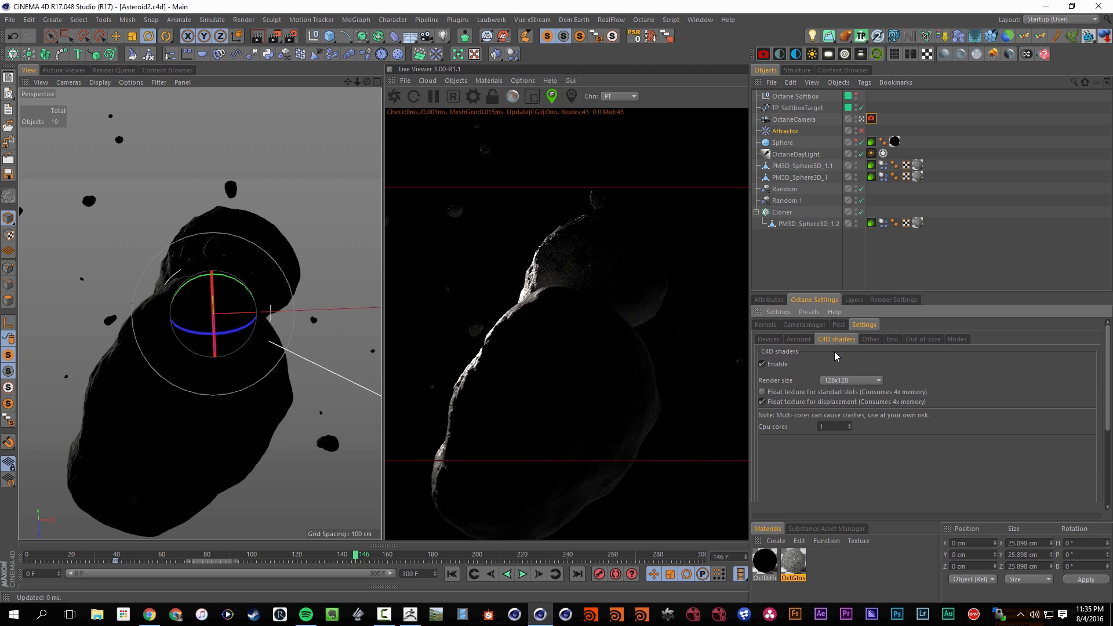
pyautogui.click(848, 380)
pyautogui.click(849, 382)
pyautogui.click(873, 340)
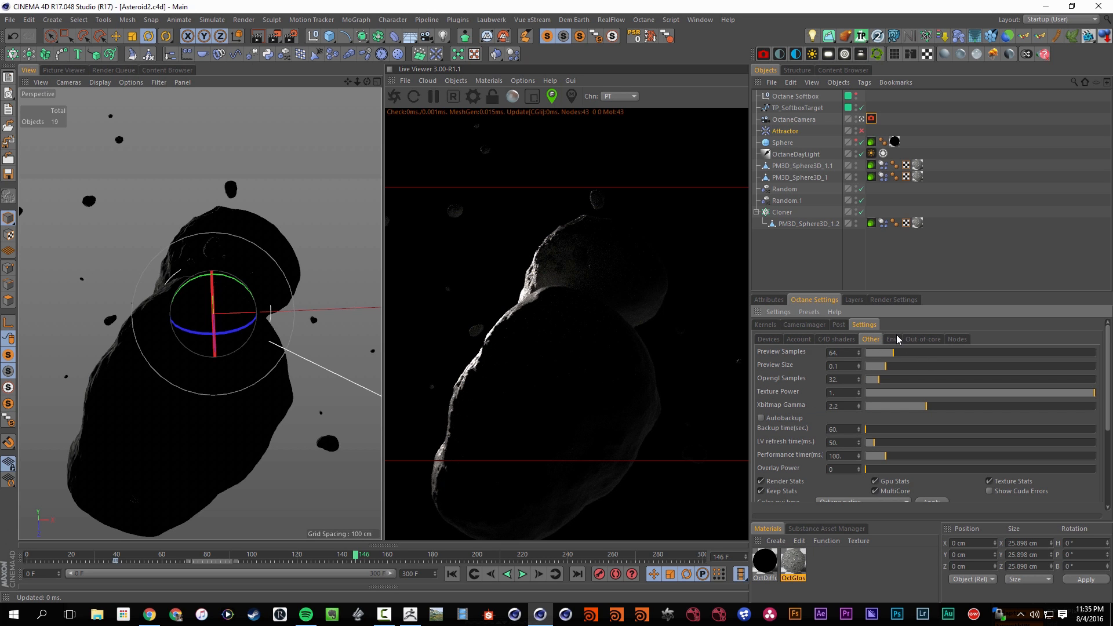
pyautogui.scroll(-4, 845, 422)
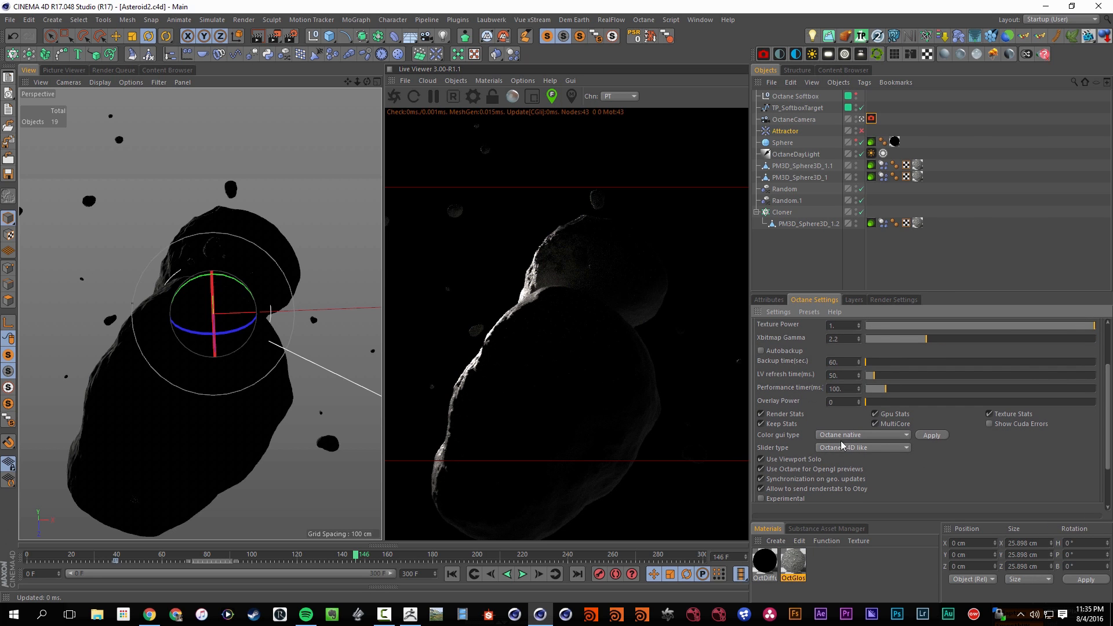
pyautogui.scroll(4, 938, 464)
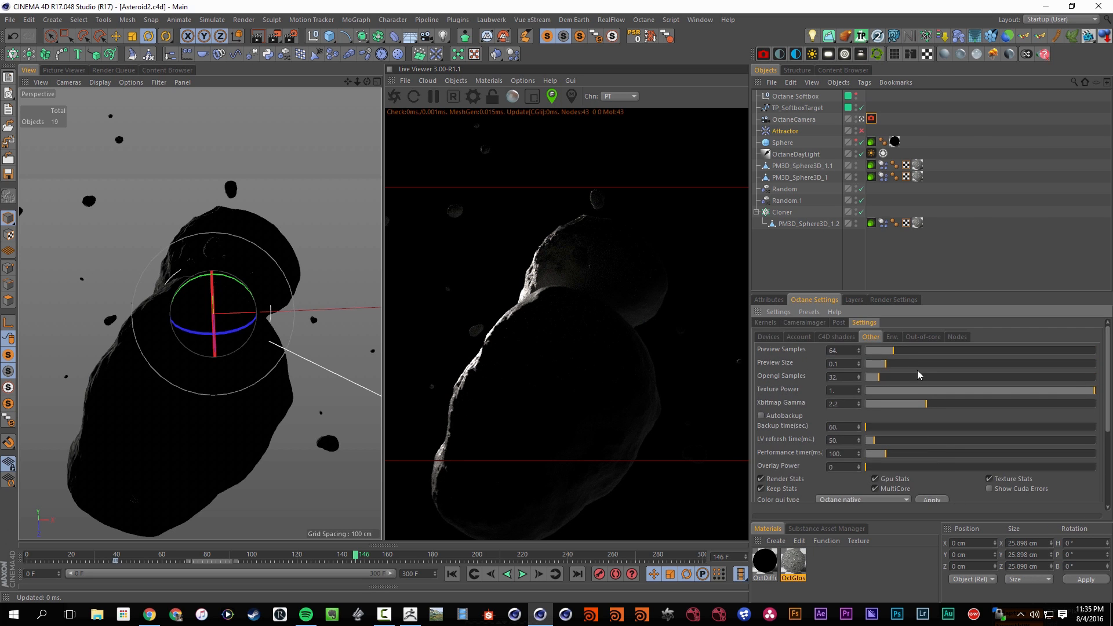
pyautogui.click(896, 339)
pyautogui.click(921, 339)
pyautogui.click(960, 337)
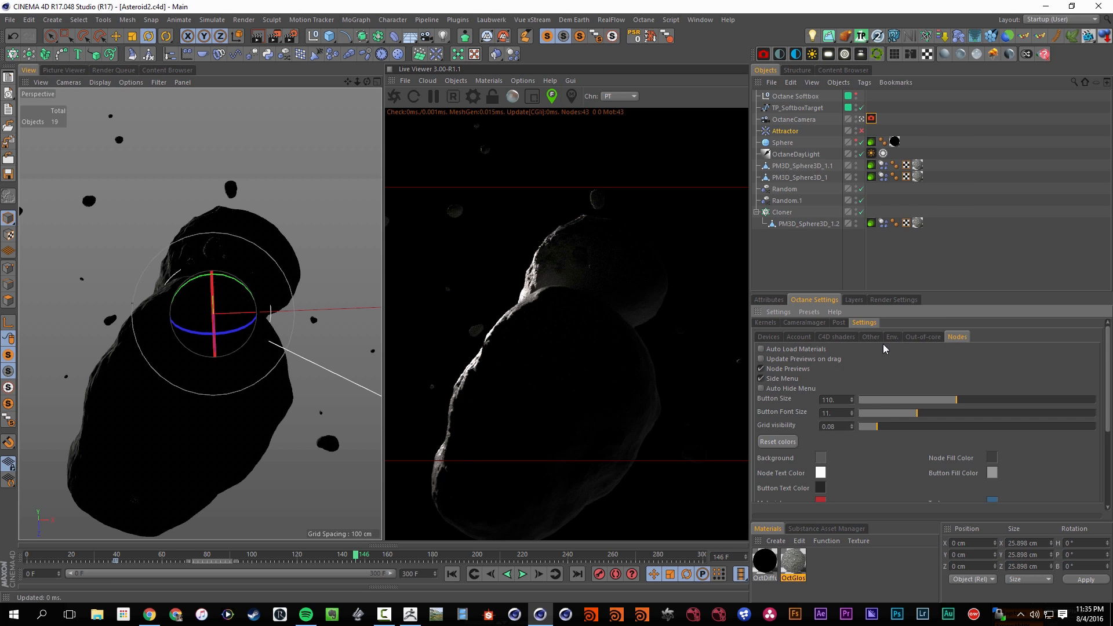
pyautogui.click(929, 338)
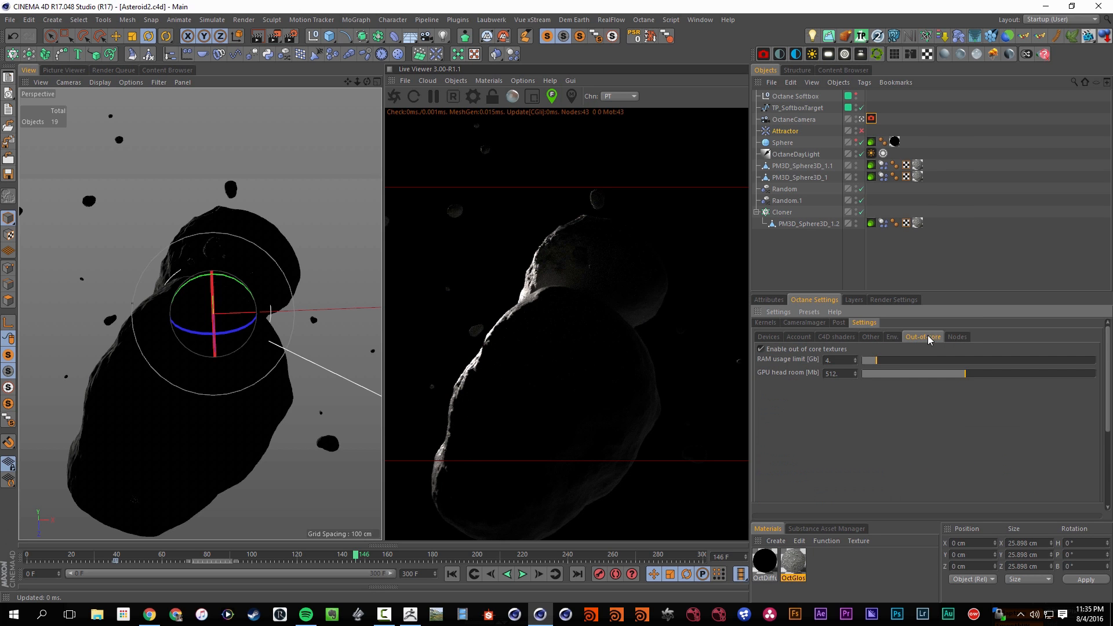
pyautogui.click(769, 338)
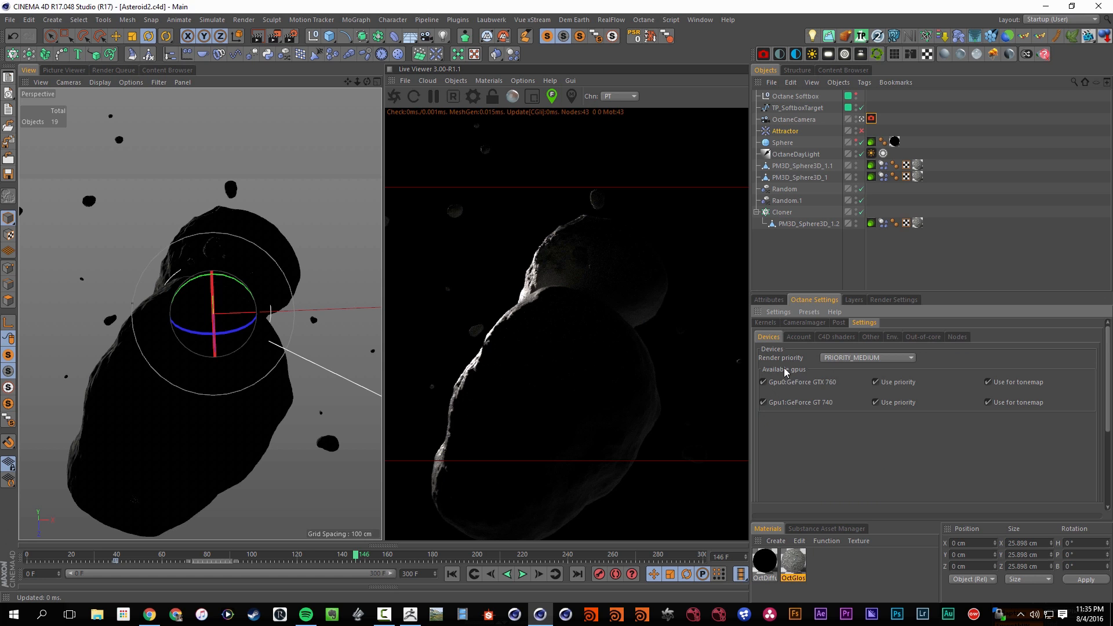
# Orbit the Octane camera around the asteroids at frame 146 to reveal more of their lit side, and reframe the shot
pyautogui.keyDown('alt'); pyautogui.moveTo(289, 352); pyautogui.dragTo(237, 341); pyautogui.keyUp('alt')
pyautogui.keyDown('alt'); pyautogui.moveTo(281, 394); pyautogui.dragTo(314, 277); pyautogui.keyUp('alt')
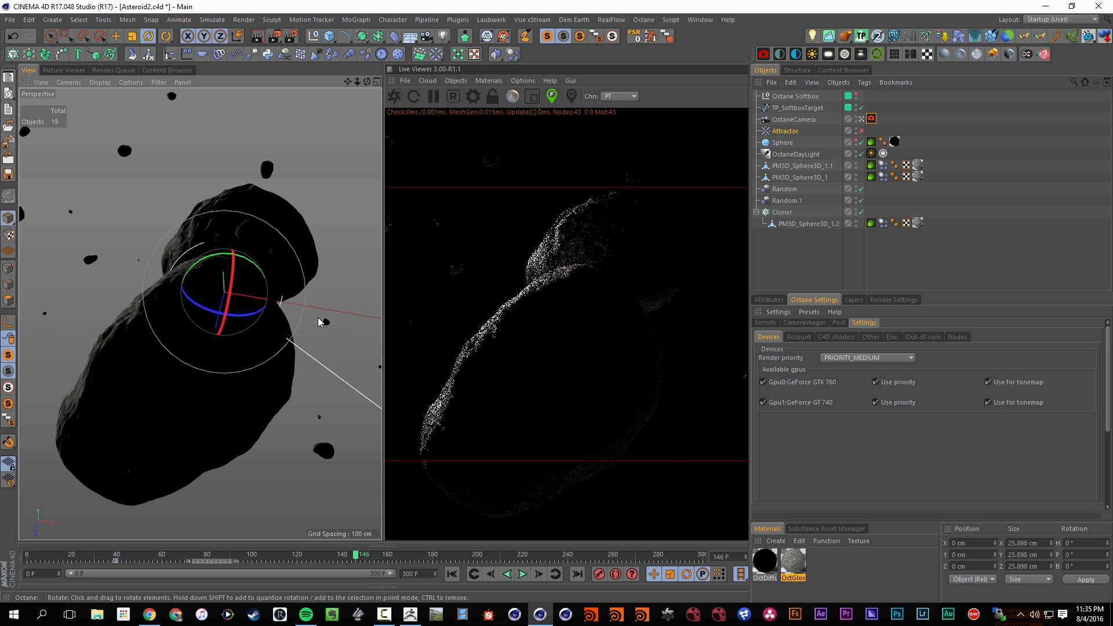
pyautogui.moveTo(319, 319)
pyautogui.keyDown('alt'); pyautogui.mouseDown()
pyautogui.moveTo(305, 325)
pyautogui.moveTo(317, 314)
pyautogui.mouseUp(); pyautogui.keyUp('alt')
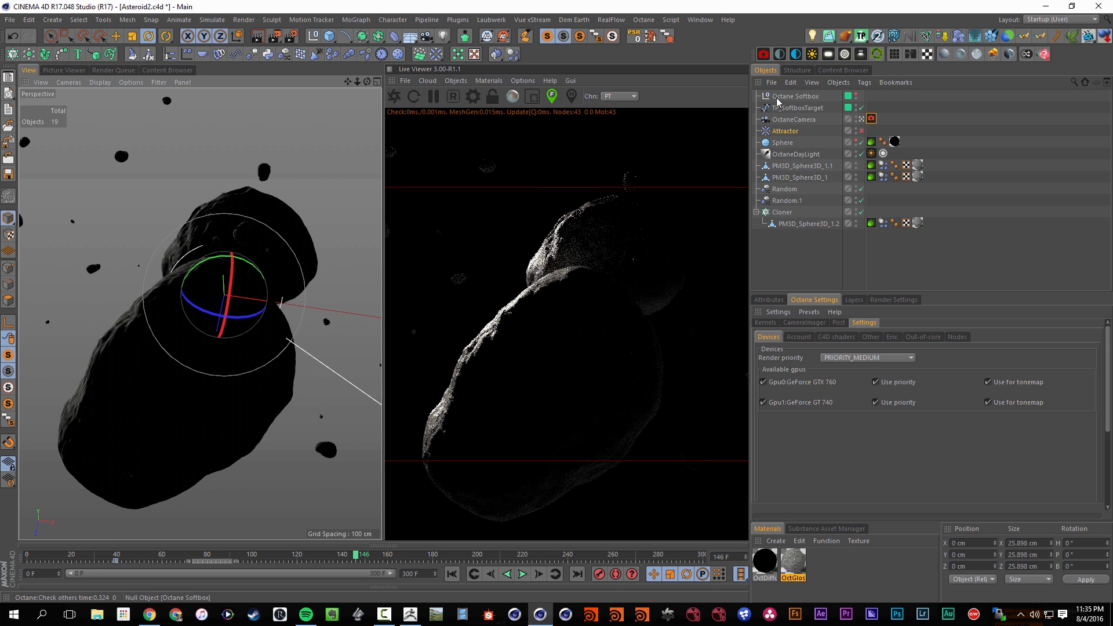
# Parent the Octane camera to a new null, rotate the null to a bank of about -8.8°, and save the scene
pyautogui.click(316, 37)
pyautogui.moveTo(777, 96); pyautogui.dragTo(778, 96)
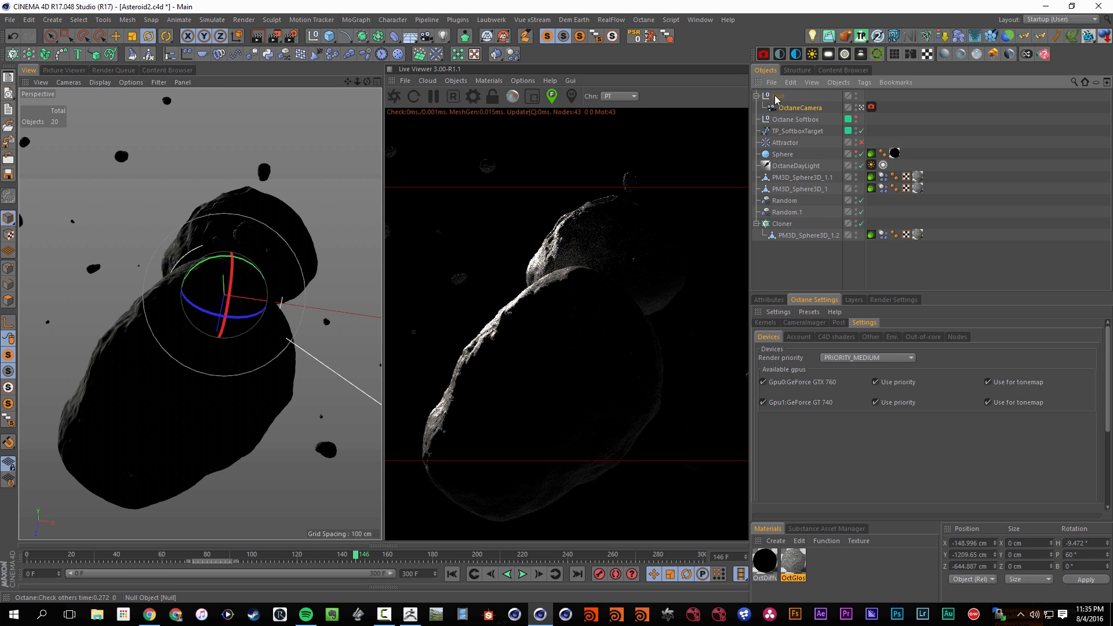
pyautogui.moveTo(241, 323); pyautogui.dragTo(218, 322)
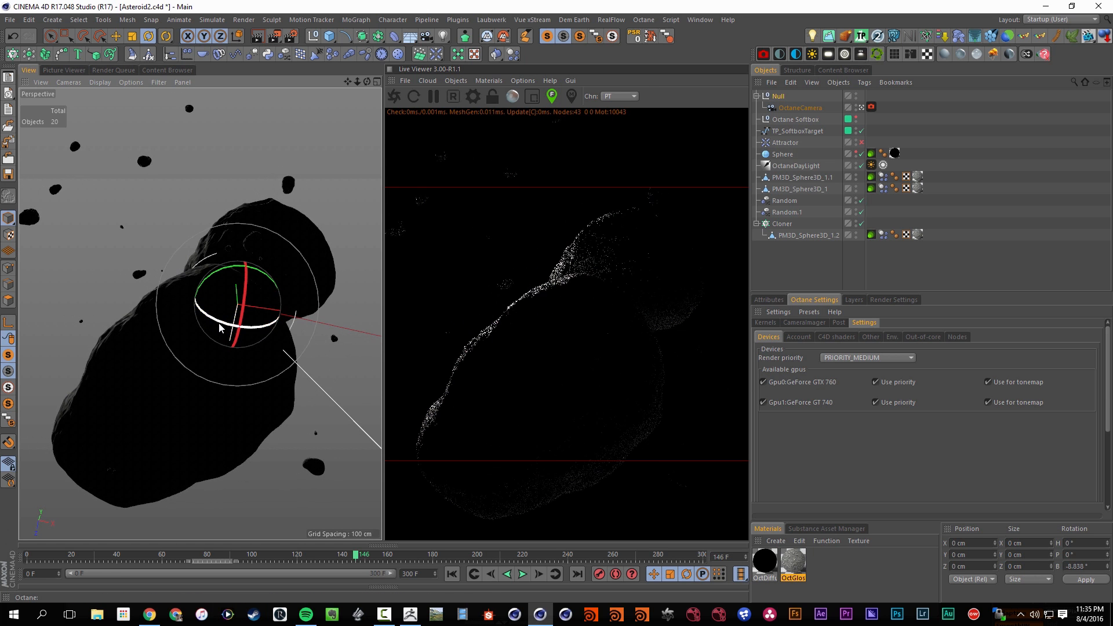
pyautogui.hotkey('ctrl', 's')
# Play the animation from the start to frame 10 and compare the live render with Octane post effects on and off
pyautogui.click(452, 574)
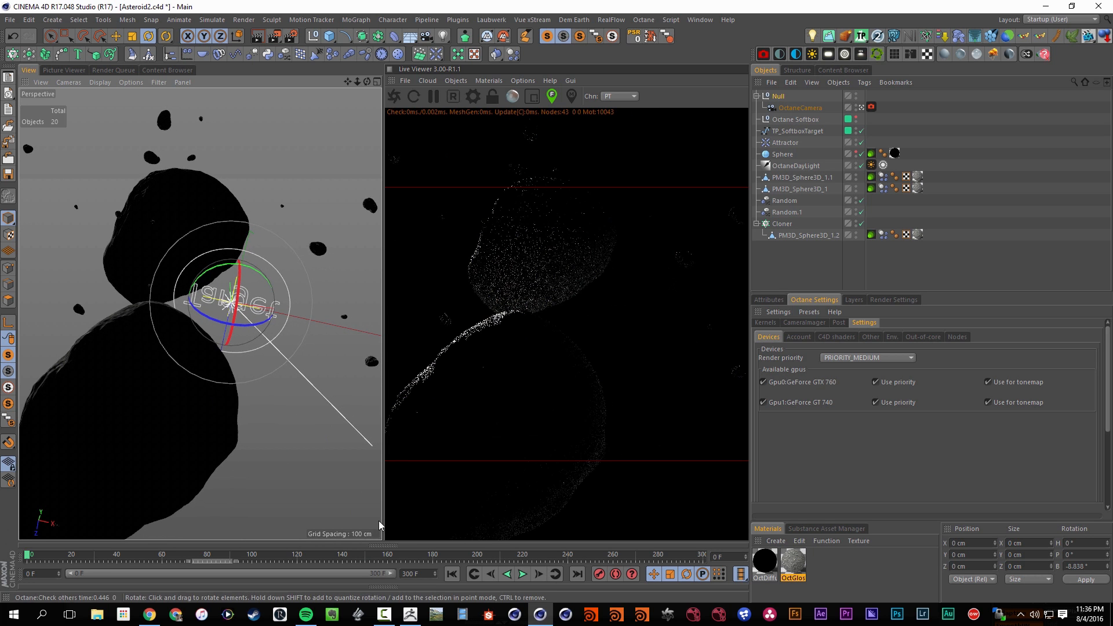
pyautogui.click(523, 574)
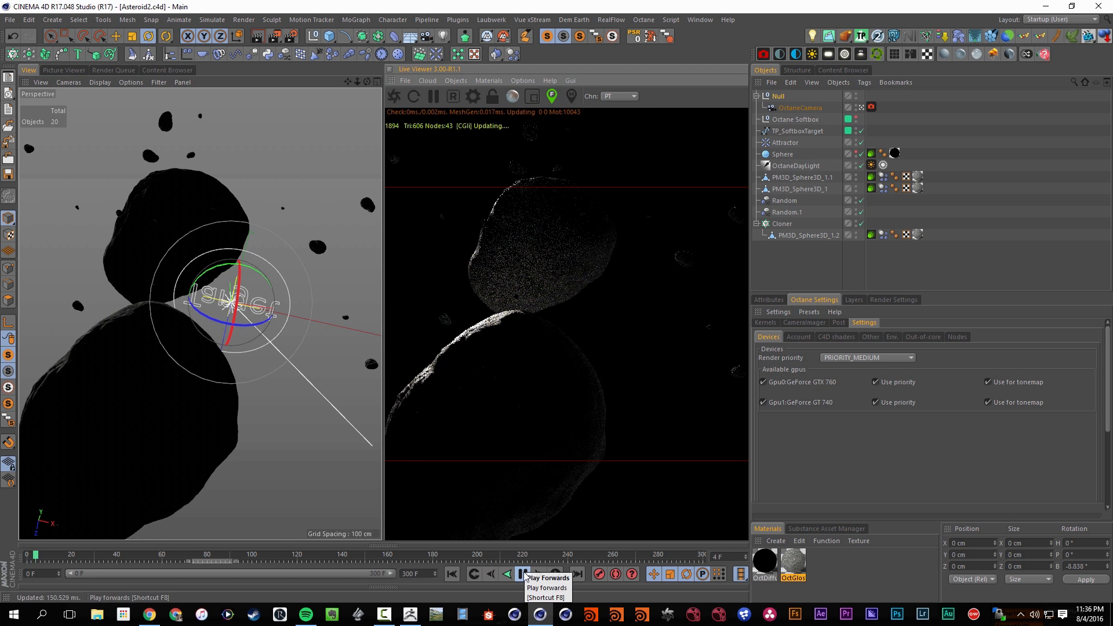
pyautogui.click(524, 574)
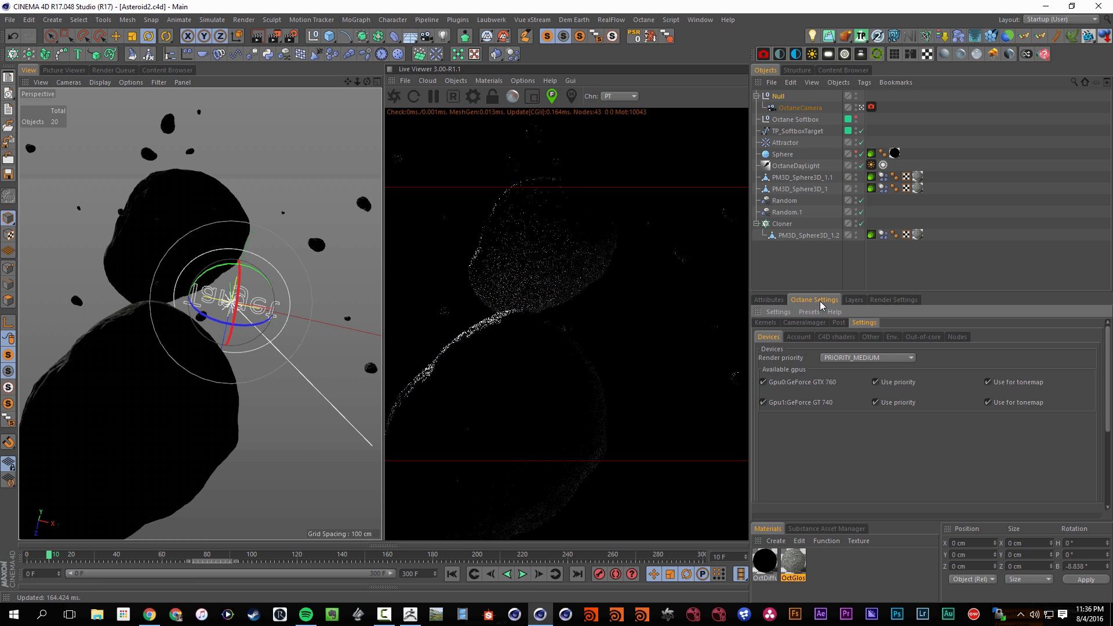
pyautogui.click(839, 323)
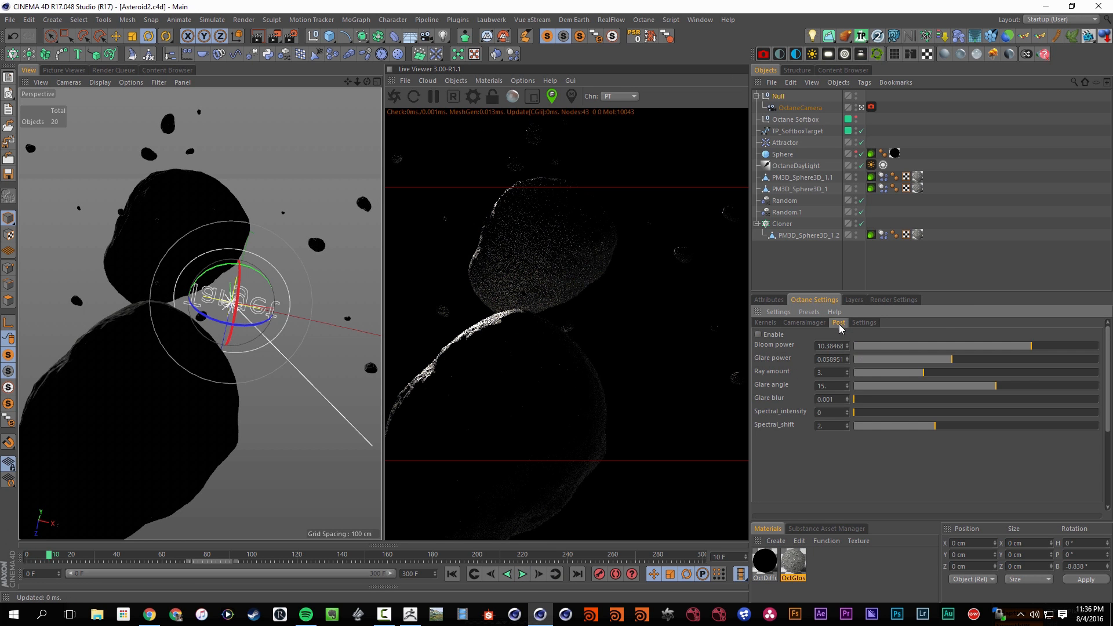
pyautogui.click(759, 335)
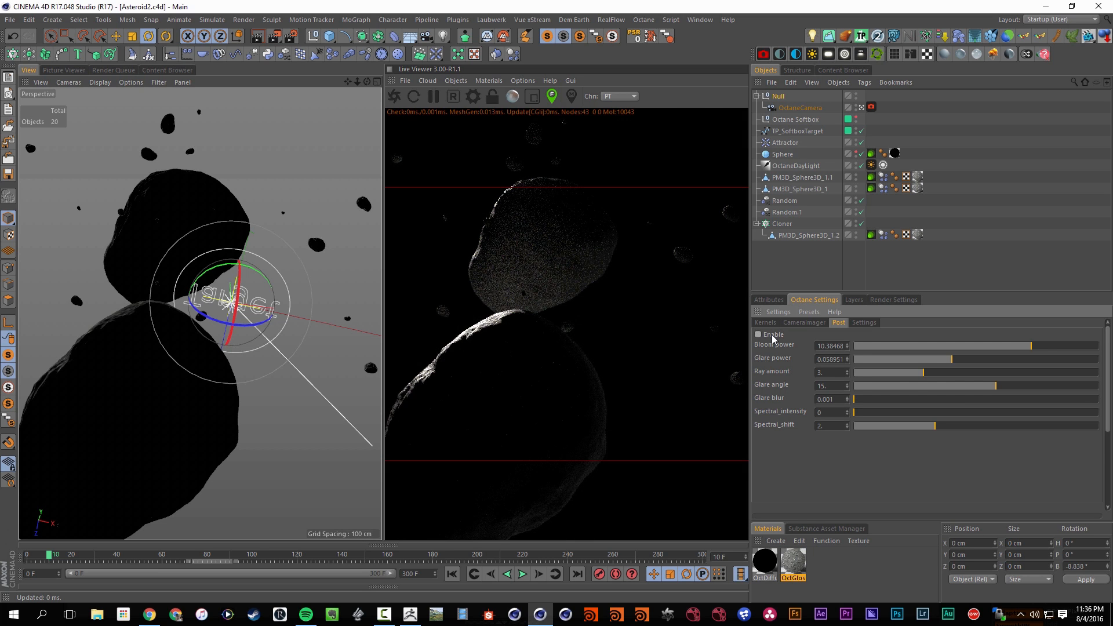
# Enable Octane post effects, set the bloom power to about 12.54, and return to the Pathtracing kernel settings
pyautogui.click(770, 323)
pyautogui.click(840, 323)
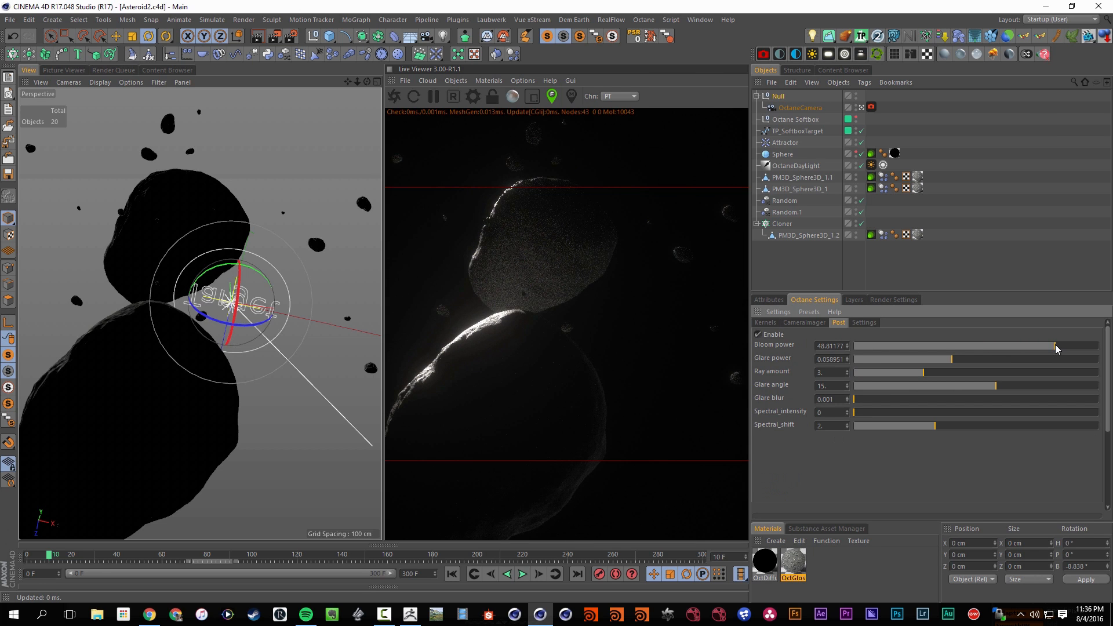
pyautogui.moveTo(1053, 347); pyautogui.dragTo(1036, 346)
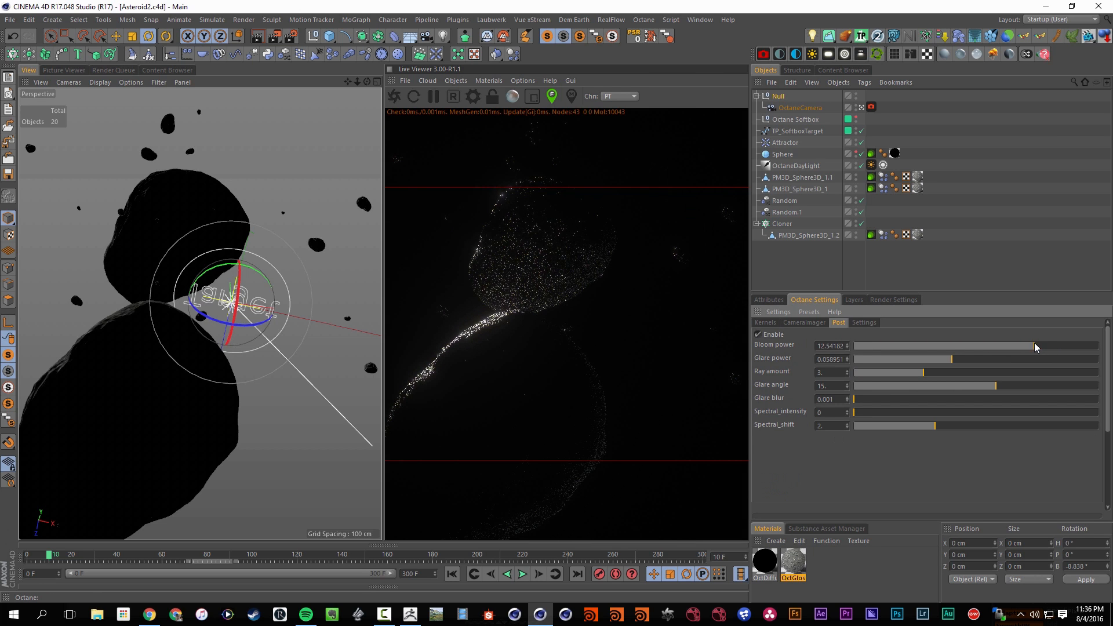
pyautogui.click(766, 323)
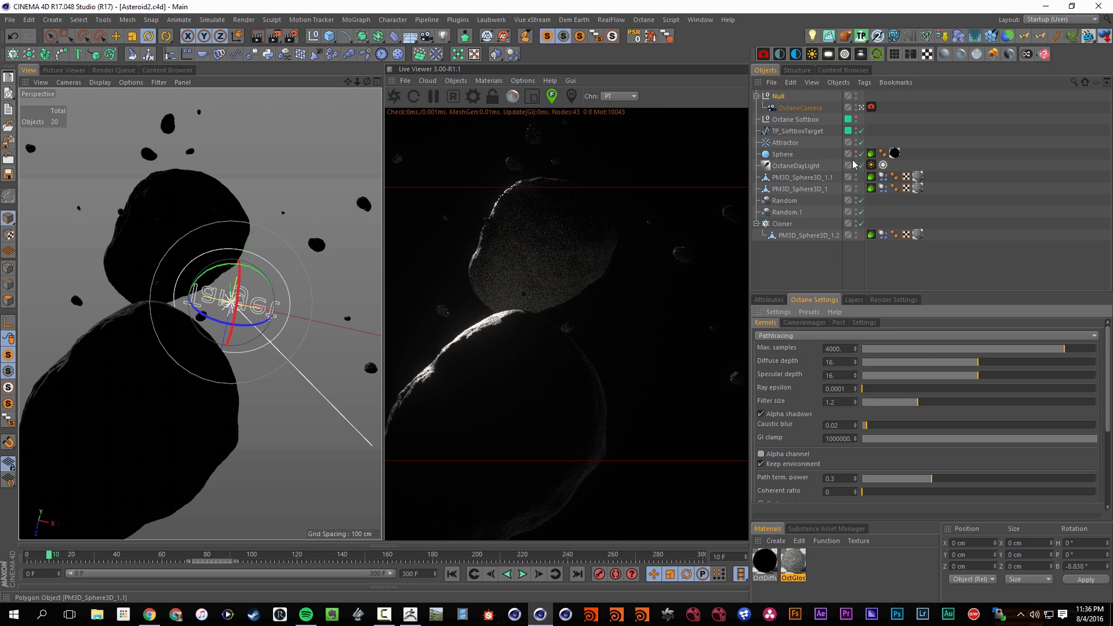
# In the object layer settings of the sphere's Octane object tag, turn on Object ID and set the Layer ID to 2
pyautogui.click(769, 301)
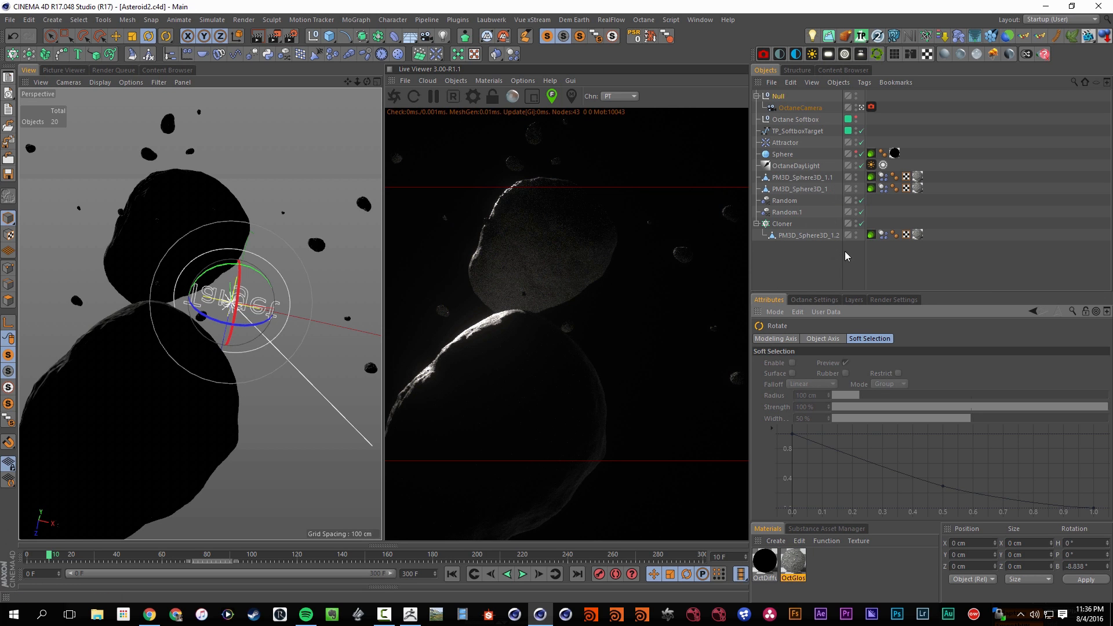
pyautogui.click(788, 155)
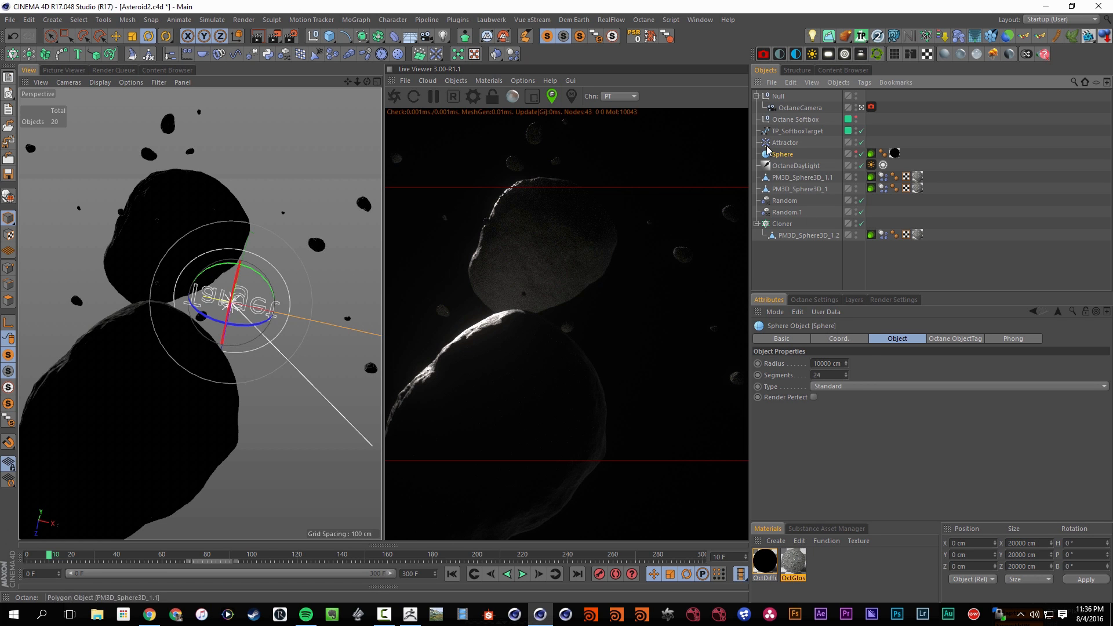
pyautogui.click(871, 153)
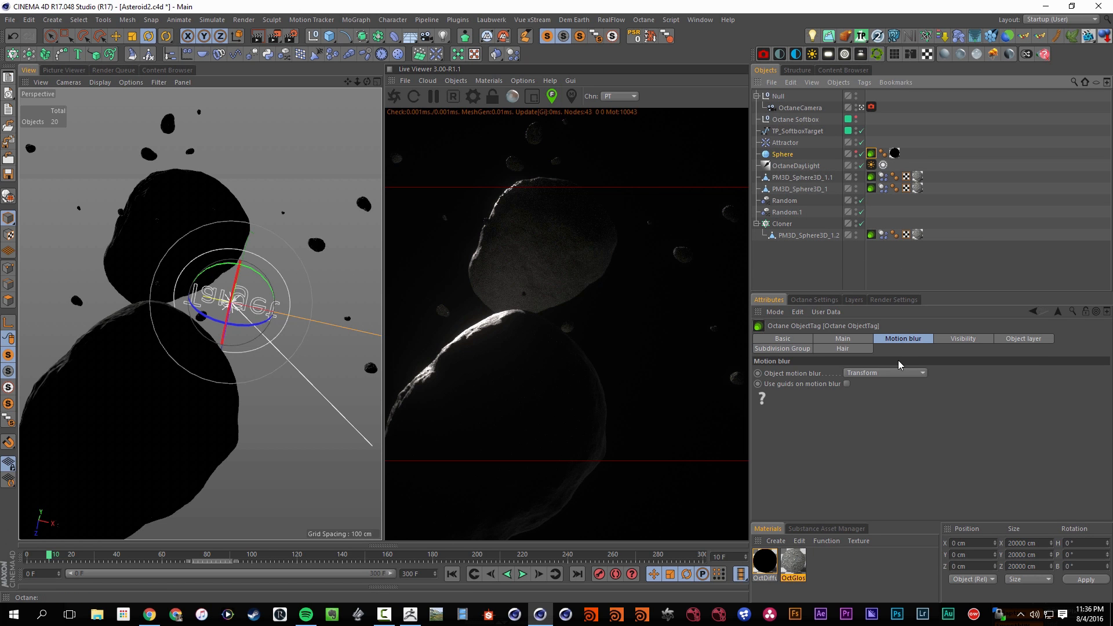
pyautogui.click(1009, 339)
pyautogui.click(816, 373)
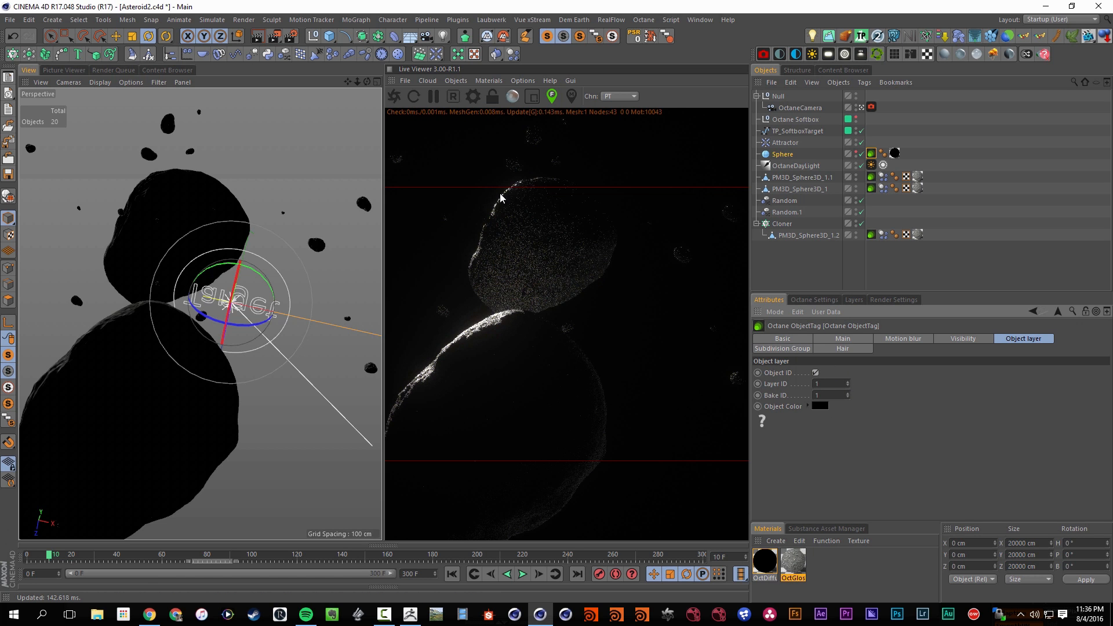
pyautogui.click(848, 381)
# Set the object color in the sphere's Octane object tag to fully saturated red
pyautogui.click(826, 407)
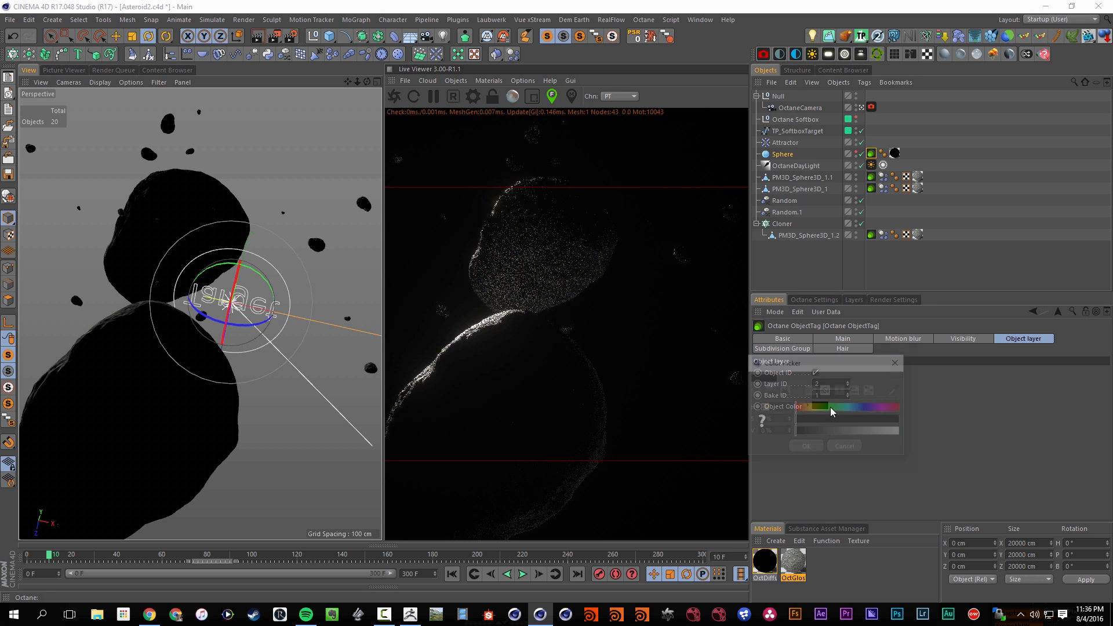
pyautogui.moveTo(829, 431); pyautogui.dragTo(904, 433)
pyautogui.click(804, 448)
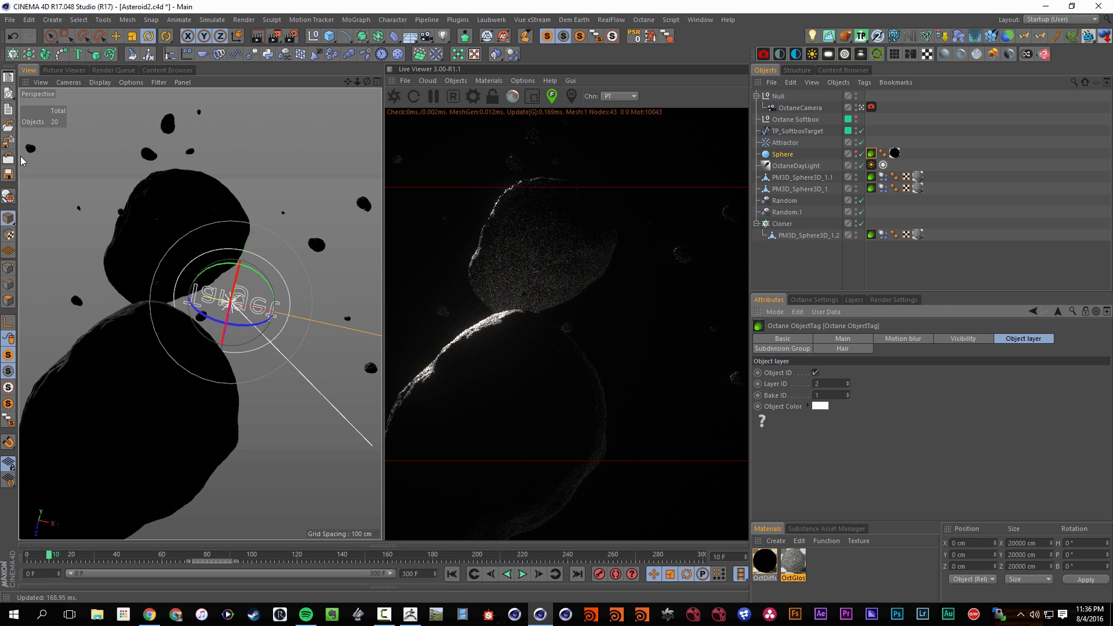
pyautogui.click(826, 406)
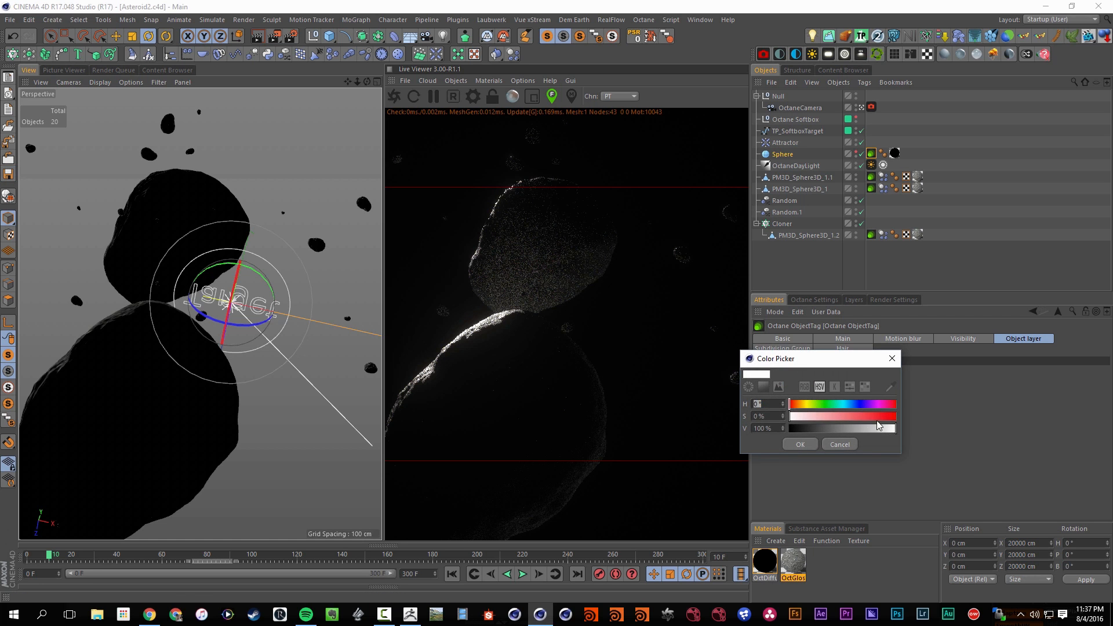
pyautogui.moveTo(878, 419); pyautogui.dragTo(903, 421)
pyautogui.click(800, 445)
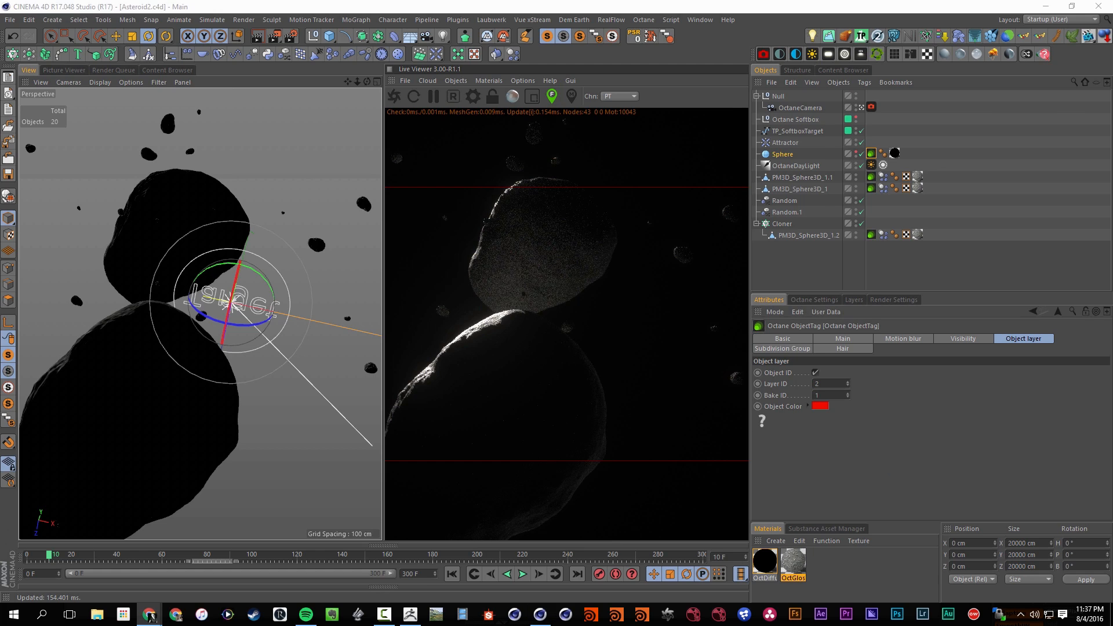
# Switch to the web browser and open the Mountain Kit Bundle product page from the Think Particle homepage
pyautogui.click(149, 616)
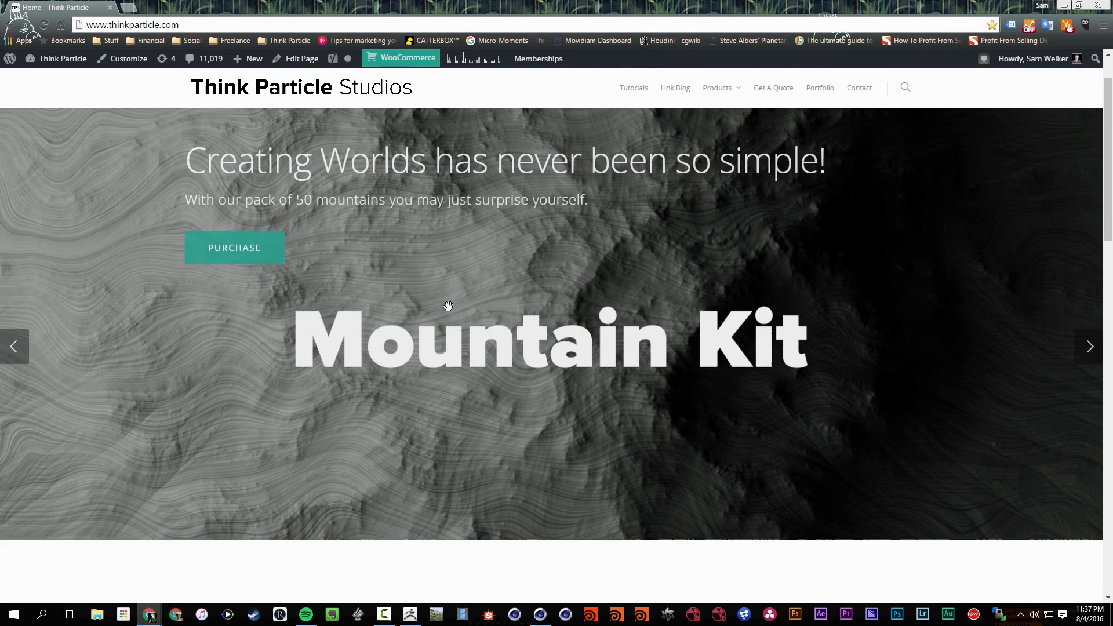
pyautogui.scroll(-1, 449, 306)
pyautogui.scroll(2, 621, 399)
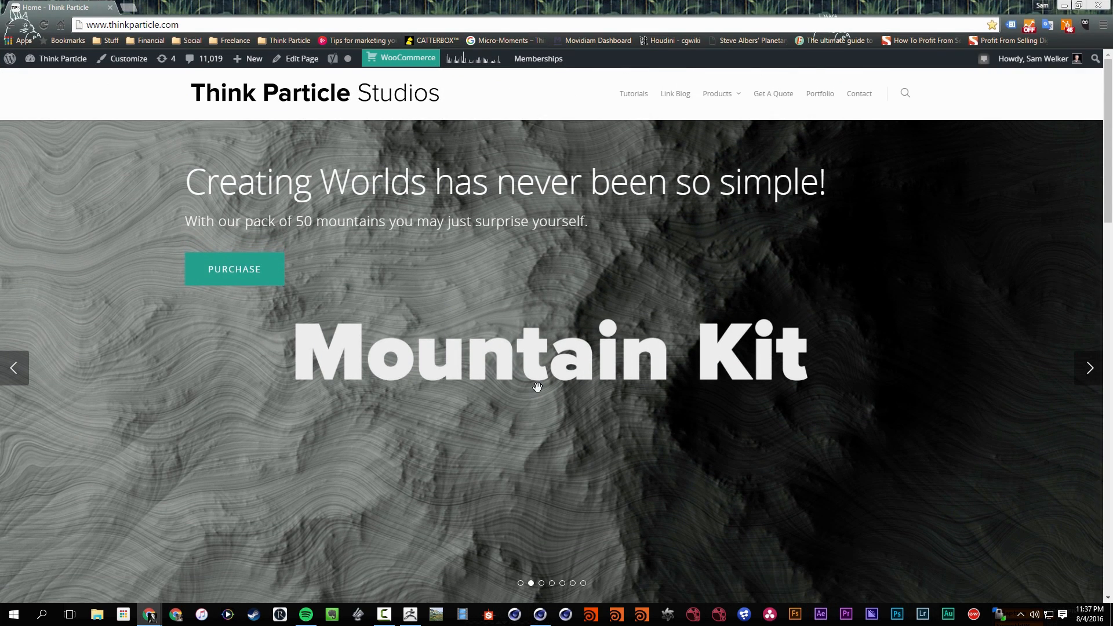
pyautogui.click(235, 270)
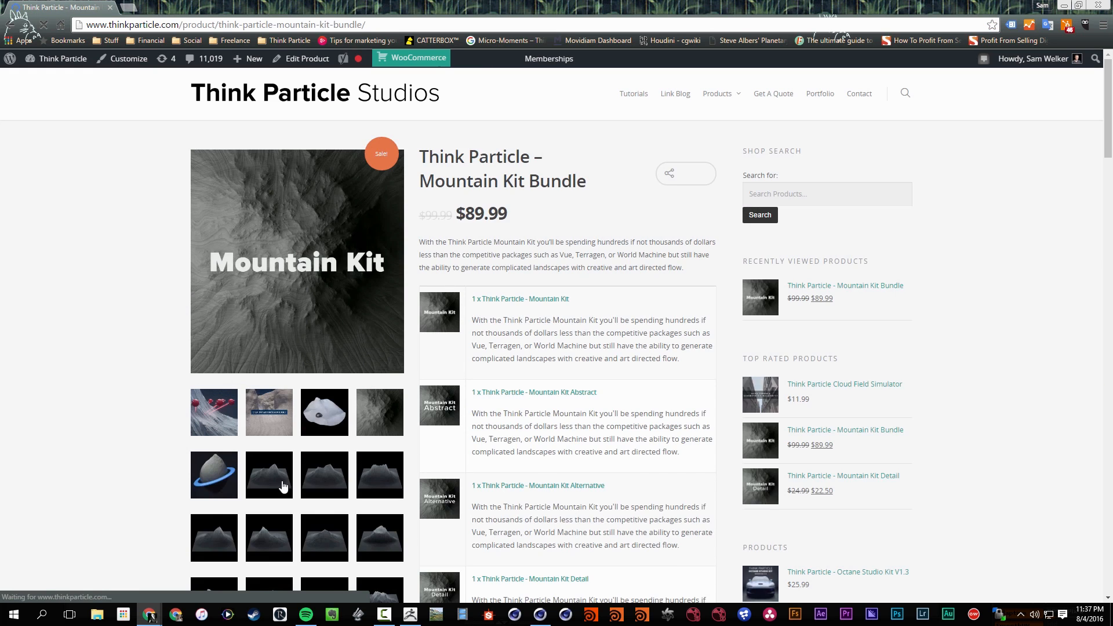
# Look through the enlarged mountain previews in the bundle's gallery, starting with Mountain Detail 01, and close the viewer
pyautogui.scroll(-3, 264, 360)
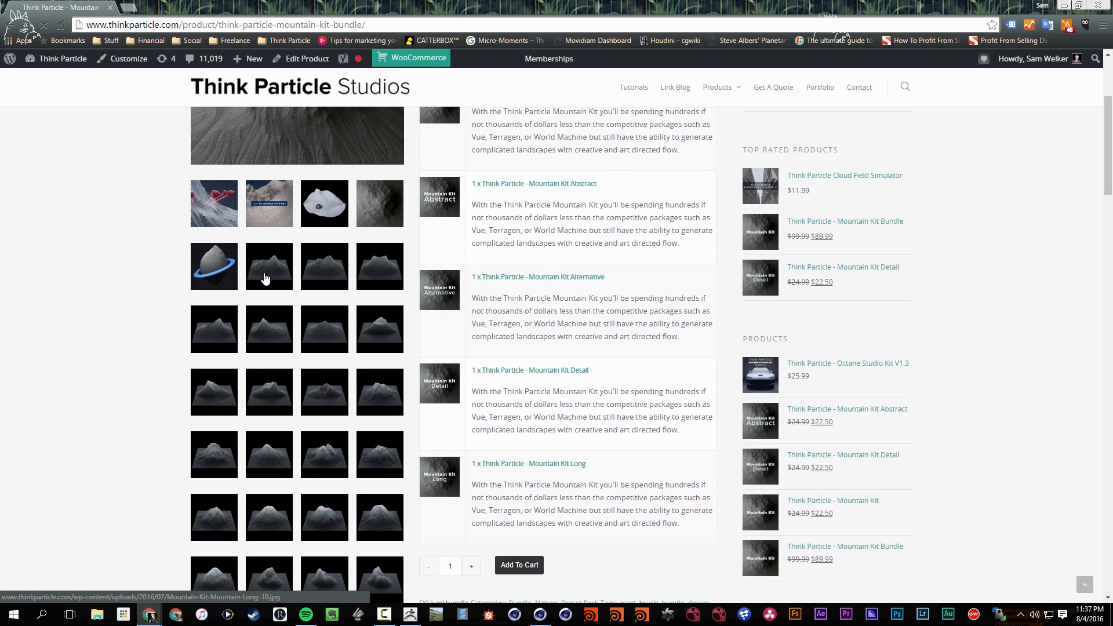
pyautogui.scroll(-1, 266, 284)
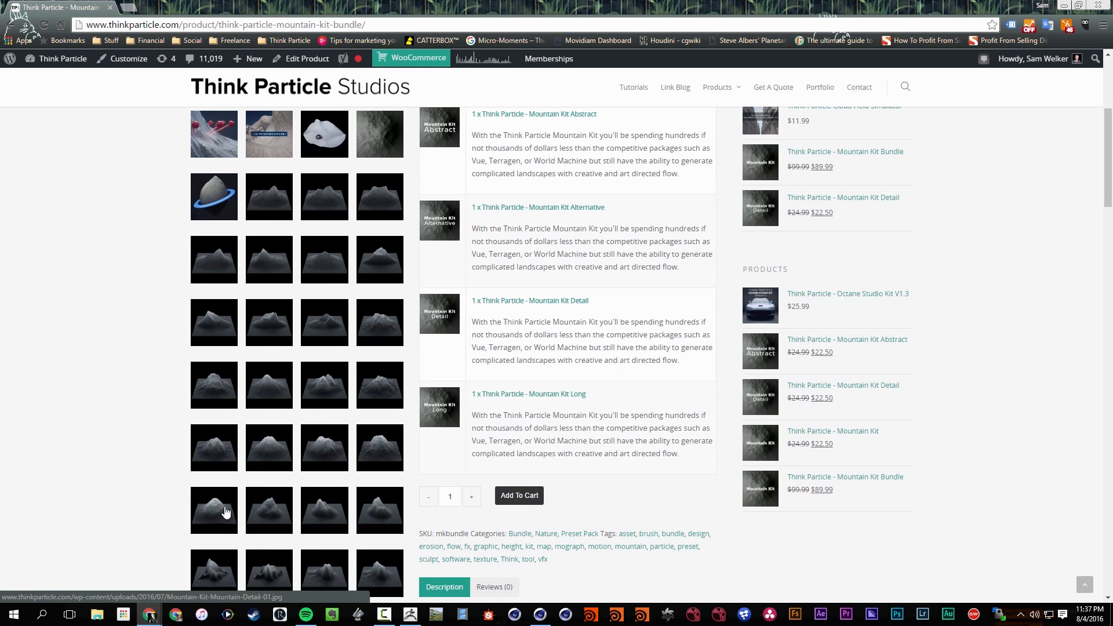
pyautogui.click(282, 342)
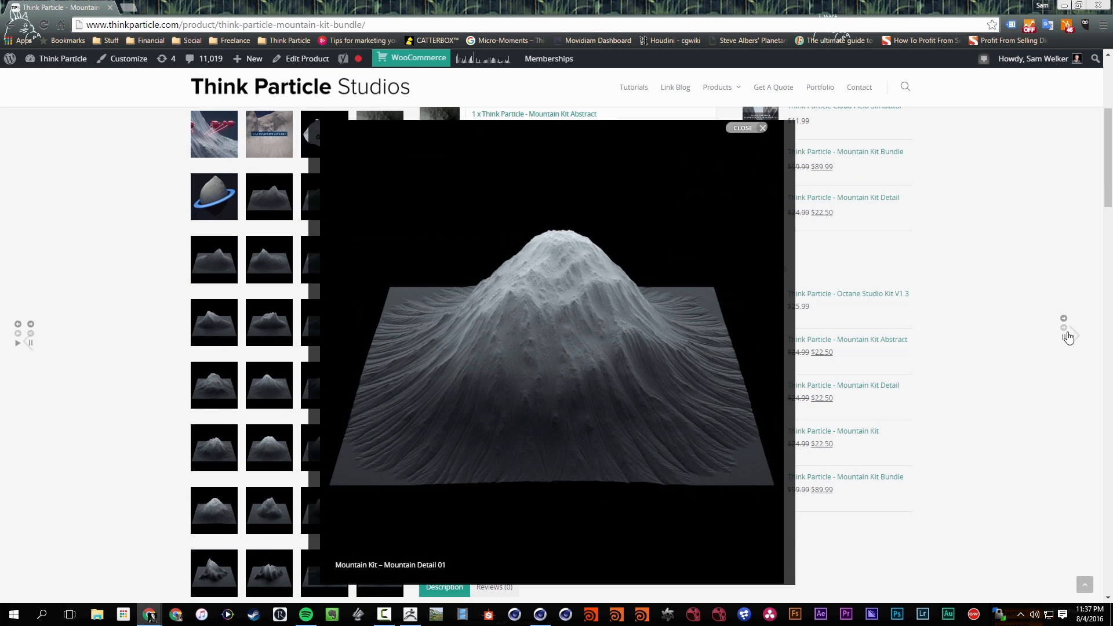
pyautogui.click(1073, 339)
pyautogui.click(1074, 340)
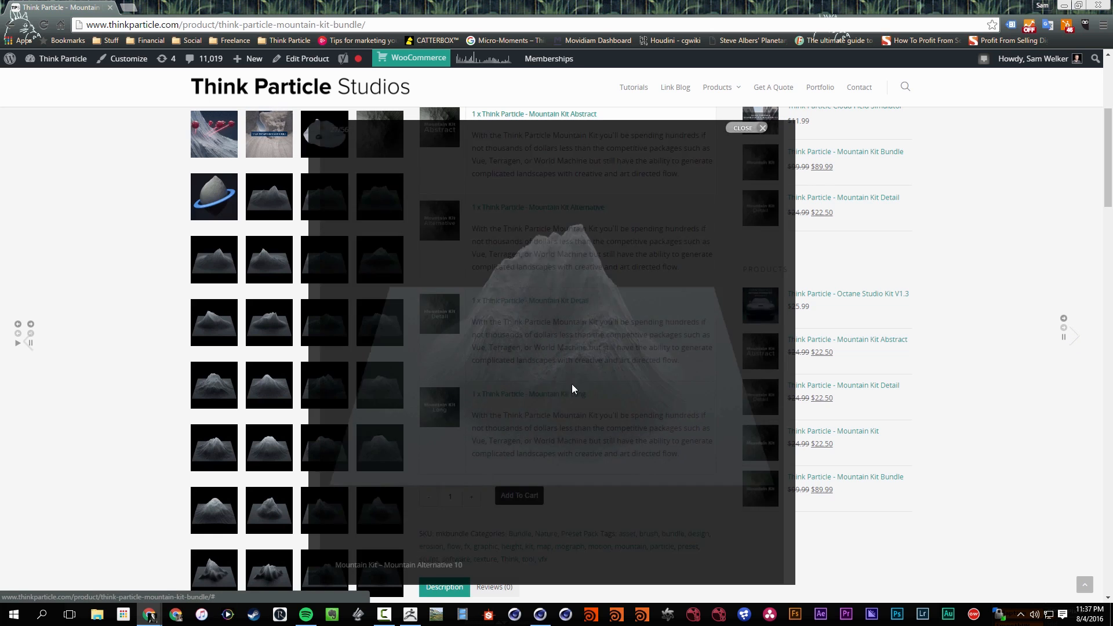
pyautogui.click(1077, 341)
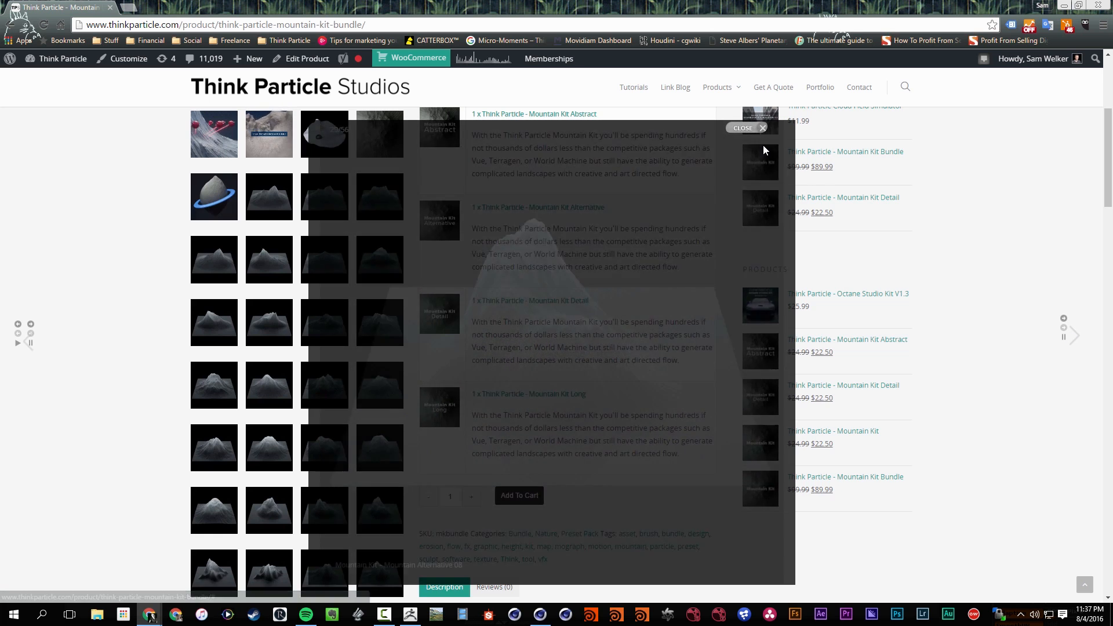
pyautogui.click(763, 130)
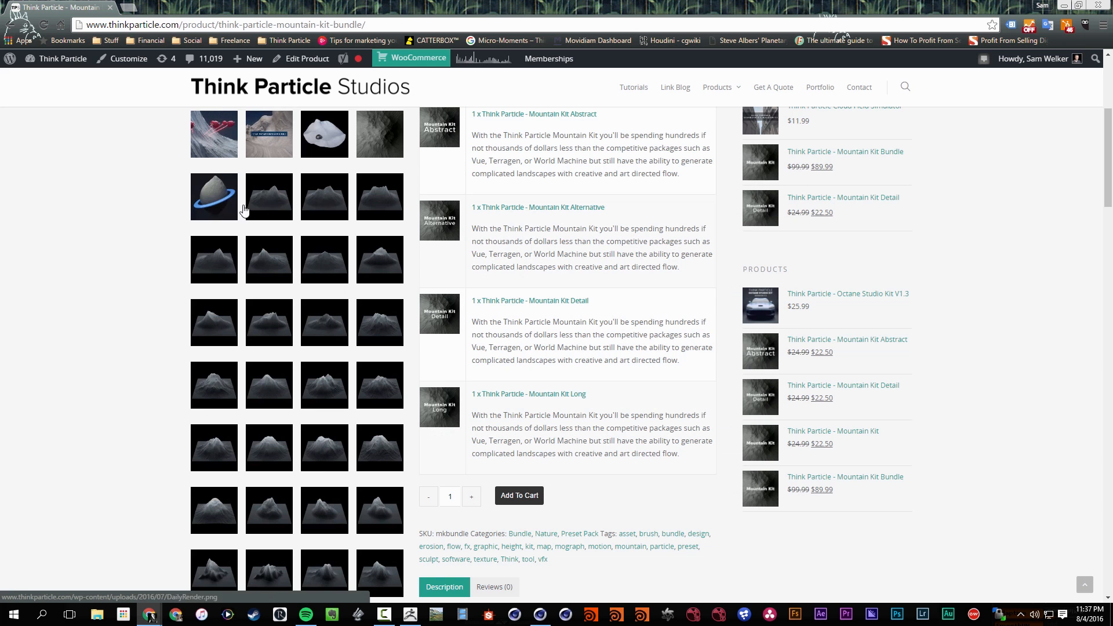
# View the example renders in the bundle's gallery, starting with the laser scan image, and close the viewer
pyautogui.click(213, 144)
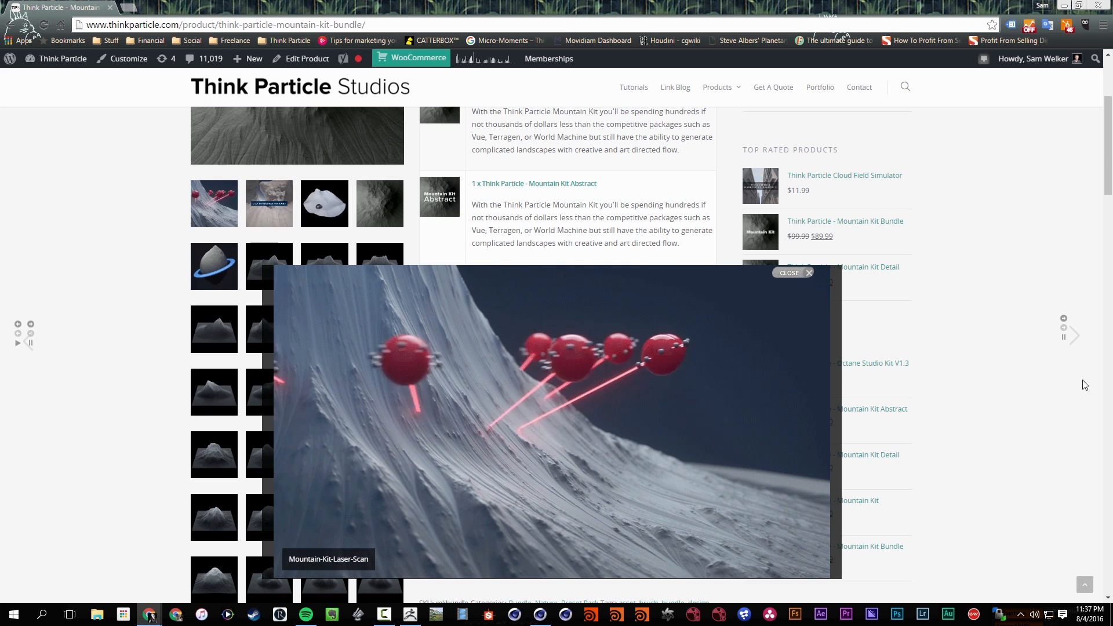
pyautogui.click(1075, 338)
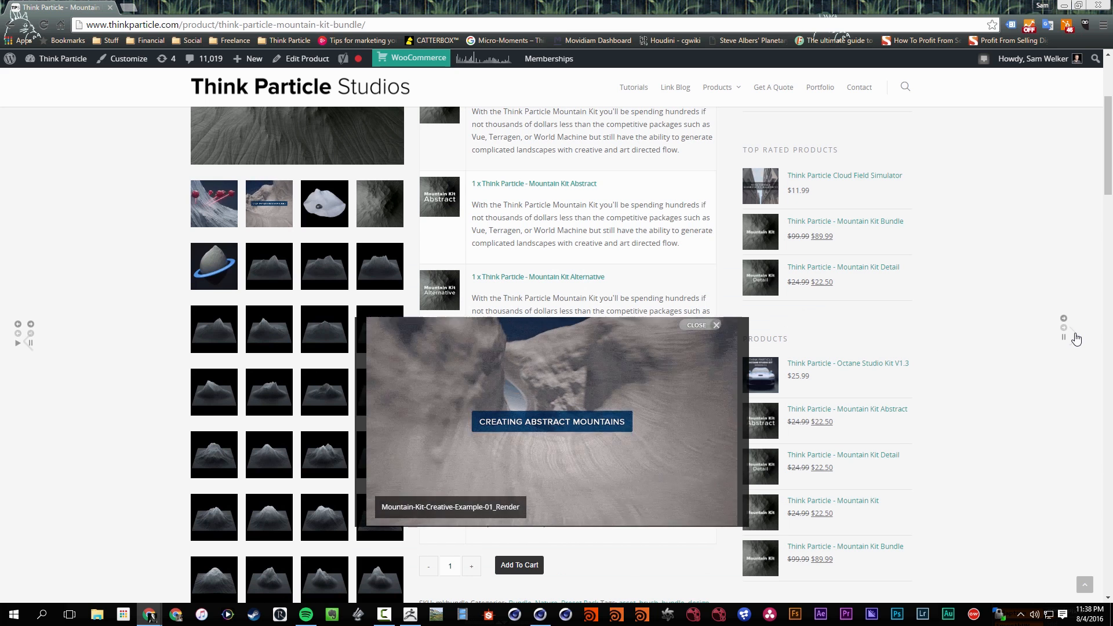
pyautogui.click(1076, 338)
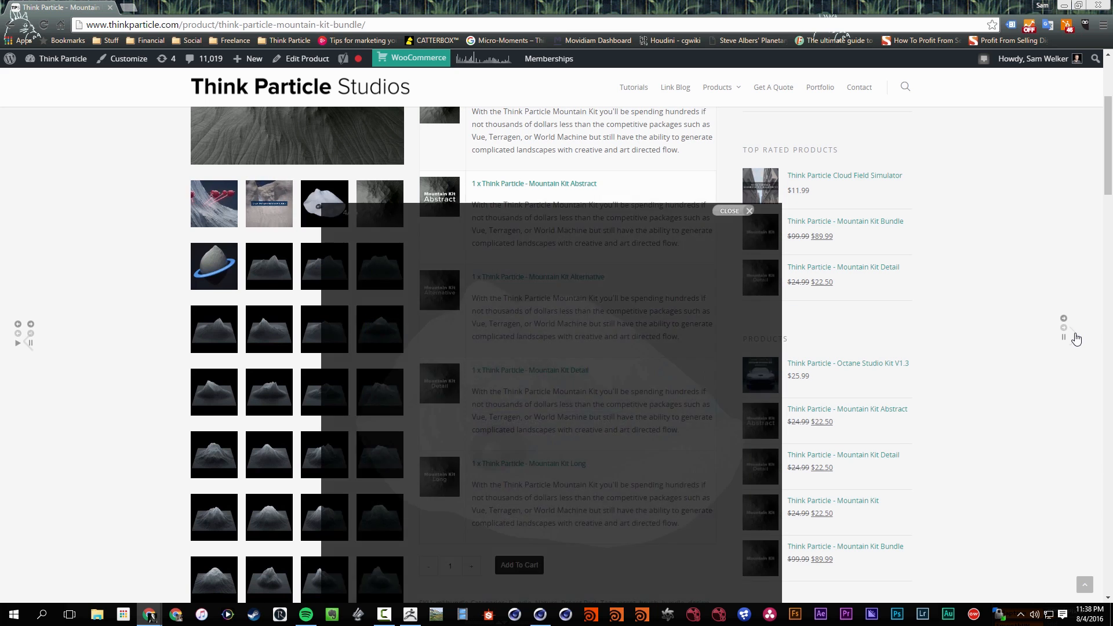
pyautogui.click(1075, 338)
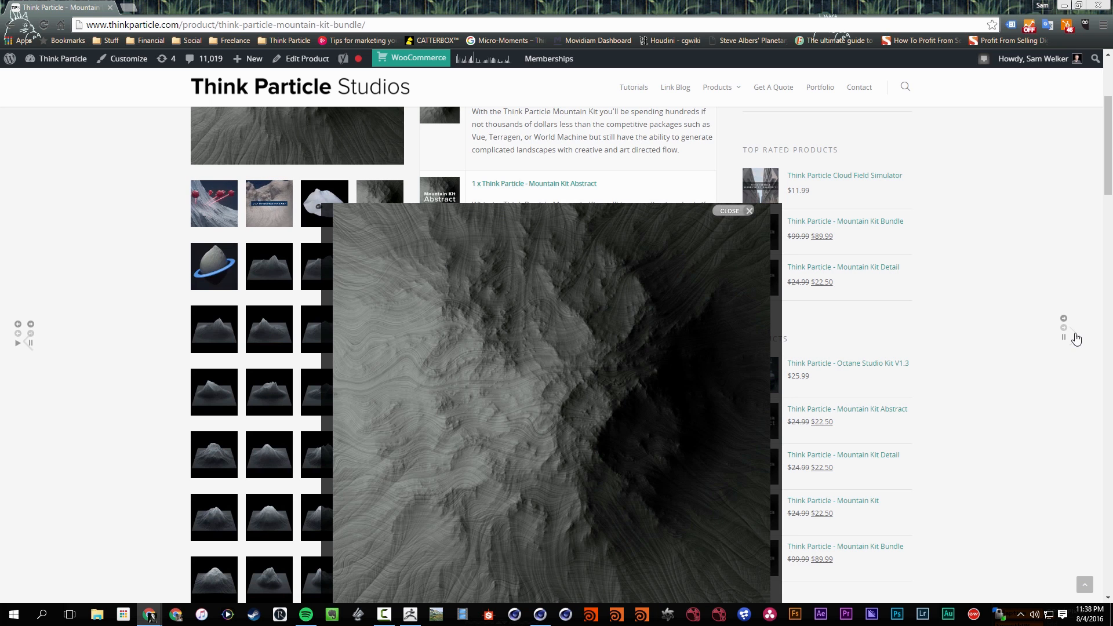
pyautogui.click(1076, 339)
pyautogui.click(742, 212)
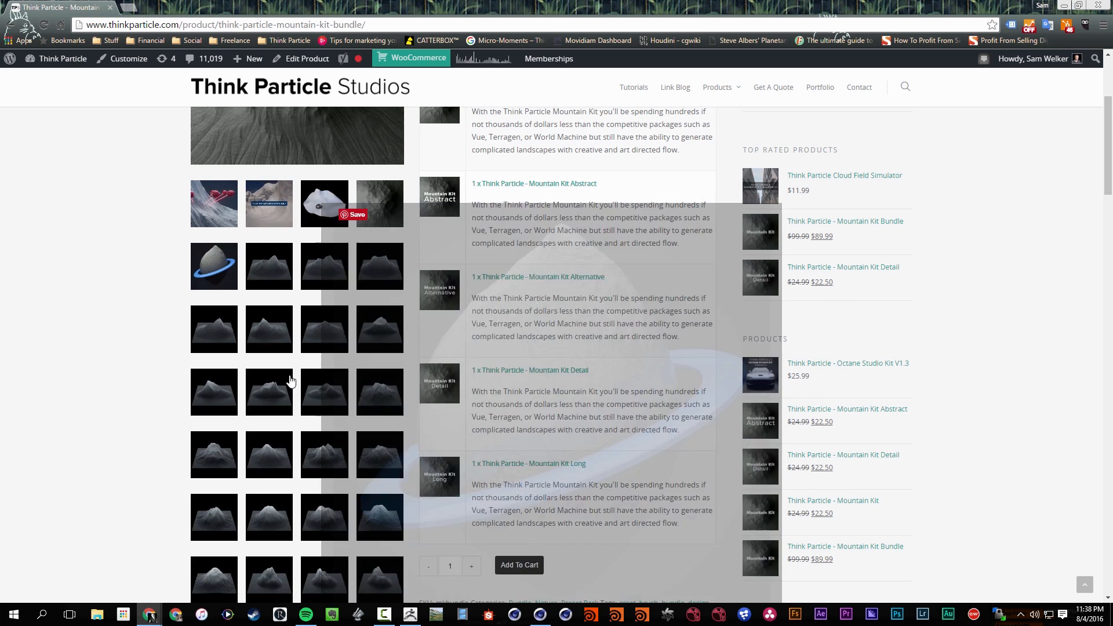
# Review the bundle's price and included packs, and open the single Think Particle - Mountain Kit product page
pyautogui.scroll(4, 306, 322)
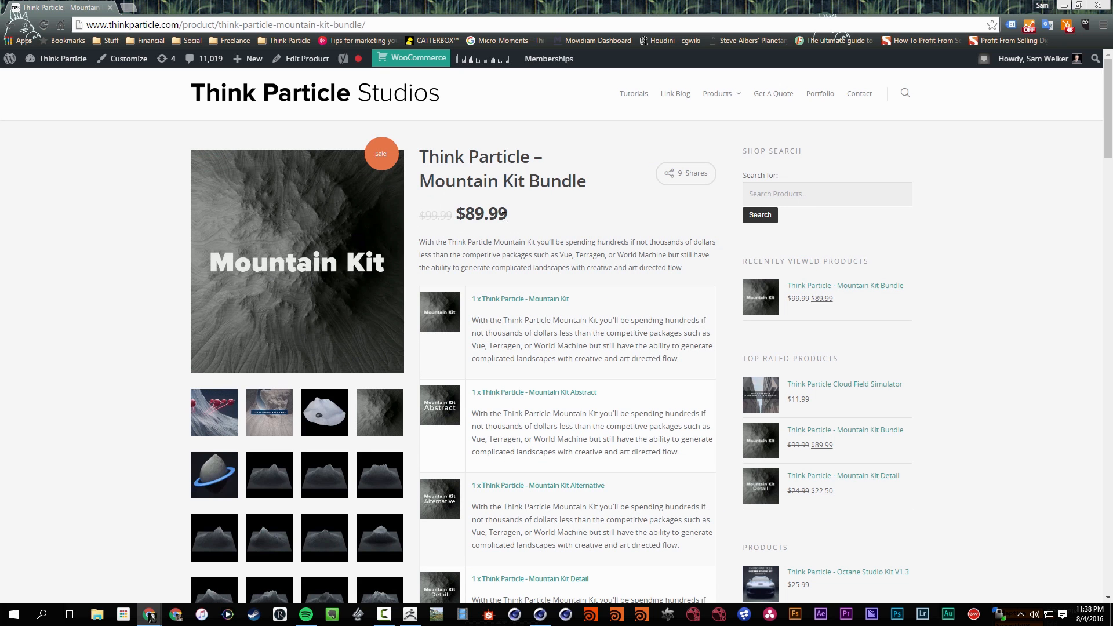
pyautogui.scroll(-5, 444, 244)
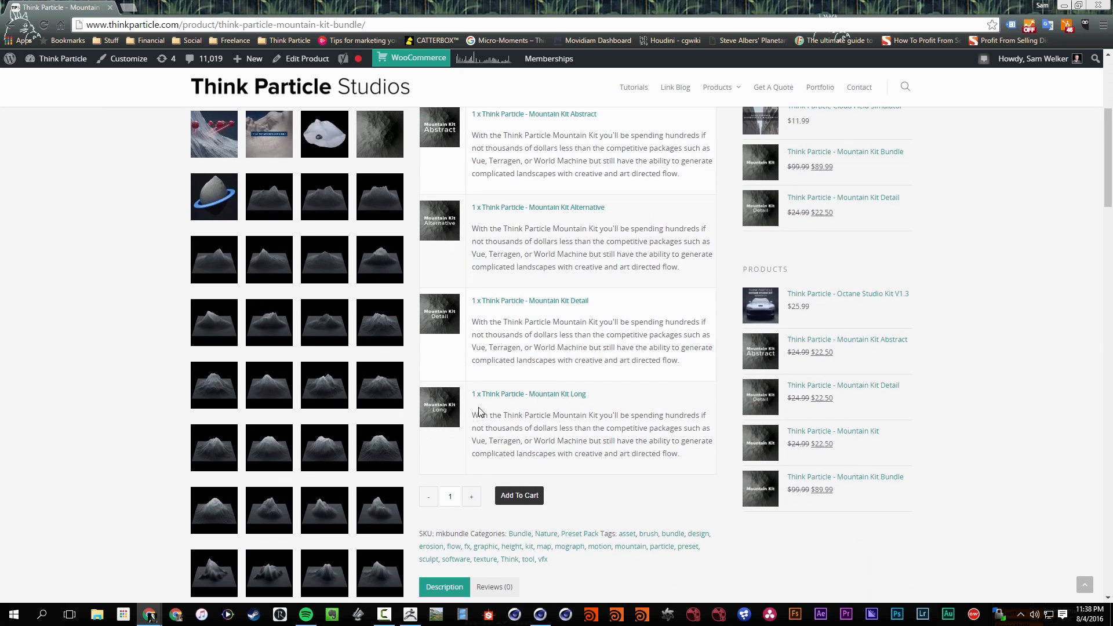
pyautogui.scroll(5, 448, 415)
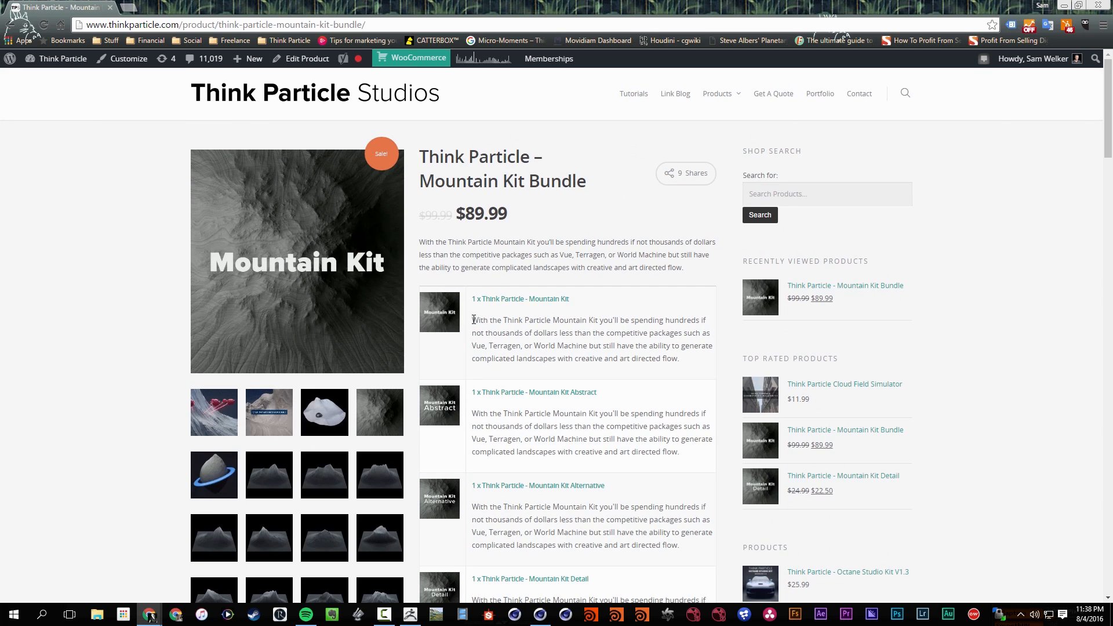
pyautogui.click(496, 309)
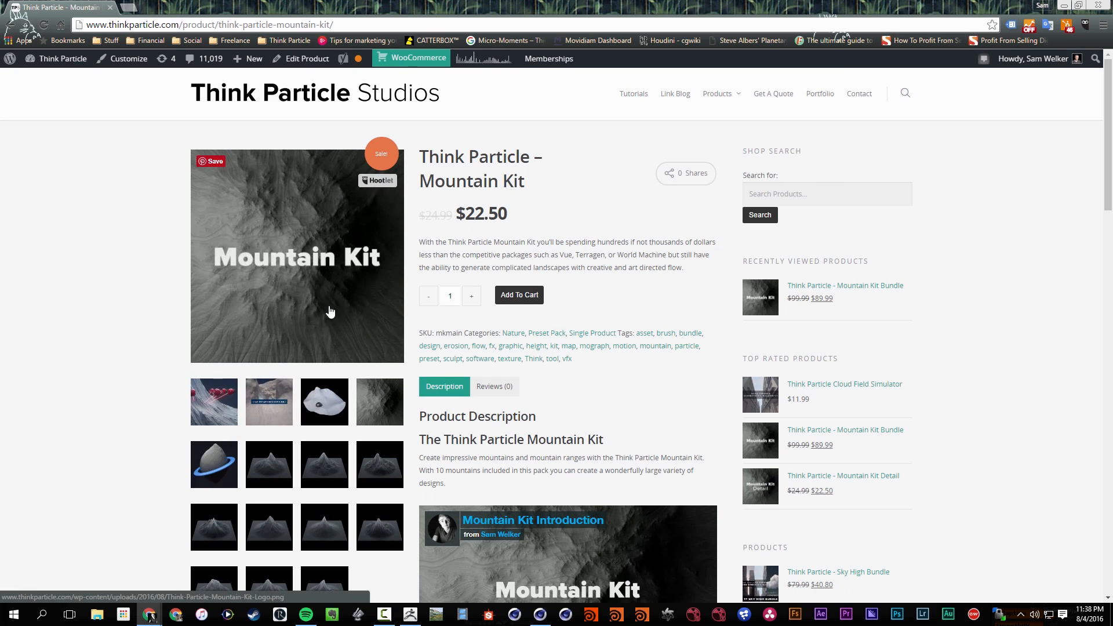
# Examine the Mountain Kit page's description, introduction and creative example videos, and the section on what the kit includes
pyautogui.scroll(-8, 410, 228)
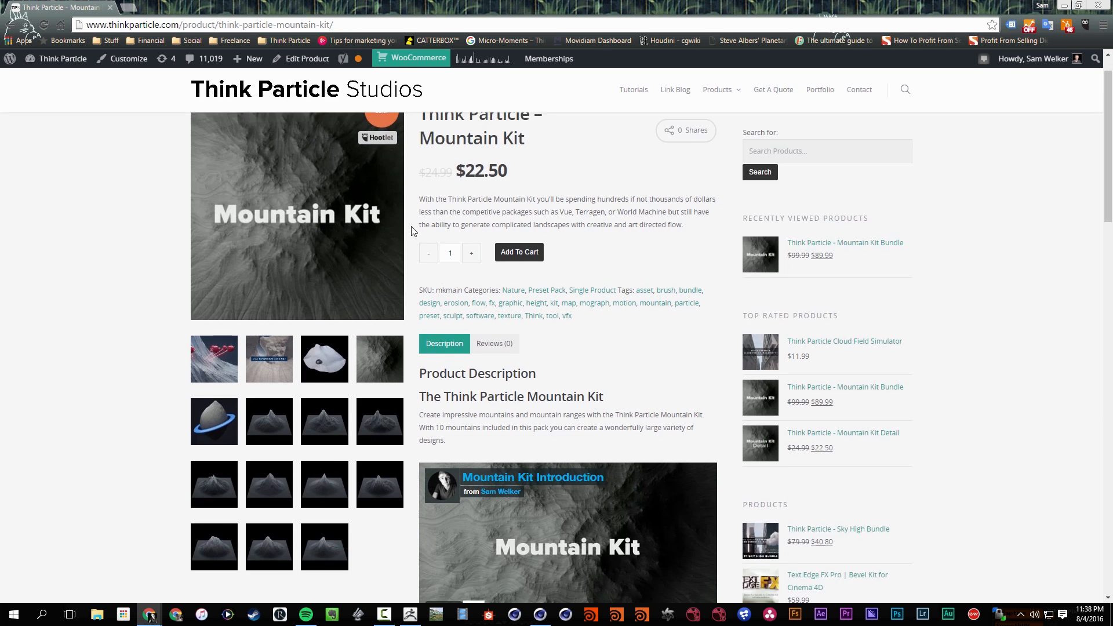
pyautogui.scroll(3, 356, 323)
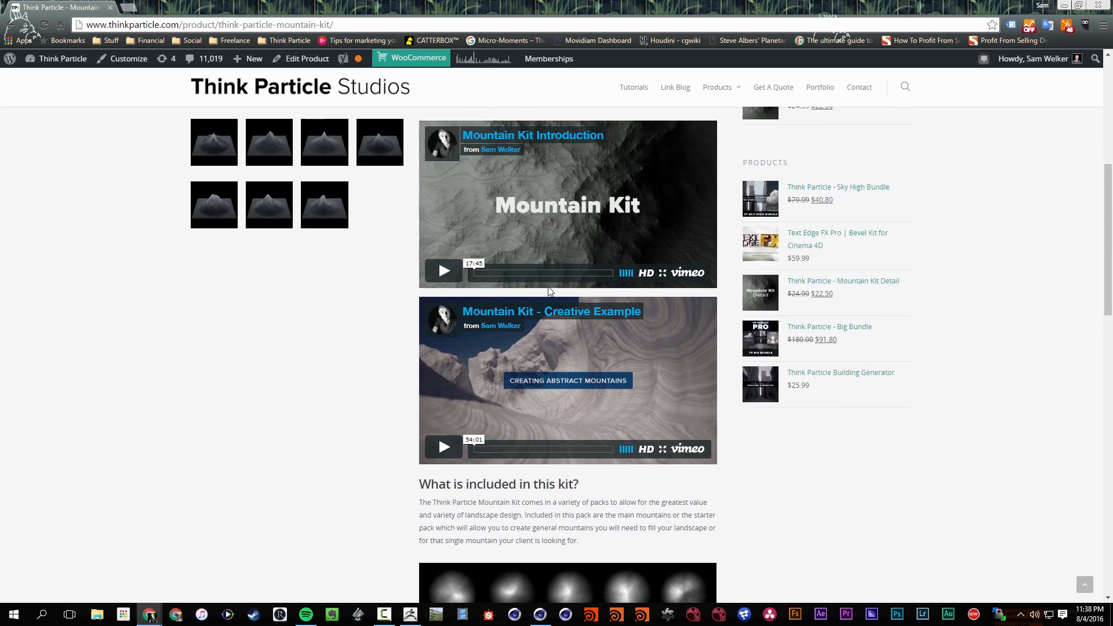
pyautogui.scroll(-2, 301, 460)
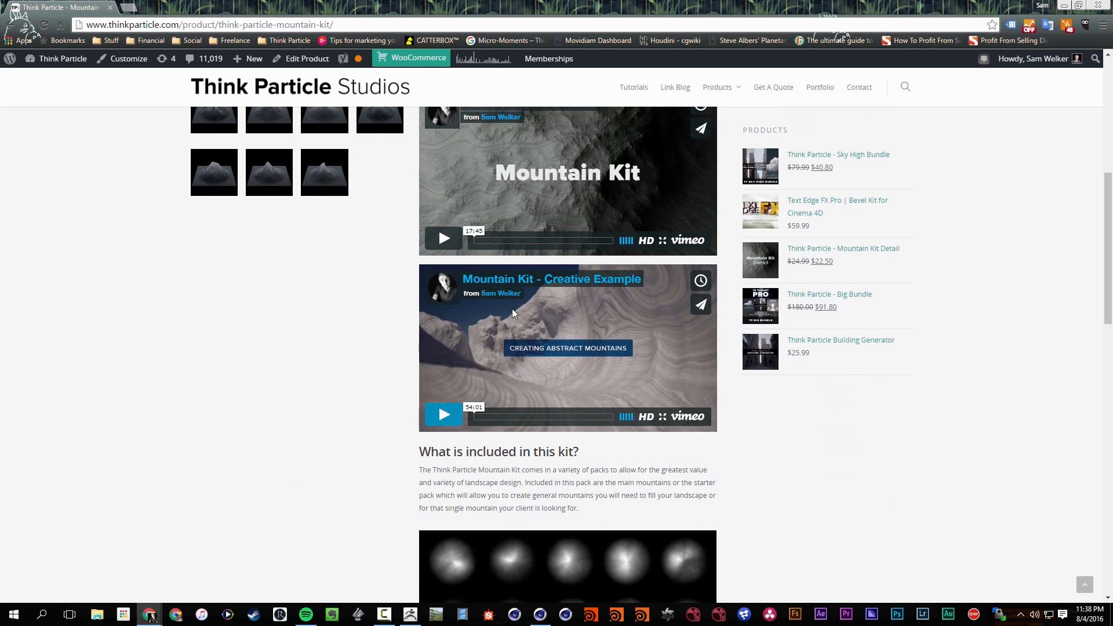
pyautogui.scroll(2, 392, 291)
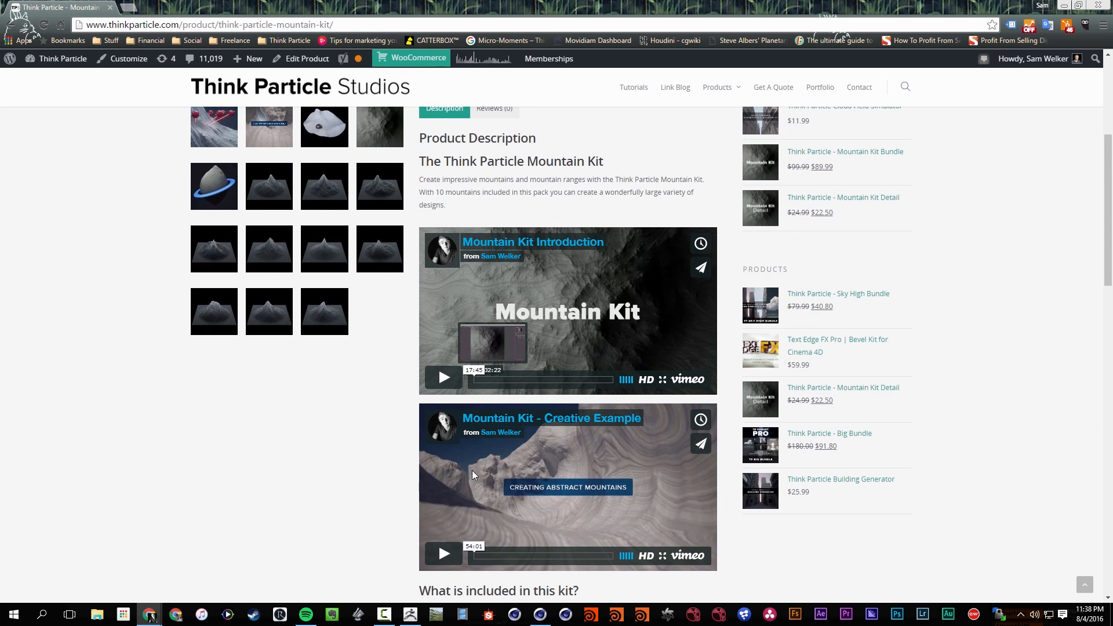
pyautogui.scroll(5, 261, 275)
pyautogui.scroll(-6, 268, 370)
pyautogui.scroll(-2, 268, 370)
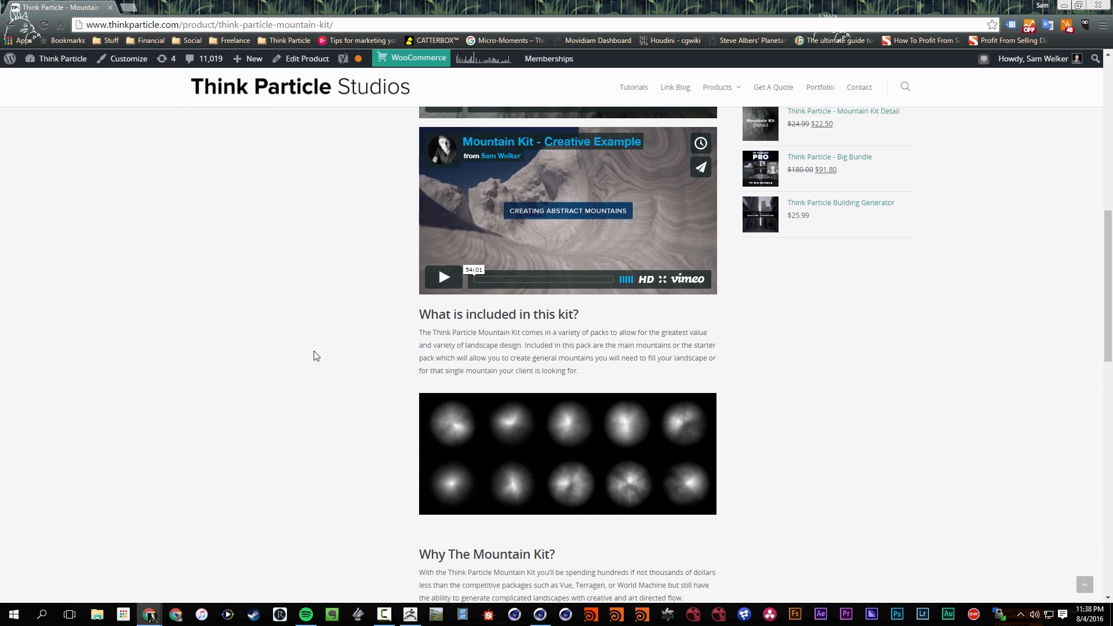
pyautogui.click(386, 619)
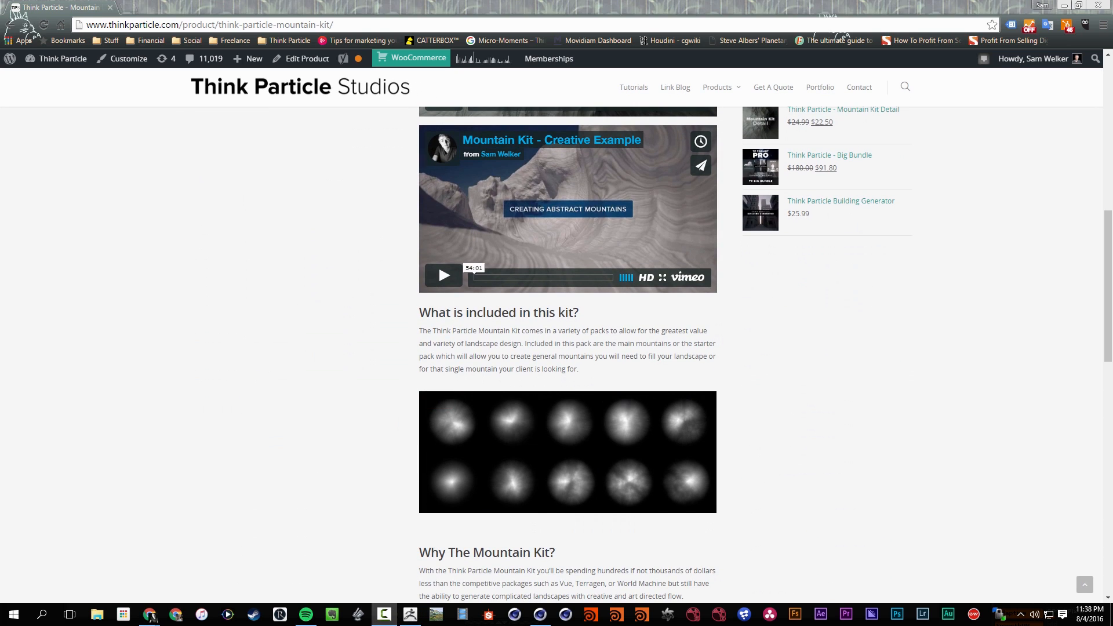